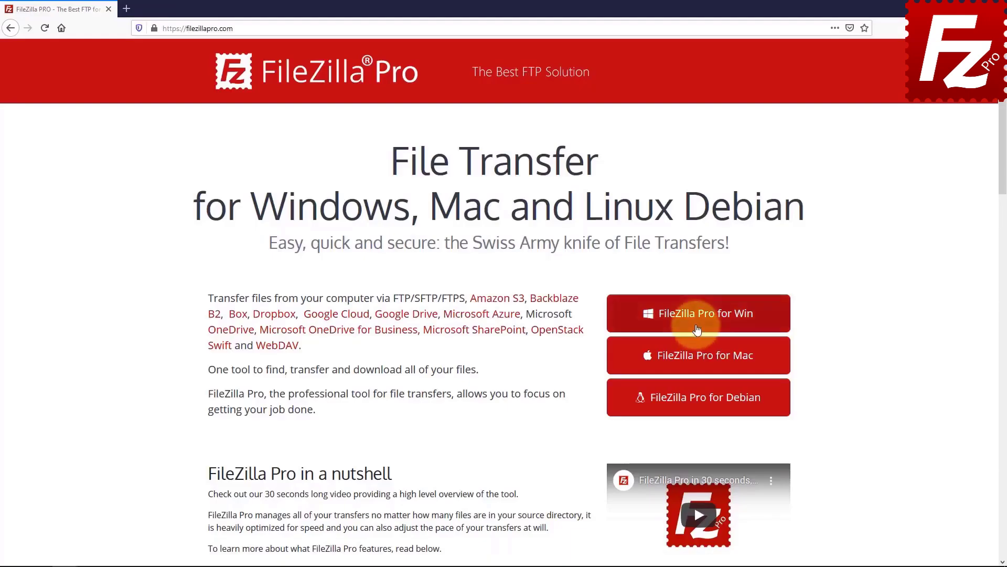
- Open the 'FileZilla Pro for Win' download page on filezillapro.com
{"action": "left_click", "coordinate": [656, 315]}
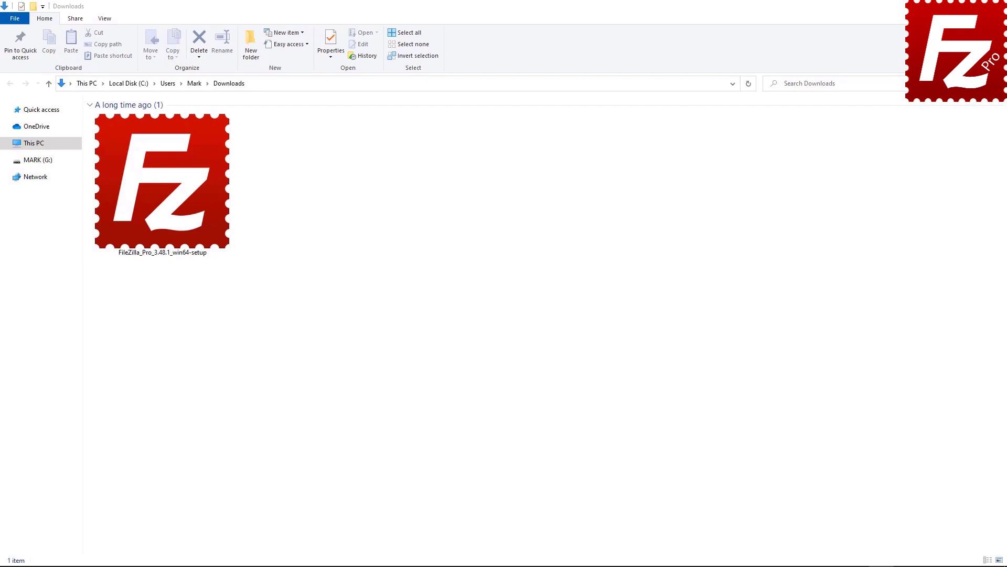
- Run FileZilla_Pro_3.48.1_win64-setup from Downloads and approve the User Account Control prompt
{"action": "double_click", "coordinate": [153, 226]}
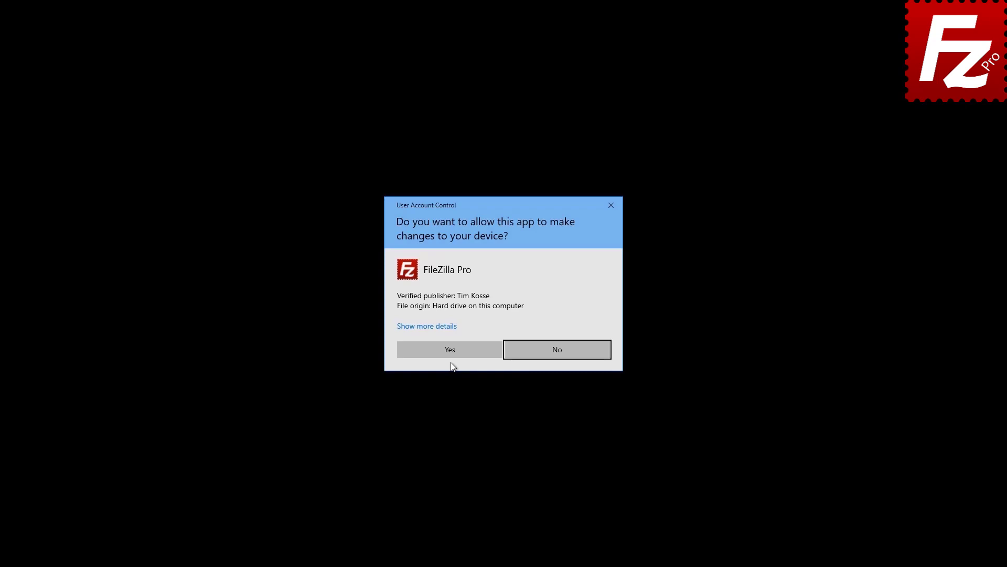
{"action": "left_click", "coordinate": [455, 349]}
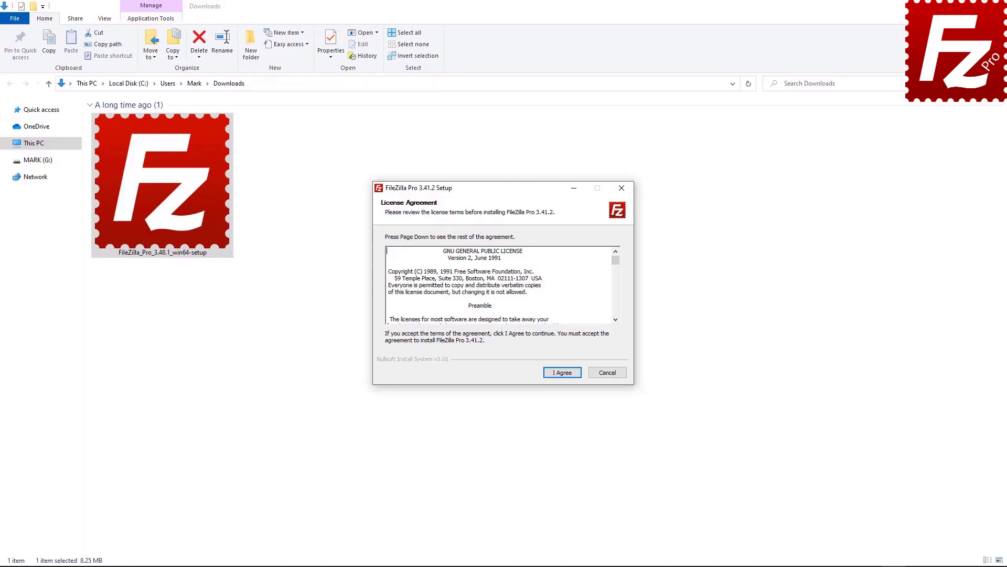
- Accept the license and install for all users with a Desktop Icon in the default folder, then launch it
{"action": "left_click", "coordinate": [562, 372]}
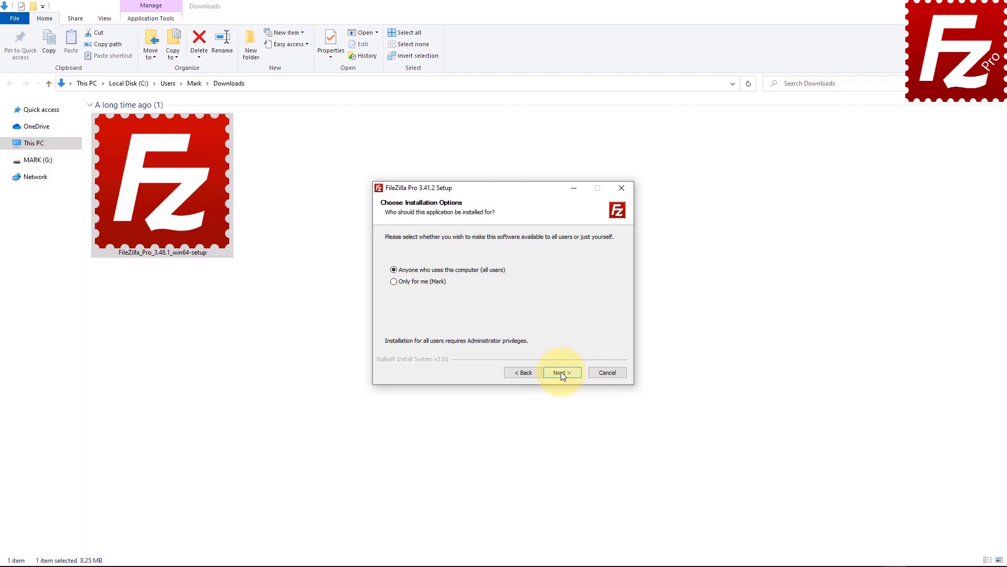
{"action": "left_click", "coordinate": [561, 372]}
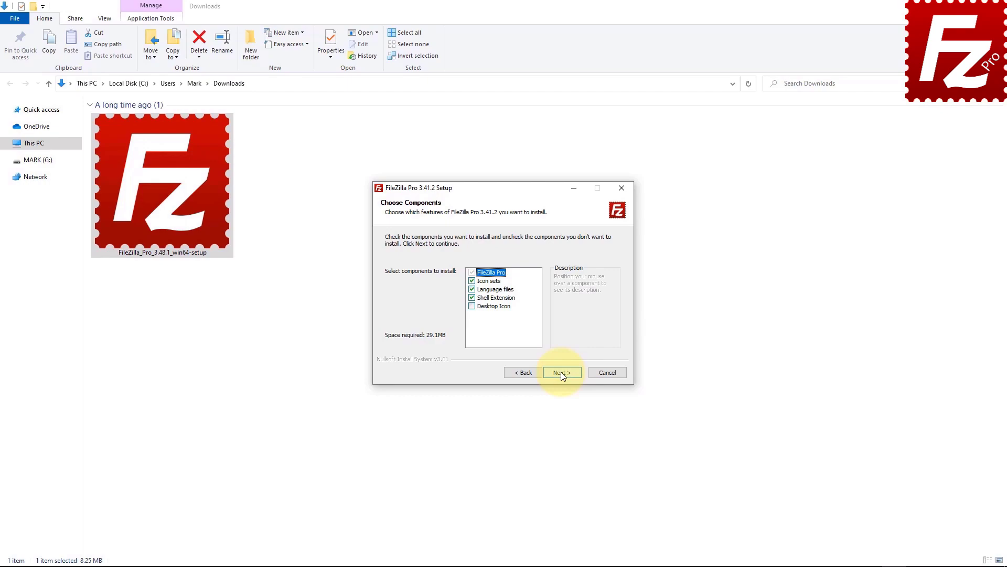
{"action": "left_click", "coordinate": [472, 306]}
{"action": "left_click", "coordinate": [564, 373]}
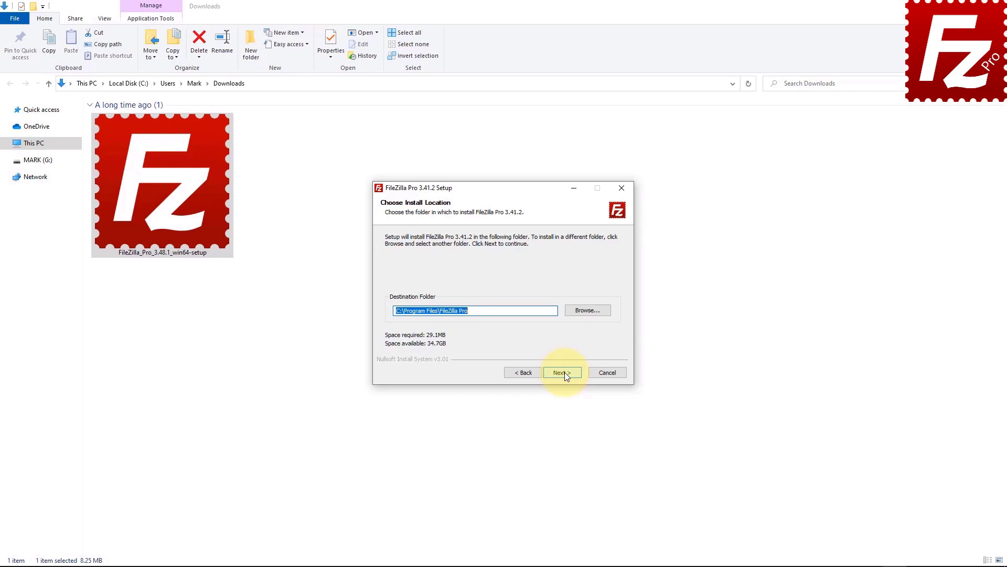
{"action": "left_click", "coordinate": [563, 372]}
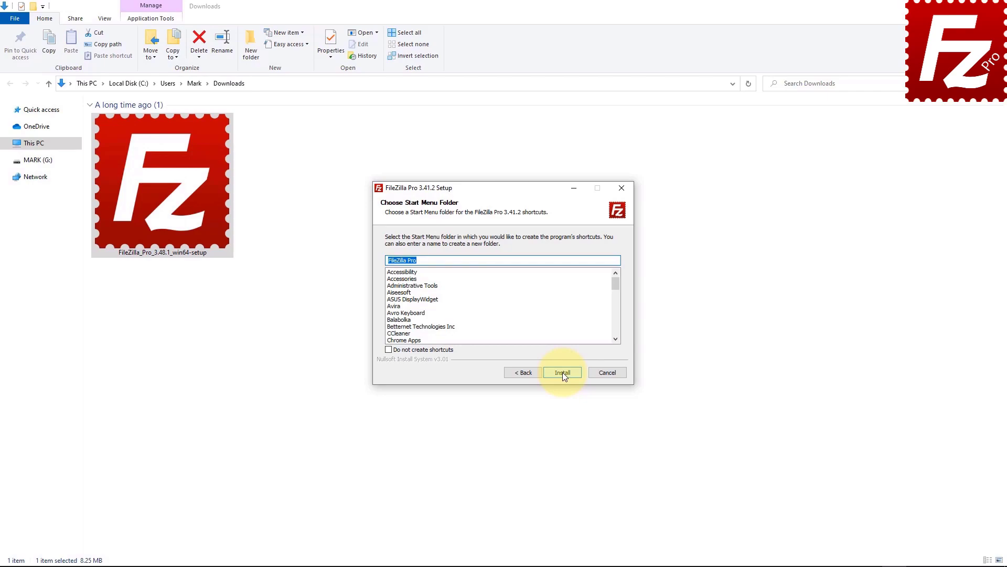
{"action": "left_click", "coordinate": [562, 373]}
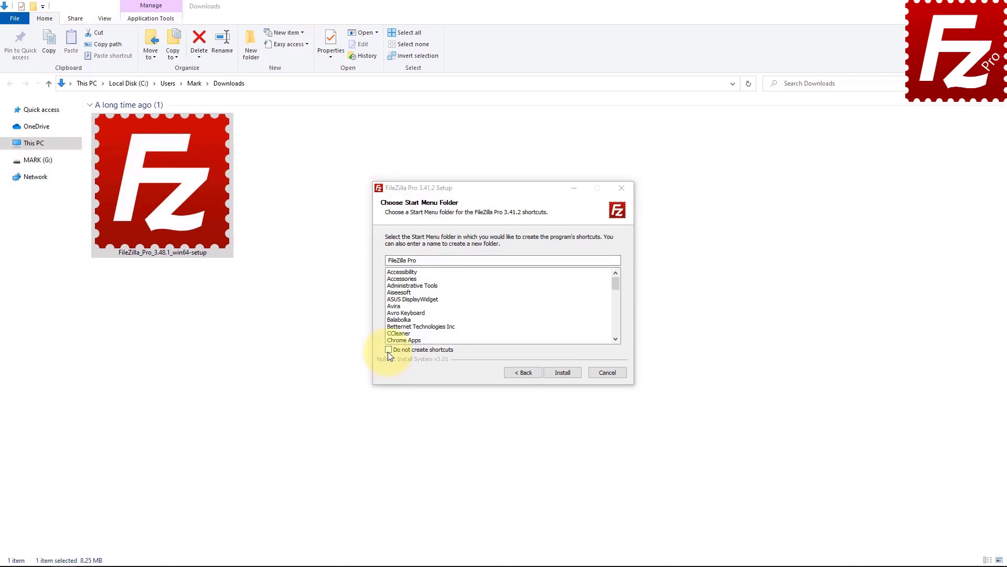
{"action": "left_click", "coordinate": [561, 372]}
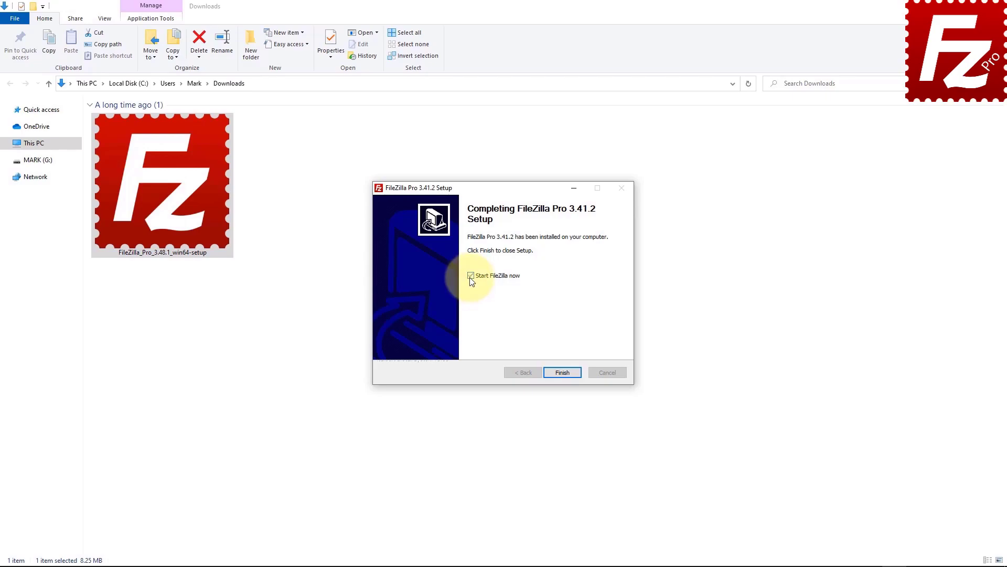
{"action": "left_click", "coordinate": [563, 373]}
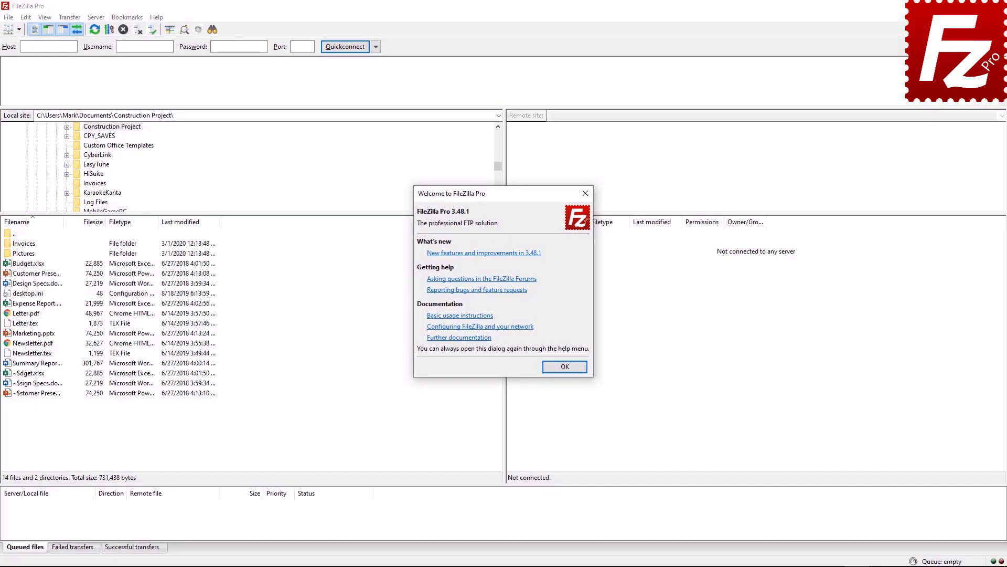
{"action": "left_click", "coordinate": [564, 367]}
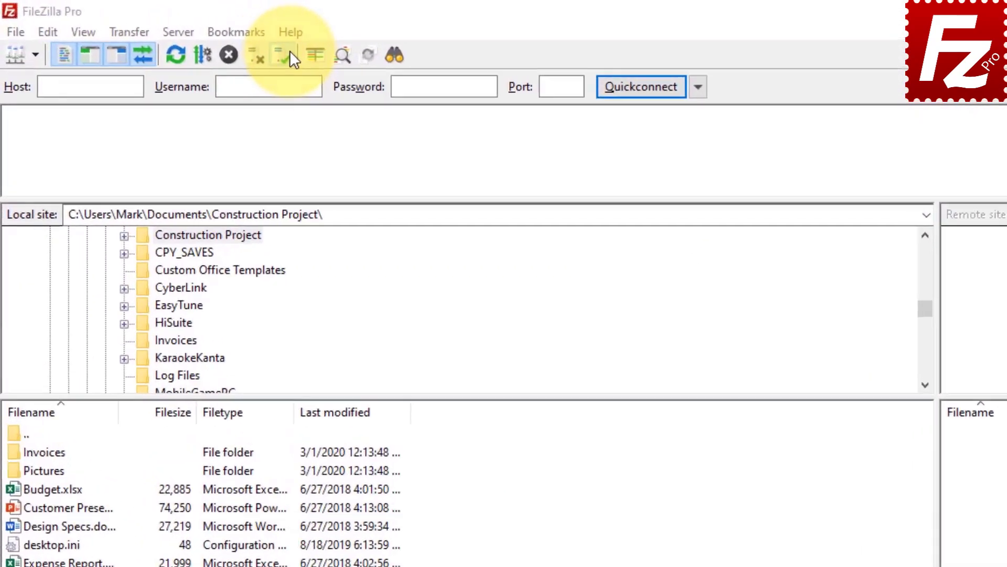
{"action": "left_click", "coordinate": [304, 38]}
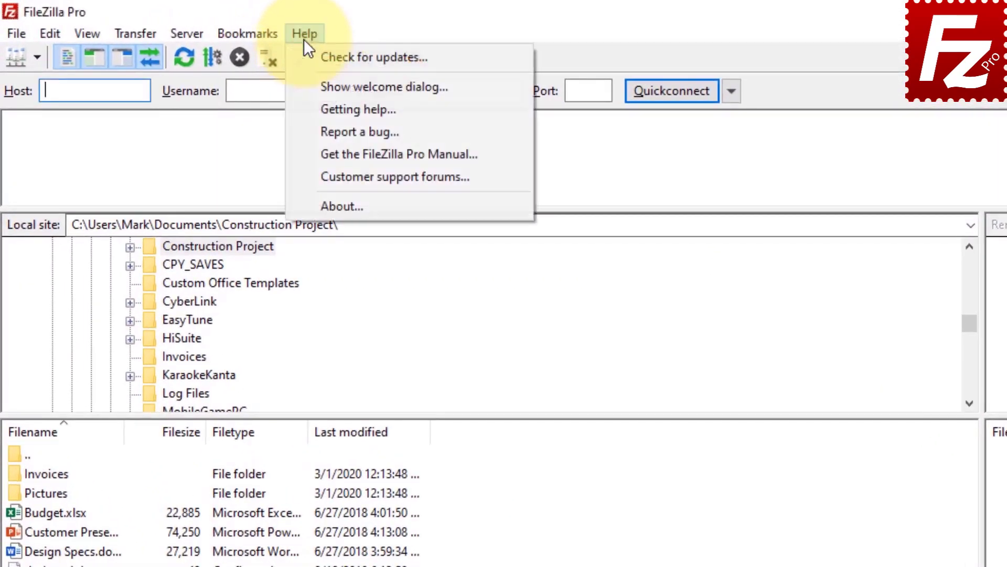
{"action": "left_click", "coordinate": [308, 84]}
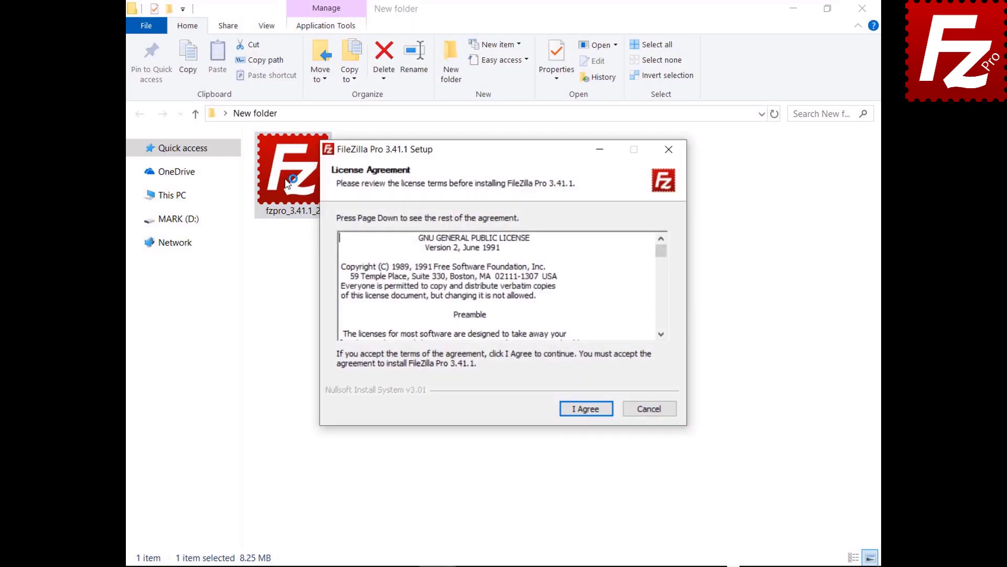
- Install FileZilla Pro 3.41.1 with default options, components, folder and shortcuts, then close the installer
{"action": "left_click", "coordinate": [585, 411]}
{"action": "left_click", "coordinate": [585, 413]}
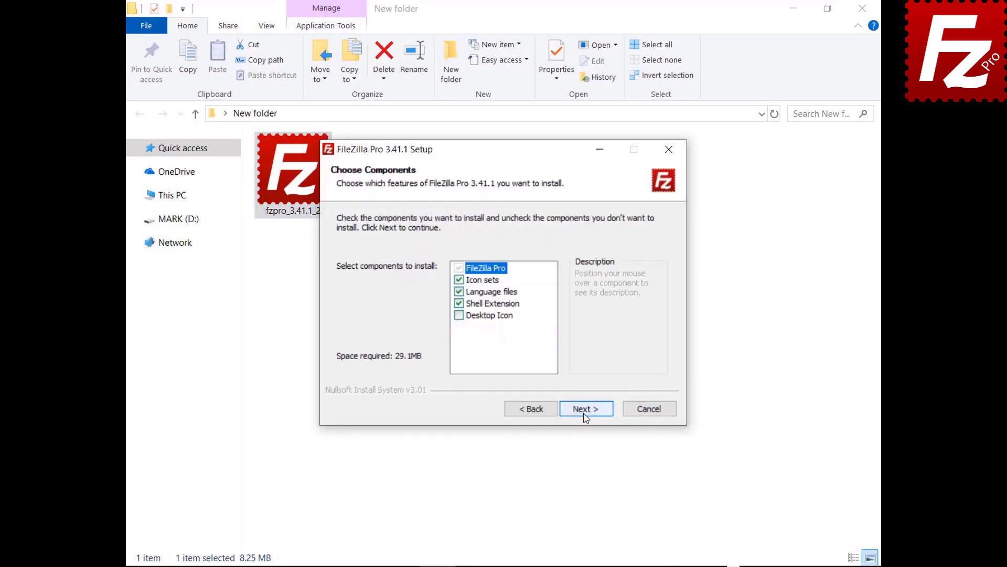
{"action": "left_click", "coordinate": [585, 414]}
{"action": "left_click", "coordinate": [585, 414]}
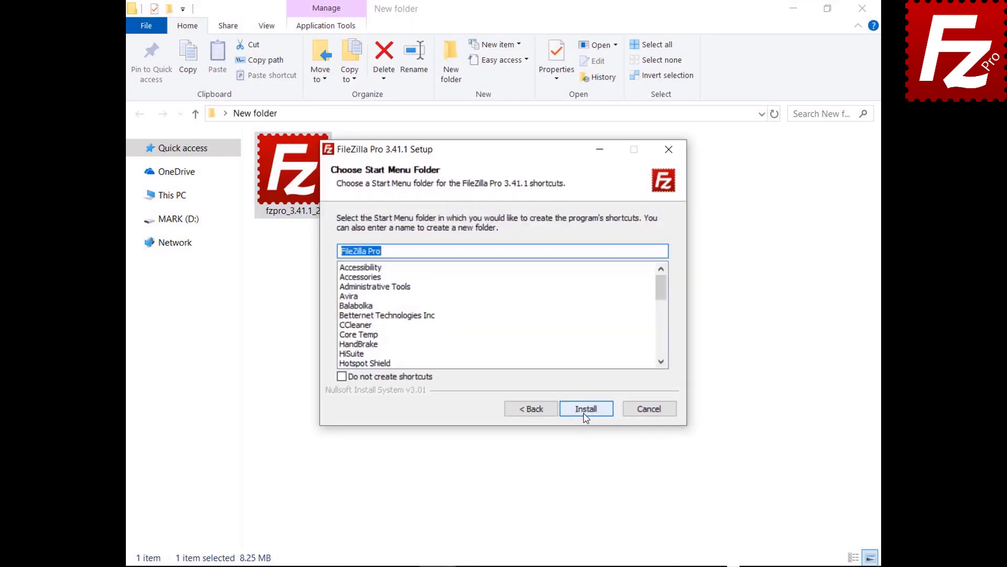
{"action": "left_click", "coordinate": [584, 414]}
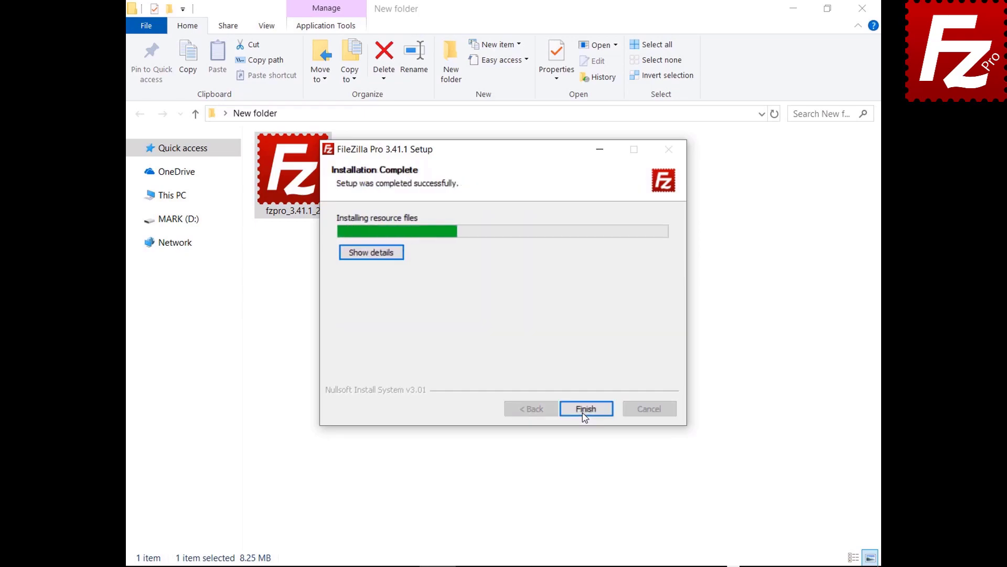
{"action": "left_click", "coordinate": [584, 414]}
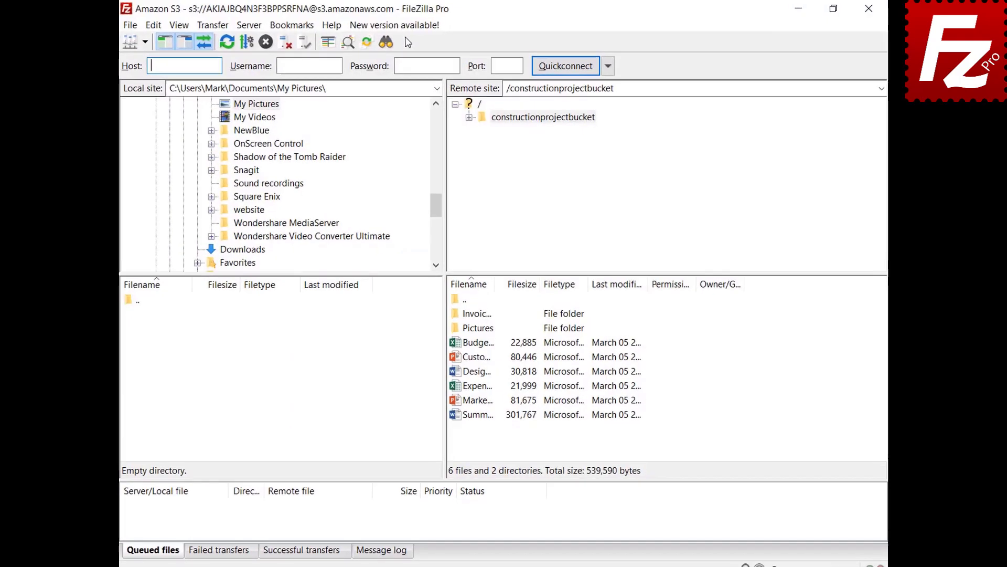
- Request version 3.41.2 from 'New version available!' and via Help > Check for updates
{"action": "left_click", "coordinate": [391, 32]}
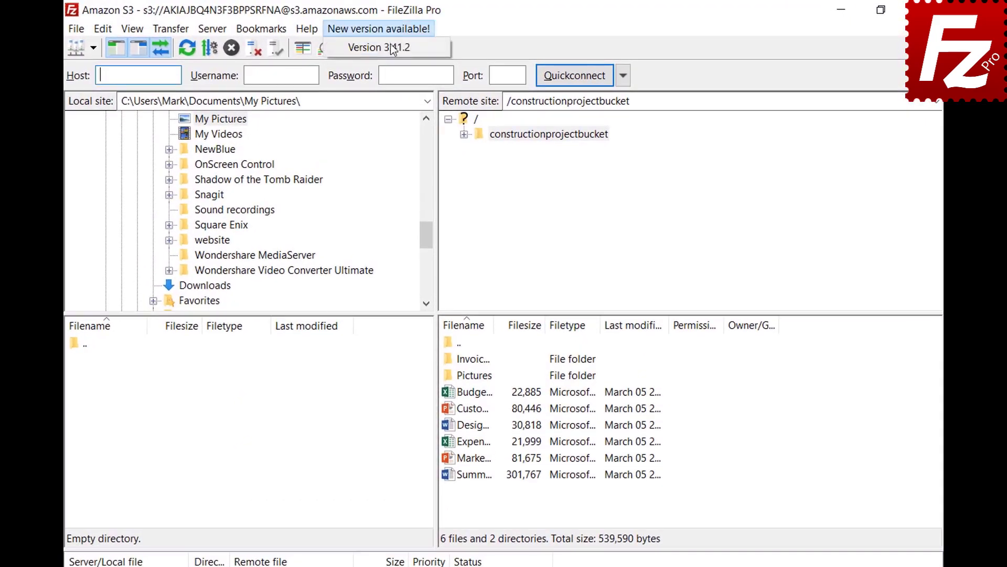
{"action": "left_click", "coordinate": [392, 52]}
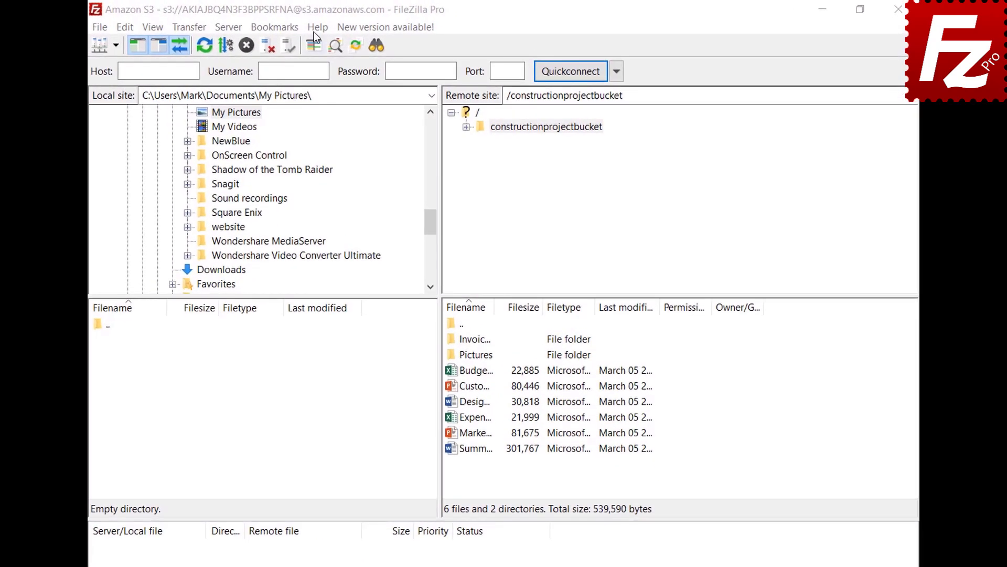
{"action": "left_click", "coordinate": [317, 27]}
{"action": "left_click", "coordinate": [316, 46]}
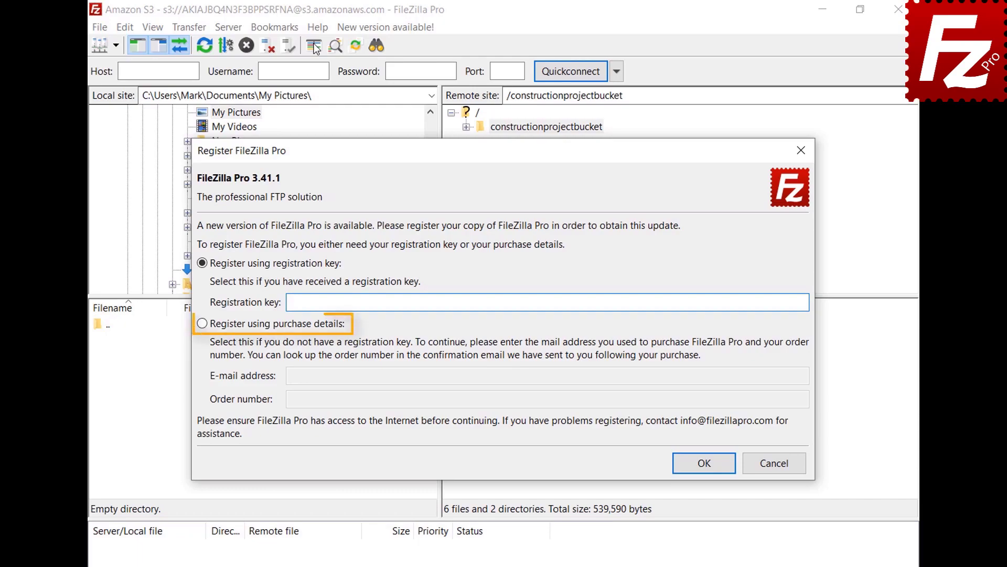
- Submit registration with the order number as purchase details, then dismiss the incorrect-clock error
{"action": "left_click", "coordinate": [204, 329]}
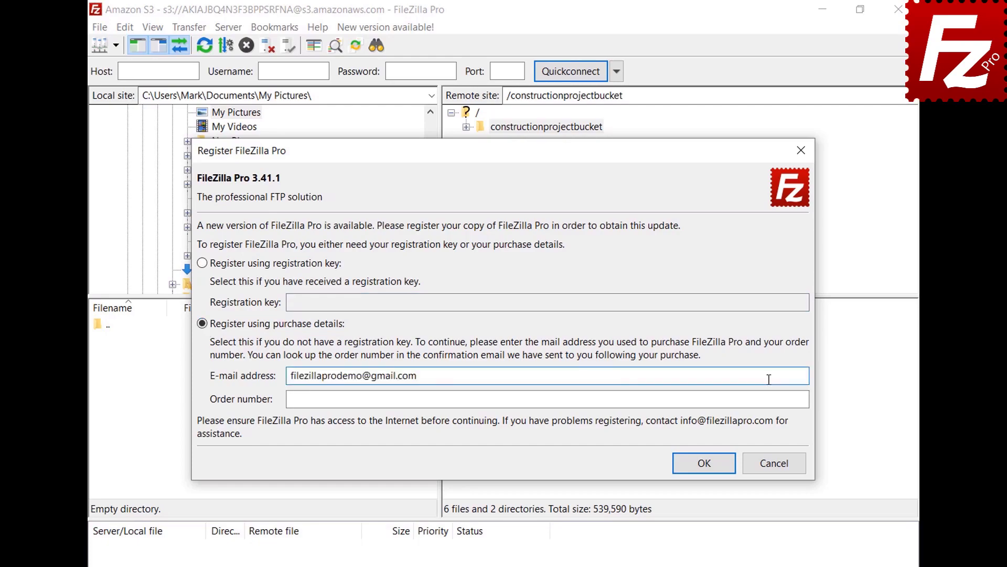
{"action": "left_click", "coordinate": [771, 398]}
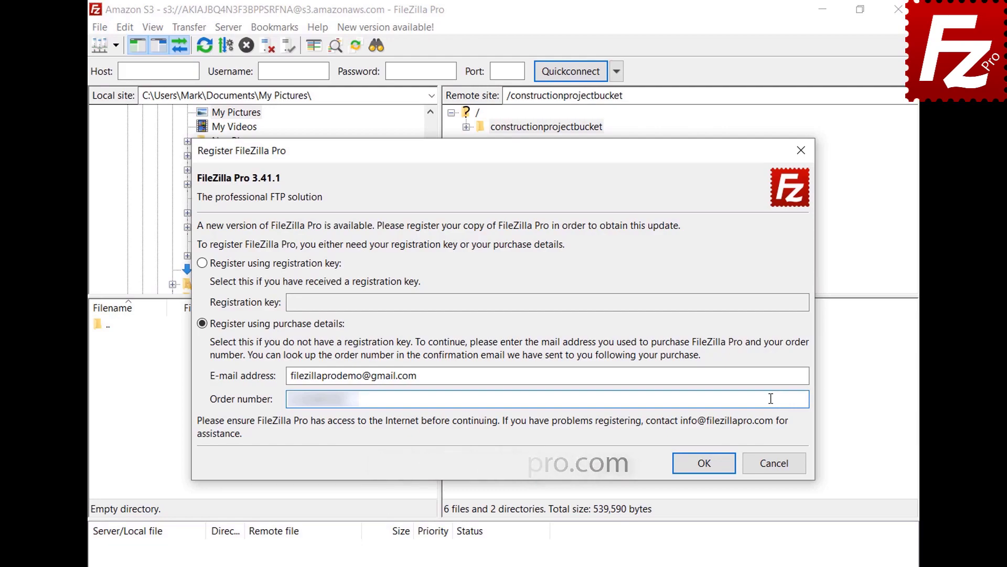
{"action": "left_click", "coordinate": [710, 462]}
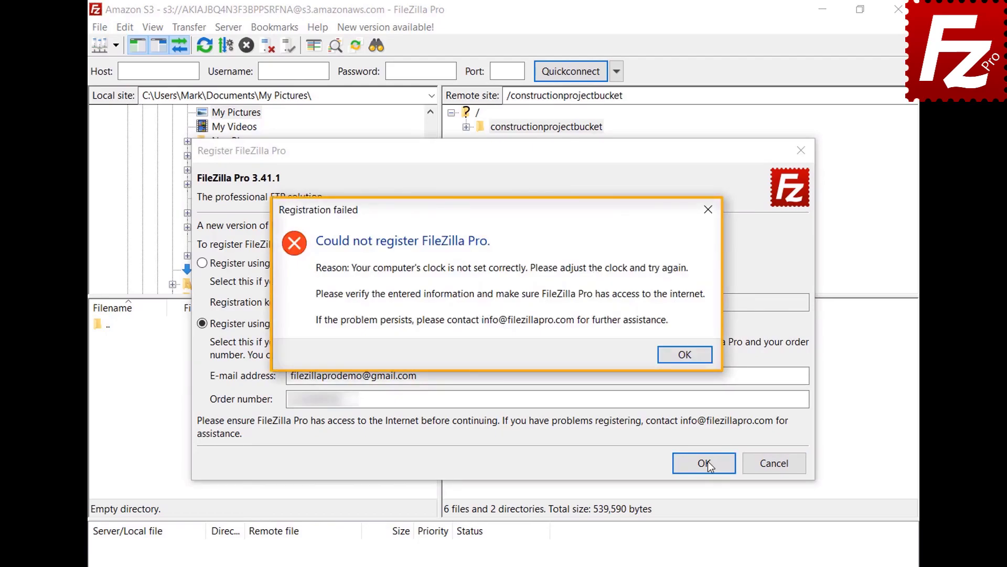
{"action": "left_click", "coordinate": [685, 362]}
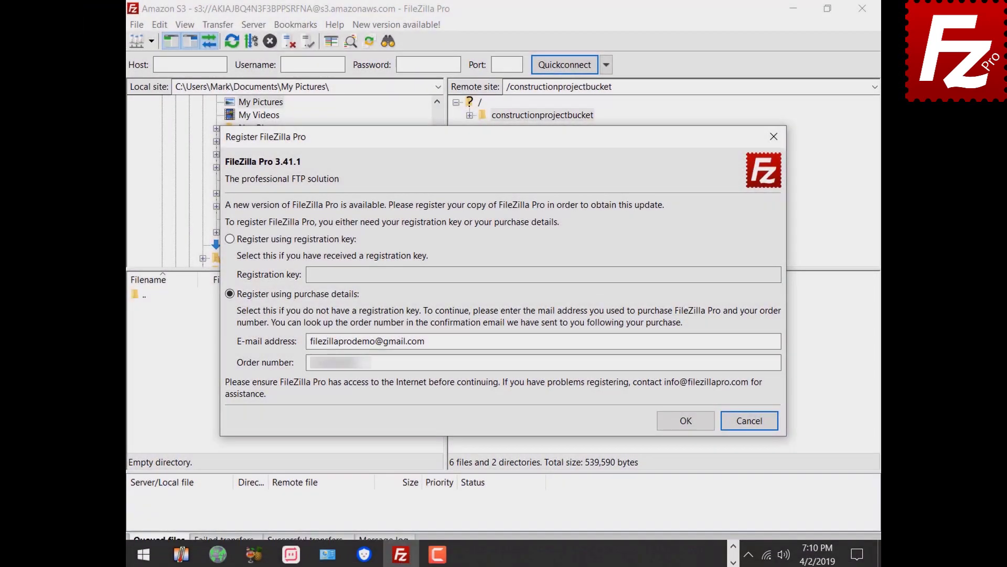
- Switch on 'Set time automatically' in Windows date/time settings and retry the FileZilla Pro registration
{"action": "right_click", "coordinate": [814, 564]}
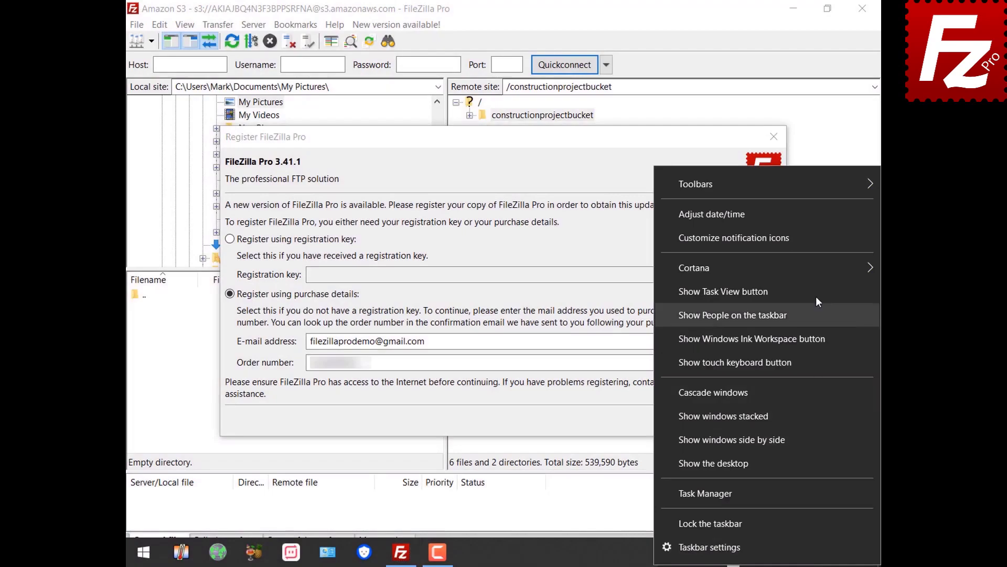
{"action": "left_click", "coordinate": [807, 219]}
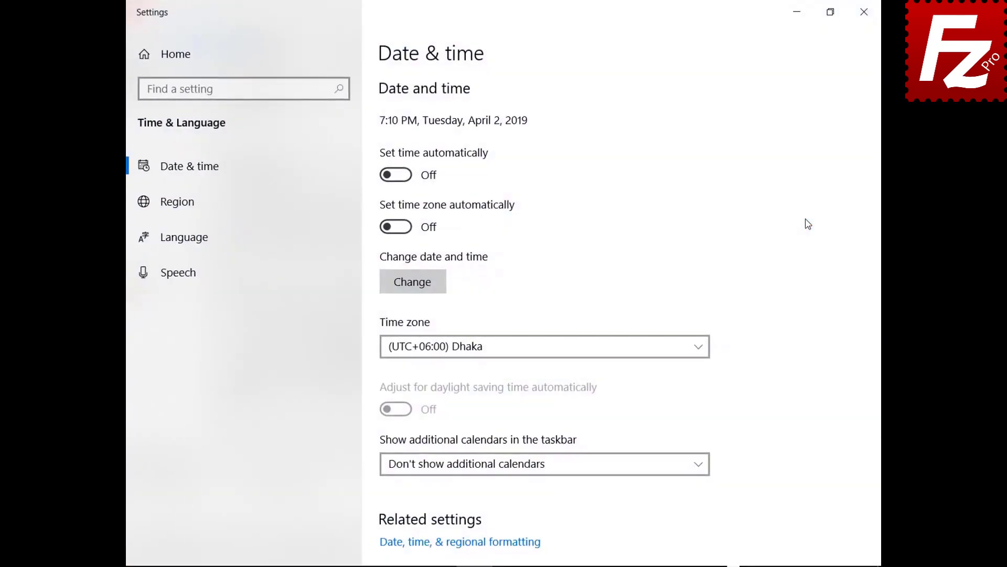
{"action": "left_click", "coordinate": [404, 175]}
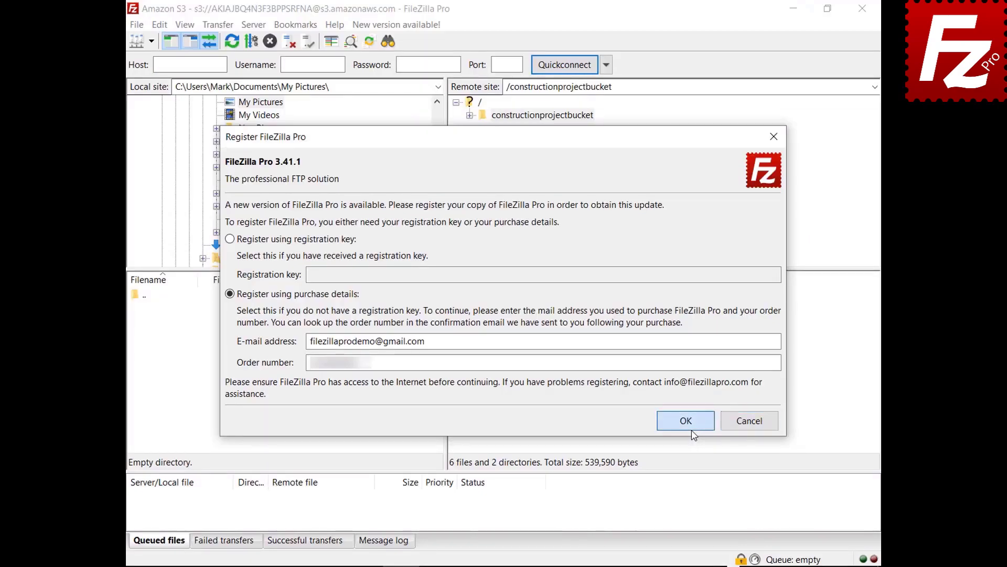
{"action": "left_click", "coordinate": [692, 427]}
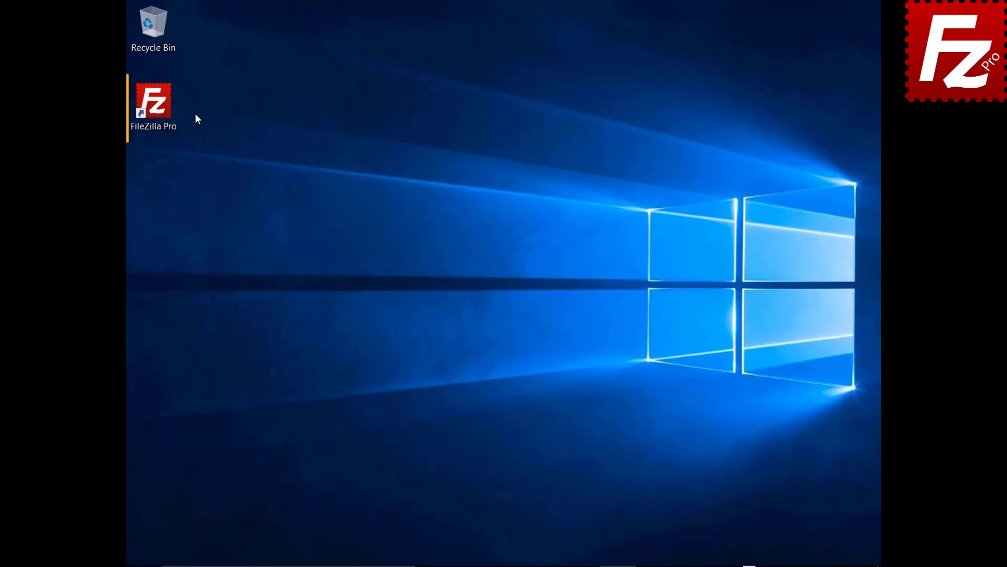
- Relaunch FileZilla Pro, switch to offline registration with the key, and copy the generated request
{"action": "double_click", "coordinate": [161, 109]}
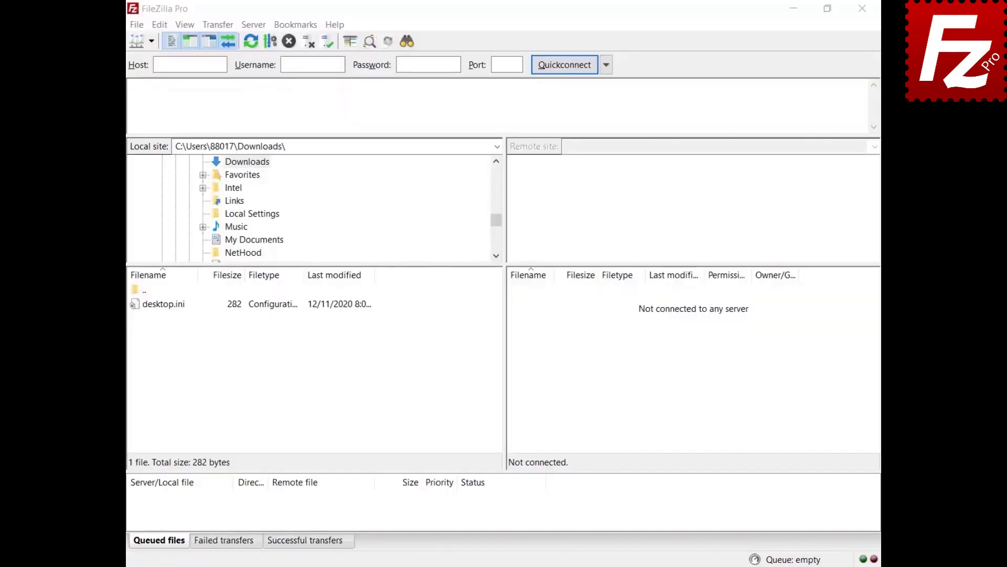
{"action": "left_click", "coordinate": [335, 26]}
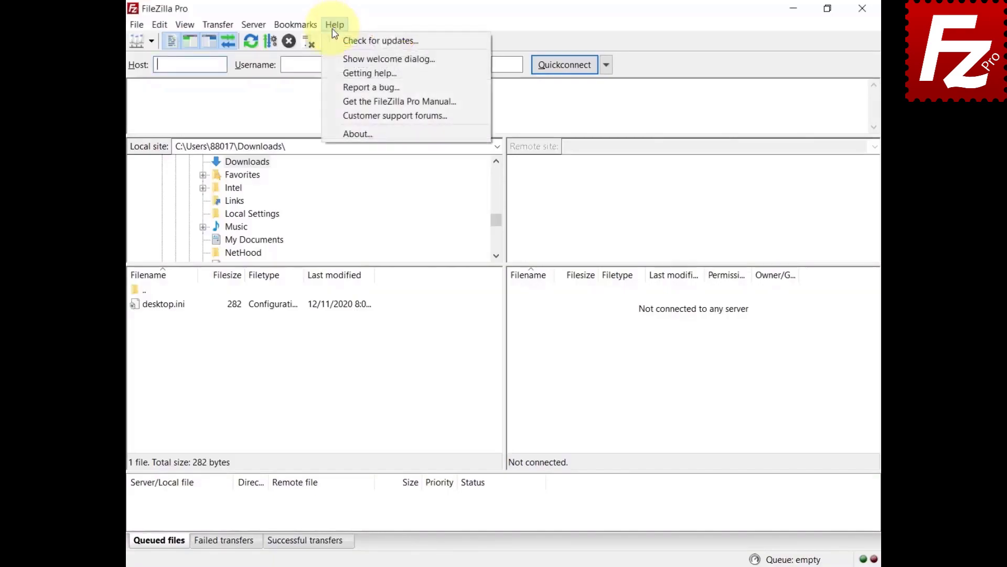
{"action": "left_click", "coordinate": [336, 41]}
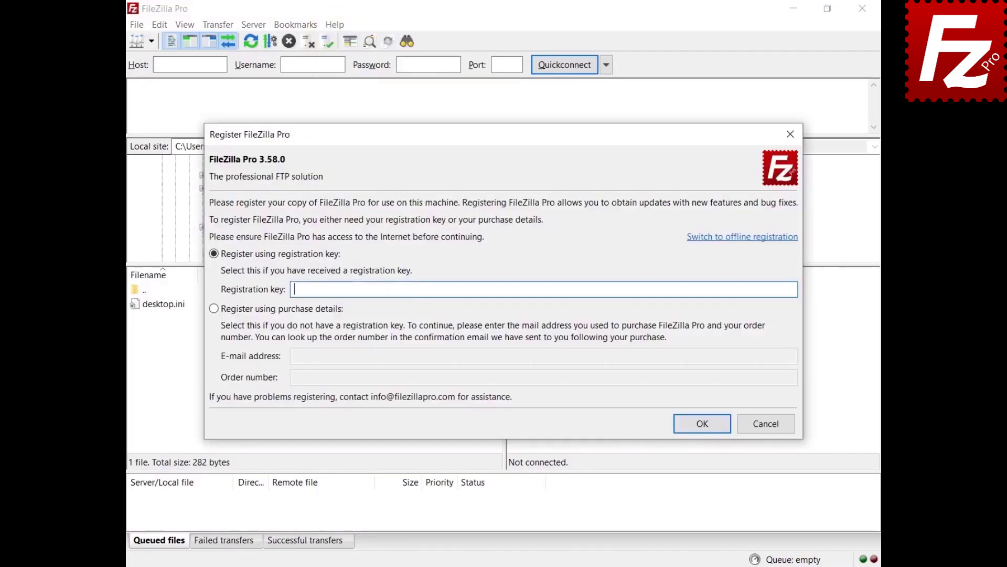
{"action": "left_click", "coordinate": [732, 237]}
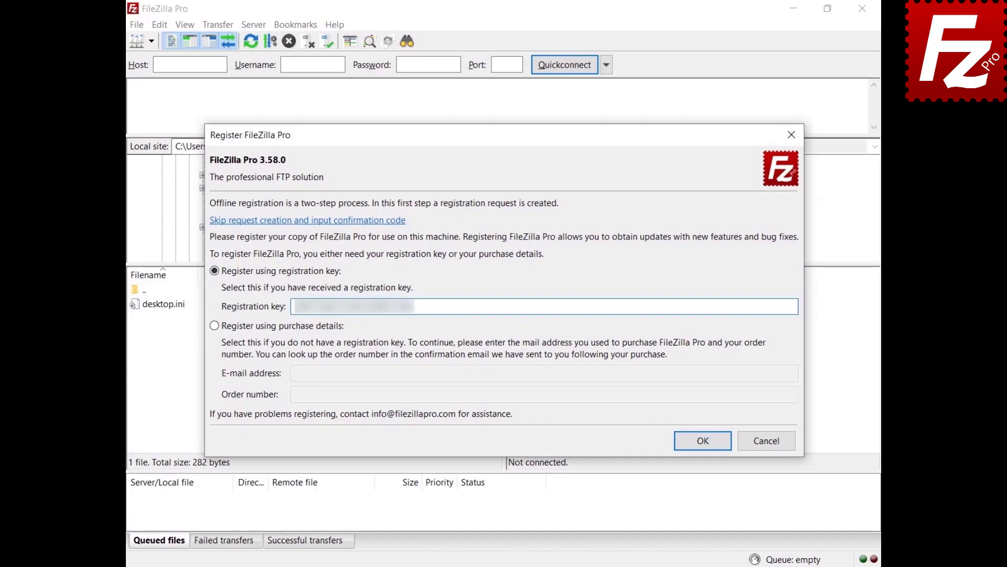
{"action": "left_click", "coordinate": [702, 441]}
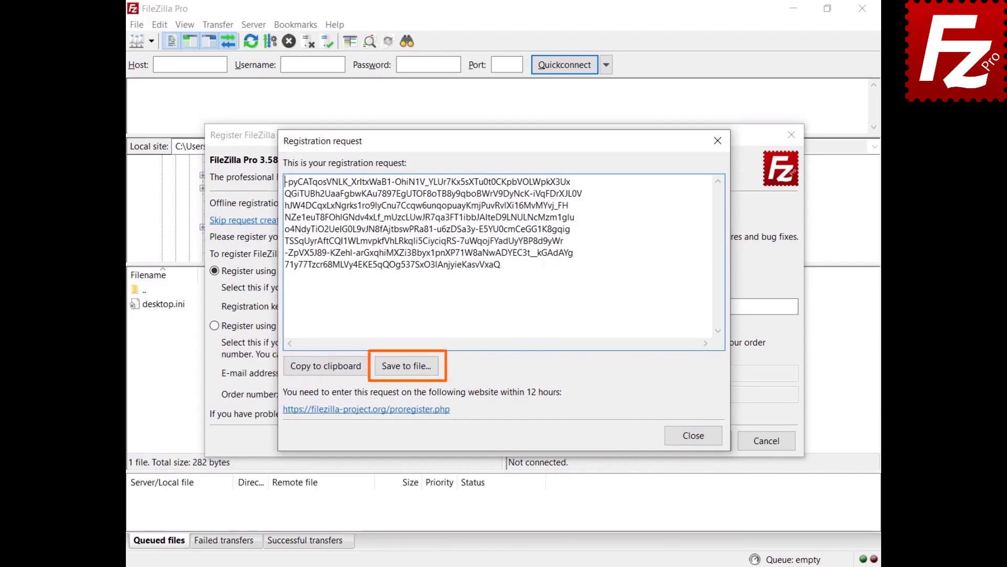
{"action": "left_click", "coordinate": [323, 370]}
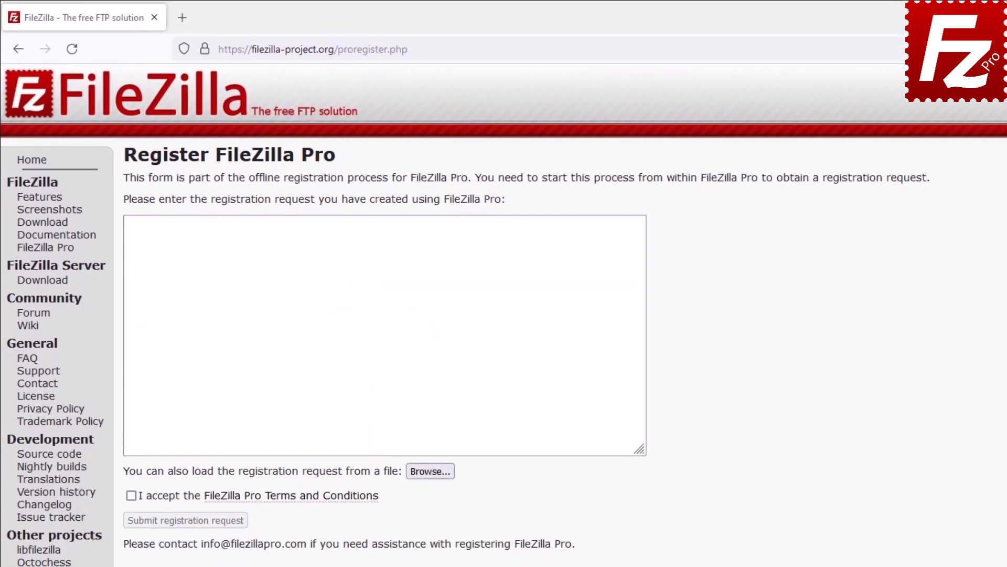
- Paste the registration request into the website form, accept the Terms and Conditions, and submit it
{"action": "key", "text": "ctrl+v"}
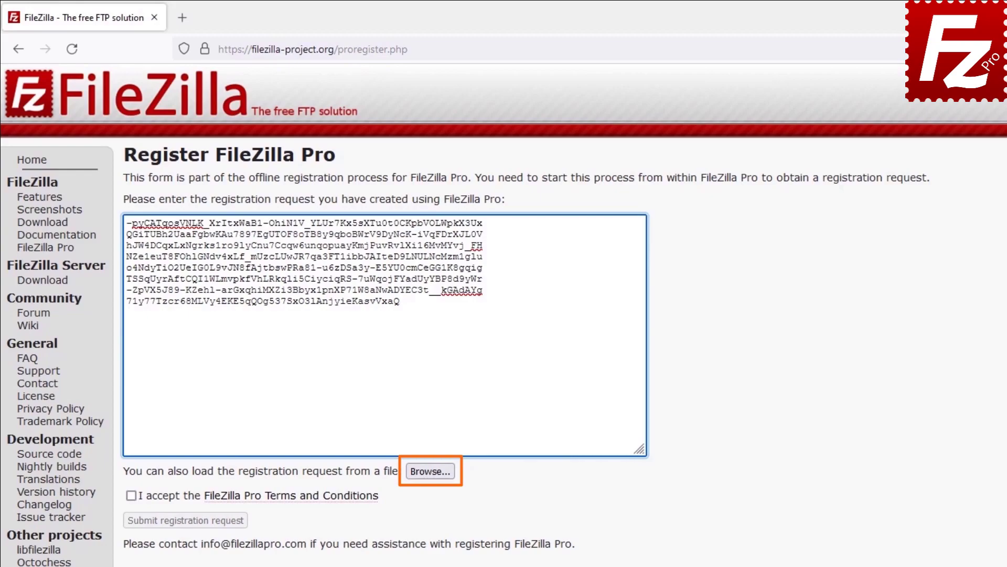
{"action": "left_click", "coordinate": [131, 496]}
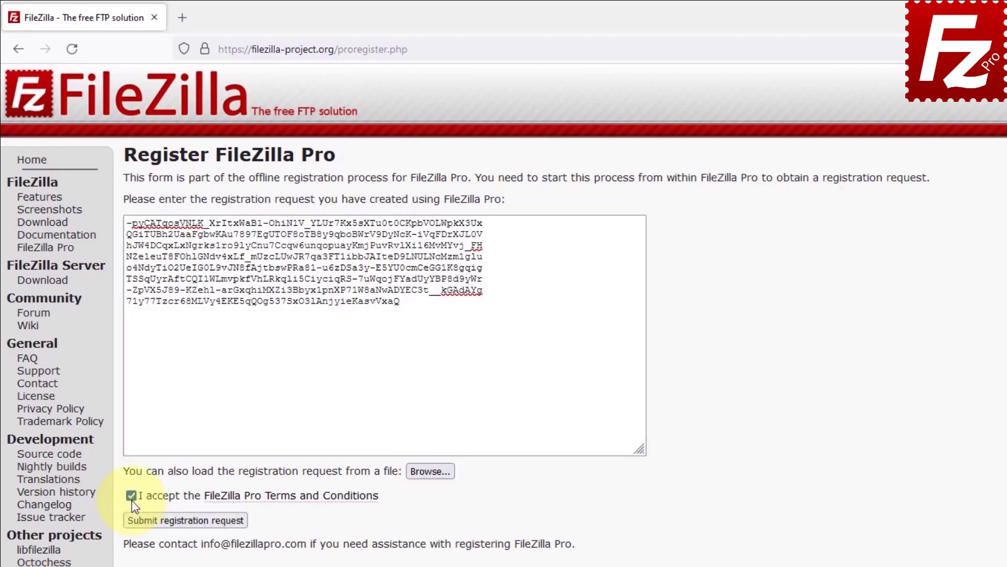
{"action": "left_click", "coordinate": [178, 524]}
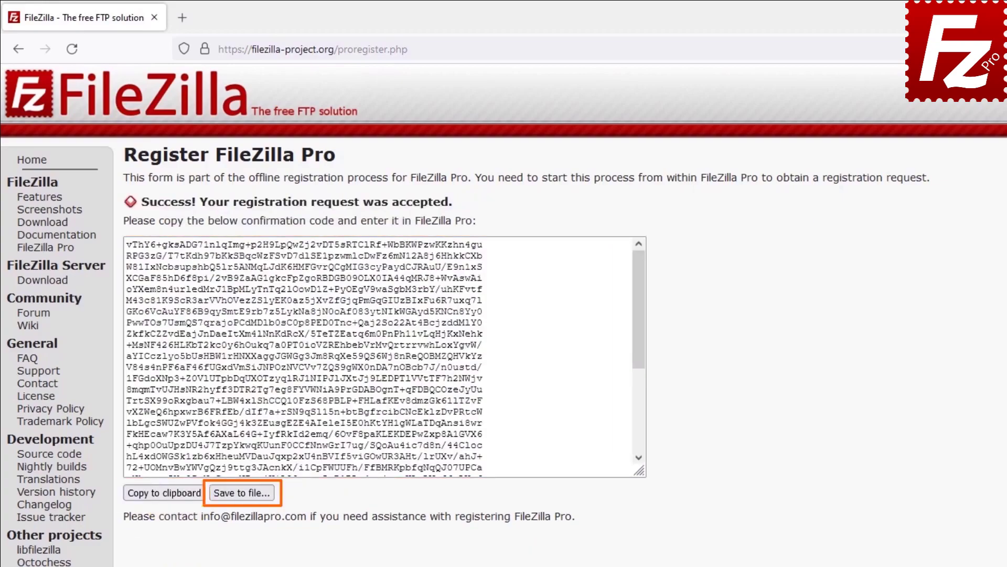
- Copy the website's confirmation code into FileZilla Pro's Enter registration confirmation and confirm it
{"action": "left_click", "coordinate": [160, 499]}
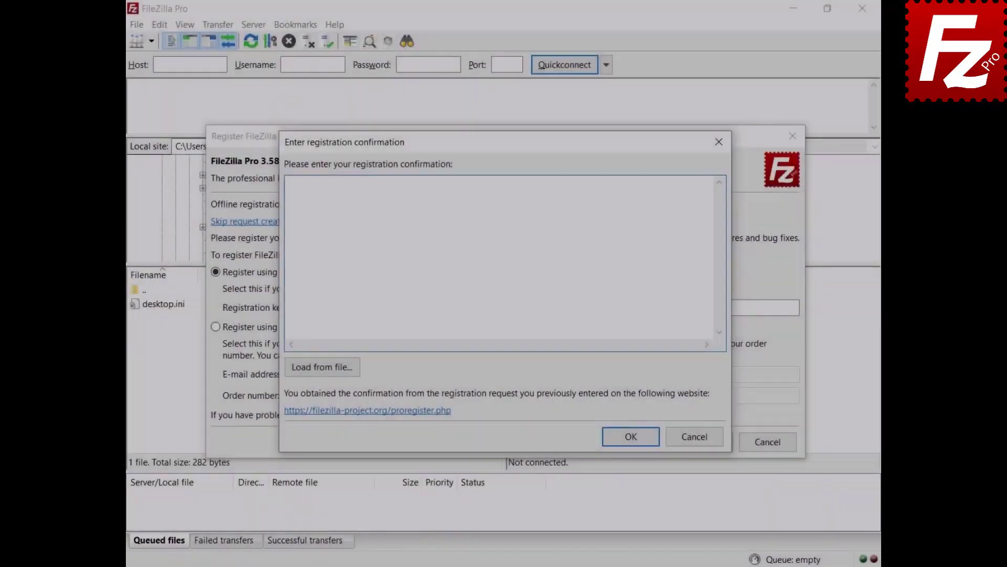
{"action": "key", "text": "ctrl+v"}
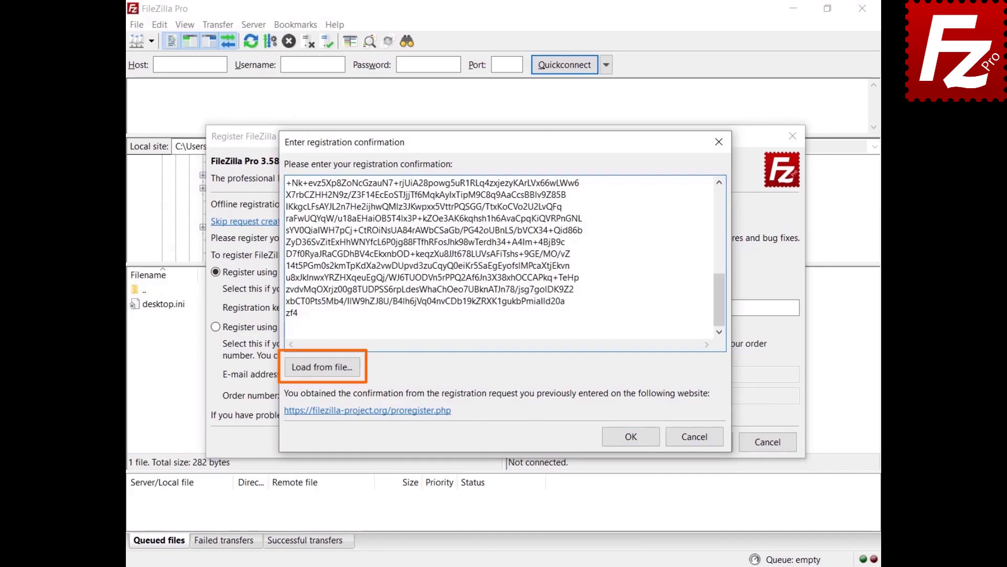
{"action": "left_click", "coordinate": [632, 439]}
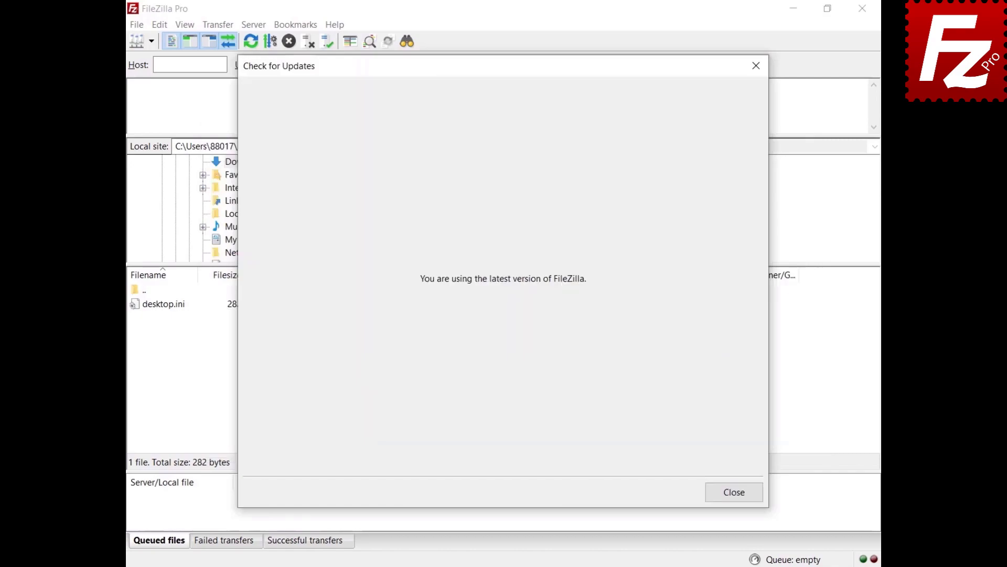
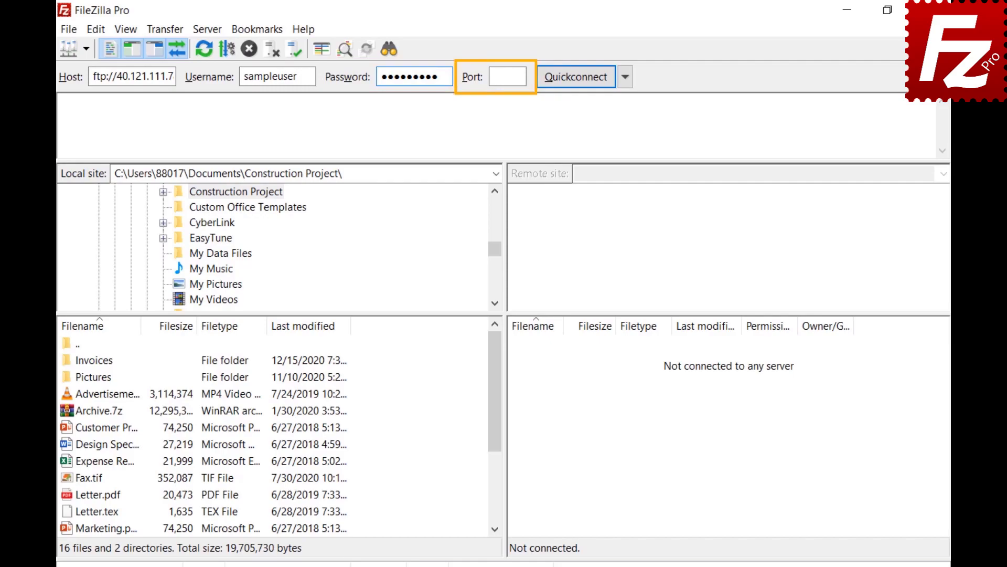
- Quickconnect to 40.121.111.78, check the recent connections list, and relaunch FileZilla Pro
{"action": "left_click", "coordinate": [575, 78]}
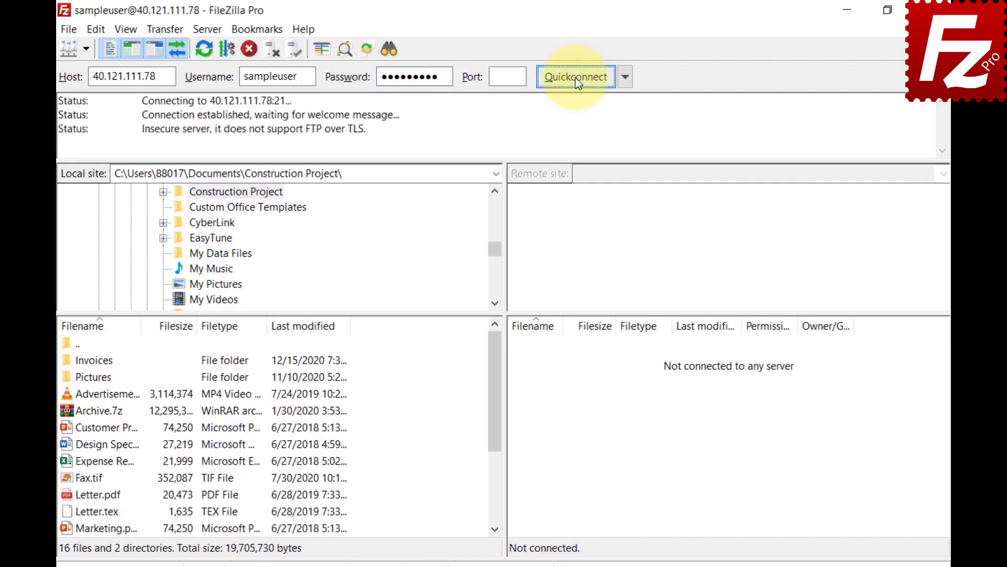
{"action": "left_click", "coordinate": [625, 78]}
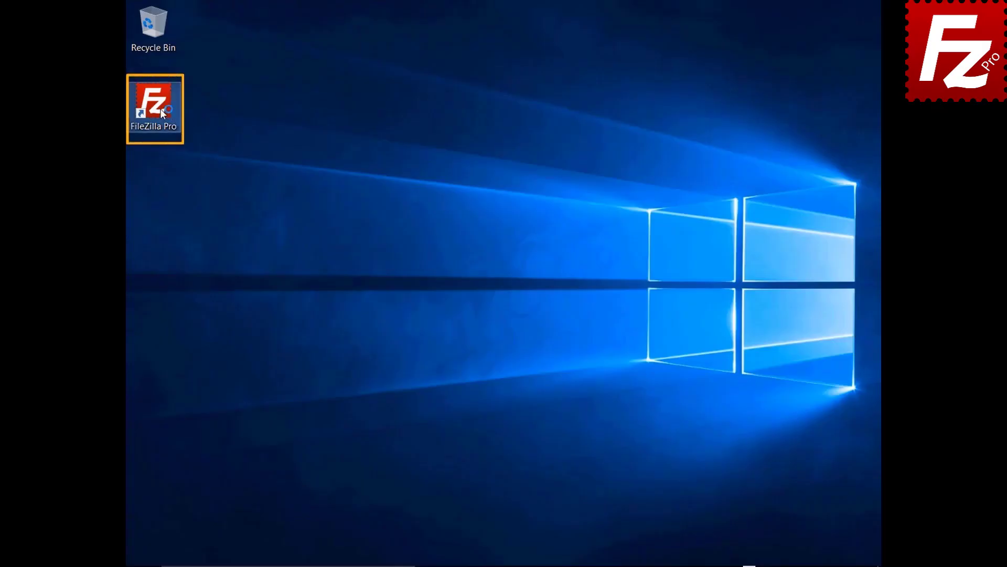
{"action": "double_click", "coordinate": [154, 102]}
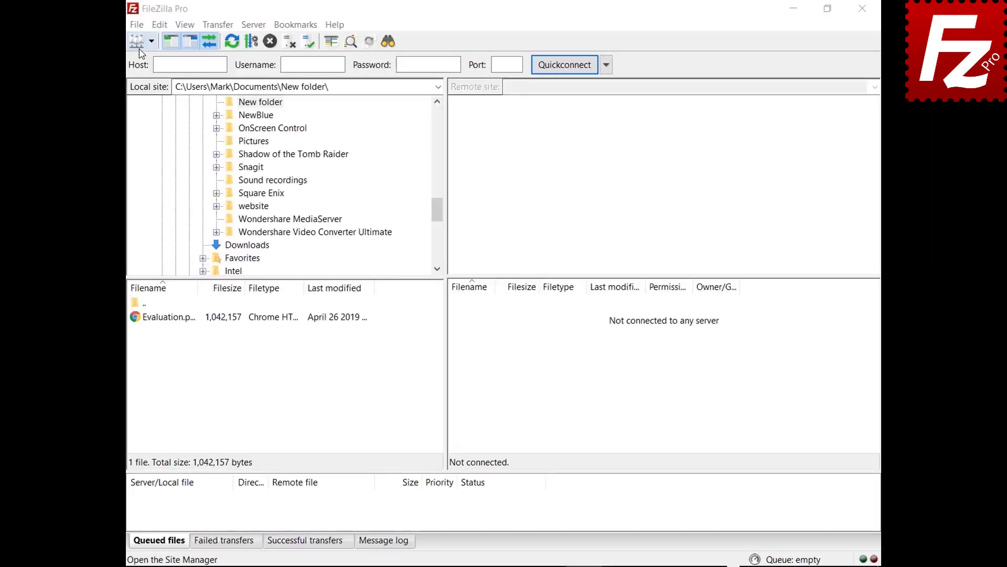
- Create a new site named 'My Server' in the Site Manager
{"action": "left_click", "coordinate": [136, 24]}
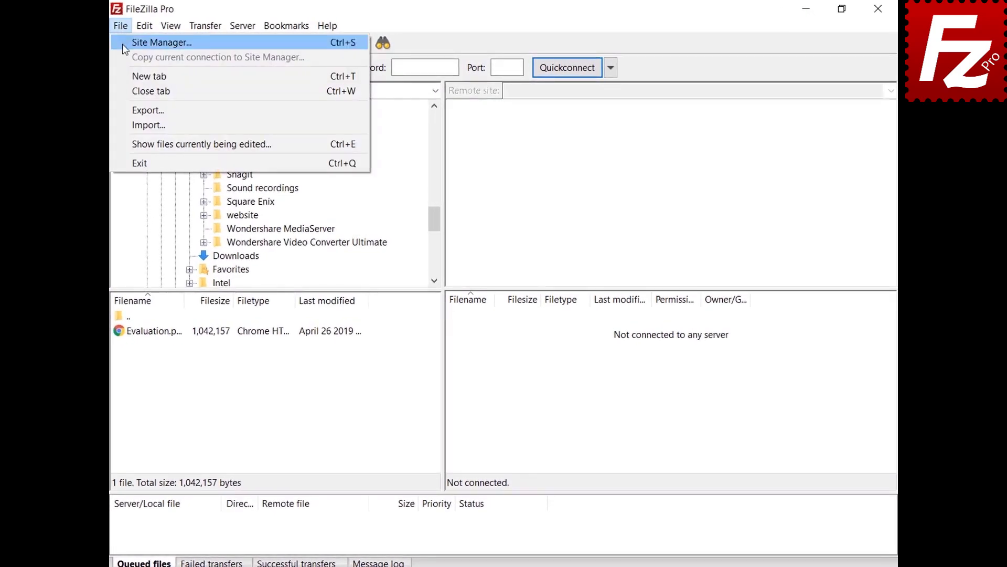
{"action": "left_click", "coordinate": [122, 43]}
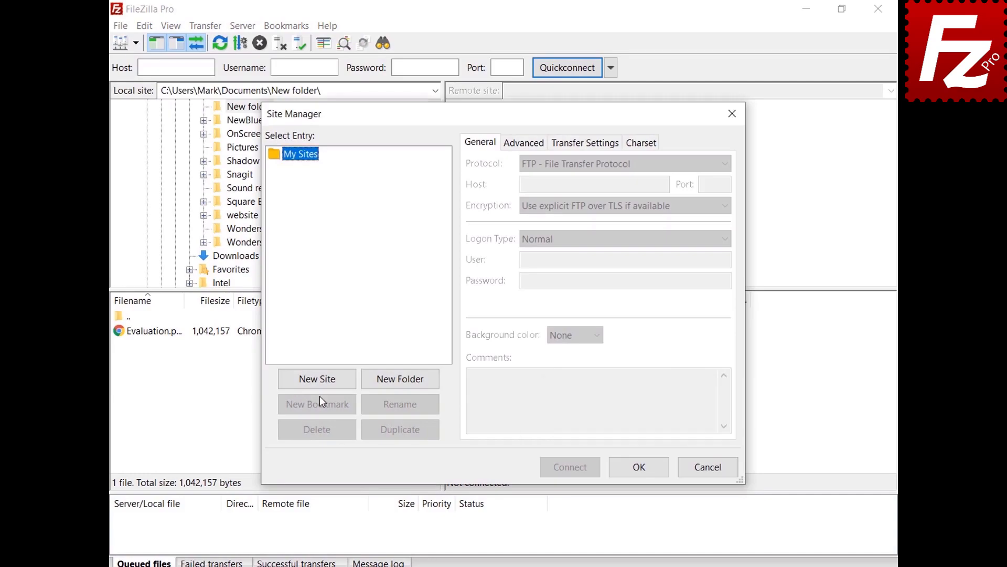
{"action": "left_click", "coordinate": [320, 381]}
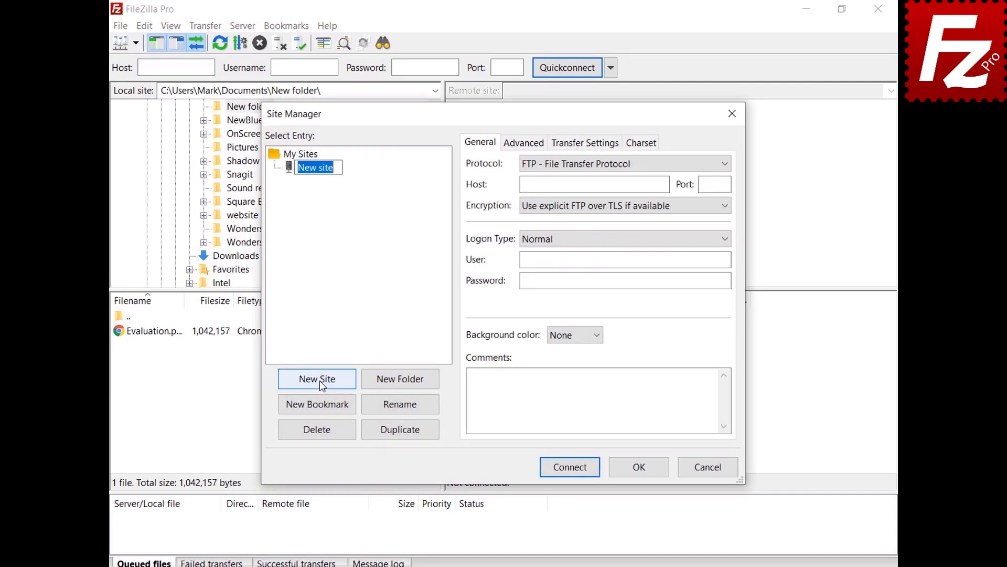
{"action": "type", "text": "My Server"}
- Enter host 40.121.111.78, port 21, and the login user name and password
{"action": "left_click", "coordinate": [593, 184]}
{"action": "type", "text": "40.121.111.78"}
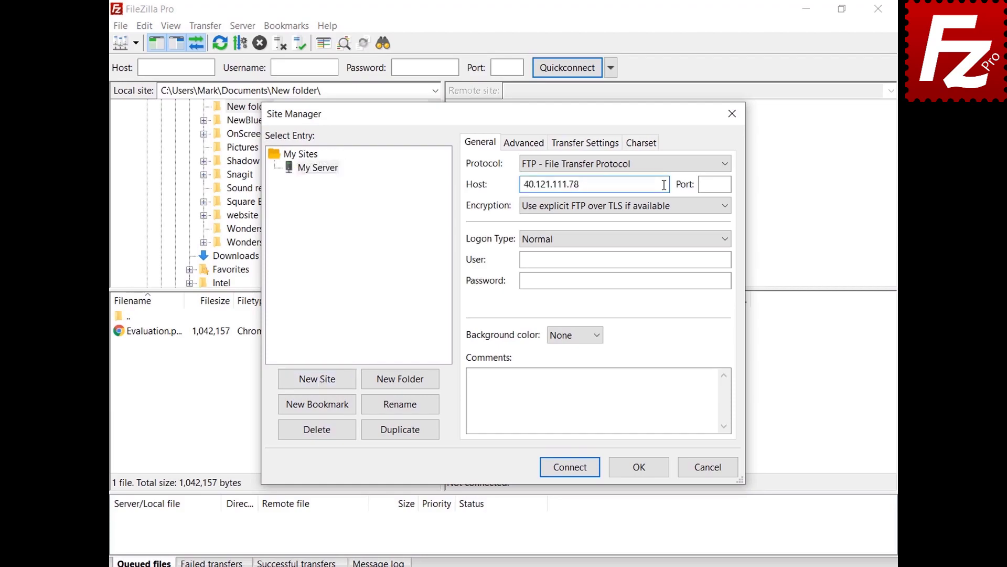
{"action": "left_click", "coordinate": [726, 184]}
{"action": "type", "text": "21"}
{"action": "left_click", "coordinate": [727, 259]}
{"action": "type", "text": "filezillaprotutorial"}
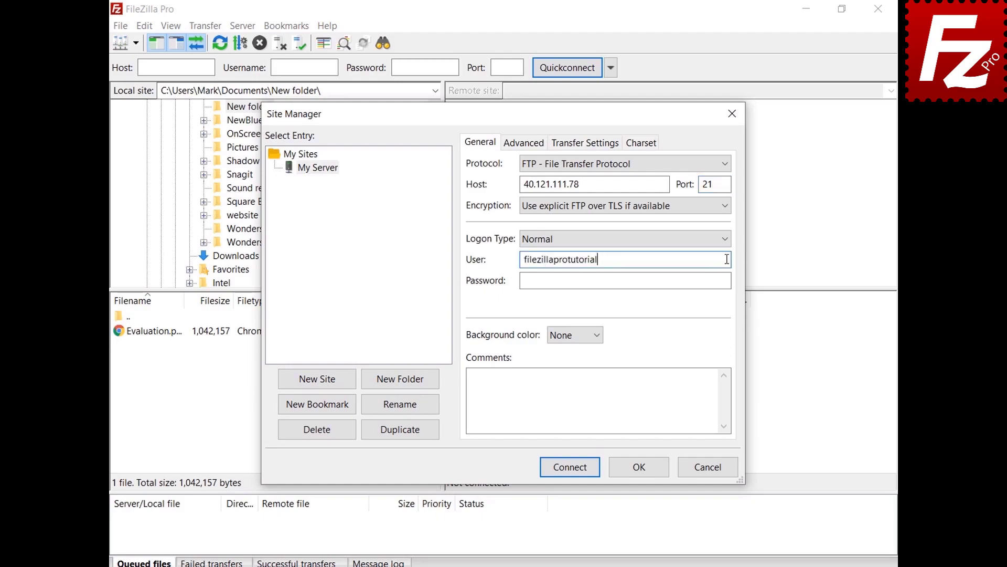
{"action": "left_click", "coordinate": [727, 280]}
{"action": "key", "text": "ctrl+v"}
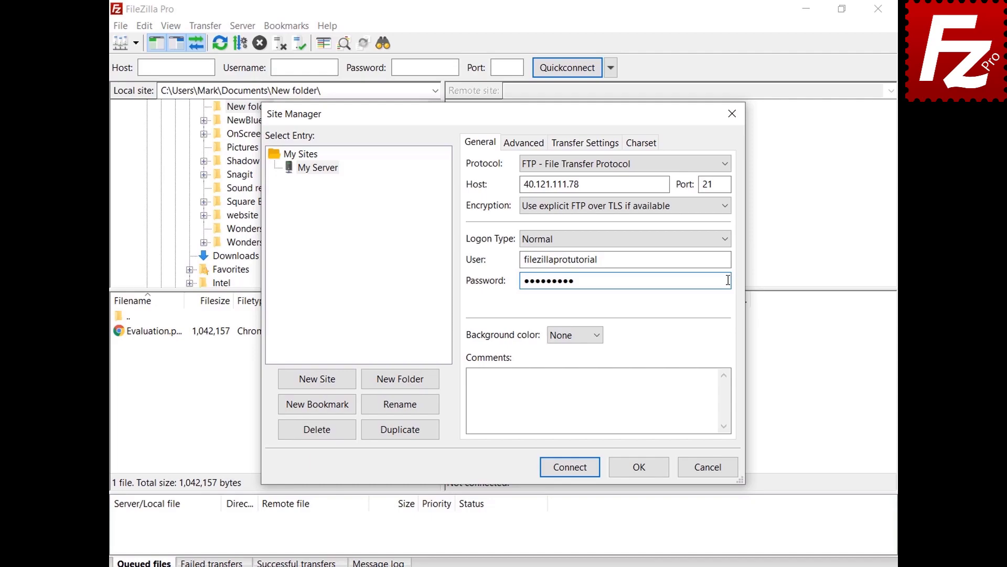
- Give the My Server site a Green background colour
{"action": "left_click", "coordinate": [597, 335]}
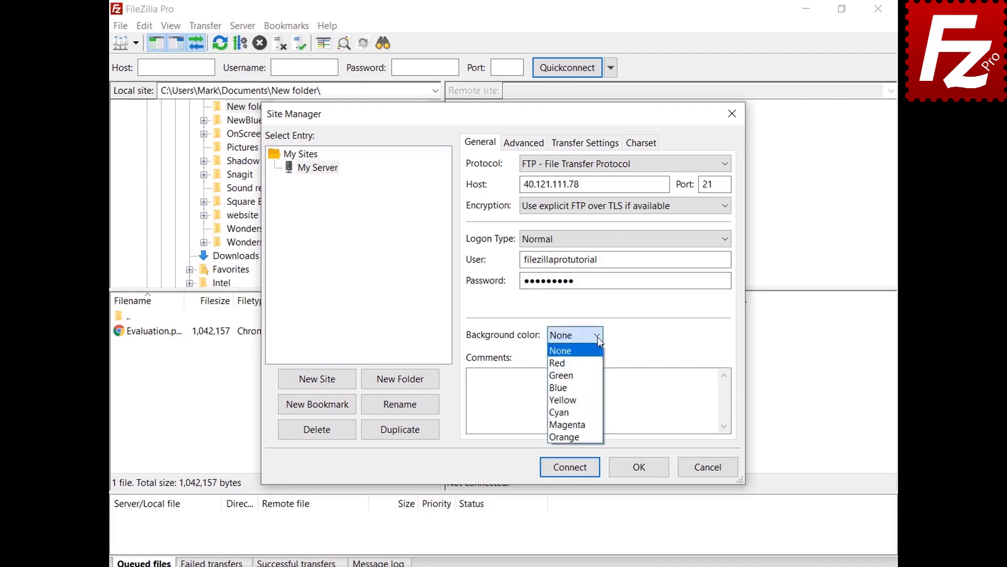
{"action": "left_click", "coordinate": [595, 375]}
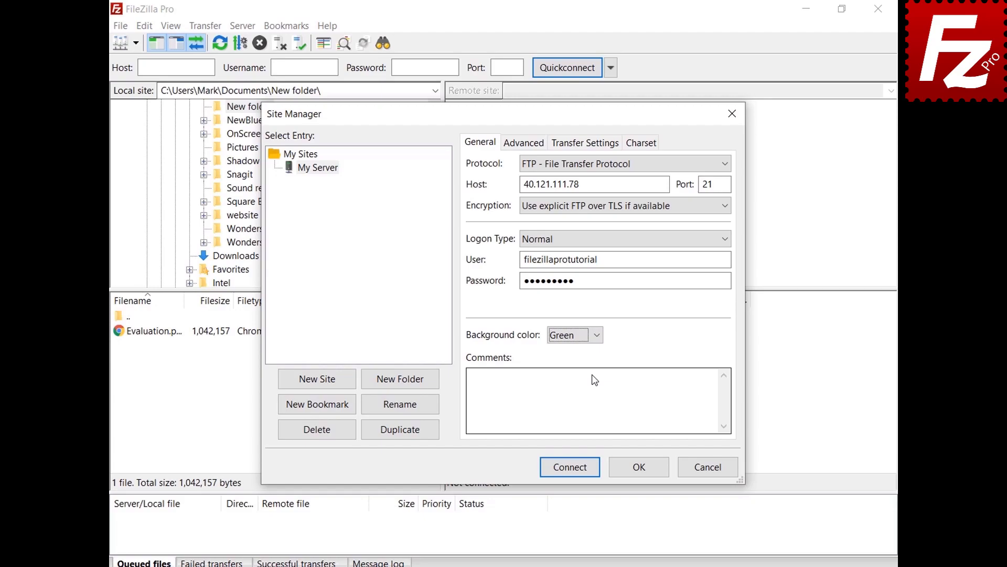
{"action": "left_click", "coordinate": [513, 147]}
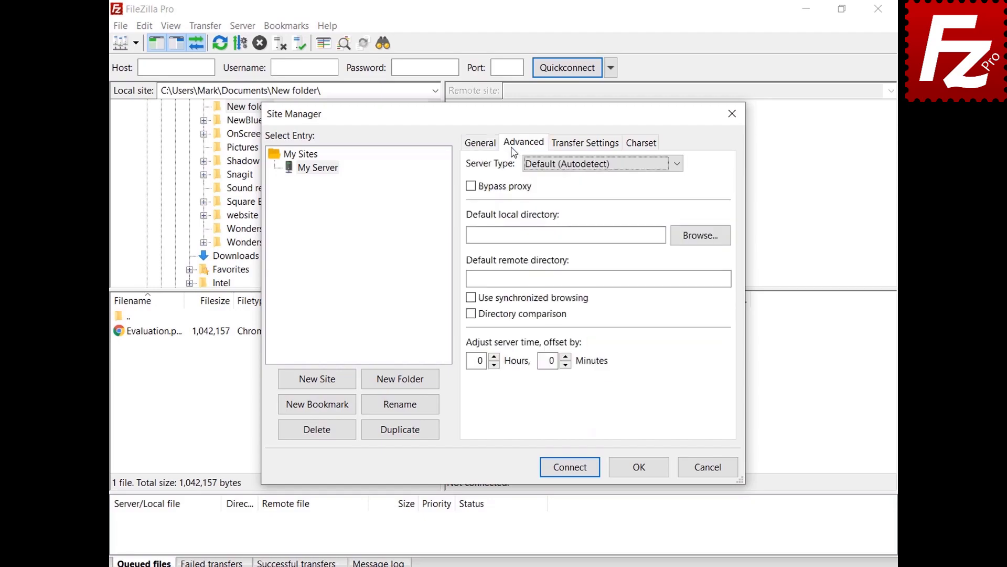
- Keep Server Type on autodetect, review the Transfer Settings and Charset tabs, and save with OK
{"action": "left_click", "coordinate": [676, 168]}
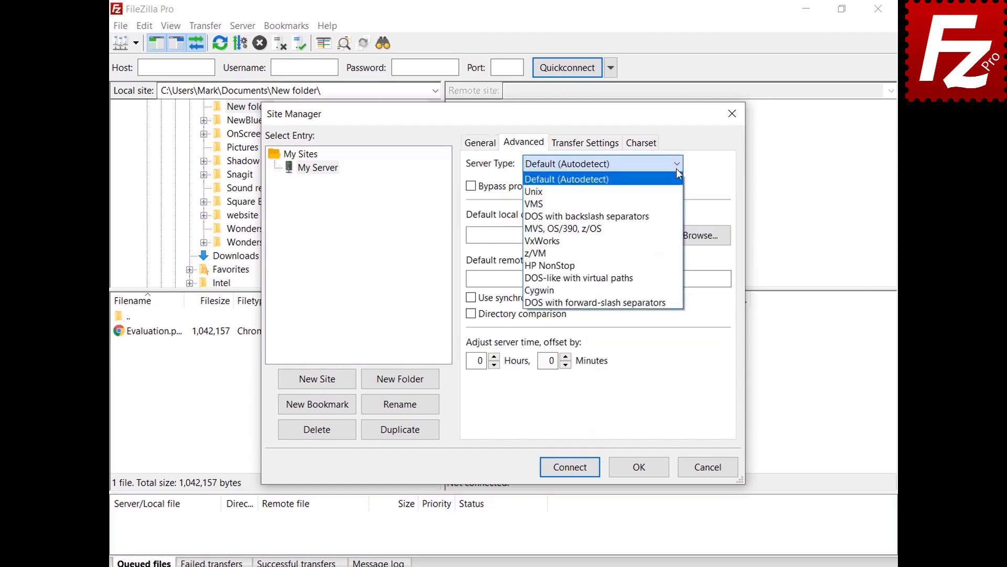
{"action": "left_click", "coordinate": [676, 168]}
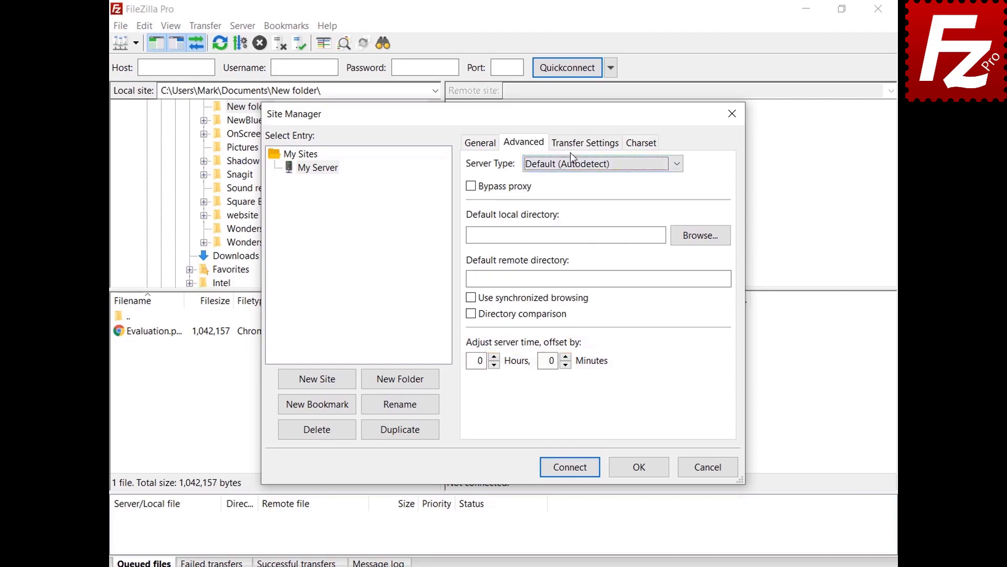
{"action": "left_click", "coordinate": [586, 147]}
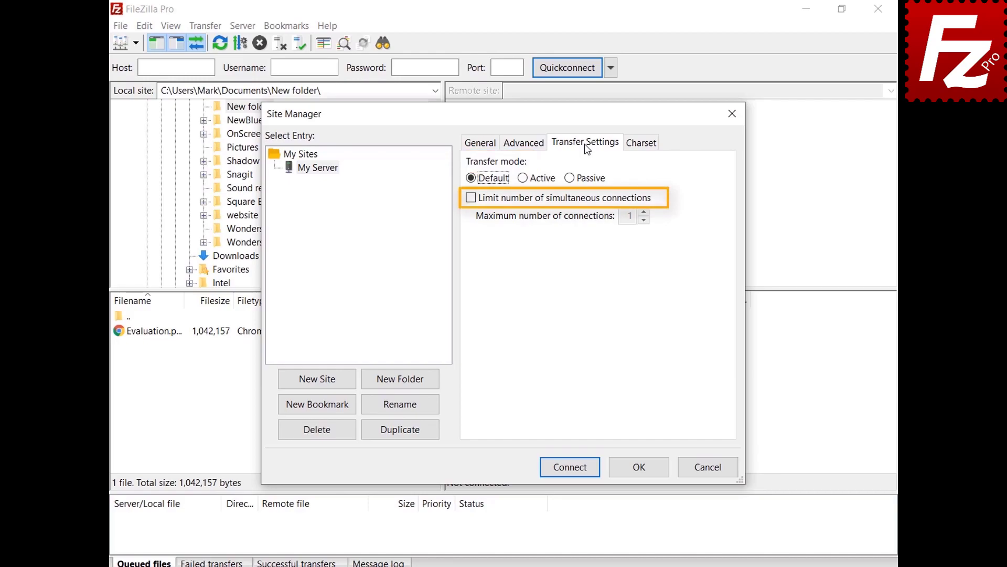
{"action": "left_click", "coordinate": [641, 143]}
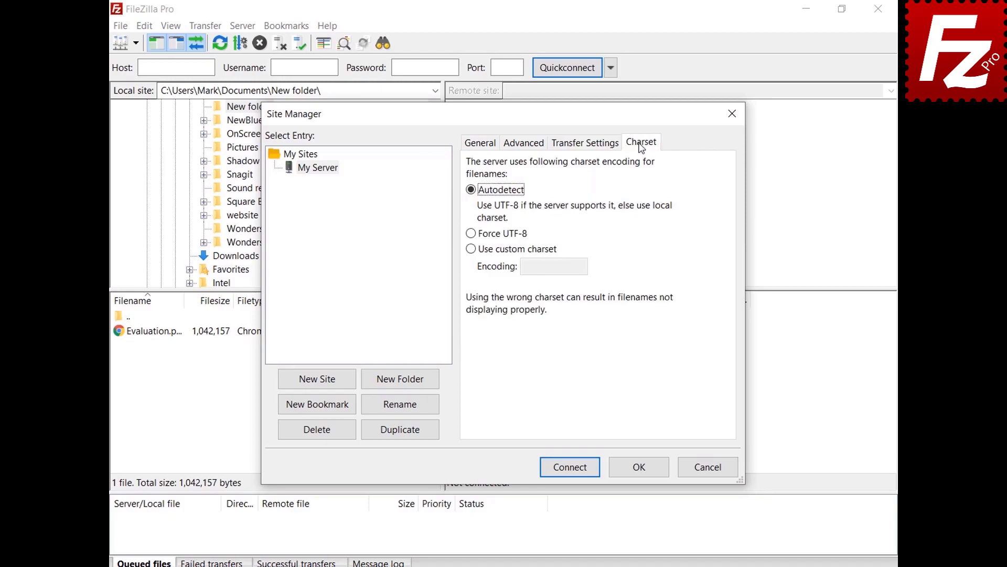
{"action": "left_click", "coordinate": [639, 467]}
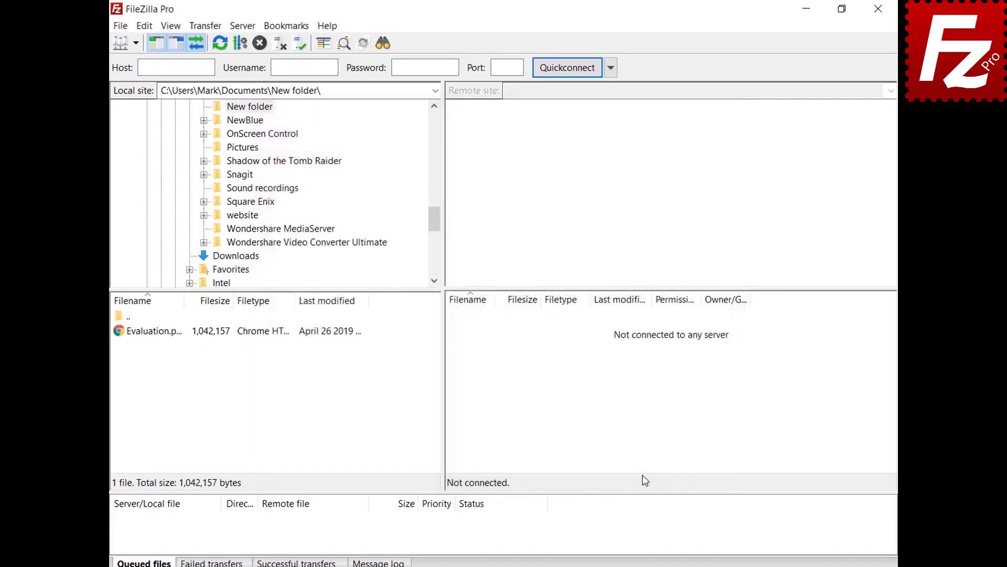
- Connect to My Server and create a new Site Manager folder named 'Sites'
{"action": "left_click", "coordinate": [136, 44]}
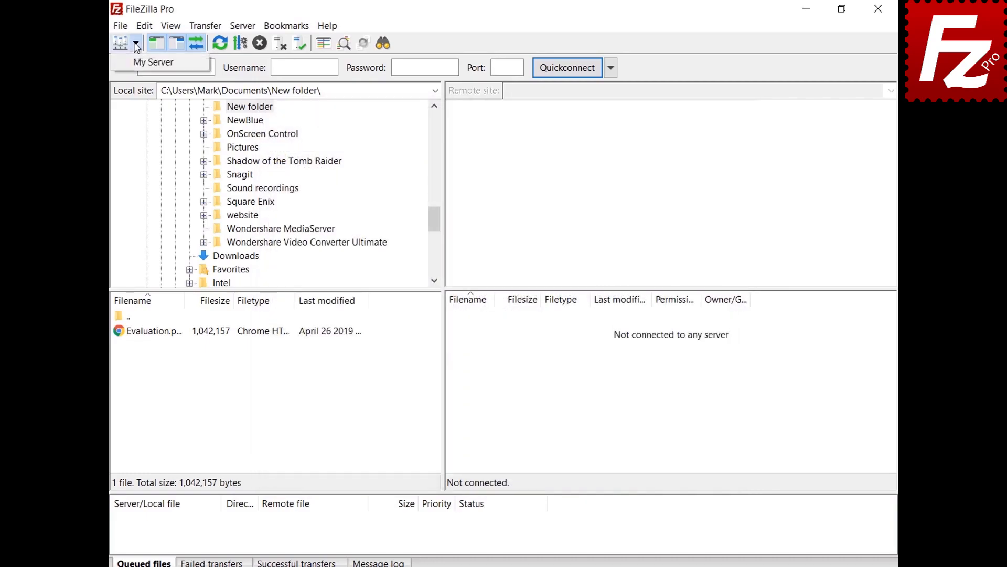
{"action": "left_click", "coordinate": [153, 62]}
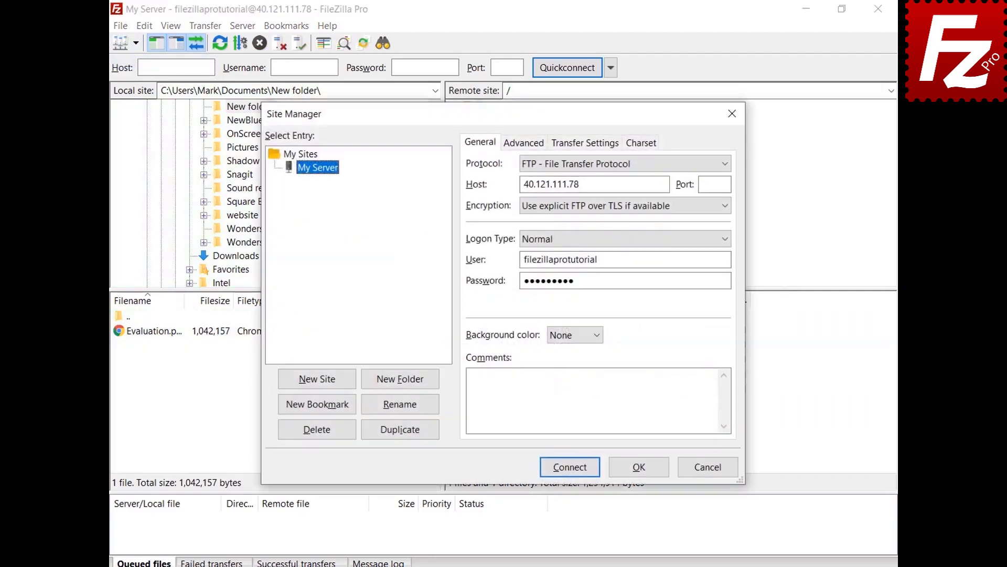
{"action": "left_click", "coordinate": [401, 385]}
{"action": "type", "text": "Sites"}
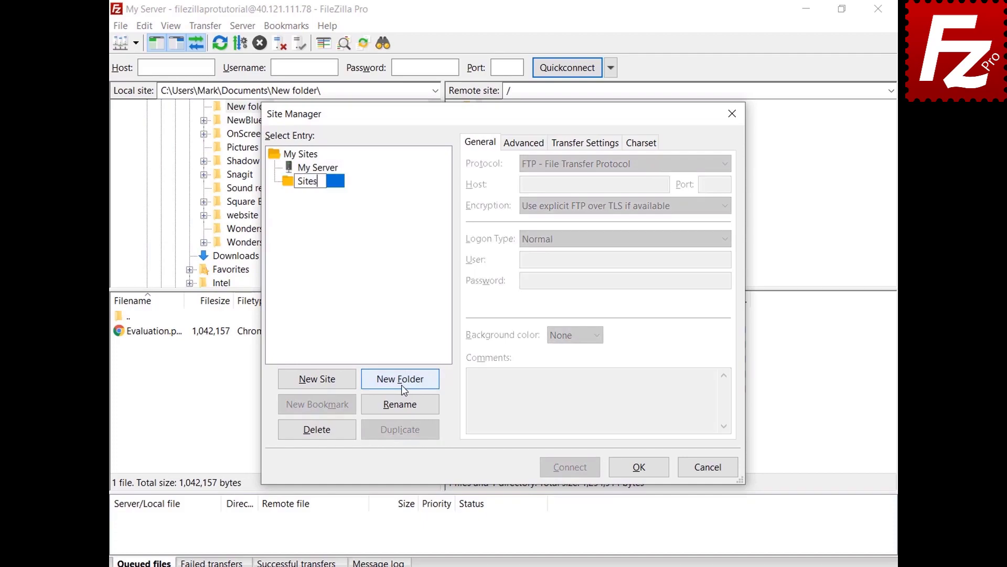
{"action": "key", "text": "Return"}
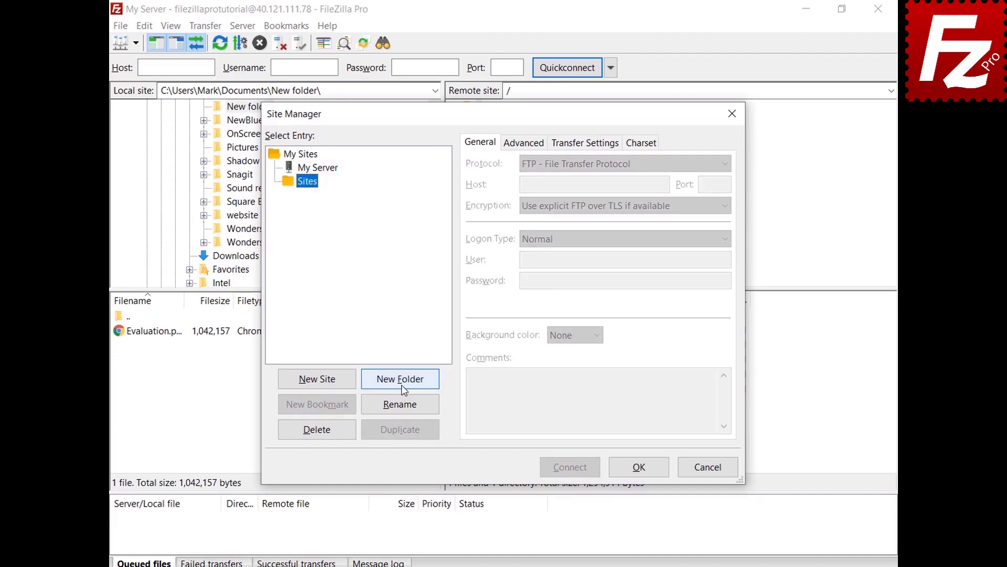
- Move My Server into the Sites folder, save, and reopen Site Manager to view it
{"action": "left_click", "coordinate": [331, 171]}
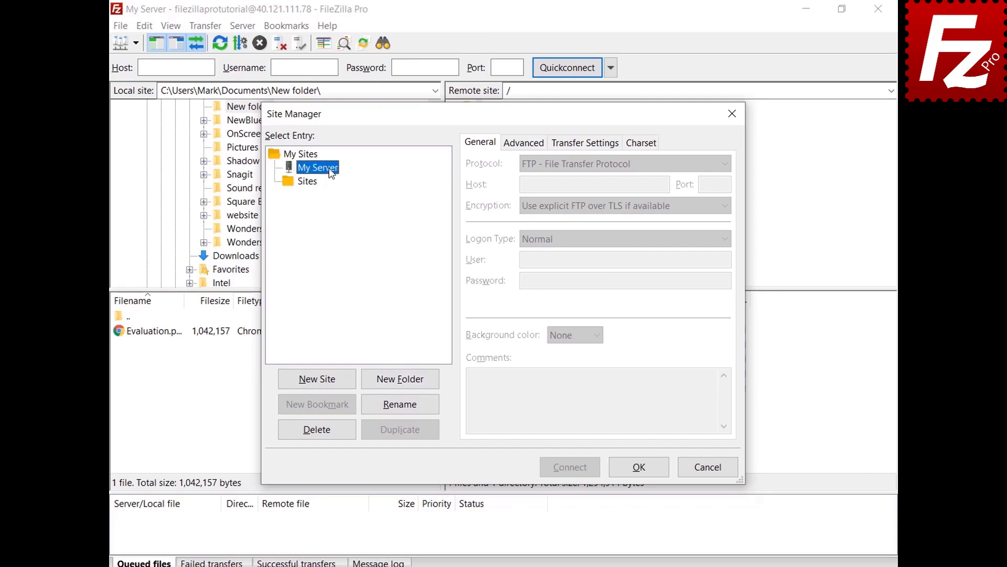
{"action": "left_click_drag", "start_coordinate": [332, 173], "coordinate": [316, 187]}
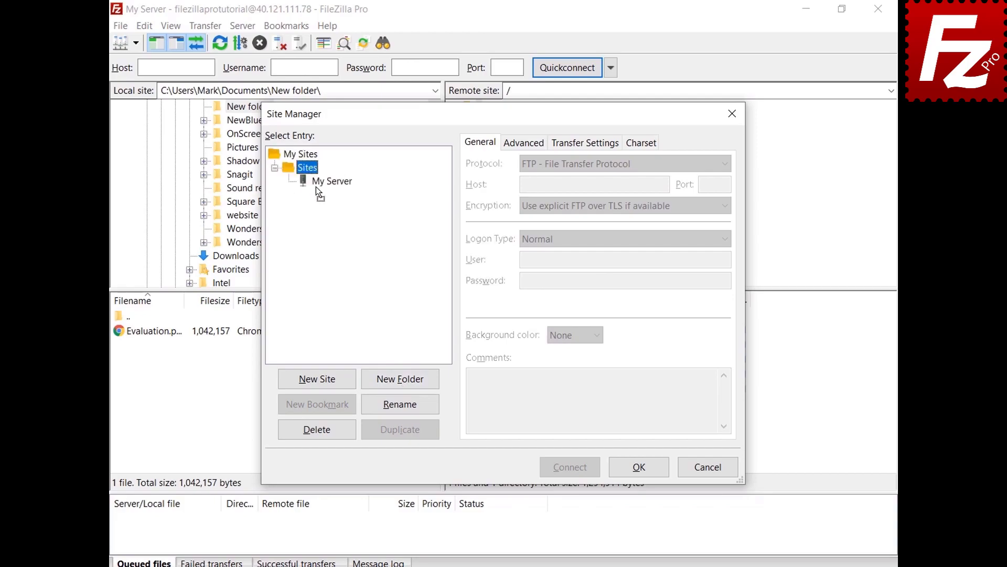
{"action": "left_click", "coordinate": [639, 467]}
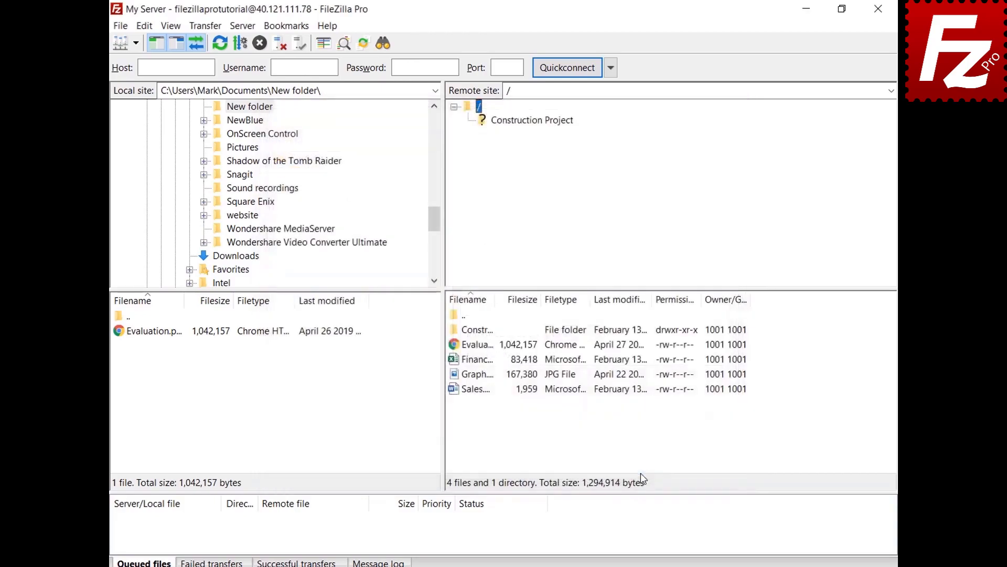
{"action": "left_click", "coordinate": [136, 43]}
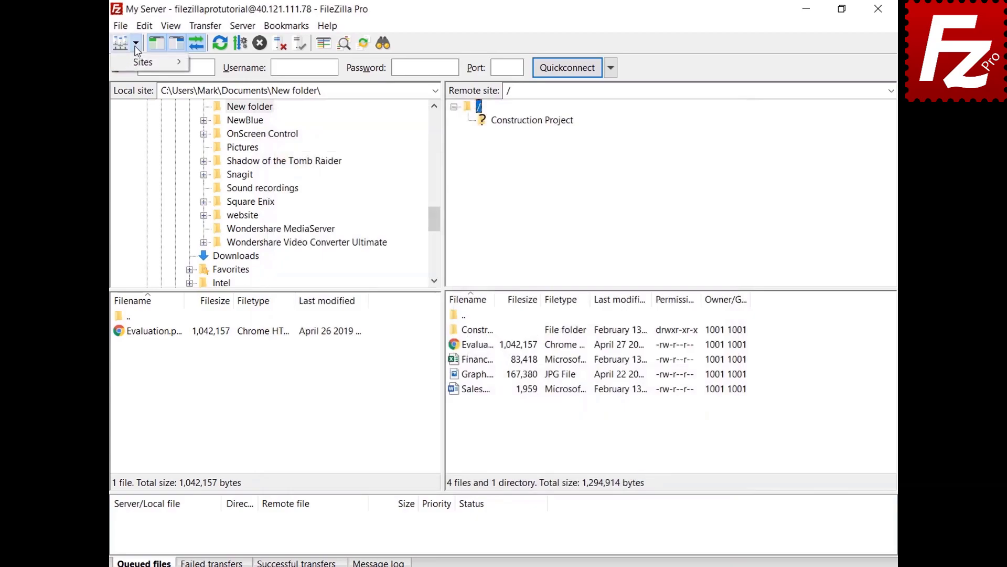
{"action": "left_click", "coordinate": [137, 64]}
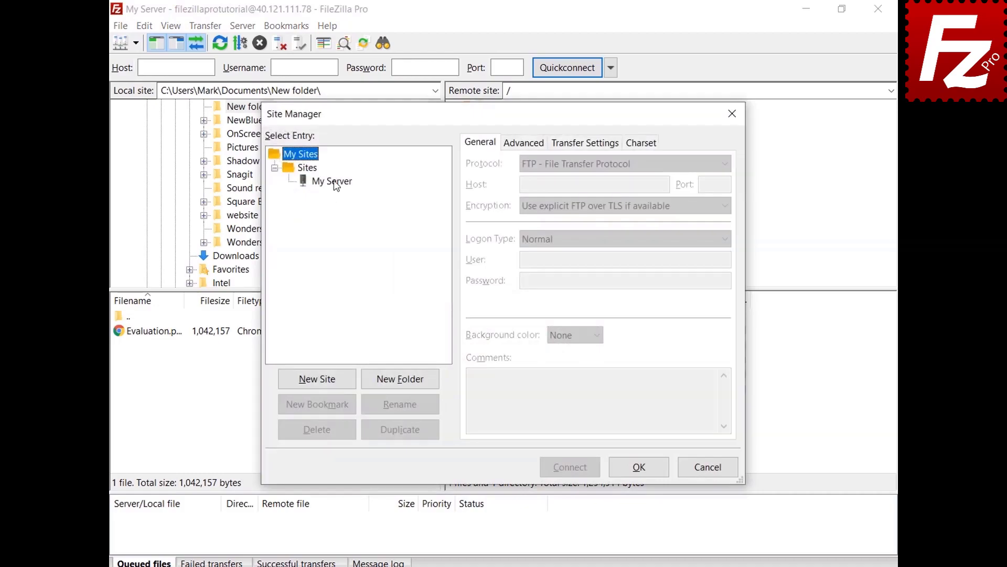
{"action": "left_click", "coordinate": [334, 181]}
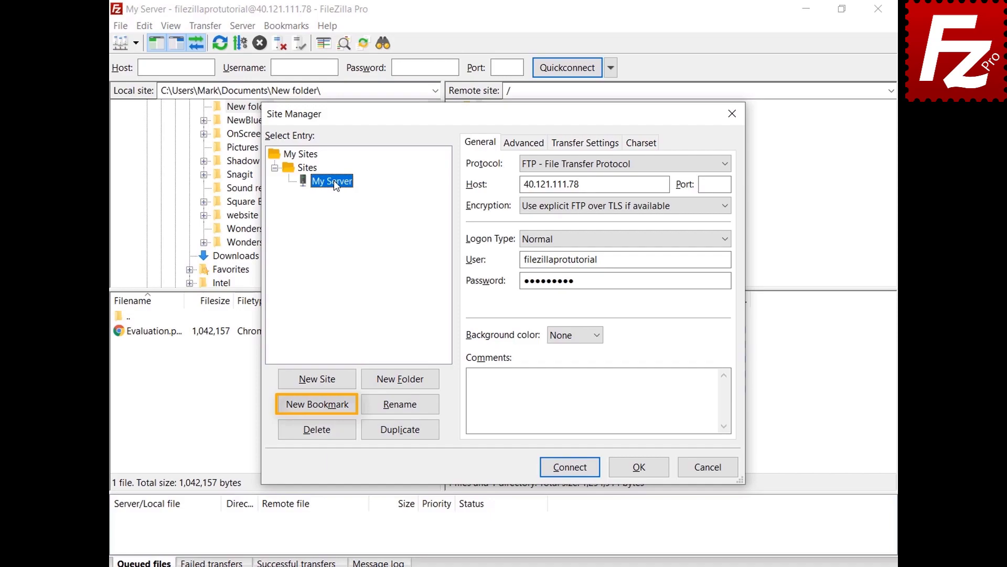
- Close Site Manager and view the Interface page of Edit > Settings
{"action": "left_click", "coordinate": [645, 472]}
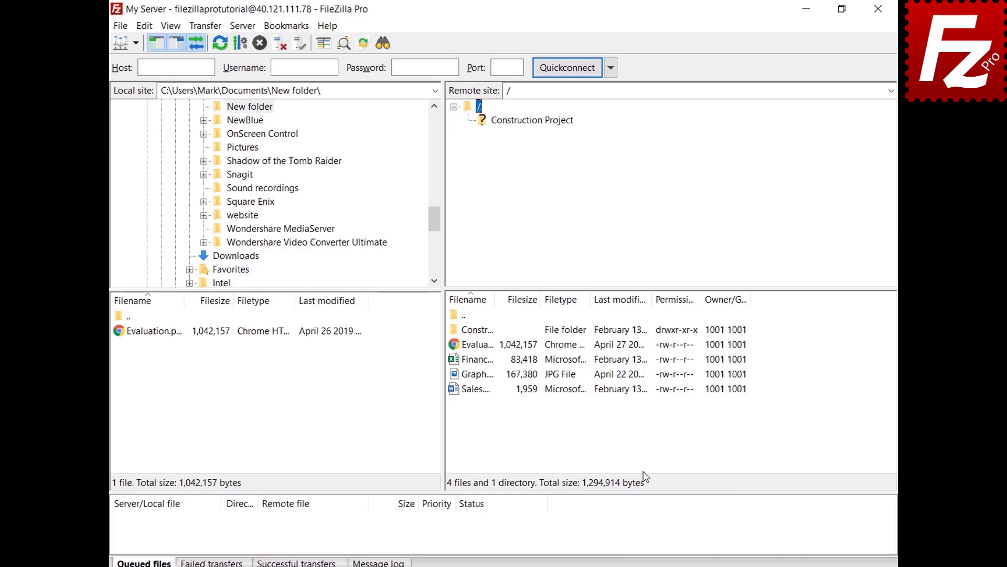
{"action": "left_click", "coordinate": [145, 26]}
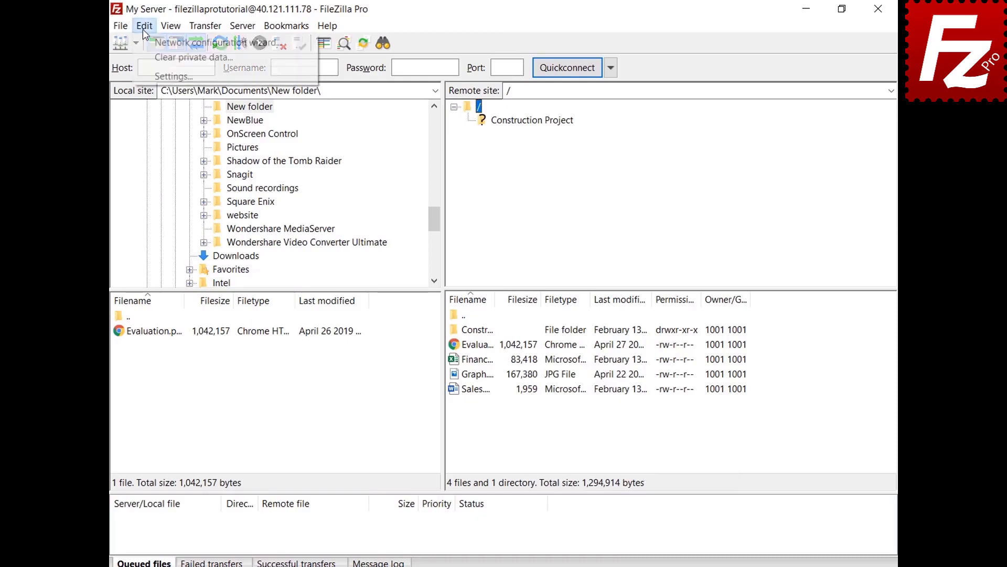
{"action": "left_click", "coordinate": [150, 77]}
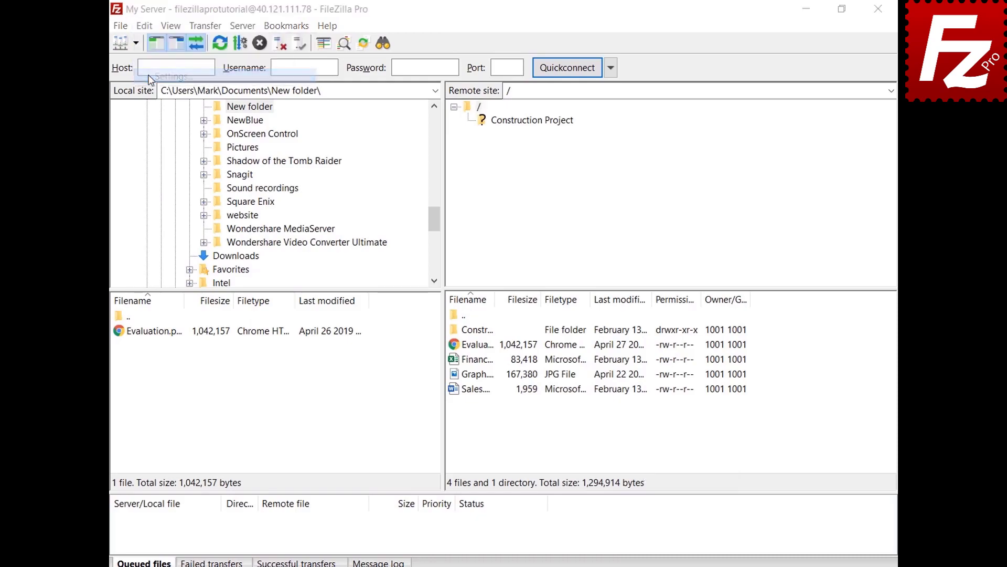
{"action": "left_click", "coordinate": [263, 335]}
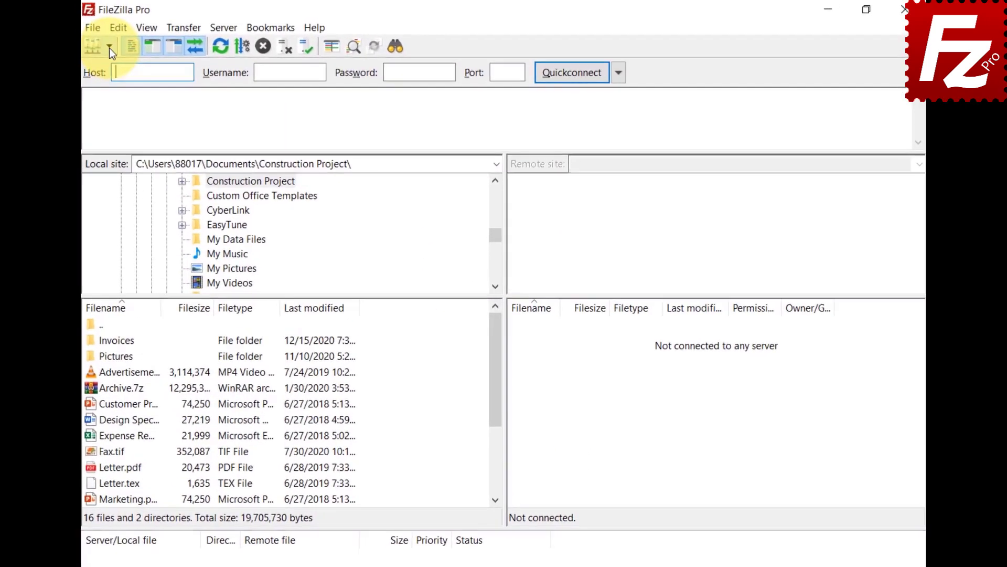
{"action": "left_click", "coordinate": [142, 44]}
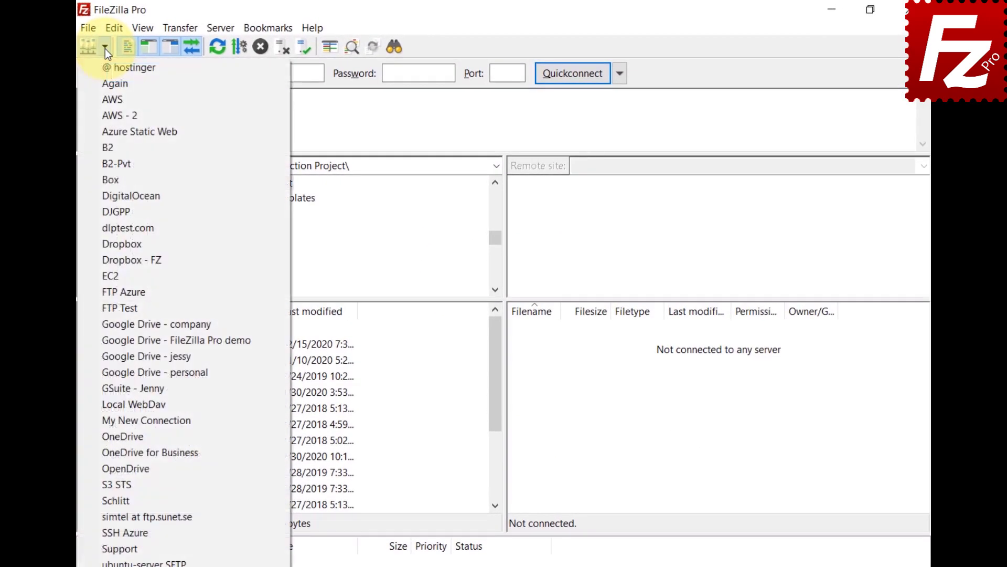
- Create a 'Google Drive' site folder and move the four Google Drive sites into it
{"action": "left_click", "coordinate": [93, 27]}
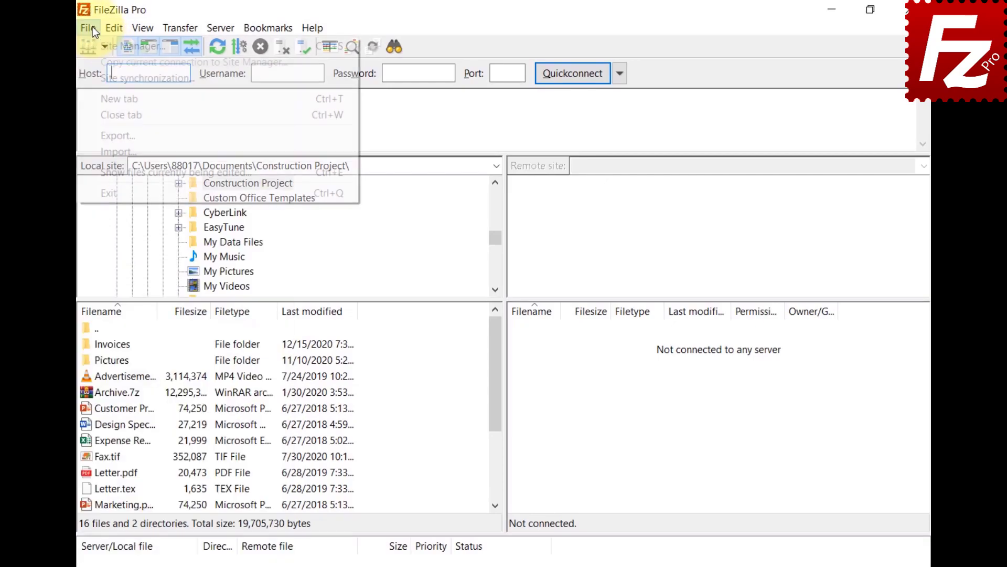
{"action": "left_click", "coordinate": [96, 42]}
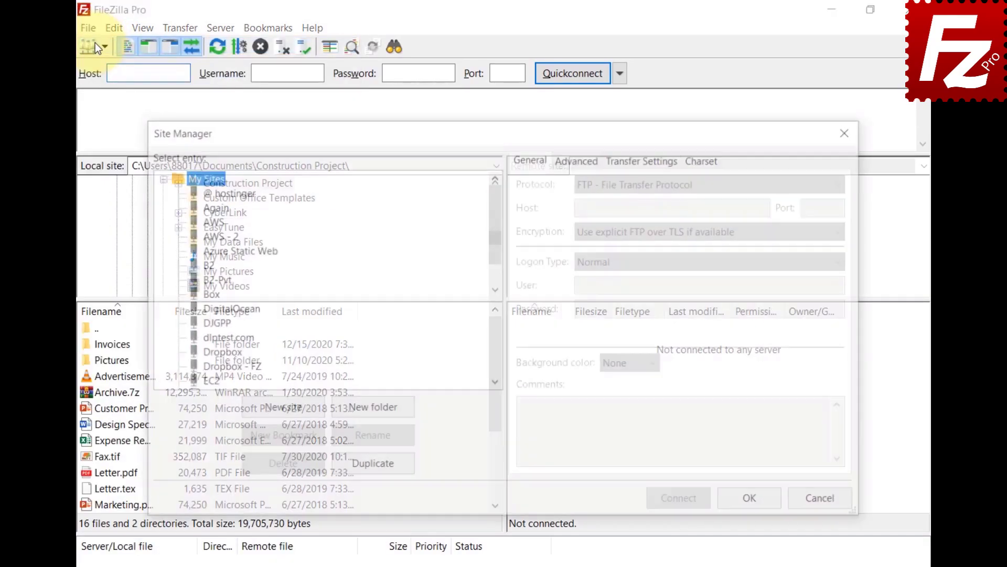
{"action": "left_click", "coordinate": [368, 414]}
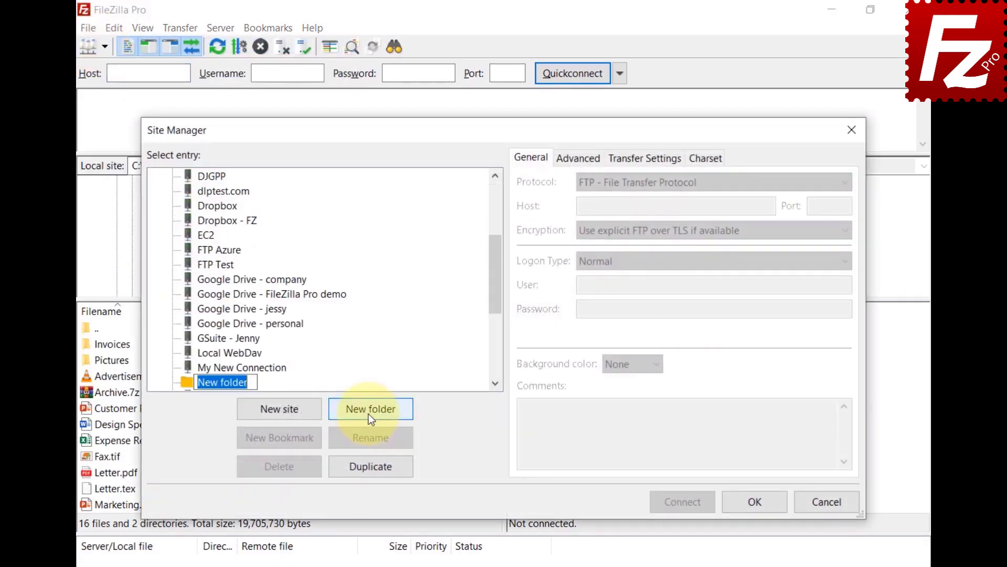
{"action": "type", "text": "Google Drive"}
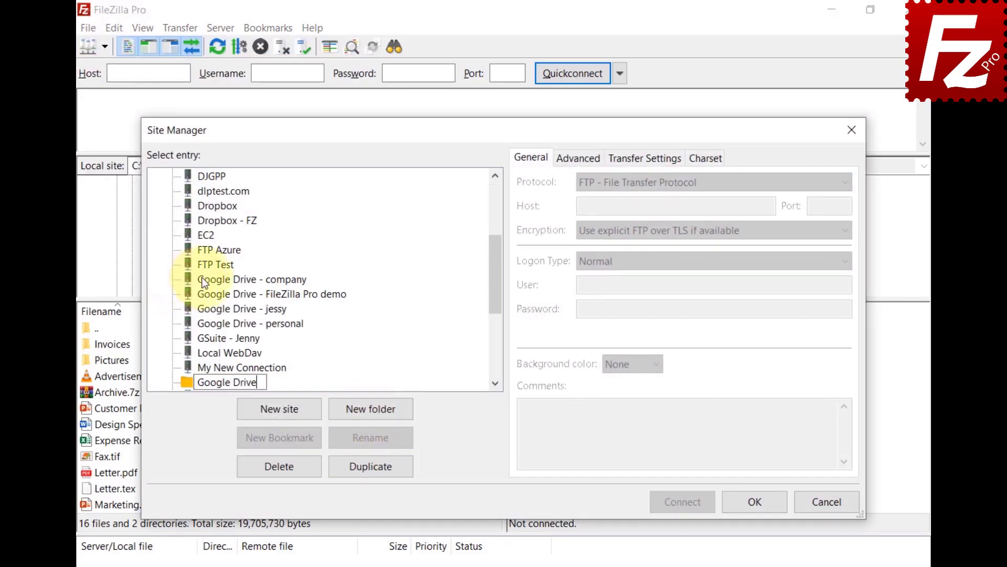
{"action": "key", "text": "Return"}
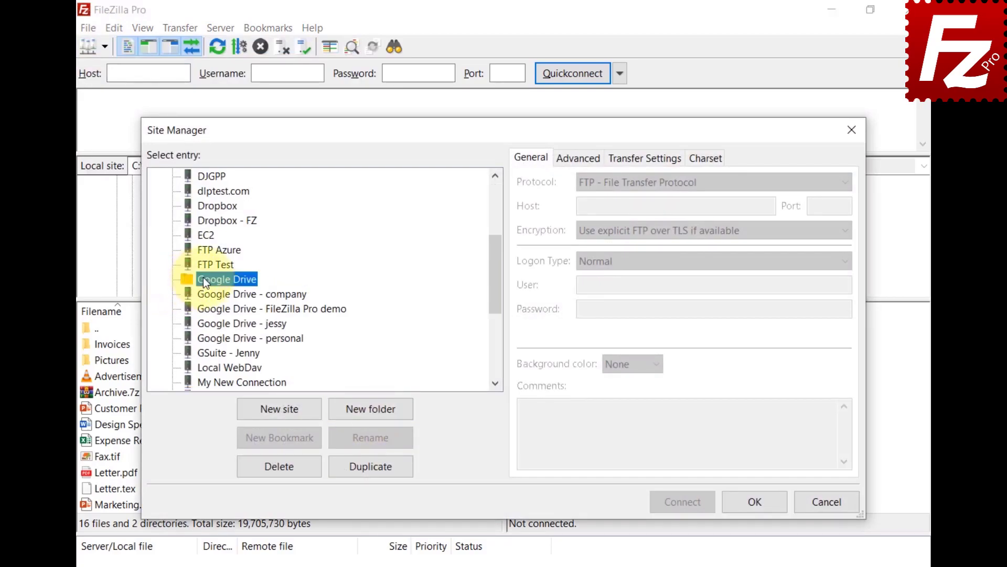
{"action": "left_click", "coordinate": [212, 293]}
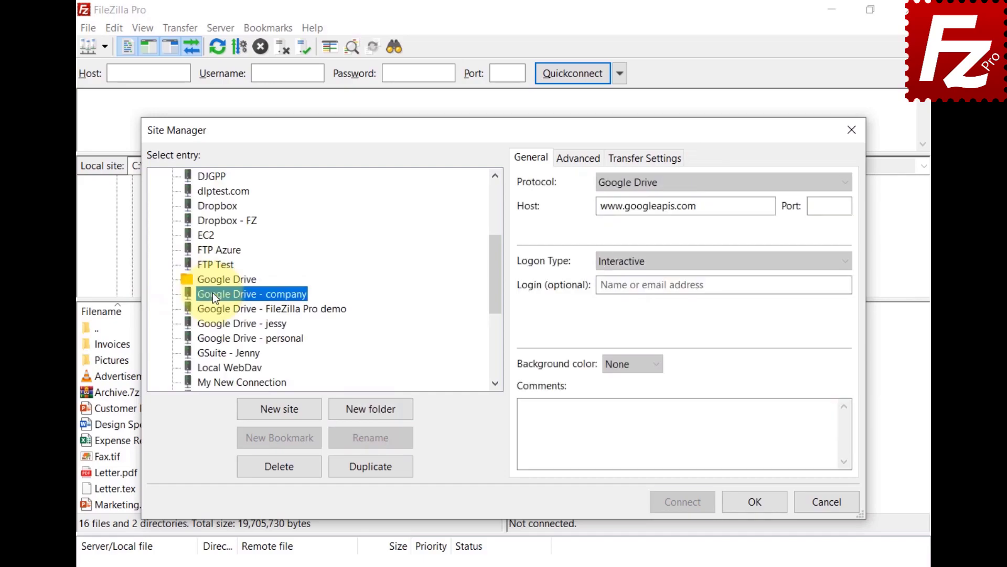
{"action": "left_click", "coordinate": [227, 340], "text": "shift"}
{"action": "left_click_drag", "start_coordinate": [234, 310], "coordinate": [231, 279]}
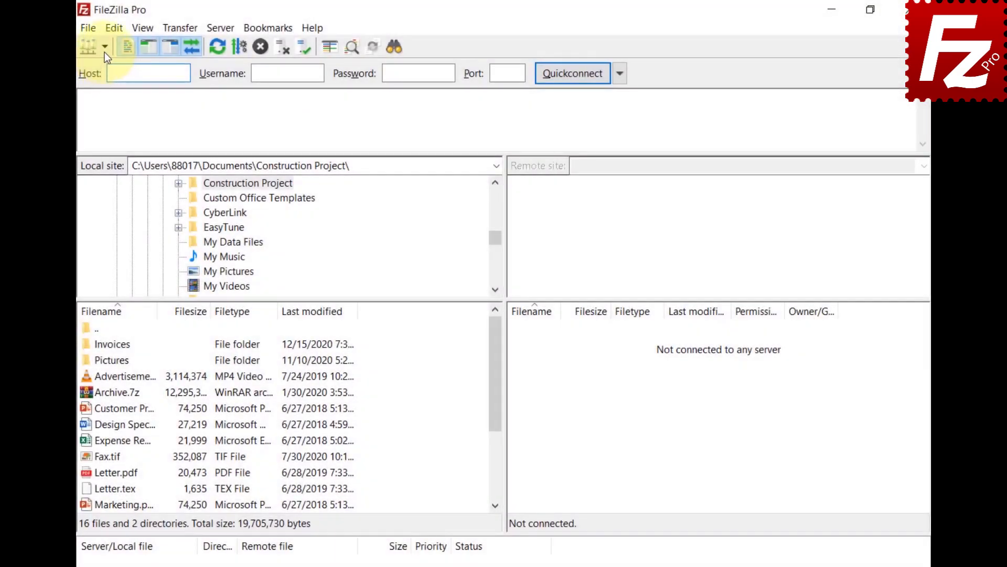
{"action": "left_click", "coordinate": [104, 51]}
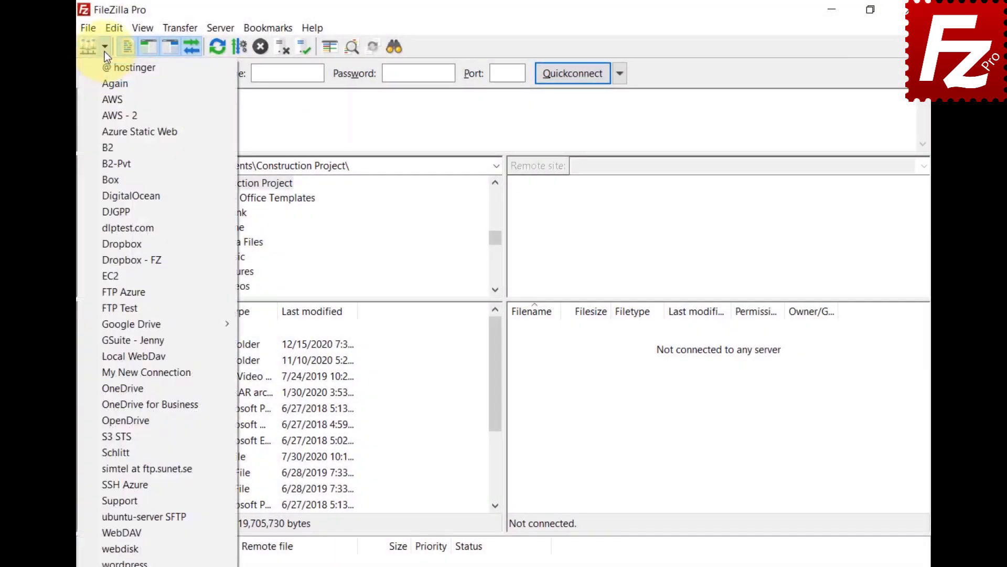
{"action": "mouse_move", "coordinate": [107, 326]}
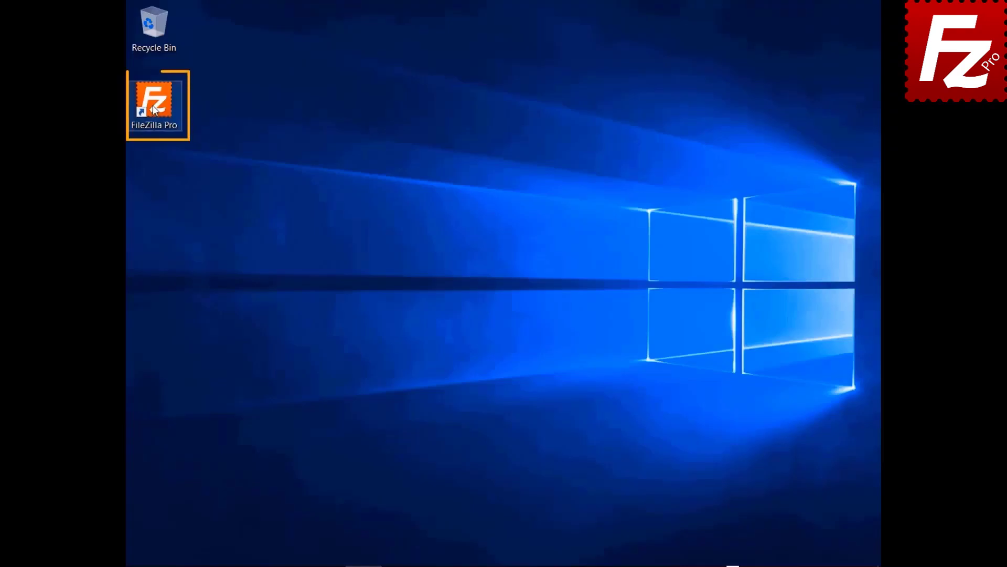
- Relaunch FileZilla Pro, connect to the FTP Tutorial site, and expand the local Documents folder
{"action": "double_click", "coordinate": [154, 107]}
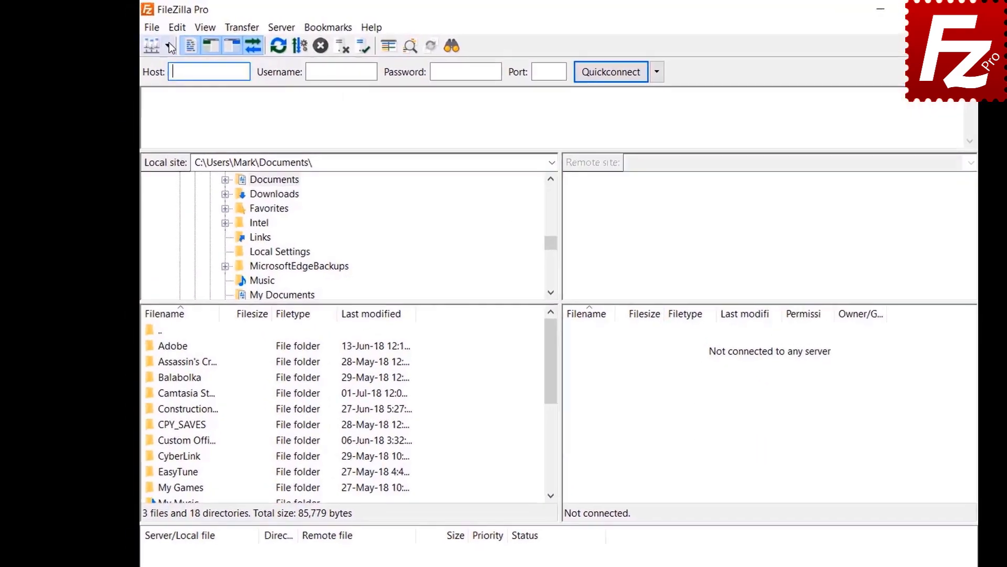
{"action": "left_click", "coordinate": [153, 40]}
{"action": "left_click", "coordinate": [235, 80]}
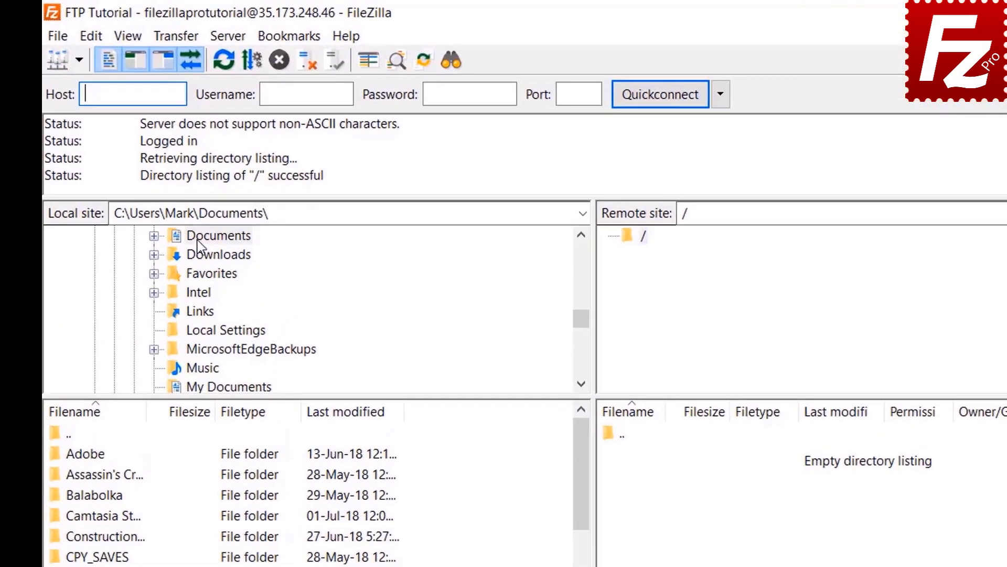
{"action": "left_click", "coordinate": [233, 165]}
{"action": "double_click", "coordinate": [198, 245]}
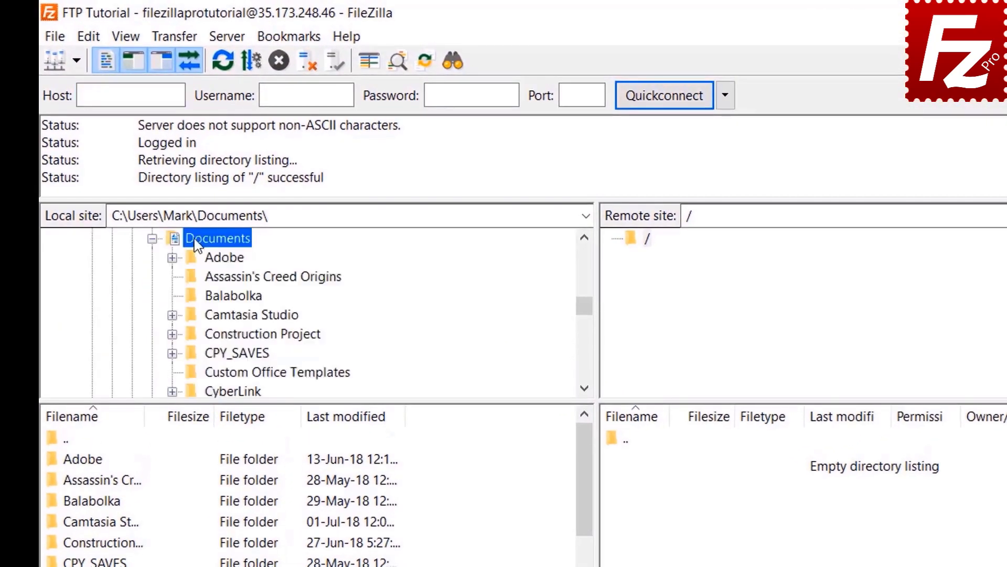
- Open local Construction Project and upload Budget.xlsx and Customer Presentation.pptx
{"action": "double_click", "coordinate": [207, 333]}
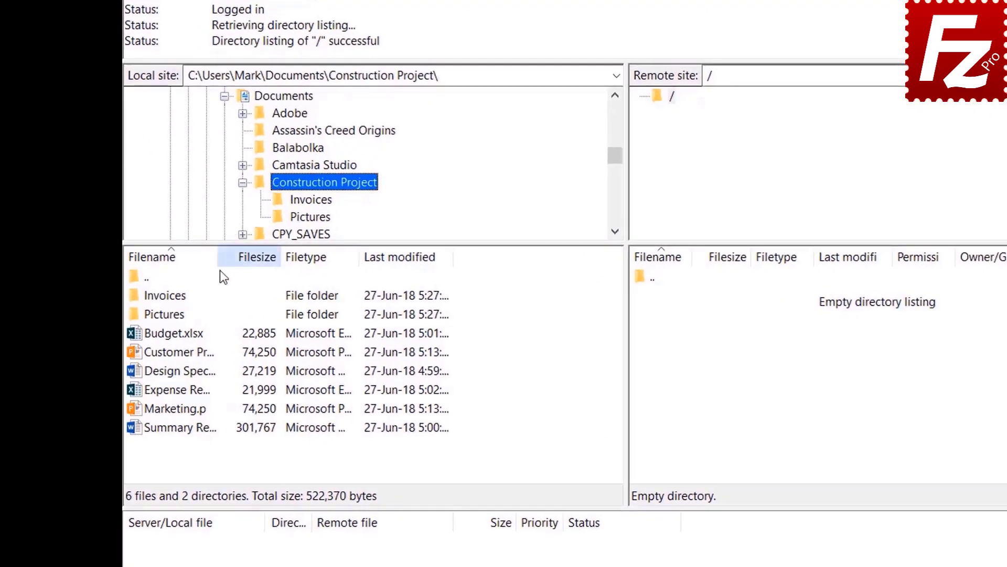
{"action": "double_click", "coordinate": [189, 335]}
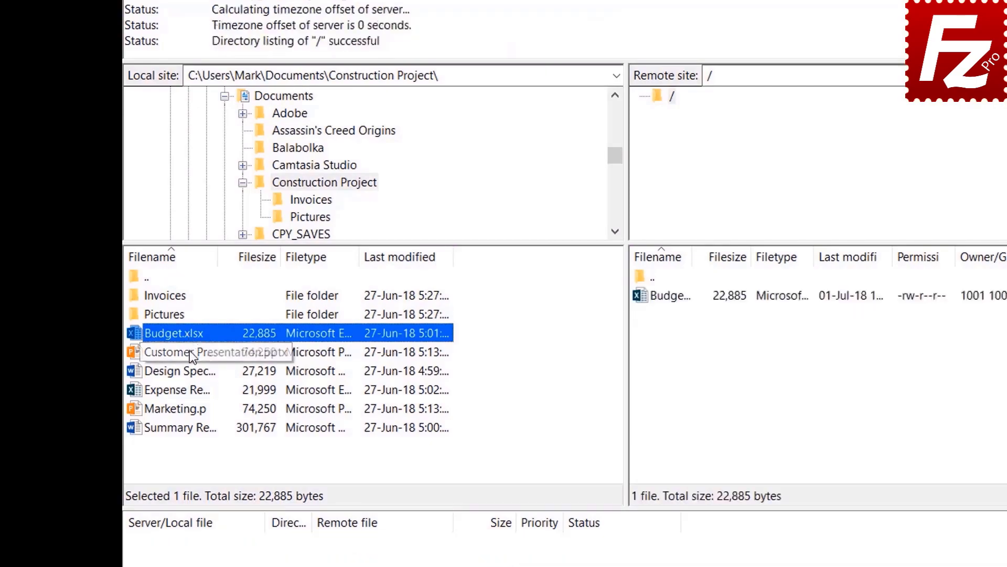
{"action": "right_click", "coordinate": [189, 351]}
{"action": "left_click", "coordinate": [220, 358]}
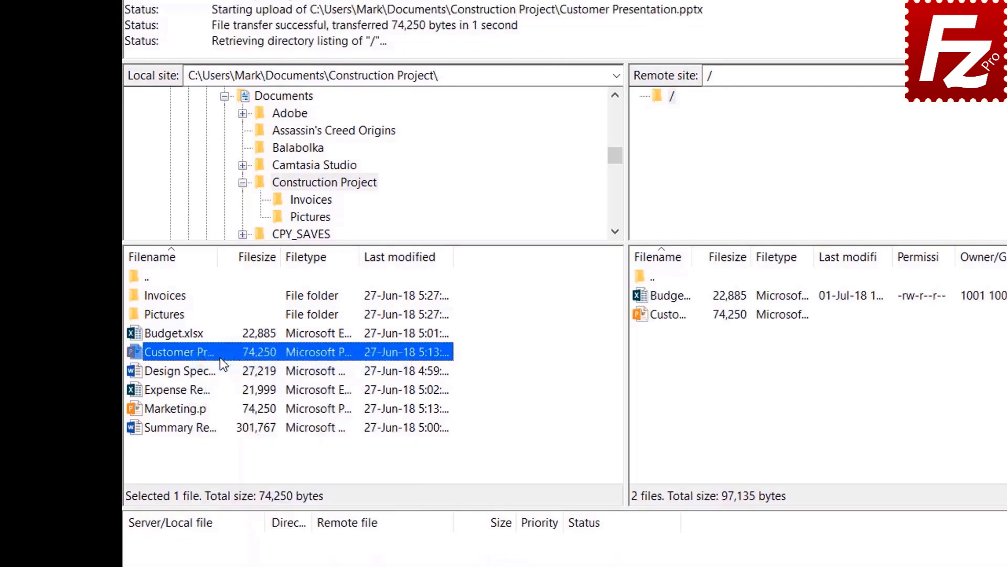
- Upload Design Specs.docx, the Expense file and Marketing.pptx together
{"action": "left_click", "coordinate": [194, 373]}
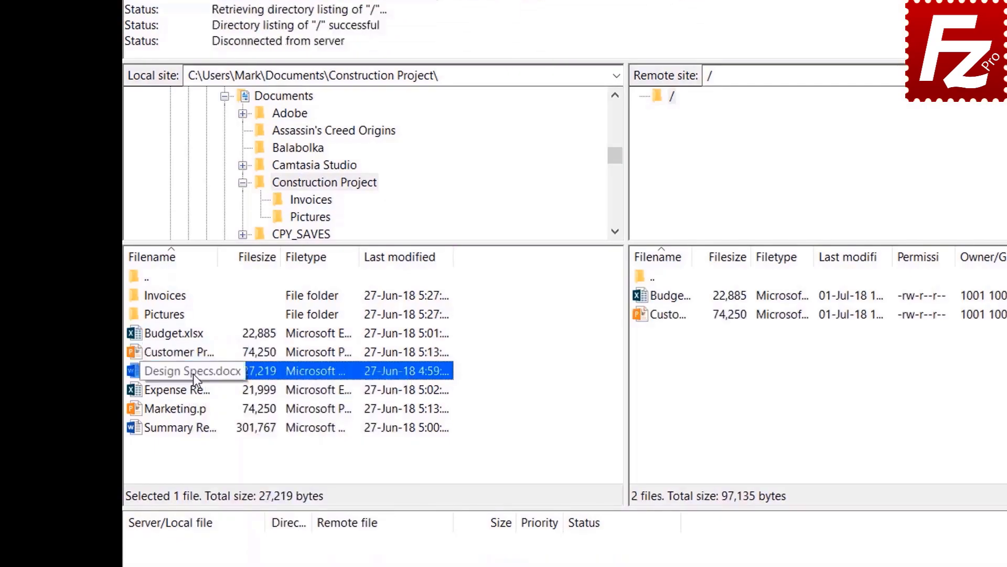
{"action": "left_click", "coordinate": [191, 388], "text": "shift"}
{"action": "left_click", "coordinate": [189, 408], "text": "shift"}
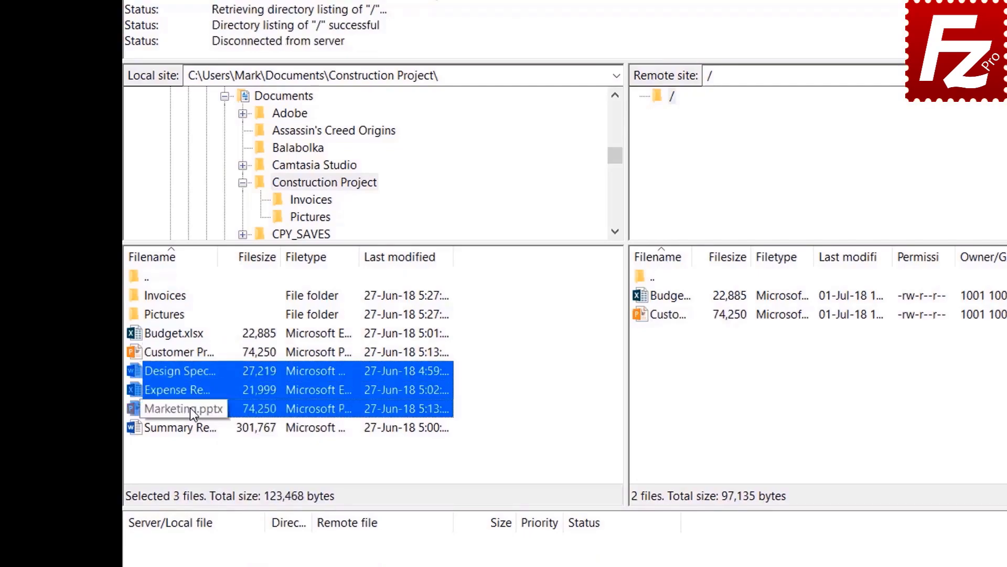
{"action": "right_click", "coordinate": [191, 389]}
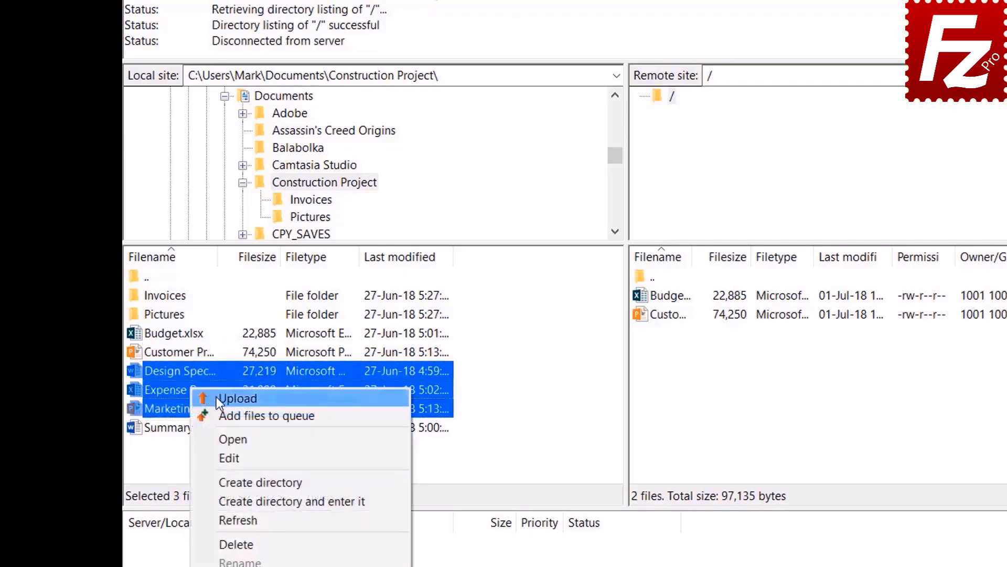
{"action": "left_click", "coordinate": [237, 398]}
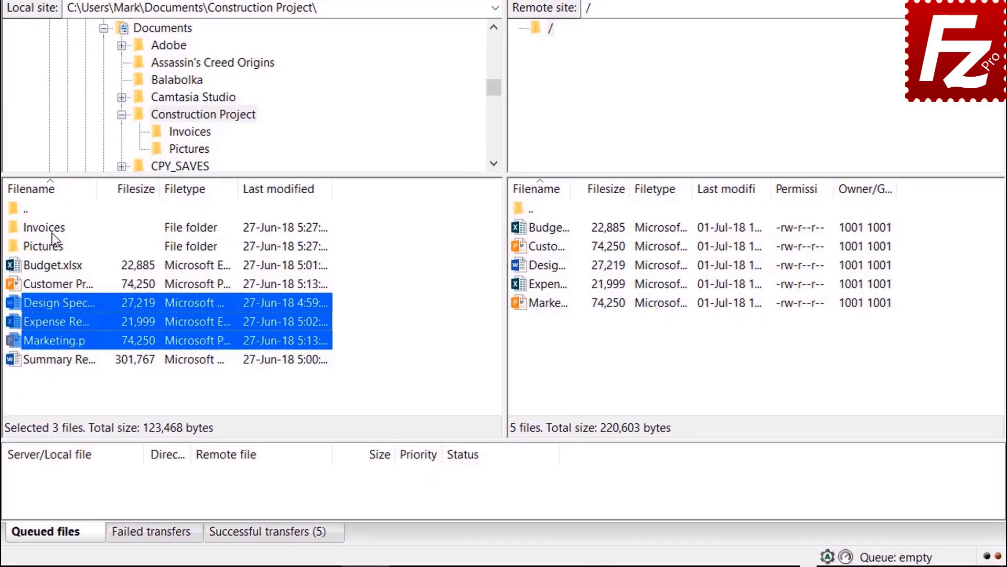
- Queue the Invoices and Pictures folders and the Summary report for upload, then process the queue
{"action": "right_click", "coordinate": [51, 233]}
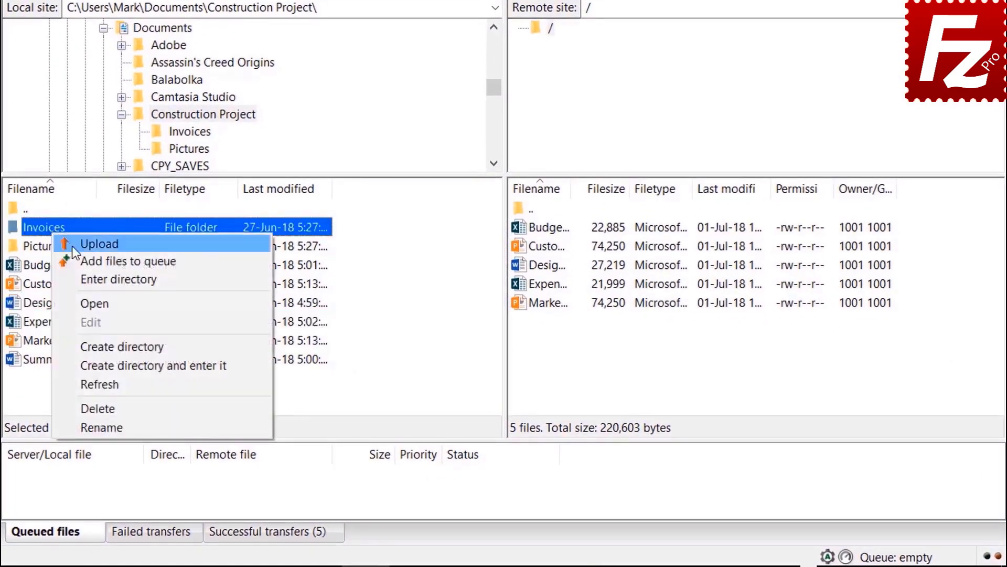
{"action": "left_click", "coordinate": [84, 258]}
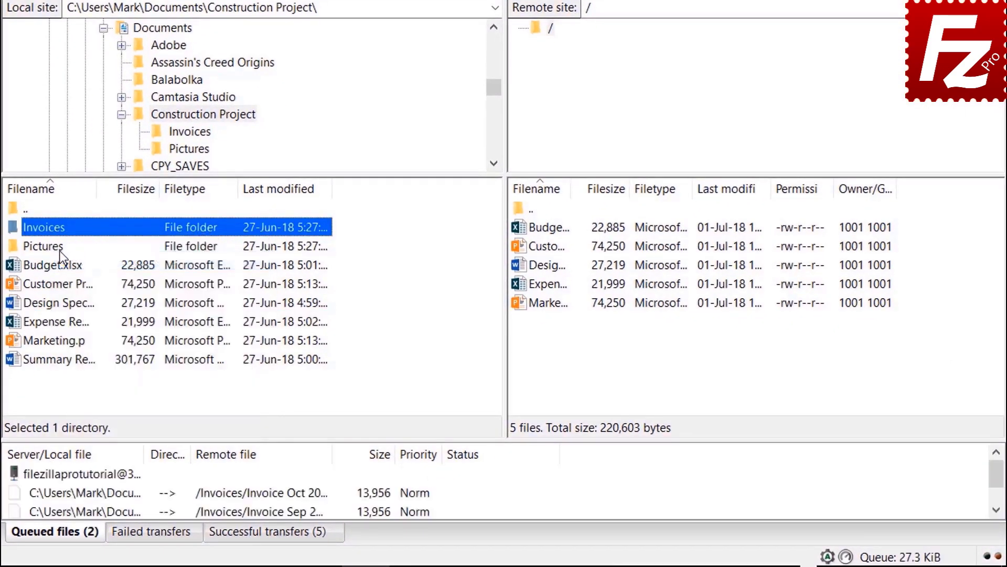
{"action": "right_click", "coordinate": [58, 250]}
{"action": "left_click", "coordinate": [89, 277]}
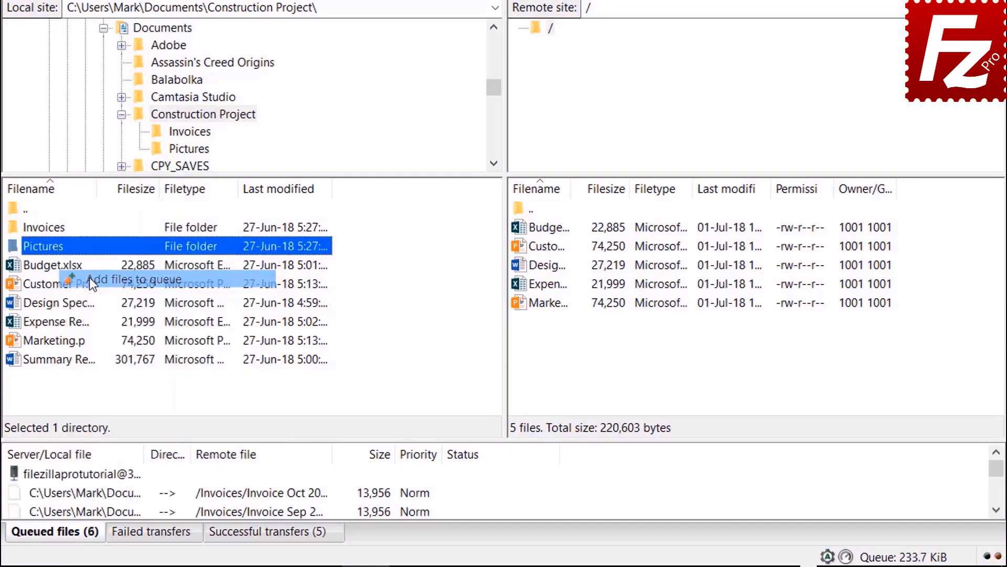
{"action": "right_click", "coordinate": [77, 362]}
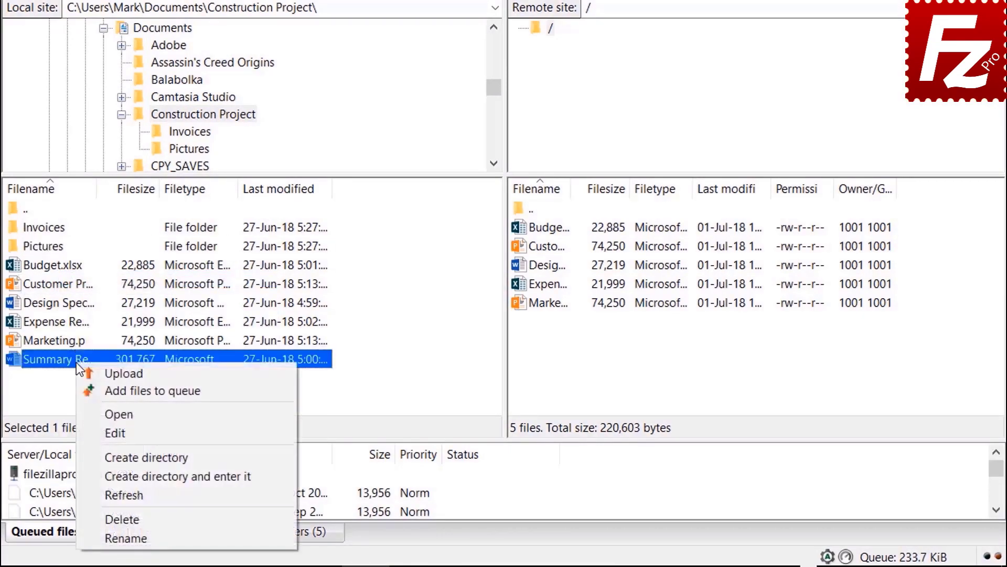
{"action": "left_click", "coordinate": [107, 395]}
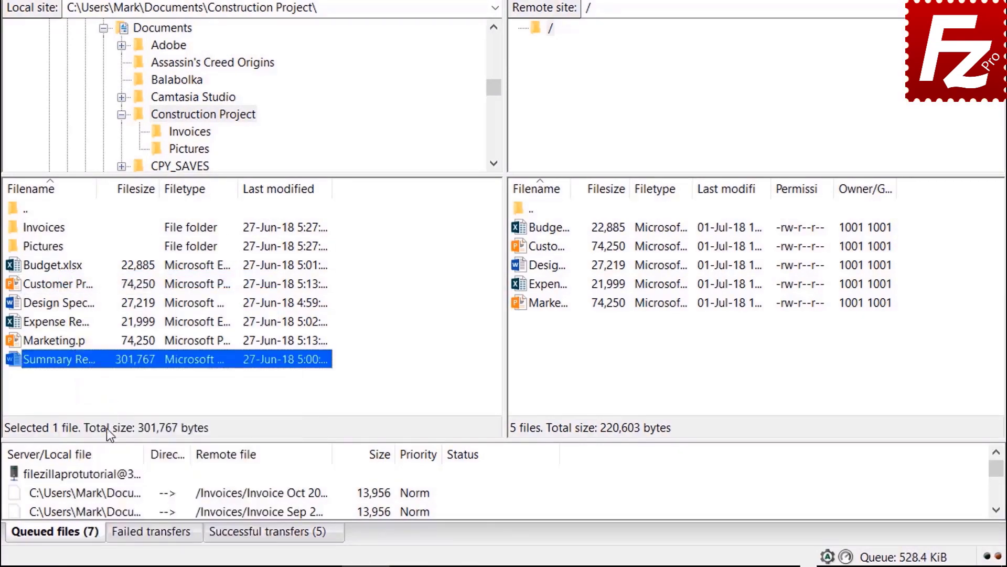
{"action": "right_click", "coordinate": [106, 474]}
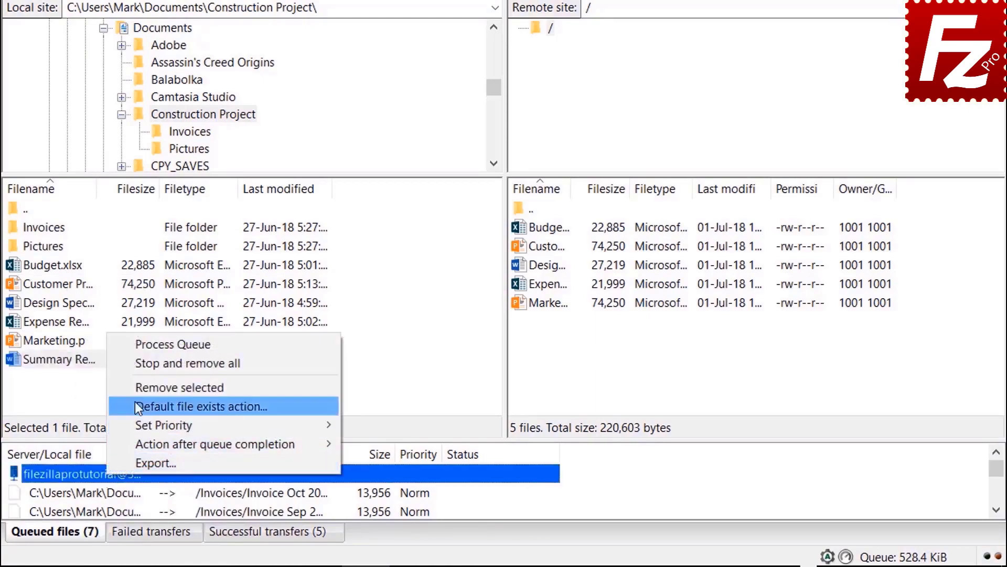
{"action": "left_click", "coordinate": [143, 348]}
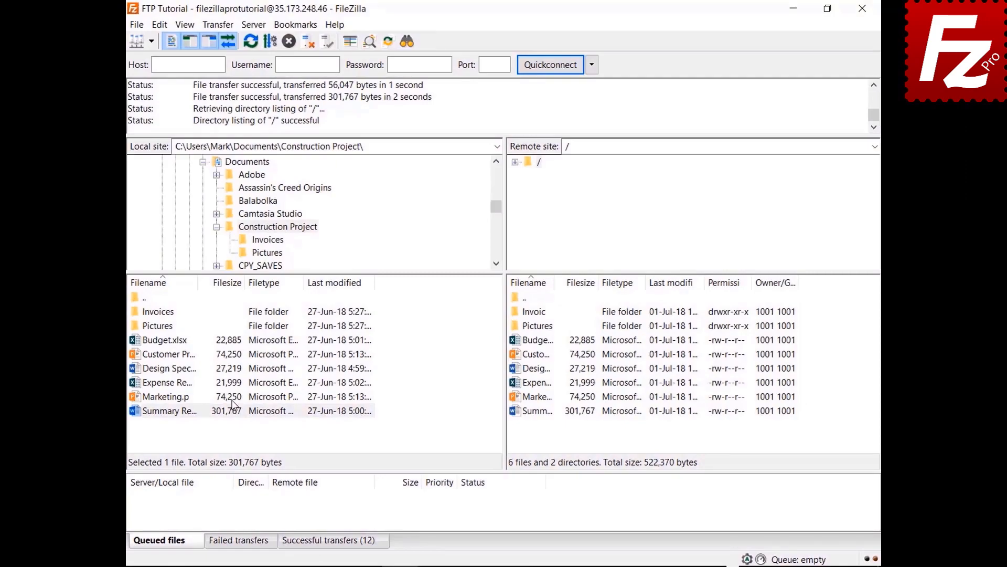
{"action": "left_click", "coordinate": [247, 161]}
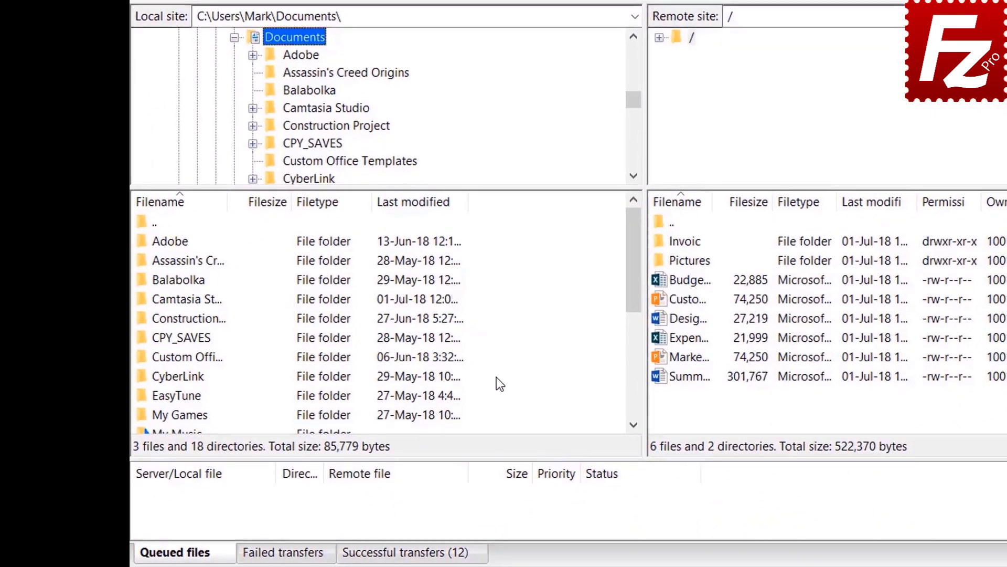
- Create a local 'Backup' folder under Documents and download Budget.xlsx into it
{"action": "right_click", "coordinate": [502, 518]}
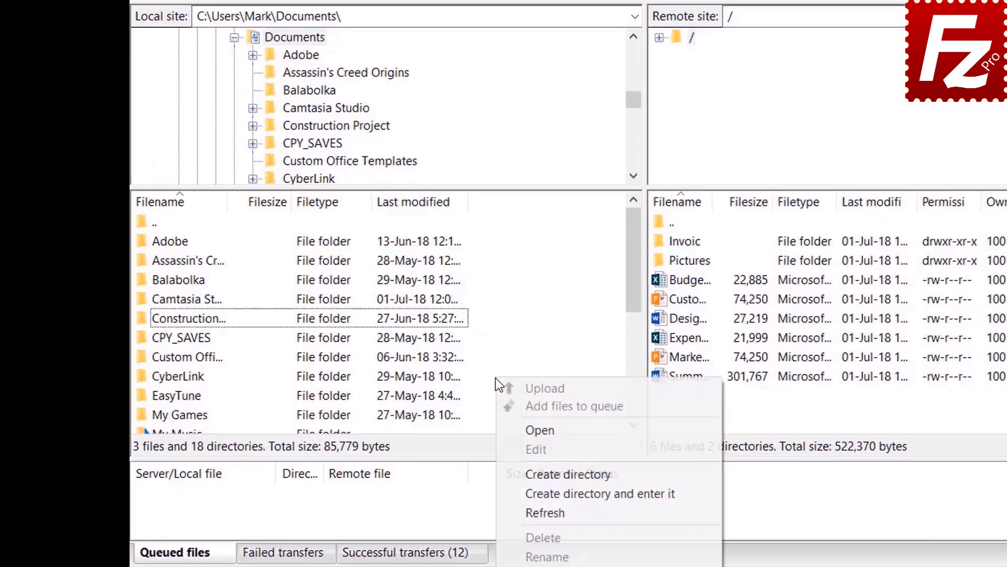
{"action": "left_click", "coordinate": [549, 493]}
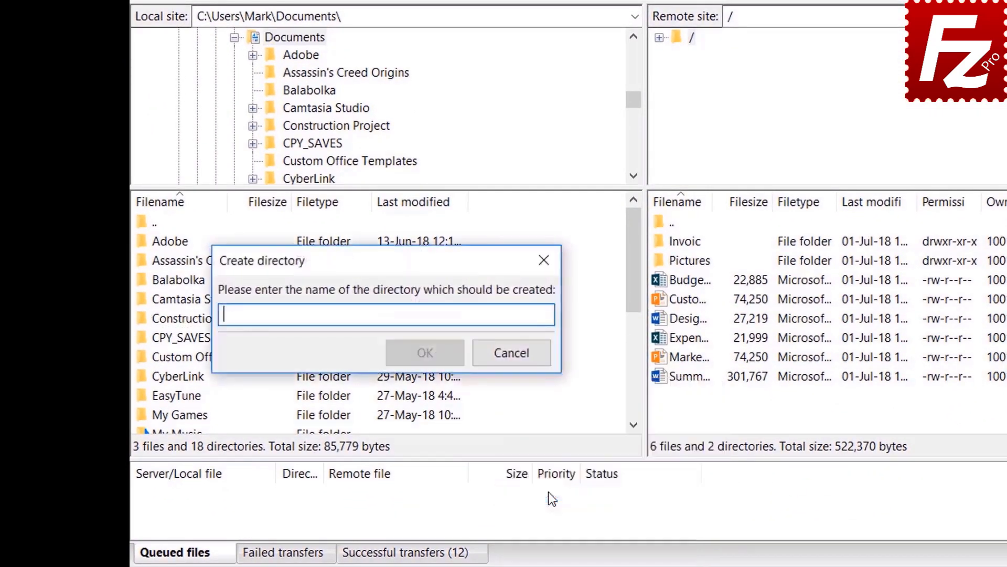
{"action": "type", "text": "Backu"}
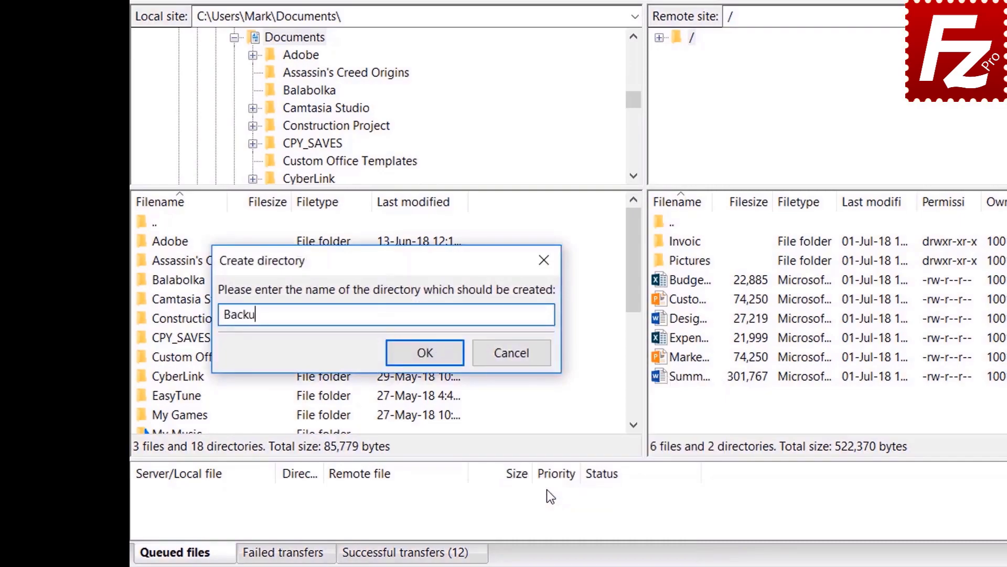
{"action": "type", "text": "p"}
{"action": "key", "text": "Return"}
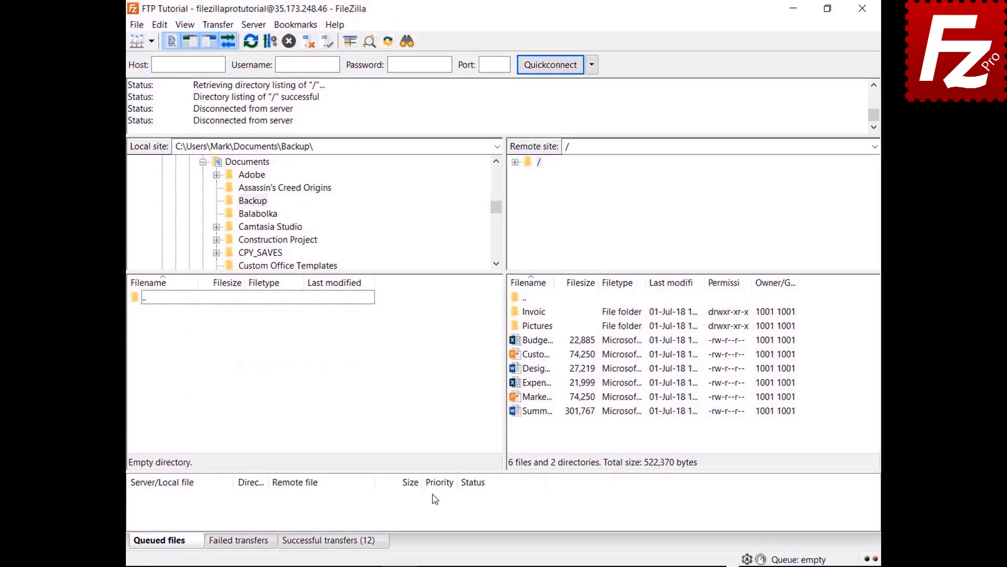
{"action": "double_click", "coordinate": [545, 342]}
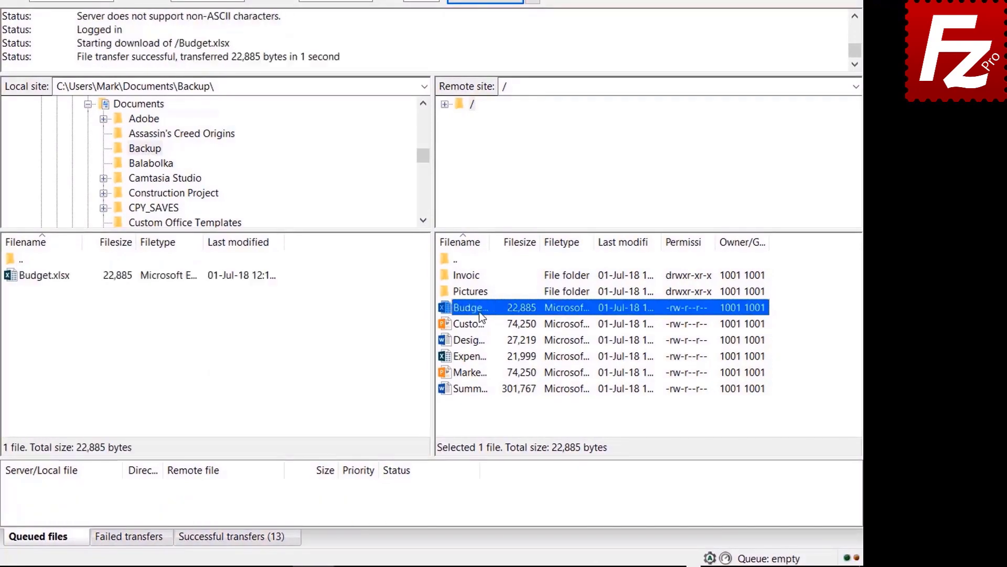
- Download the four server files from the Customer file through Marketing.pptx into Backup
{"action": "left_click", "coordinate": [479, 323]}
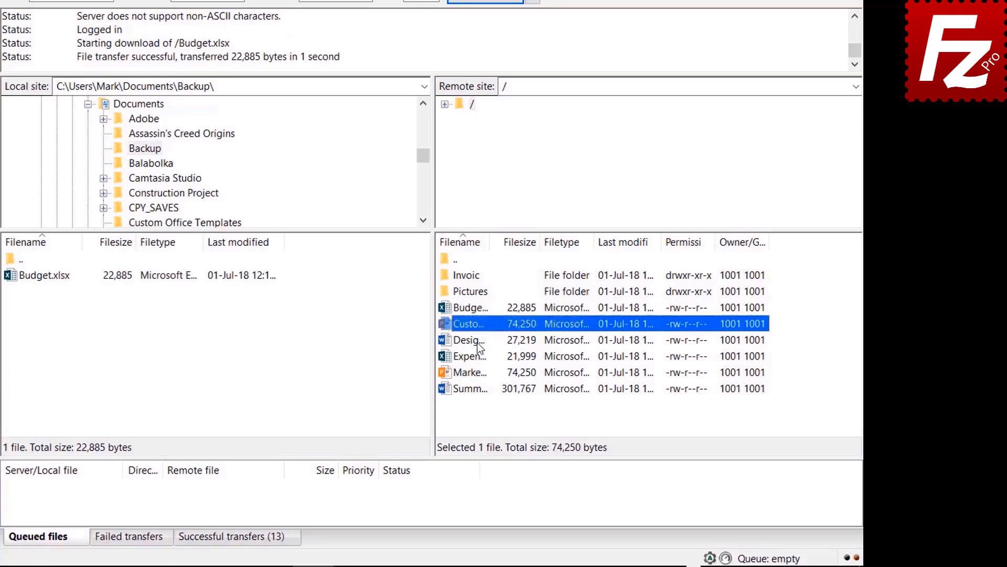
{"action": "left_click", "coordinate": [480, 342], "text": "shift"}
{"action": "left_click", "coordinate": [479, 355], "text": "shift"}
{"action": "left_click", "coordinate": [480, 370], "text": "shift"}
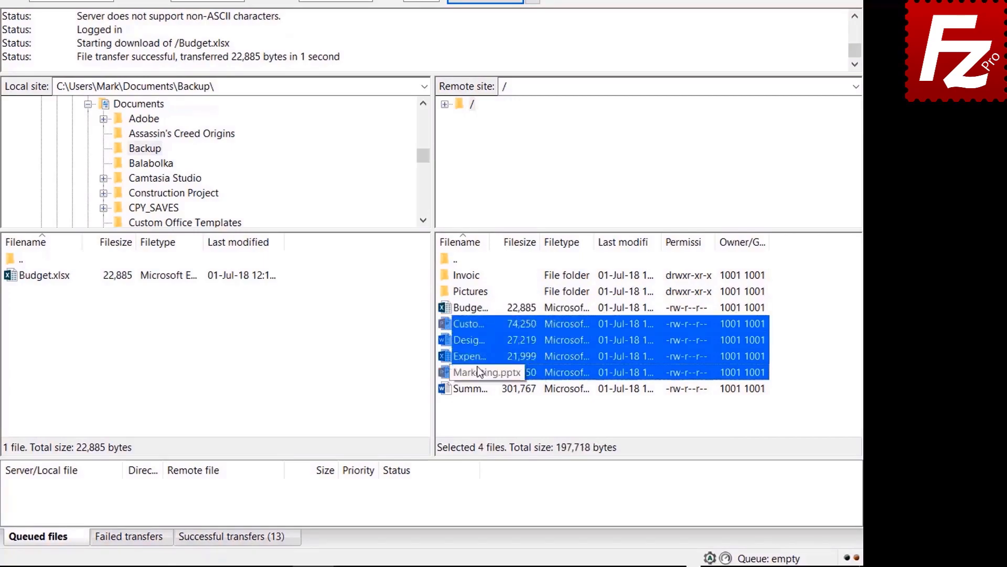
{"action": "right_click", "coordinate": [476, 366]}
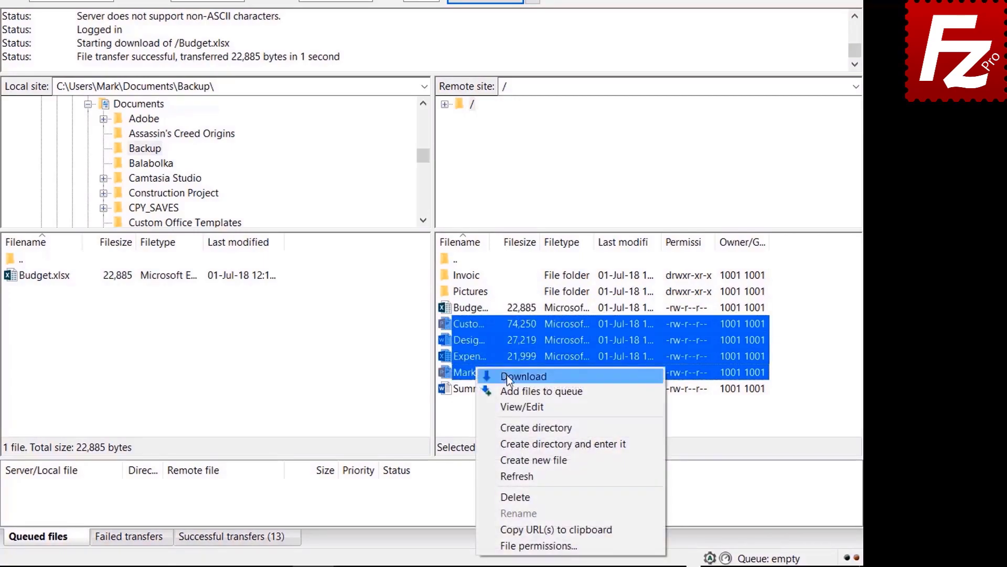
{"action": "left_click", "coordinate": [507, 374]}
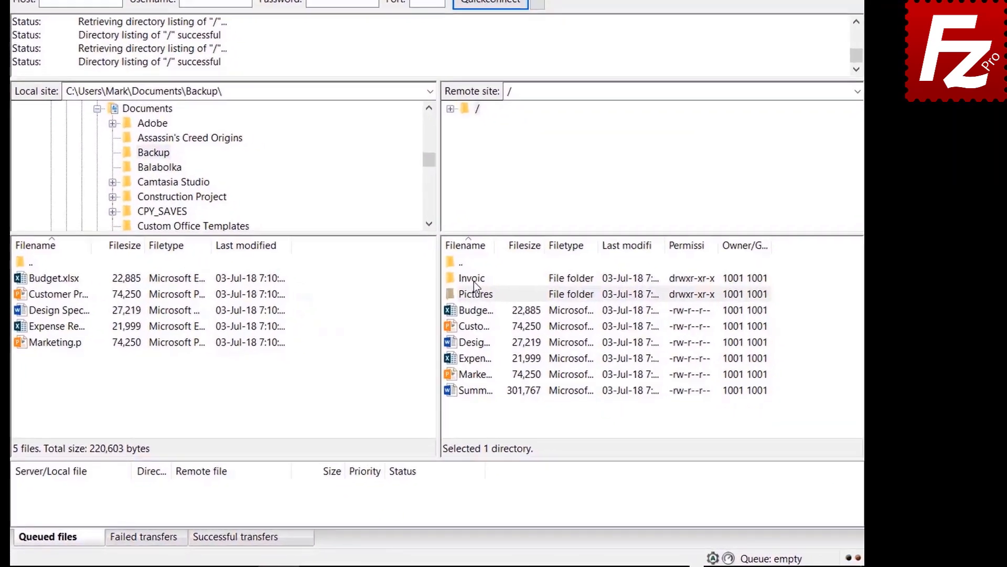
- Queue the Invoices and Pictures folders and the 301,767-byte summary file, then process the queue
{"action": "right_click", "coordinate": [536, 313]}
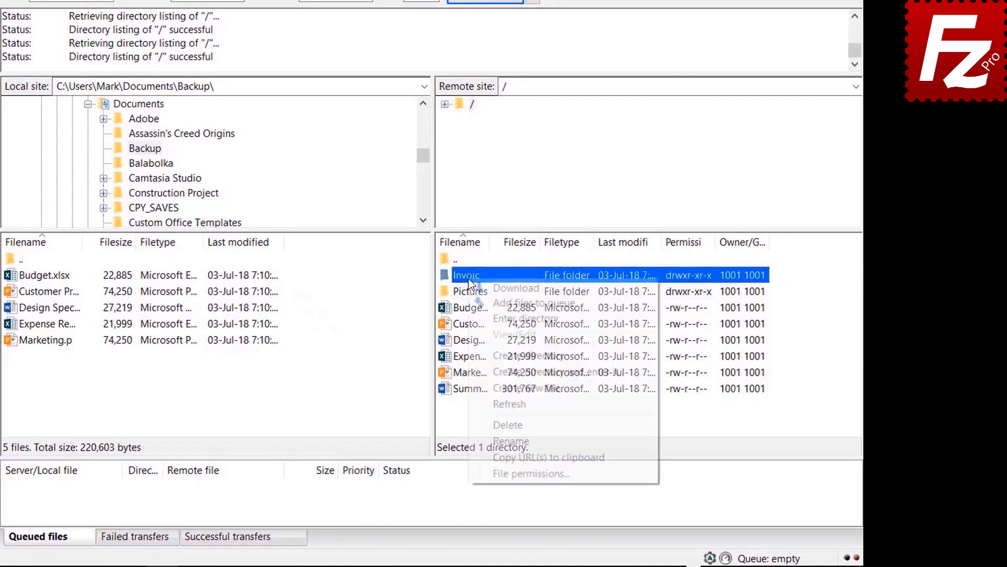
{"action": "left_click", "coordinate": [485, 303]}
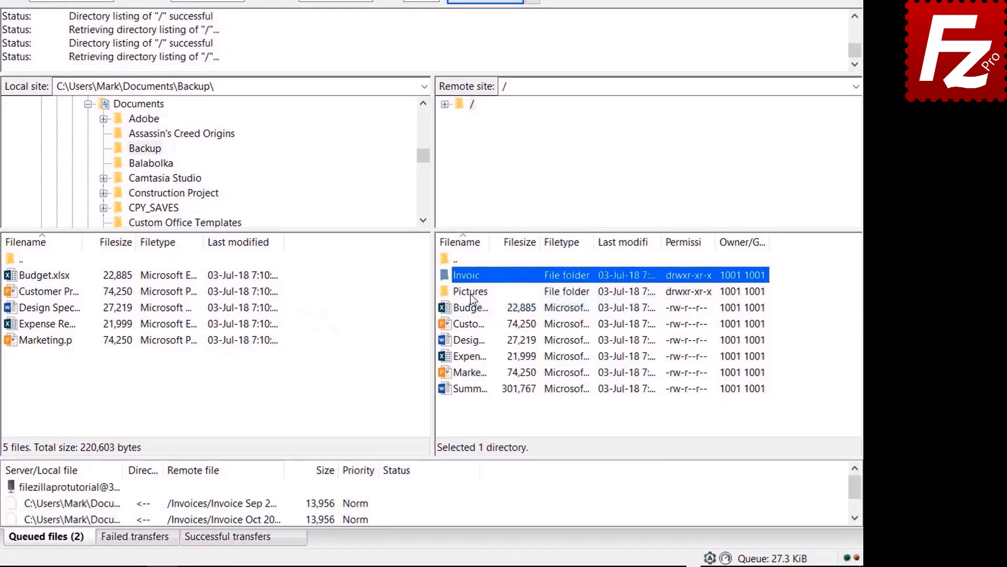
{"action": "right_click", "coordinate": [472, 298]}
{"action": "left_click", "coordinate": [493, 317]}
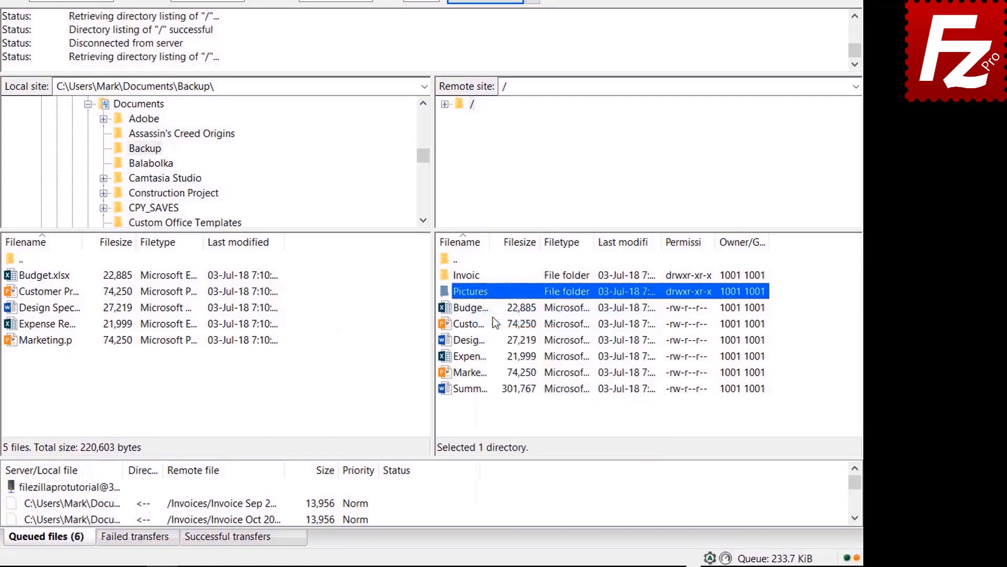
{"action": "right_click", "coordinate": [475, 388]}
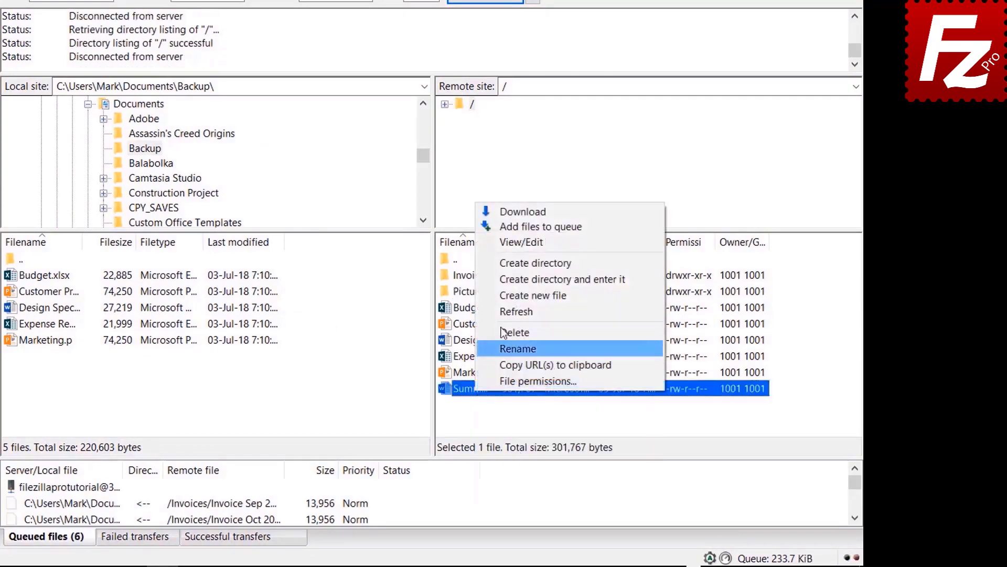
{"action": "left_click", "coordinate": [509, 226]}
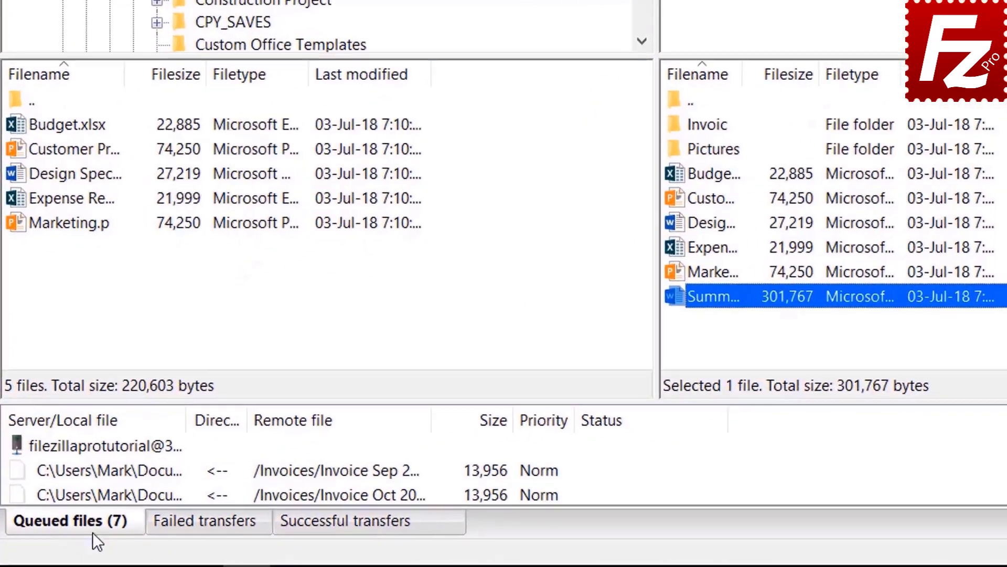
{"action": "right_click", "coordinate": [100, 446]}
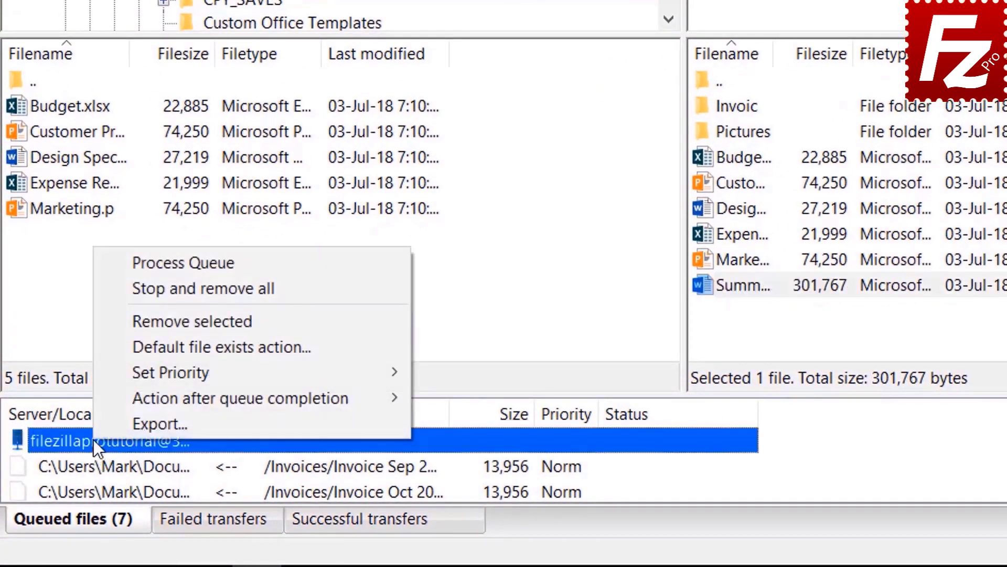
{"action": "left_click", "coordinate": [144, 262]}
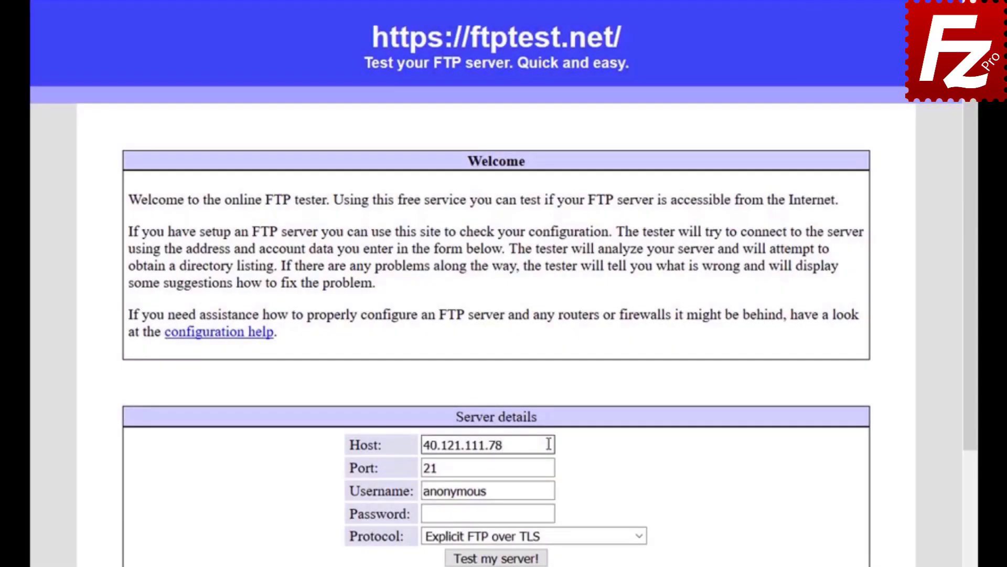
- Enter the tutorial FTP account's username and password in the ftptest.net server form
{"action": "left_click", "coordinate": [550, 490]}
{"action": "type", "text": "filezillaprotutorial"}
{"action": "left_click", "coordinate": [550, 515]}
{"action": "type", "text": "•••••••••"}
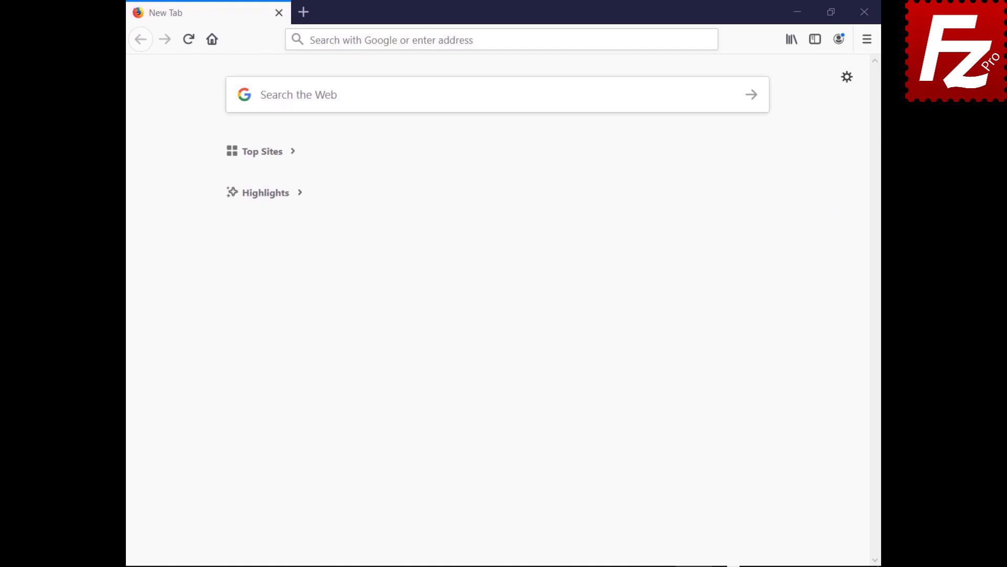
- Log in to cPanel with the account's username and password
{"action": "type", "text": "https://br622.hostgator.com.br:2083/"}
{"action": "key", "text": "Return"}
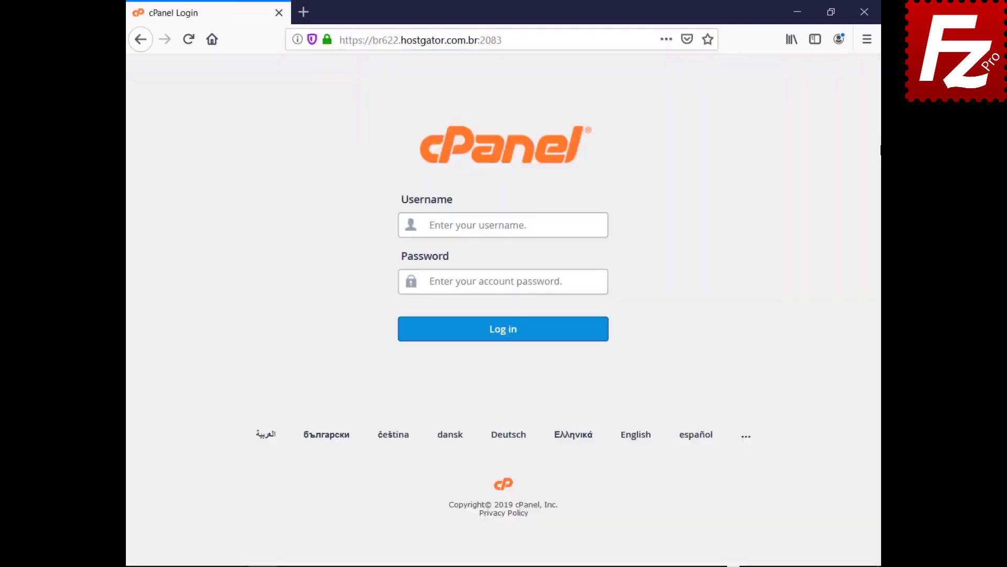
{"action": "type", "text": "ondazult"}
{"action": "key", "text": "Tab"}
{"action": "key", "text": "ctrl+v"}
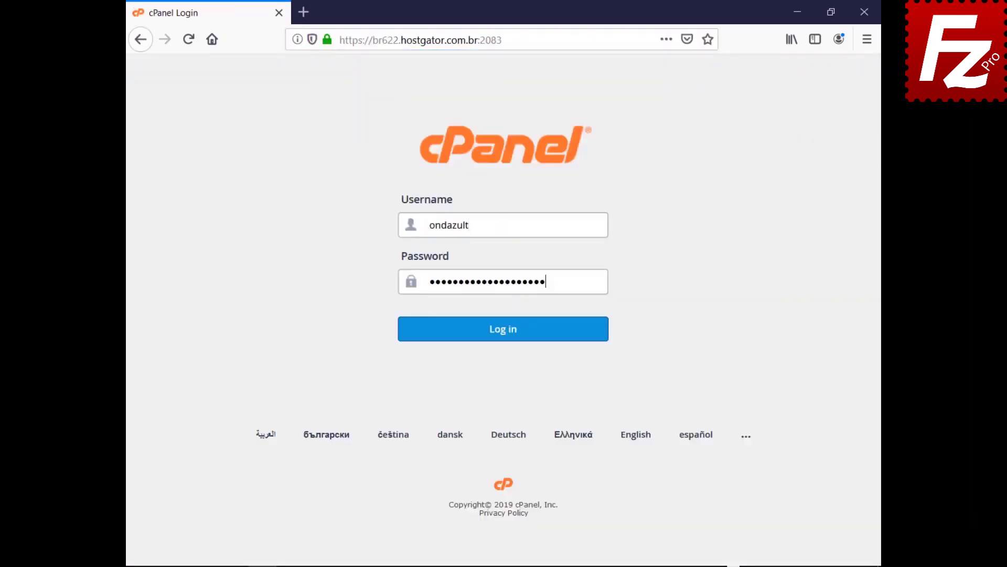
{"action": "left_click", "coordinate": [502, 342]}
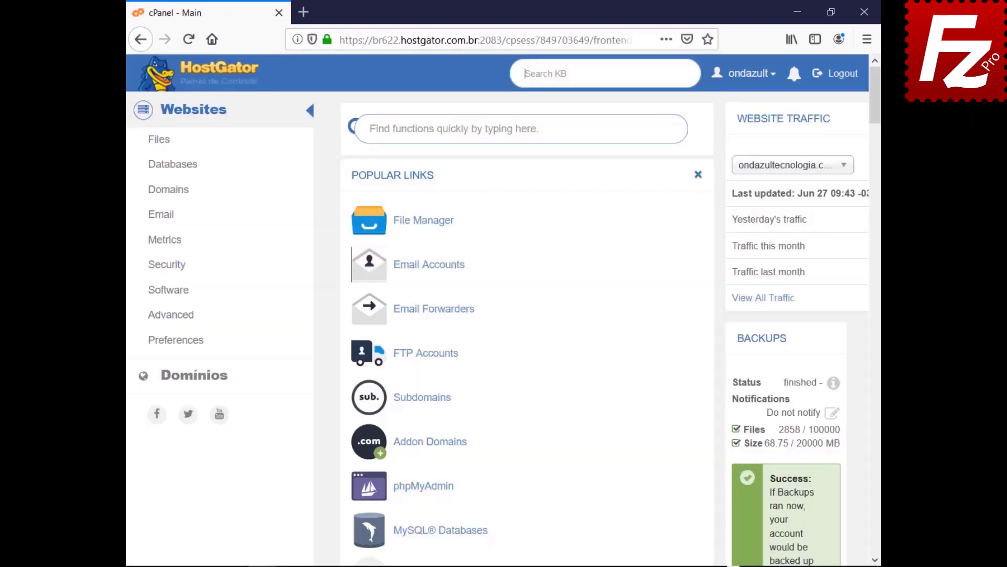
- Create an FTP account with login, confirmed password and directory public_html/wordpress
{"action": "left_click", "coordinate": [422, 355]}
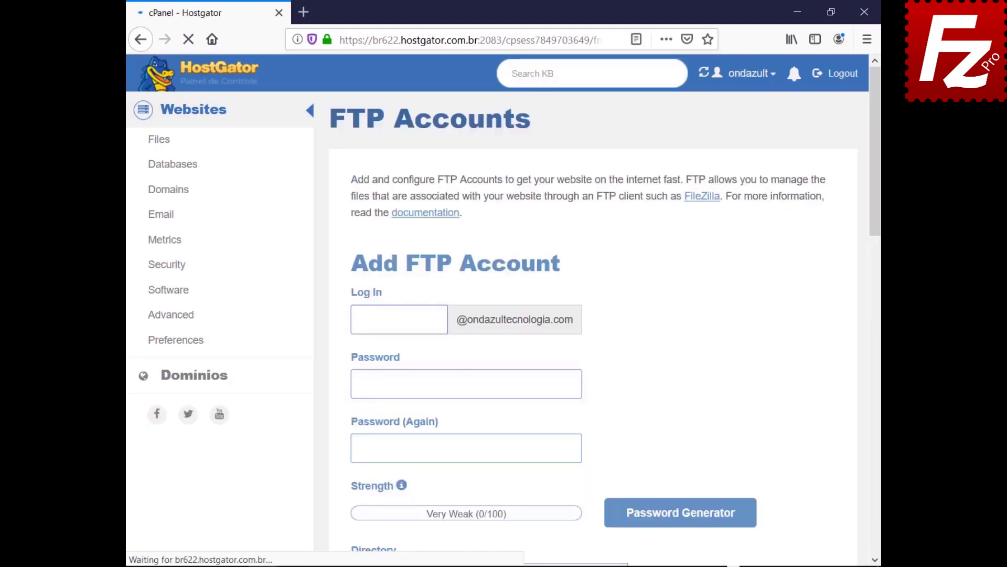
{"action": "key", "text": "ctrl+v"}
{"action": "key", "text": "Tab"}
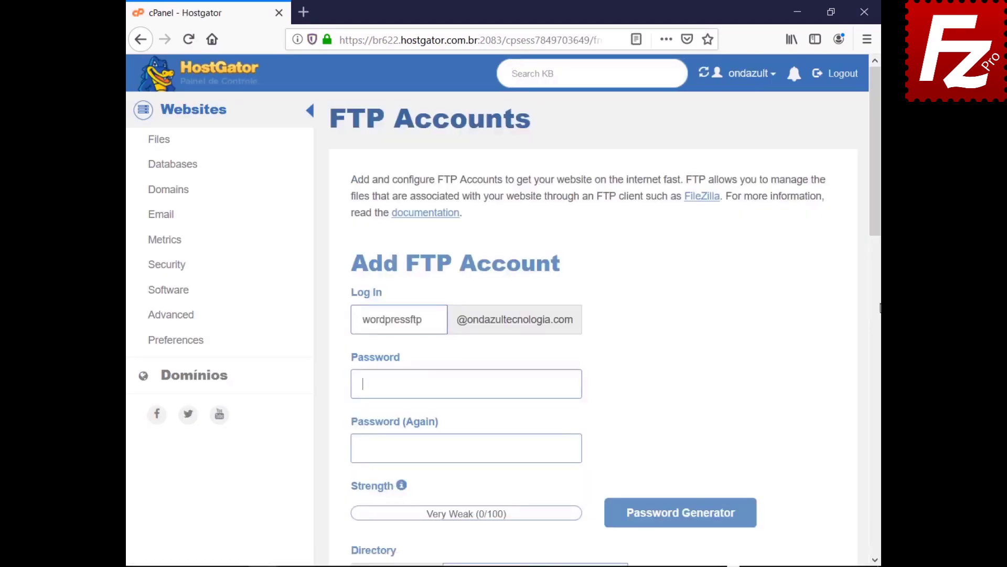
{"action": "key", "text": "ctrl+v"}
{"action": "key", "text": "Tab"}
{"action": "key", "text": "ctrl+v"}
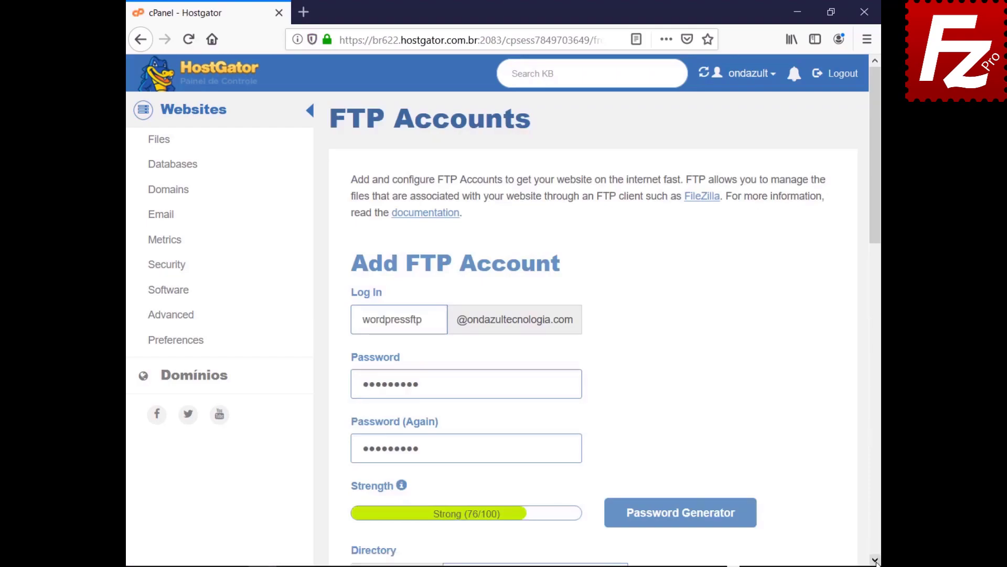
{"action": "scroll", "coordinate": [875, 560], "scroll_direction": "down", "scroll_amount": 8}
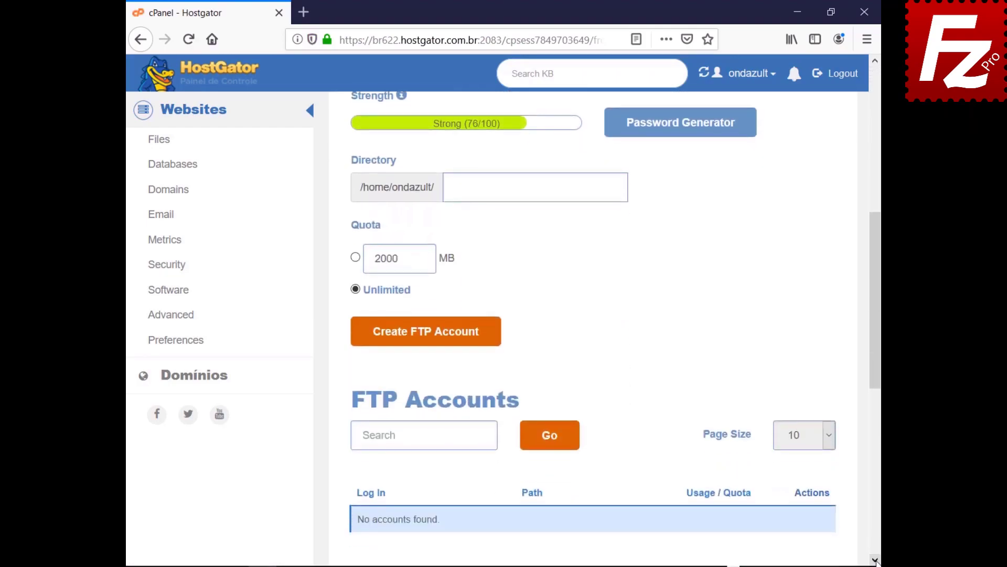
{"action": "type", "text": "public_html/wordpress"}
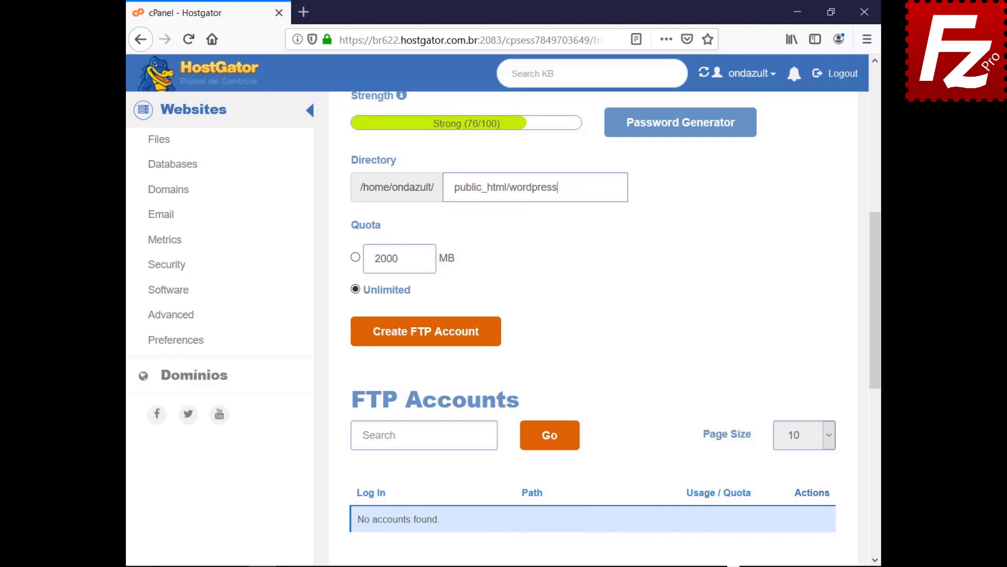
{"action": "left_click", "coordinate": [423, 341]}
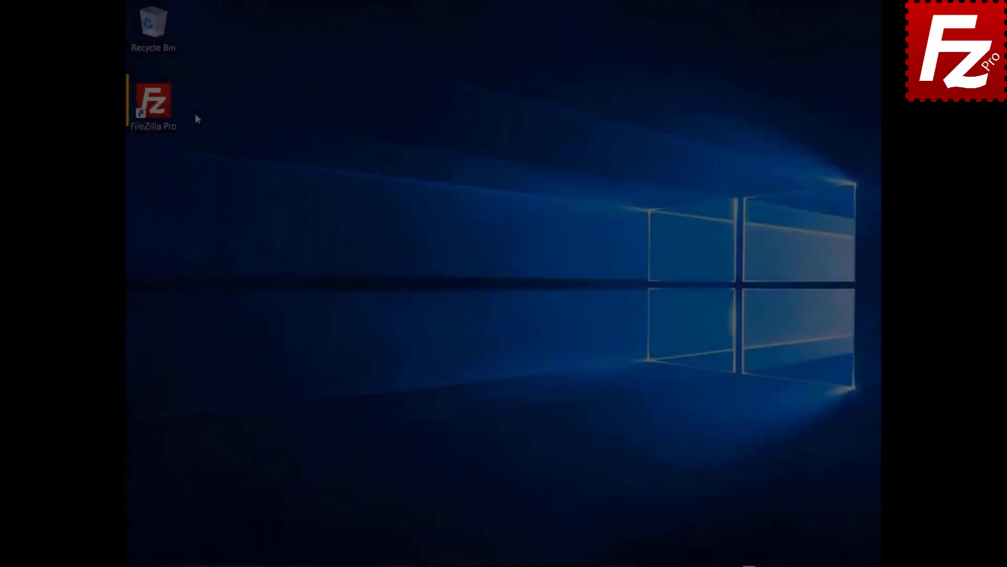
{"action": "double_click", "coordinate": [167, 111]}
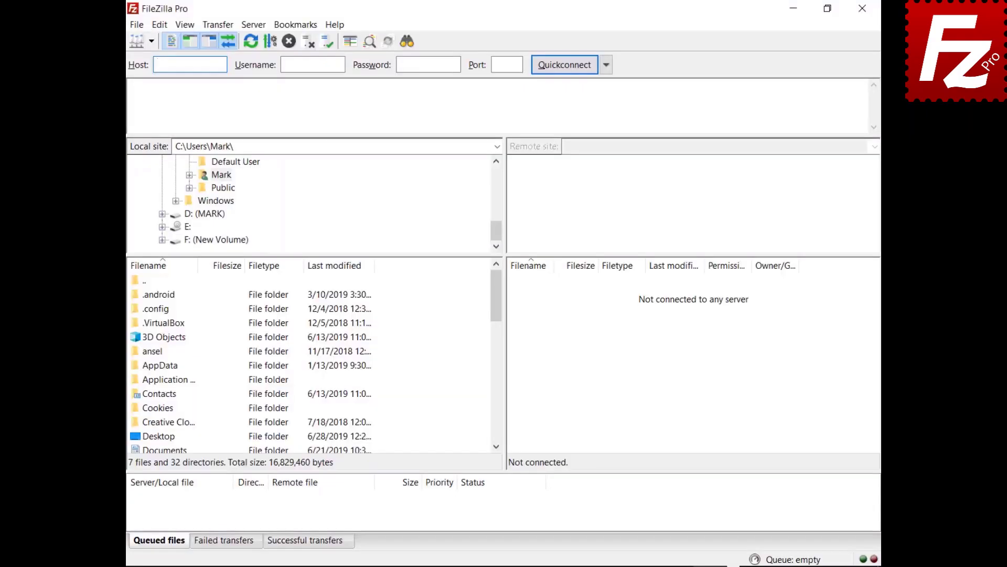
- Add a Site Manager entry named Wordpress with host ftp.ondazultecnologia.com and normal login credentials
{"action": "left_click", "coordinate": [136, 25]}
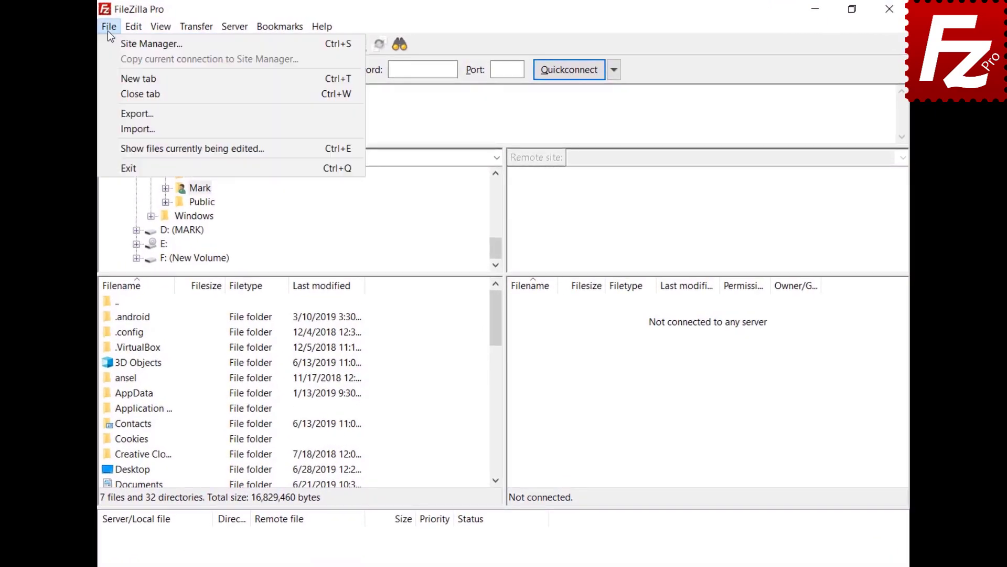
{"action": "left_click", "coordinate": [110, 44]}
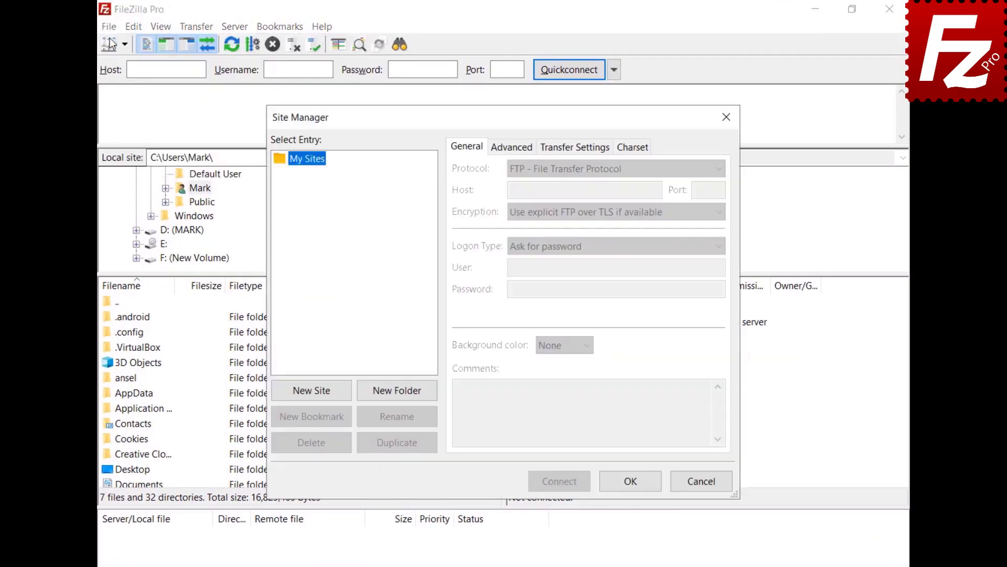
{"action": "left_click", "coordinate": [316, 396]}
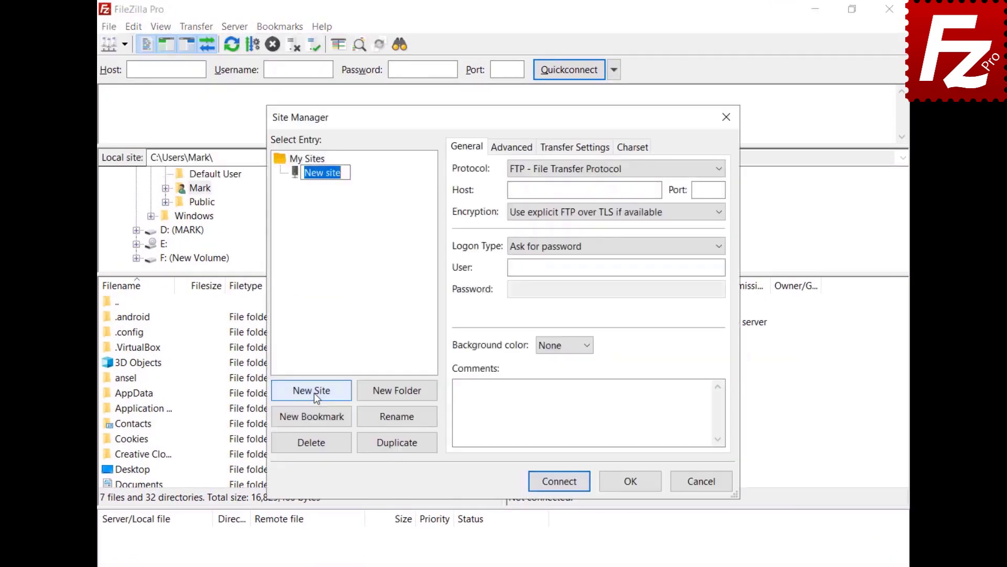
{"action": "type", "text": "Wordpress"}
{"action": "left_click", "coordinate": [584, 189]}
{"action": "type", "text": "ftp.ondazultecnologia.com"}
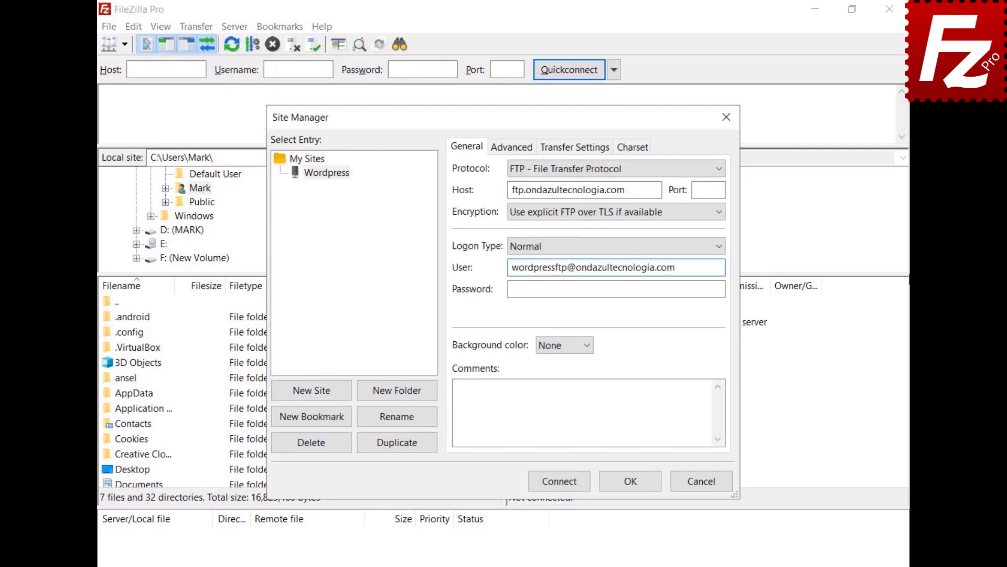
{"action": "key", "text": "Tab"}
{"action": "key", "text": "ctrl+v"}
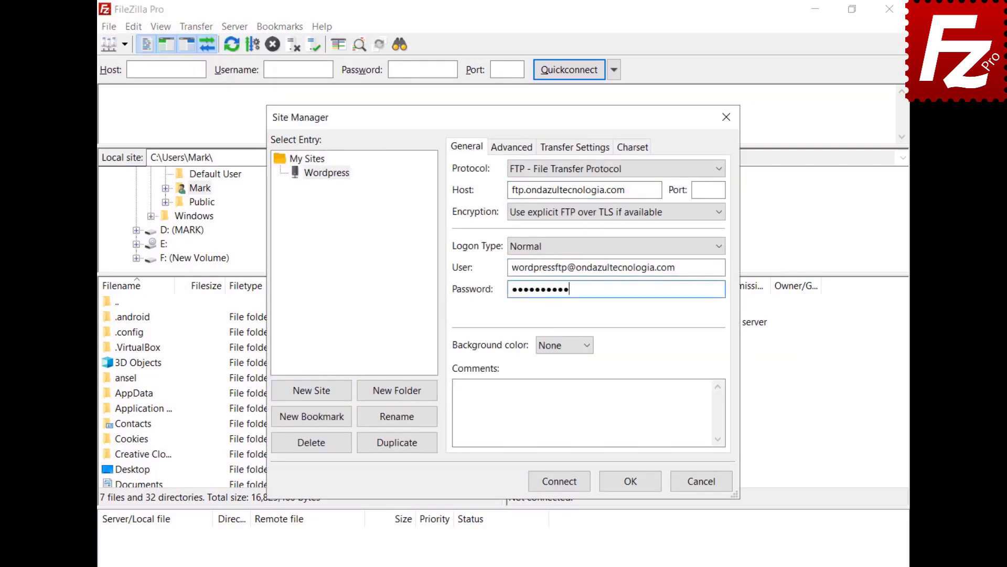
- Connect to the Wordpress site, always trusting its certificate
{"action": "left_click", "coordinate": [559, 485]}
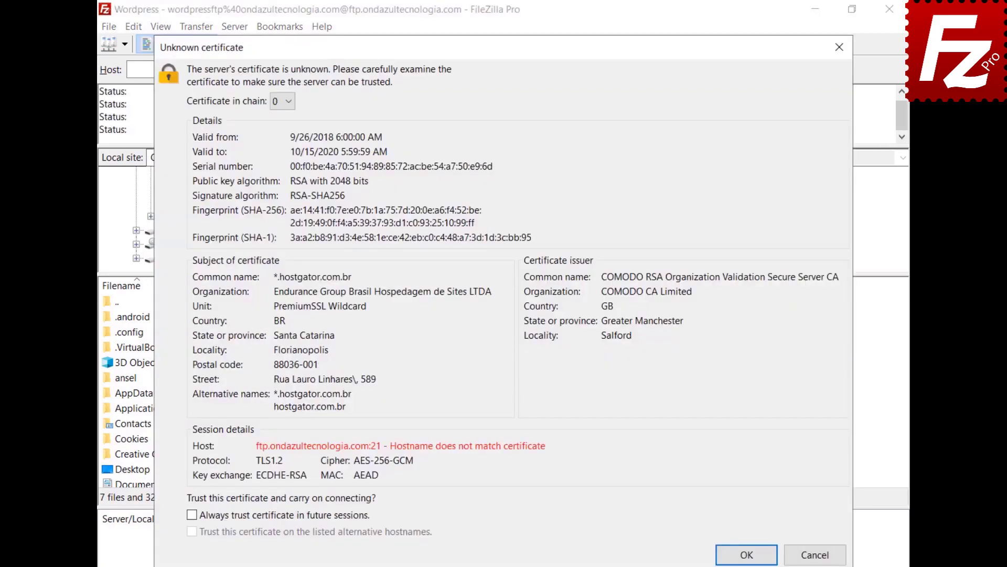
{"action": "left_click", "coordinate": [192, 514]}
{"action": "left_click", "coordinate": [747, 555]}
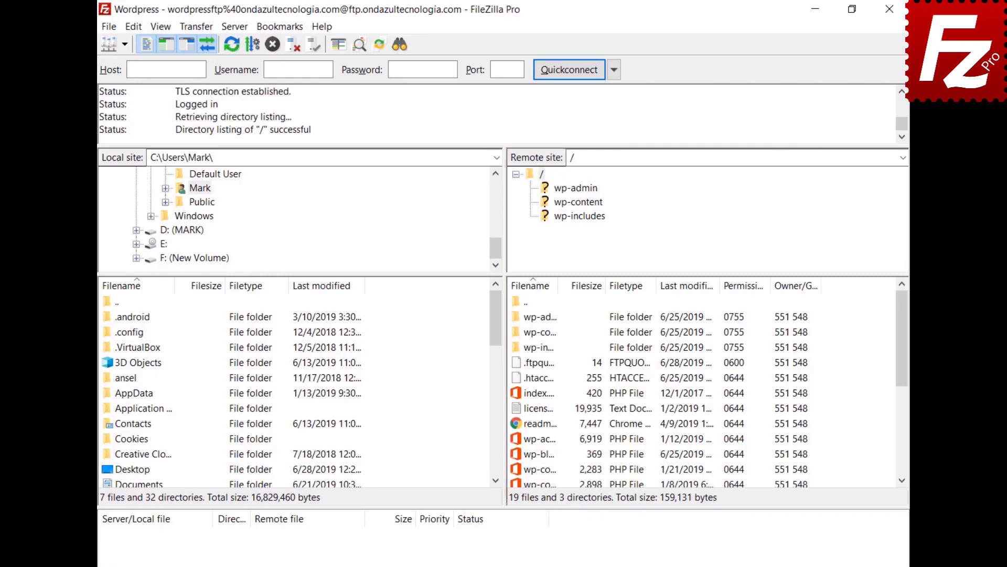
{"action": "right_click", "coordinate": [518, 456]}
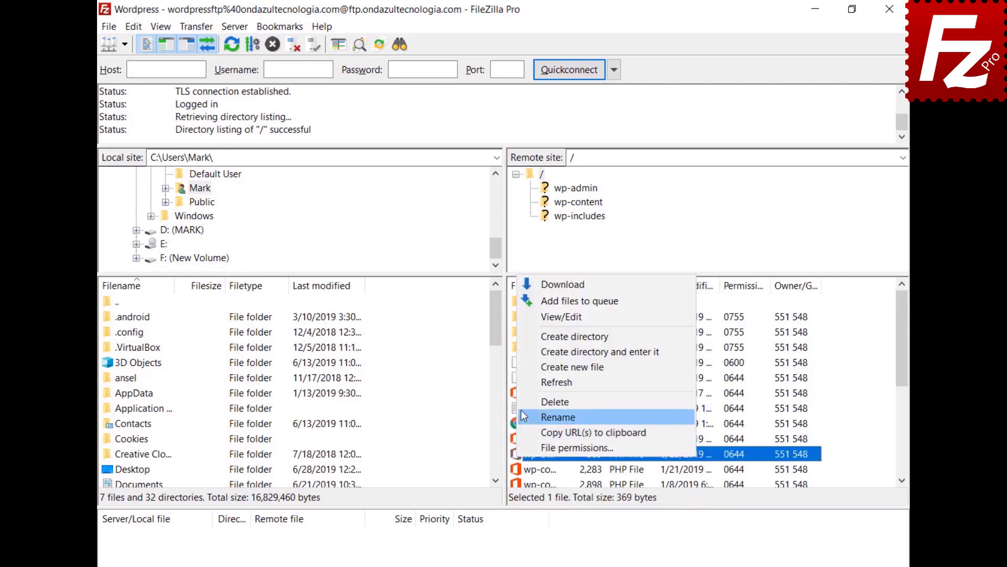
- Open wp-blog-header.php for editing and insert 'Enter a new line here' as its first line
{"action": "left_click", "coordinate": [531, 317]}
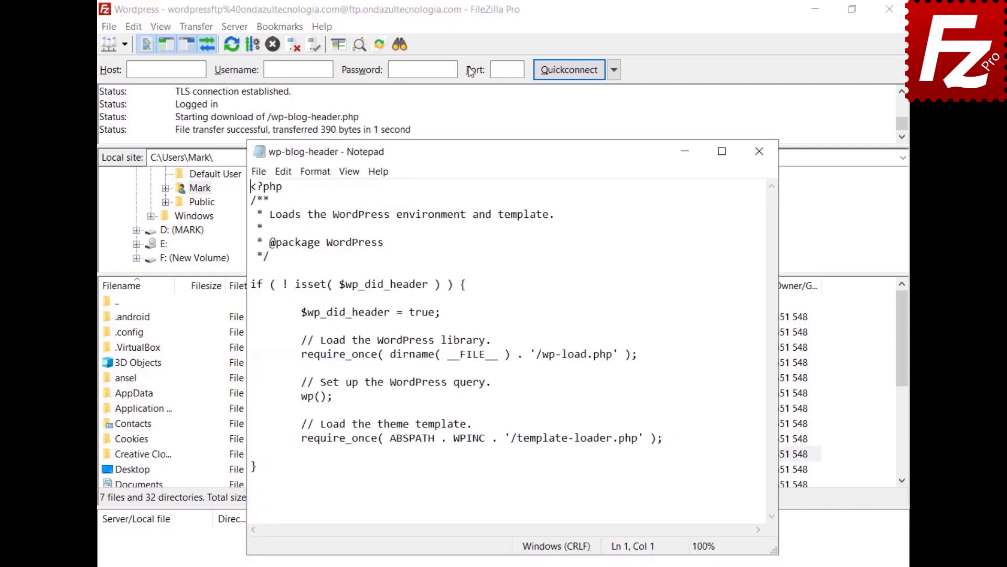
{"action": "key", "text": "Return"}
{"action": "key", "text": "Up"}
{"action": "type", "text": "Enter a new line "}
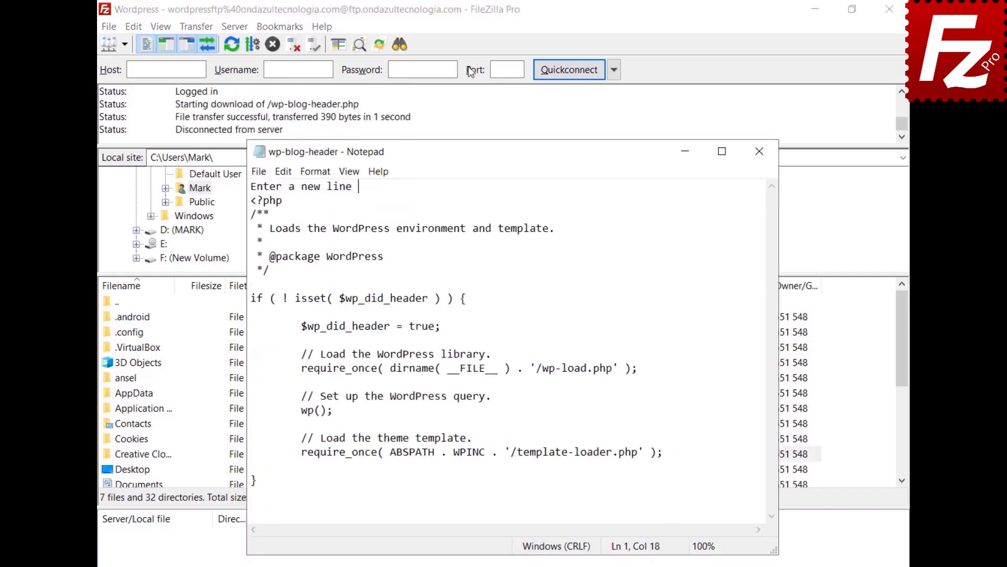
{"action": "type", "text": "here"}
- Close the editor saving the changes, and upload the edited file back to the server
{"action": "left_click", "coordinate": [255, 172]}
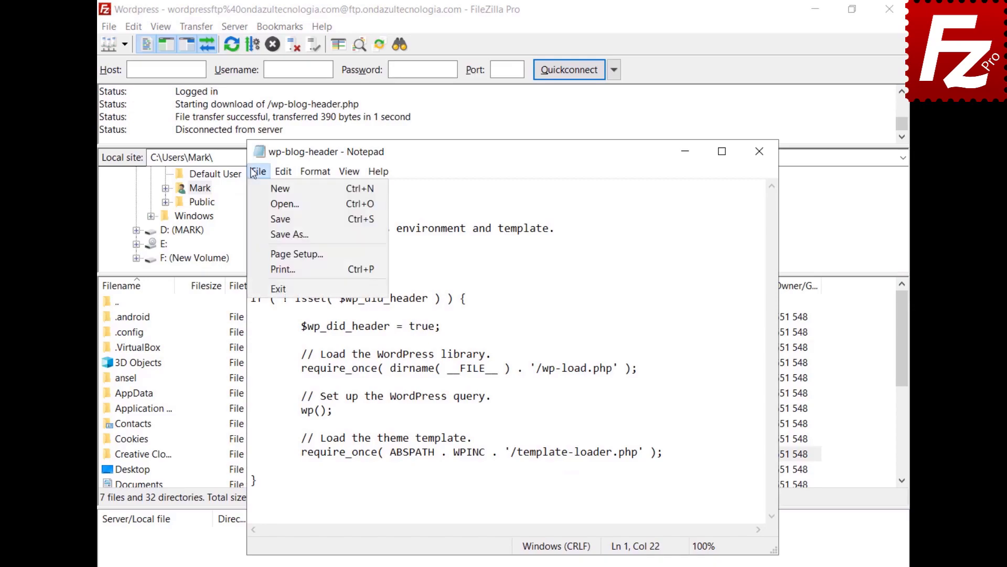
{"action": "left_click", "coordinate": [278, 288]}
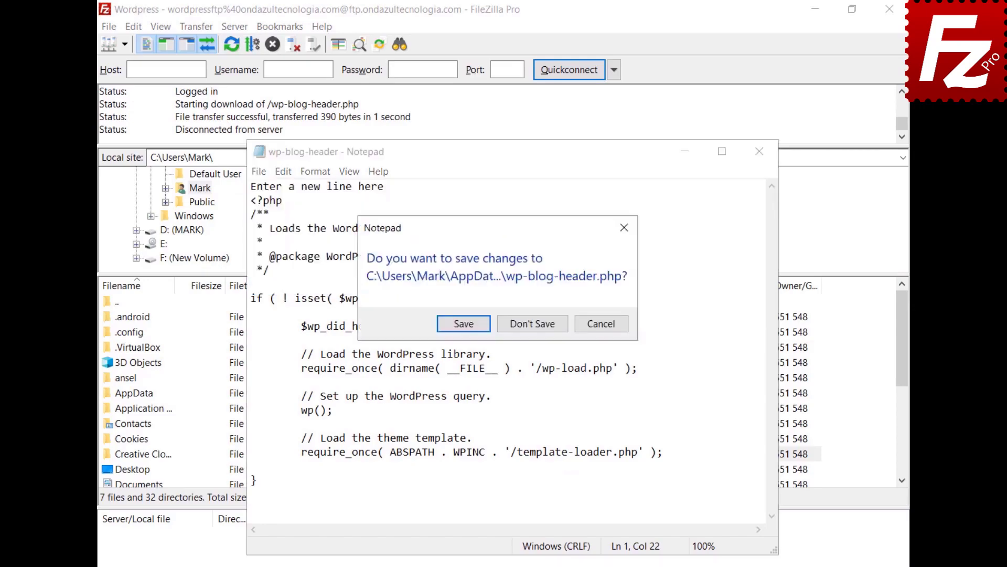
{"action": "left_click", "coordinate": [460, 325]}
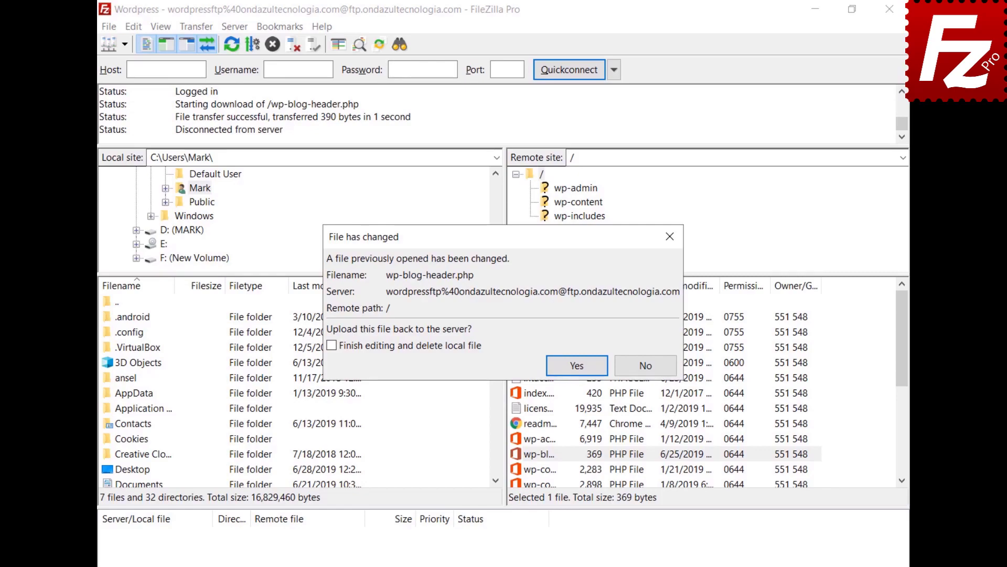
{"action": "left_click", "coordinate": [577, 364]}
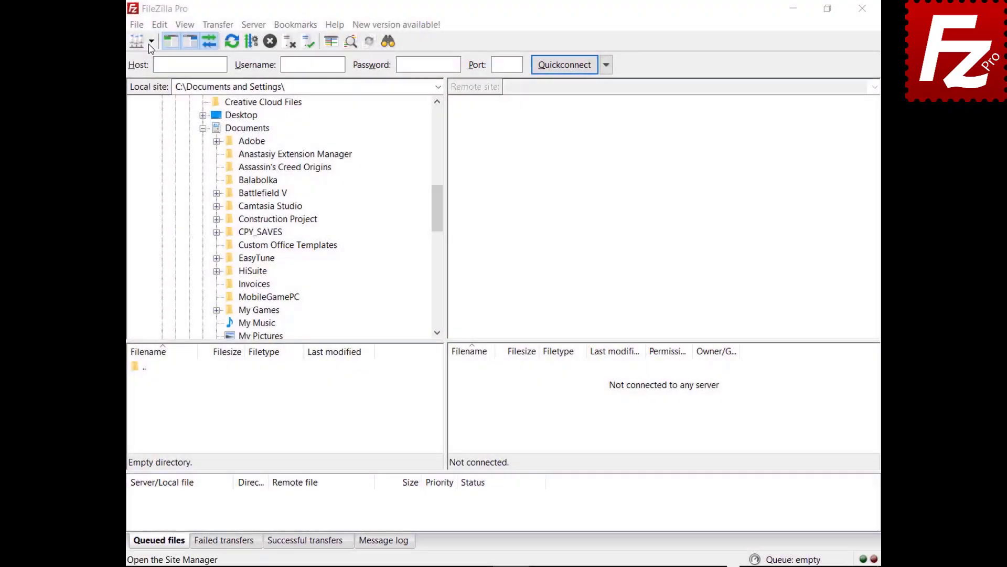
- Connect to the FTP site, download Financial.xlsx to local Documents, and upload the Evaluation file
{"action": "left_click", "coordinate": [152, 42]}
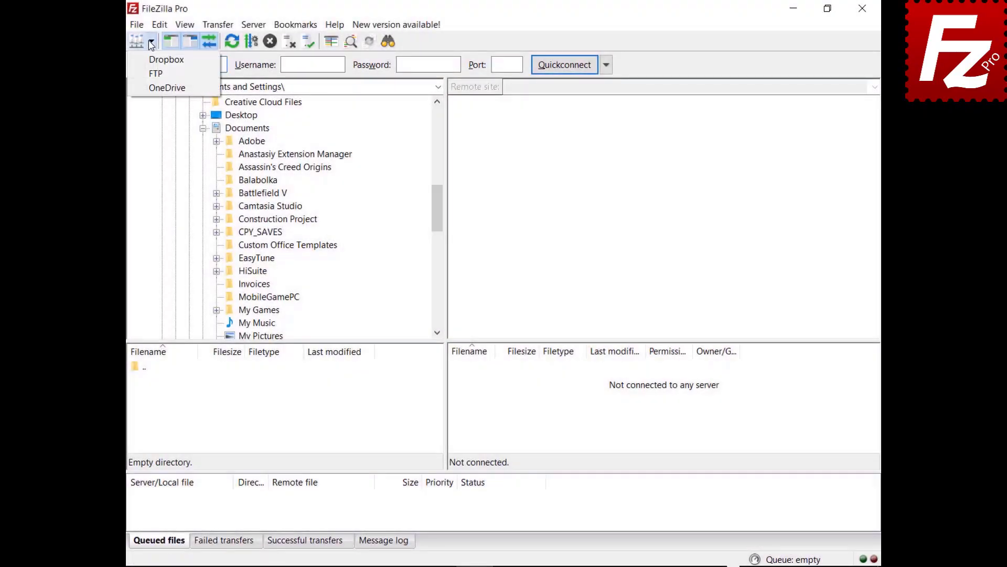
{"action": "left_click", "coordinate": [154, 75]}
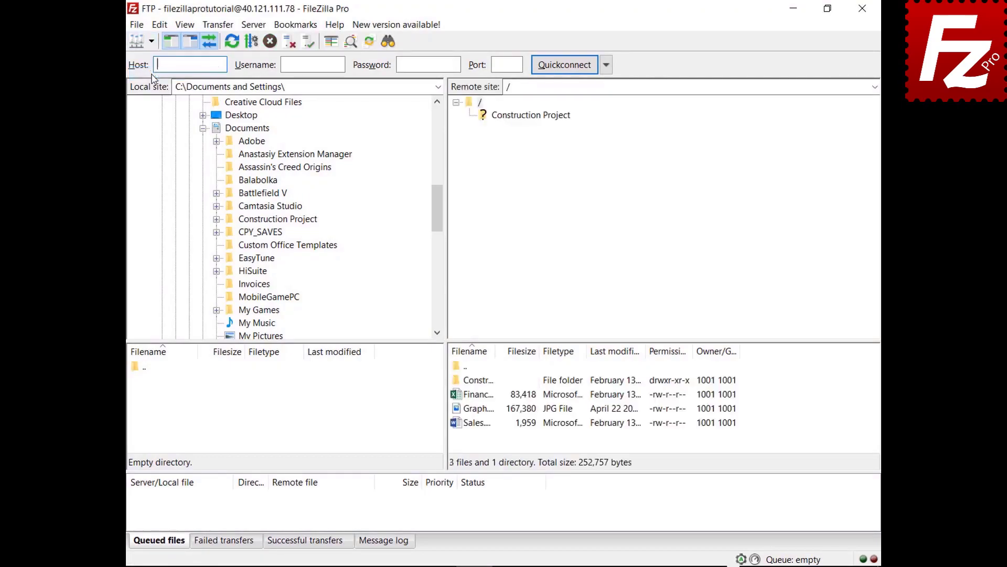
{"action": "left_click", "coordinate": [462, 394]}
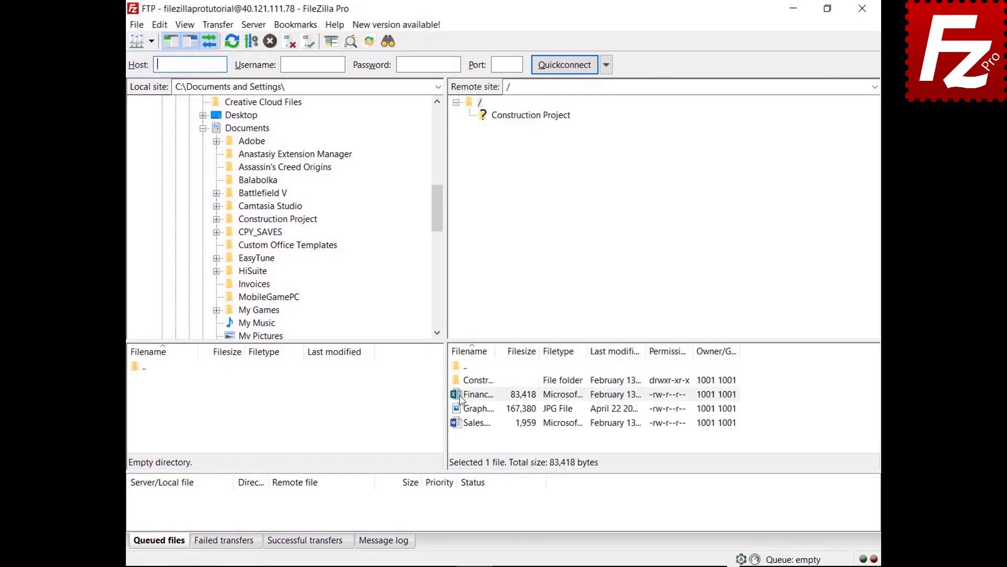
{"action": "left_click_drag", "start_coordinate": [460, 399], "coordinate": [282, 132]}
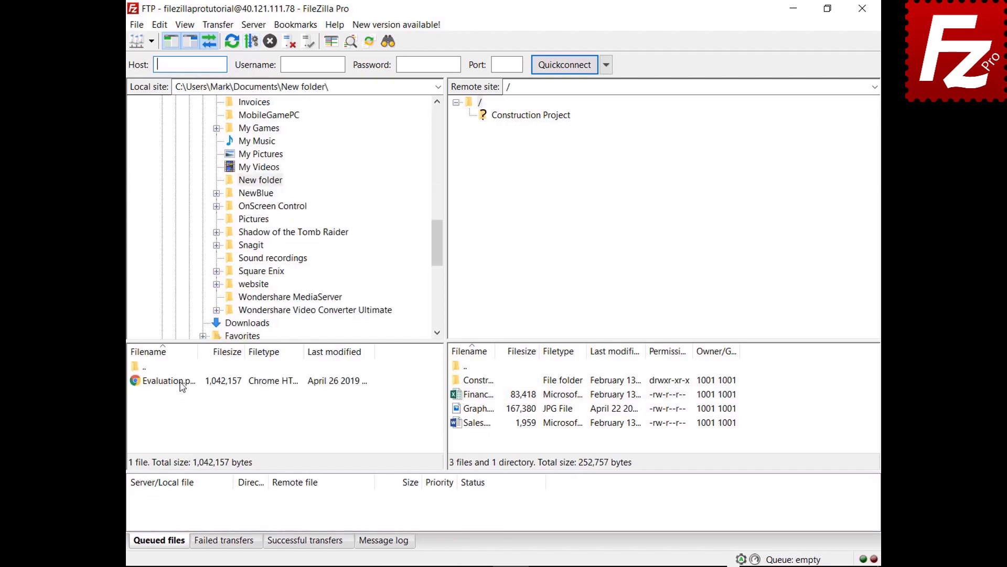
{"action": "left_click", "coordinate": [182, 382]}
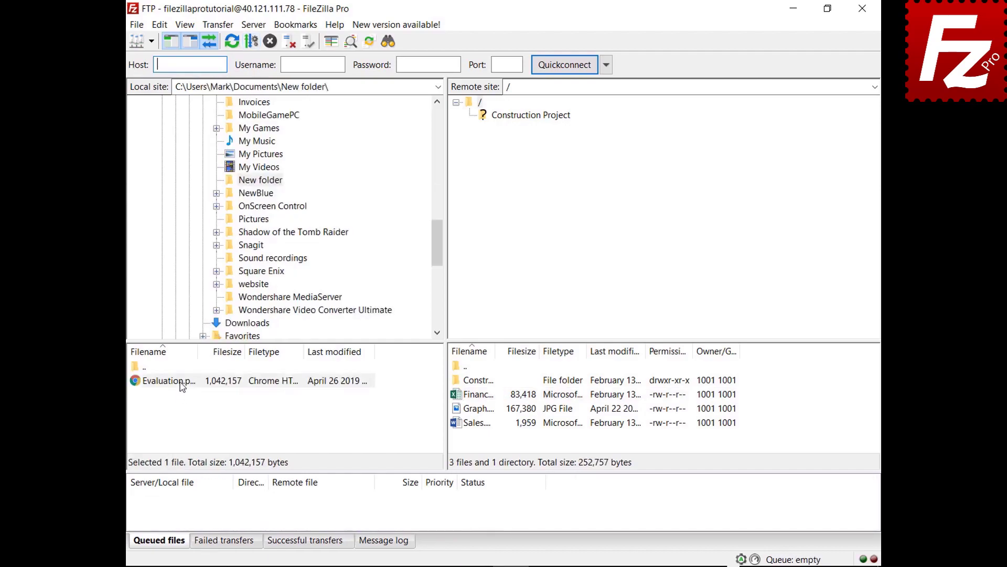
{"action": "left_click_drag", "start_coordinate": [181, 382], "coordinate": [487, 438]}
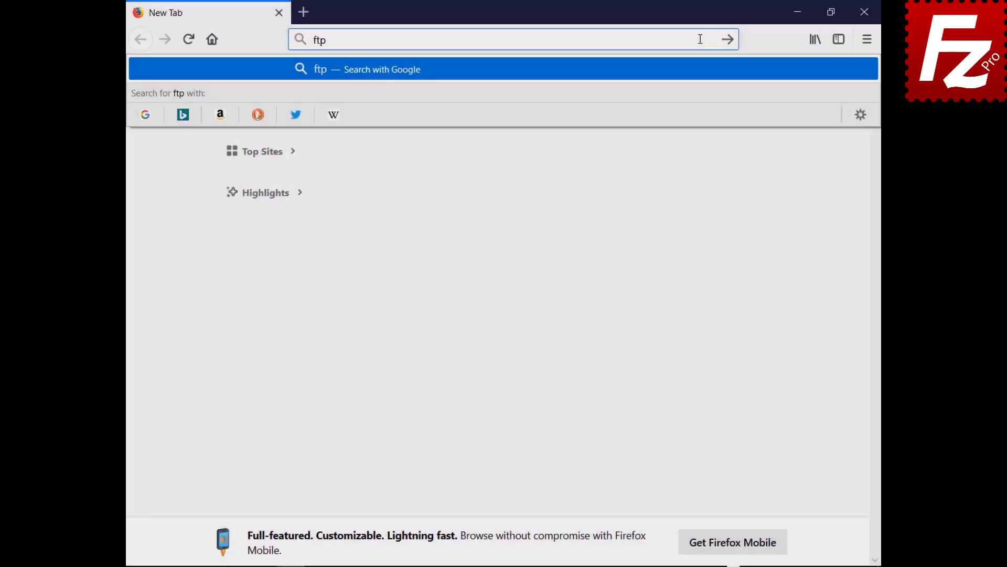
- Go to ftptest.net and enter host 40.121.111.78 with the tutorial account's username and password
{"action": "type", "text": "test.net"}
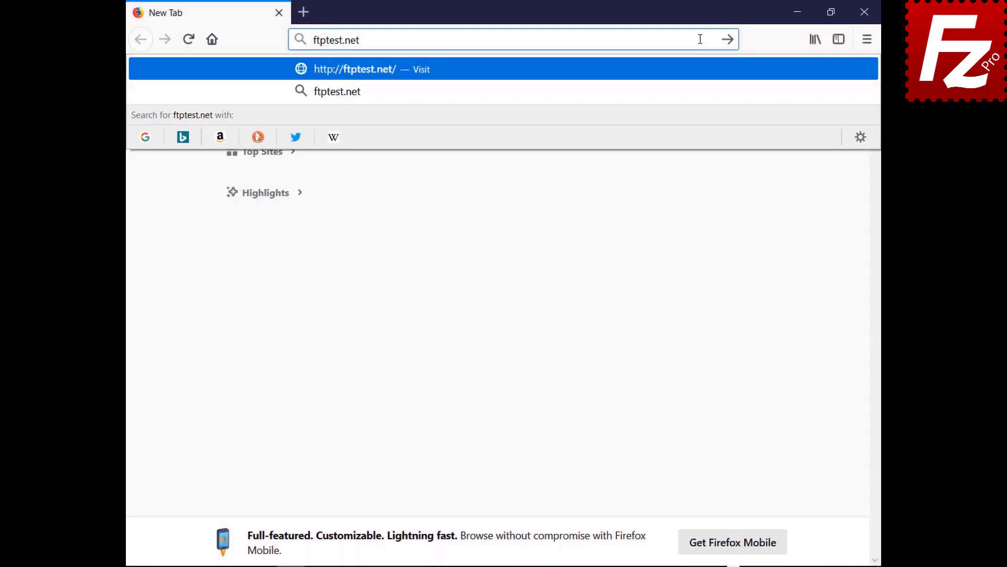
{"action": "key", "text": "Return"}
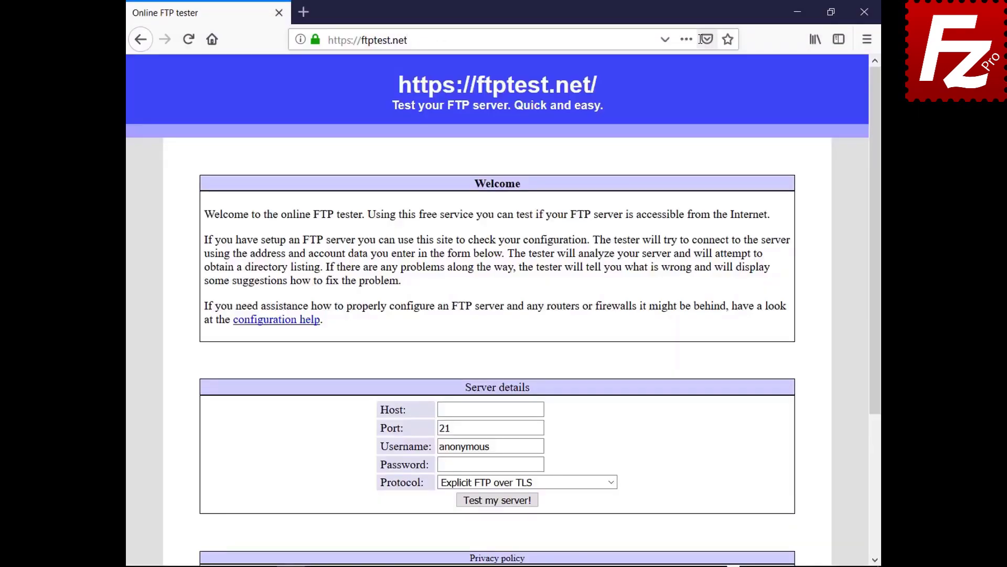
{"action": "left_click", "coordinate": [539, 409]}
{"action": "type", "text": "40.121.111.78"}
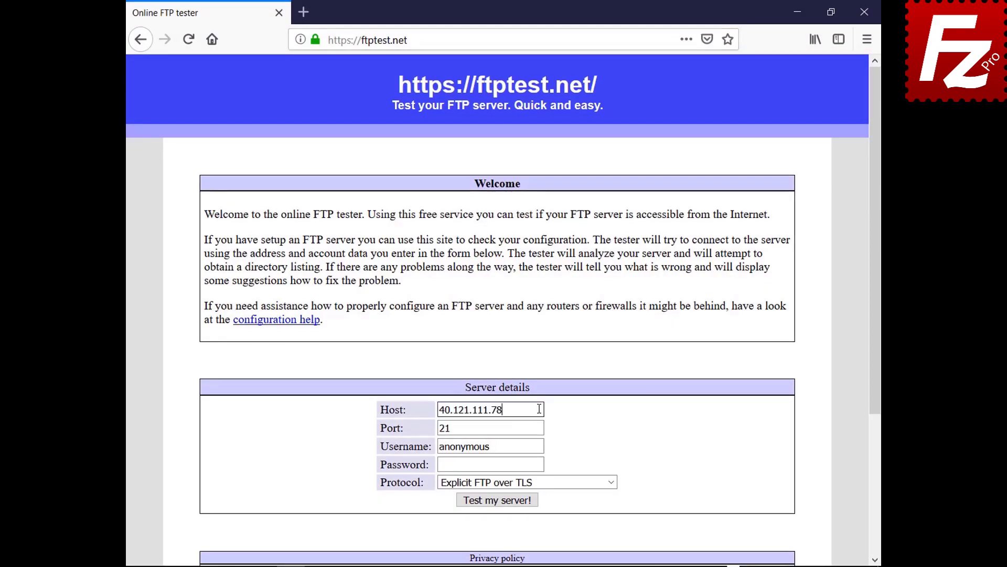
{"action": "triple_click", "coordinate": [541, 446]}
{"action": "type", "text": "filezillaprotutorial"}
{"action": "left_click", "coordinate": [541, 465]}
{"action": "type", "text": "•••••••••"}
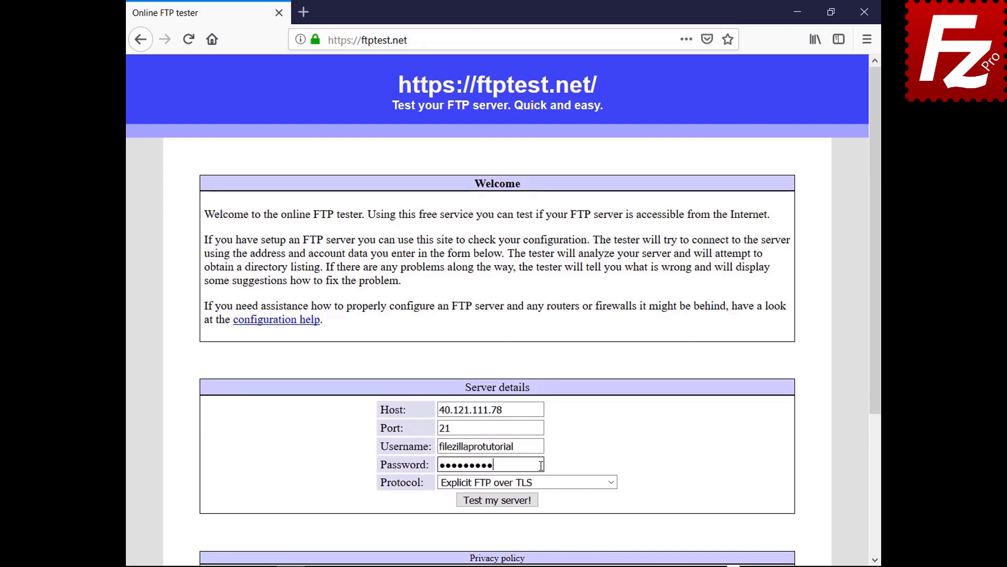
- Set the protocol to allow fallback to plain FTP and run the server test
{"action": "left_click", "coordinate": [610, 482]}
{"action": "left_click", "coordinate": [608, 530]}
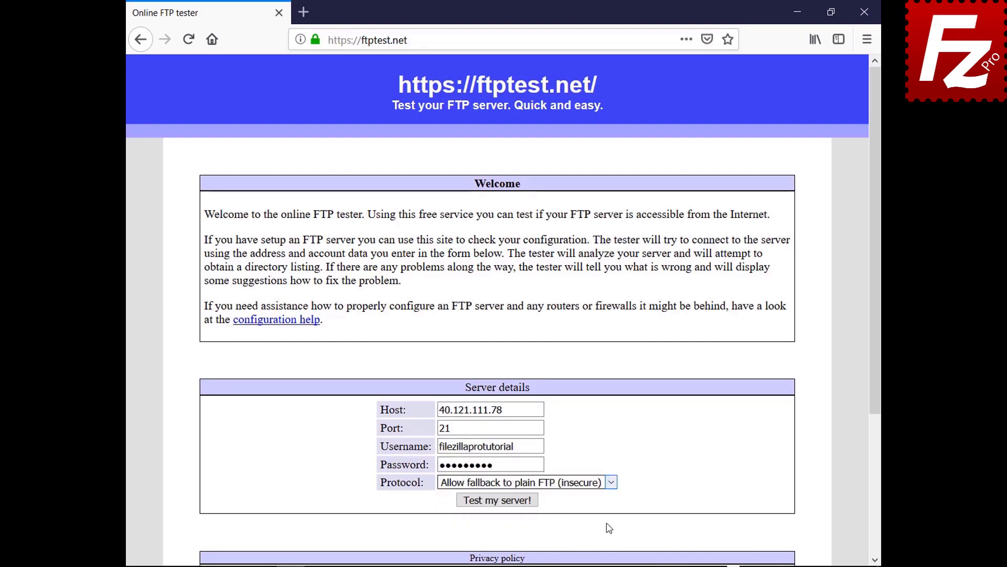
{"action": "left_click", "coordinate": [499, 500]}
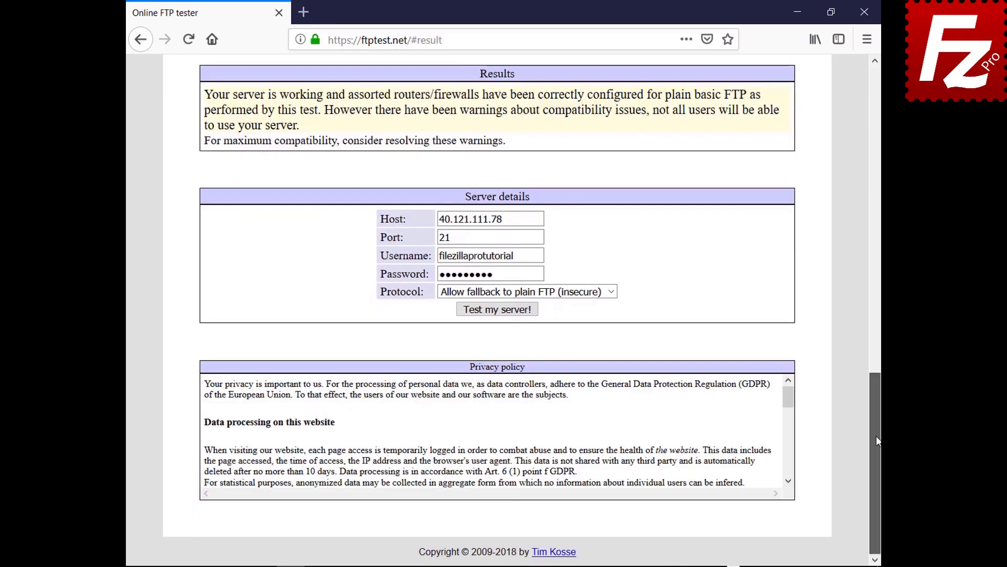
{"action": "left_click_drag", "start_coordinate": [876, 436], "coordinate": [828, 132]}
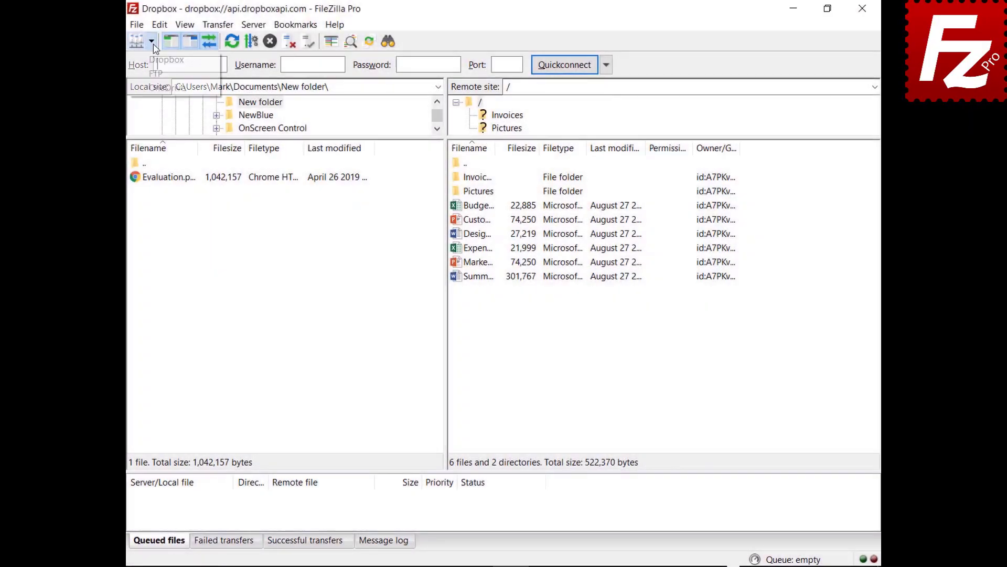
- Open the saved OneDrive site in a new connection tab, then switch back to the Dropbox connection
{"action": "left_click", "coordinate": [151, 41]}
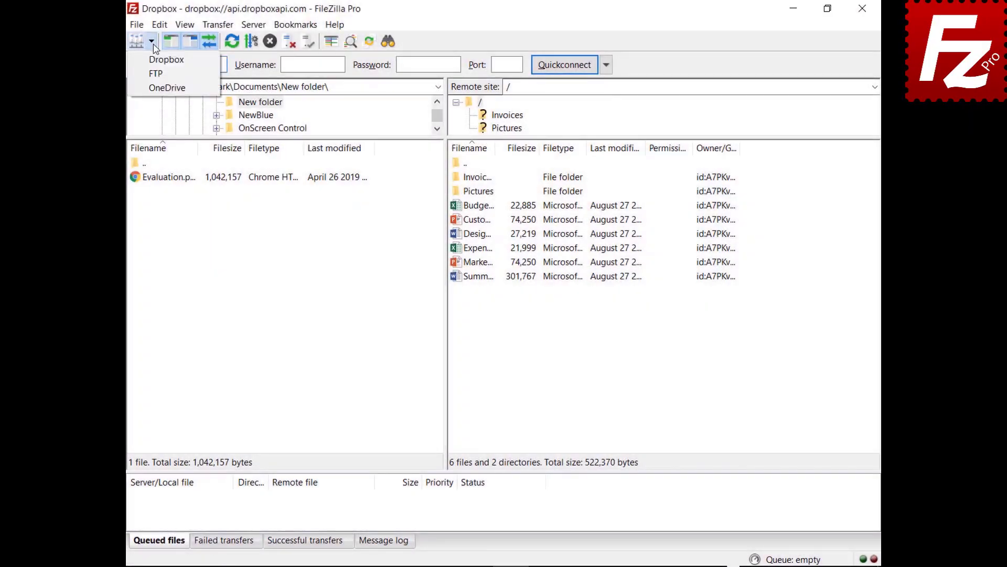
{"action": "left_click", "coordinate": [155, 89]}
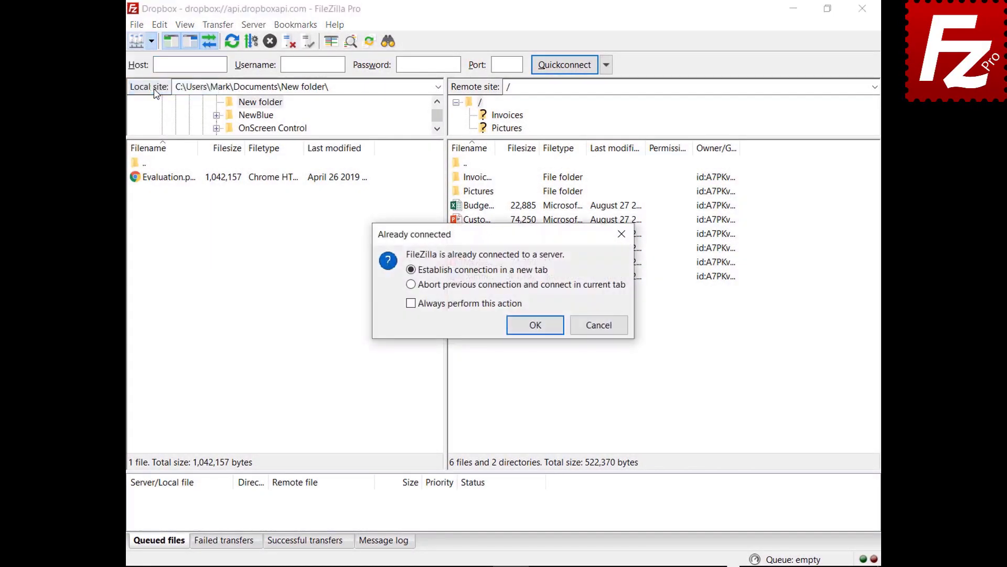
{"action": "left_click", "coordinate": [537, 331]}
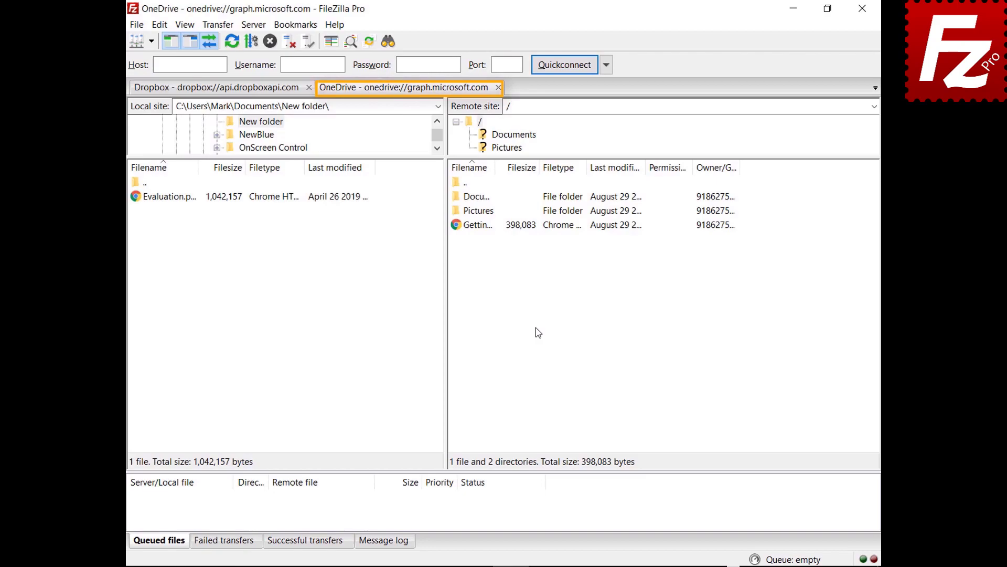
{"action": "left_click", "coordinate": [215, 89]}
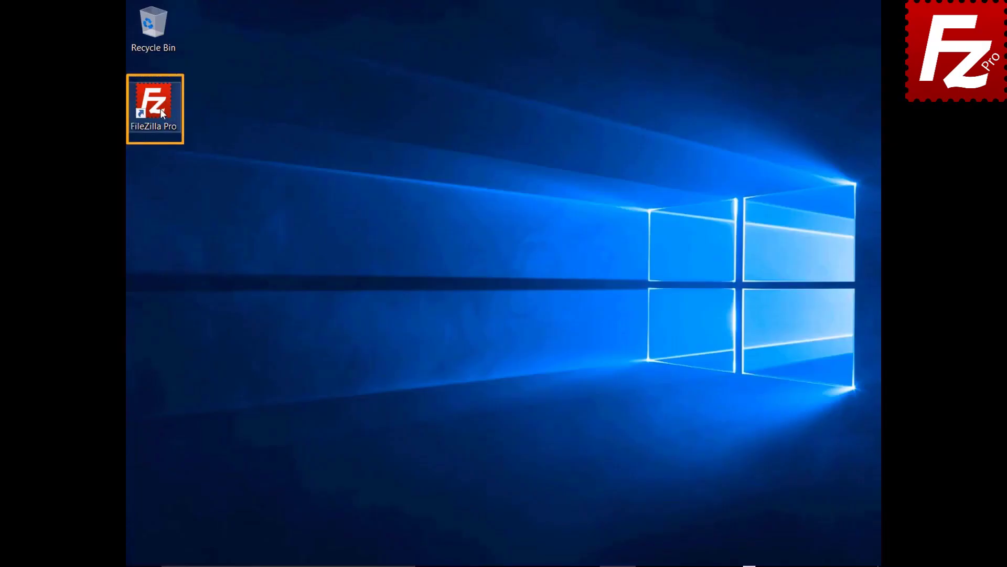
{"action": "double_click", "coordinate": [160, 109]}
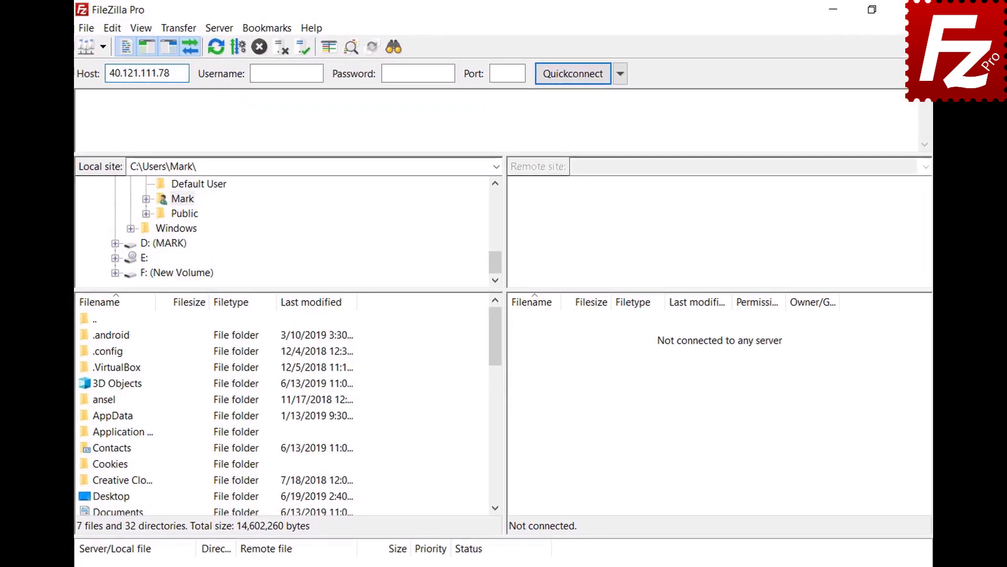
- Quickconnect to 40.121.111.78 with the tutorial account's username and password
{"action": "key", "text": "Tab"}
{"action": "type", "text": "zillaprotutorial"}
{"action": "key", "text": "Tab"}
{"action": "type", "text": "*********"}
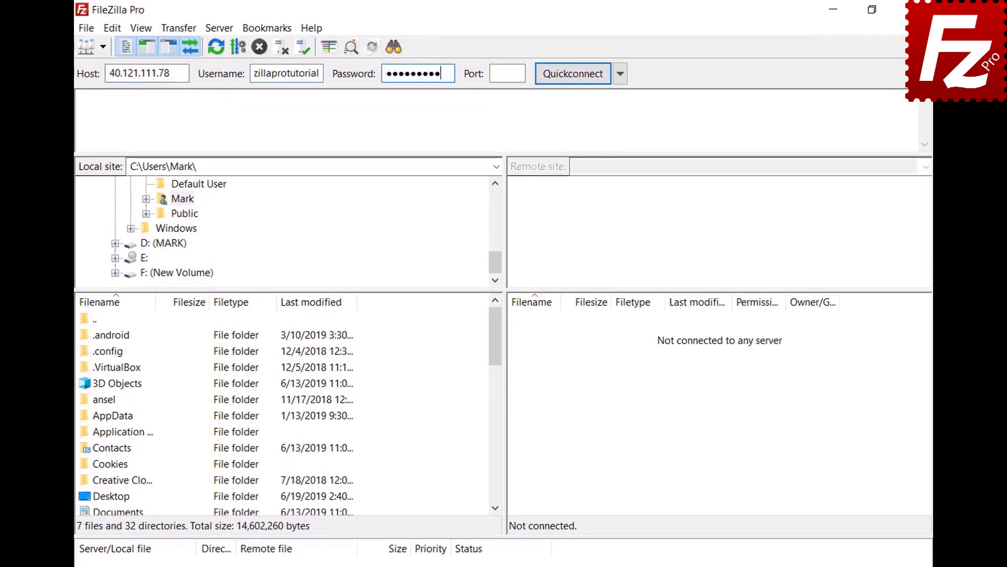
{"action": "key", "text": "Return"}
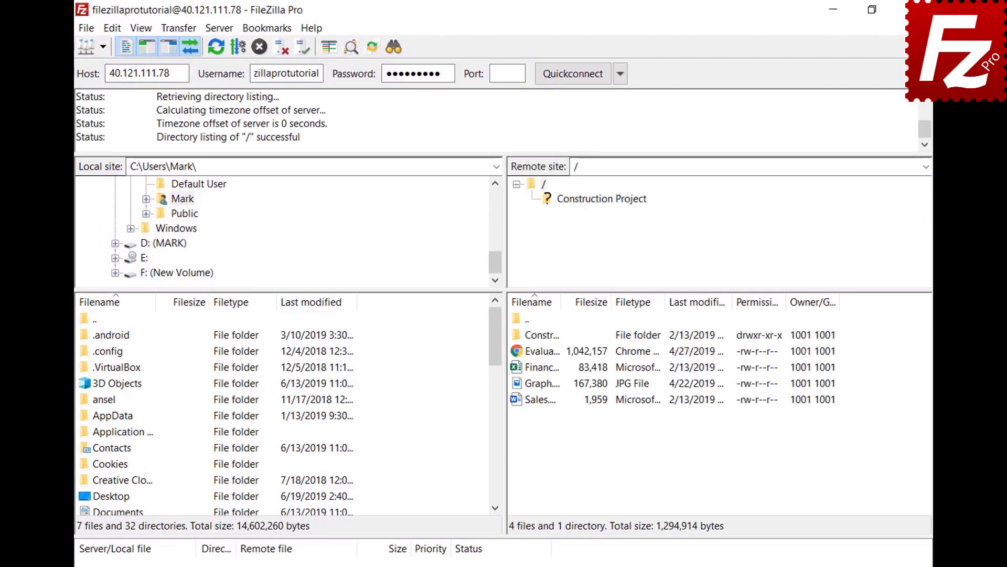
- Copy the current connection to the Site Manager as a site named 'New connection'
{"action": "left_click", "coordinate": [87, 29]}
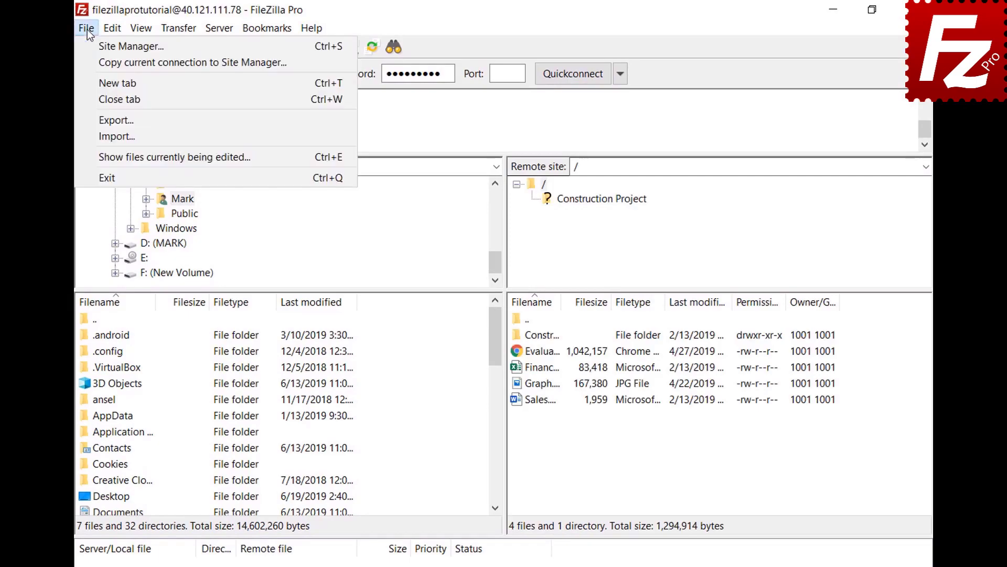
{"action": "left_click", "coordinate": [90, 61]}
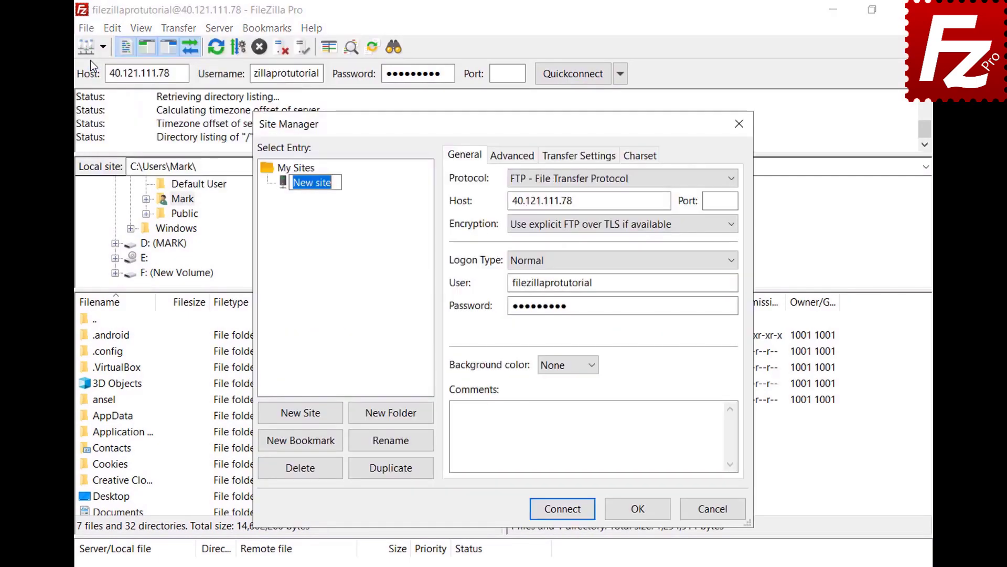
{"action": "type", "text": "New connec"}
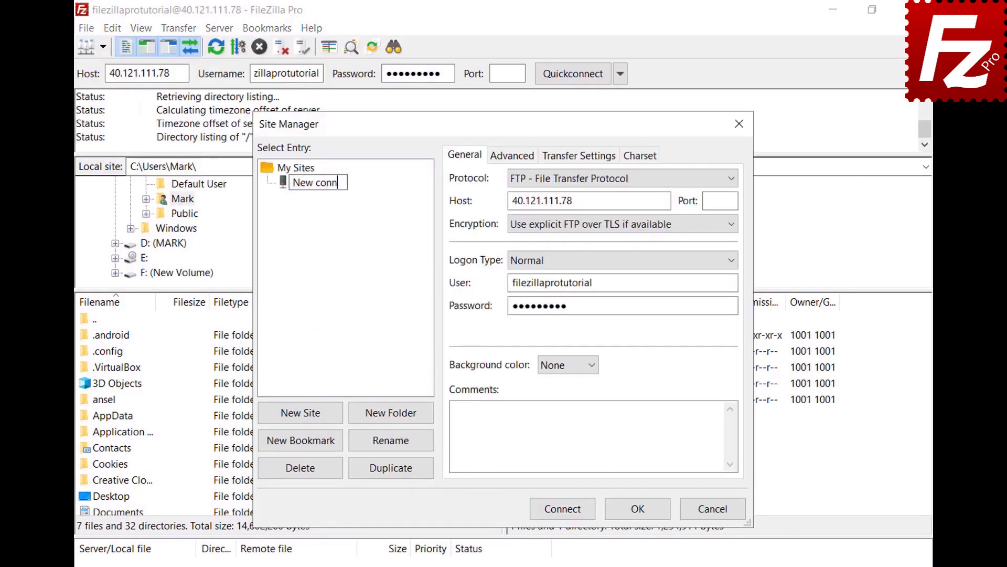
{"action": "type", "text": "tion"}
{"action": "key", "text": "Return"}
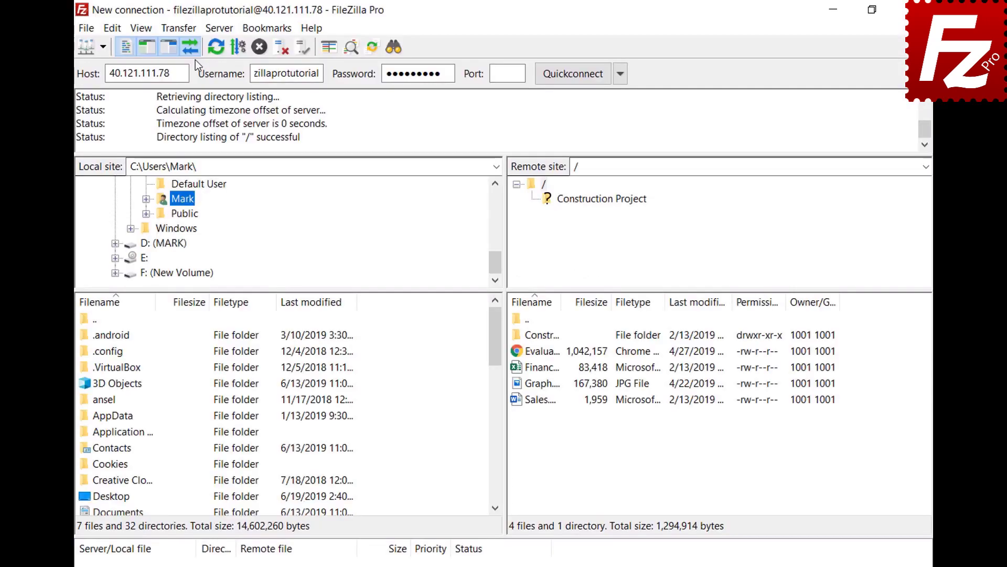
{"action": "left_click", "coordinate": [178, 27]}
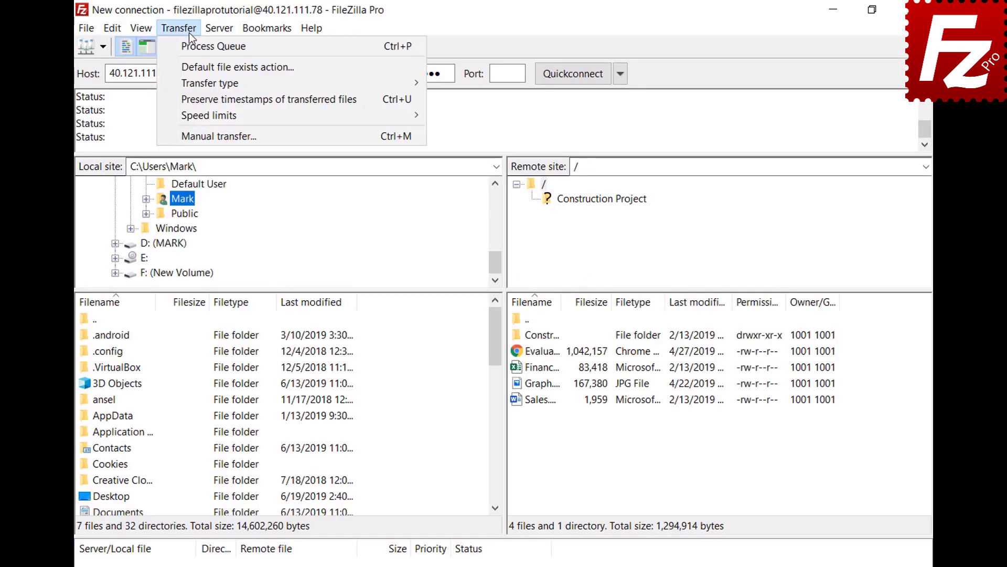
{"action": "left_click", "coordinate": [204, 135]}
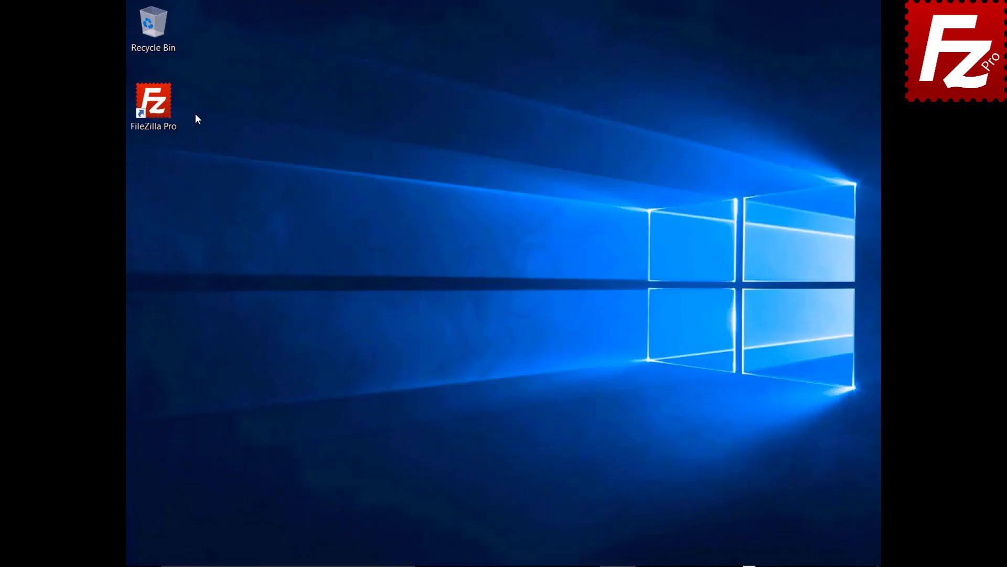
- Reconnect to the last server, disconnect and reconnect again, then connect to the saved Google Drive site
{"action": "double_click", "coordinate": [161, 110]}
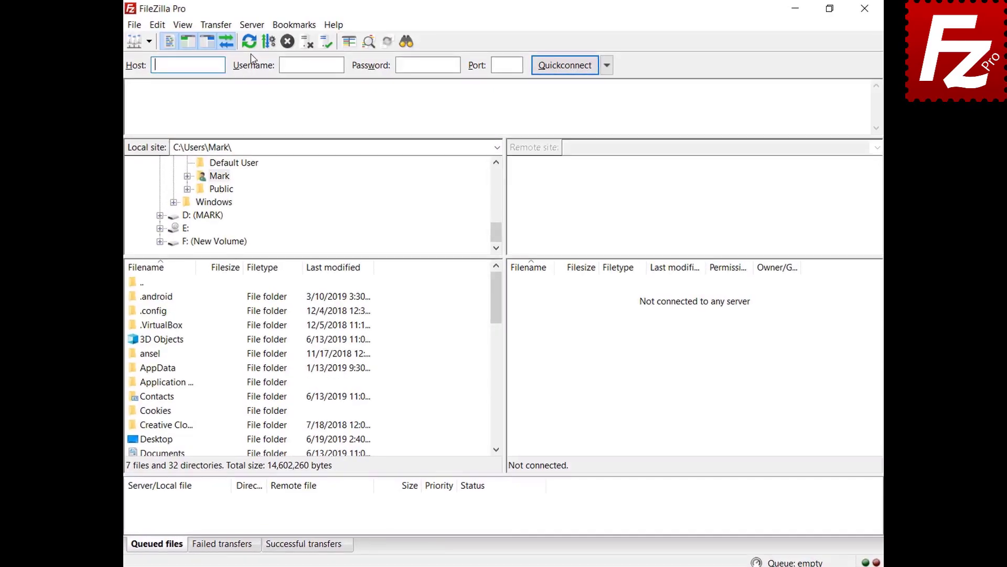
{"action": "left_click", "coordinate": [235, 28]}
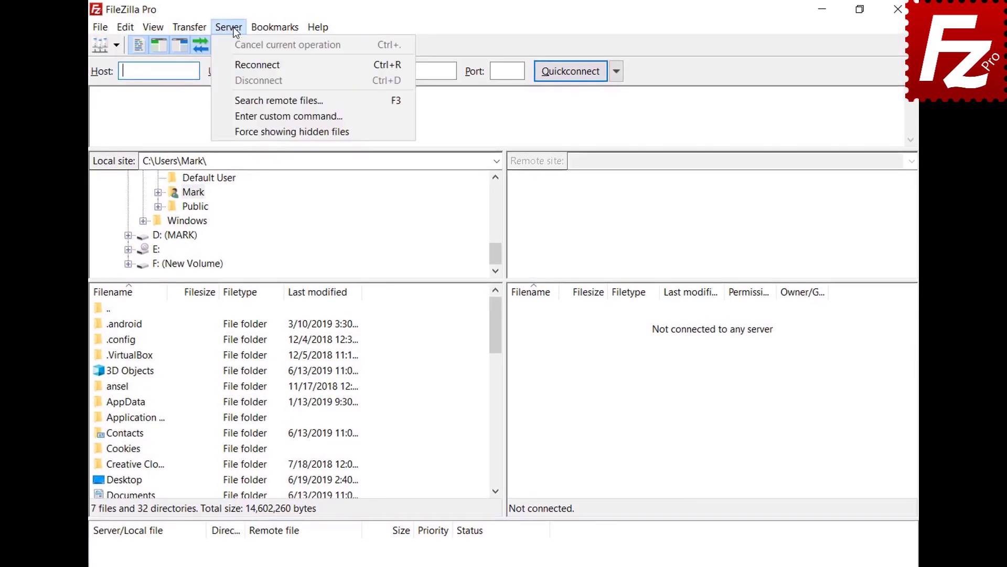
{"action": "left_click", "coordinate": [243, 65]}
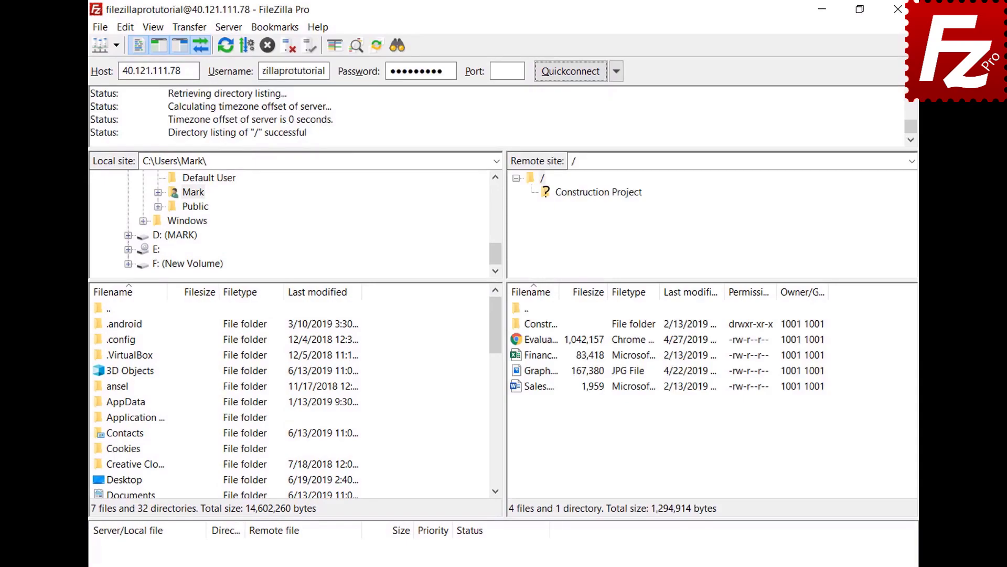
{"action": "left_click", "coordinate": [227, 29]}
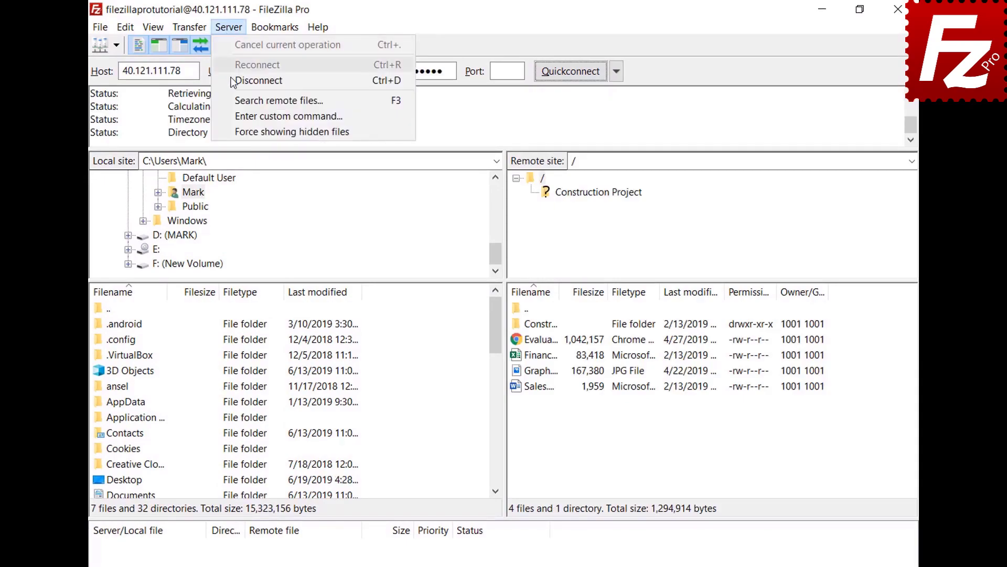
{"action": "left_click", "coordinate": [259, 80]}
{"action": "left_click", "coordinate": [232, 25]}
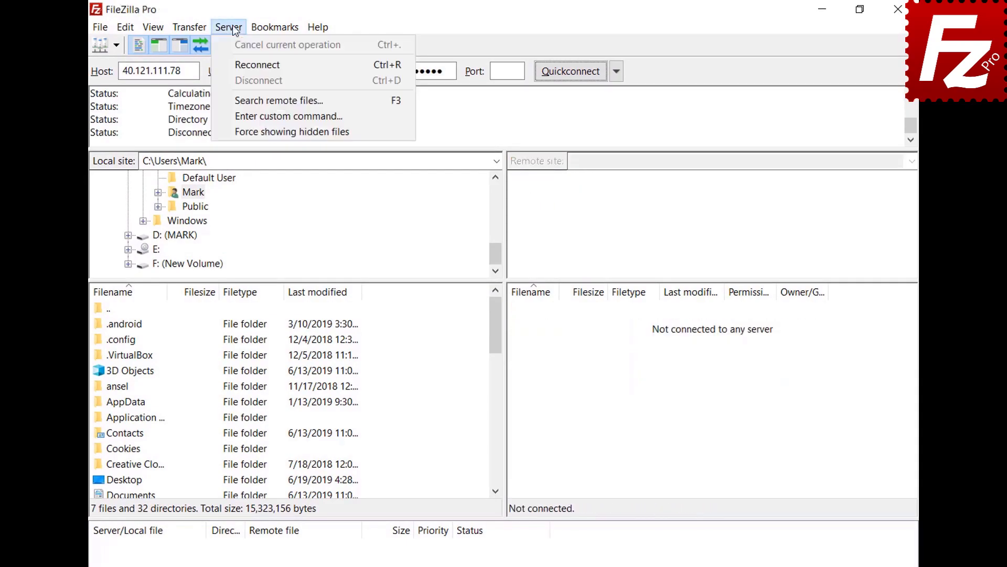
{"action": "left_click", "coordinate": [237, 64]}
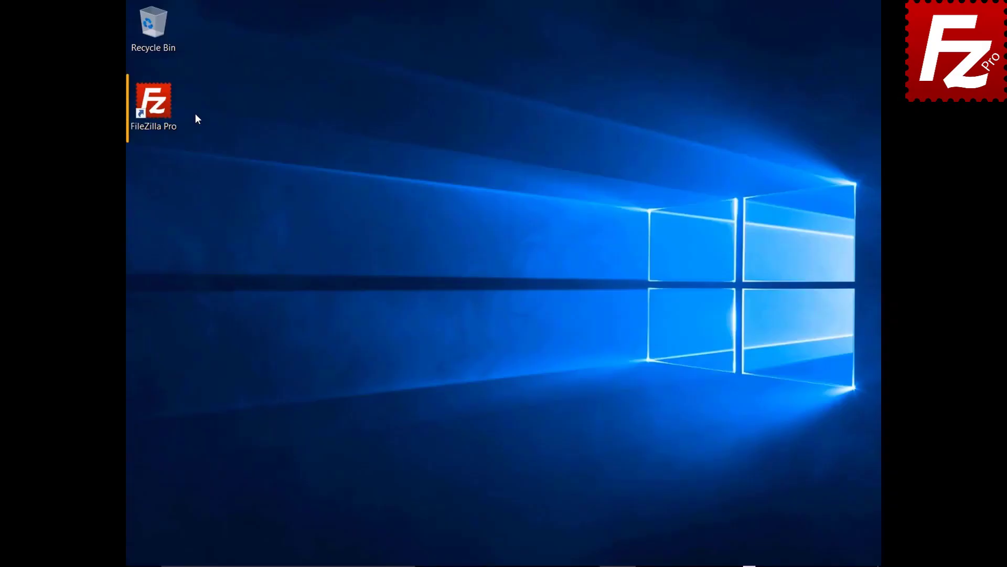
{"action": "double_click", "coordinate": [162, 110]}
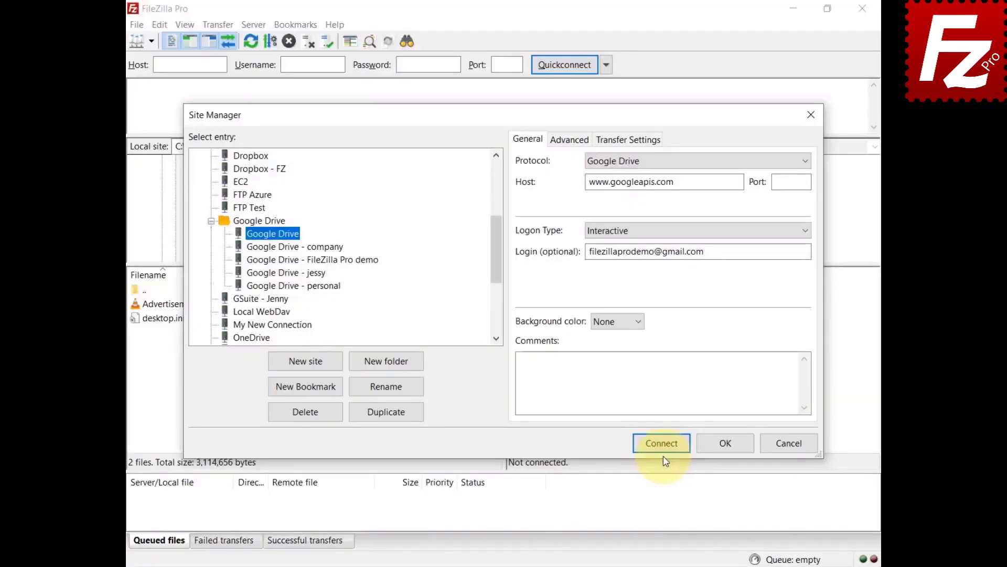
{"action": "left_click", "coordinate": [659, 444]}
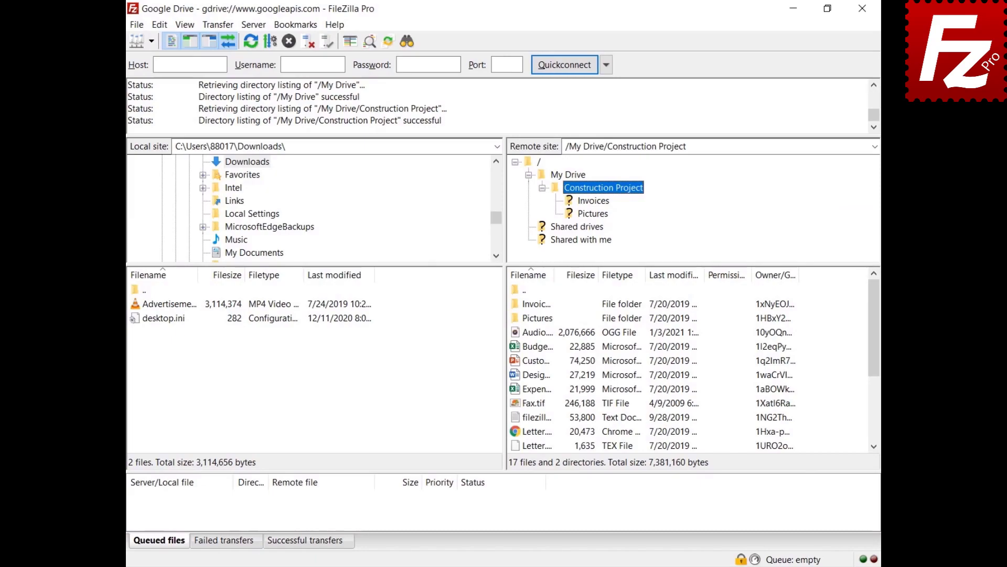
- Preserve transfer timestamps, upload the advertisement MP4 to Google Drive, and download Budget.xlsx
{"action": "left_click", "coordinate": [216, 24]}
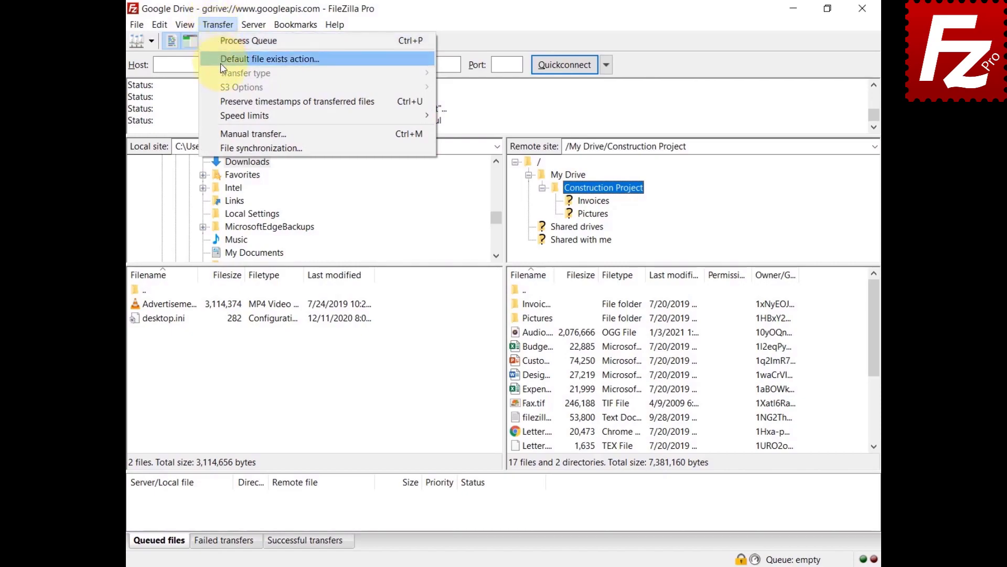
{"action": "left_click", "coordinate": [226, 101]}
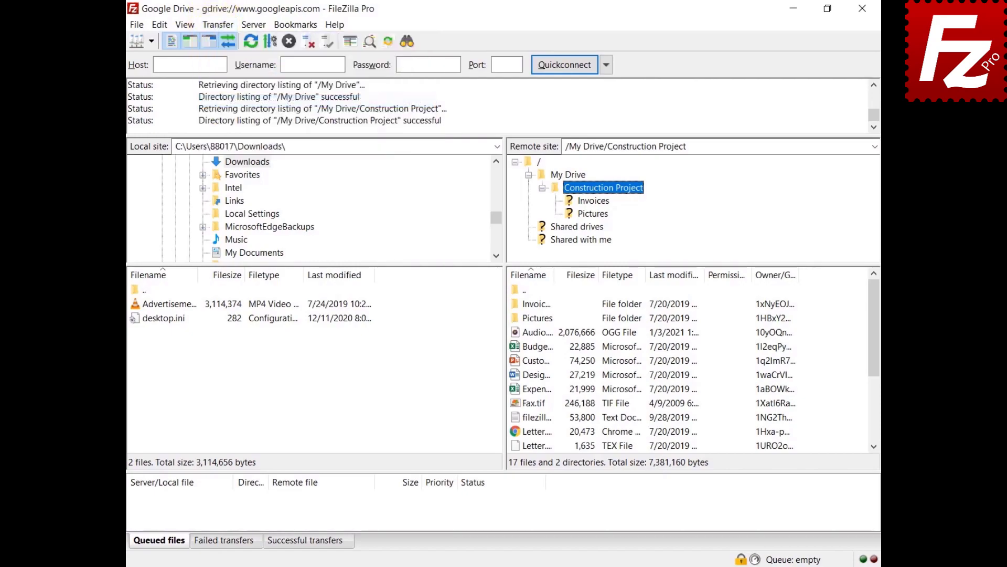
{"action": "left_click", "coordinate": [167, 304]}
{"action": "right_click", "coordinate": [169, 306]}
{"action": "left_click", "coordinate": [178, 314]}
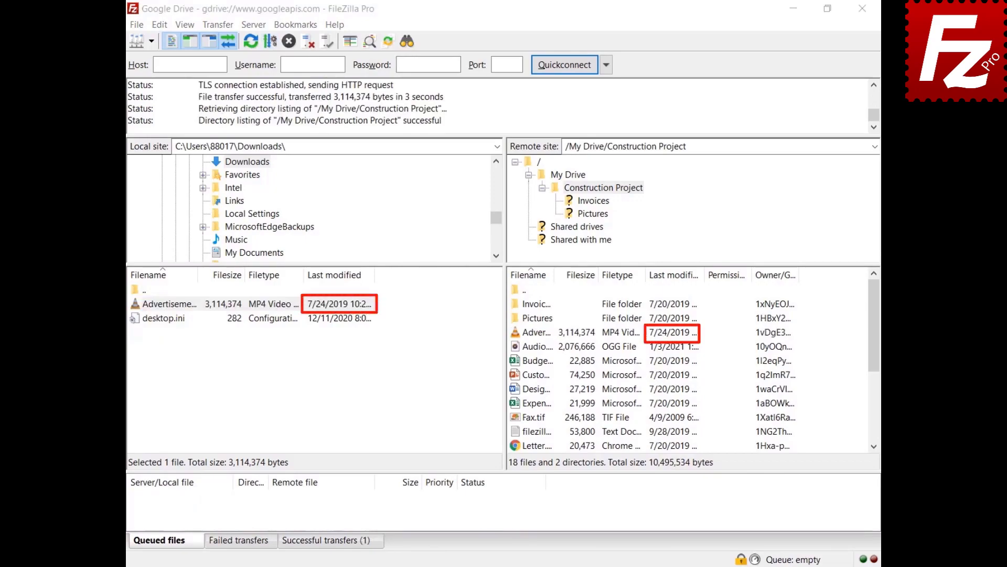
{"action": "right_click", "coordinate": [520, 361]}
{"action": "left_click", "coordinate": [540, 372]}
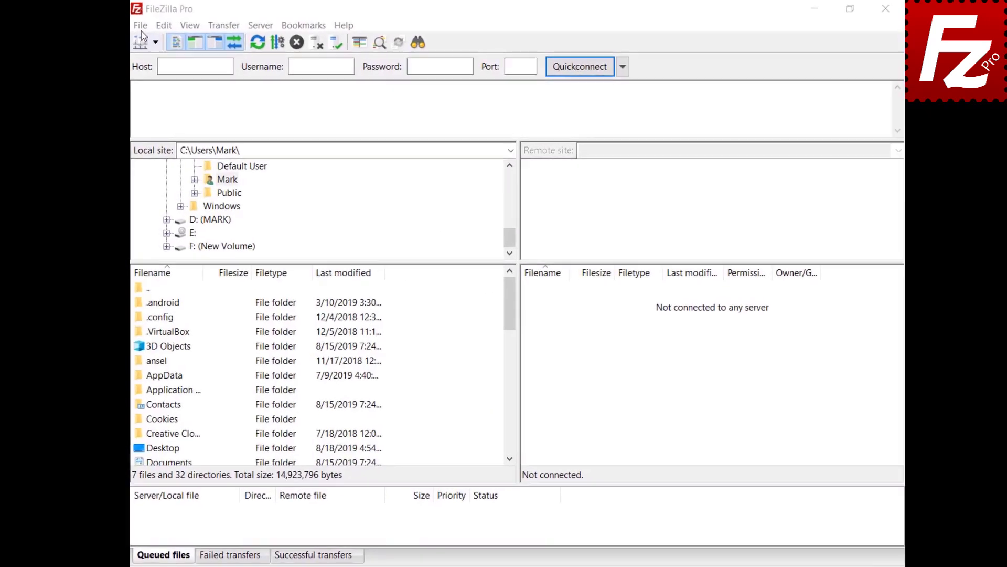
- In Site Manager, add a new site named 'Google Drive' using the Google Drive protocol
{"action": "left_click", "coordinate": [150, 31]}
{"action": "left_click", "coordinate": [154, 44]}
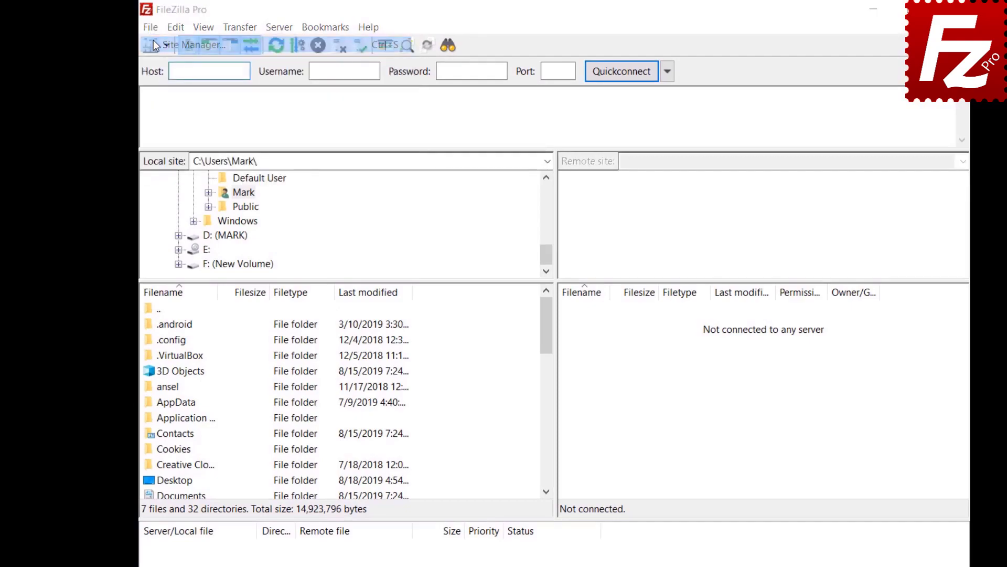
{"action": "left_click", "coordinate": [360, 404]}
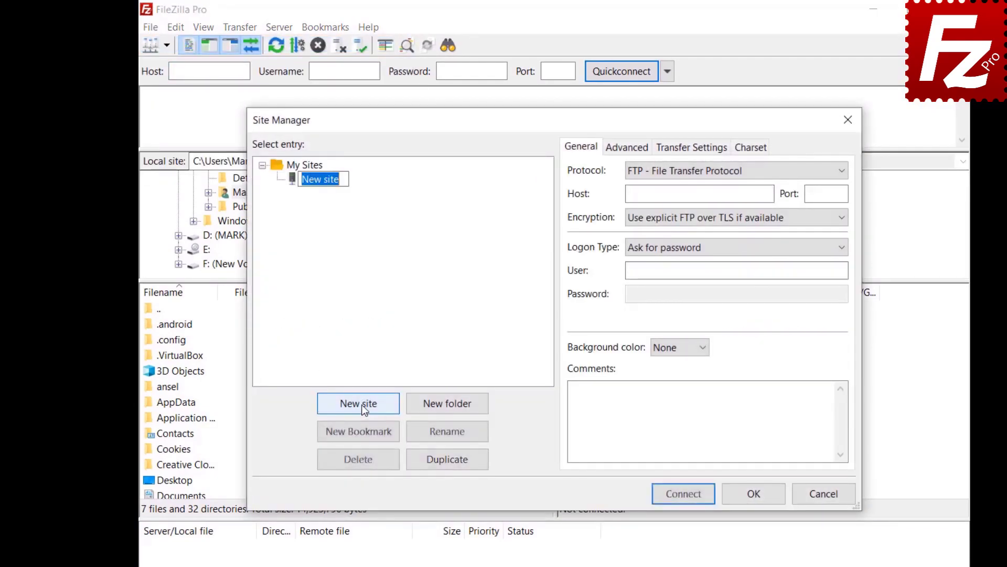
{"action": "type", "text": "Google Drive"}
{"action": "key", "text": "Return"}
{"action": "left_click", "coordinate": [838, 172]}
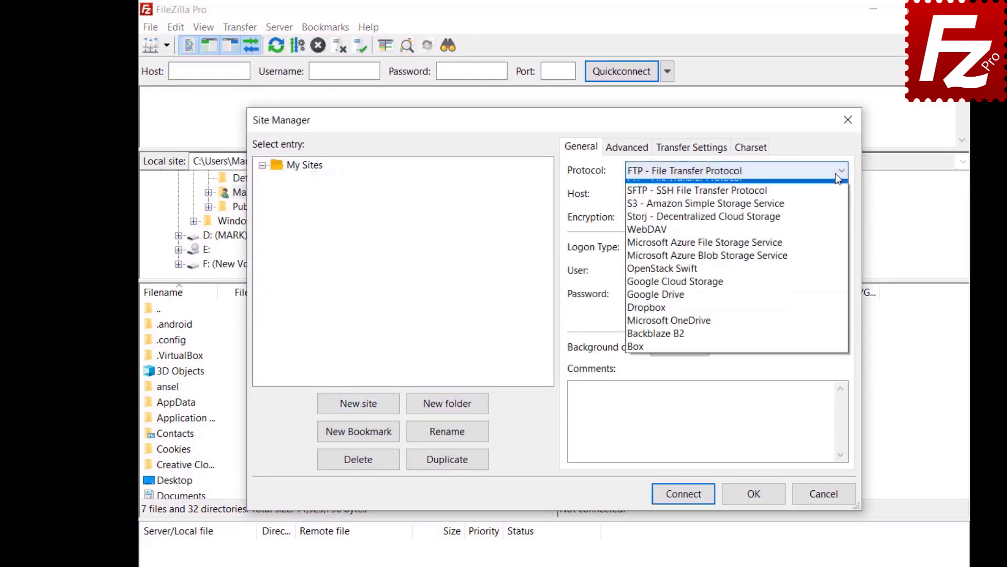
{"action": "left_click", "coordinate": [834, 295]}
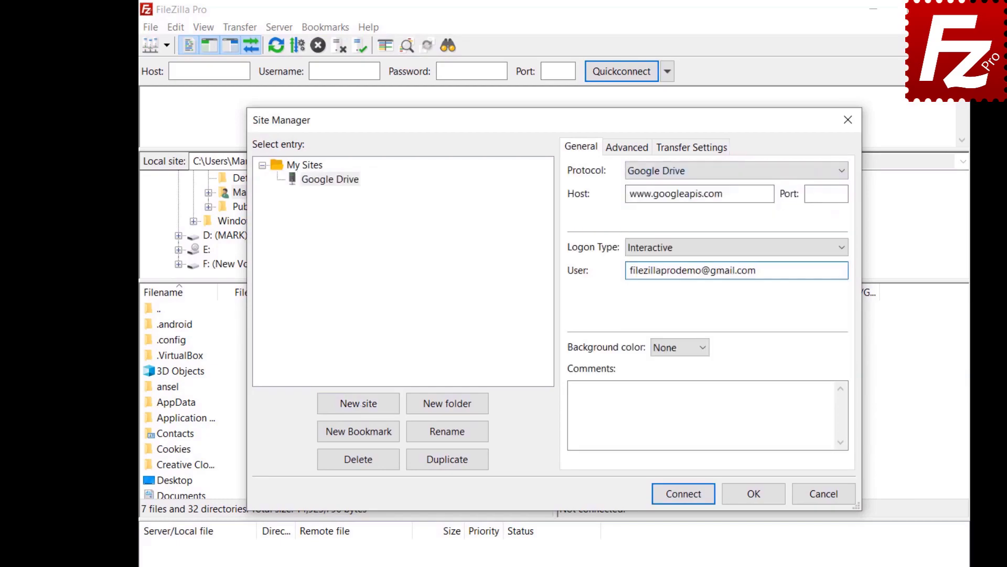
- Set the site's default local directory to the Construction Project folder
{"action": "left_click", "coordinate": [617, 149]}
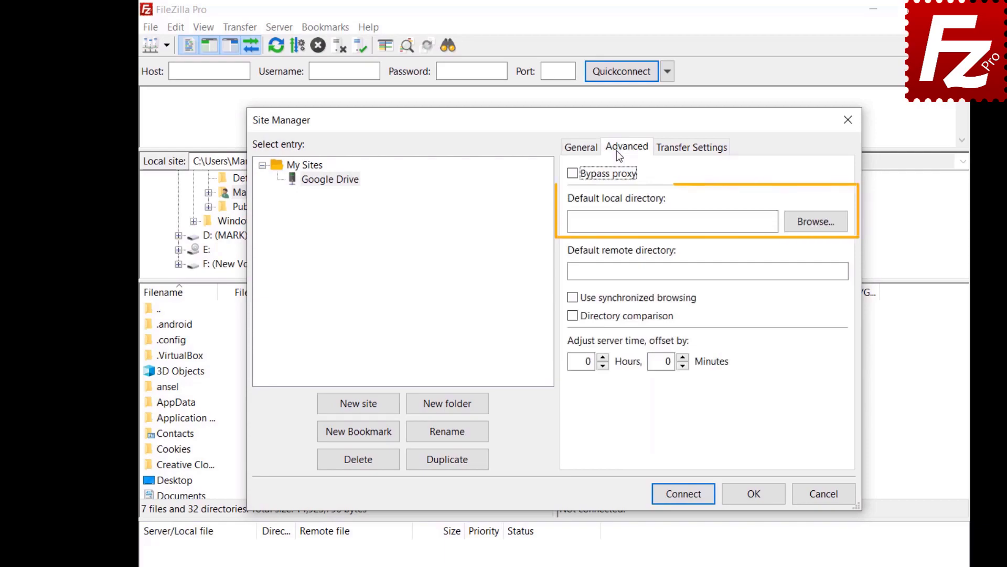
{"action": "left_click", "coordinate": [813, 229]}
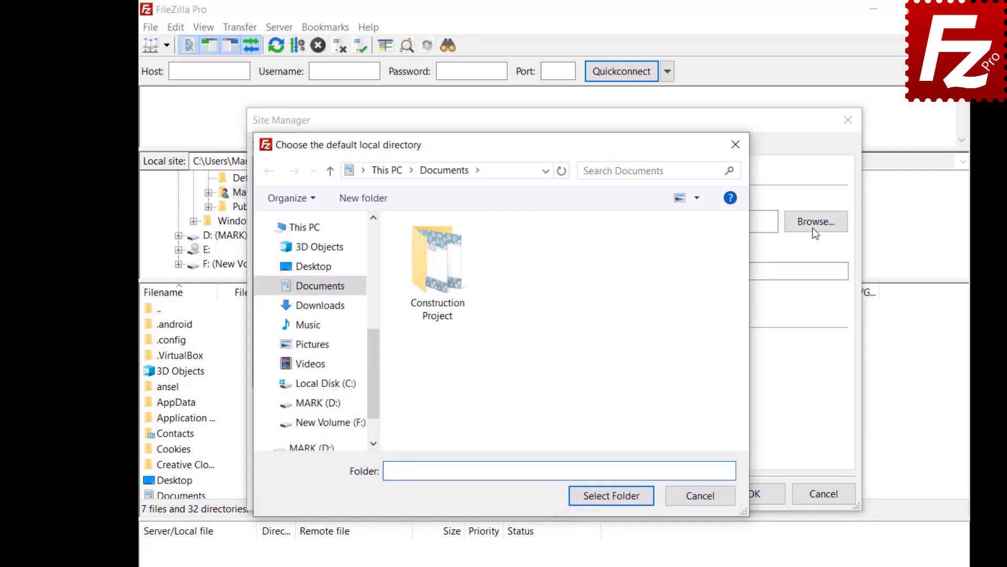
{"action": "double_click", "coordinate": [437, 312]}
{"action": "left_click", "coordinate": [609, 495]}
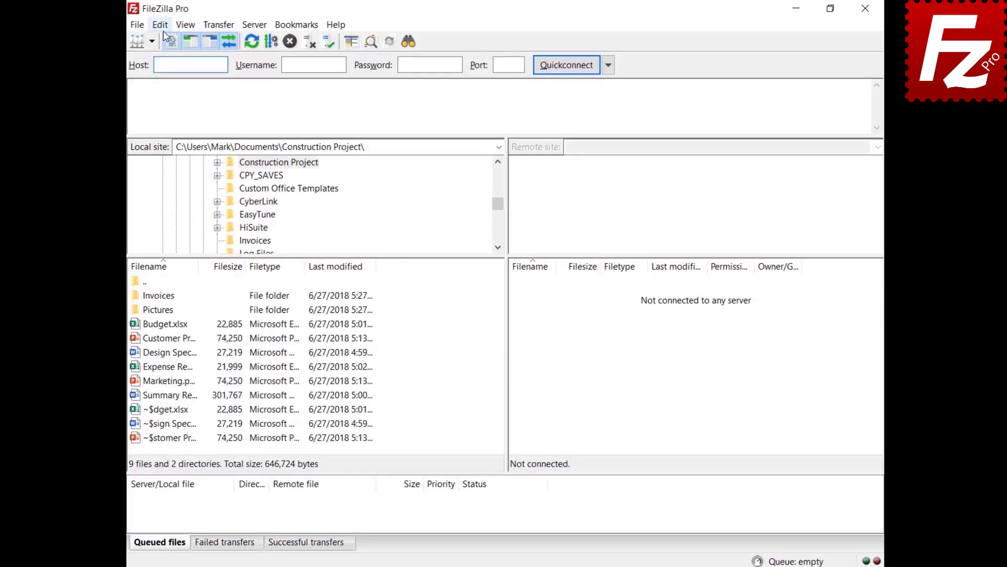
- In the Updates settings page, keep automatic update checks at 'Once a week'
{"action": "left_click", "coordinate": [164, 25]}
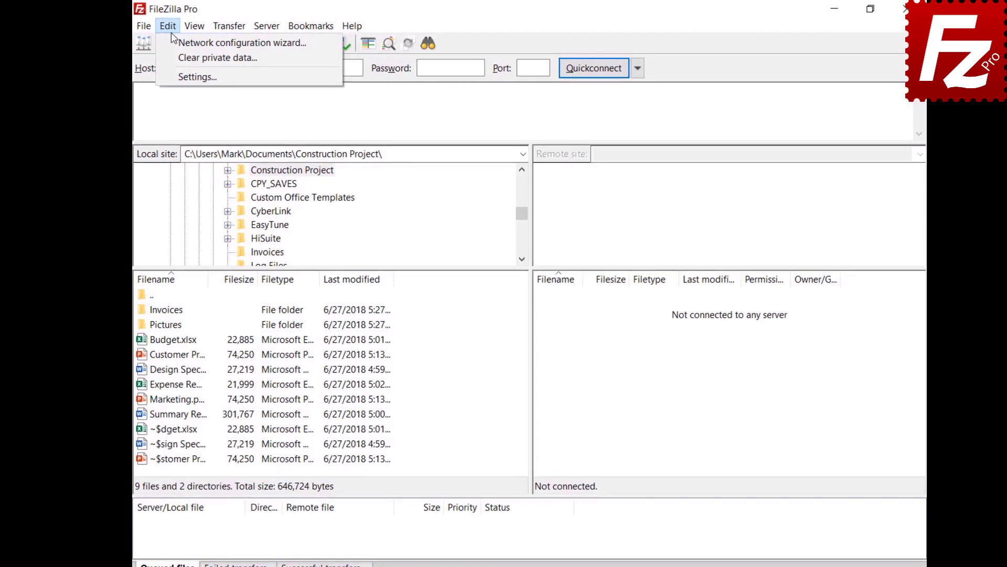
{"action": "left_click", "coordinate": [181, 74]}
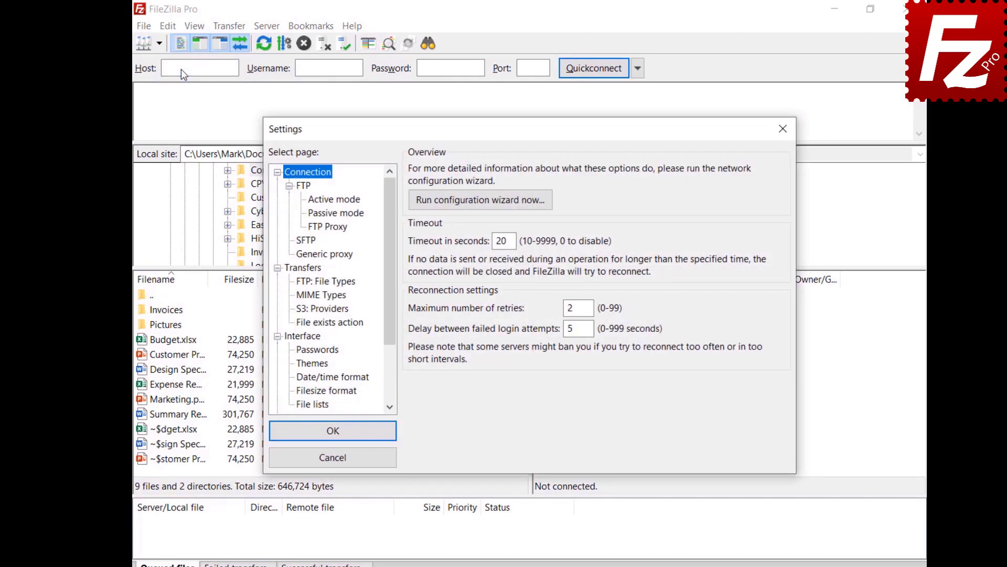
{"action": "scroll", "coordinate": [392, 332], "scroll_direction": "down", "scroll_amount": 2}
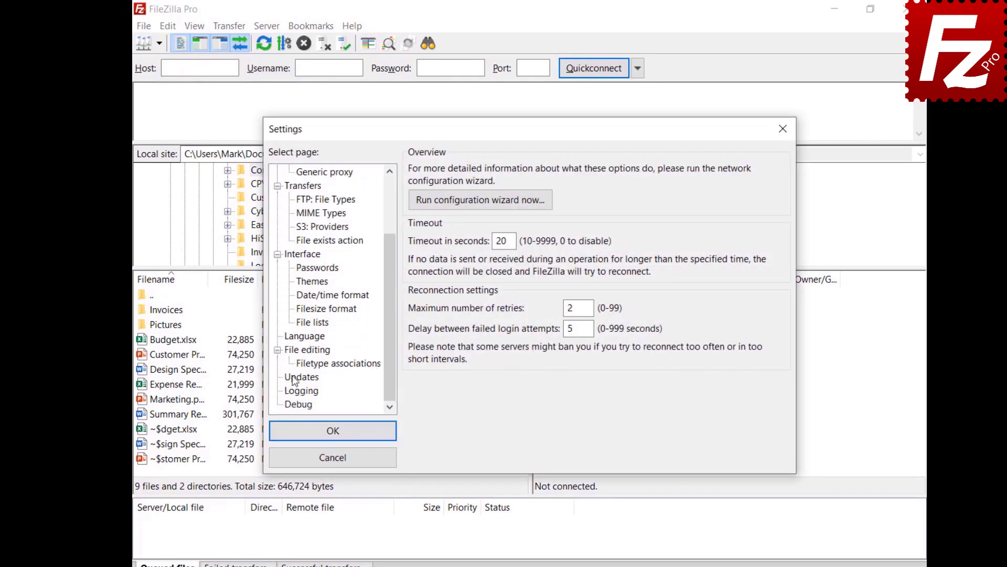
{"action": "left_click", "coordinate": [301, 378]}
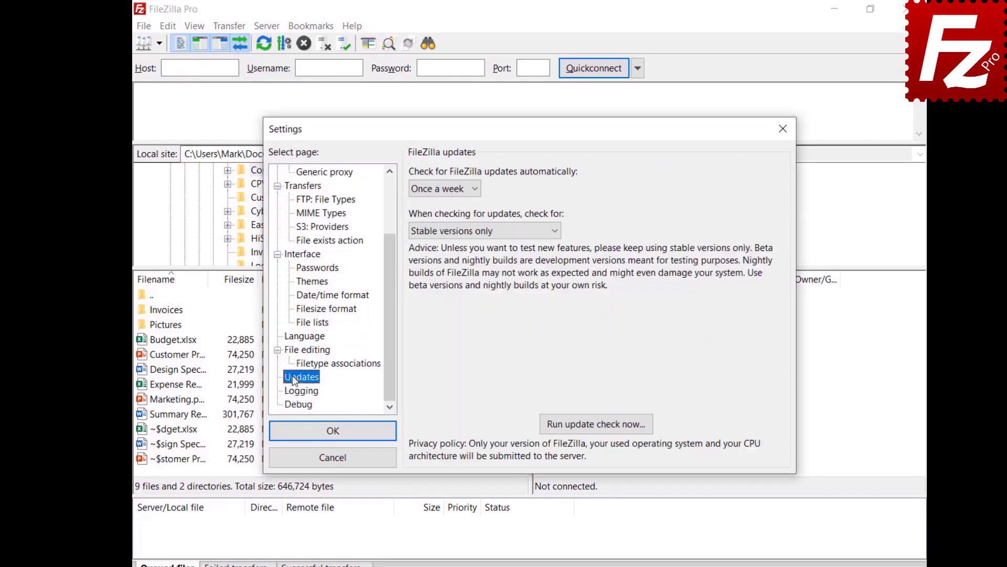
{"action": "left_click", "coordinate": [475, 192]}
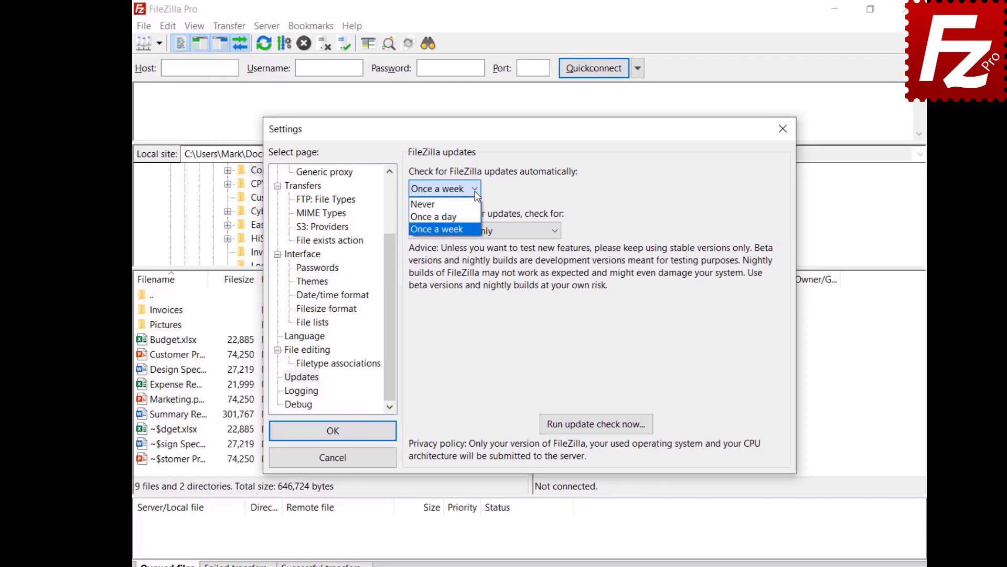
{"action": "left_click", "coordinate": [476, 195]}
{"action": "left_click", "coordinate": [556, 231]}
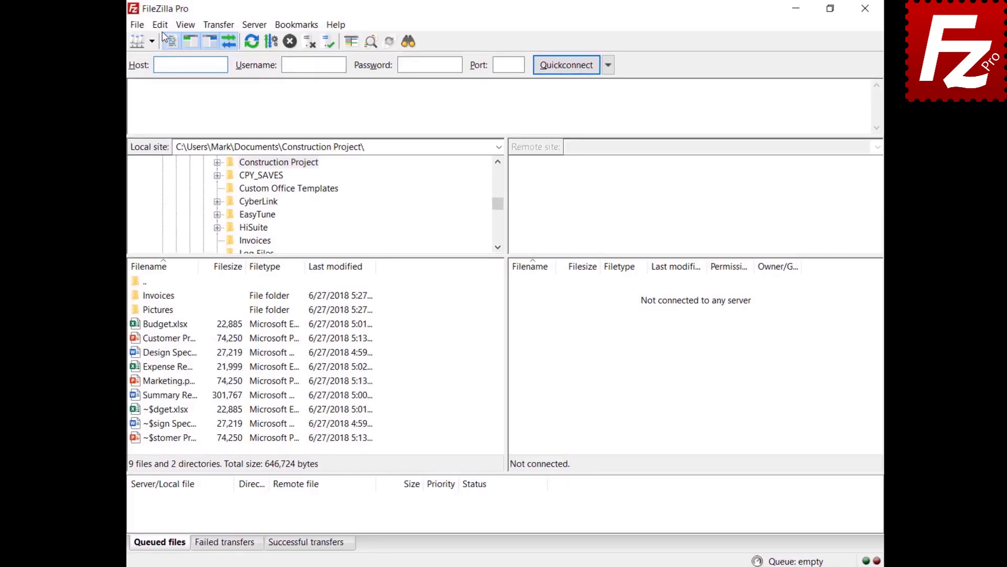
- In the Active mode settings, tick 'Limit local ports used by FileZilla'
{"action": "left_click", "coordinate": [161, 25]}
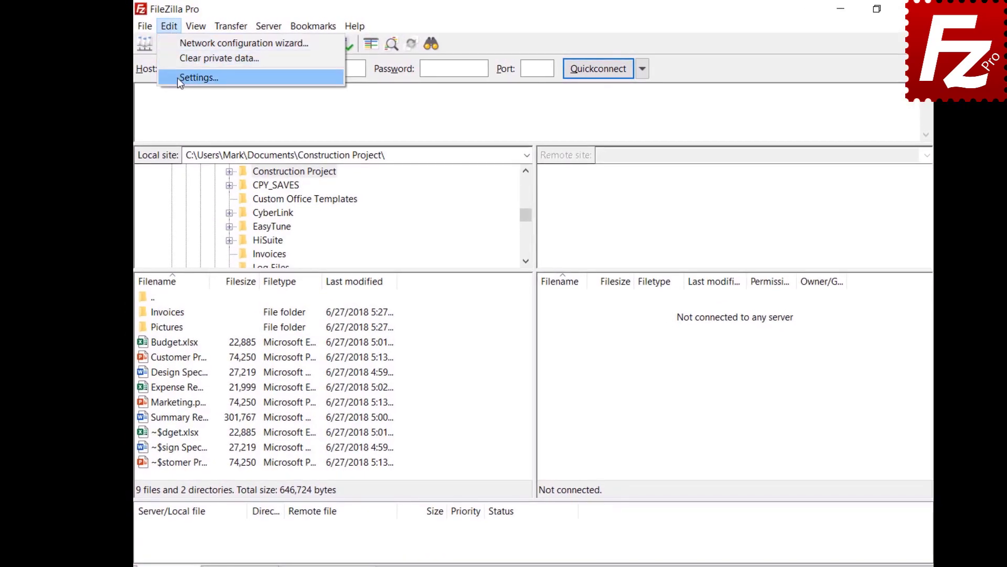
{"action": "left_click", "coordinate": [168, 74]}
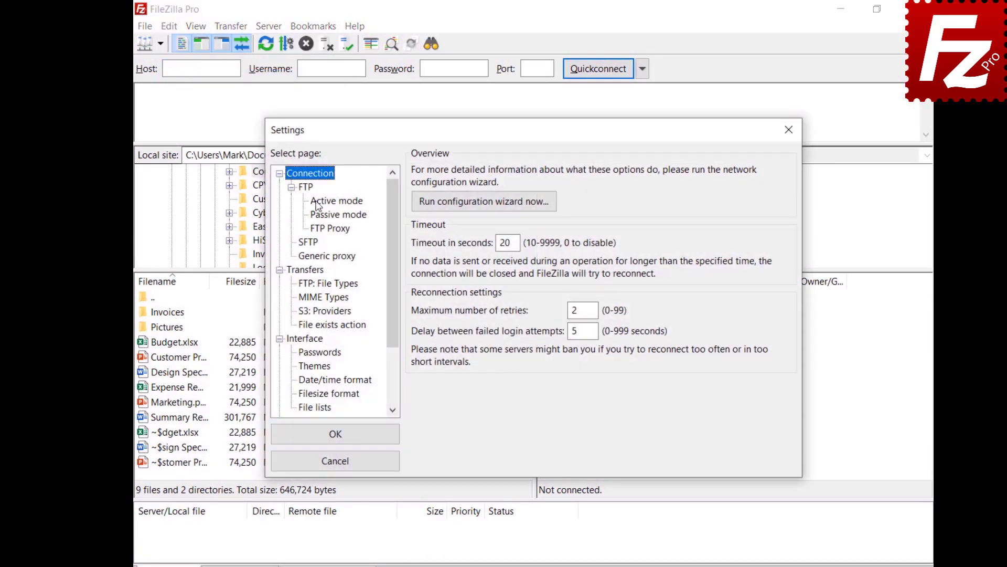
{"action": "left_click", "coordinate": [316, 203]}
{"action": "left_click", "coordinate": [417, 174]}
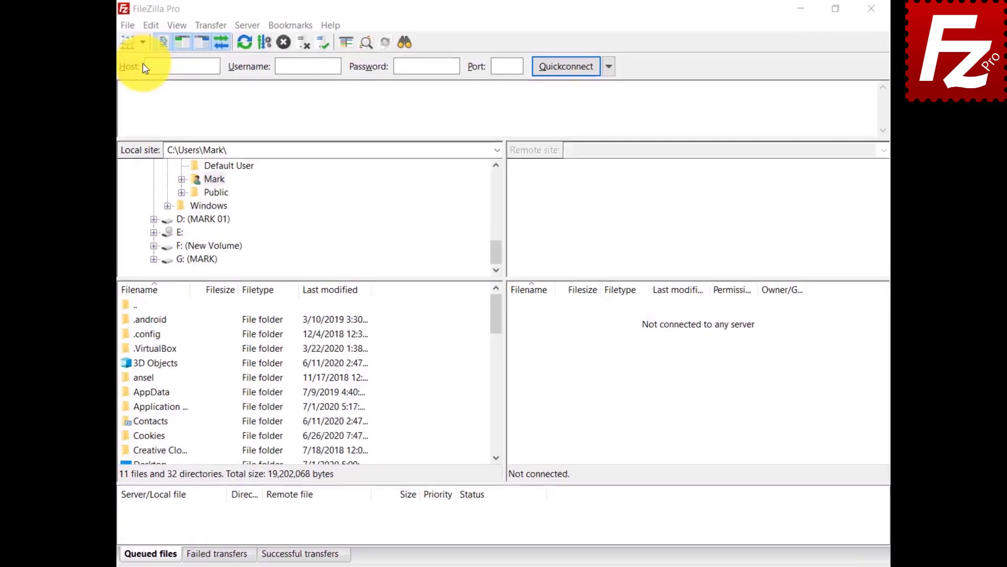
- In Site Manager, create a new site folder named 'Google Drive'
{"action": "left_click", "coordinate": [97, 47]}
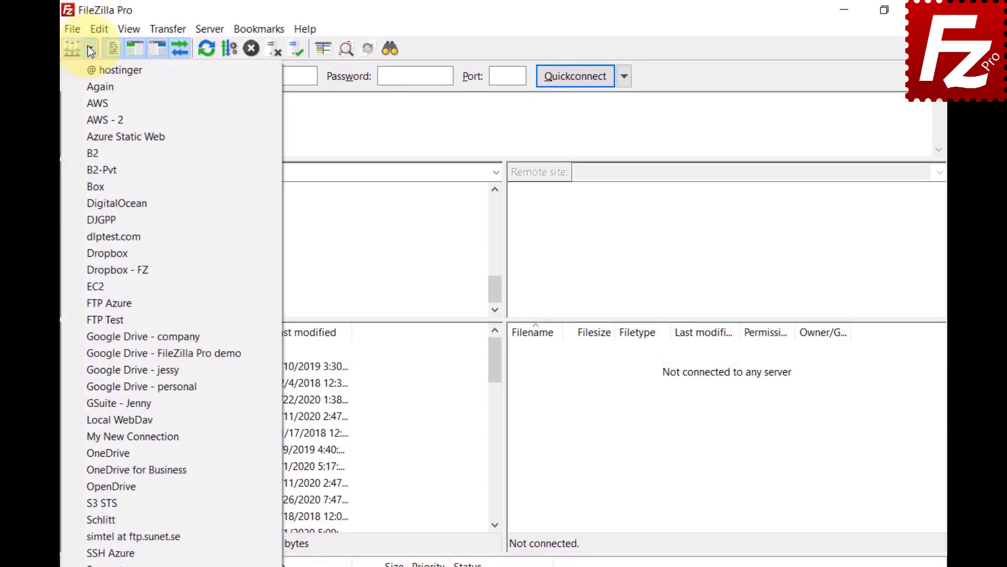
{"action": "left_click", "coordinate": [73, 28]}
{"action": "left_click", "coordinate": [74, 28]}
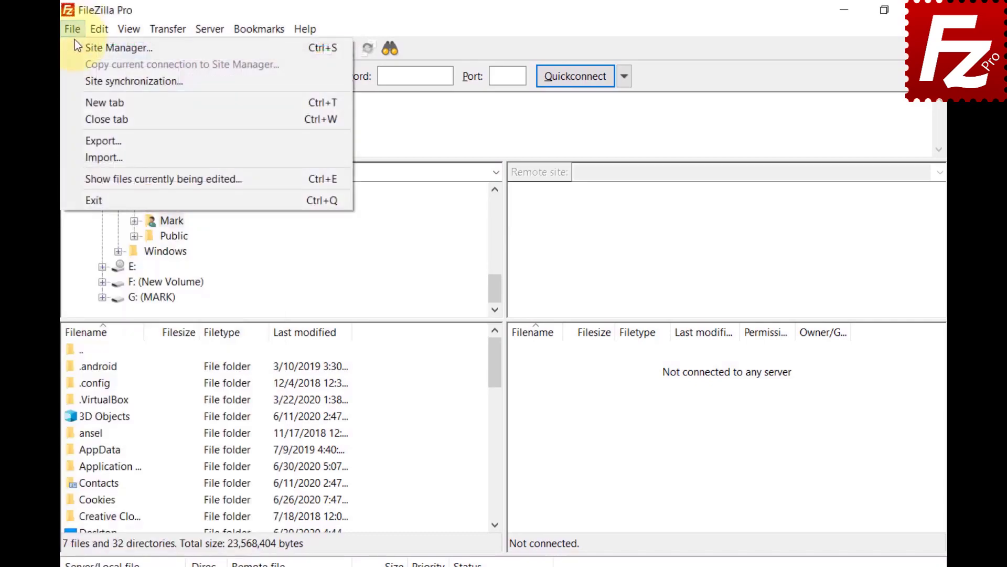
{"action": "left_click", "coordinate": [78, 47]}
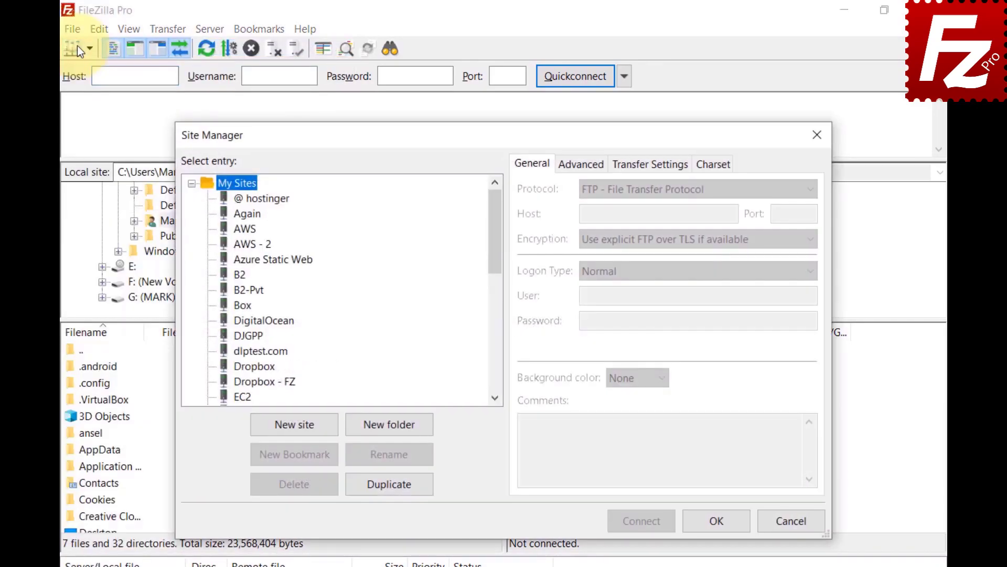
{"action": "left_click", "coordinate": [392, 430]}
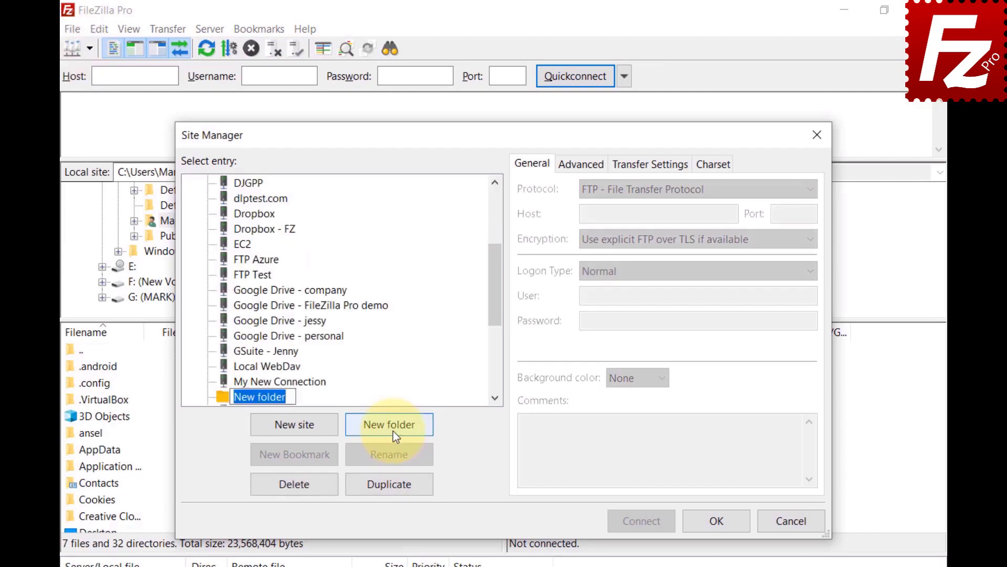
{"action": "type", "text": "Google Drive"}
{"action": "key", "text": "Return"}
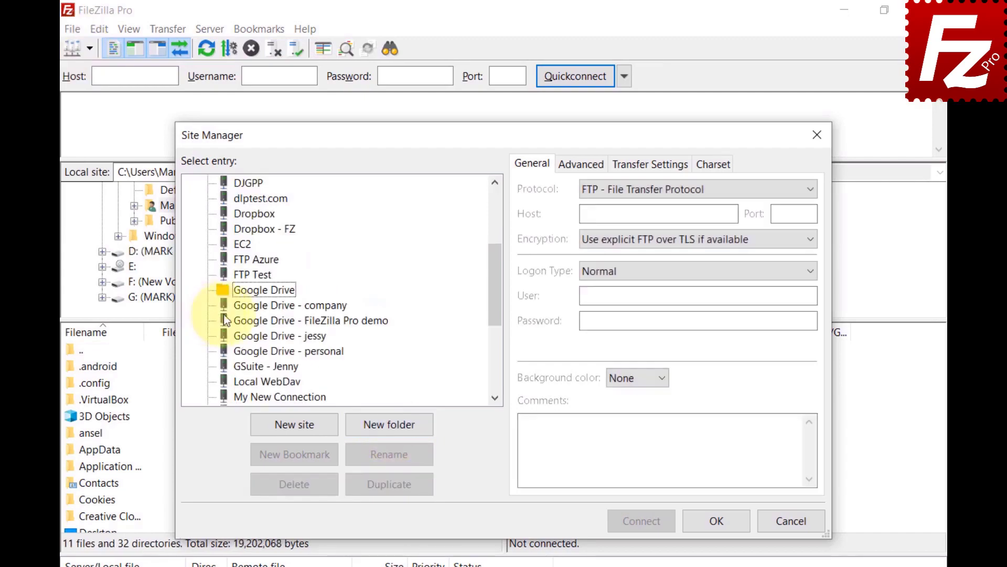
- Move the four Google Drive sites, company through personal, into the Google Drive folder
{"action": "left_click", "coordinate": [241, 308]}
{"action": "left_click", "coordinate": [241, 326], "text": "shift"}
{"action": "left_click", "coordinate": [244, 334], "text": "shift"}
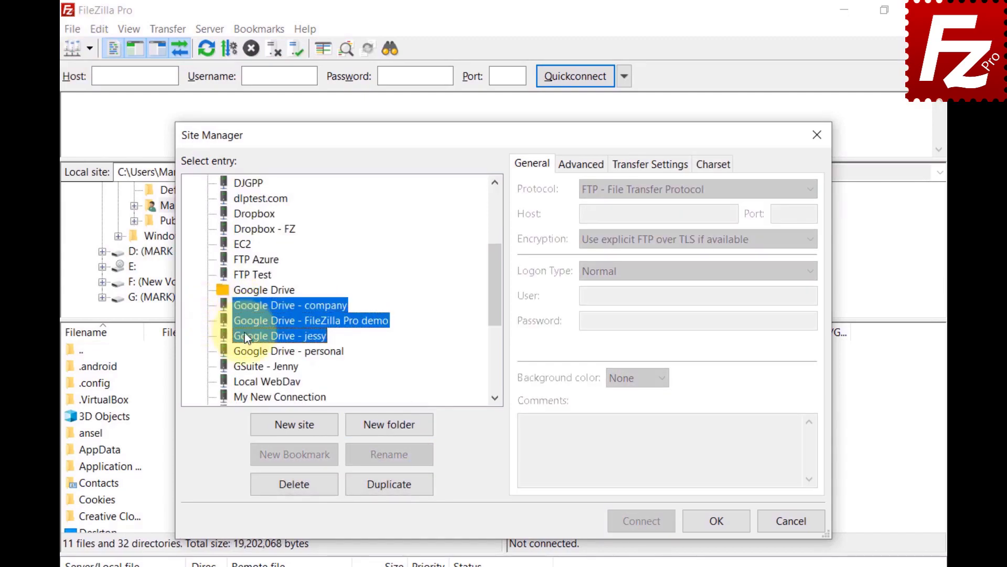
{"action": "left_click", "coordinate": [247, 350], "text": "shift"}
{"action": "left_click_drag", "start_coordinate": [247, 350], "coordinate": [247, 291]}
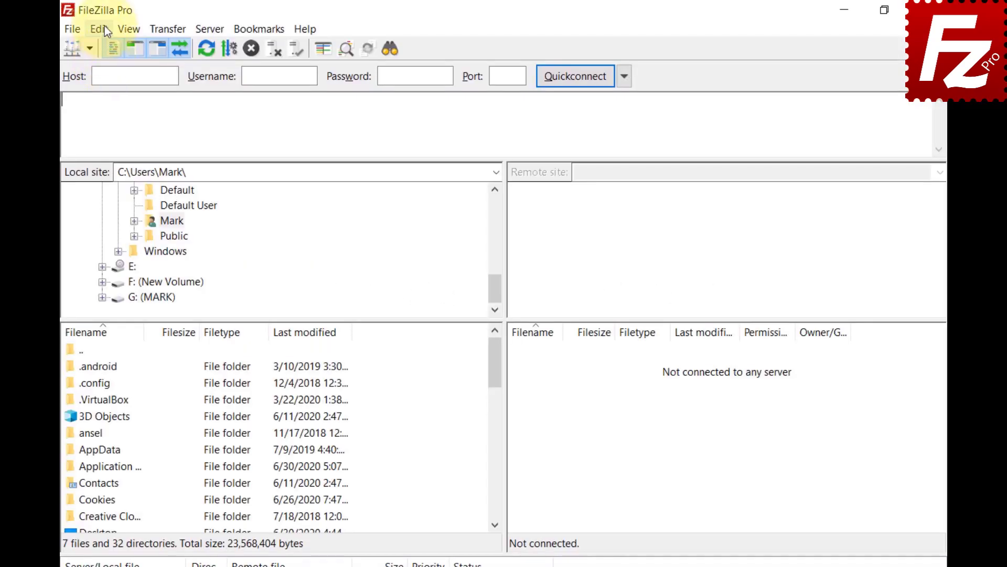
- In the Interface > File lists settings, set Sorting mode to 'Sort directories inline'
{"action": "left_click", "coordinate": [105, 29]}
{"action": "left_click", "coordinate": [118, 84]}
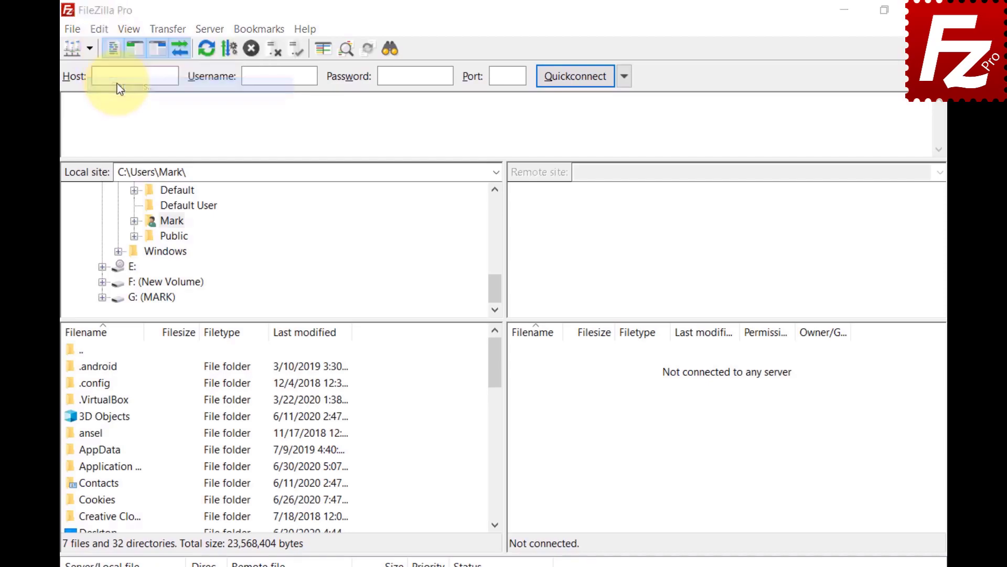
{"action": "left_click", "coordinate": [265, 366]}
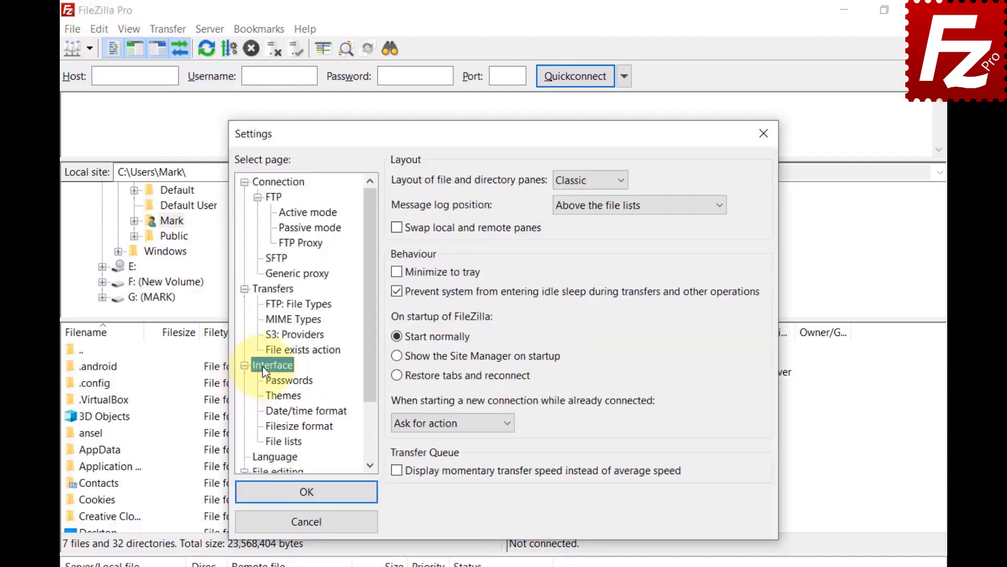
{"action": "left_click", "coordinate": [268, 440]}
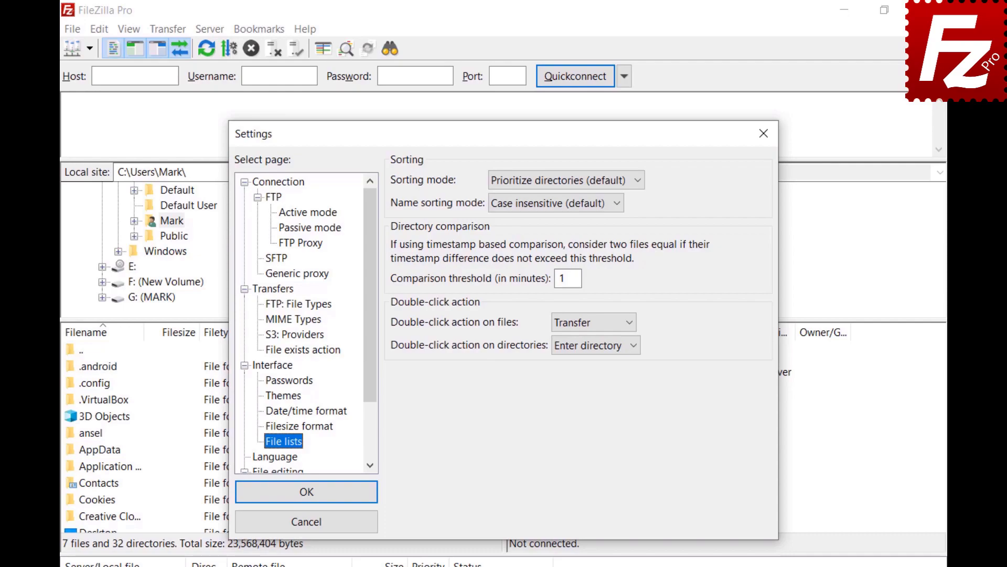
{"action": "left_click", "coordinate": [637, 179]}
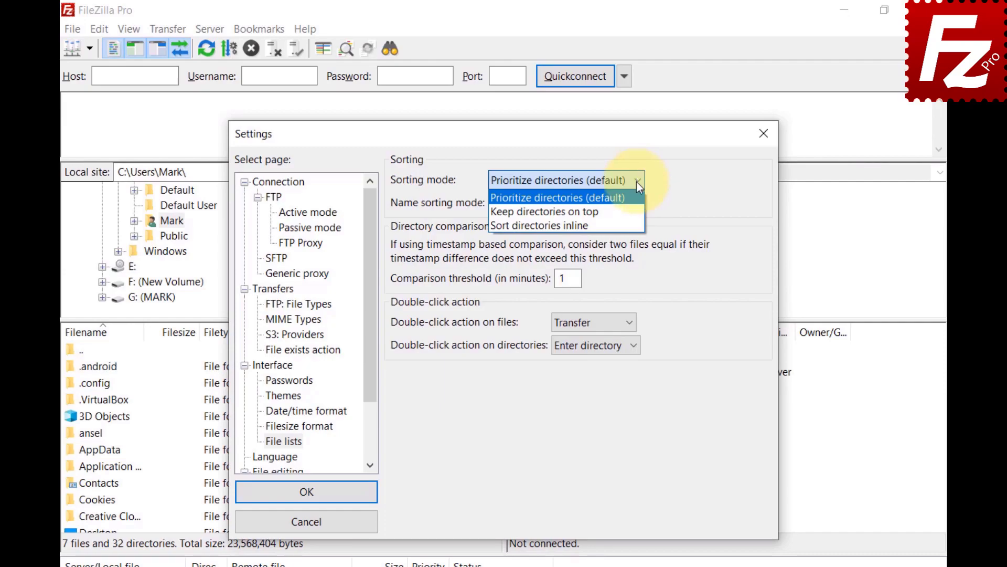
{"action": "left_click", "coordinate": [637, 210]}
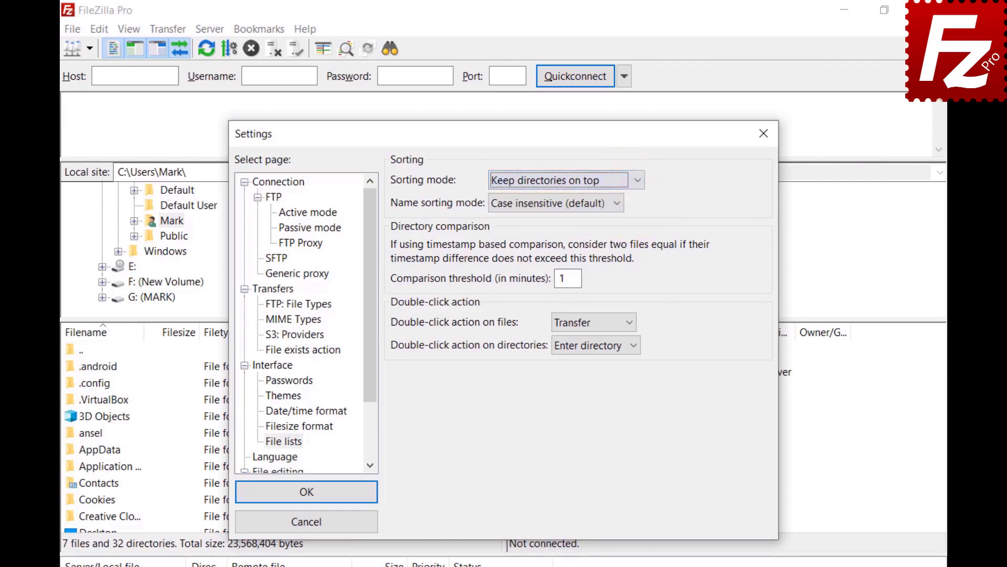
{"action": "left_click", "coordinate": [637, 179]}
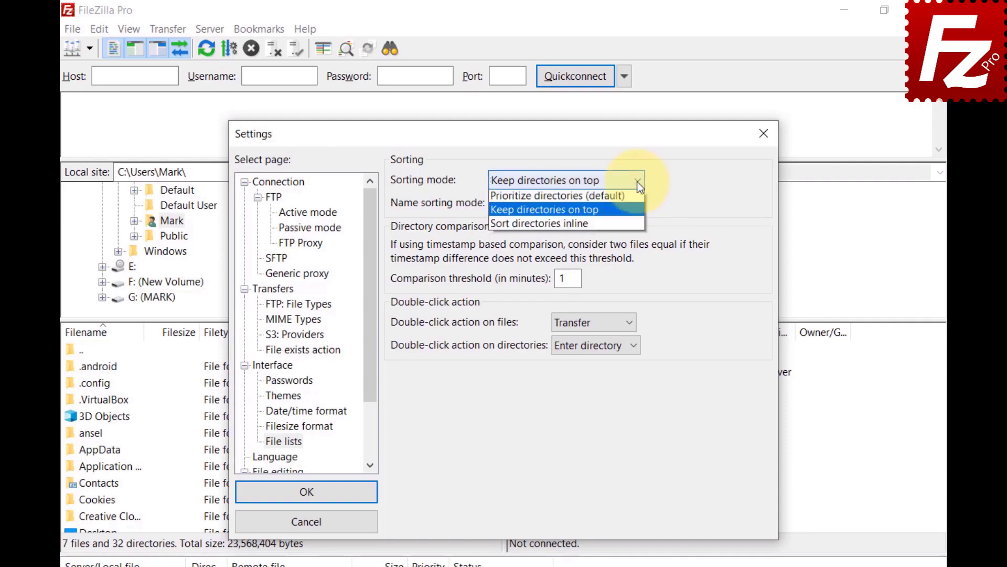
{"action": "left_click", "coordinate": [540, 225]}
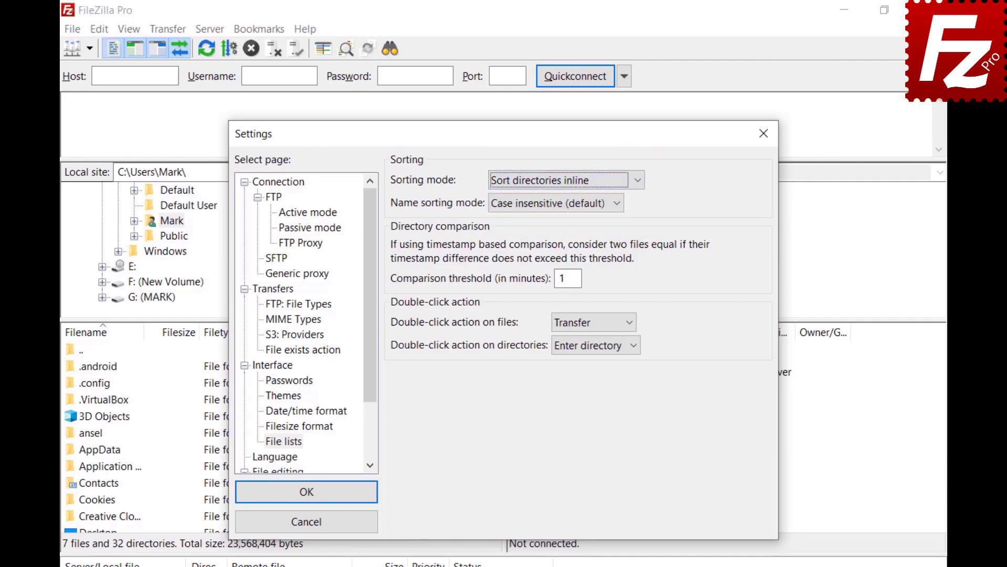
- Set the Name sorting mode to 'Natural sort'
{"action": "left_click", "coordinate": [618, 204]}
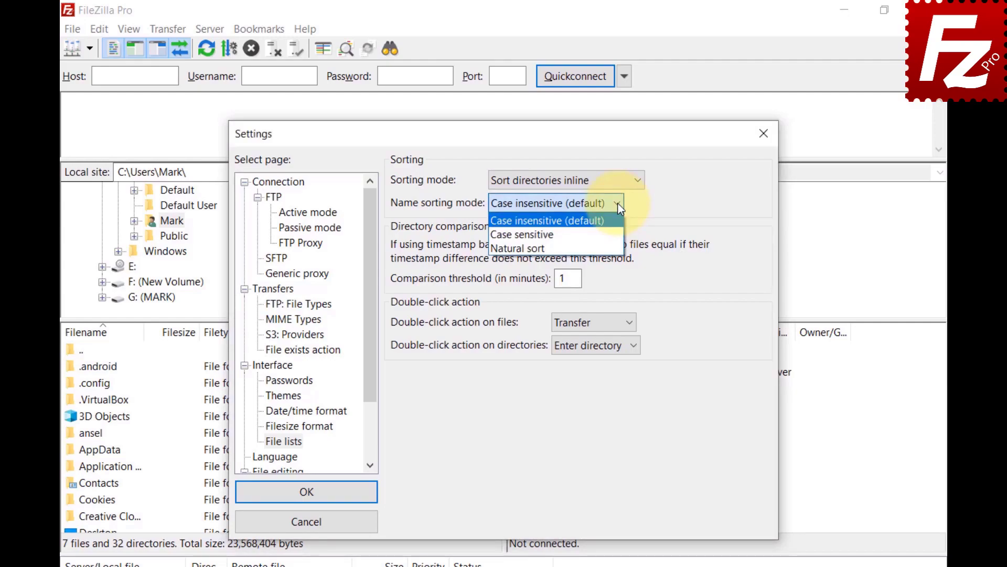
{"action": "left_click", "coordinate": [524, 235]}
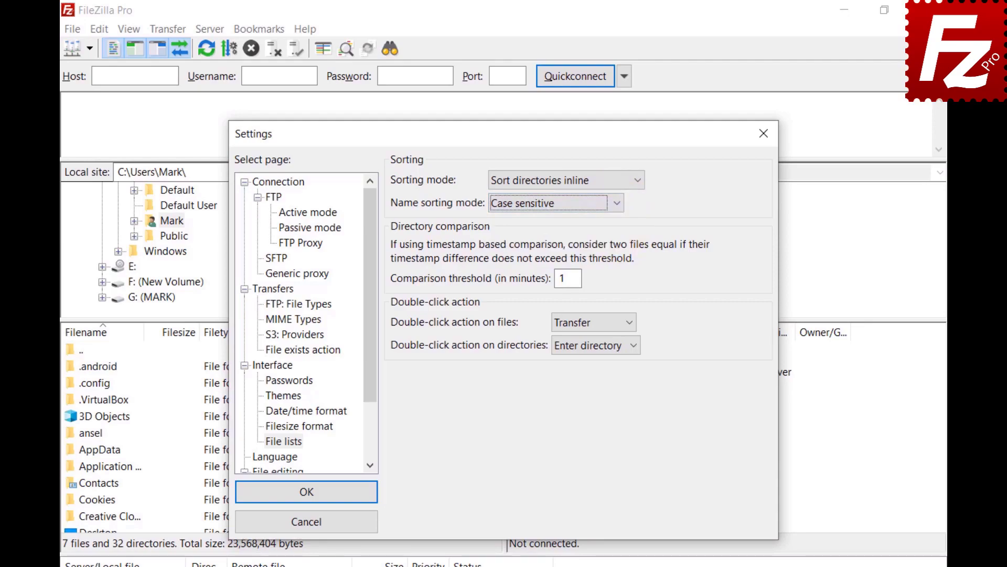
{"action": "left_click", "coordinate": [618, 205]}
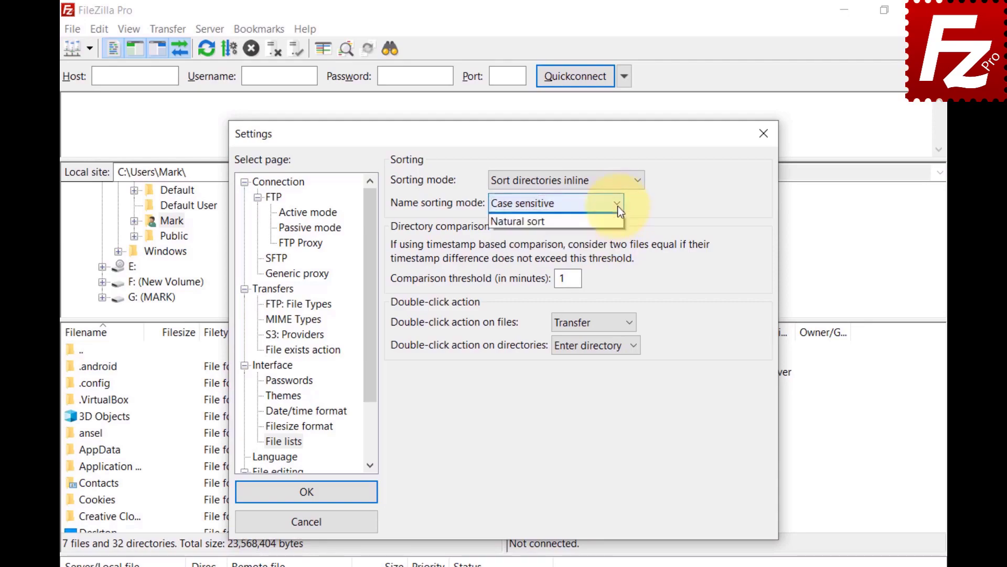
{"action": "left_click", "coordinate": [618, 247]}
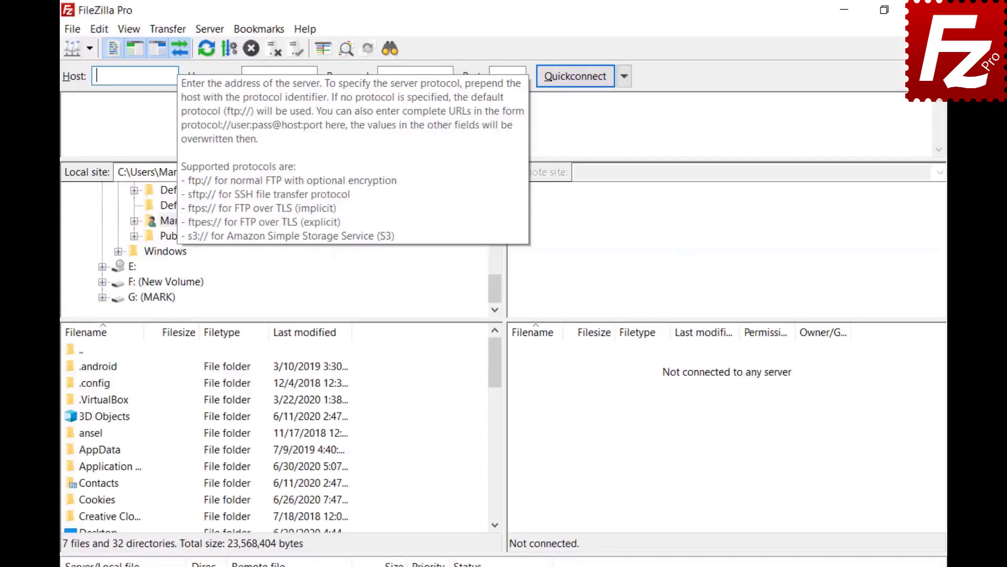
- Quickconnect to 40.121.111.78 with the pasted login details, then relaunch FileZilla Pro from the desktop
{"action": "type", "text": "40.121.111.78"}
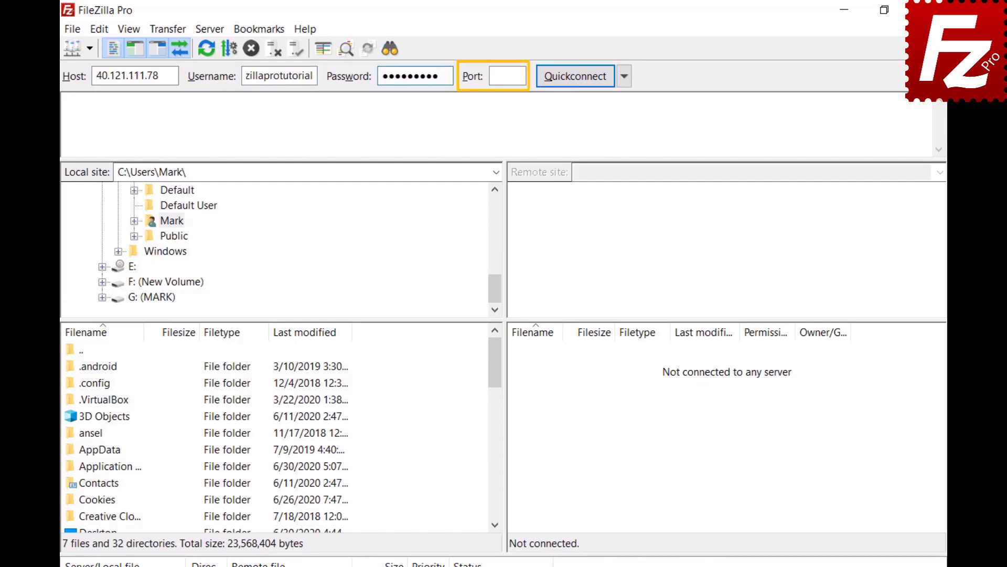
{"action": "left_click", "coordinate": [575, 76]}
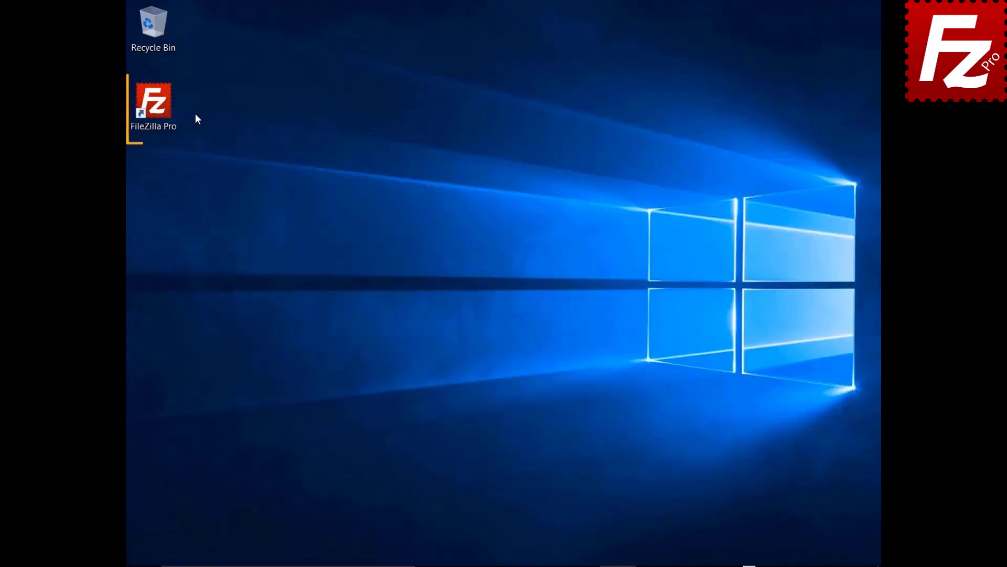
{"action": "double_click", "coordinate": [160, 109]}
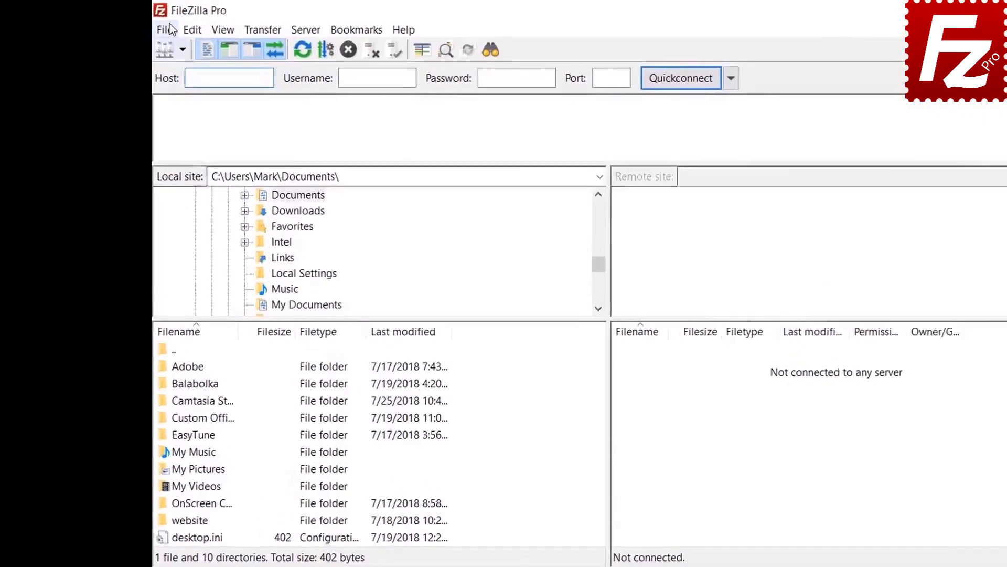
- Look over the Site Manager from the File menu, then bring up the Edit menu
{"action": "left_click", "coordinate": [140, 25]}
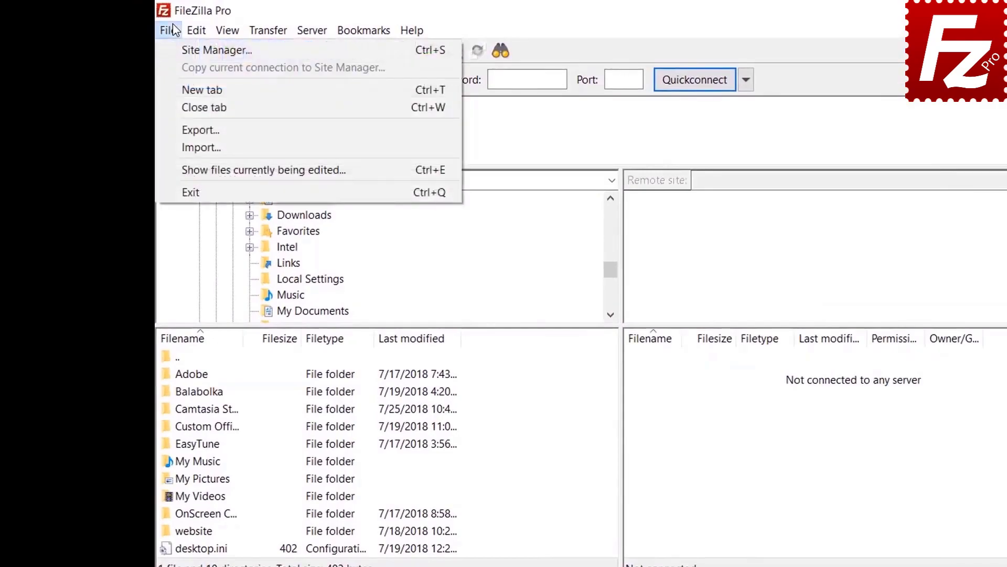
{"action": "left_click", "coordinate": [177, 50]}
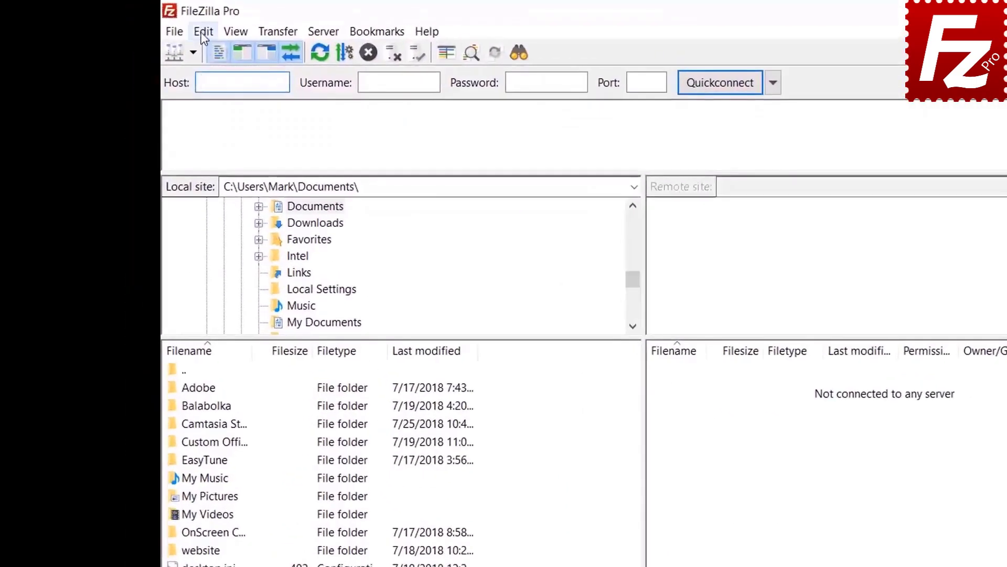
{"action": "left_click", "coordinate": [161, 25]}
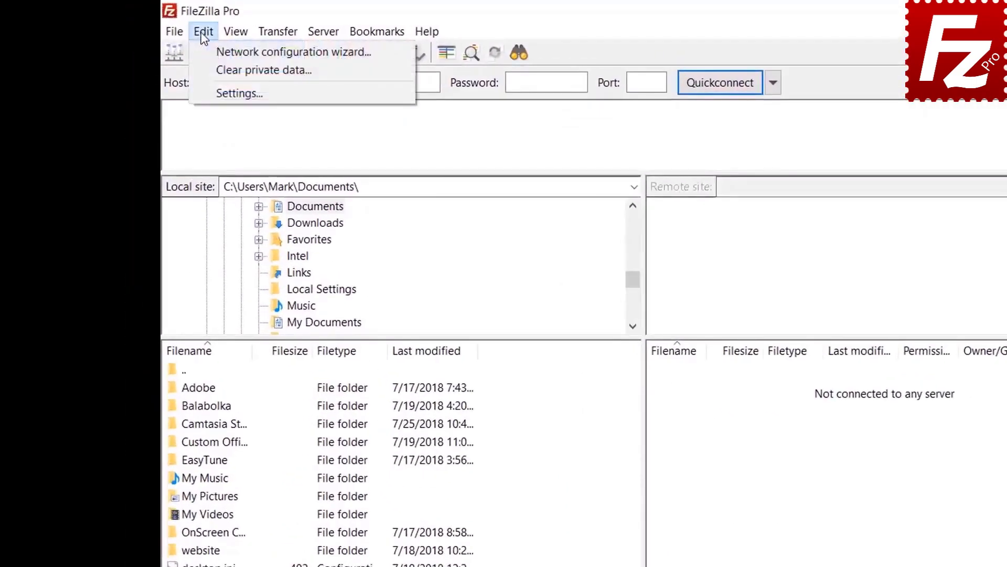
- In the Passwords settings, protect saved passwords with a master password, entered and repeated
{"action": "left_click", "coordinate": [212, 92]}
{"action": "left_click", "coordinate": [388, 423]}
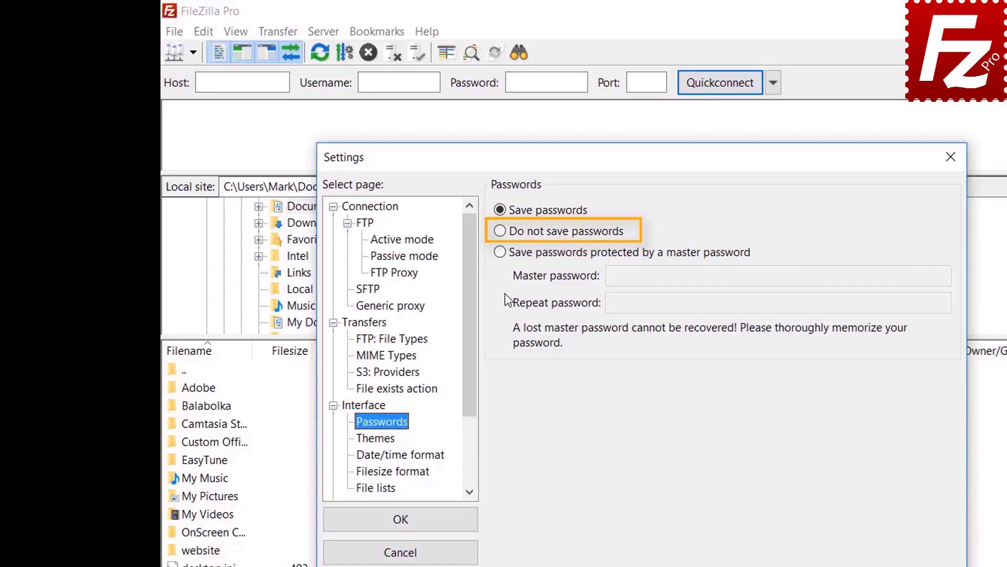
{"action": "left_click", "coordinate": [501, 253]}
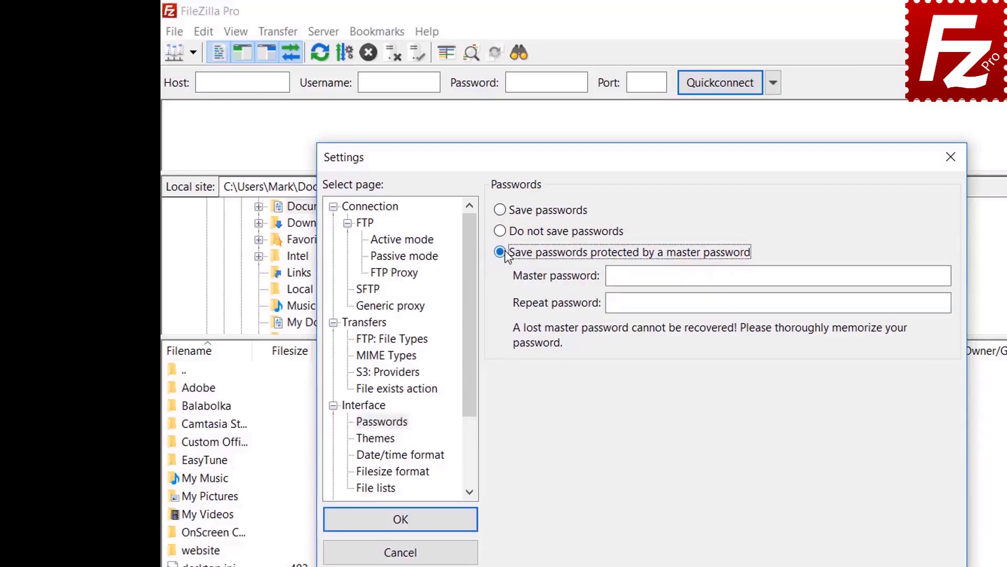
{"action": "left_click", "coordinate": [822, 275]}
{"action": "type", "text": "•••••••"}
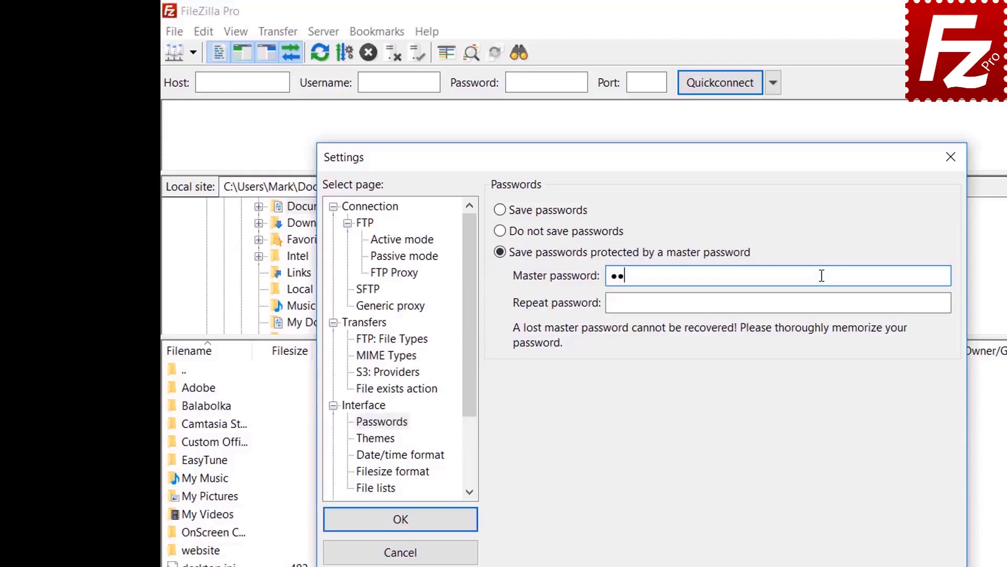
{"action": "type", "text": "•••"}
{"action": "left_click", "coordinate": [800, 307]}
{"action": "type", "text": "••••••••"}
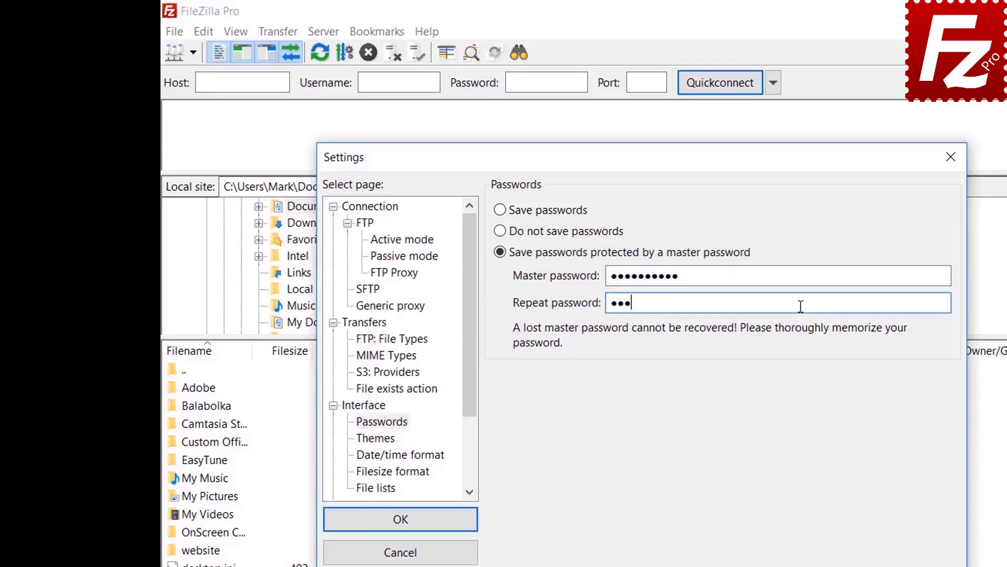
{"action": "type", "text": "••"}
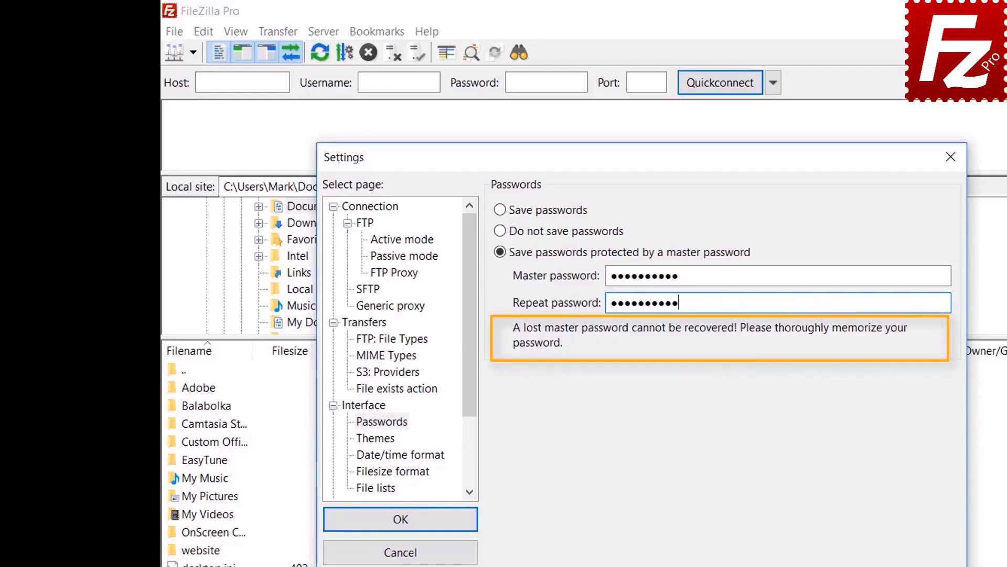
{"action": "left_click", "coordinate": [402, 520]}
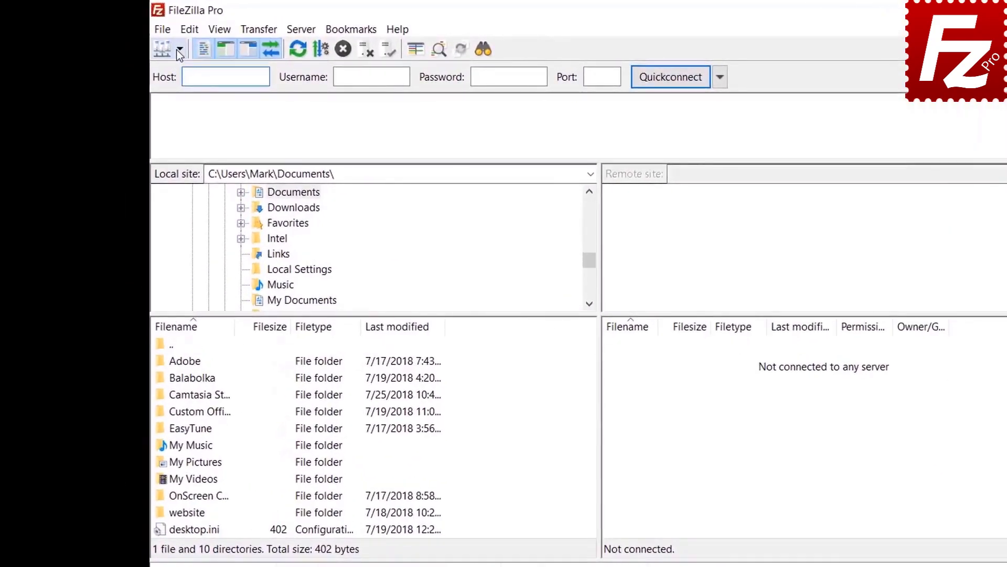
{"action": "left_click", "coordinate": [180, 50]}
- Connect to the FTP Tutorial site, unlocking its stored password with the master password
{"action": "left_click", "coordinate": [179, 71]}
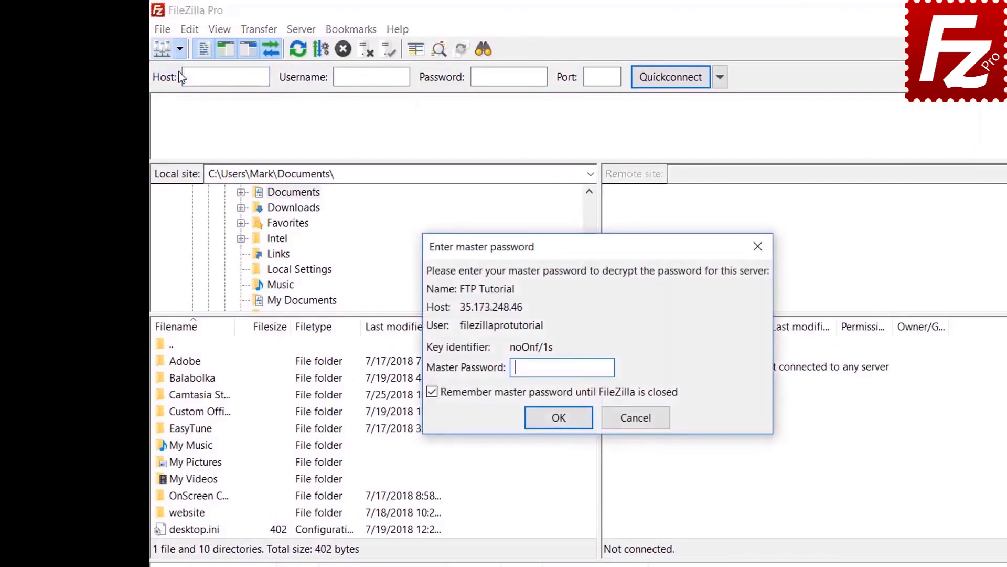
{"action": "type", "text": "******"}
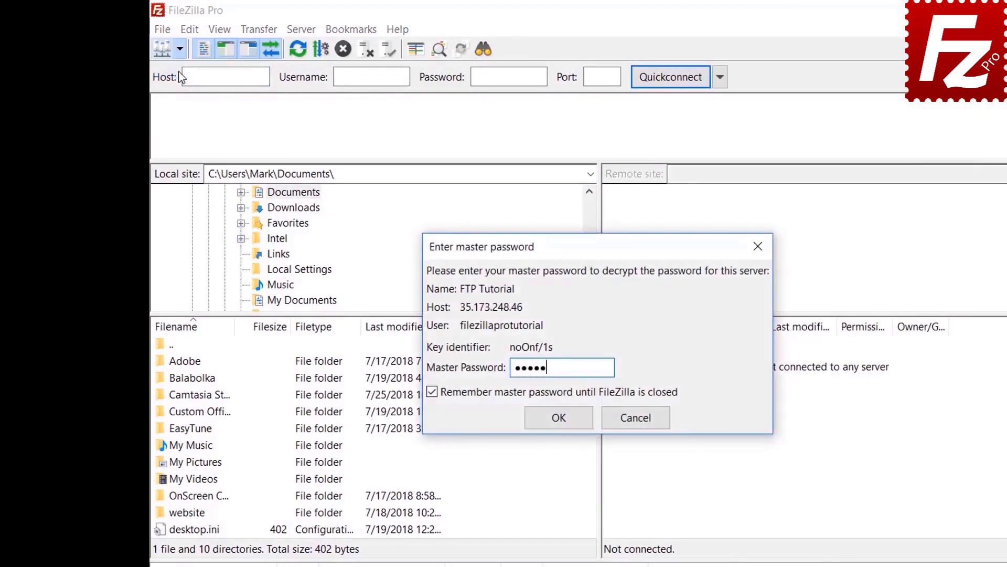
{"action": "type", "text": "****"}
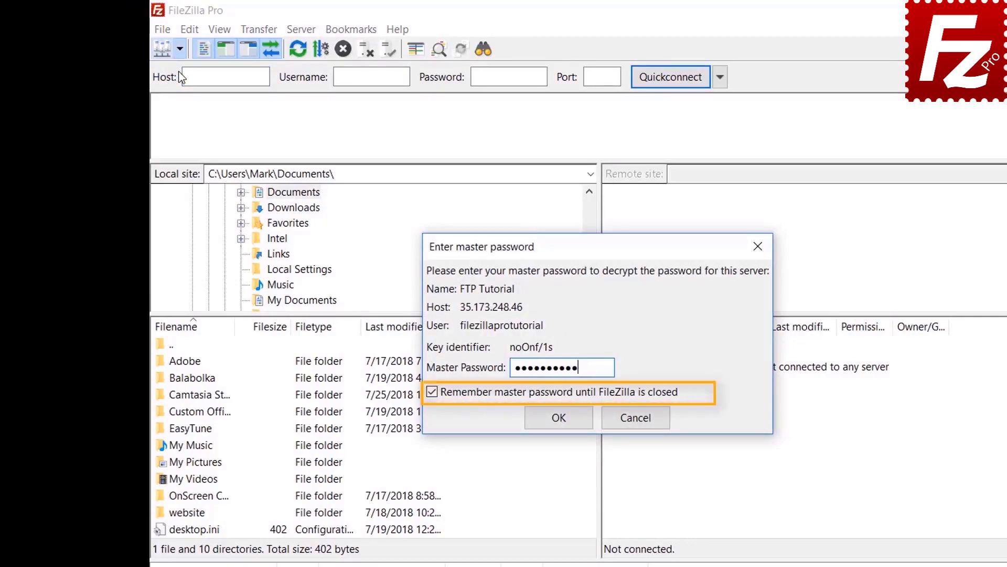
{"action": "left_click", "coordinate": [560, 419]}
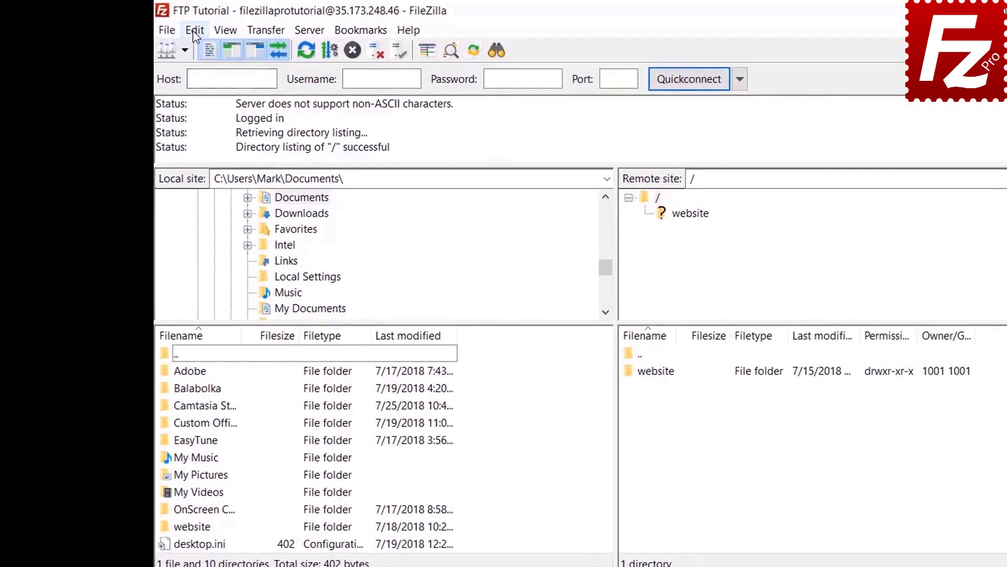
{"action": "left_click", "coordinate": [159, 27]}
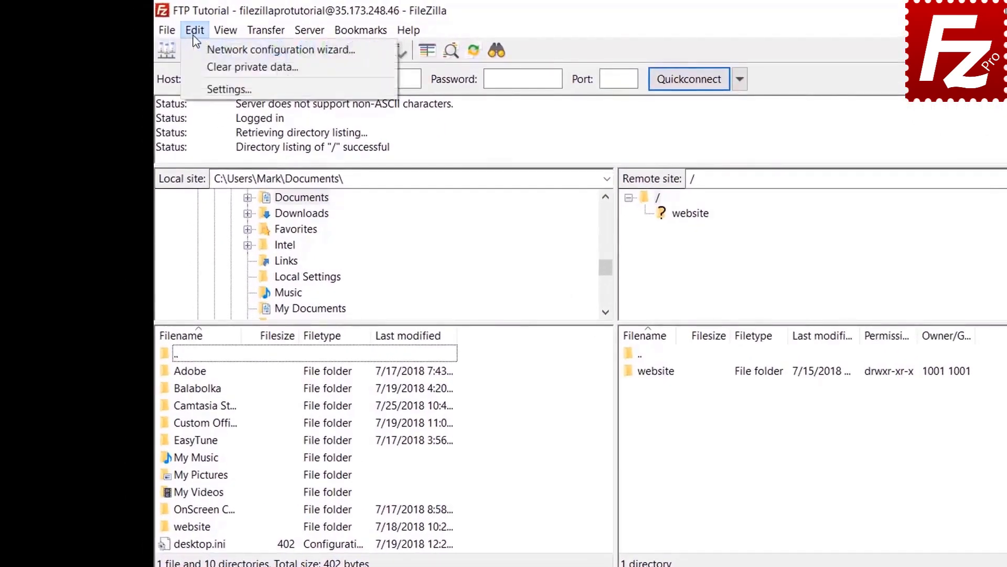
{"action": "left_click", "coordinate": [199, 88]}
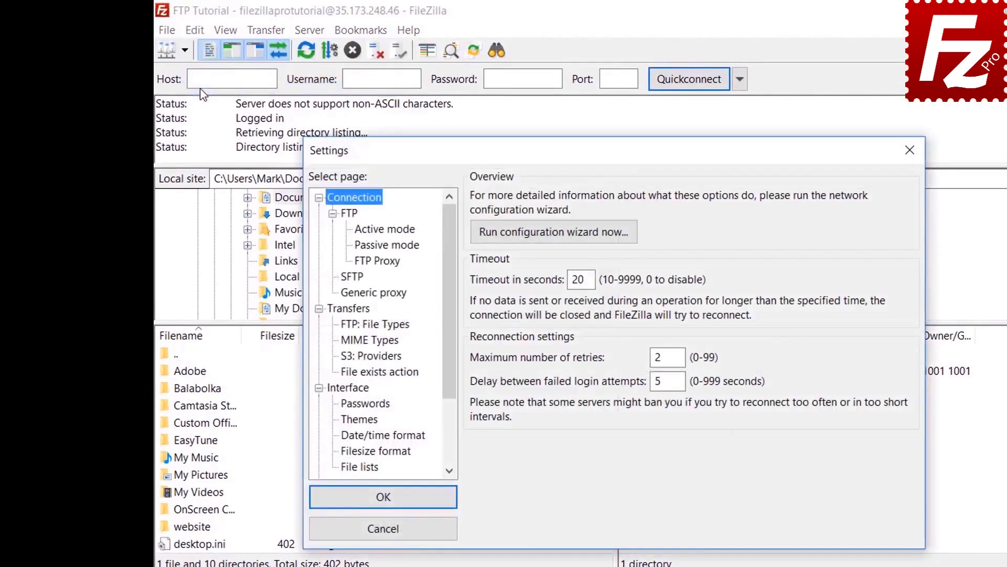
{"action": "left_click", "coordinate": [366, 404]}
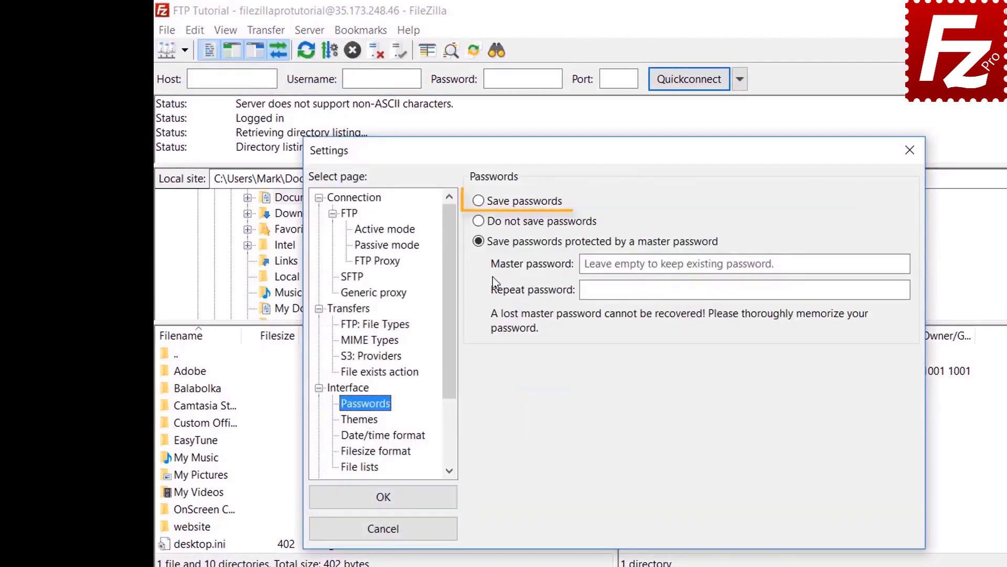
{"action": "left_click", "coordinate": [482, 207]}
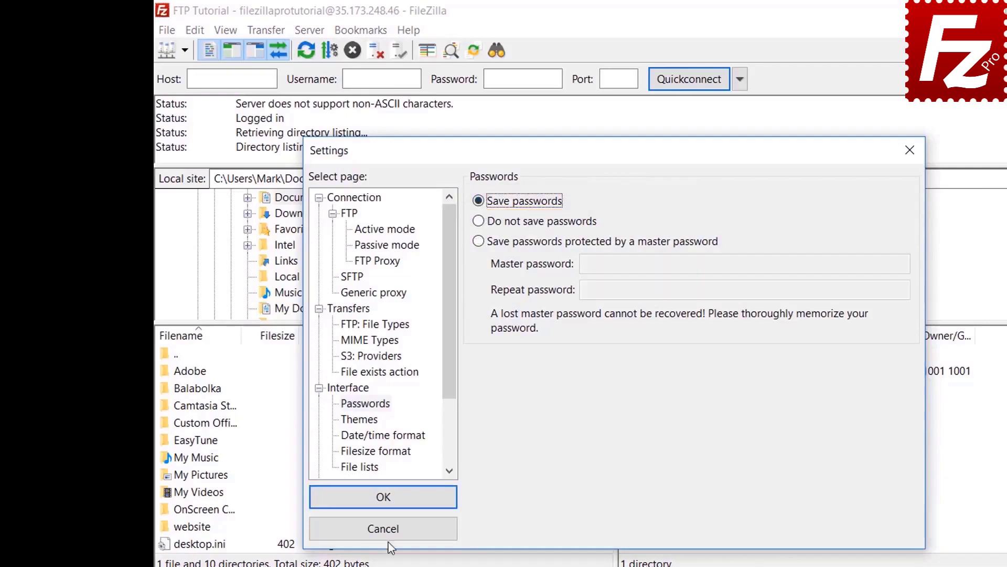
{"action": "left_click", "coordinate": [396, 506]}
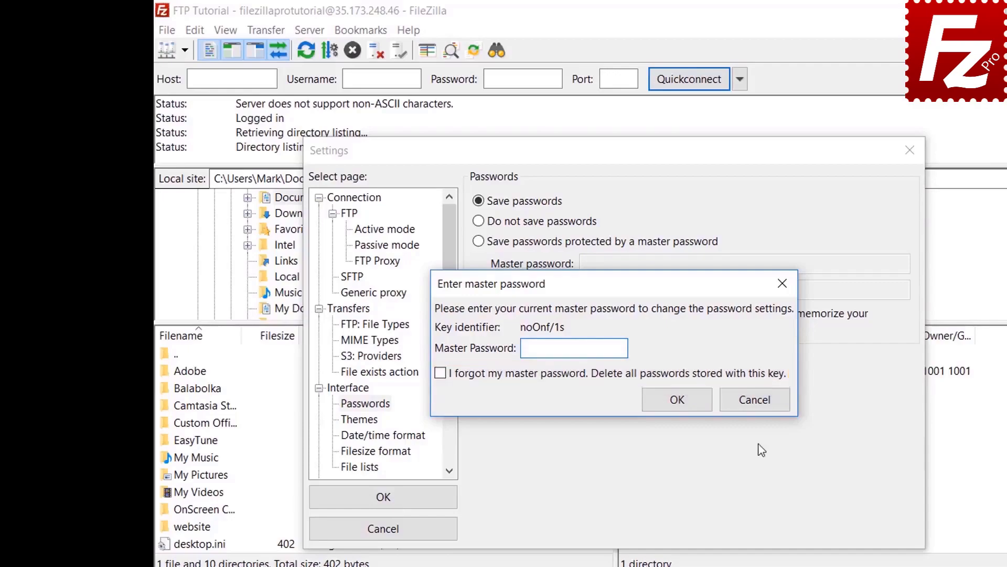
{"action": "left_click", "coordinate": [761, 408]}
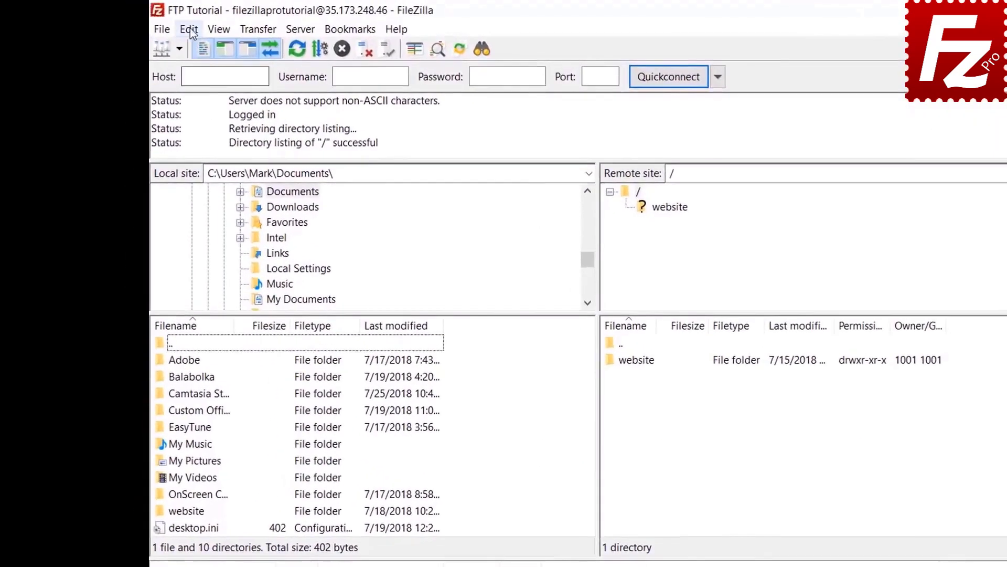
- Clear the Quickconnect history and reconnect information with Edit > Clear private data
{"action": "left_click", "coordinate": [195, 31]}
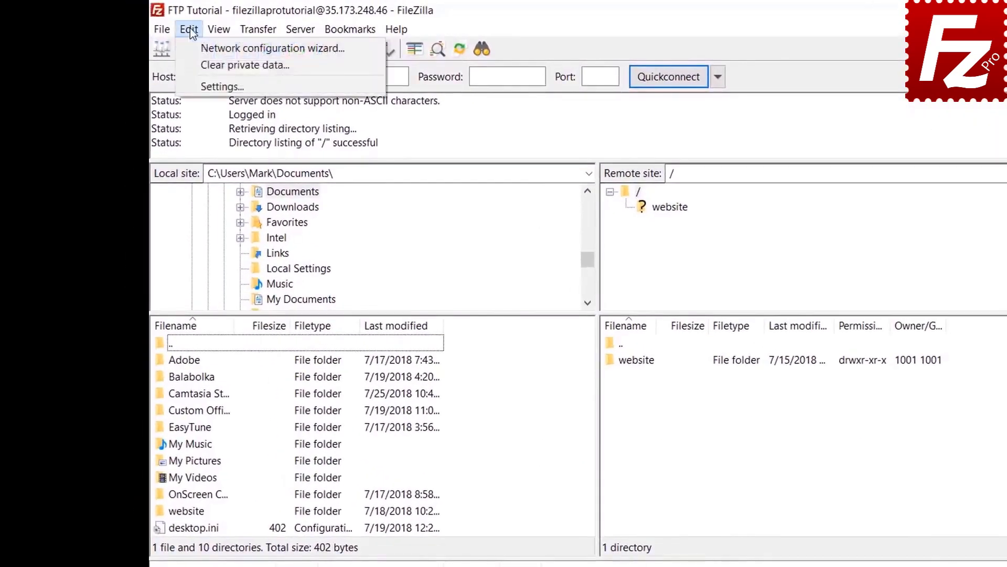
{"action": "left_click", "coordinate": [194, 64]}
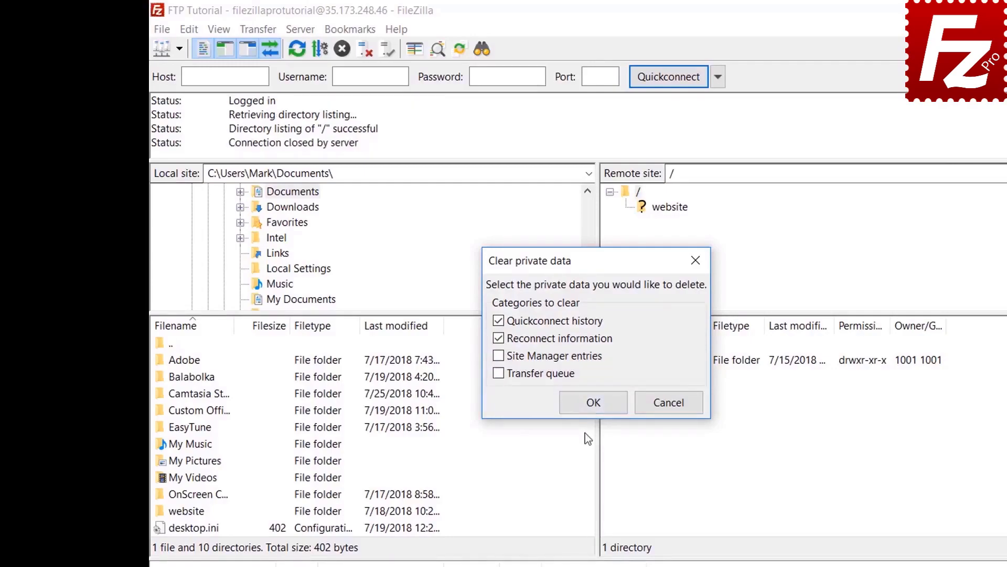
{"action": "left_click", "coordinate": [594, 403]}
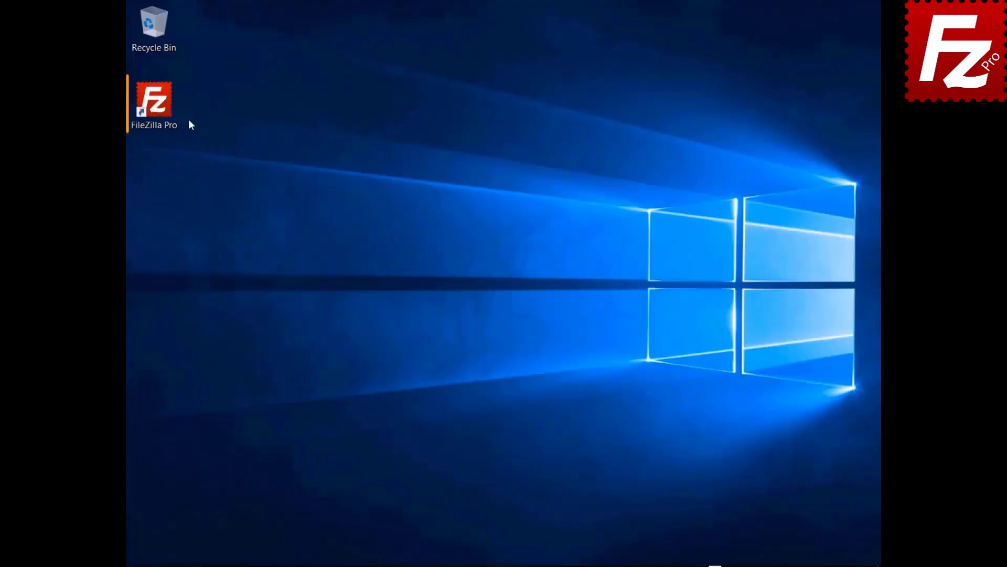
- Relaunch FileZilla Pro, connect to the FTP Tutorial site, and start a remote file search
{"action": "double_click", "coordinate": [160, 111]}
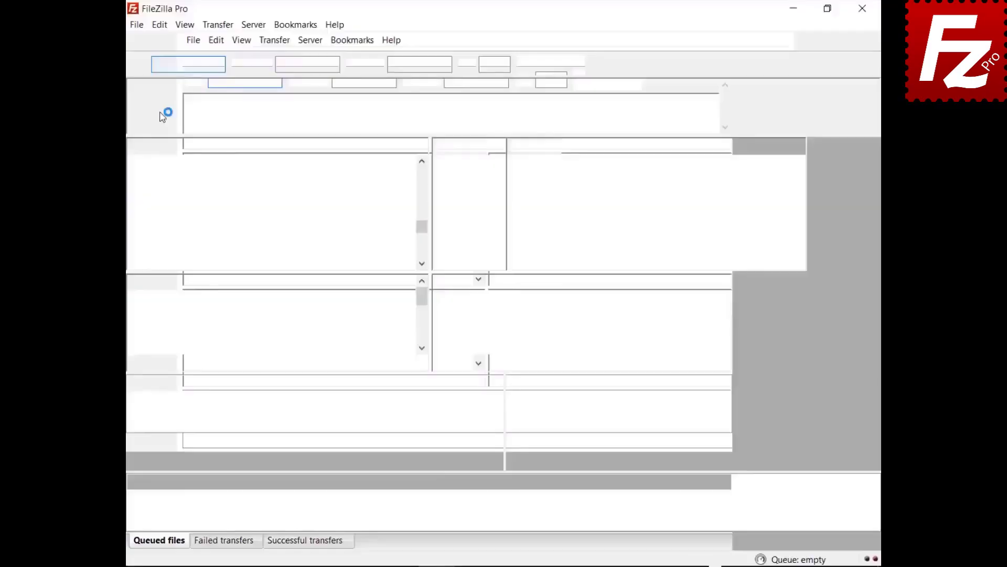
{"action": "left_click", "coordinate": [151, 41]}
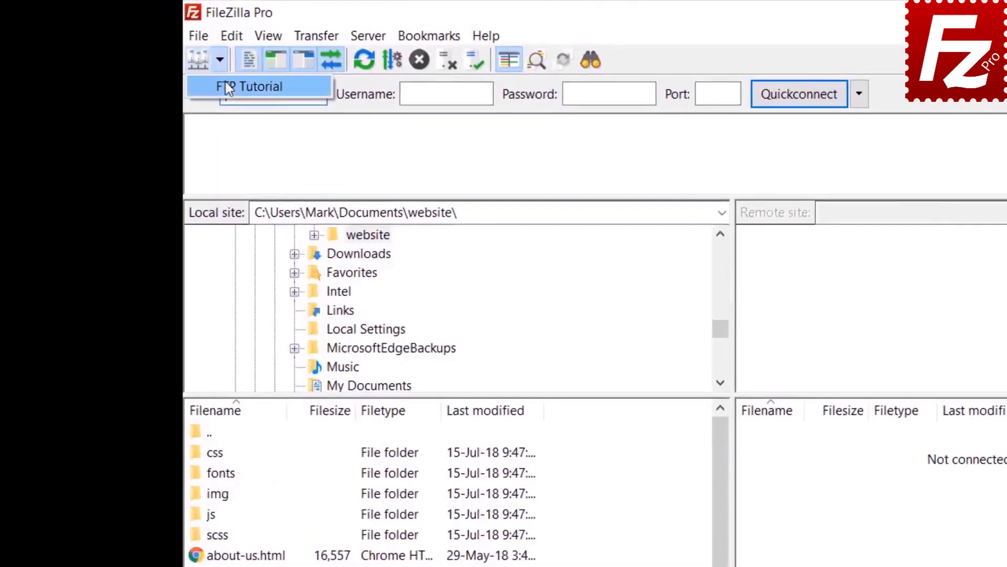
{"action": "left_click", "coordinate": [227, 88]}
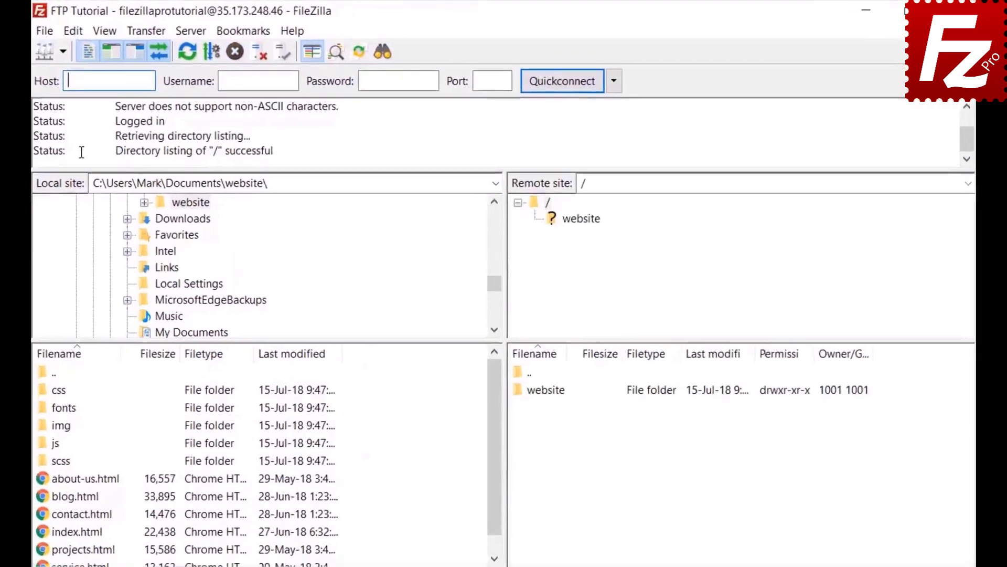
{"action": "left_click", "coordinate": [379, 52]}
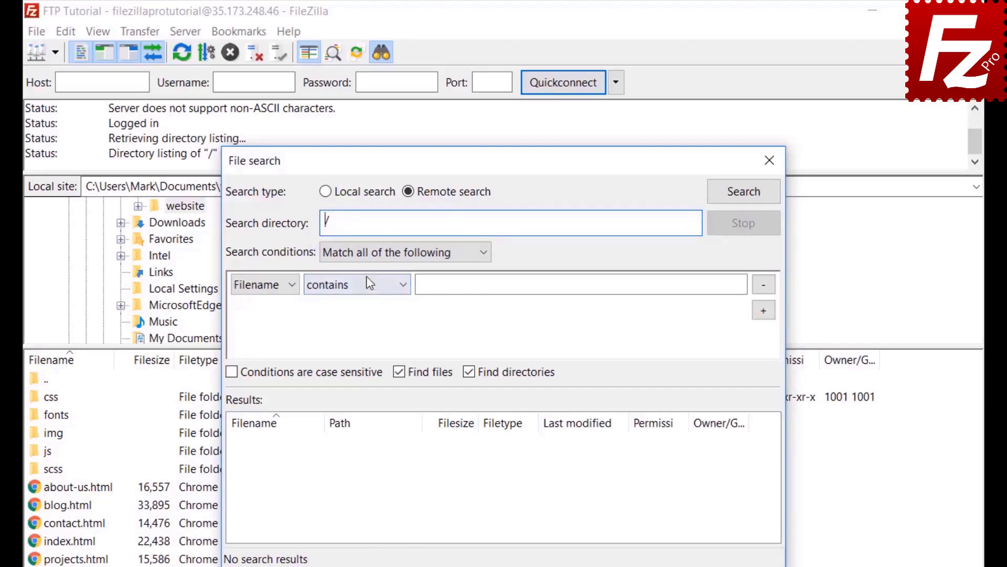
- Set the first search condition to Filename contains .jpg, matching all conditions
{"action": "left_click", "coordinate": [369, 253]}
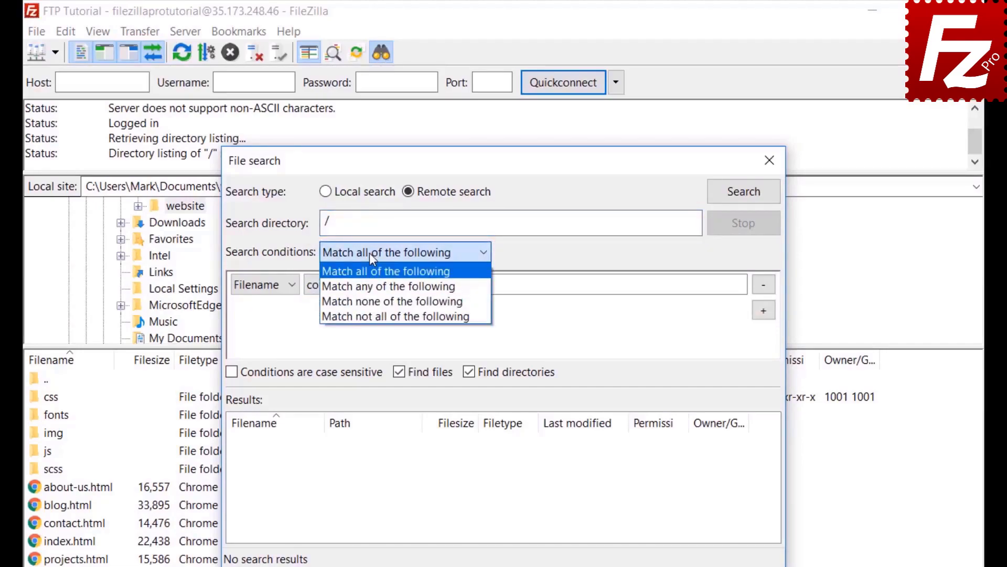
{"action": "left_click", "coordinate": [369, 253]}
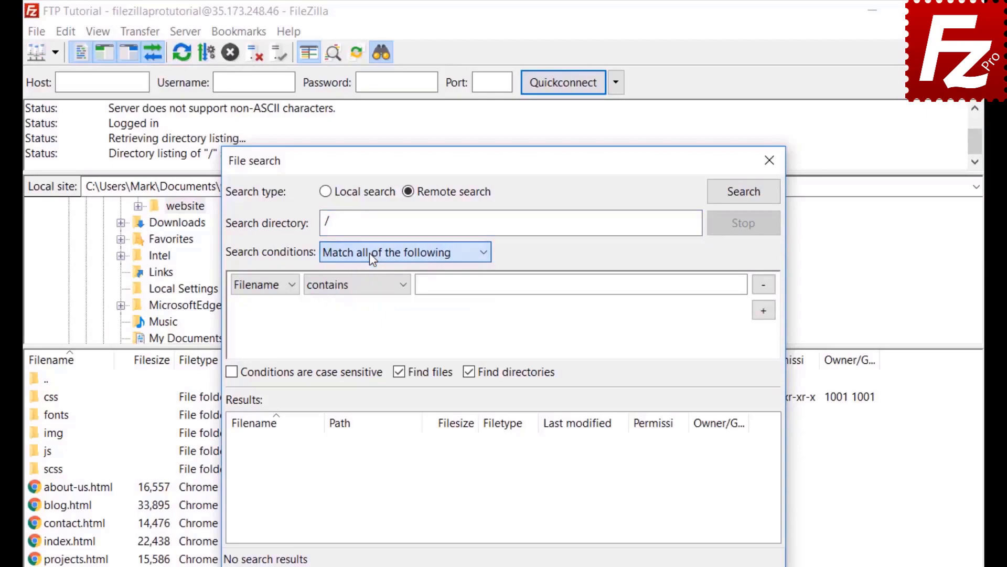
{"action": "left_click", "coordinate": [258, 287]}
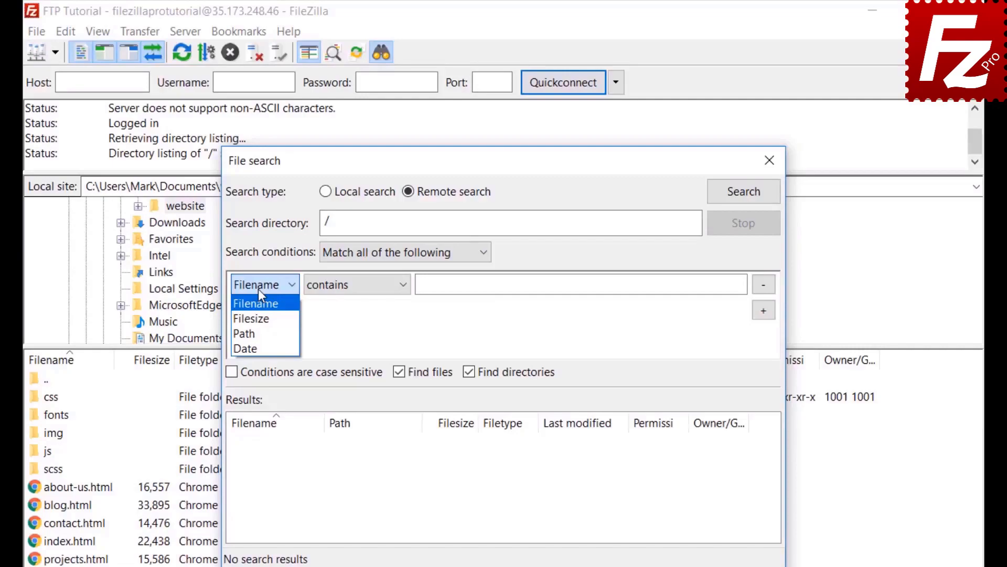
{"action": "left_click", "coordinate": [258, 289]}
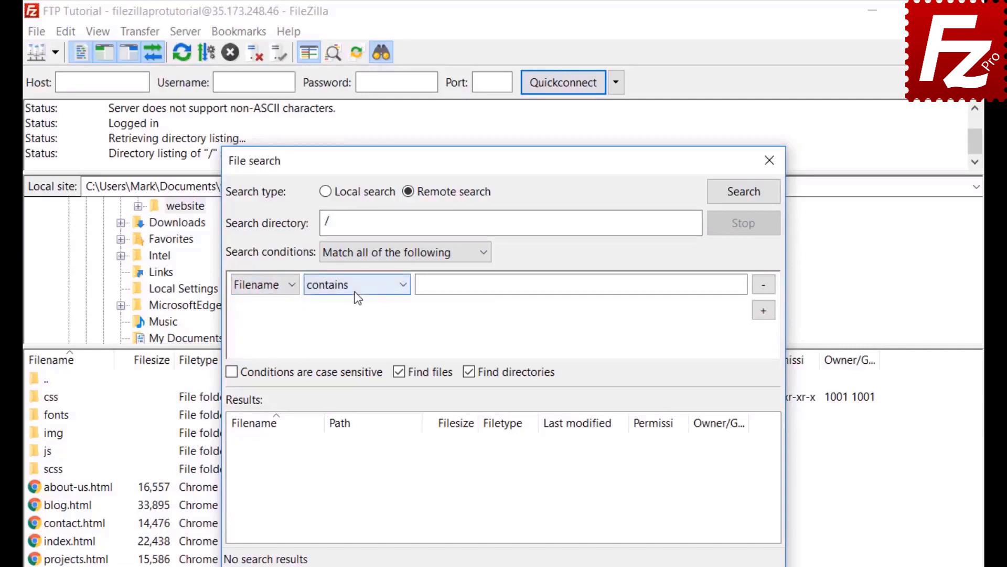
{"action": "left_click", "coordinate": [356, 296]}
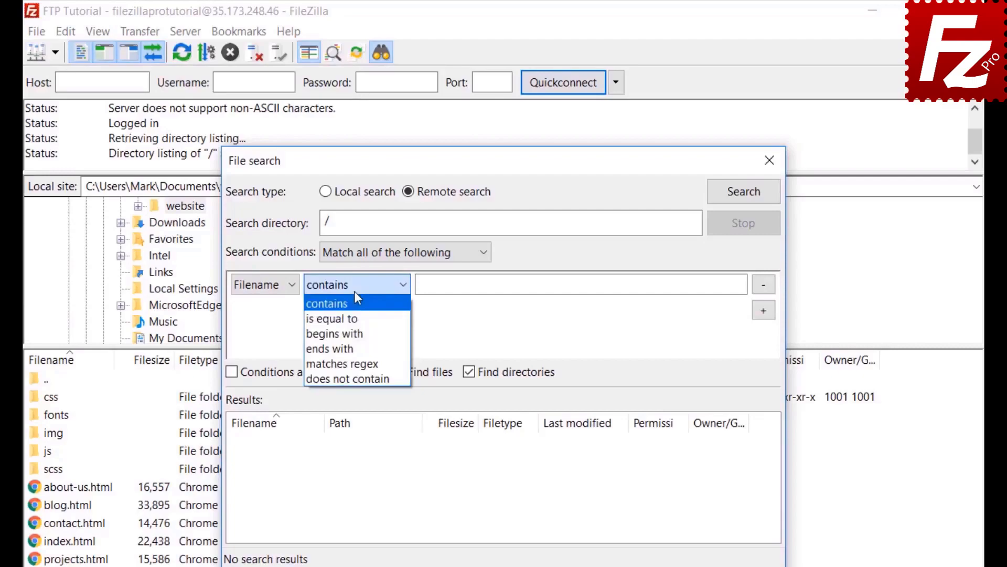
{"action": "left_click", "coordinate": [356, 297]}
{"action": "left_click", "coordinate": [278, 286]}
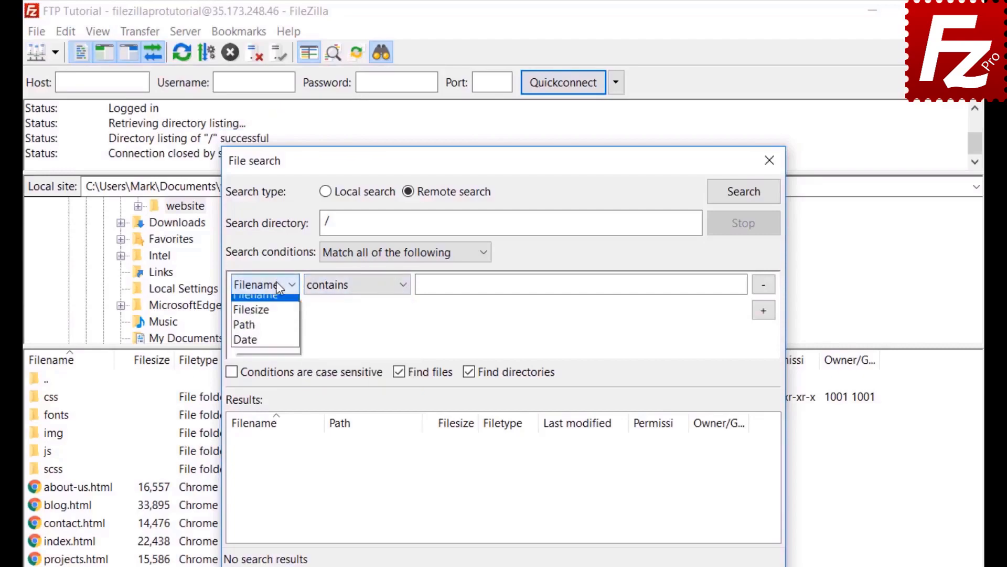
{"action": "left_click", "coordinate": [277, 299]}
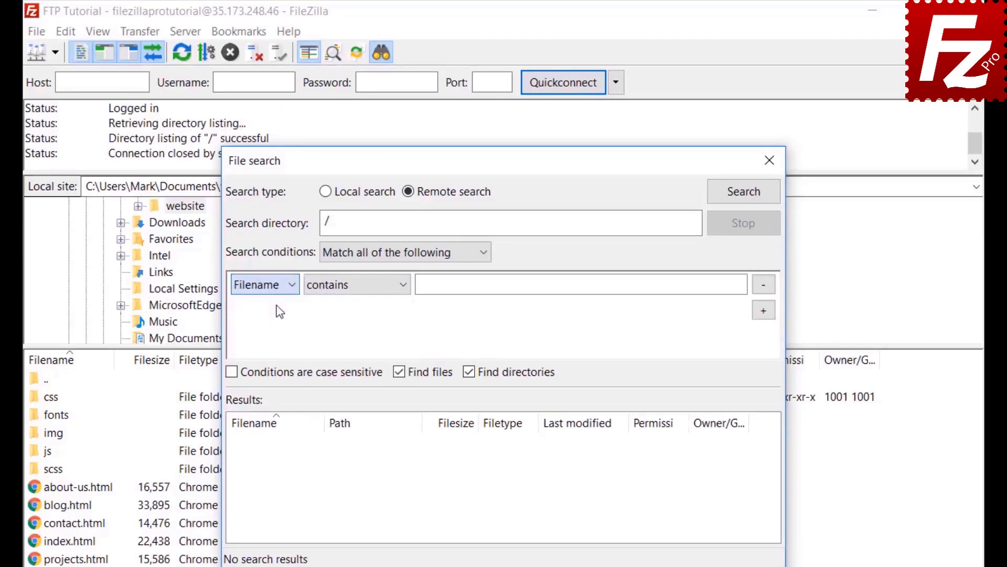
{"action": "left_click", "coordinate": [350, 286]}
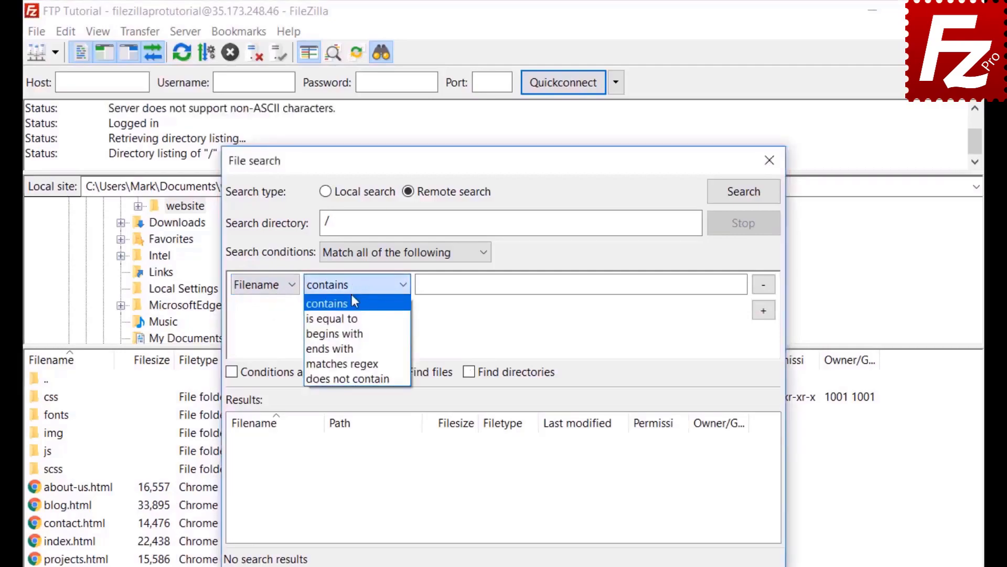
{"action": "left_click", "coordinate": [354, 302]}
{"action": "left_click", "coordinate": [461, 285]}
{"action": "type", "text": ".jpg"}
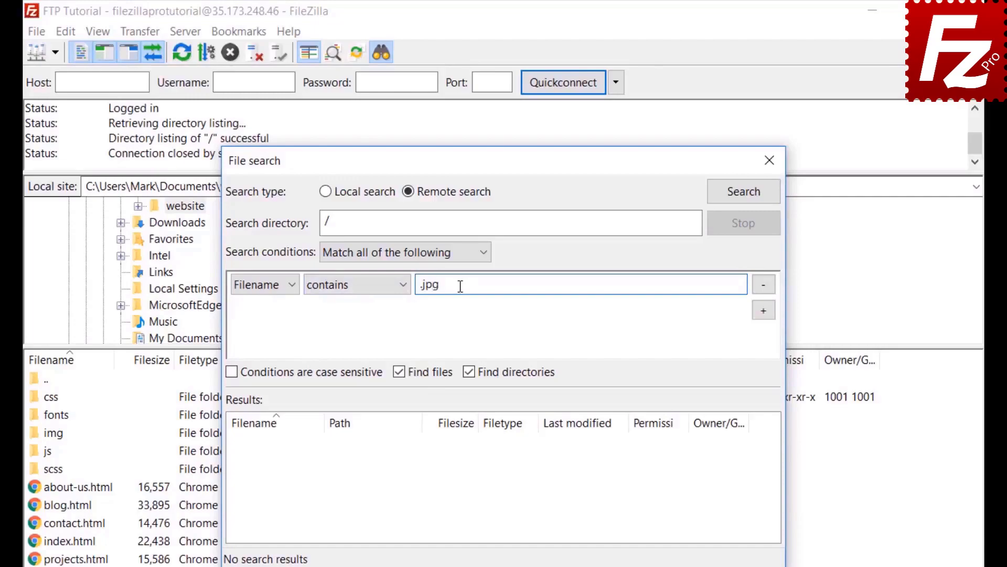
- Add a Filesize greater than 500000 condition, search files only, and move the dialog right
{"action": "left_click", "coordinate": [766, 311]}
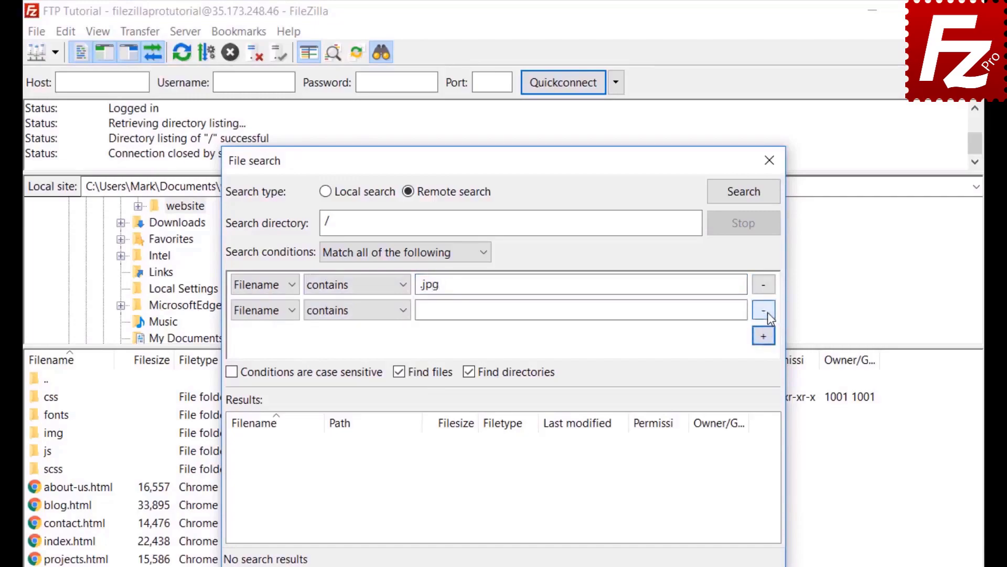
{"action": "left_click", "coordinate": [266, 313]}
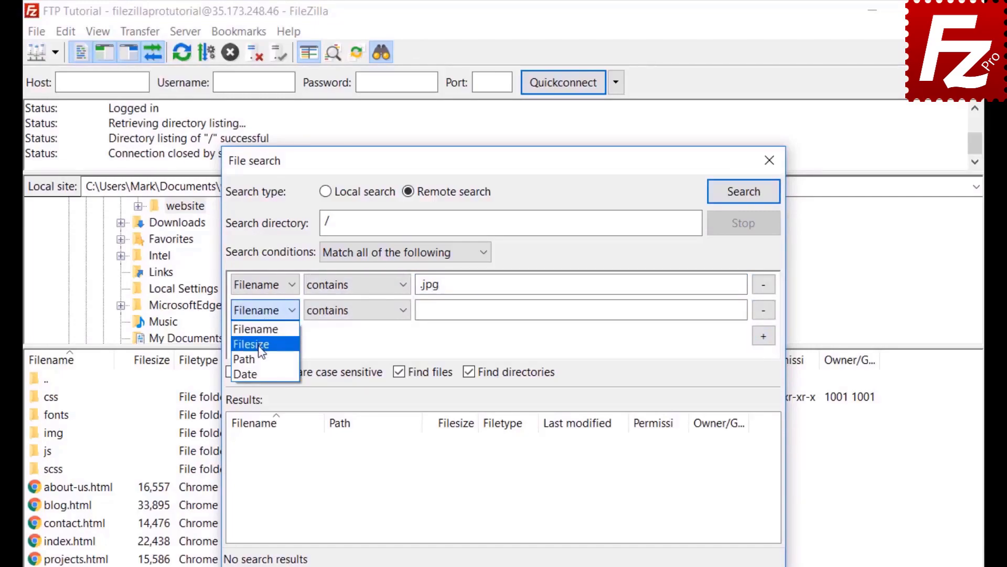
{"action": "left_click", "coordinate": [263, 346]}
{"action": "left_click", "coordinate": [339, 311]}
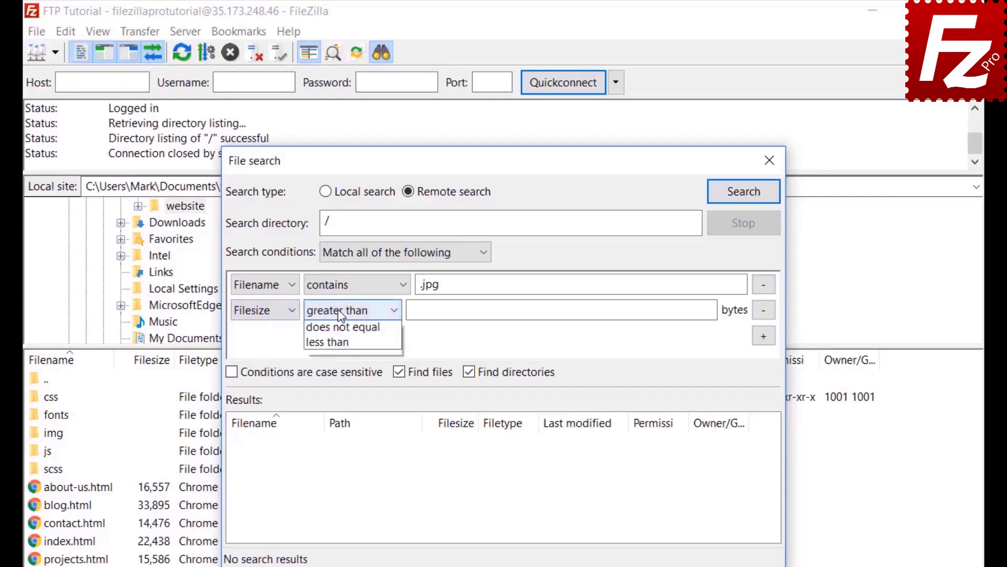
{"action": "left_click", "coordinate": [338, 309]}
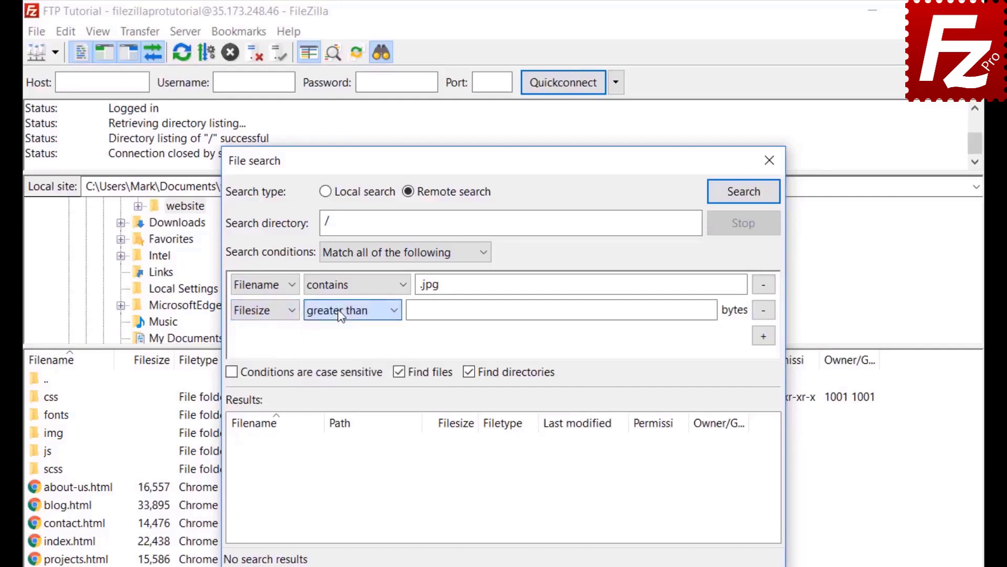
{"action": "left_click", "coordinate": [418, 309]}
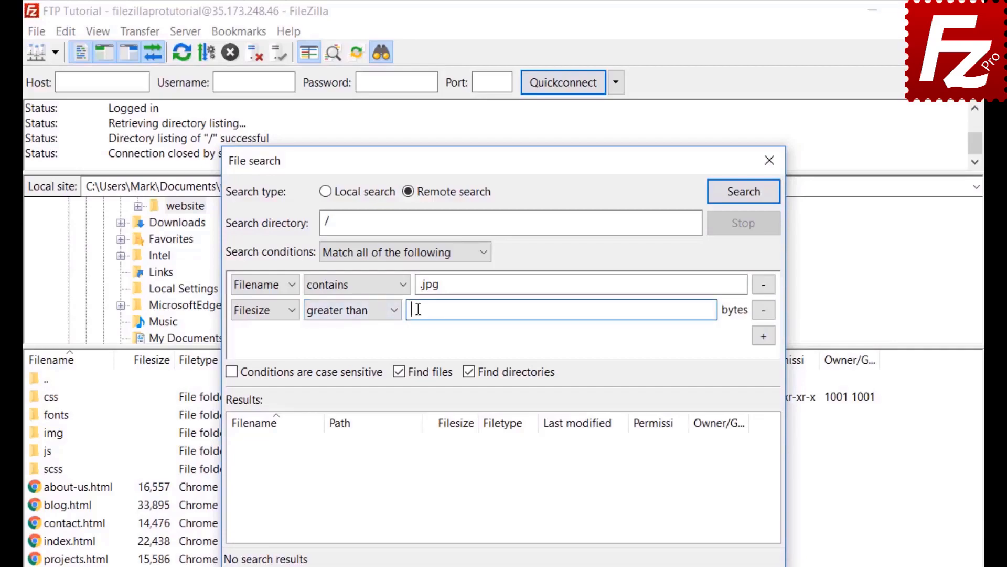
{"action": "type", "text": "500000"}
{"action": "left_click", "coordinate": [470, 373]}
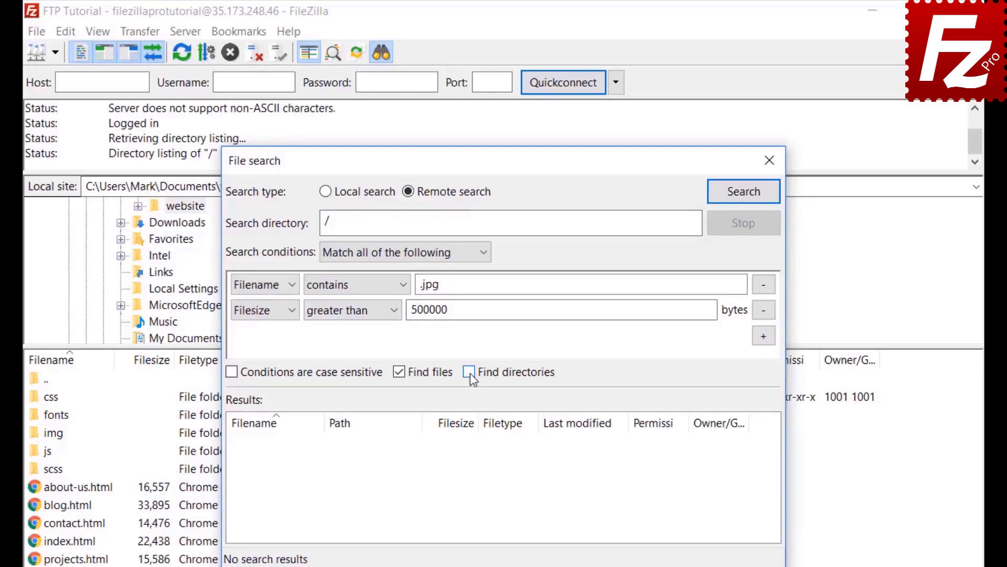
{"action": "left_click_drag", "start_coordinate": [472, 160], "coordinate": [663, 159]}
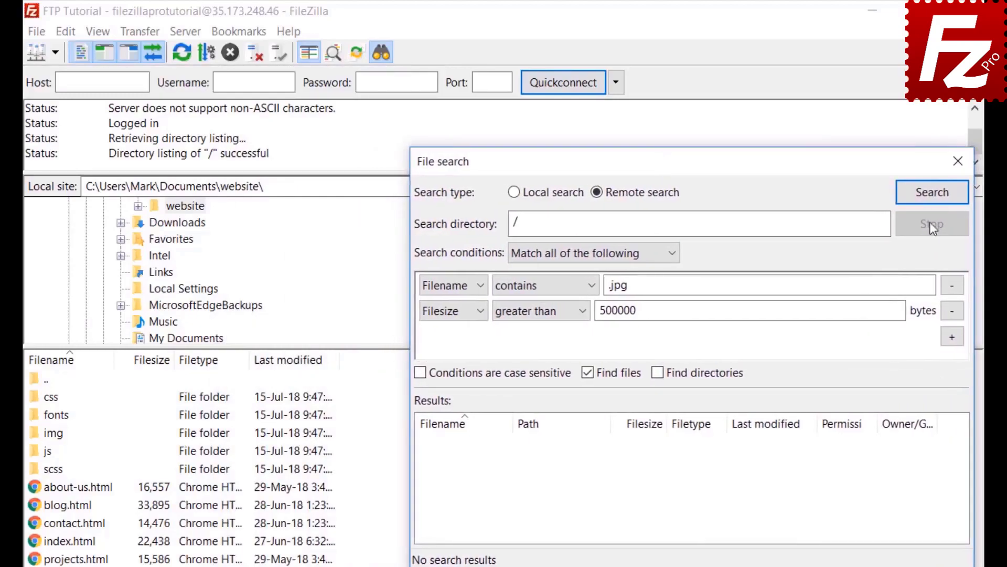
- Run the search and send feature-bg.jpg to download with 'Add files to queue only'
{"action": "left_click", "coordinate": [932, 193]}
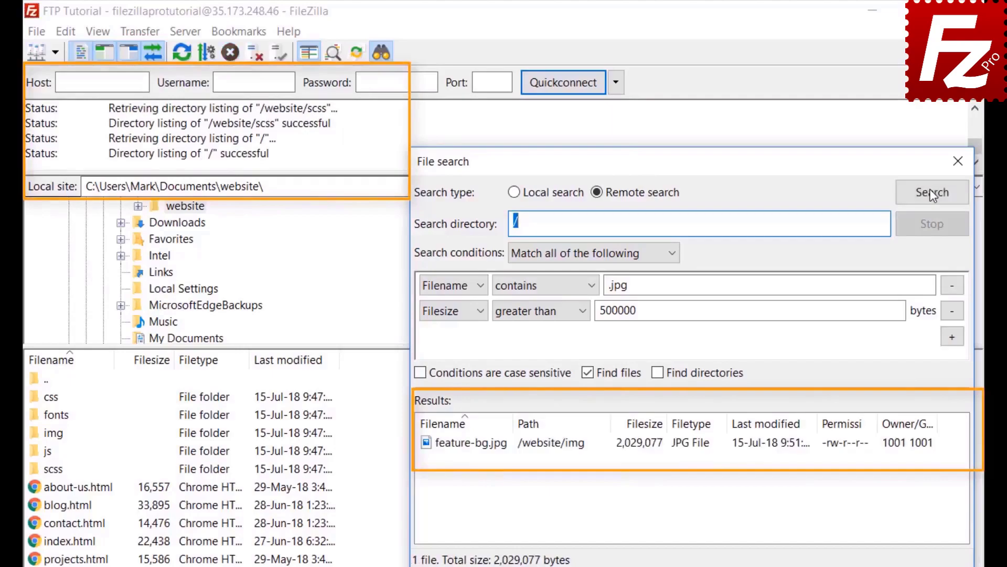
{"action": "left_click", "coordinate": [502, 449]}
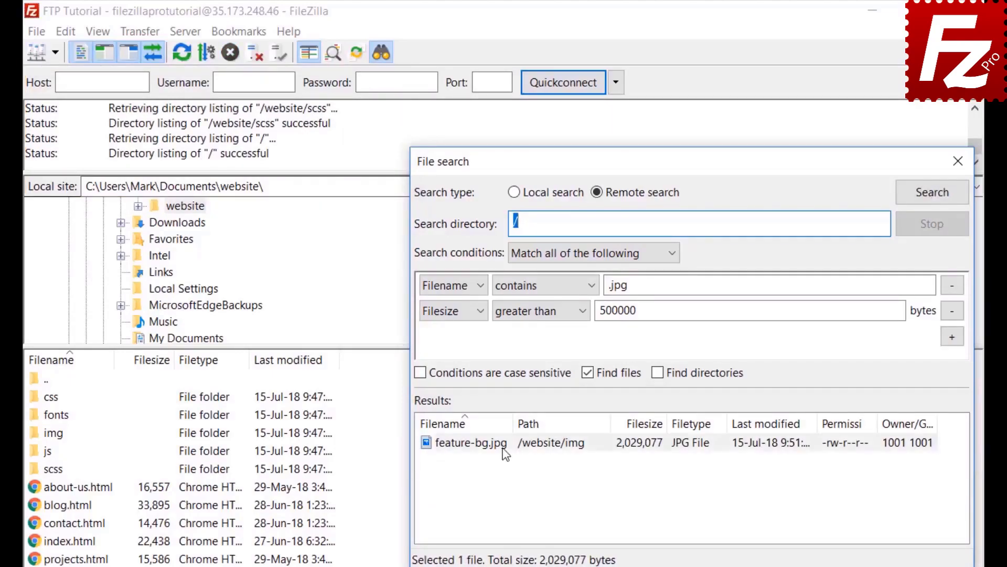
{"action": "right_click", "coordinate": [503, 450]}
{"action": "left_click", "coordinate": [514, 461]}
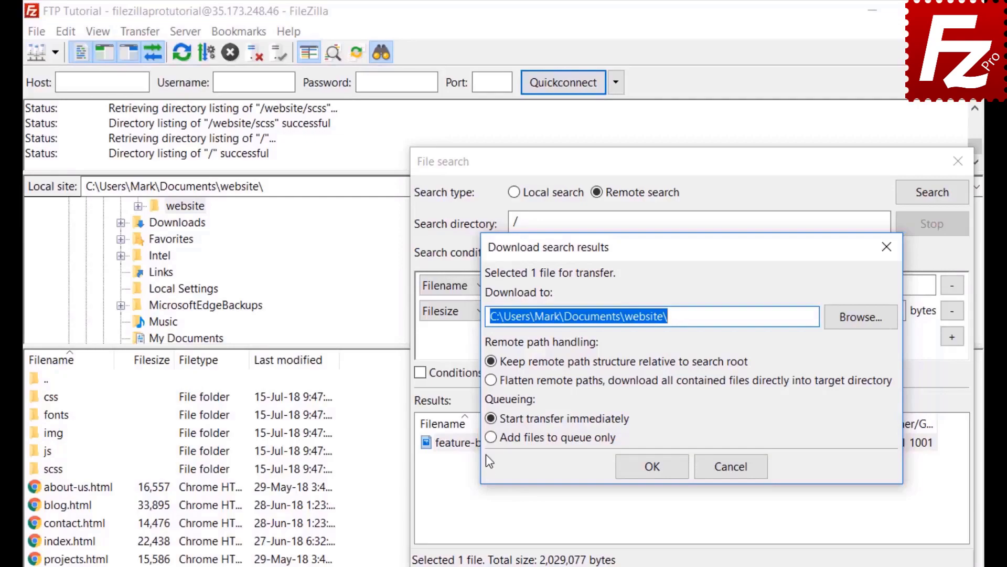
{"action": "left_click", "coordinate": [488, 437]}
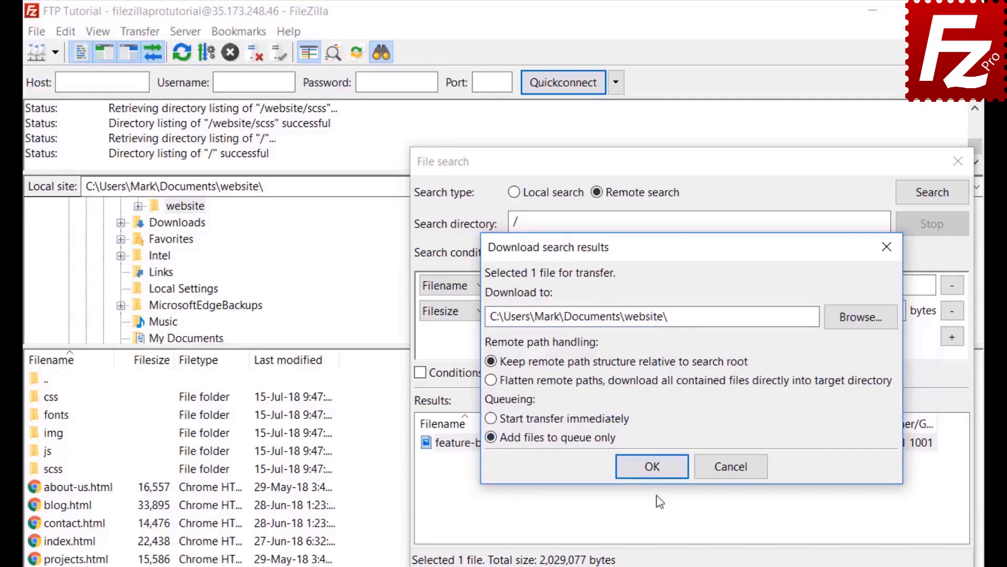
{"action": "left_click", "coordinate": [656, 471]}
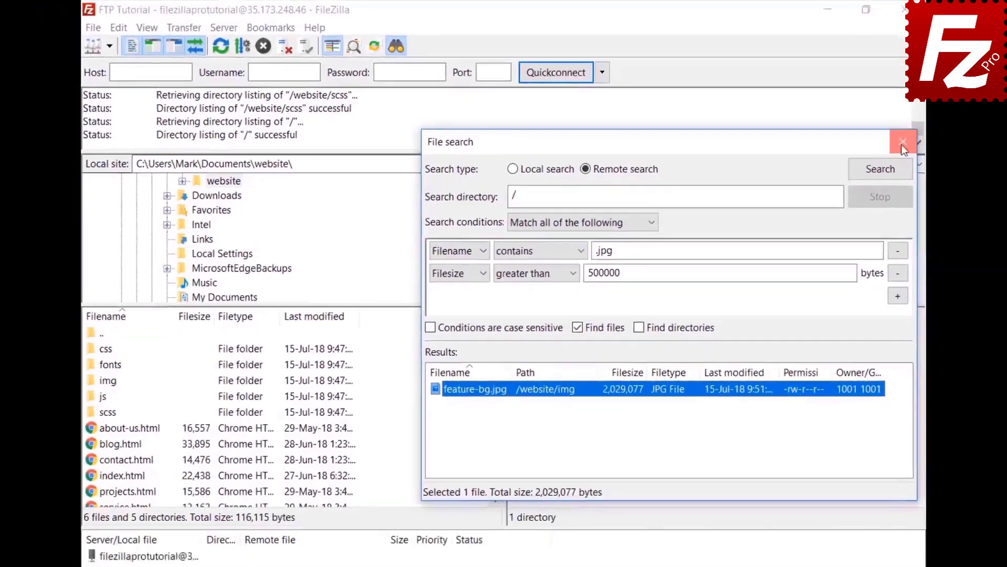
- Close File search, browse the remote pane into /website/css, and open Quick Search with Ctrl+F
{"action": "left_click", "coordinate": [957, 162]}
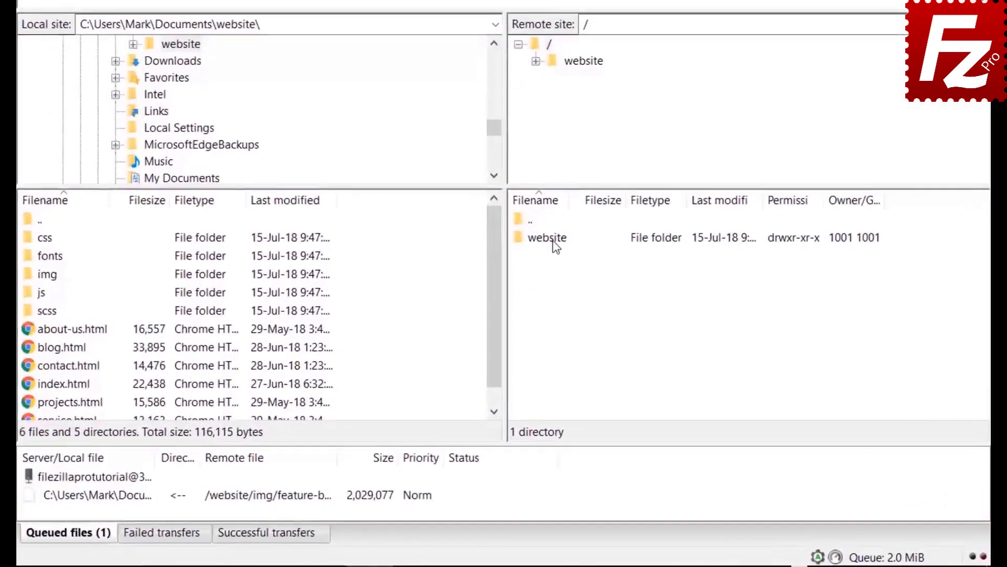
{"action": "double_click", "coordinate": [553, 242]}
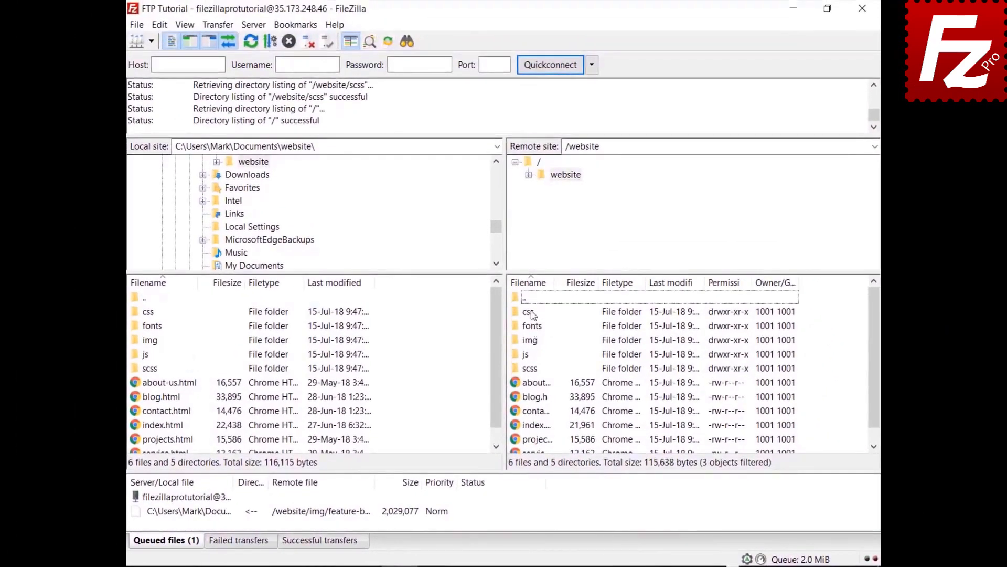
{"action": "double_click", "coordinate": [531, 313]}
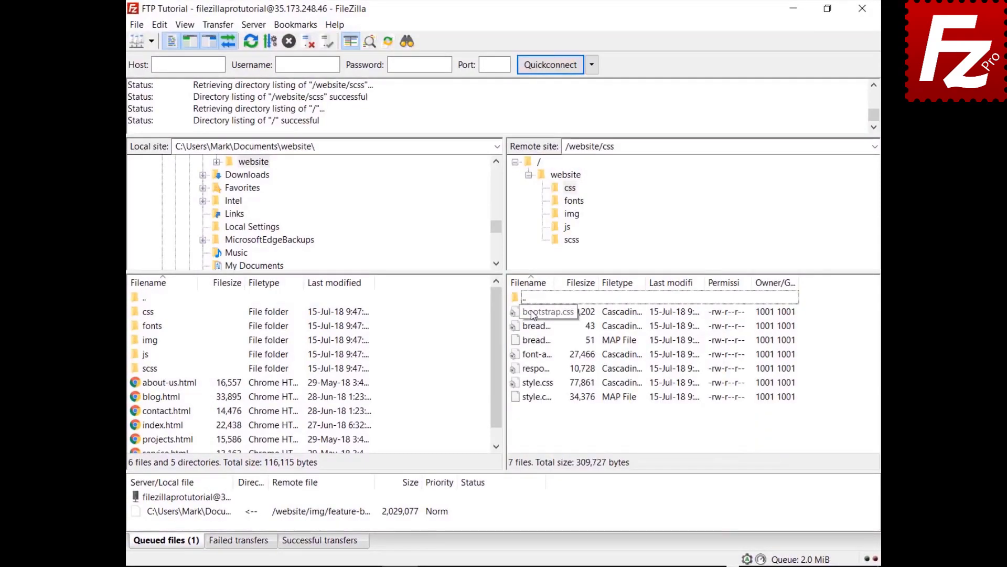
{"action": "left_click", "coordinate": [533, 314]}
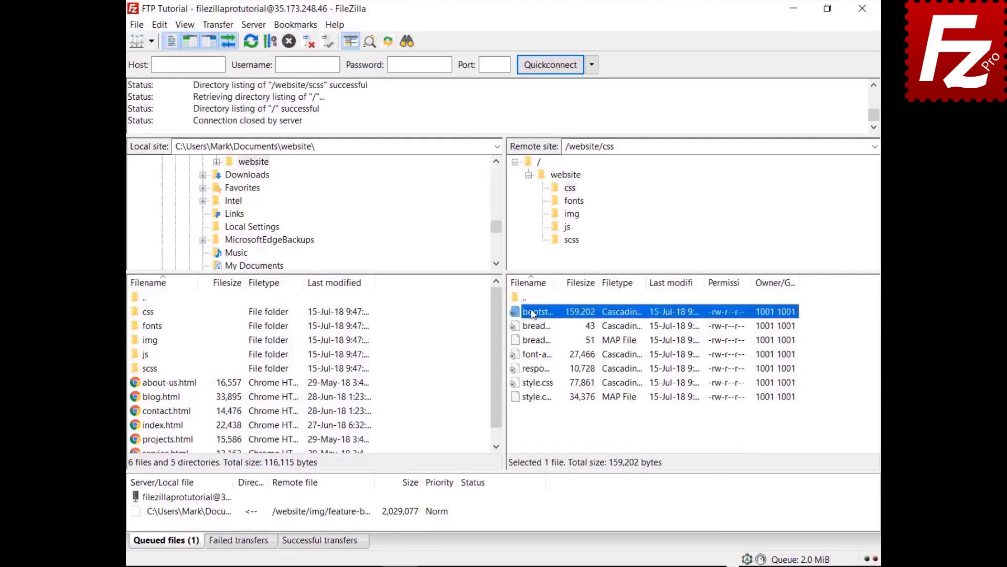
{"action": "key", "text": "Down"}
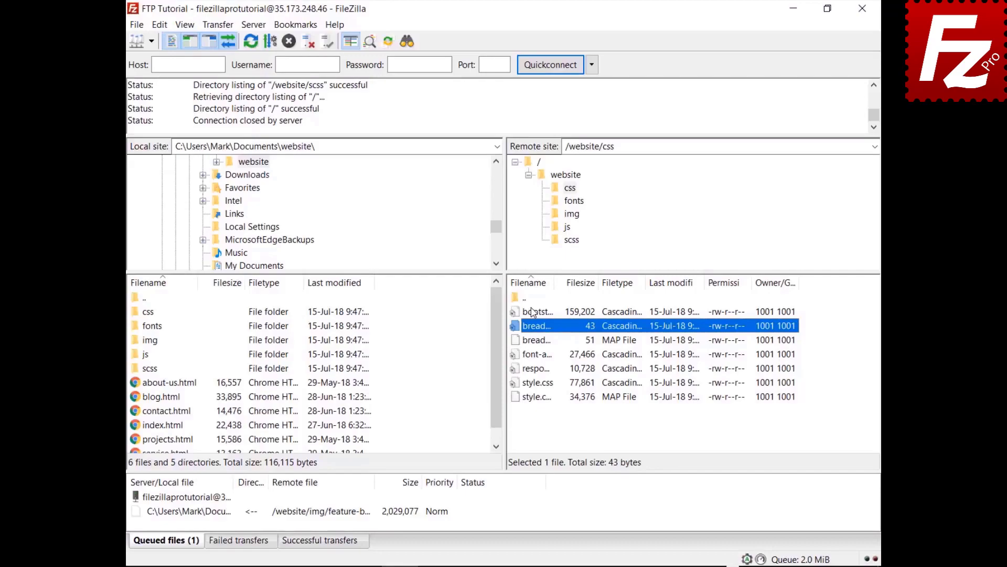
{"action": "key", "text": "ctrl+f"}
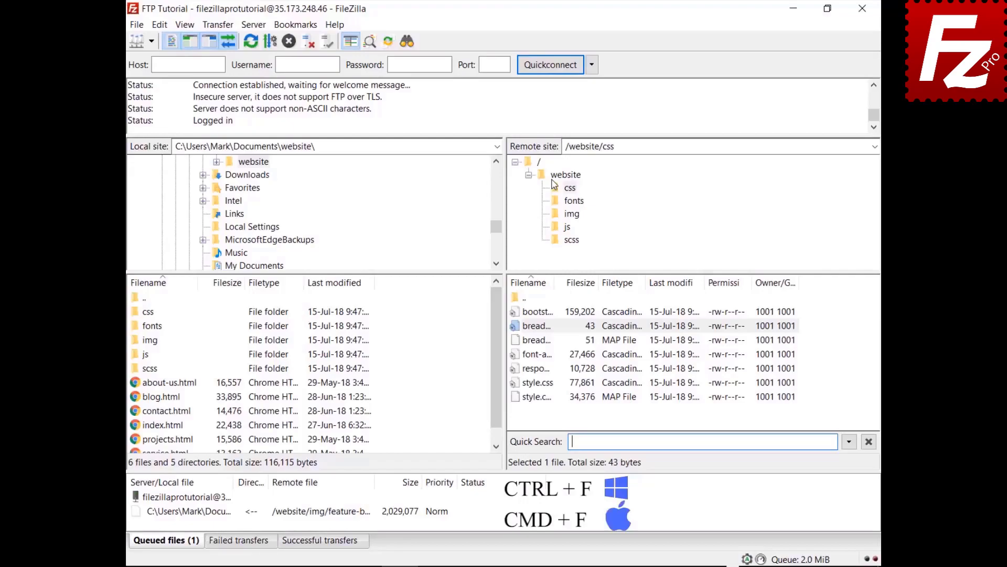
- Quick-search 'style' with Invert Filter to show non-matching css files, then relaunch FileZilla Pro
{"action": "type", "text": "styl"}
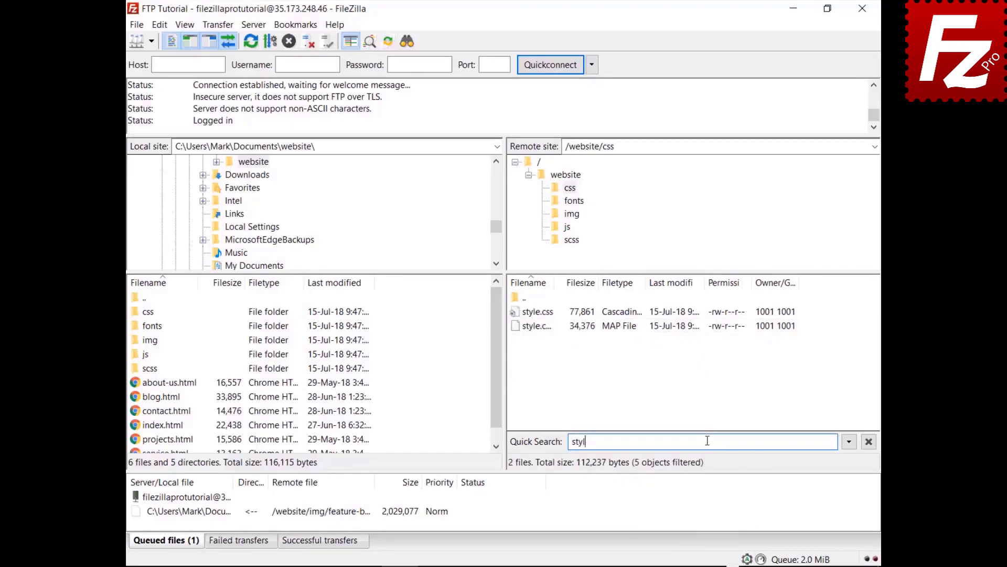
{"action": "type", "text": "e"}
{"action": "left_click", "coordinate": [849, 444]}
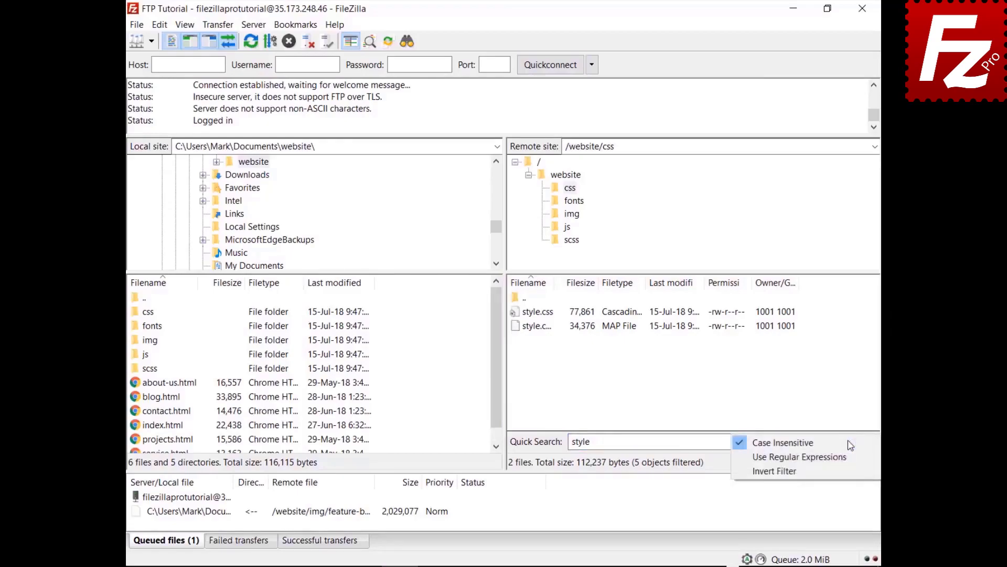
{"action": "left_click", "coordinate": [846, 471]}
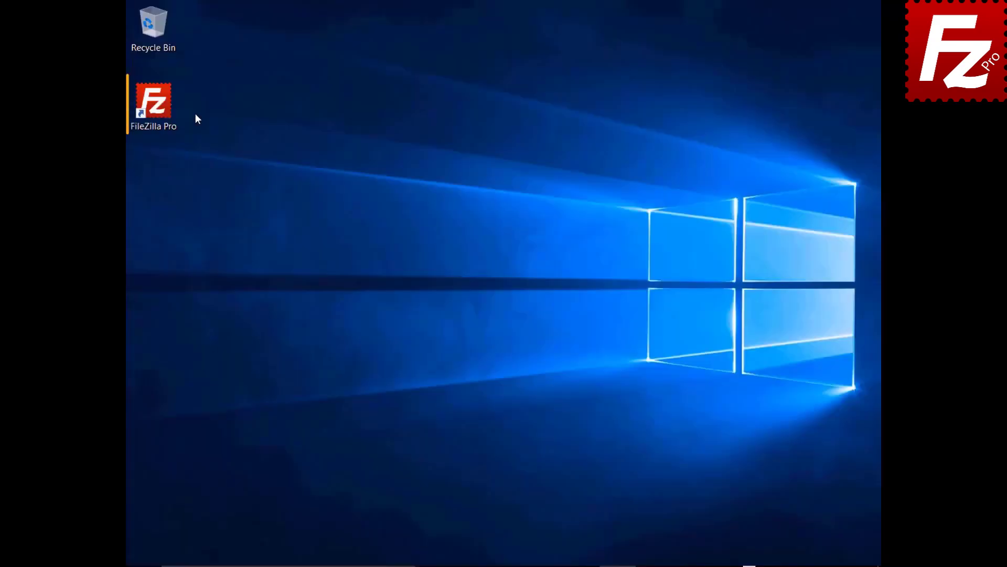
{"action": "double_click", "coordinate": [159, 109]}
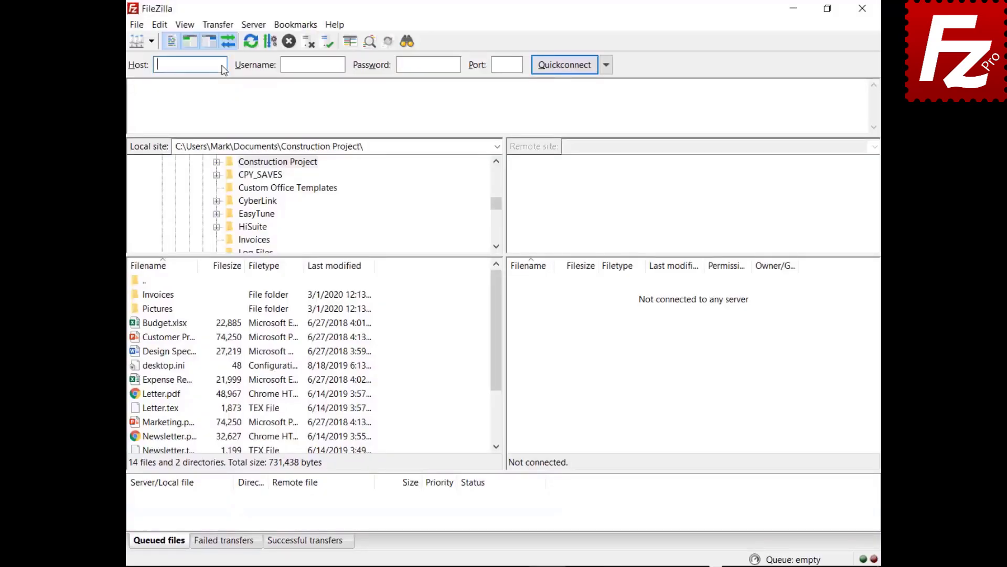
- Quickconnect to 40.121.111.78 with the pasted username and password, then open File search
{"action": "type", "text": "40.121.111.78"}
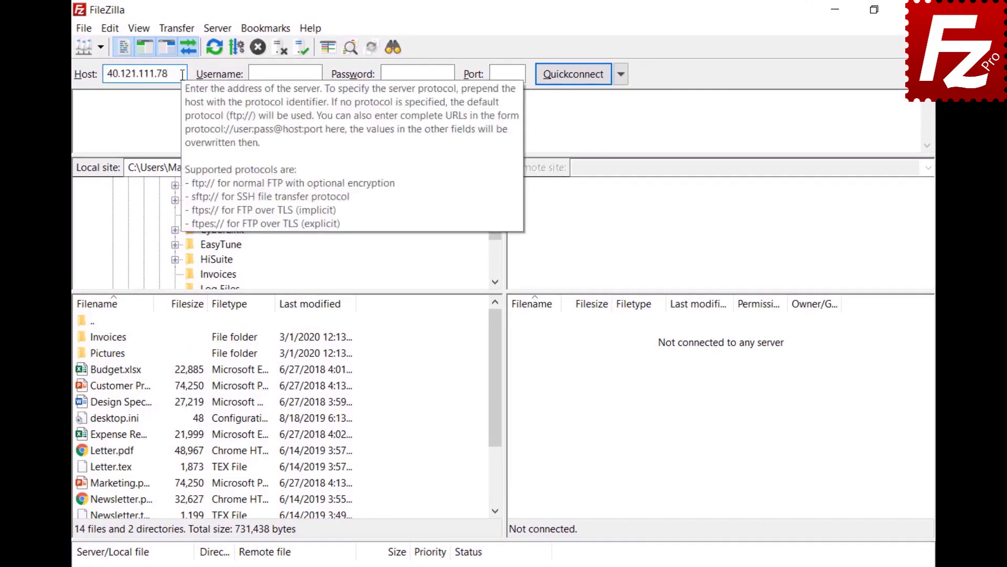
{"action": "left_click", "coordinate": [318, 74]}
{"action": "type", "text": "zillaprotutorial"}
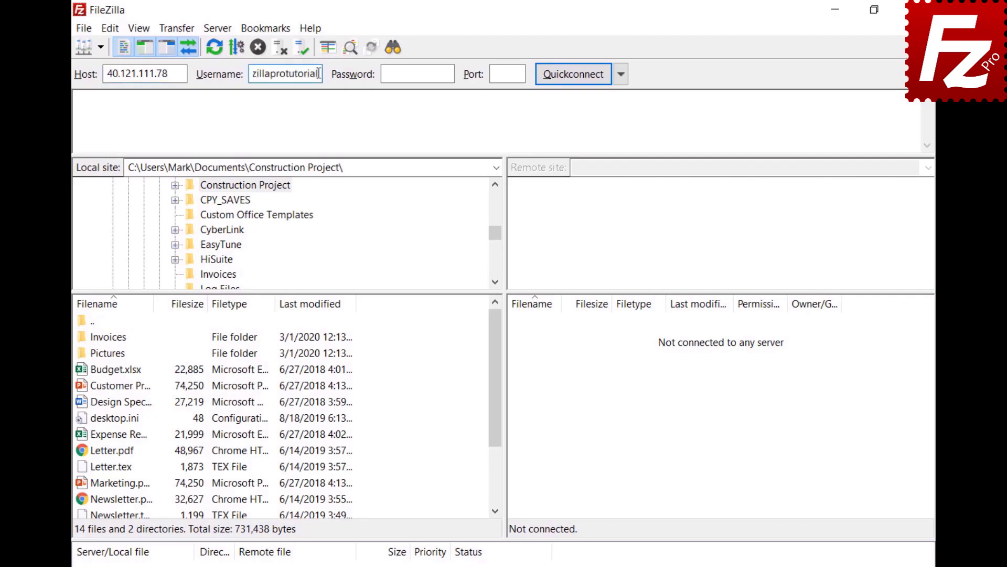
{"action": "key", "text": "Tab"}
{"action": "key", "text": "ctrl+v"}
{"action": "left_click", "coordinate": [573, 74]}
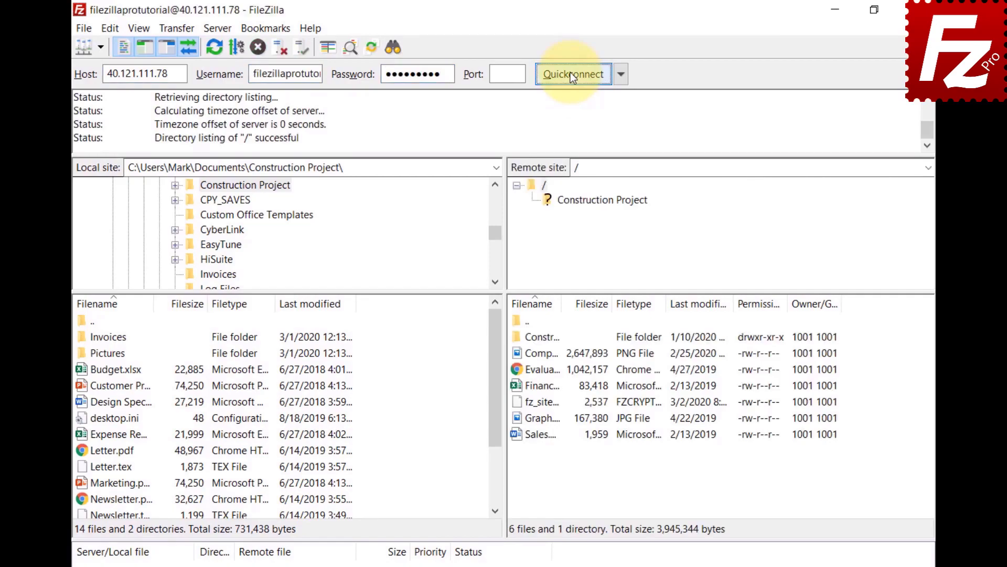
{"action": "left_click", "coordinate": [390, 48]}
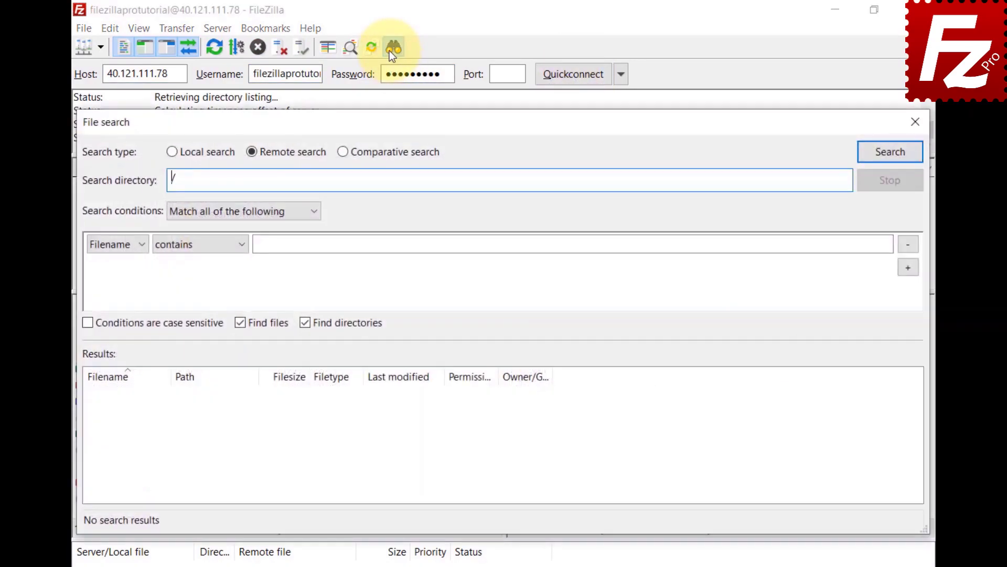
- Switch to Comparative search with local and remote directories set to Construction Project
{"action": "left_click", "coordinate": [343, 153]}
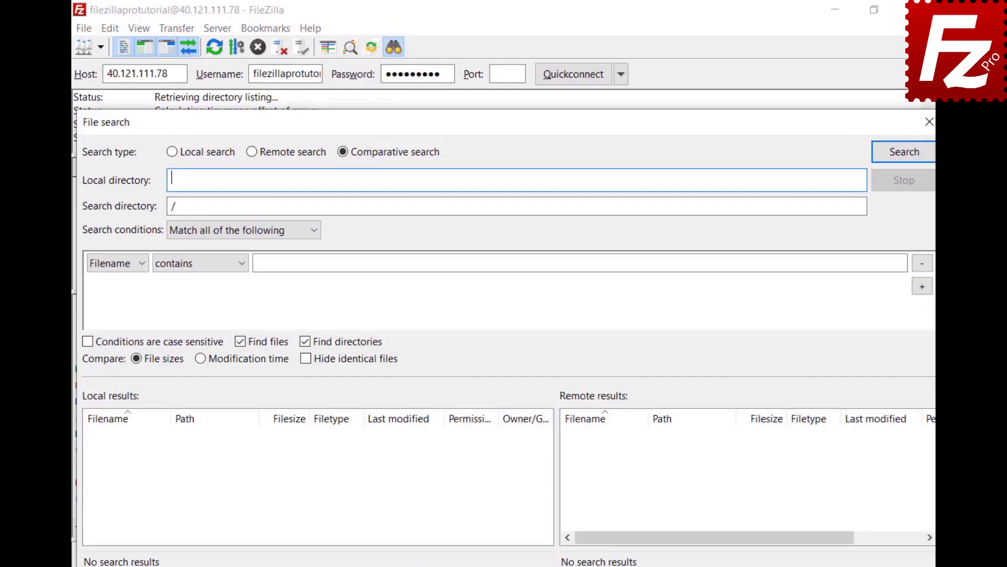
{"action": "type", "text": "C:\\Users\\Mark\\Documents\\Construction Project\\"}
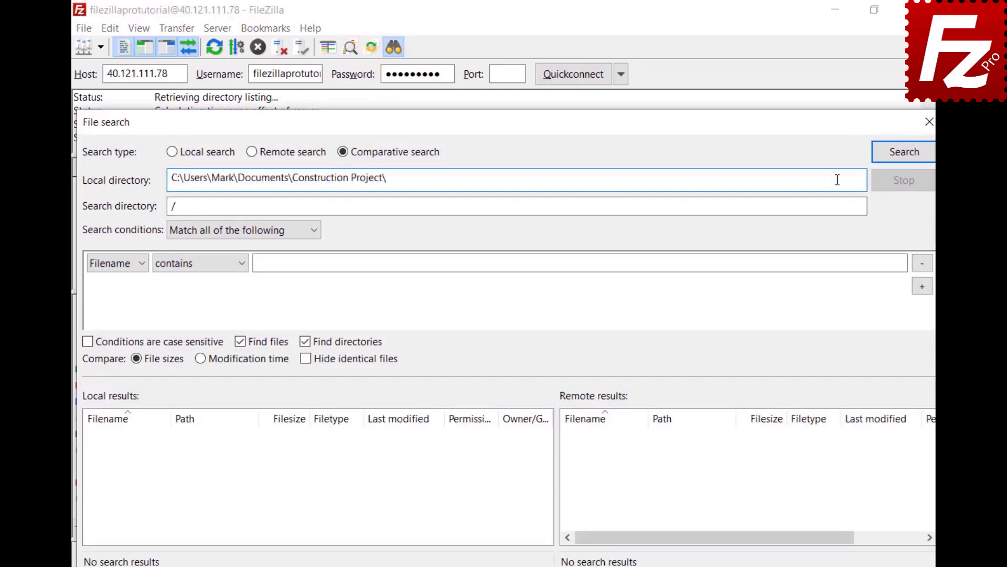
{"action": "left_click", "coordinate": [479, 206]}
{"action": "type", "text": "Construction Project"}
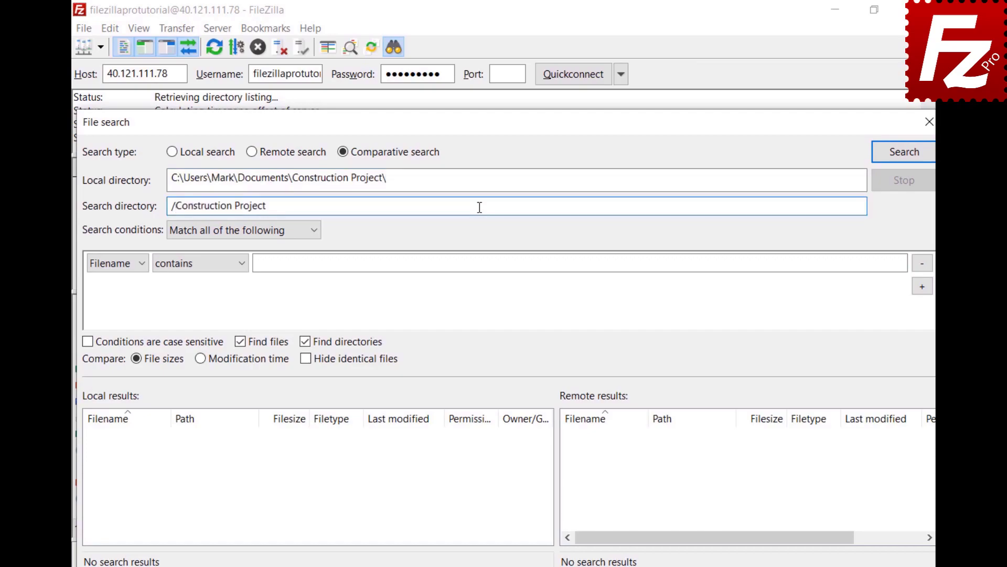
- Search for file names beginning with DSC, then remove that condition
{"action": "left_click", "coordinate": [315, 238]}
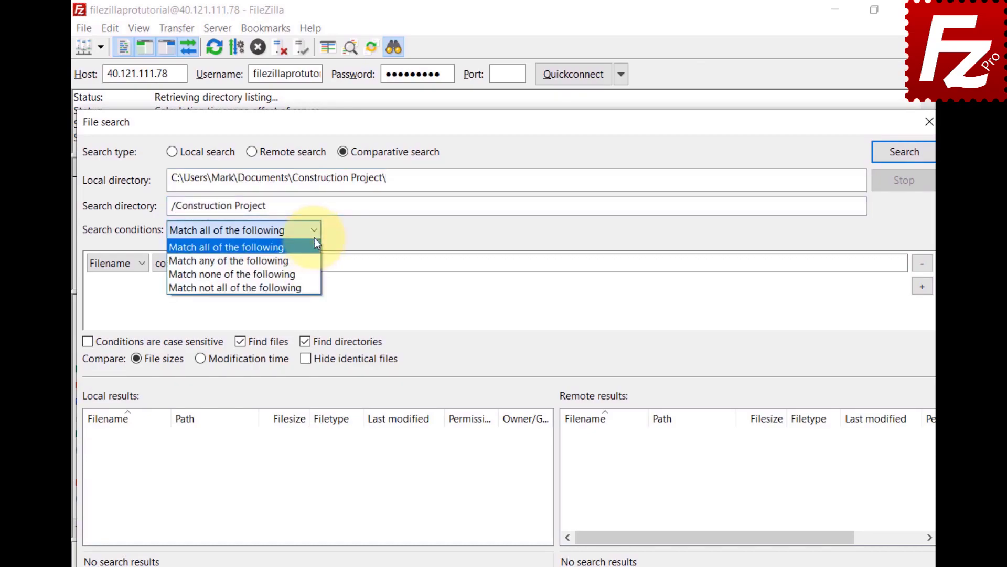
{"action": "left_click", "coordinate": [314, 243]}
{"action": "left_click", "coordinate": [139, 265]}
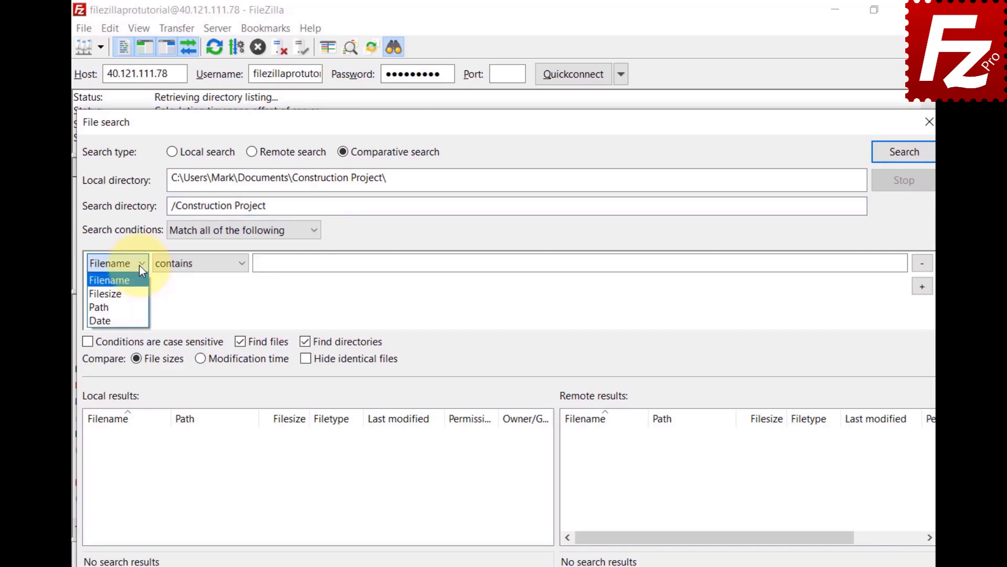
{"action": "left_click", "coordinate": [241, 265]}
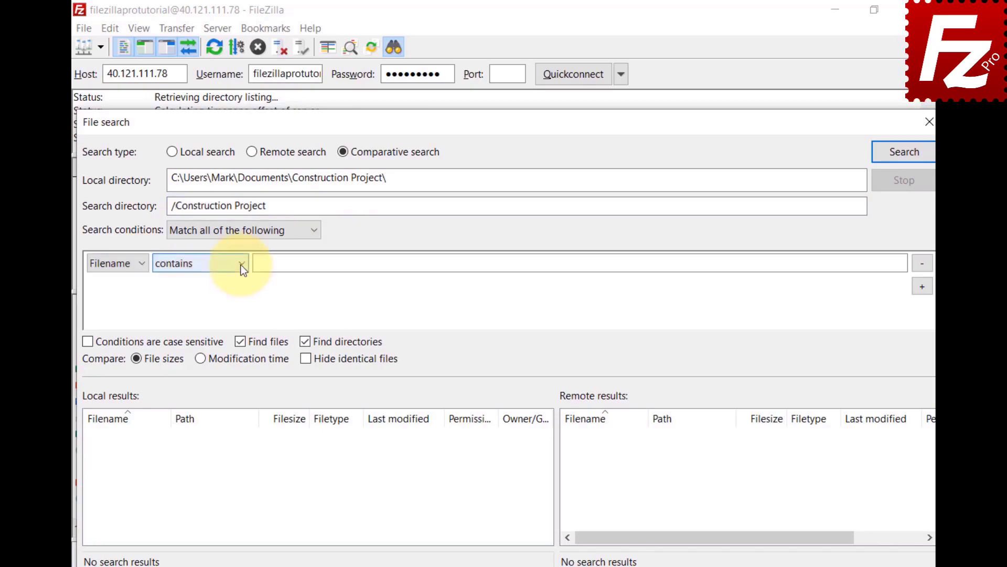
{"action": "left_click", "coordinate": [241, 265]}
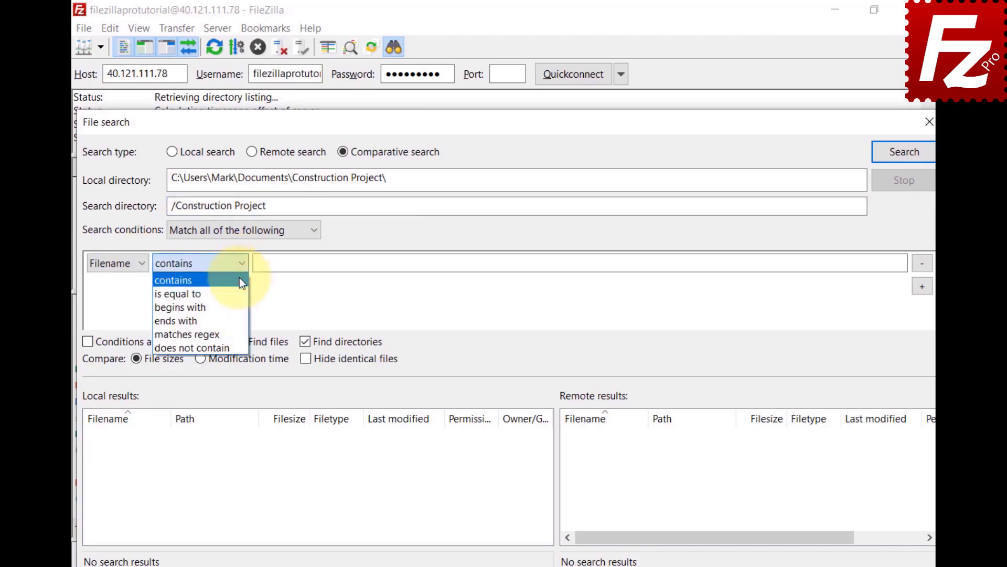
{"action": "left_click", "coordinate": [237, 306]}
{"action": "left_click", "coordinate": [886, 262]}
{"action": "type", "text": "D"}
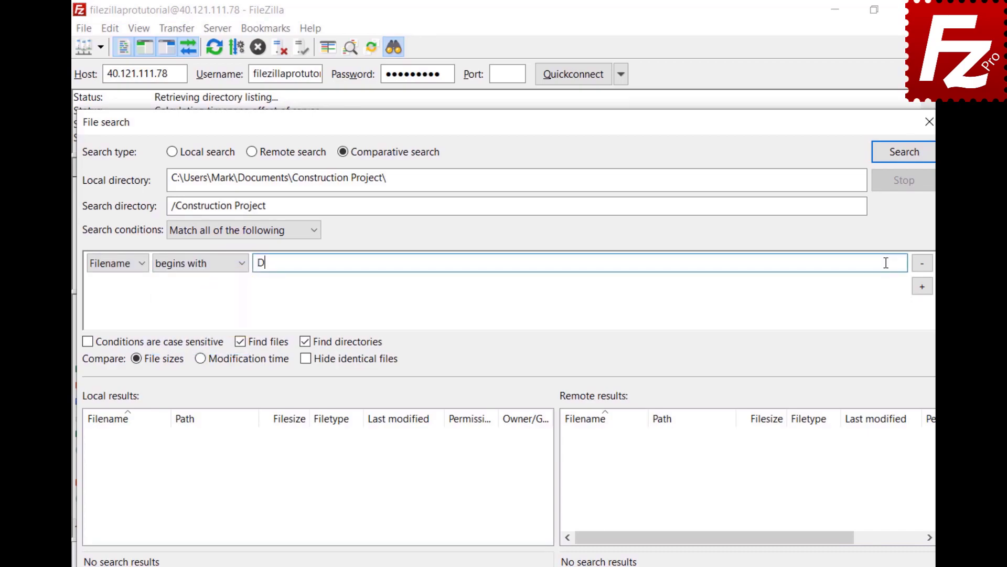
{"action": "type", "text": "SC"}
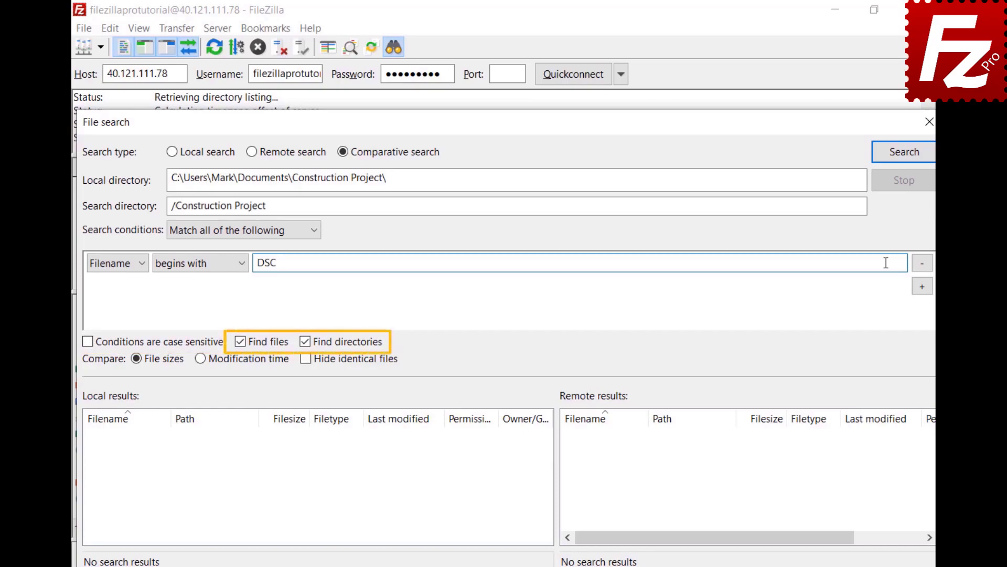
{"action": "left_click", "coordinate": [903, 157]}
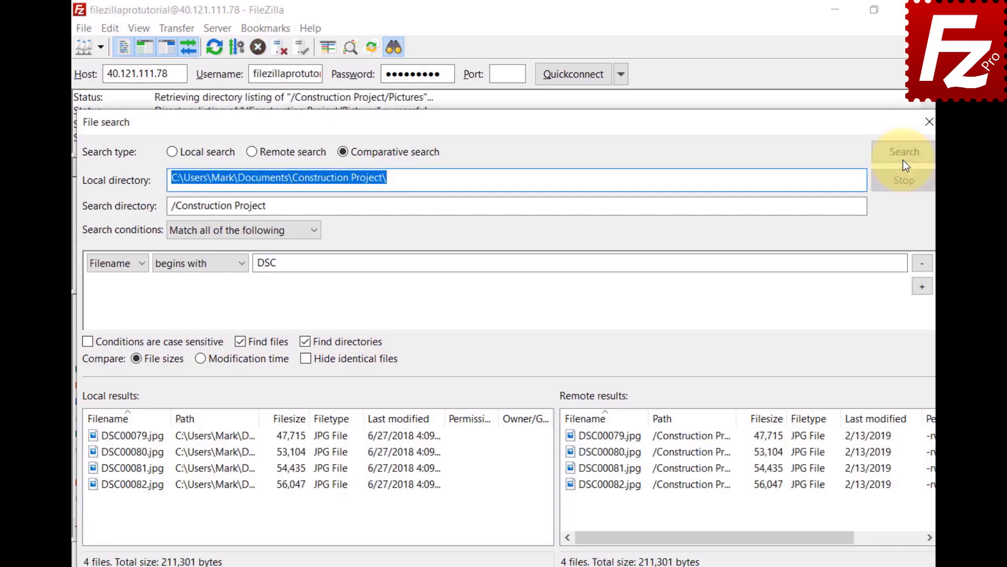
{"action": "left_click", "coordinate": [918, 264]}
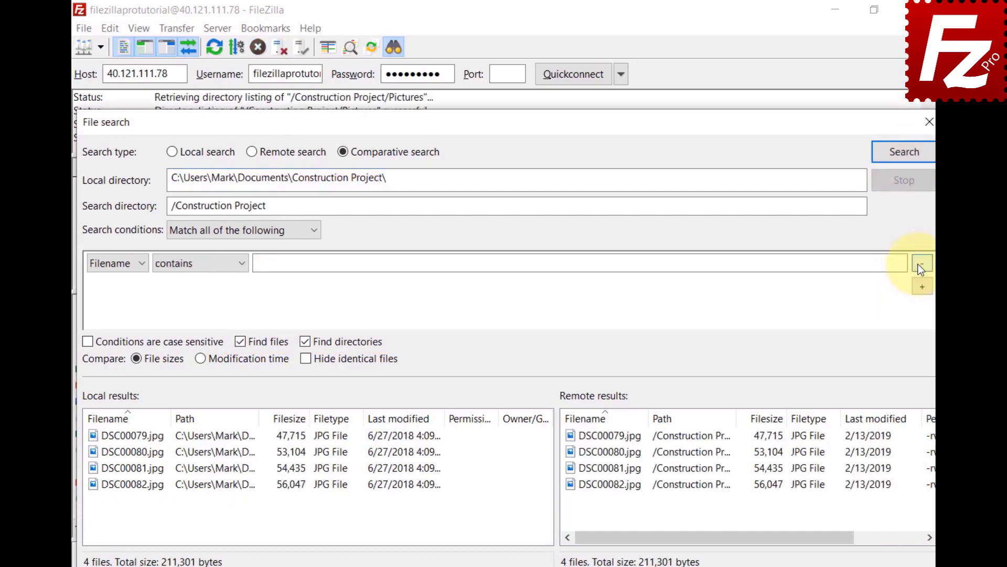
- Rerun the comparison on all files, trying Modification time and Hide identical files
{"action": "left_click", "coordinate": [905, 161]}
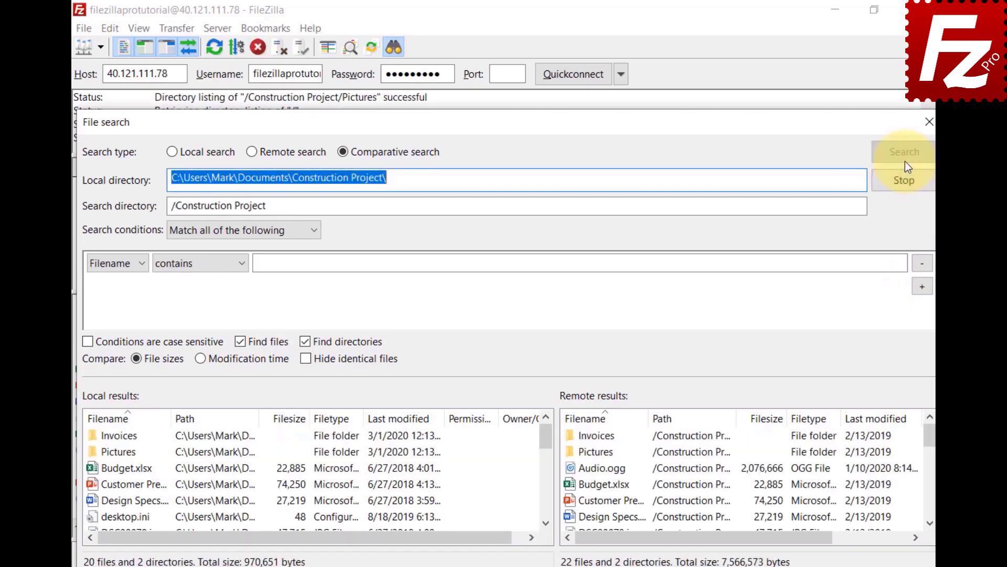
{"action": "left_click", "coordinate": [200, 365]}
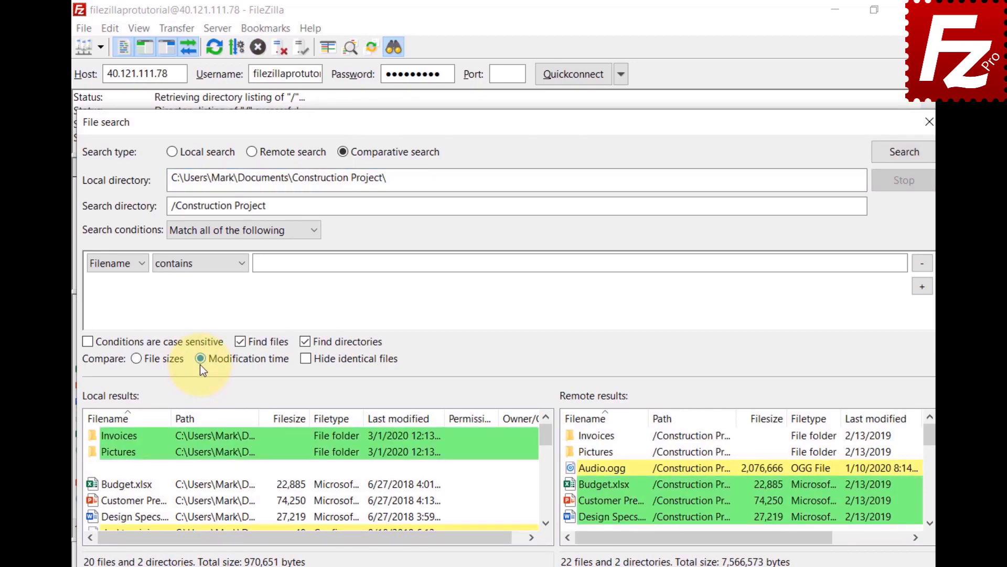
{"action": "left_click", "coordinate": [136, 361]}
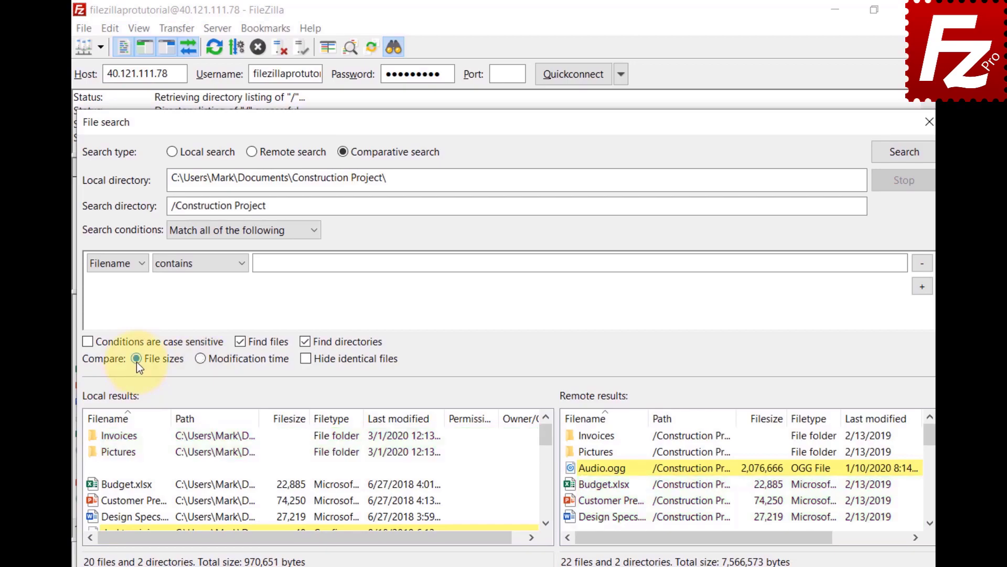
{"action": "left_click", "coordinate": [306, 359]}
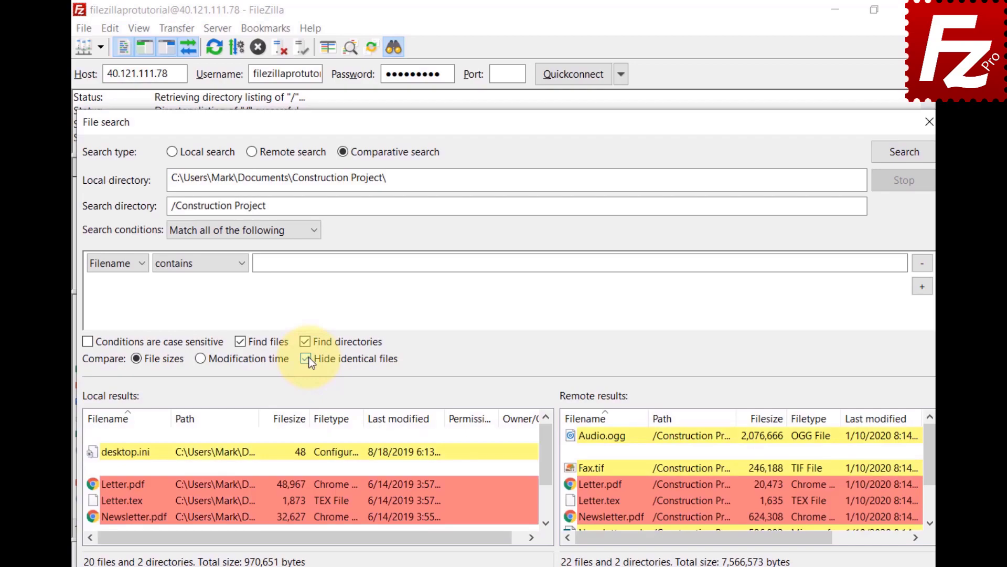
{"action": "left_click", "coordinate": [307, 358]}
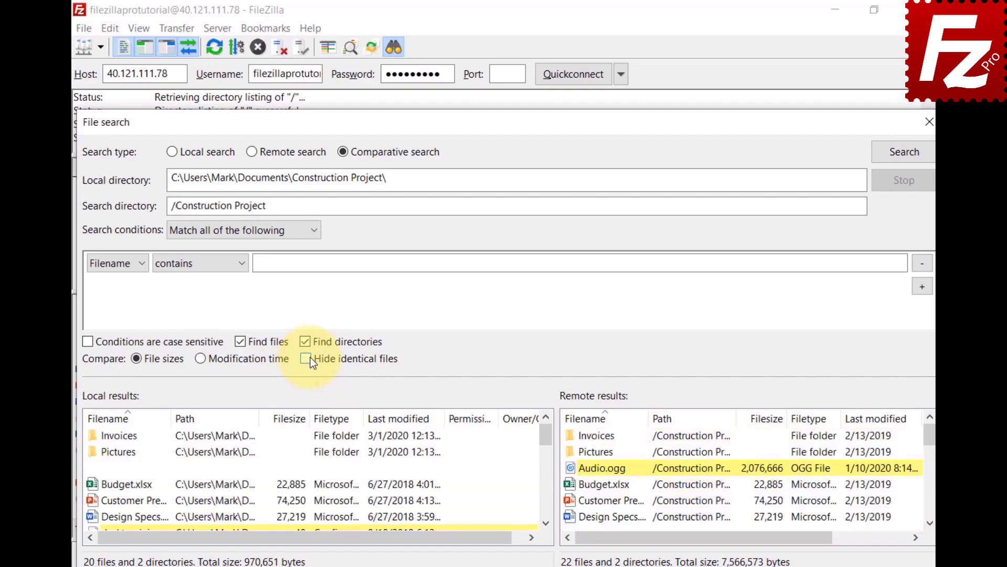
- Inspect the context-menu actions for local Newsletter.tex and remote Video.mp4
{"action": "left_click", "coordinate": [546, 523]}
{"action": "left_click", "coordinate": [545, 523]}
{"action": "left_click", "coordinate": [546, 524]}
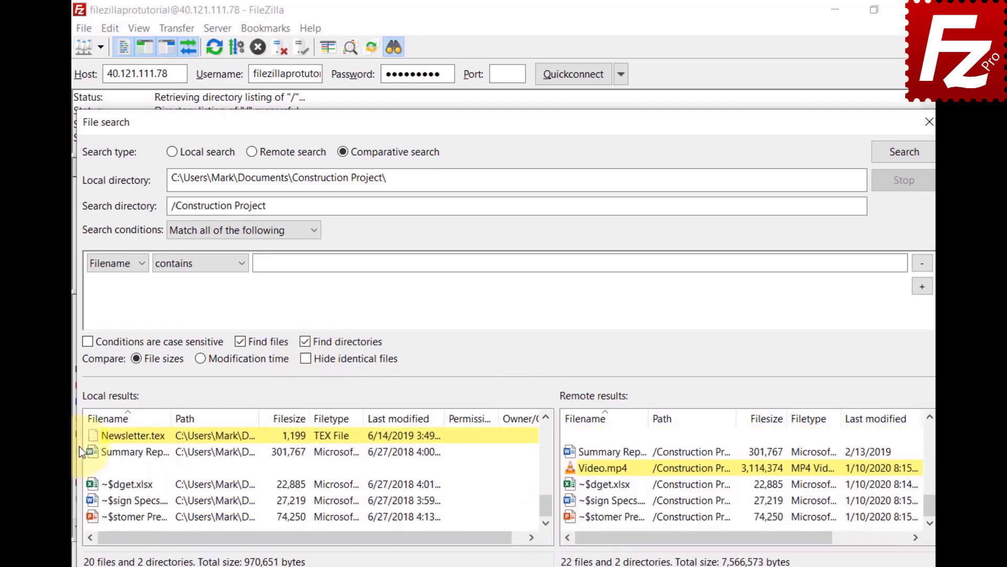
{"action": "right_click", "coordinate": [94, 436]}
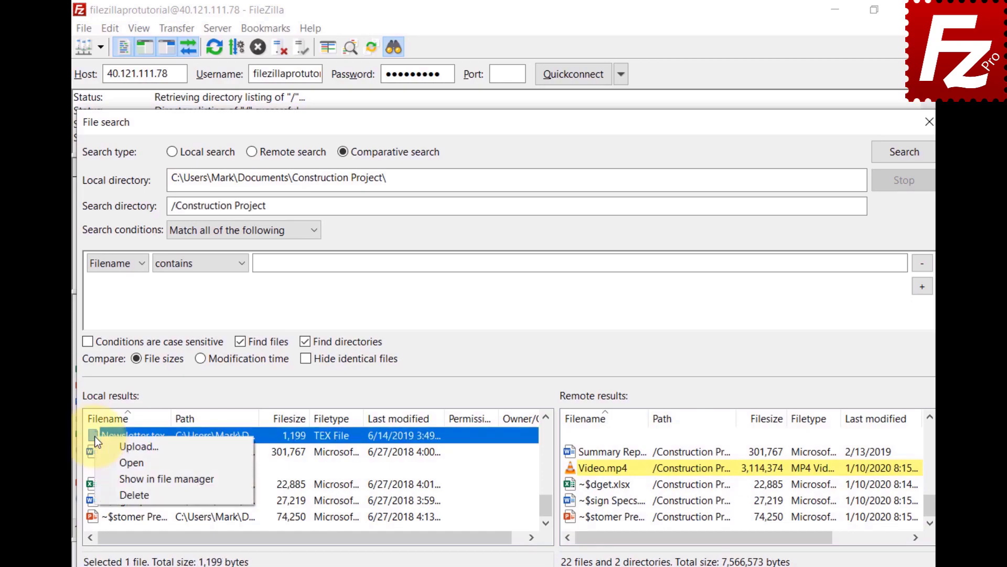
{"action": "left_click", "coordinate": [556, 476]}
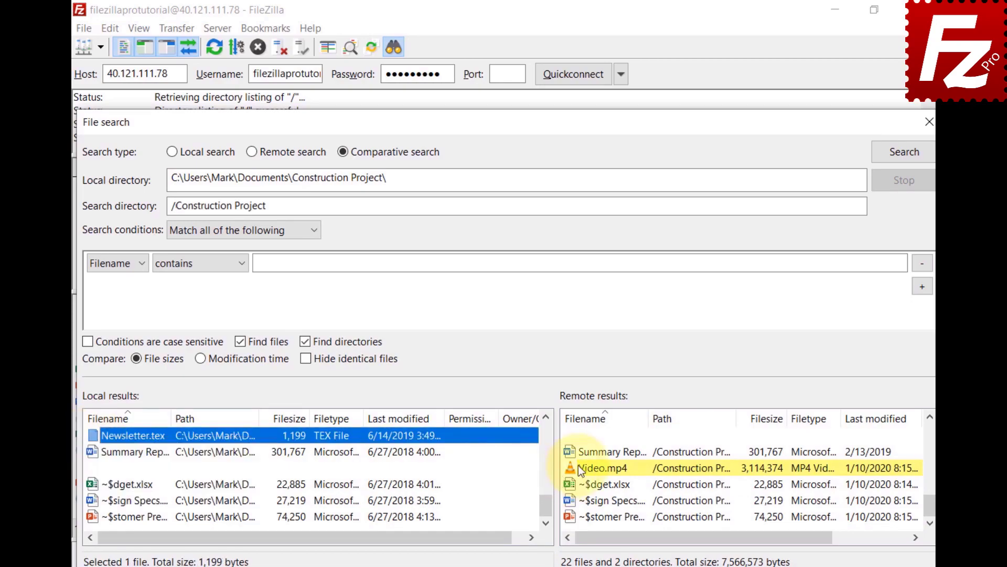
{"action": "right_click", "coordinate": [577, 465]}
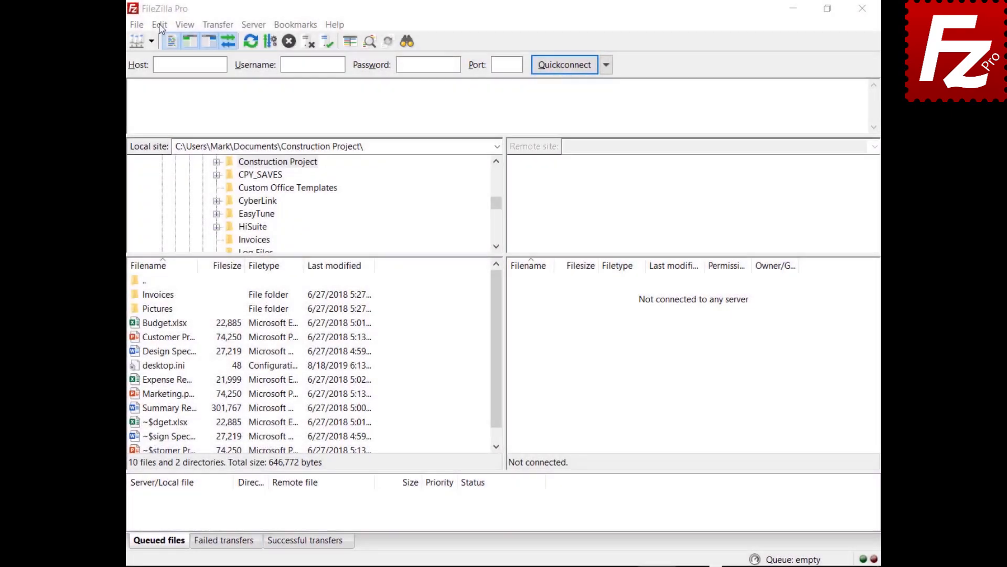
- Open the Transfers settings page, where maximum simultaneous transfers is 10
{"action": "left_click", "coordinate": [160, 24]}
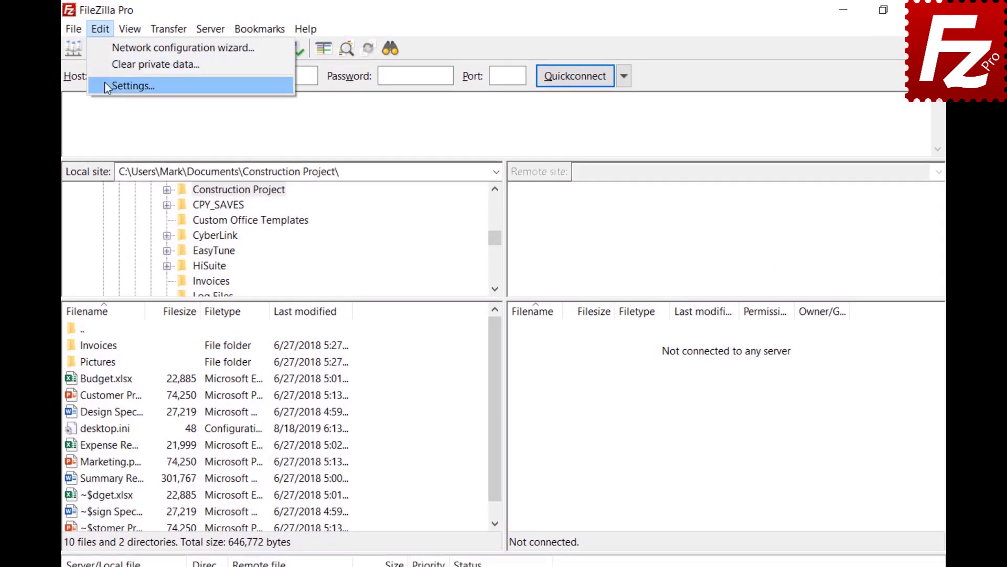
{"action": "left_click", "coordinate": [135, 78]}
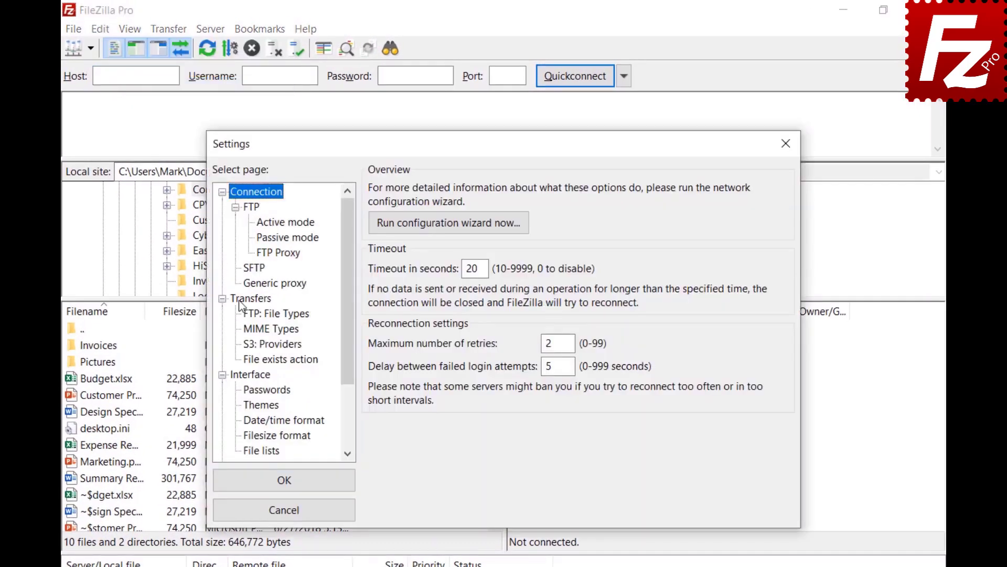
{"action": "left_click", "coordinate": [240, 300]}
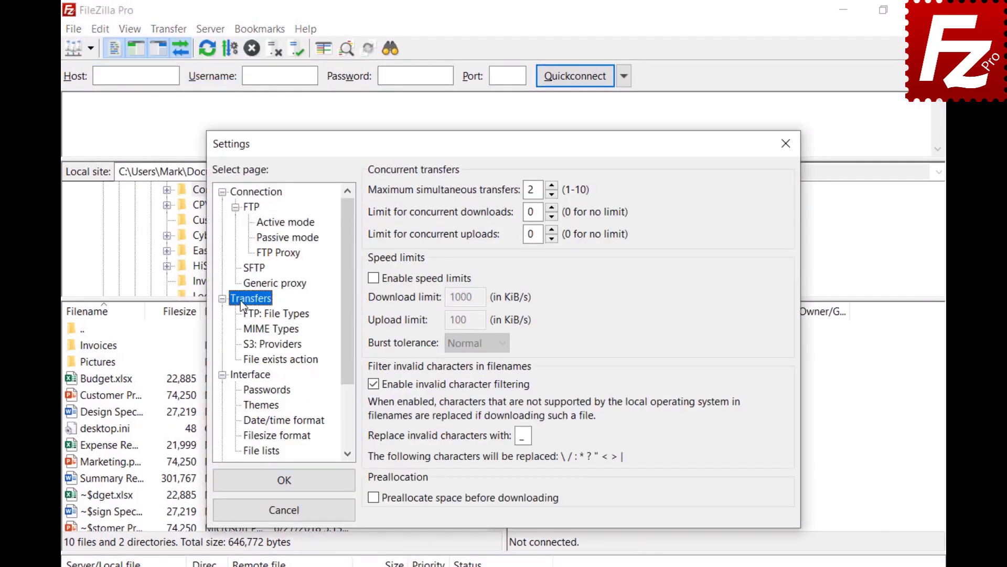
{"action": "type", "text": "10"}
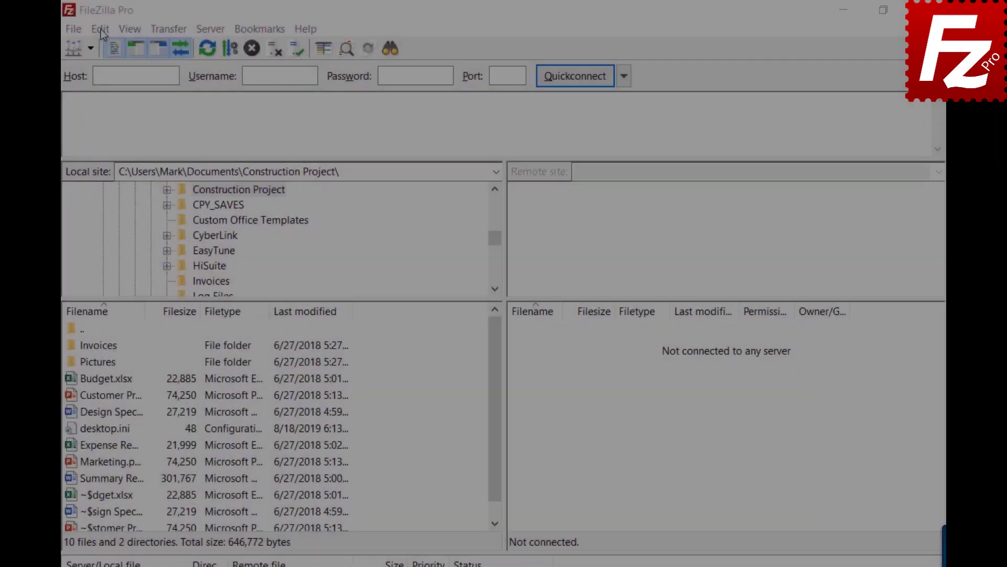
- Change maximum simultaneous transfers to 2 in Settings > Transfers and close Settings
{"action": "left_click", "coordinate": [100, 29]}
{"action": "left_click", "coordinate": [111, 87]}
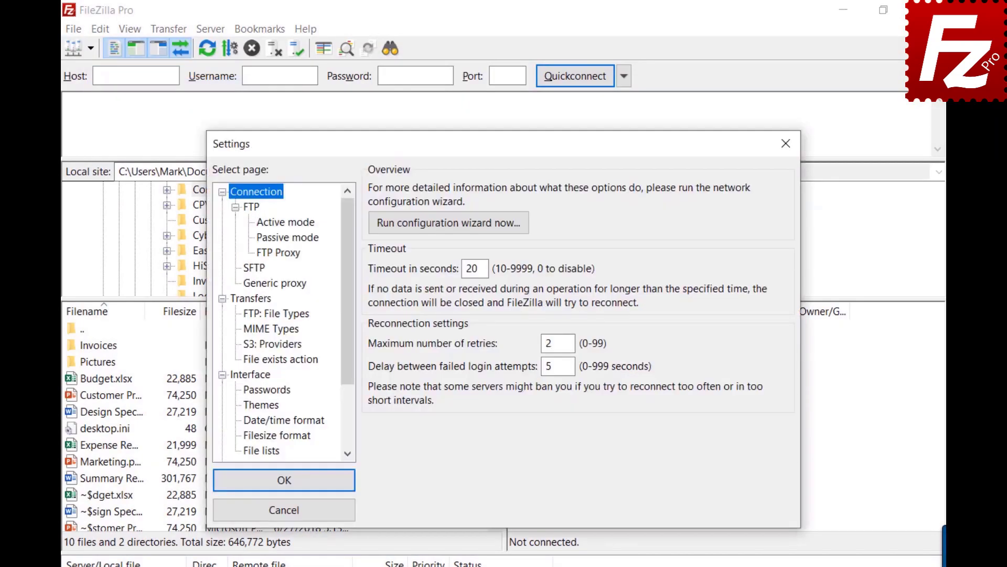
{"action": "left_click", "coordinate": [248, 302]}
{"action": "left_click", "coordinate": [533, 189]}
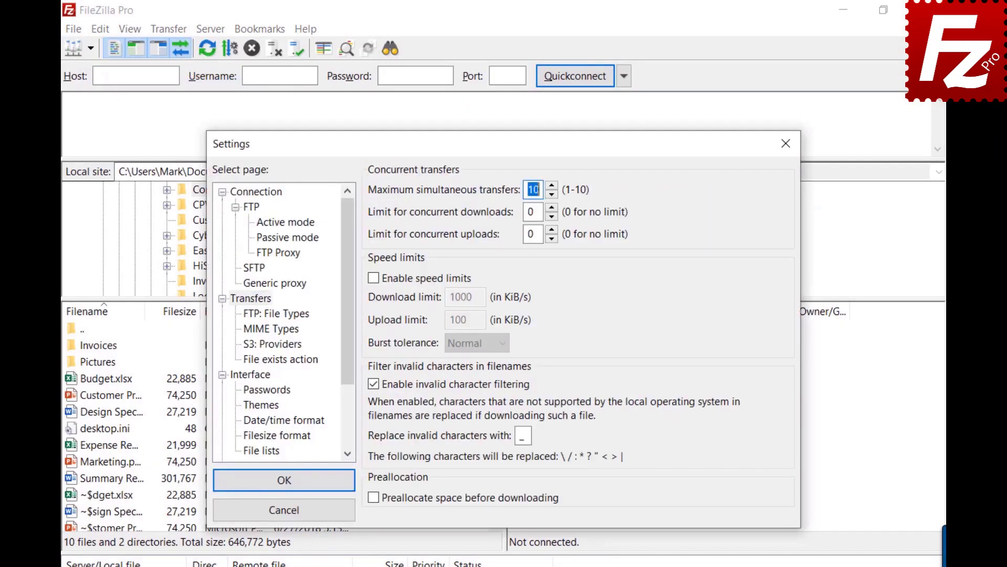
{"action": "key", "text": "BackSpace"}
{"action": "type", "text": "2"}
{"action": "left_click", "coordinate": [787, 141]}
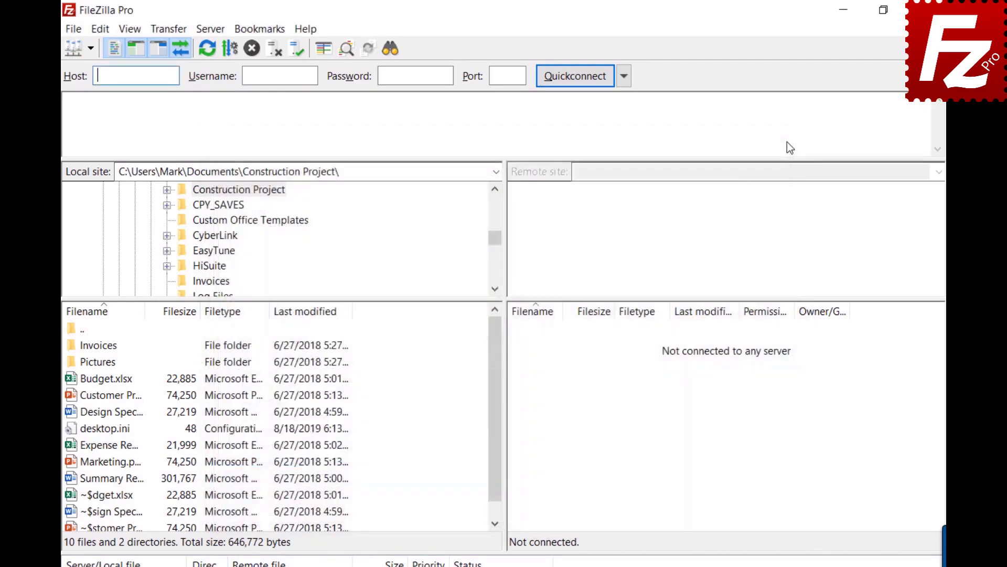
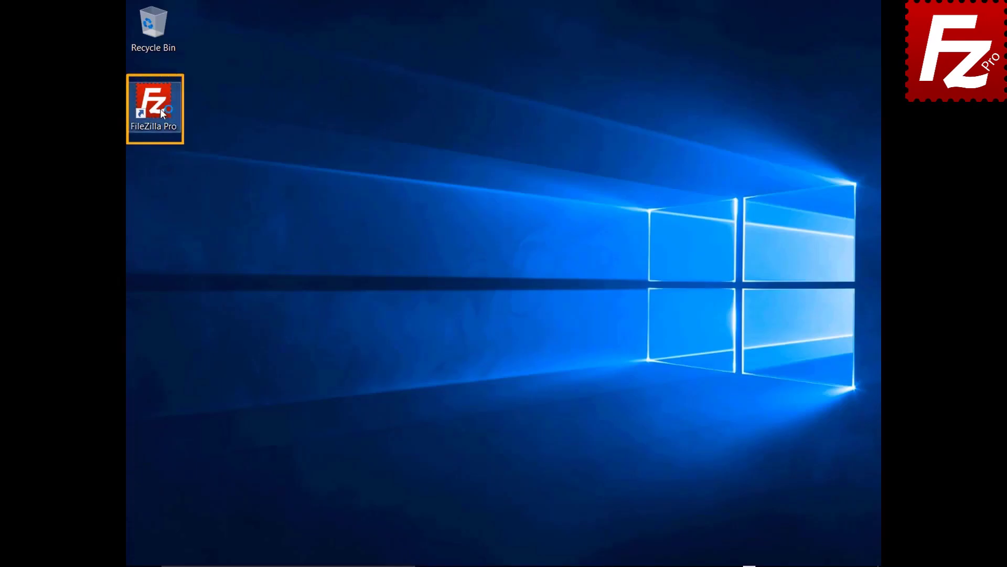
- Launch FileZilla Pro and create a new Site Manager entry named SFTP
{"action": "double_click", "coordinate": [159, 108]}
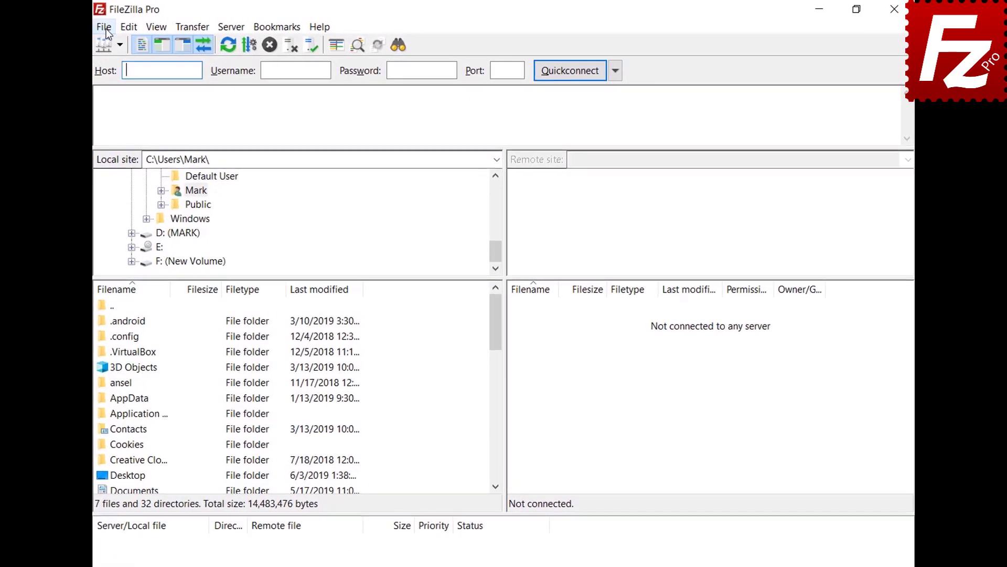
{"action": "left_click", "coordinate": [136, 25]}
{"action": "left_click", "coordinate": [138, 44]}
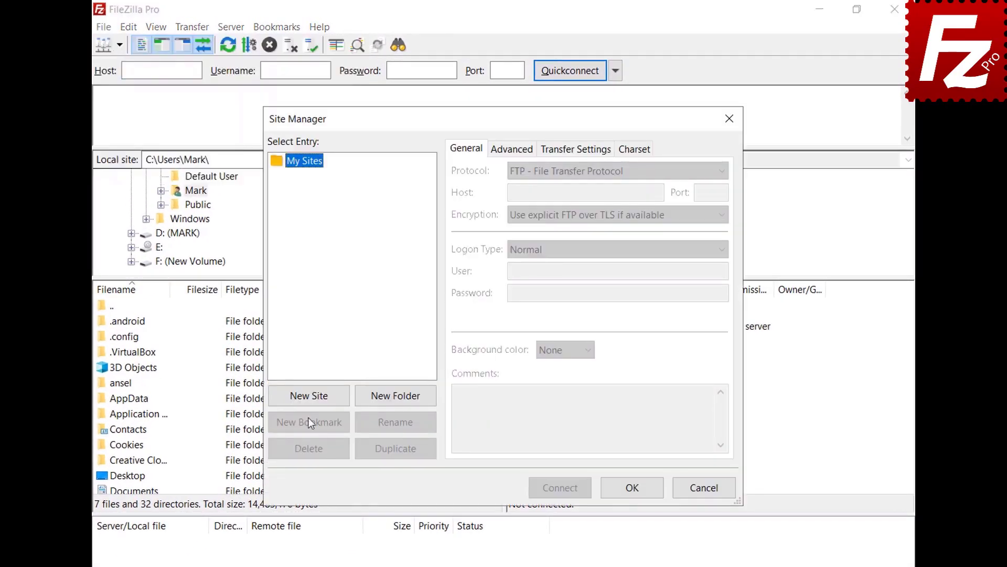
{"action": "left_click", "coordinate": [304, 394]}
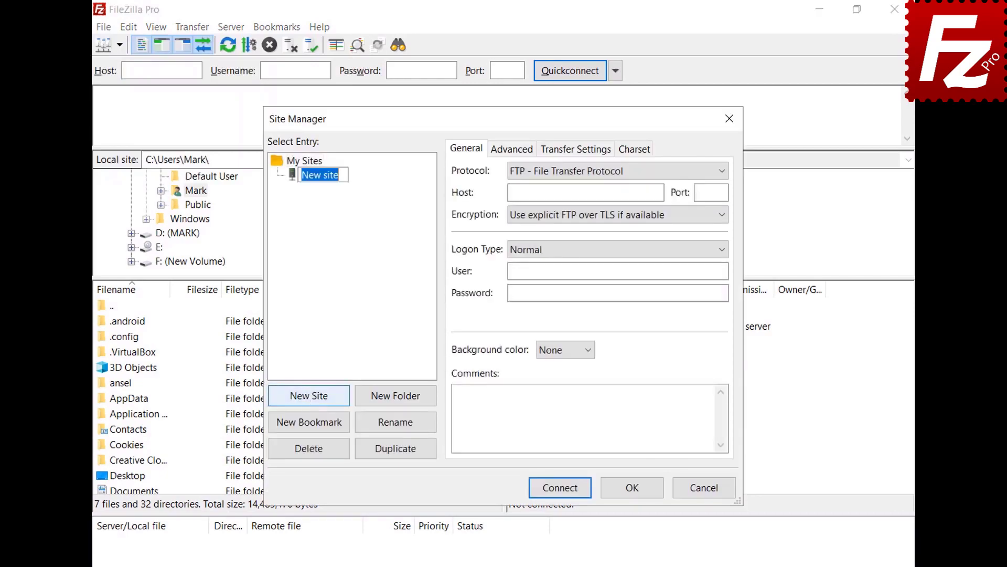
{"action": "type", "text": "SFTP"}
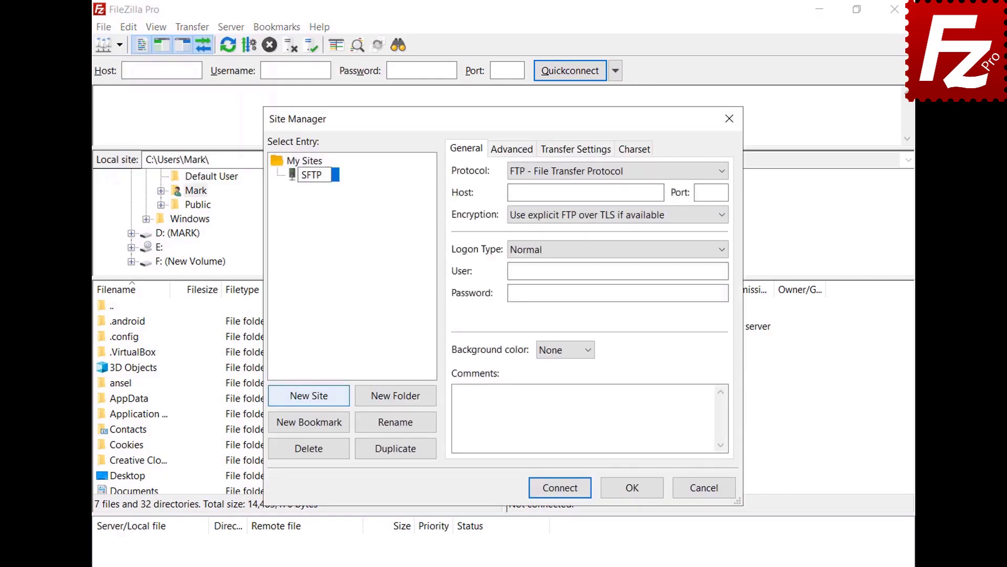
{"action": "key", "text": "Return"}
- Set the site's protocol to SFTP, host 3.209.179.104, and logon type Key file
{"action": "left_click", "coordinate": [721, 173]}
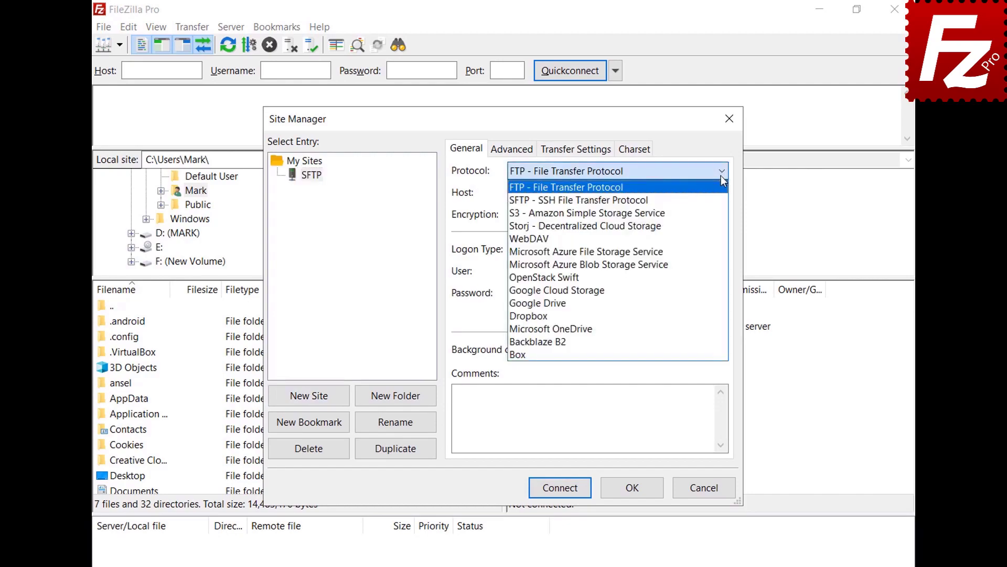
{"action": "left_click", "coordinate": [719, 199]}
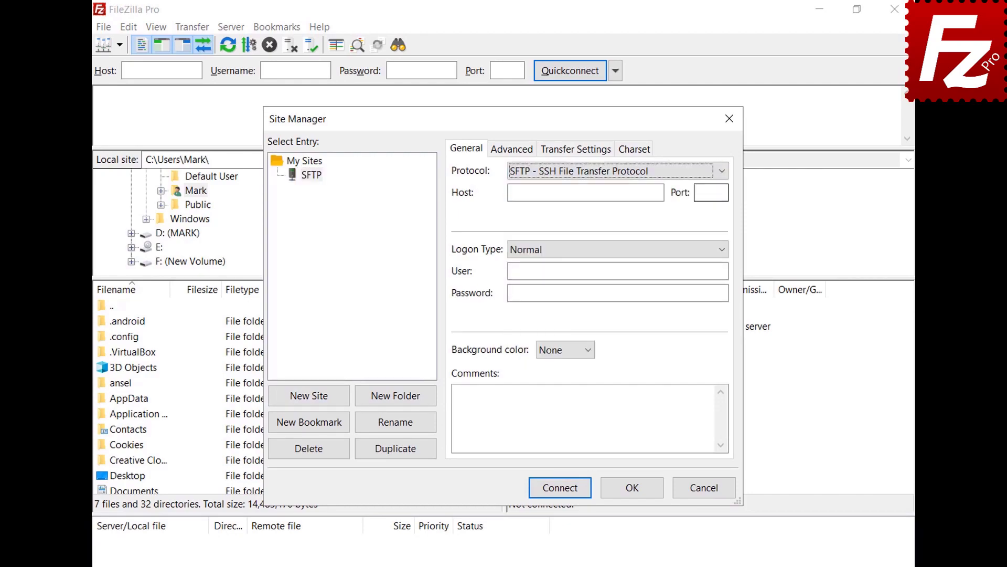
{"action": "left_click", "coordinate": [661, 192]}
{"action": "type", "text": "3.209.179.104"}
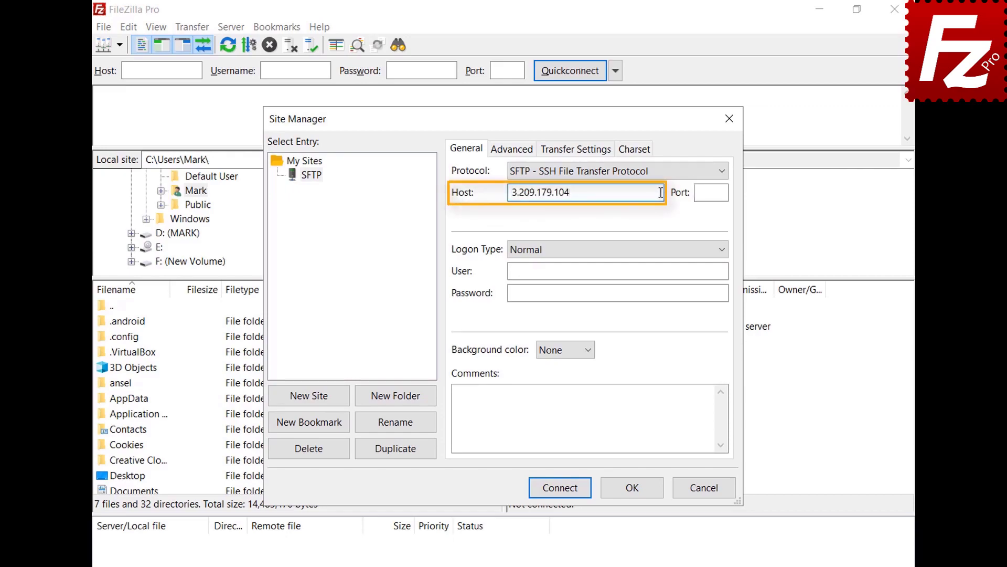
{"action": "left_click", "coordinate": [723, 251]}
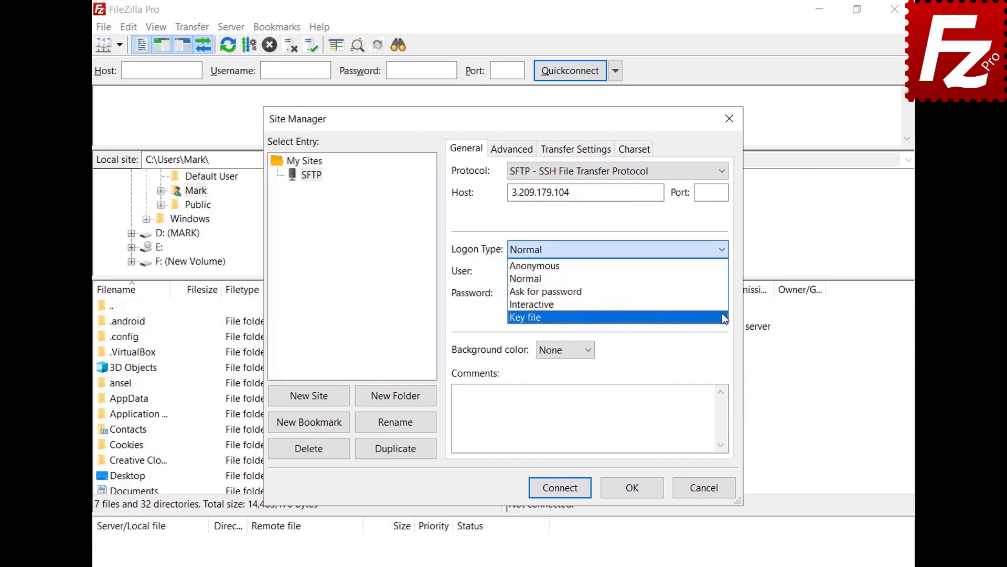
{"action": "left_click", "coordinate": [722, 315]}
- Enter user ubuntu, select key.ppk as the key file, then connect and always trust the host
{"action": "left_click", "coordinate": [723, 271]}
{"action": "type", "text": "ubuntu"}
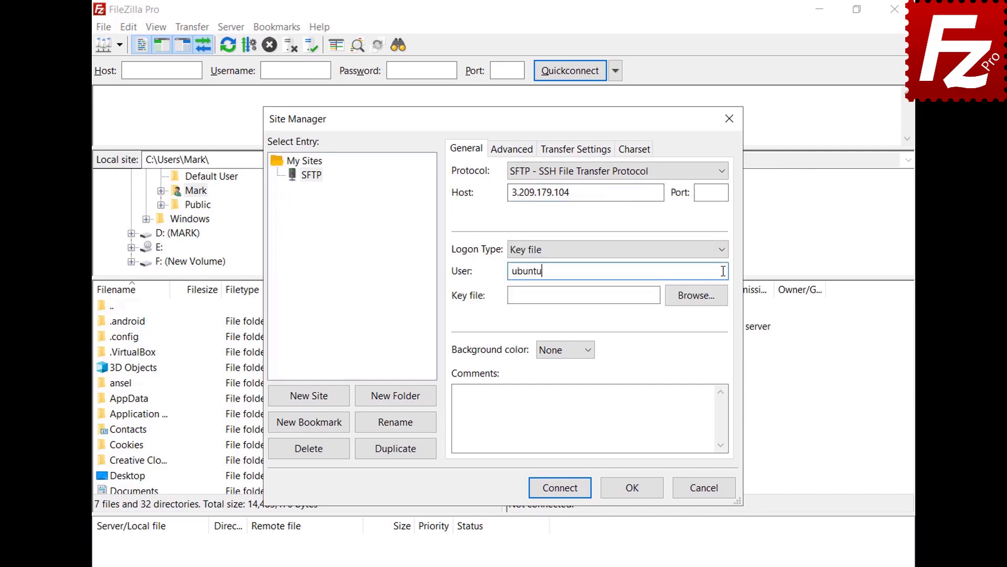
{"action": "left_click", "coordinate": [697, 295]}
{"action": "double_click", "coordinate": [457, 276]}
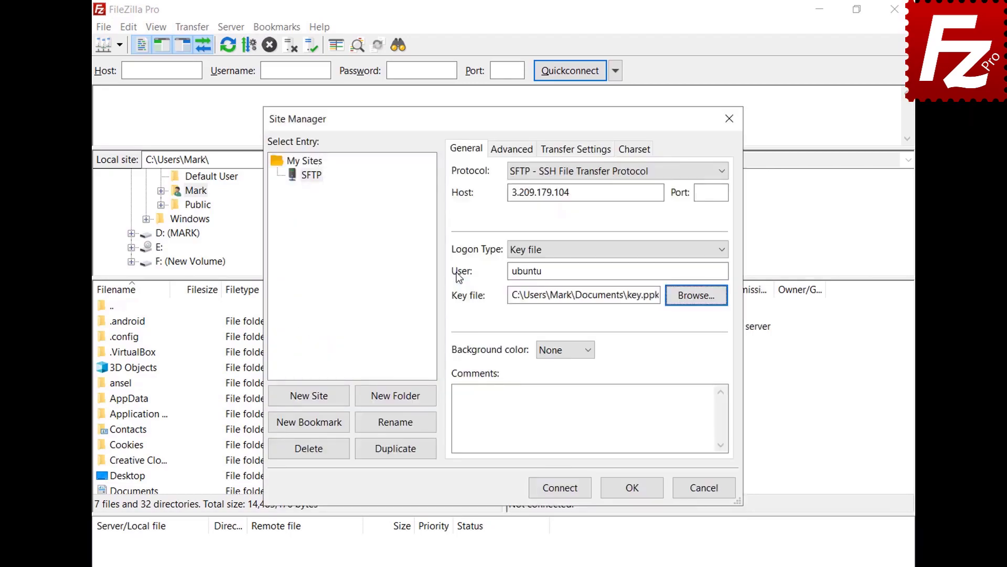
{"action": "left_click", "coordinate": [562, 492]}
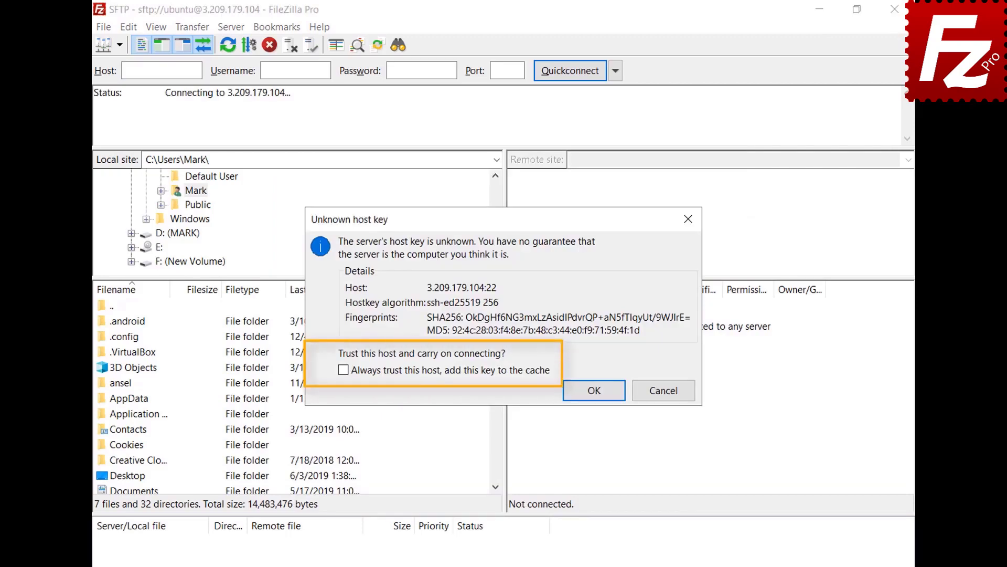
{"action": "left_click", "coordinate": [344, 369]}
- Accept the host key, unlock the key with its passphrase, then run the downloaded PuTTY installer
{"action": "left_click", "coordinate": [593, 390]}
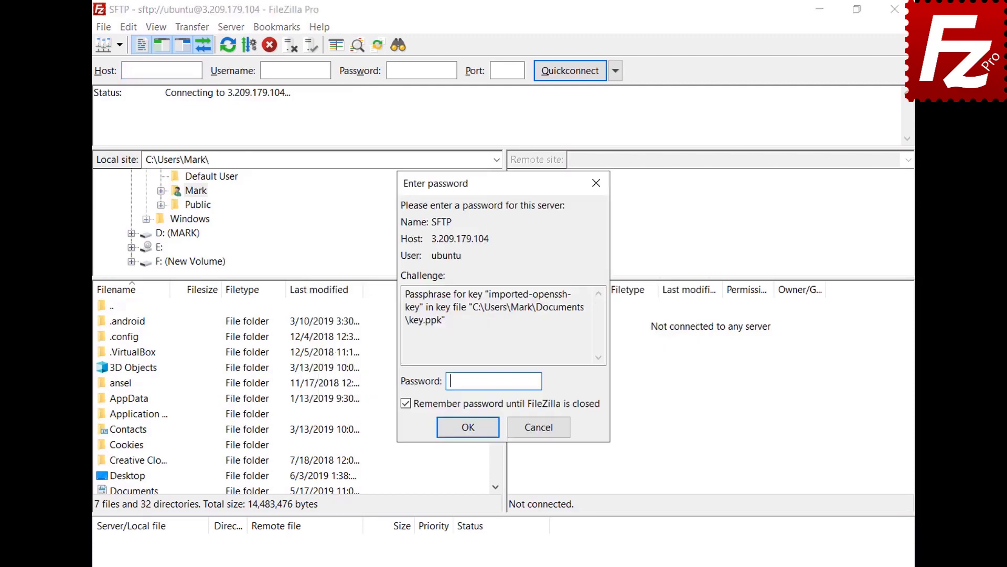
{"action": "type", "text": "••"}
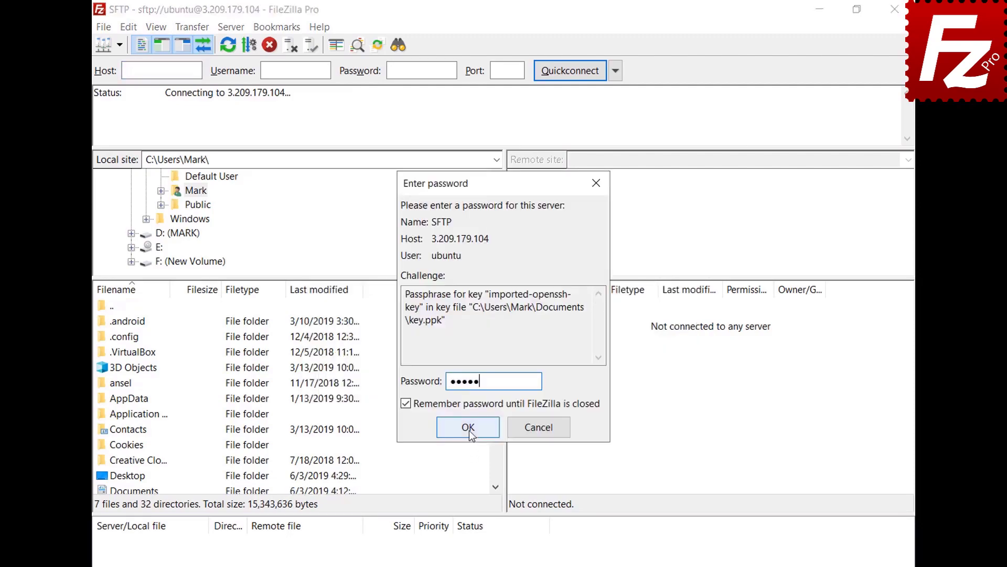
{"action": "left_click", "coordinate": [469, 427]}
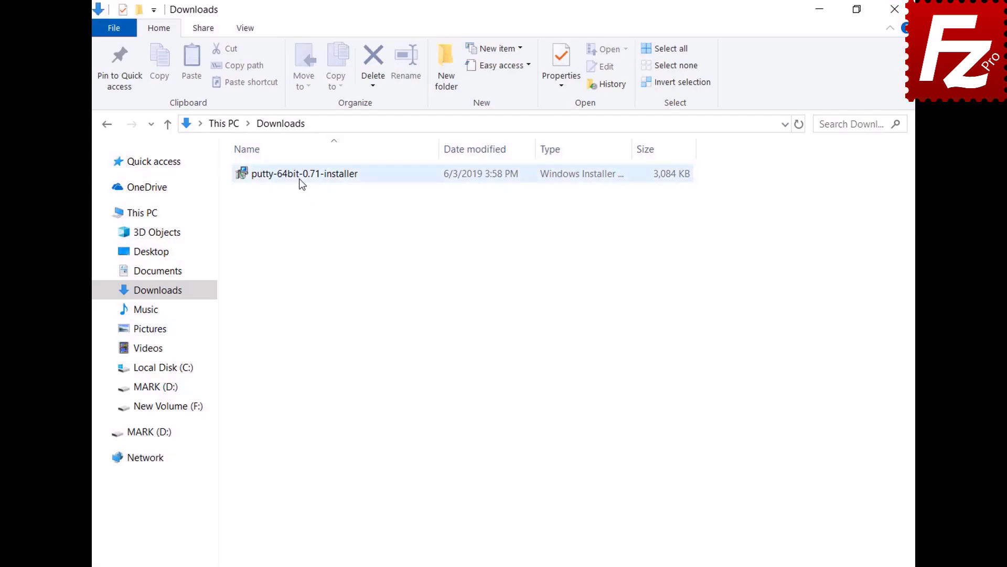
{"action": "double_click", "coordinate": [299, 178]}
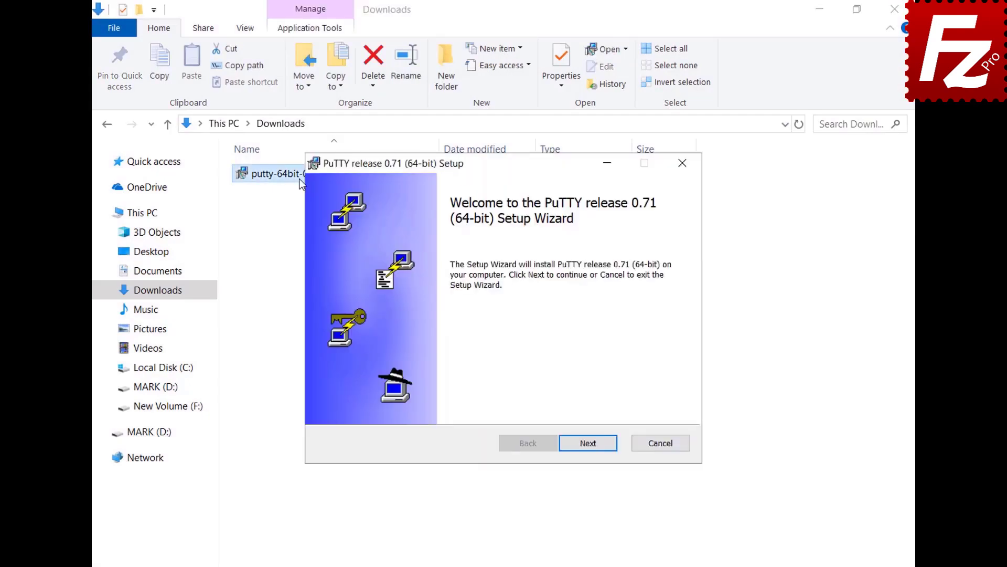
- Install PuTTY 0.71 (64-bit) to the default C:\Program Files\PuTTY\ folder, then start PuTTYgen
{"action": "left_click", "coordinate": [592, 449]}
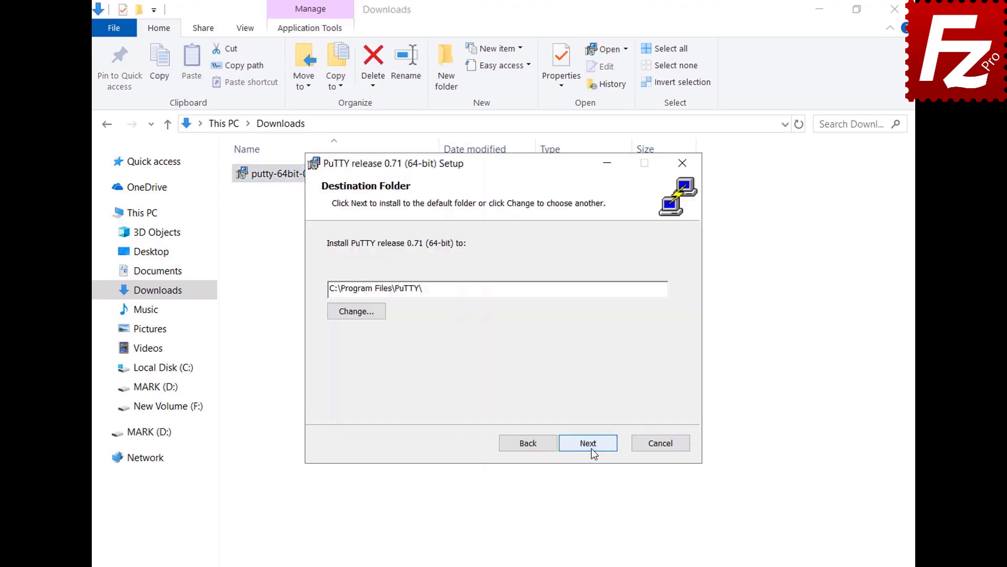
{"action": "left_click", "coordinate": [590, 448]}
{"action": "left_click", "coordinate": [591, 448]}
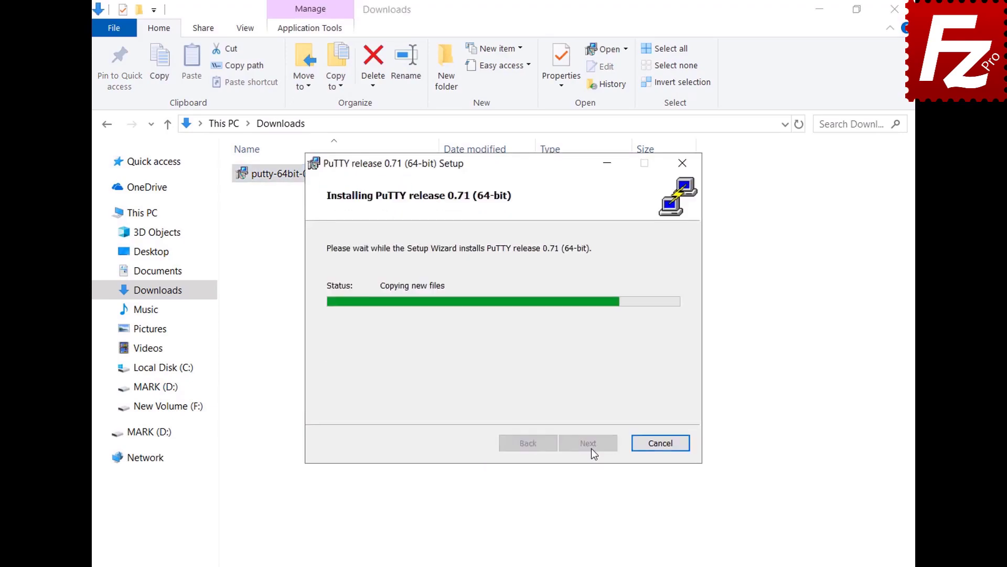
{"action": "left_click", "coordinate": [590, 448]}
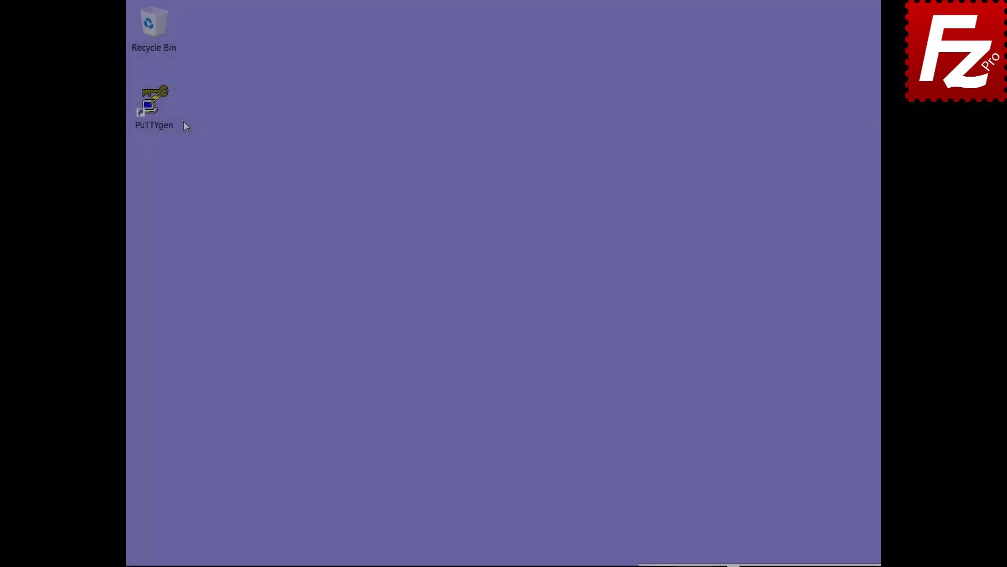
{"action": "double_click", "coordinate": [167, 121]}
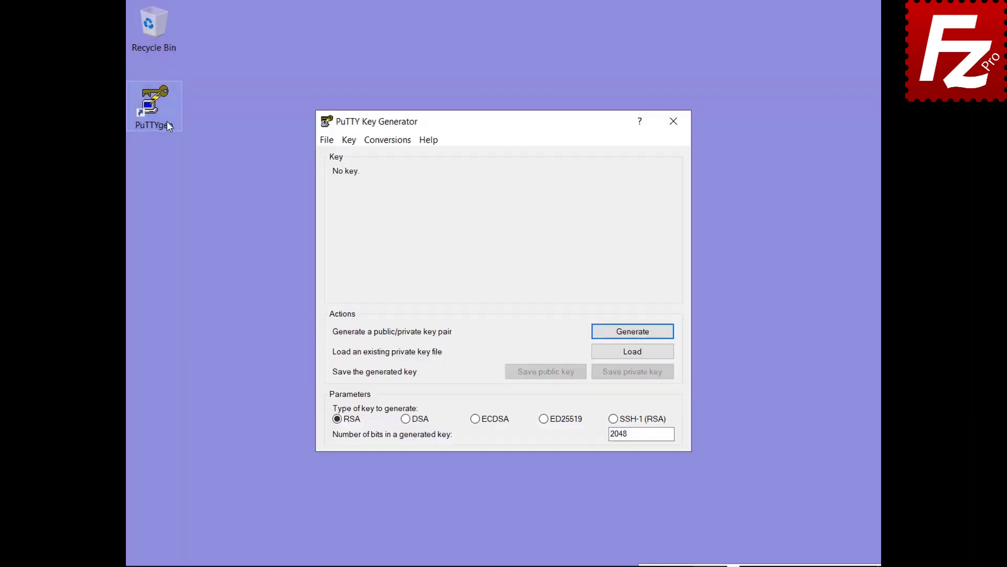
- Import the existing OpenSSH key into PuTTYgen, unlocking it with its passphrase
{"action": "left_click", "coordinate": [387, 141]}
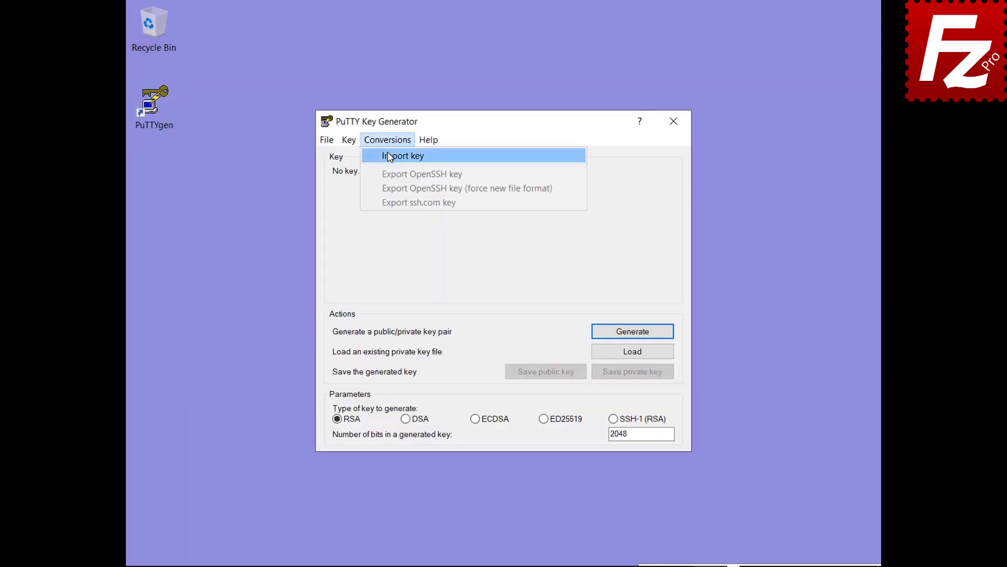
{"action": "left_click", "coordinate": [394, 156]}
{"action": "double_click", "coordinate": [487, 280]}
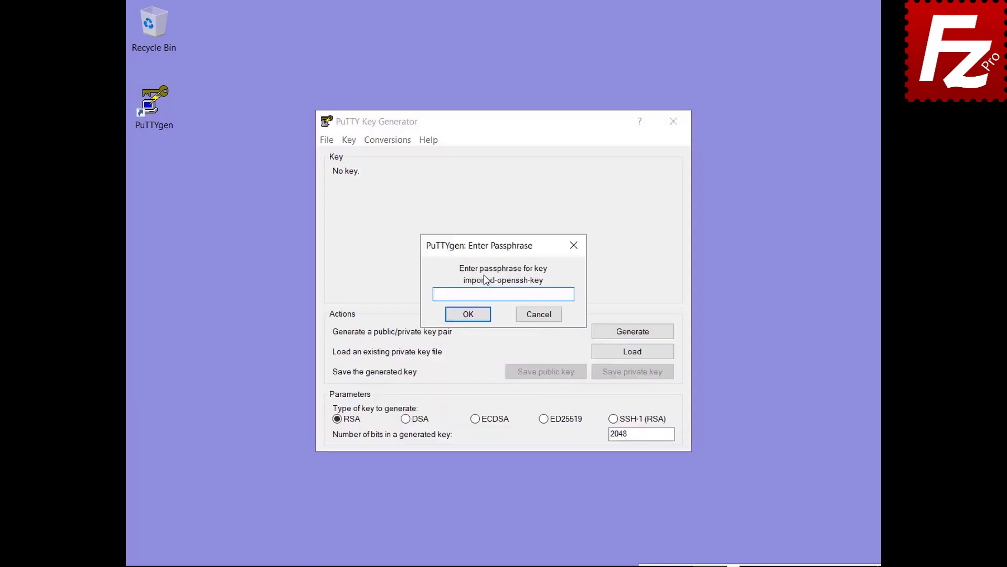
{"action": "type", "text": "*****"}
{"action": "left_click", "coordinate": [468, 314]}
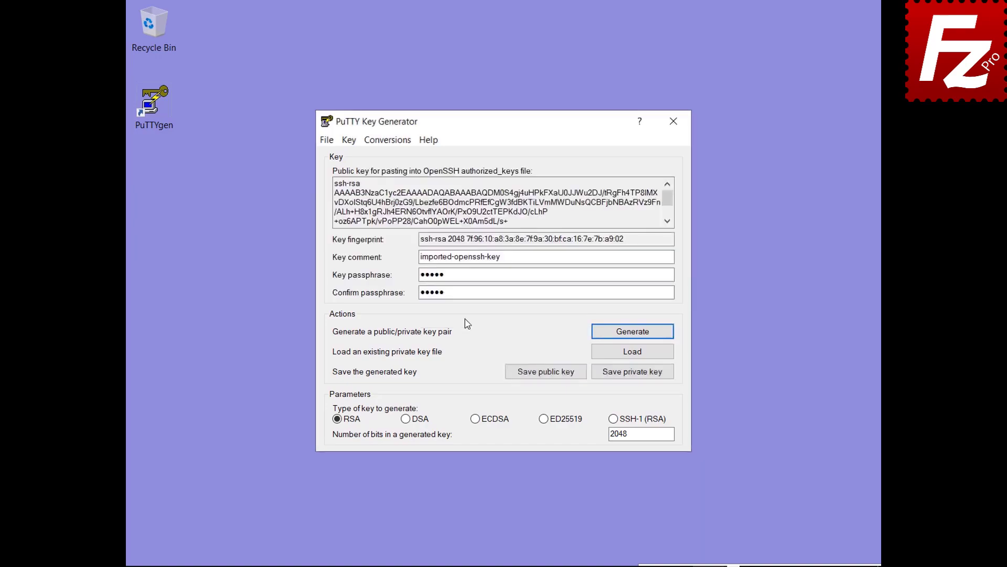
- Save the imported key as a PuTTY private key named key.ppk in Documents
{"action": "left_click", "coordinate": [632, 374]}
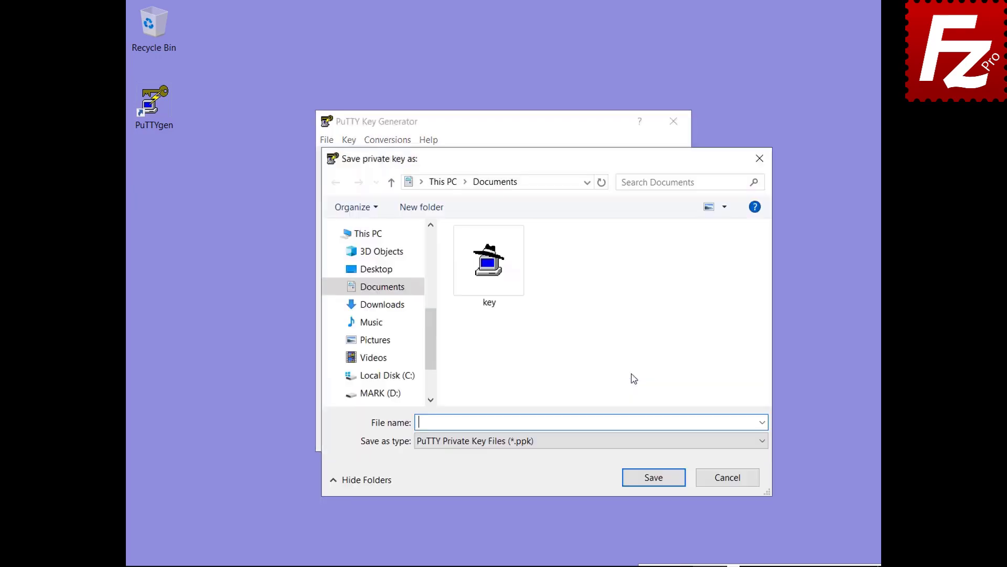
{"action": "type", "text": "key.ppk"}
{"action": "left_click", "coordinate": [657, 481]}
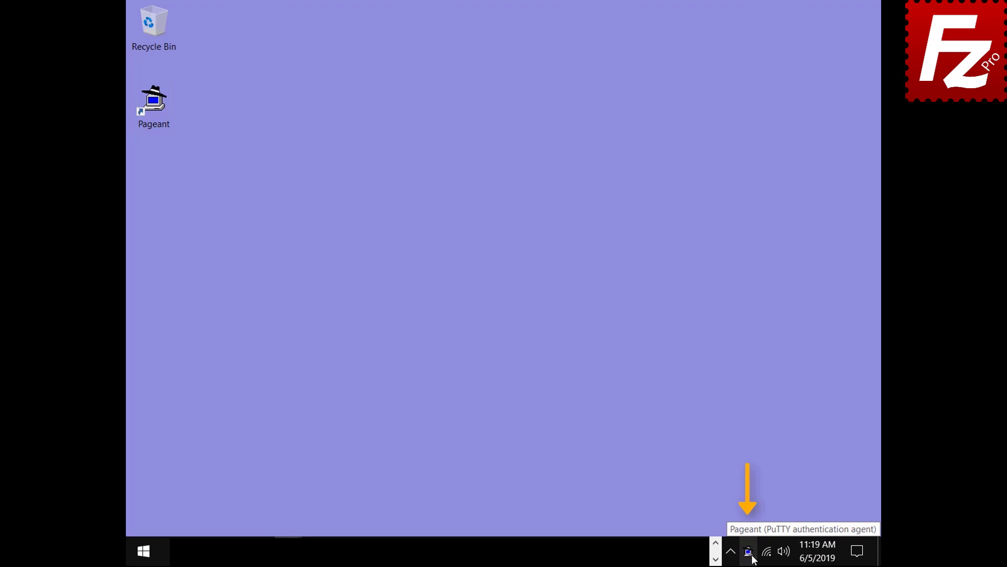
{"action": "double_click", "coordinate": [749, 551]}
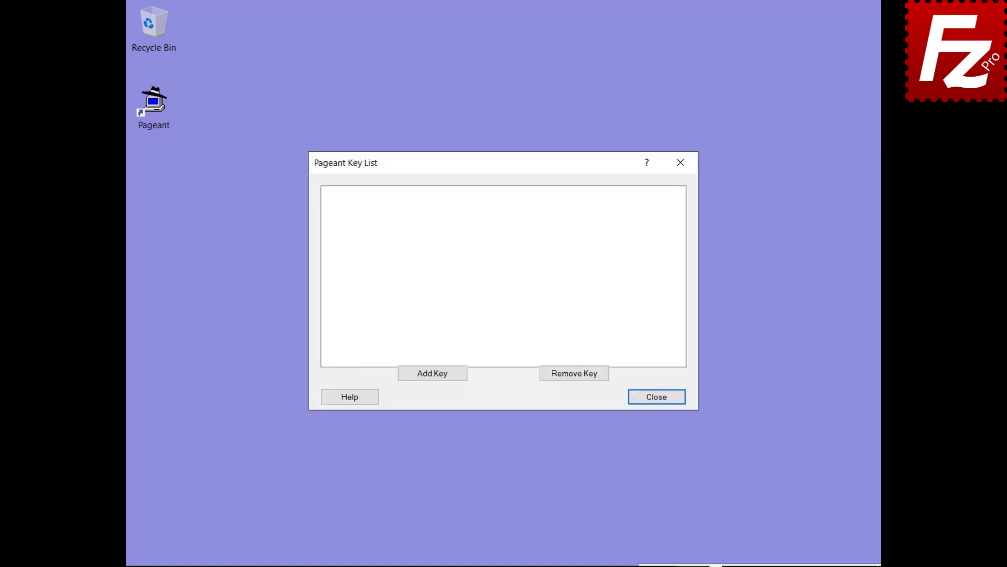
- Add the 2048-bit ssh-rsa key to Pageant, unlocking it with its passphrase
{"action": "left_click", "coordinate": [432, 375]}
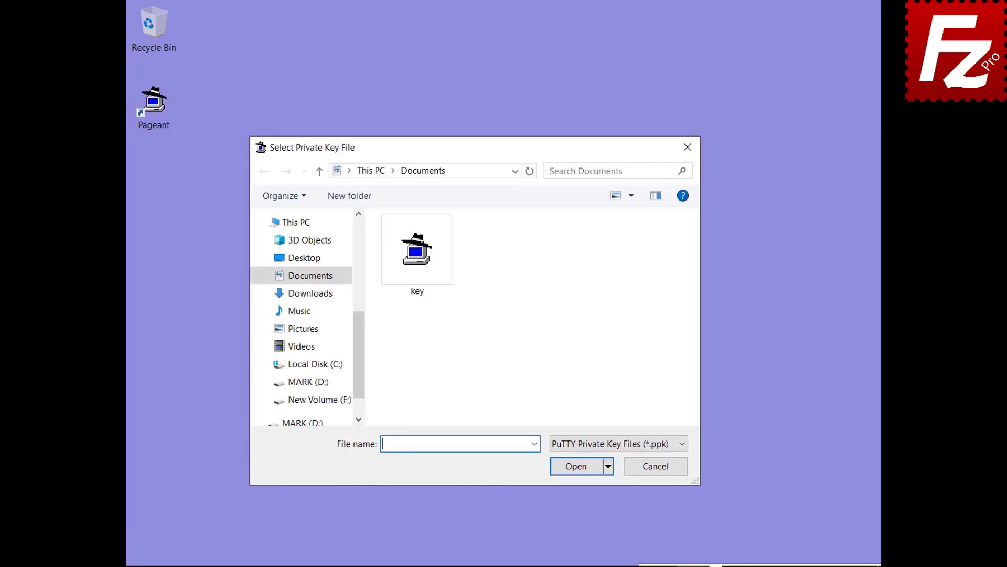
{"action": "double_click", "coordinate": [418, 291]}
{"action": "type", "text": "******"}
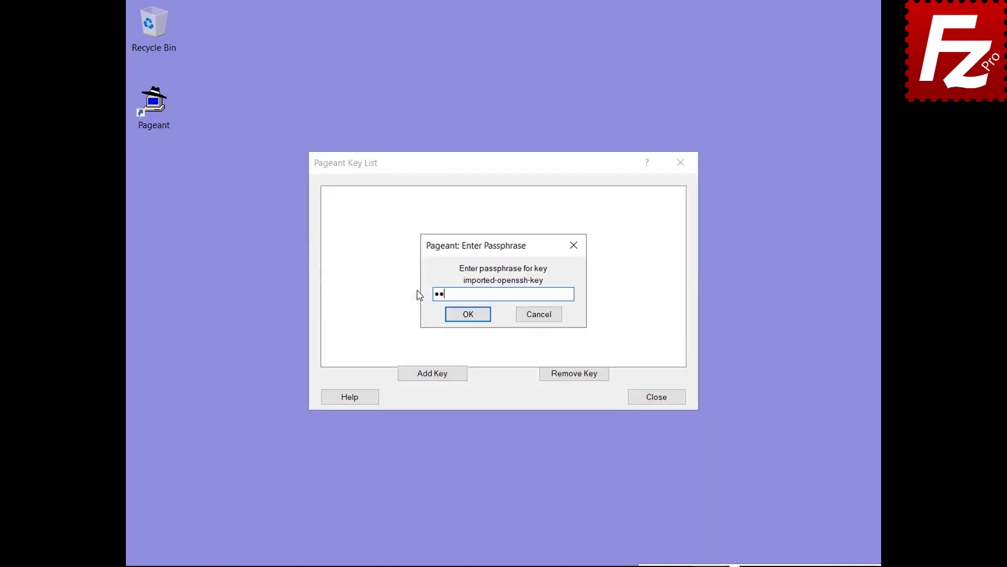
{"action": "left_click", "coordinate": [469, 319]}
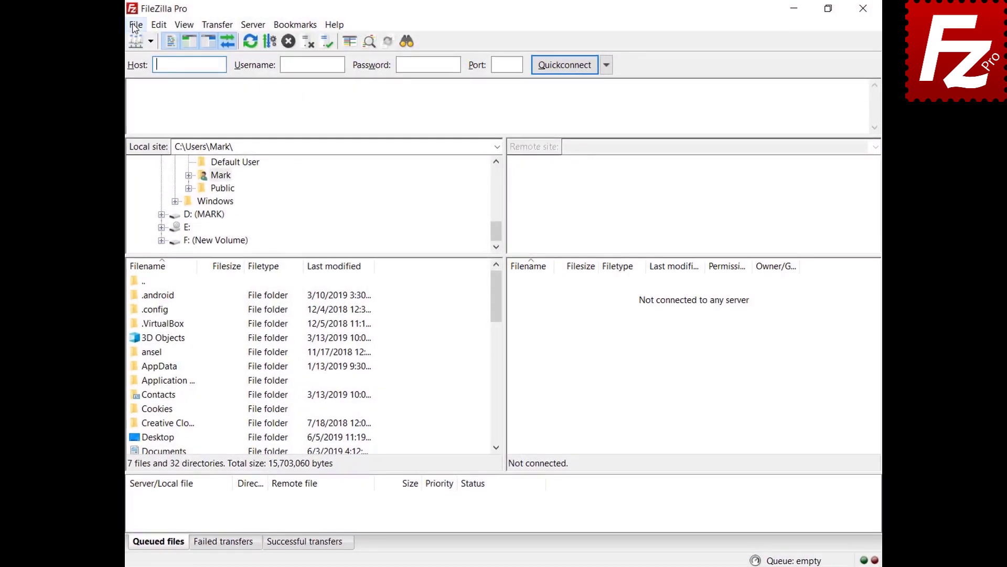
{"action": "left_click", "coordinate": [134, 22]}
- Switch the SFTP site from Key file to Normal logon and connect to 3.209.179.104
{"action": "left_click", "coordinate": [122, 43]}
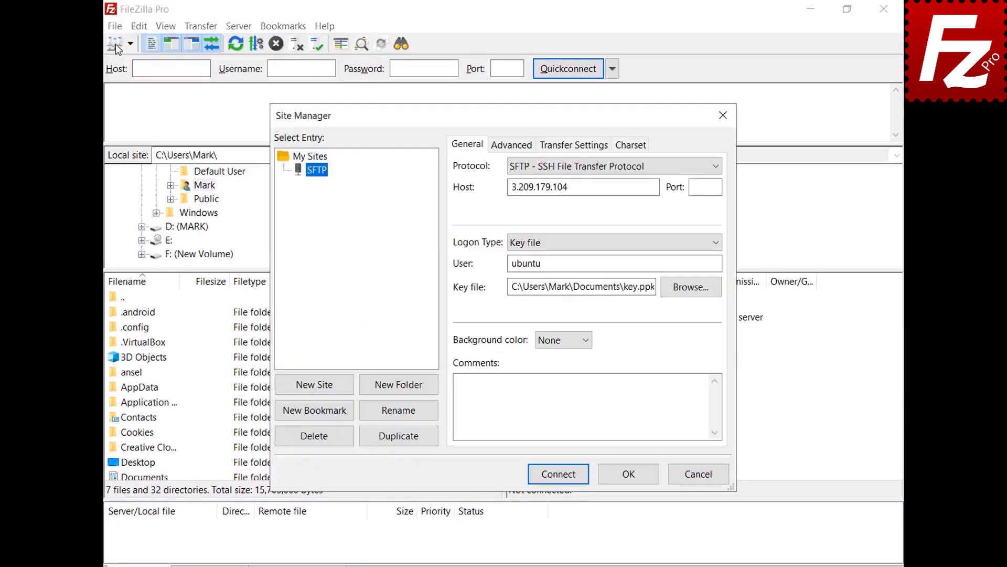
{"action": "left_click", "coordinate": [717, 241]}
{"action": "left_click", "coordinate": [716, 270]}
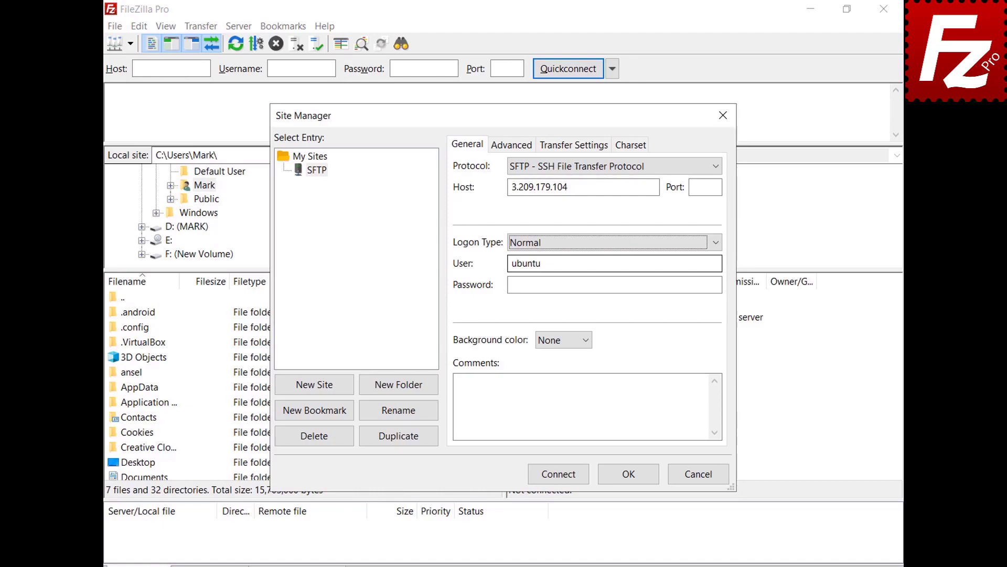
{"action": "left_click", "coordinate": [559, 473]}
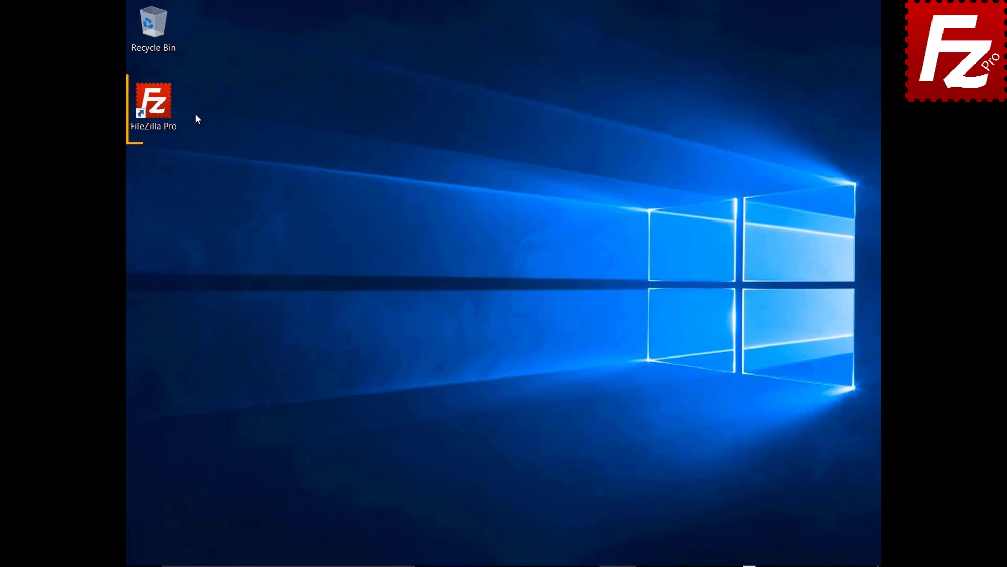
- Launch FileZilla Pro and open Edit > Settings at the Transfers > FTP: File Types page
{"action": "double_click", "coordinate": [160, 109]}
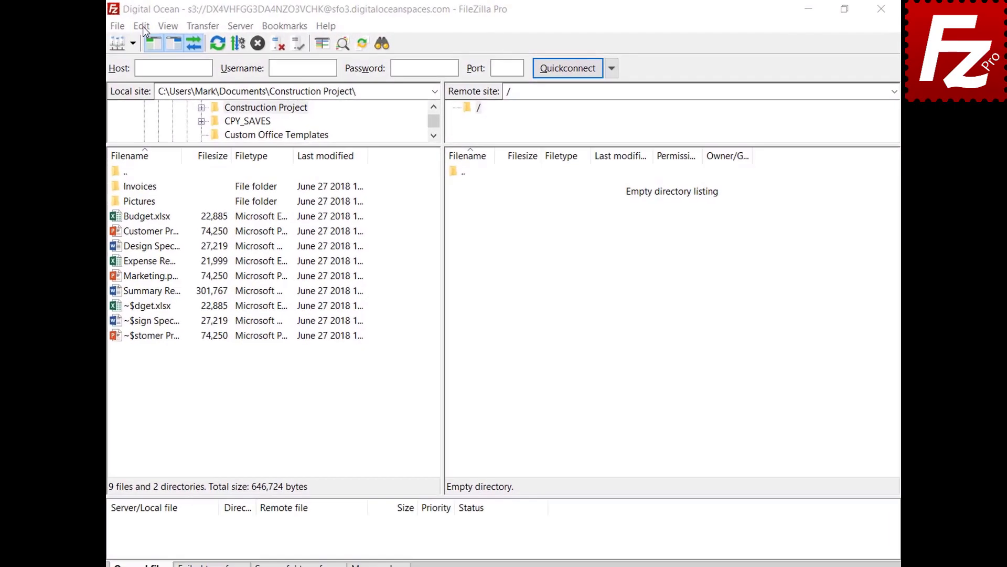
{"action": "left_click", "coordinate": [116, 27]}
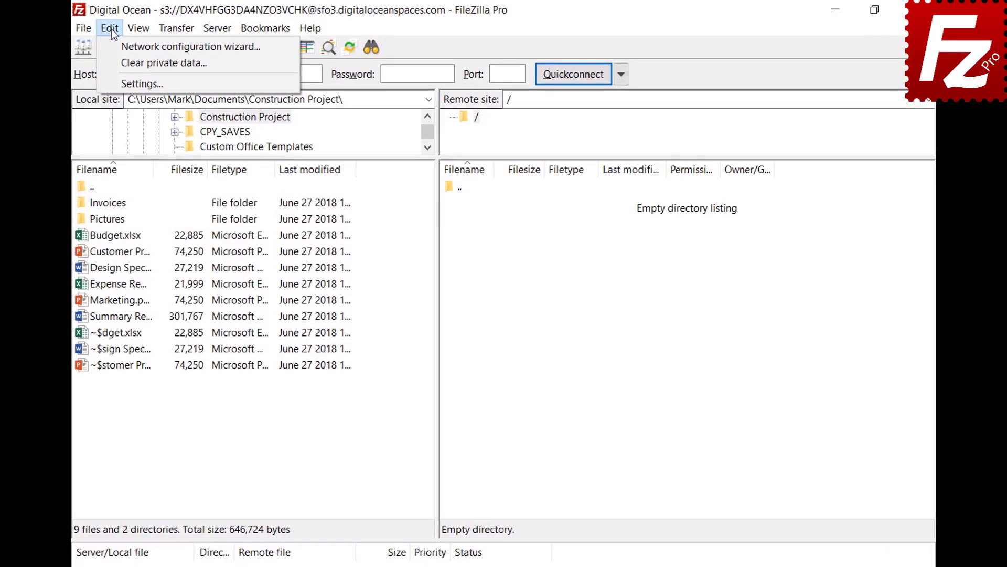
{"action": "left_click", "coordinate": [118, 84]}
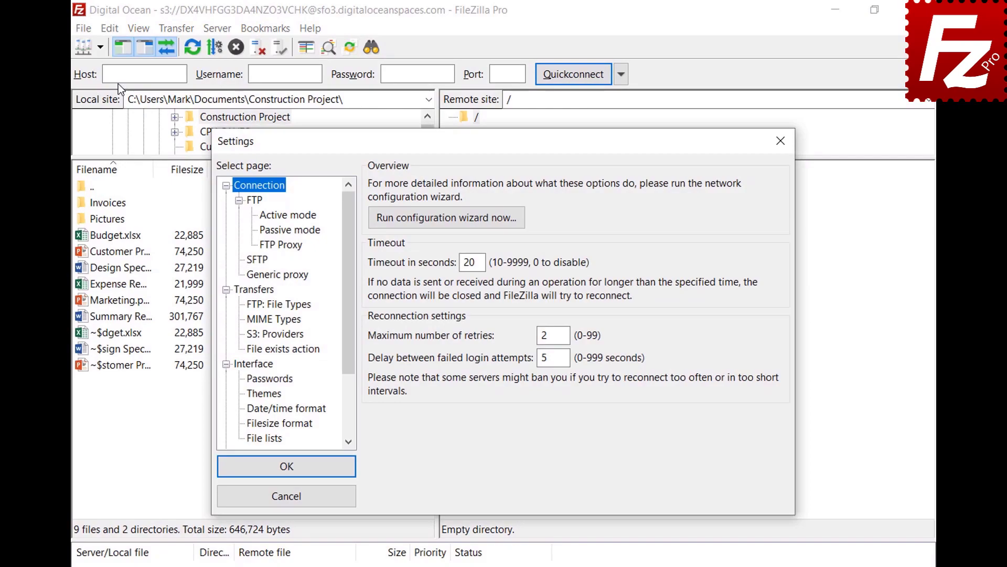
{"action": "left_click", "coordinate": [248, 307]}
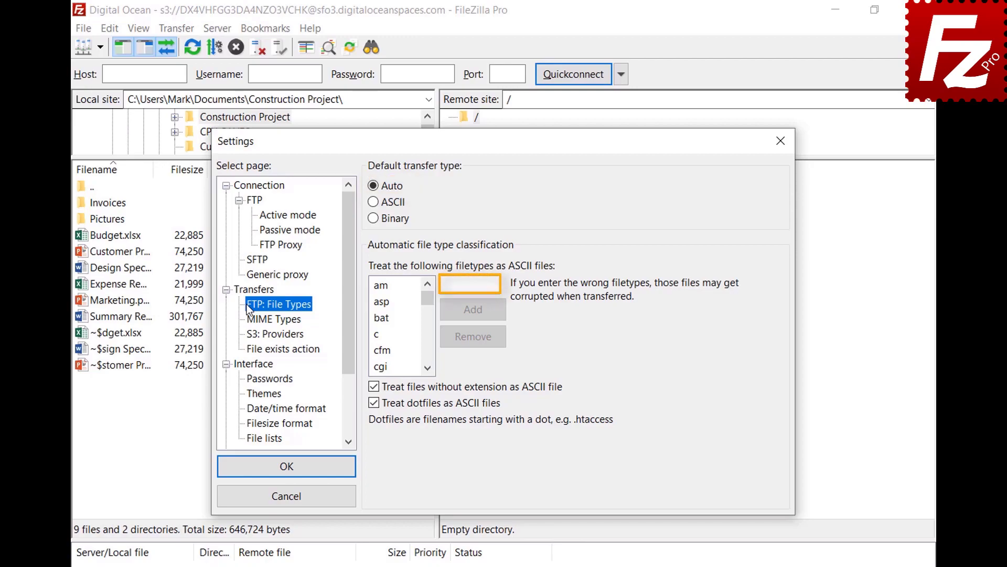
- Add json to the ASCII filetype list, confirm it appears, and save the settings
{"action": "left_click", "coordinate": [495, 285]}
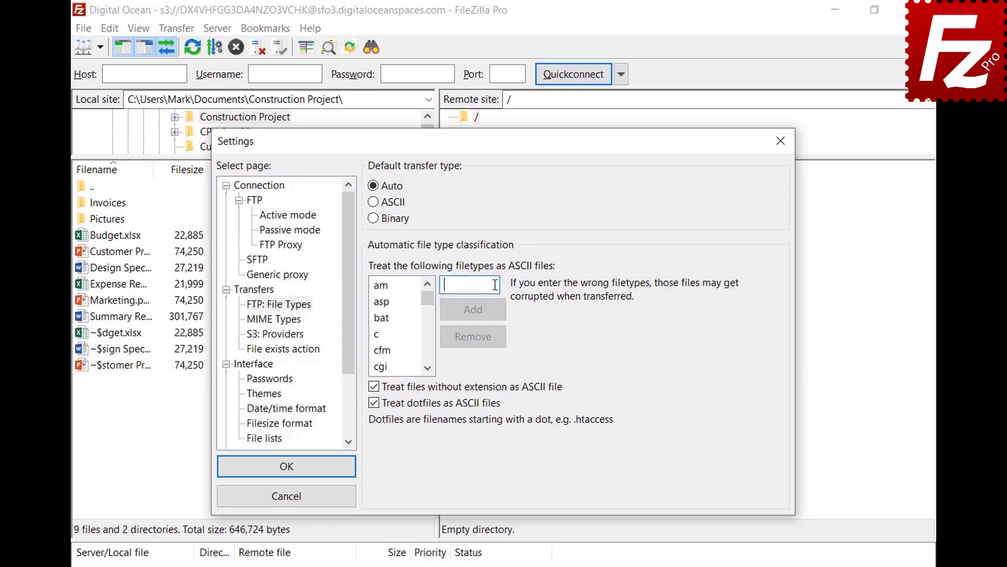
{"action": "type", "text": "json"}
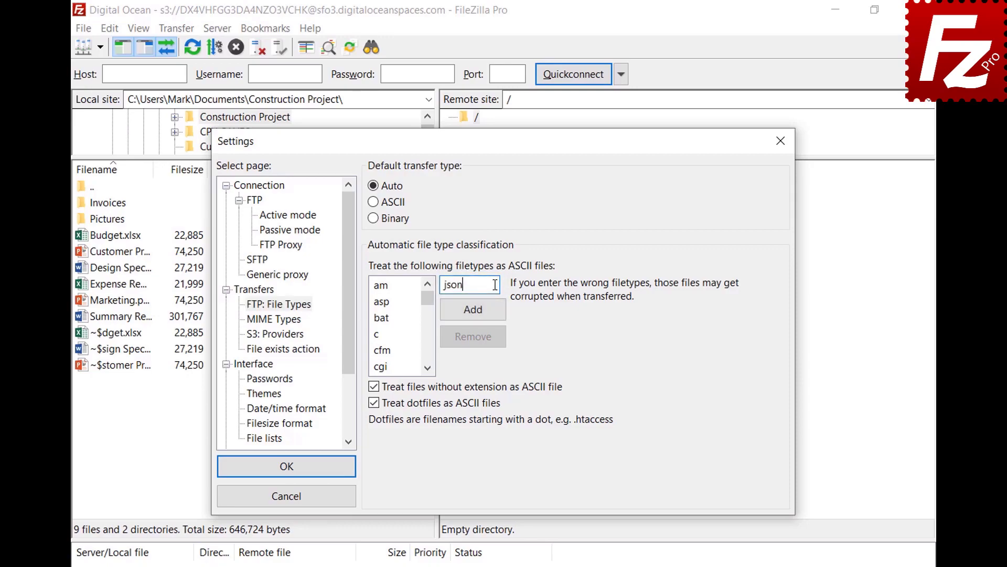
{"action": "left_click", "coordinate": [474, 317]}
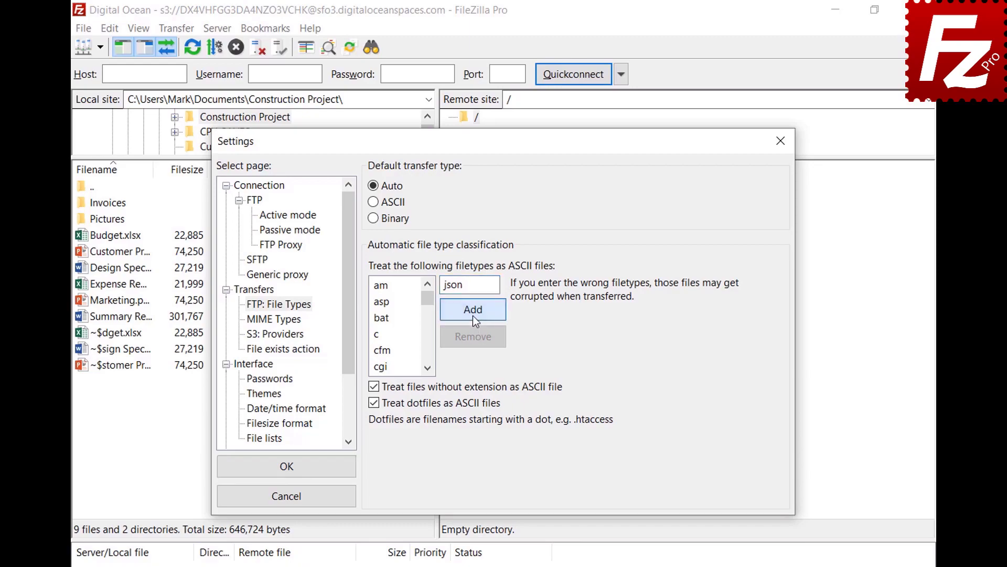
{"action": "left_click_drag", "start_coordinate": [429, 303], "coordinate": [431, 326]}
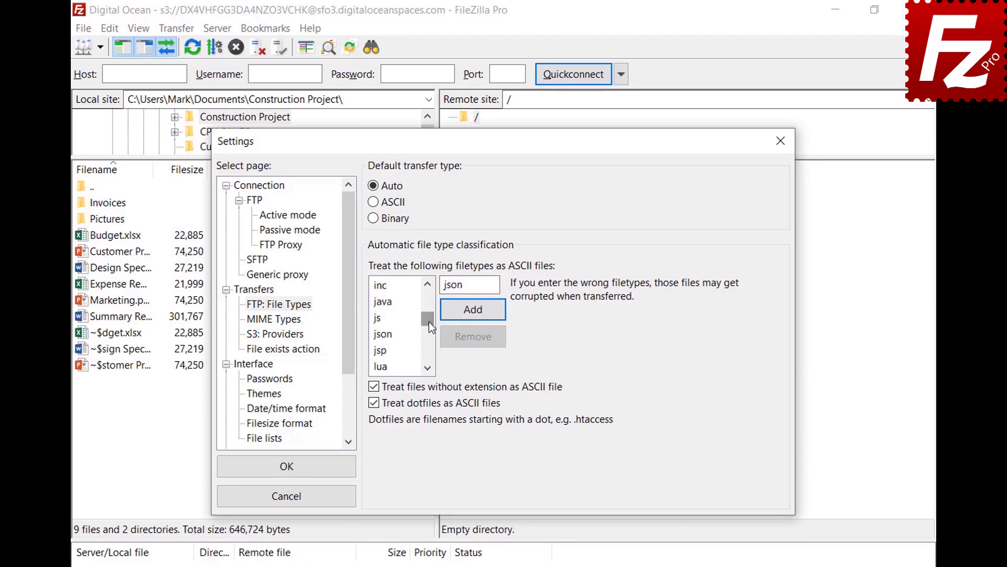
{"action": "left_click", "coordinate": [394, 335]}
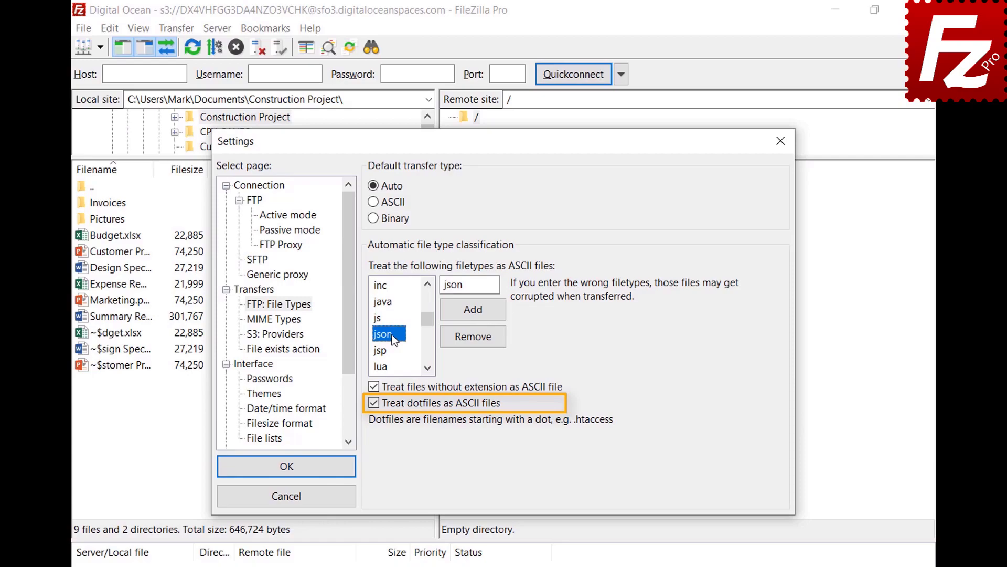
{"action": "left_click", "coordinate": [285, 473]}
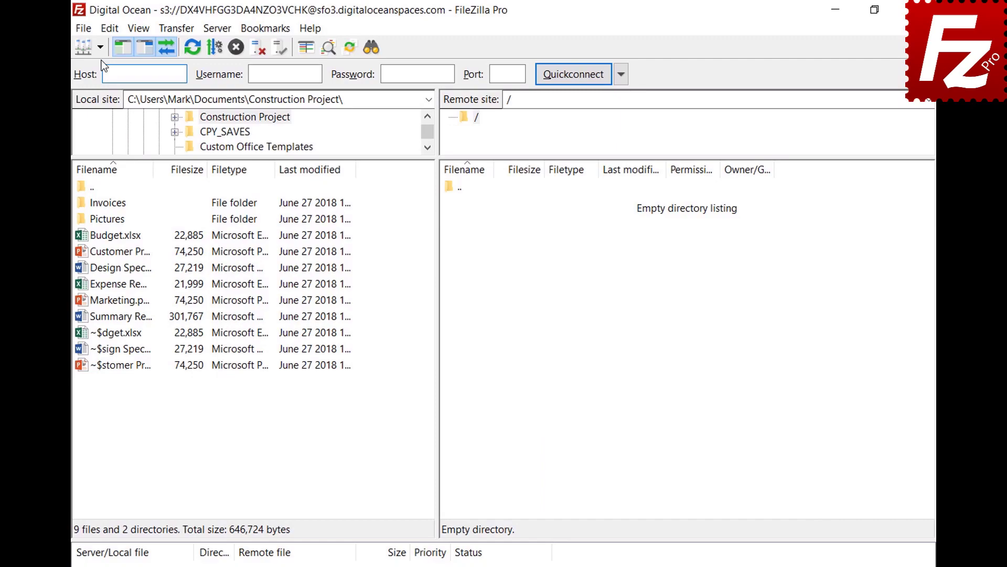
- Open the saved FTP site in a second tab, inspect the transfer-type options, then relaunch FileZilla Pro
{"action": "left_click", "coordinate": [99, 49]}
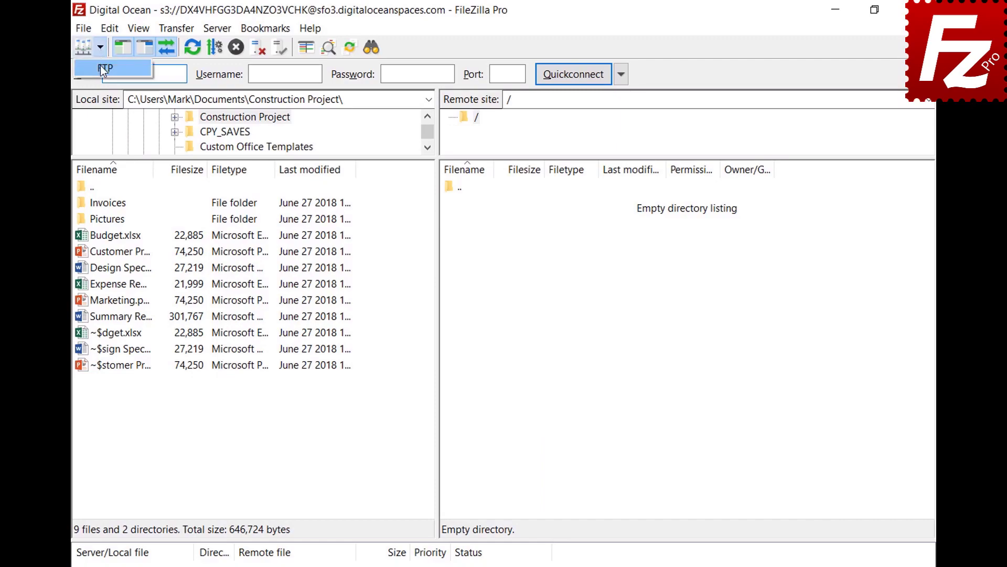
{"action": "left_click", "coordinate": [100, 66]}
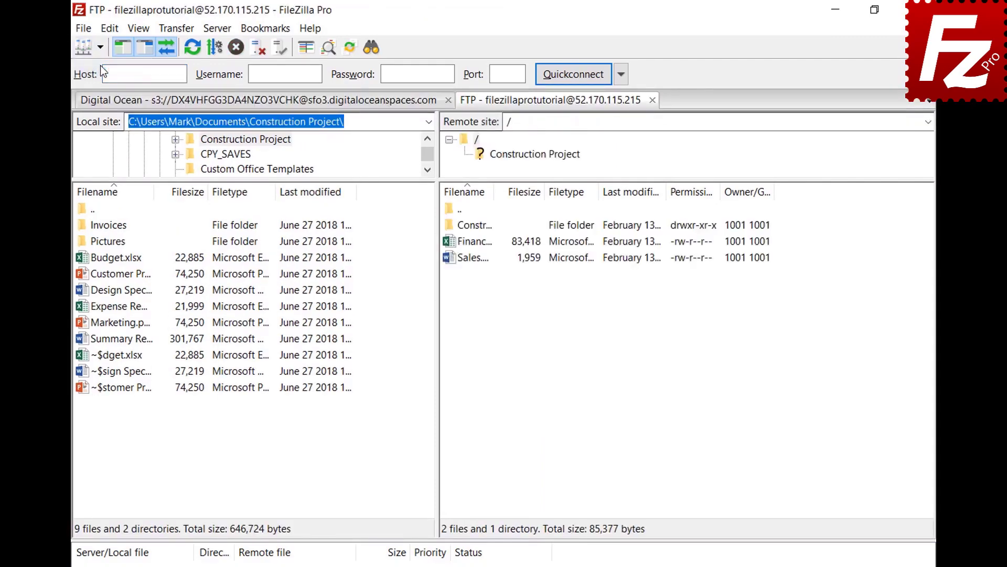
{"action": "left_click", "coordinate": [177, 29]}
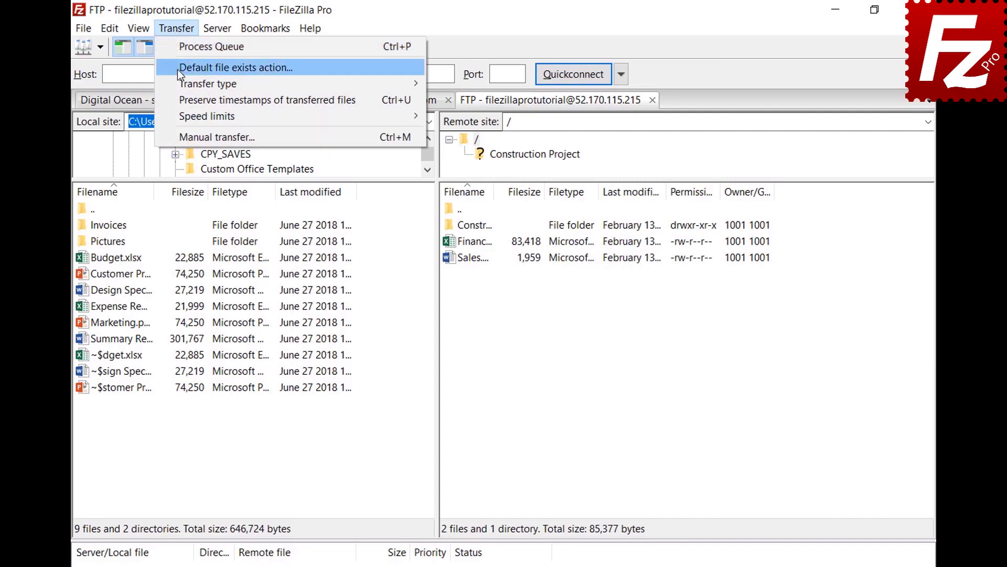
{"action": "mouse_move", "coordinate": [180, 82]}
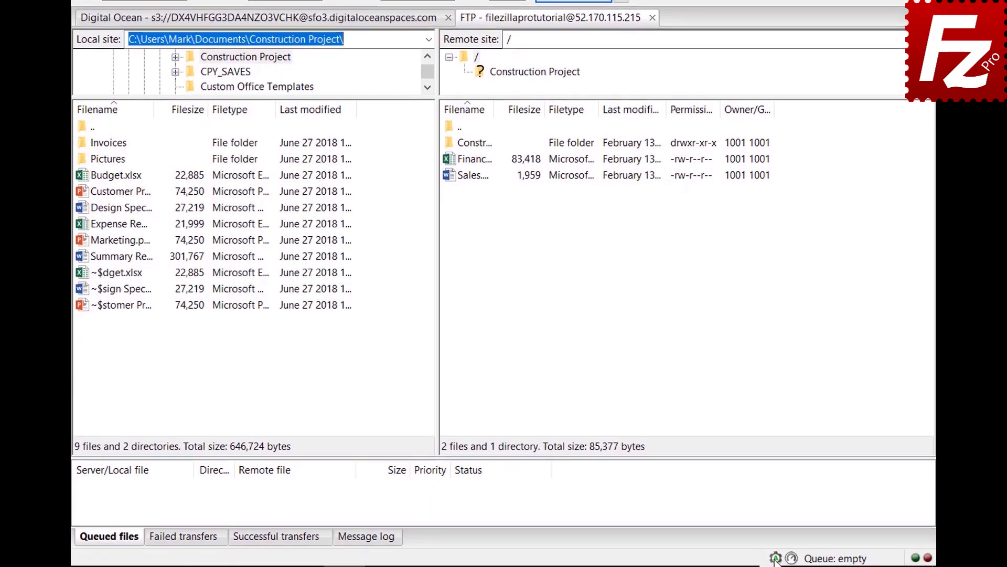
{"action": "left_click", "coordinate": [775, 559]}
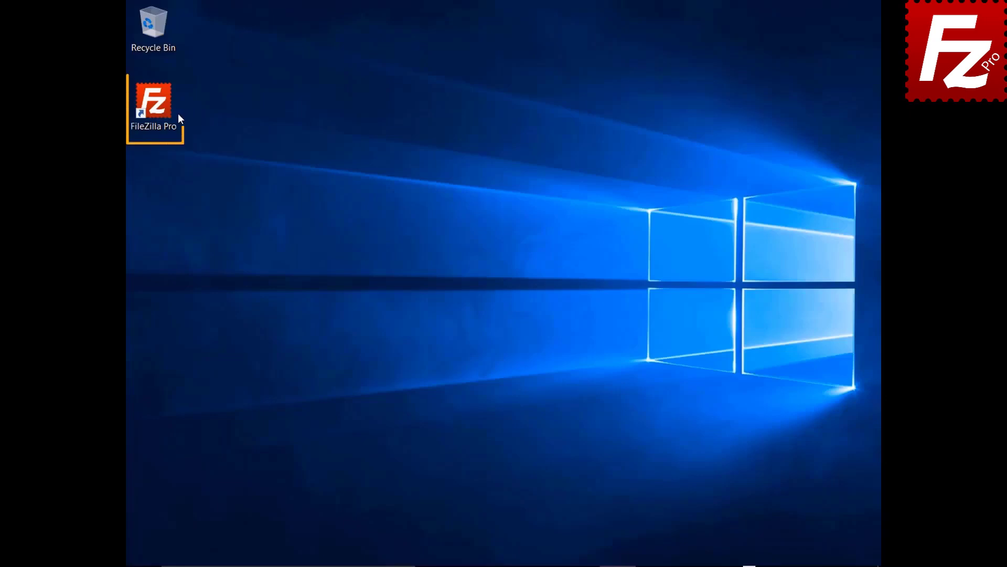
{"action": "double_click", "coordinate": [160, 108]}
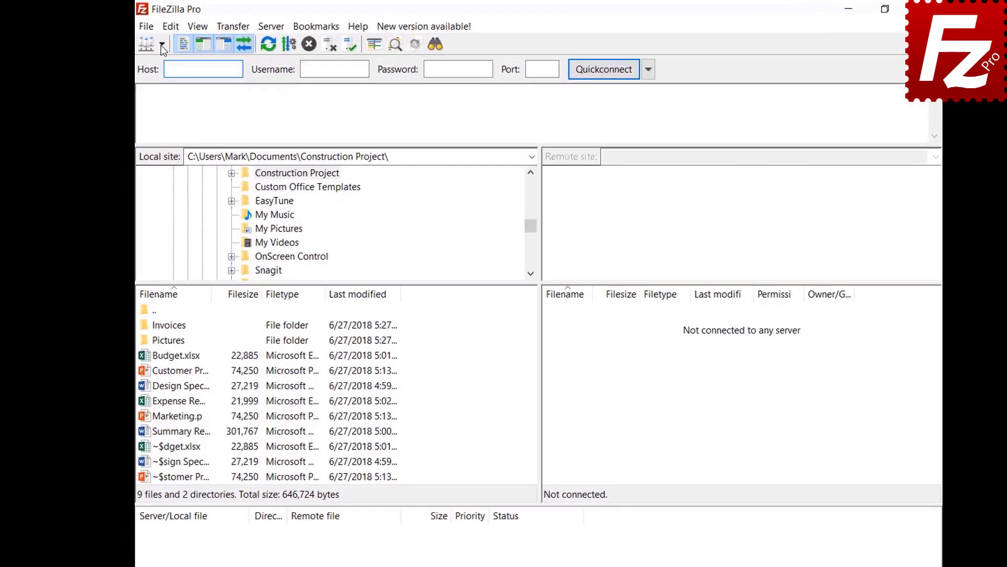
- Connect to the FTP Tutorial site and upload Summary Report.docx to the server's root folder
{"action": "left_click", "coordinate": [174, 47]}
{"action": "left_click", "coordinate": [181, 68]}
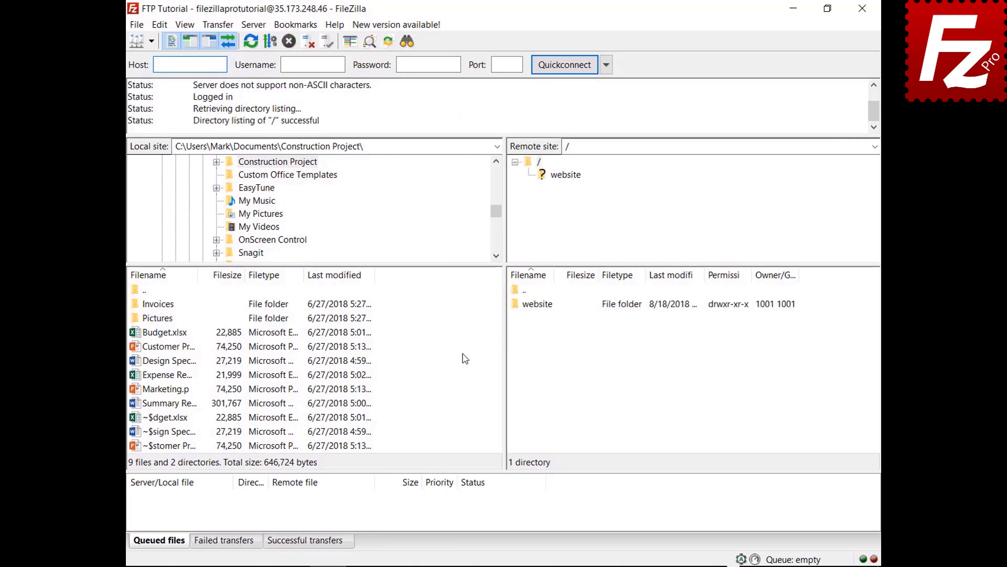
{"action": "right_click", "coordinate": [169, 404]}
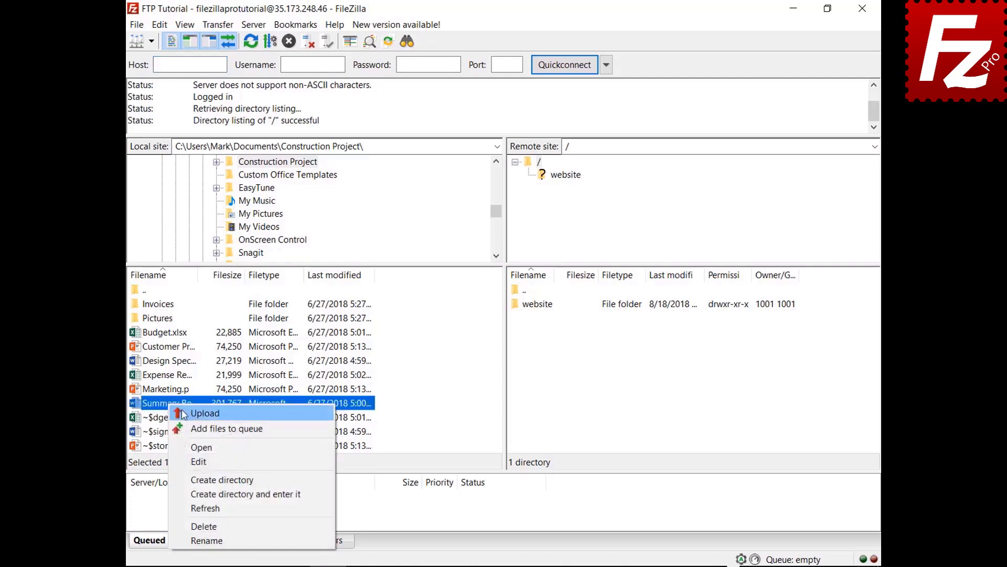
{"action": "left_click", "coordinate": [192, 415]}
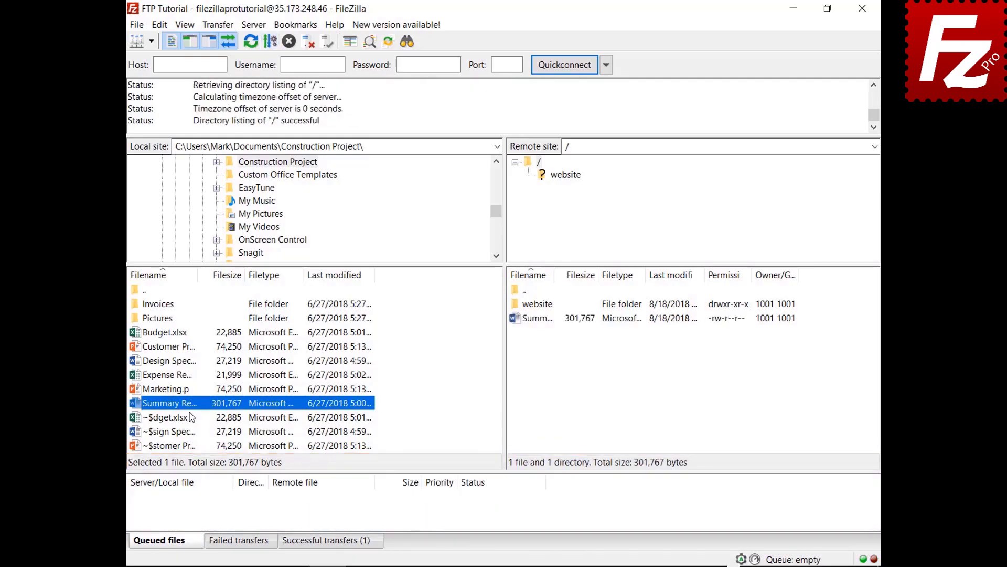
- Add Budget.xlsx and the Invoices folder to the transfer queue
{"action": "right_click", "coordinate": [169, 333]}
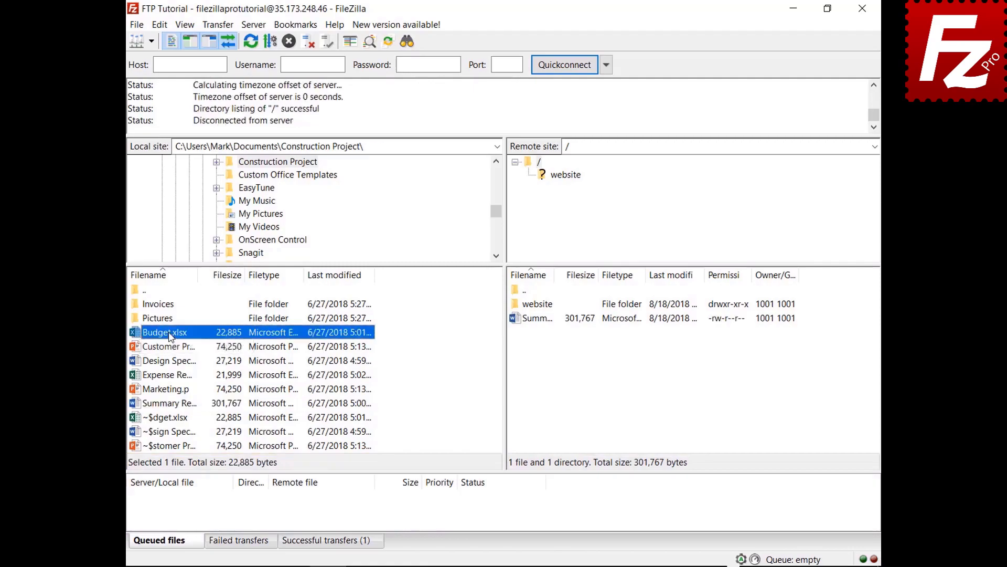
{"action": "left_click", "coordinate": [188, 357]}
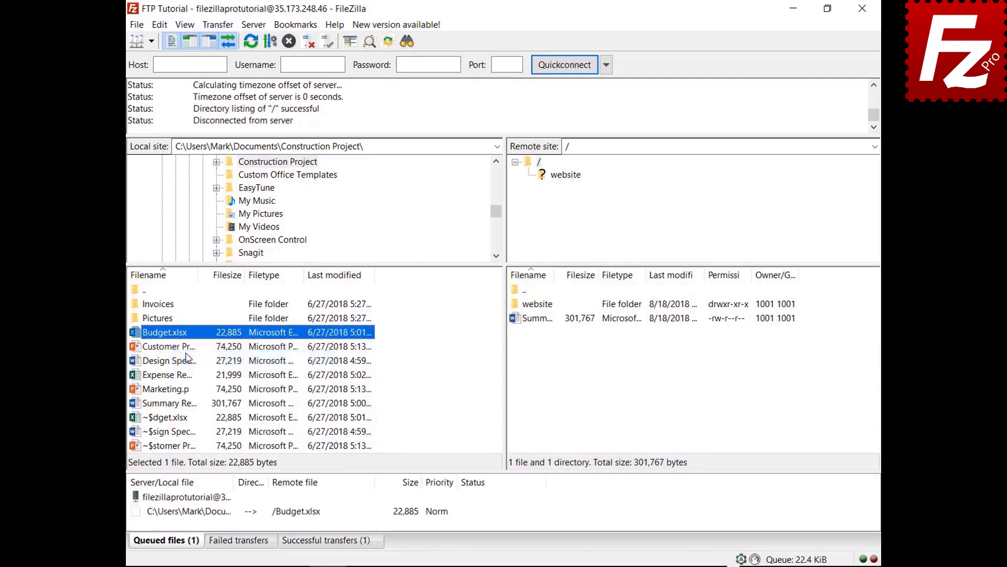
{"action": "right_click", "coordinate": [166, 305]}
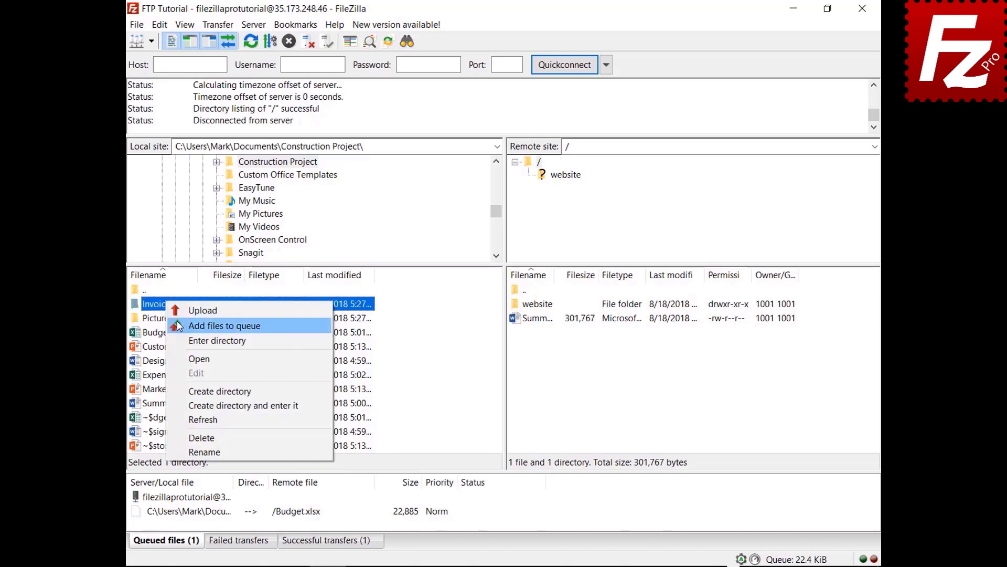
{"action": "left_click", "coordinate": [179, 325]}
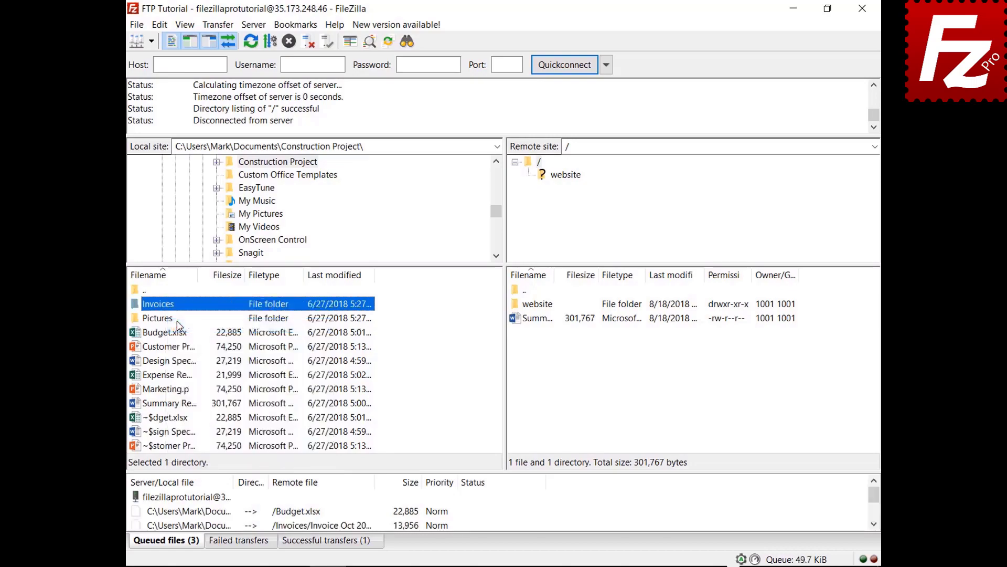
- Process the queue to upload Budget.xlsx and Invoices to the server root
{"action": "right_click", "coordinate": [193, 497]}
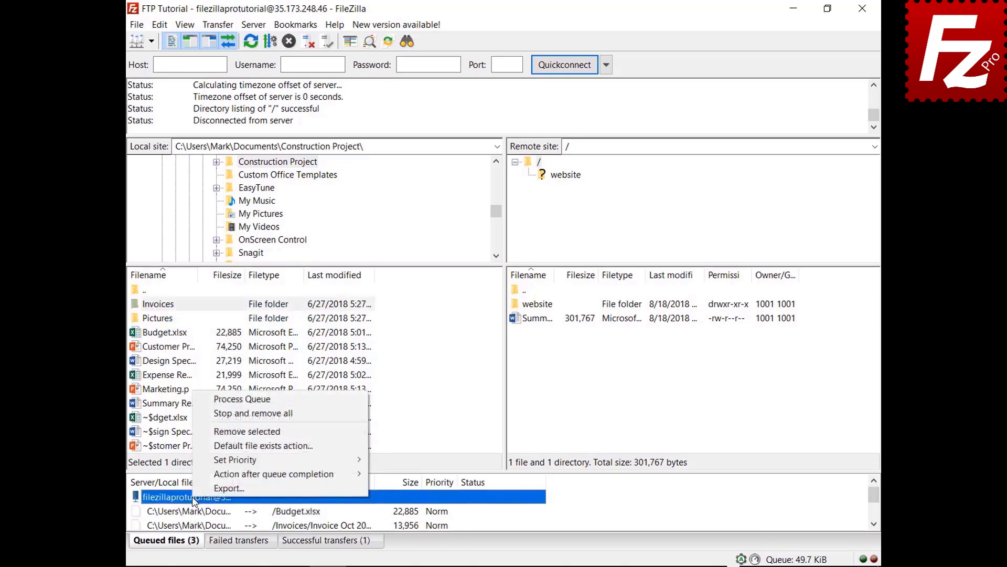
{"action": "left_click", "coordinate": [217, 401]}
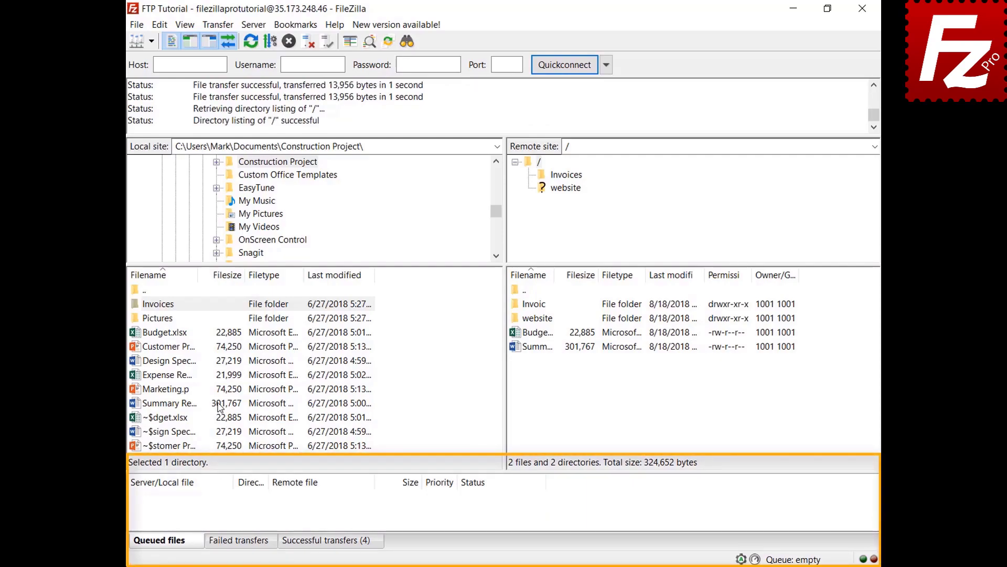
{"action": "right_click", "coordinate": [179, 362]}
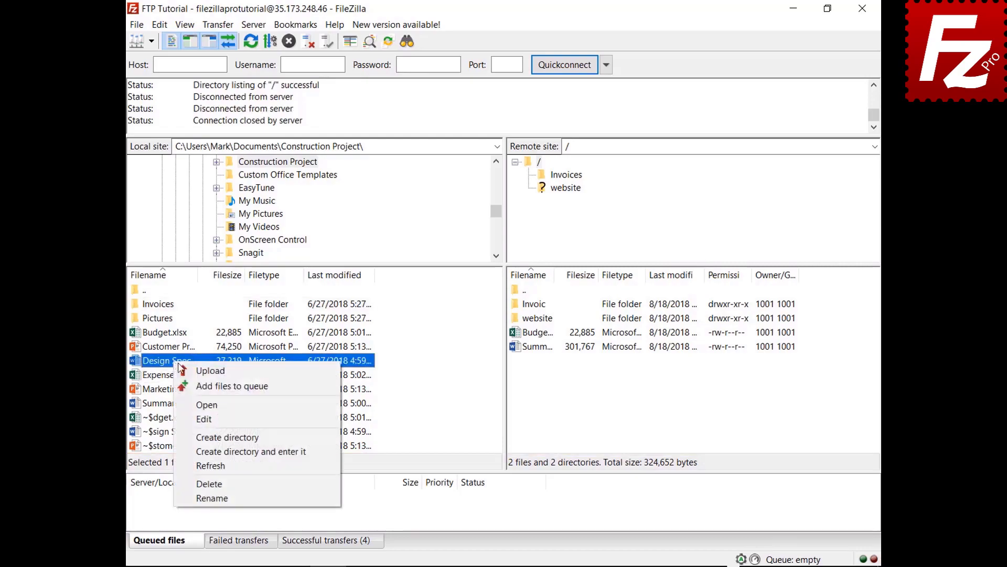
- Queue Design Specs.docx and Expense Report.xlsx, then sort the queue by size
{"action": "left_click", "coordinate": [191, 386]}
{"action": "right_click", "coordinate": [179, 378]}
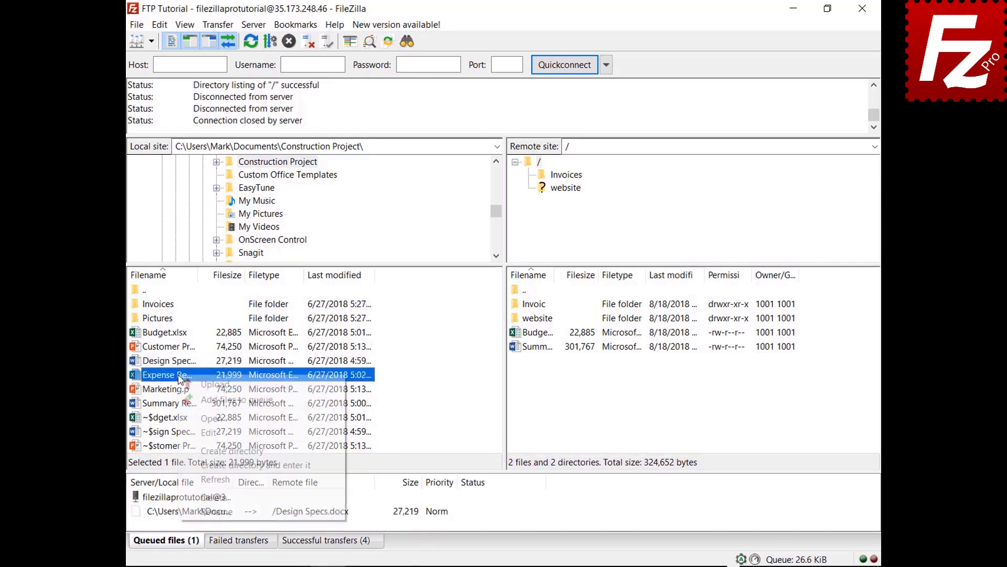
{"action": "left_click", "coordinate": [195, 400]}
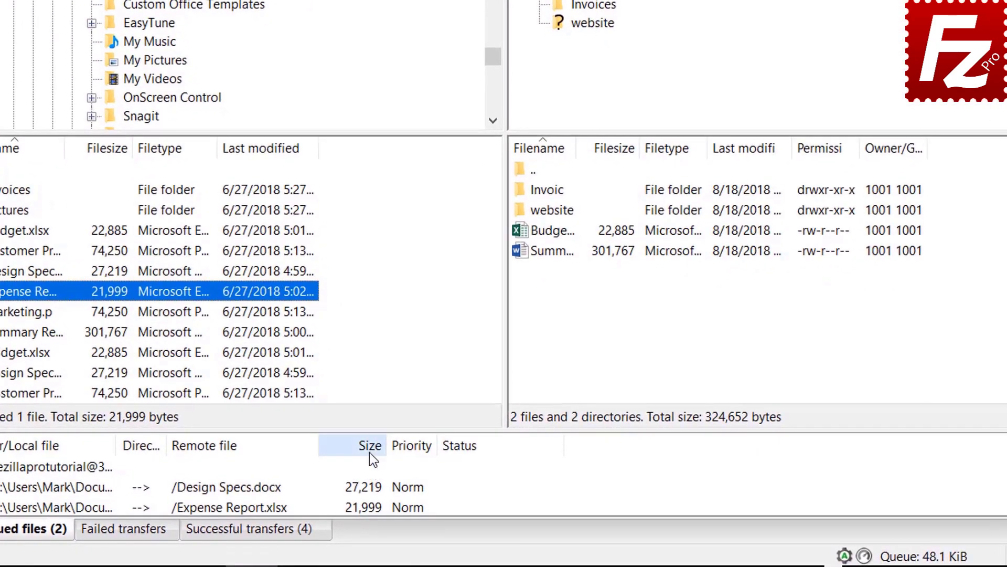
{"action": "left_click", "coordinate": [411, 485]}
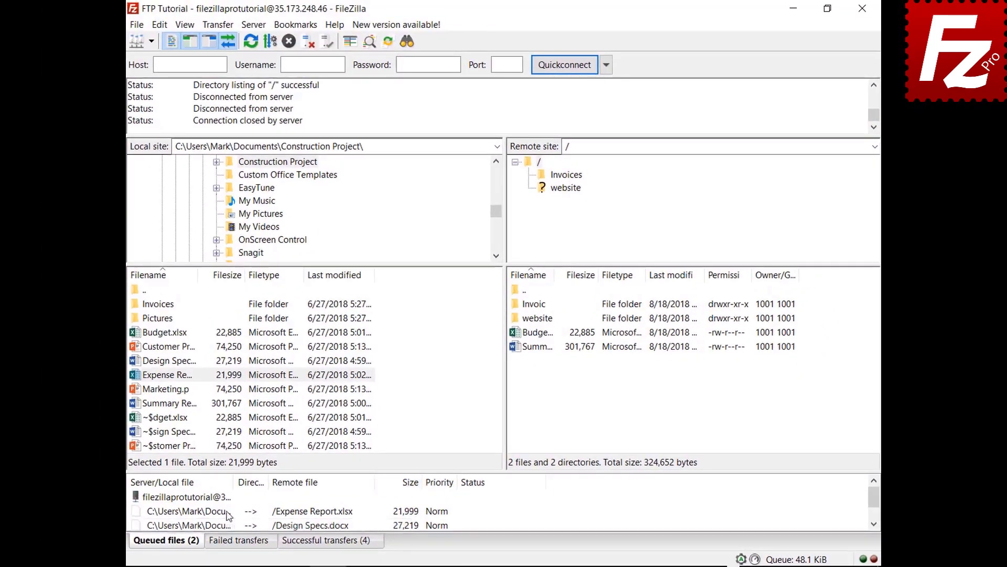
- Give the queued Expense Report.xlsx High priority and process the queue
{"action": "right_click", "coordinate": [228, 513]}
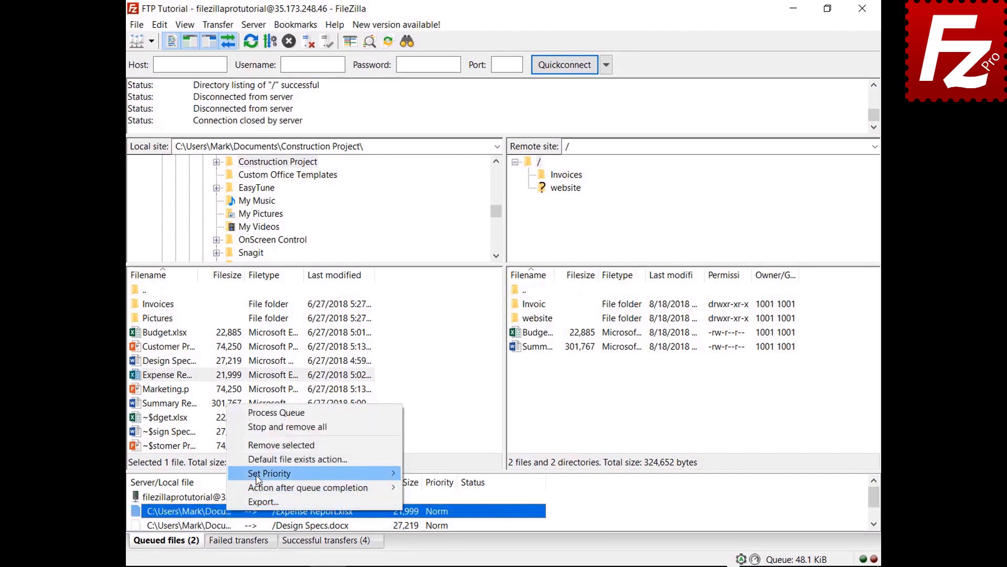
{"action": "mouse_move", "coordinate": [257, 478]}
{"action": "left_click", "coordinate": [429, 474]}
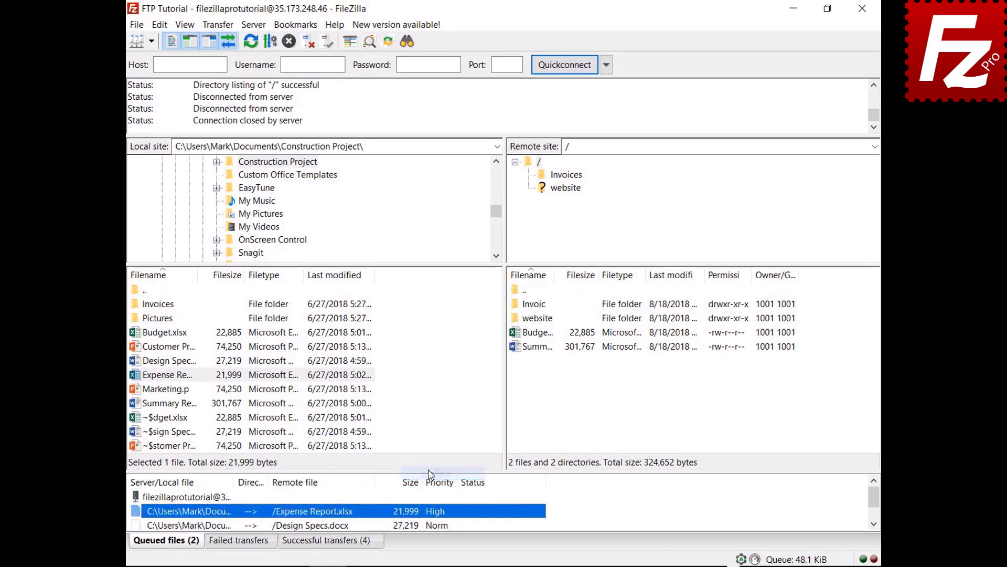
{"action": "right_click", "coordinate": [210, 497]}
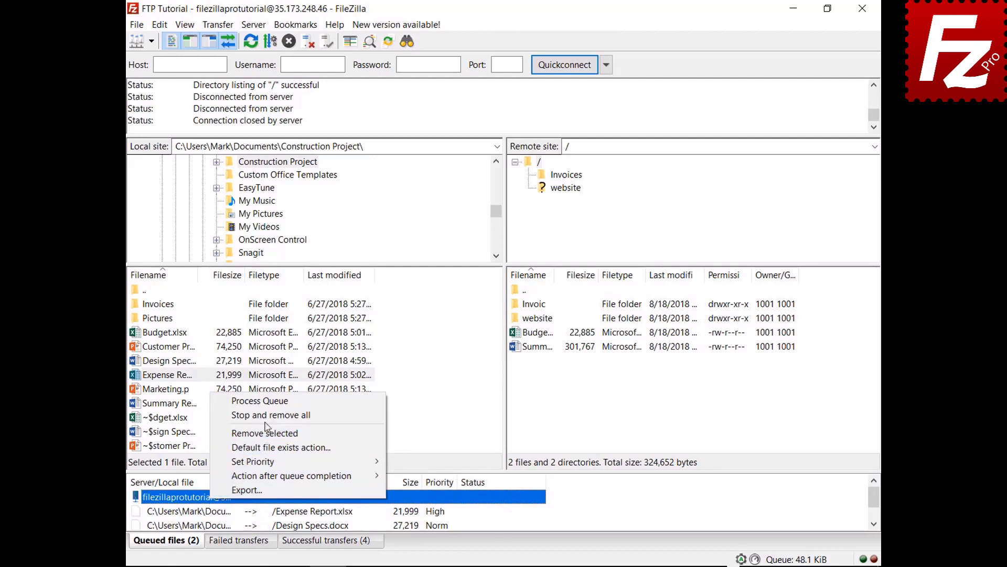
{"action": "left_click", "coordinate": [270, 402]}
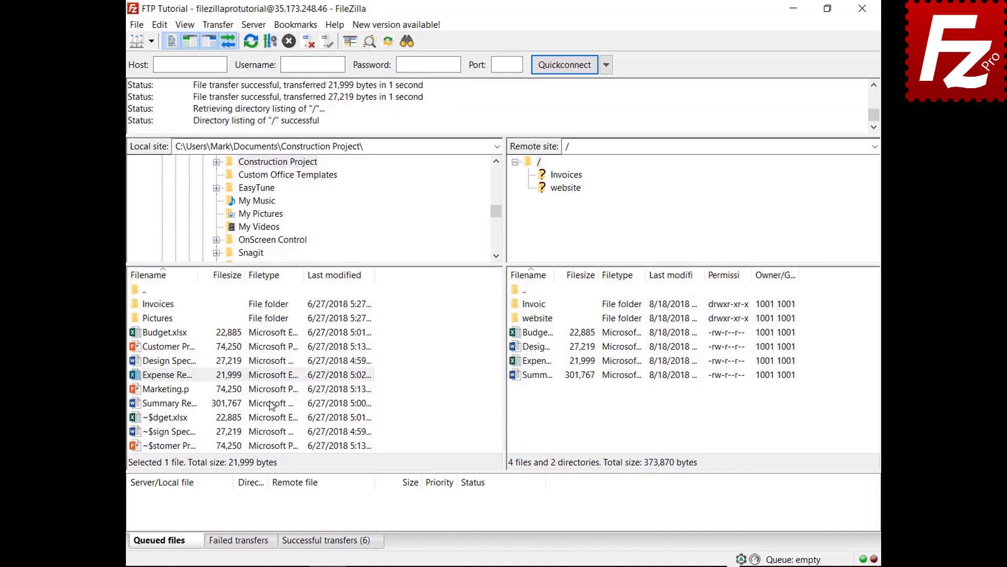
- Queue Budget.xlsx and review the global default file exists action without changing it
{"action": "right_click", "coordinate": [182, 334]}
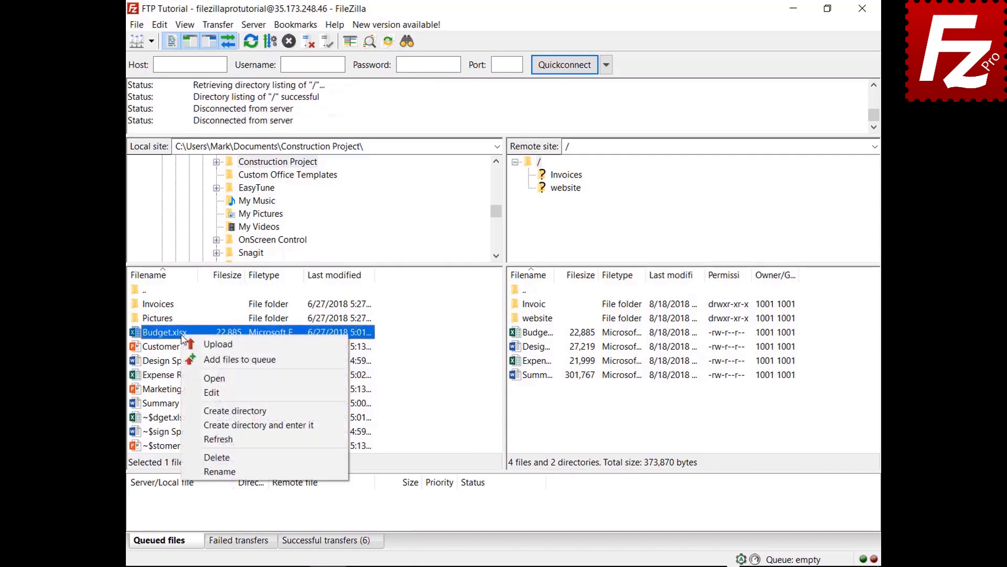
{"action": "left_click", "coordinate": [195, 359]}
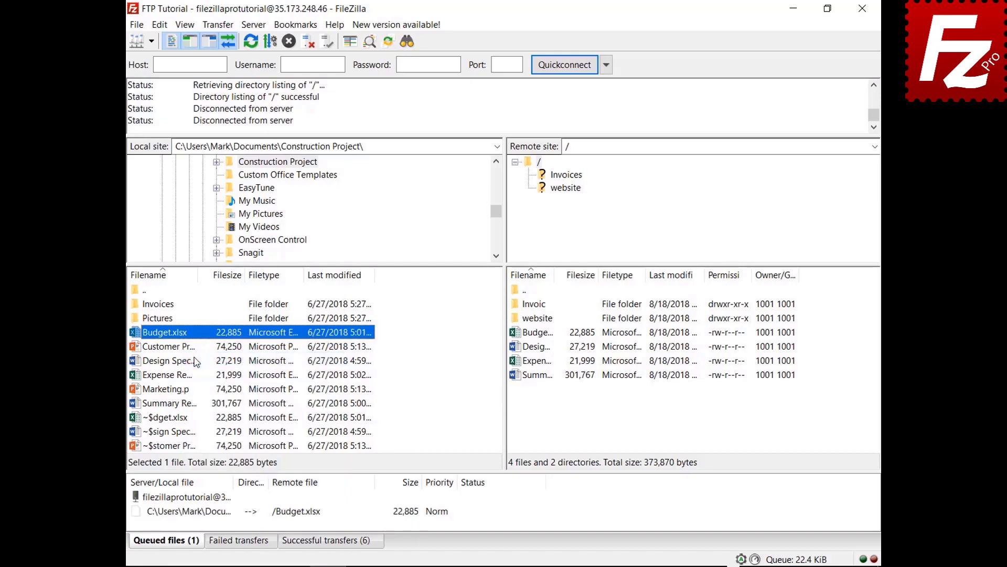
{"action": "left_click", "coordinate": [160, 24]}
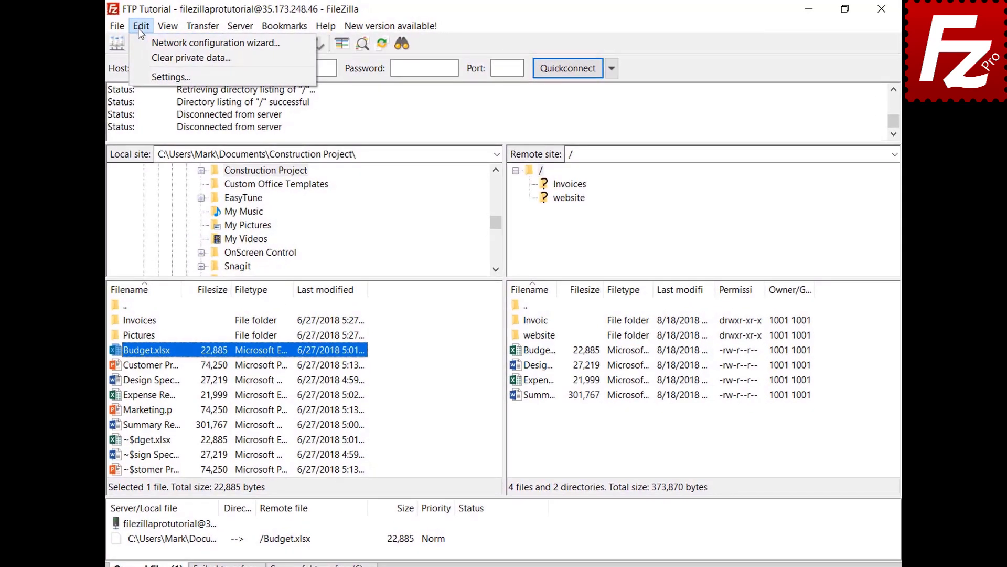
{"action": "left_click", "coordinate": [140, 75]}
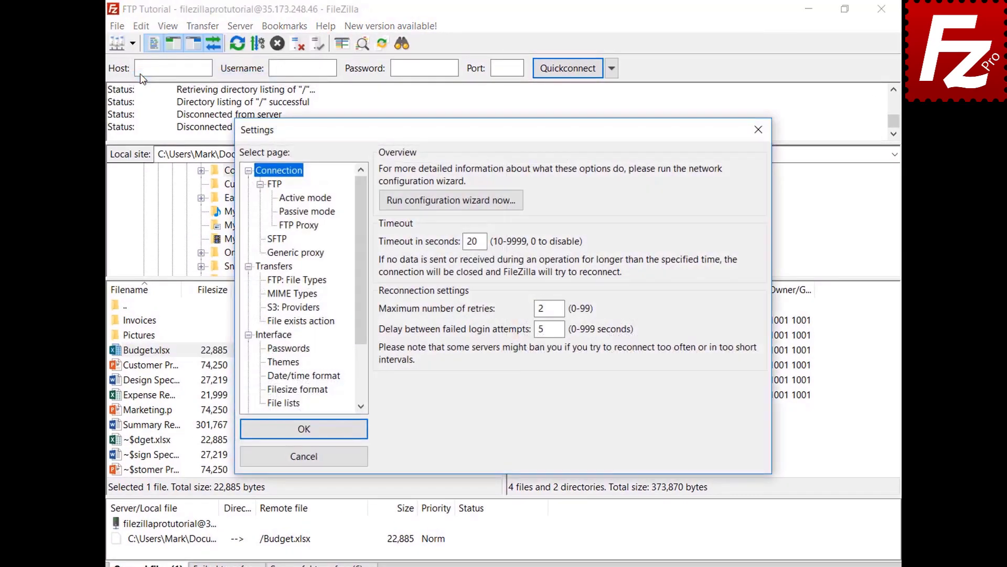
{"action": "left_click", "coordinate": [313, 324]}
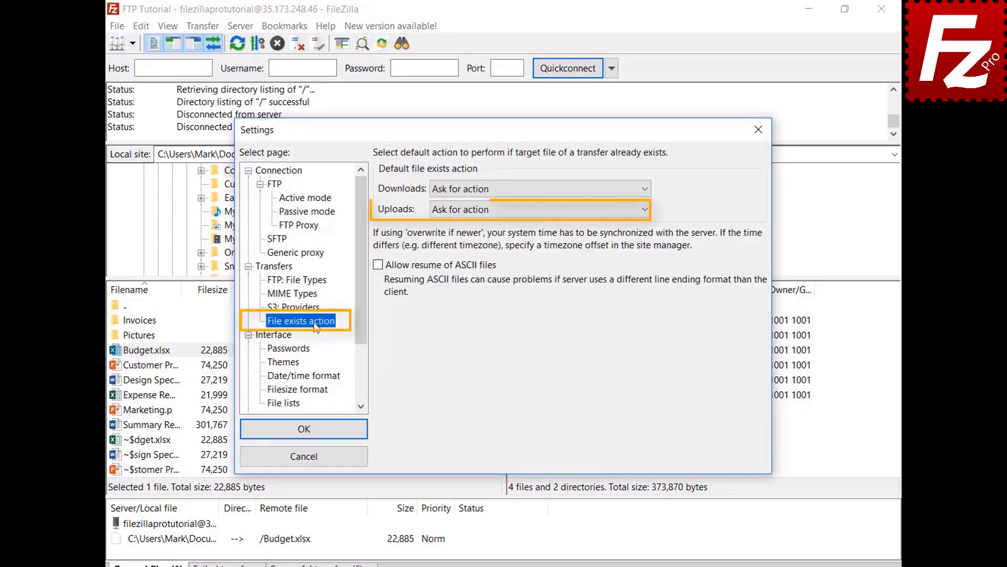
{"action": "left_click", "coordinate": [317, 461]}
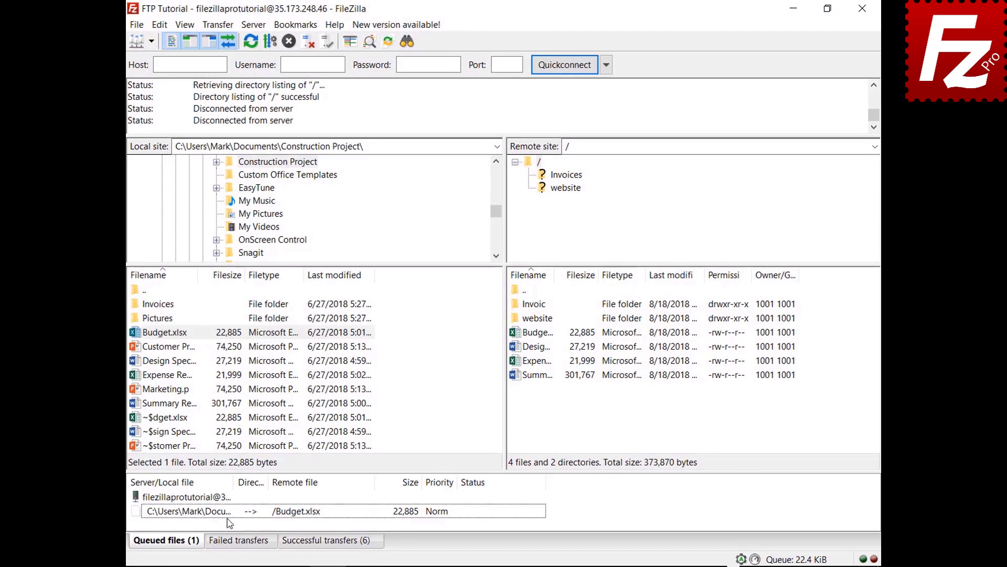
- Set the queued Budget.xlsx upload to Overwrite file, then process the queue
{"action": "left_click", "coordinate": [215, 542]}
{"action": "right_click", "coordinate": [229, 517]}
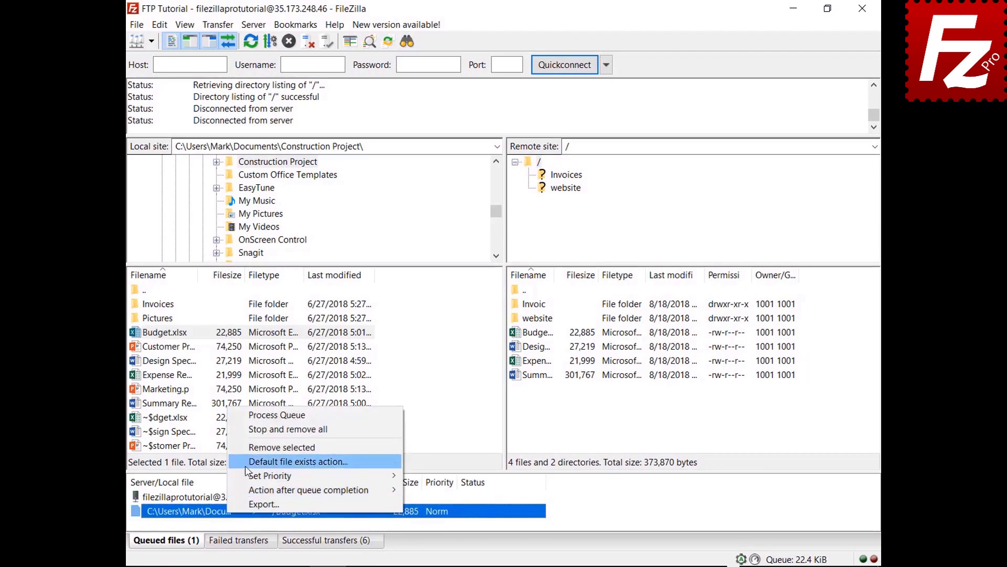
{"action": "left_click", "coordinate": [315, 461]}
{"action": "left_click", "coordinate": [440, 484]}
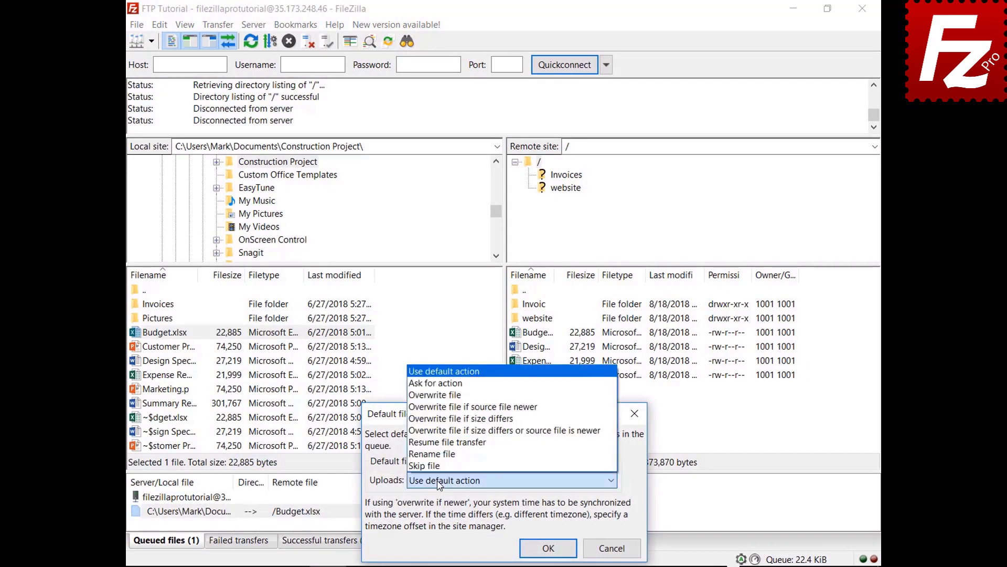
{"action": "left_click", "coordinate": [463, 396]}
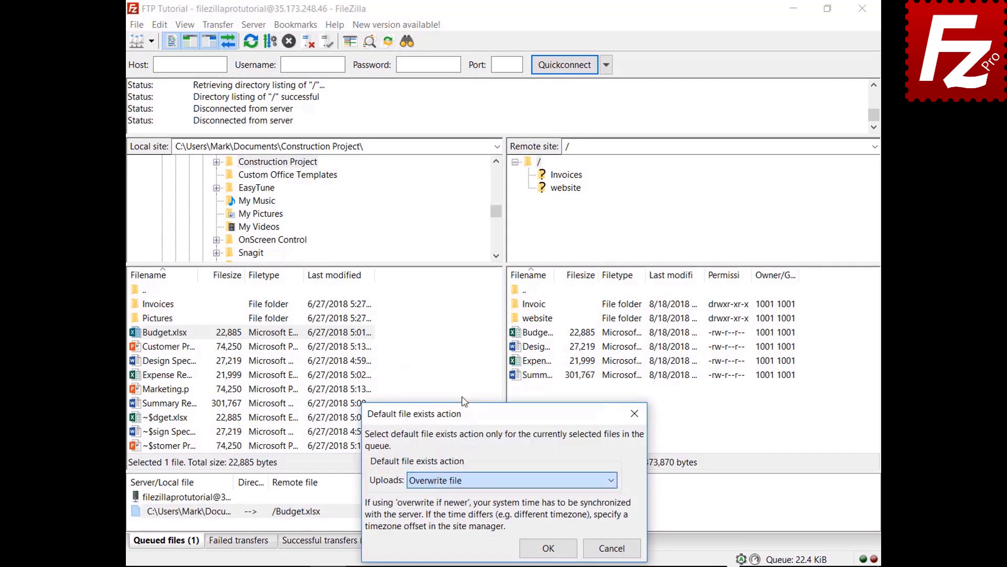
{"action": "left_click", "coordinate": [547, 549]}
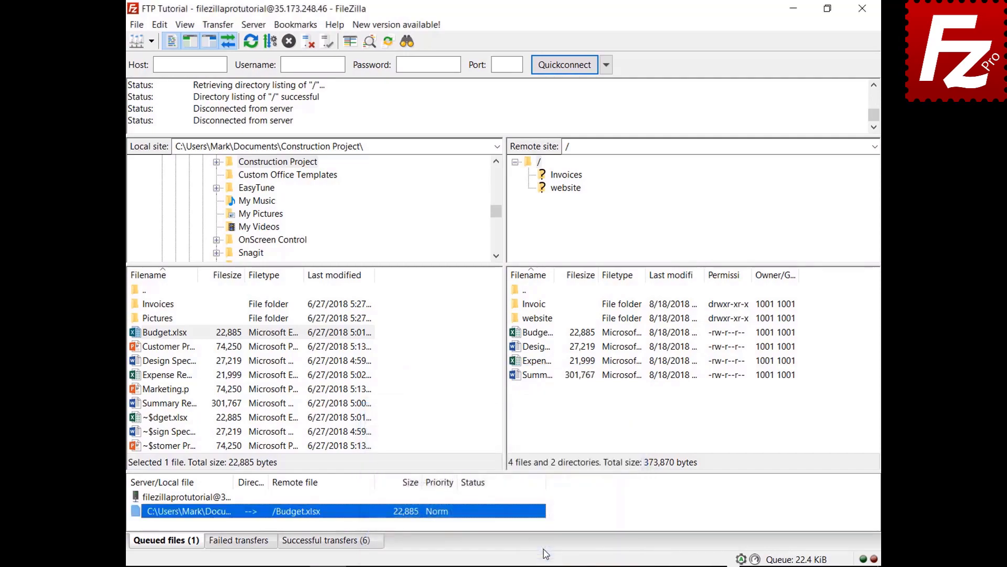
{"action": "right_click", "coordinate": [192, 498]}
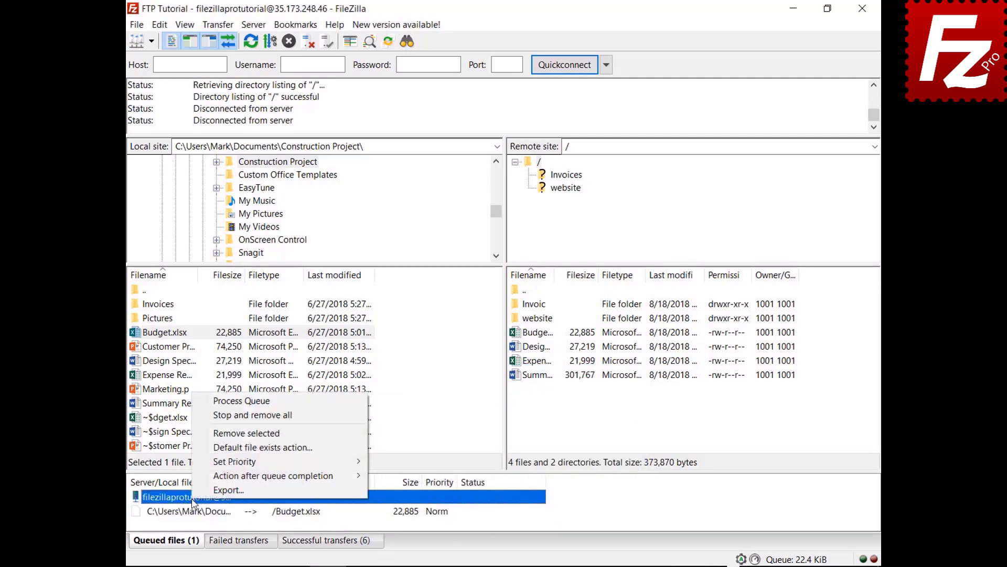
{"action": "left_click", "coordinate": [201, 403]}
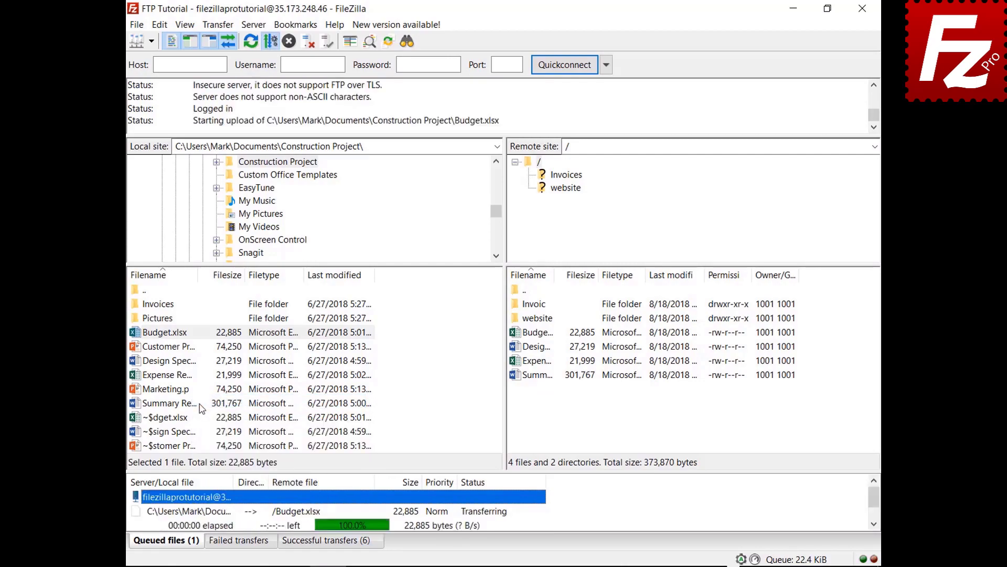
- Queue Marketing.pptx and set the queue to close FileZilla on completion
{"action": "right_click", "coordinate": [171, 391]}
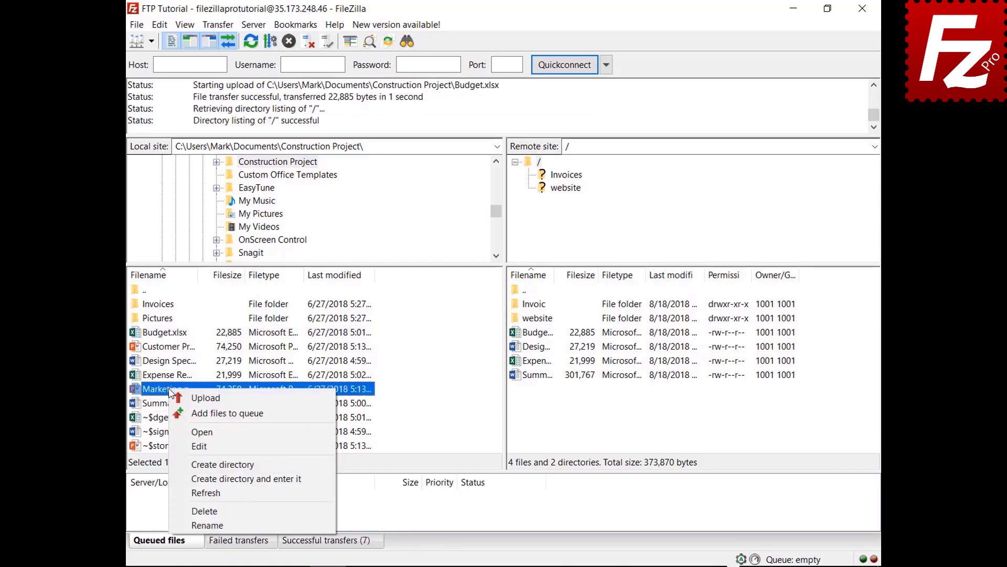
{"action": "left_click", "coordinate": [200, 413]}
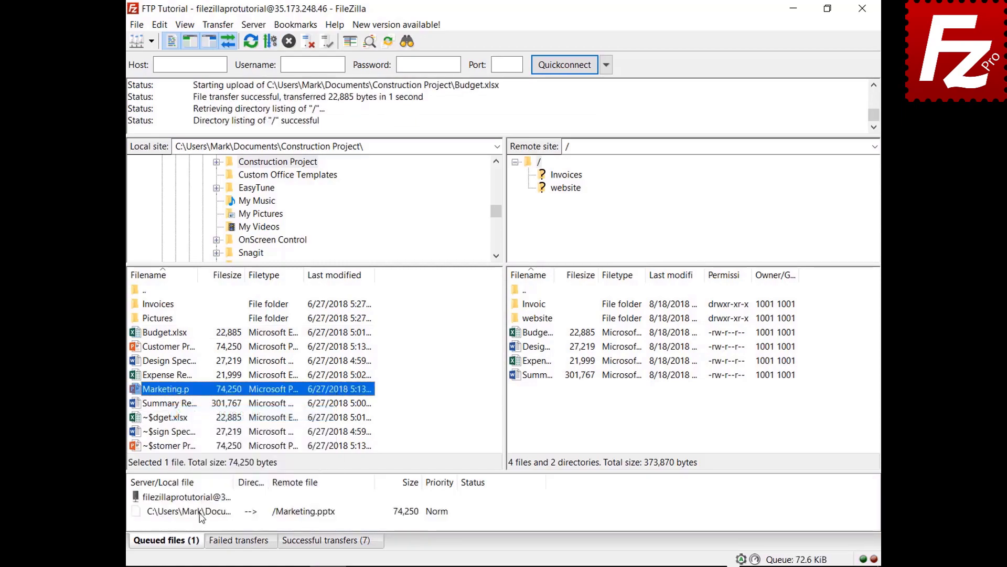
{"action": "right_click", "coordinate": [199, 513]}
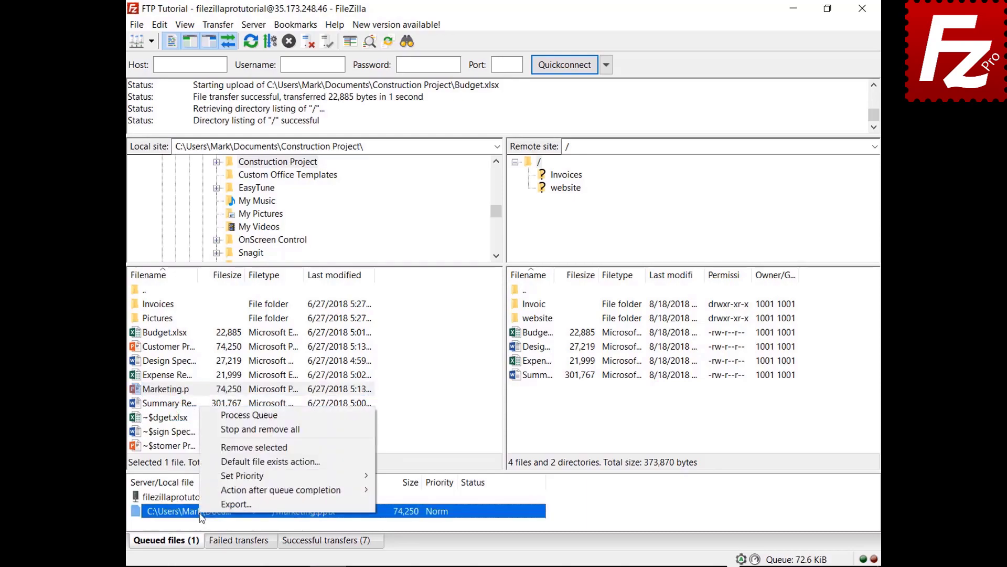
{"action": "mouse_move", "coordinate": [205, 491]}
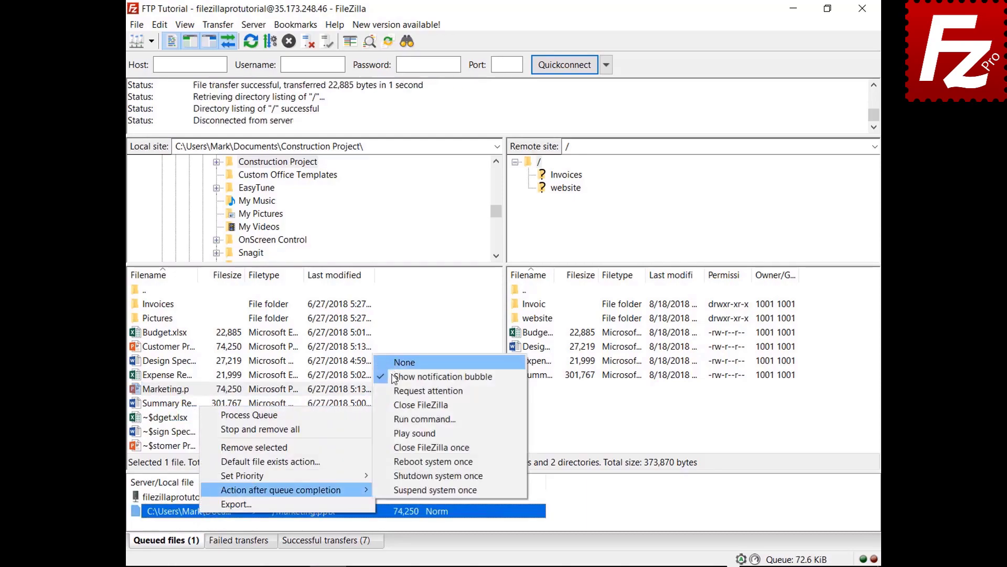
{"action": "left_click", "coordinate": [394, 405]}
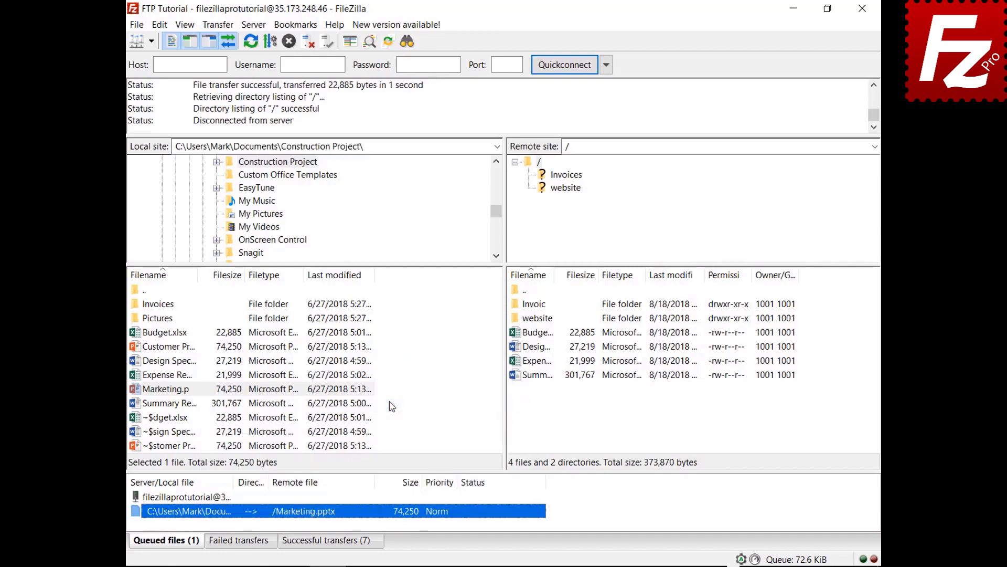
- Process the queue to upload Marketing.pptx
{"action": "right_click", "coordinate": [206, 499]}
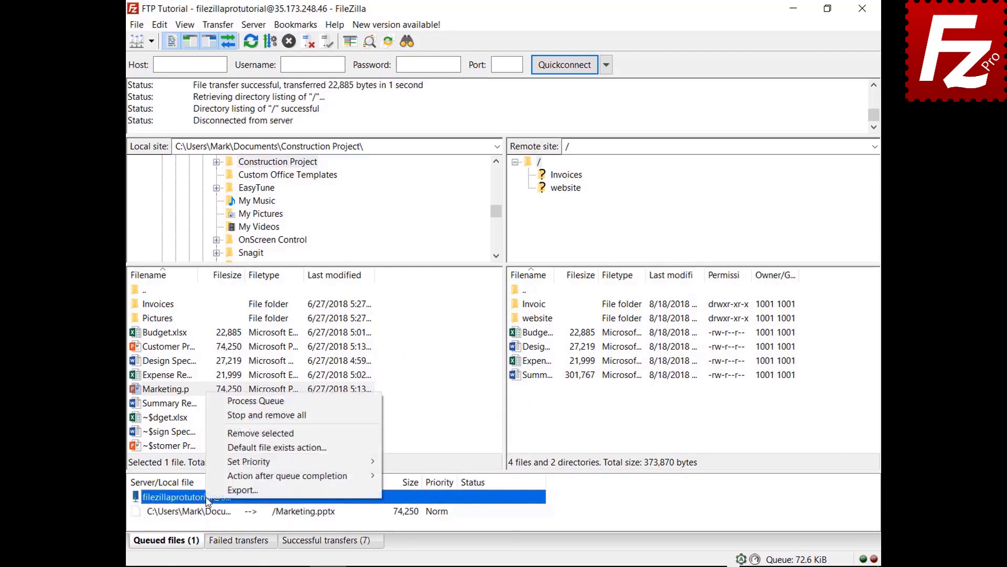
{"action": "left_click", "coordinate": [247, 401]}
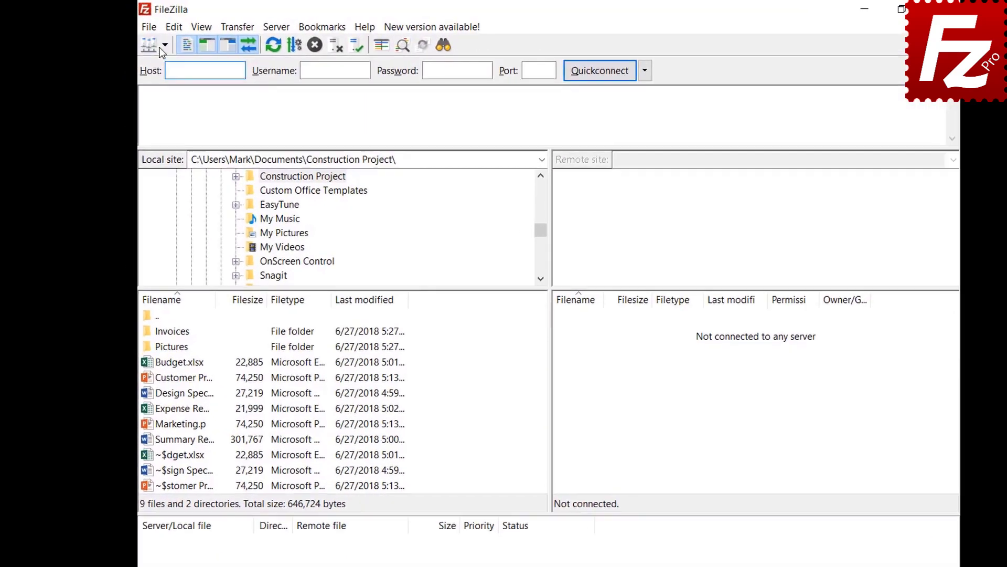
{"action": "left_click", "coordinate": [183, 50]}
- Connect to FTP Tutorial, queue the Pictures folder, and process the queue
{"action": "left_click", "coordinate": [184, 74]}
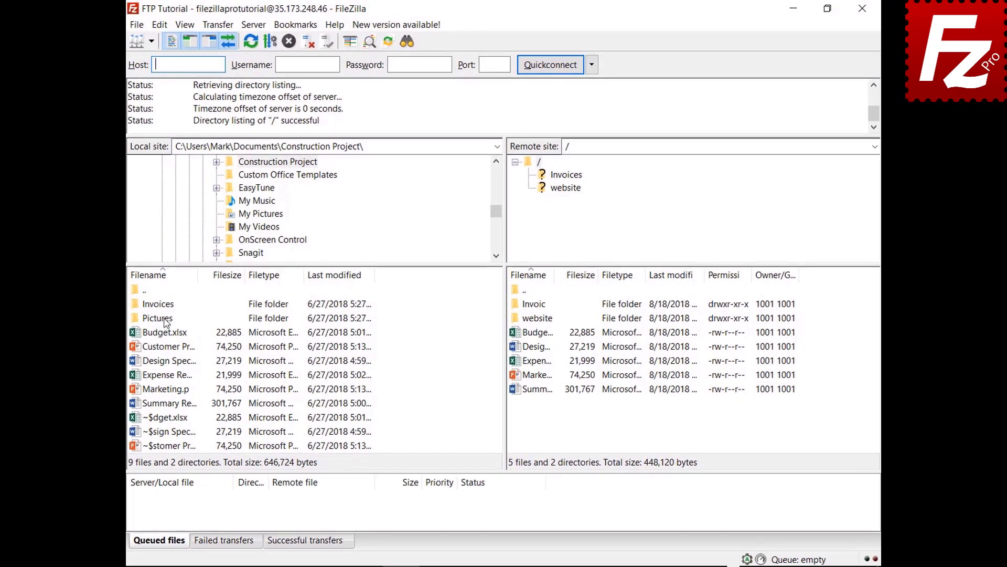
{"action": "right_click", "coordinate": [165, 322]}
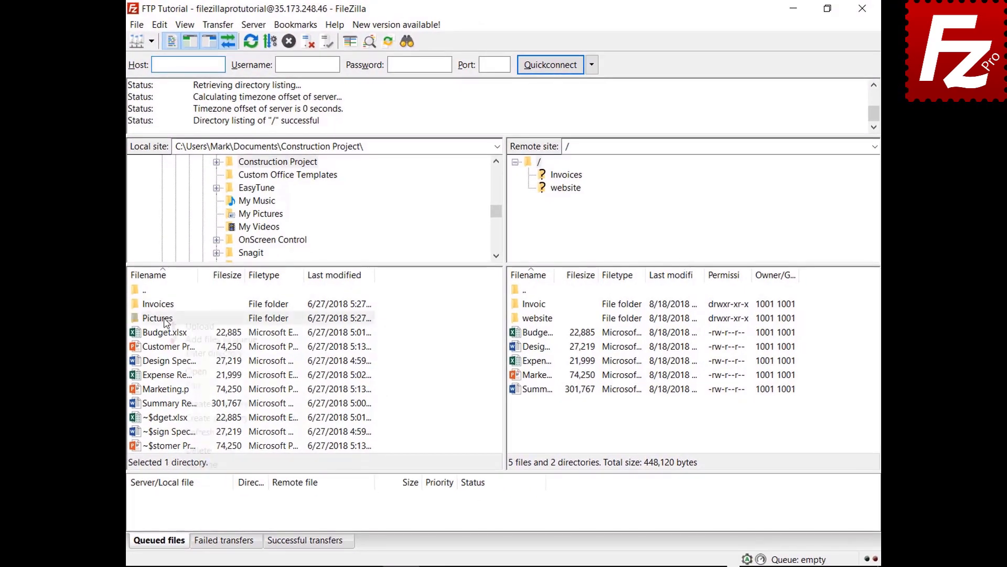
{"action": "left_click", "coordinate": [173, 340]}
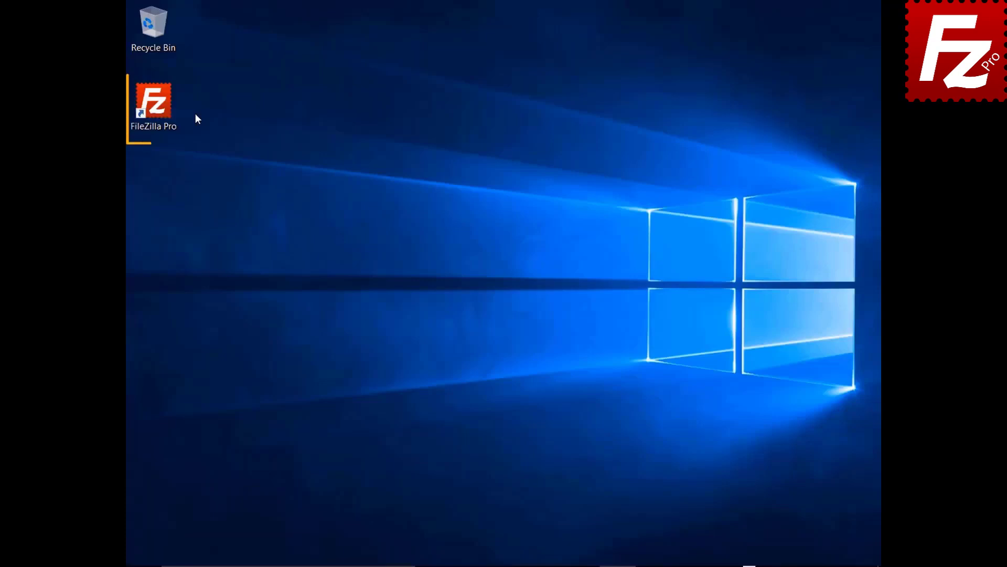
{"action": "double_click", "coordinate": [157, 104]}
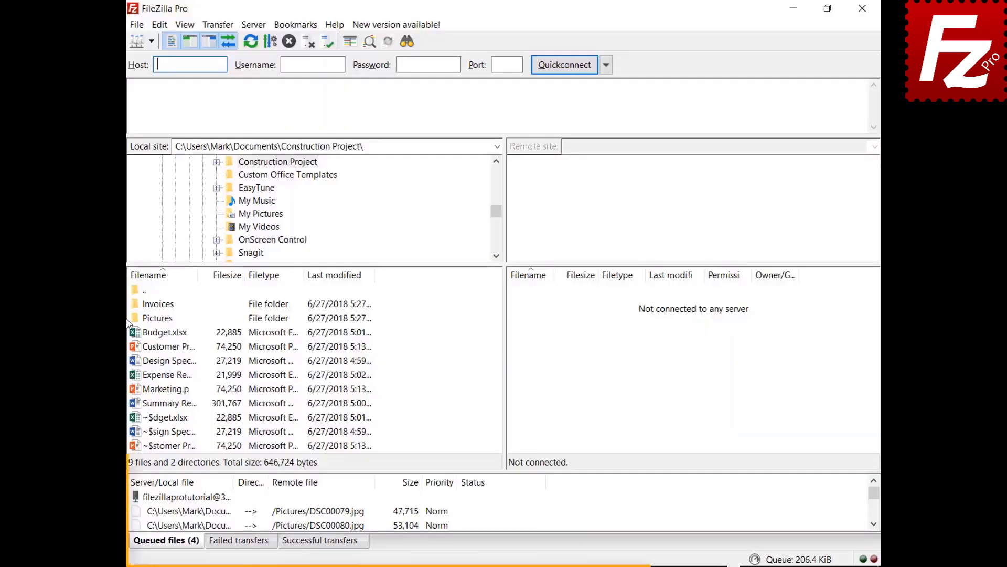
{"action": "right_click", "coordinate": [199, 499]}
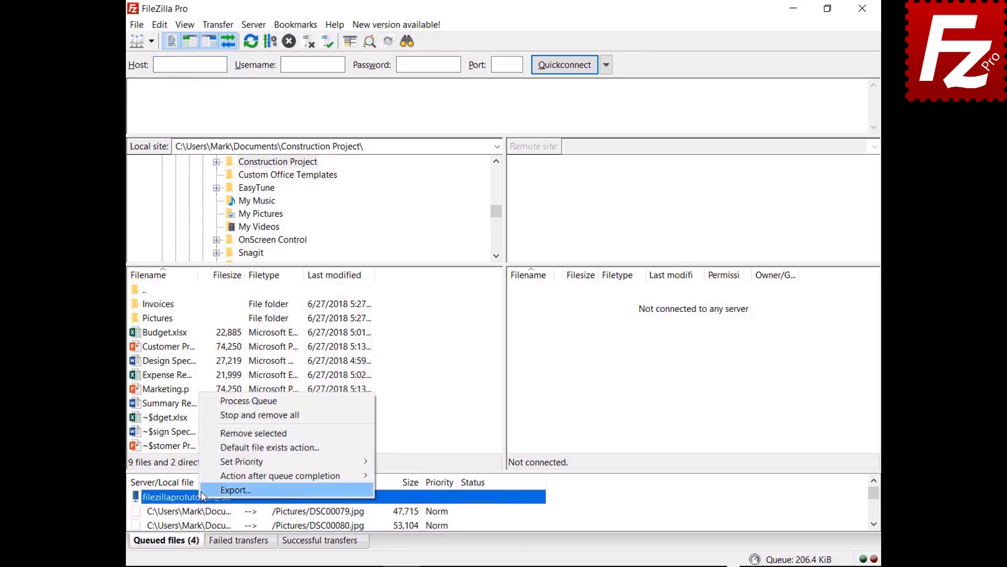
{"action": "left_click", "coordinate": [221, 401]}
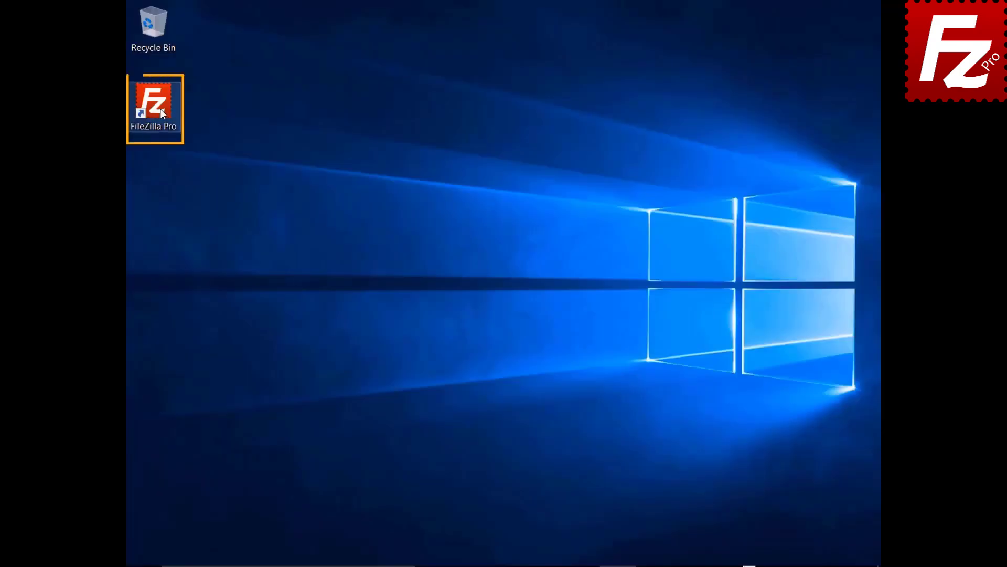
- Relaunch FileZilla Pro and reconnect to the FTP Tutorial site from the saved sites list
{"action": "double_click", "coordinate": [160, 109]}
{"action": "left_click", "coordinate": [144, 41]}
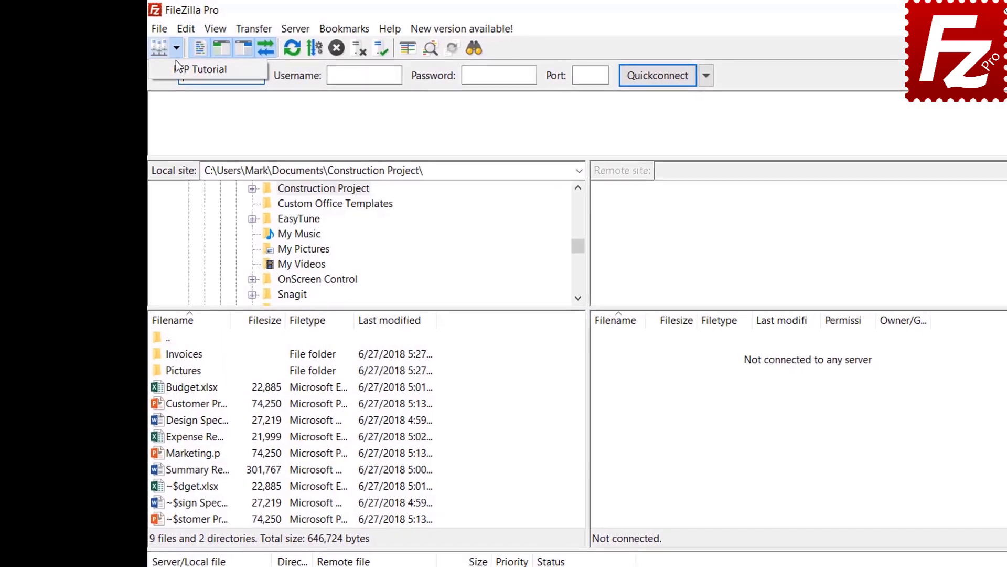
{"action": "left_click", "coordinate": [148, 59]}
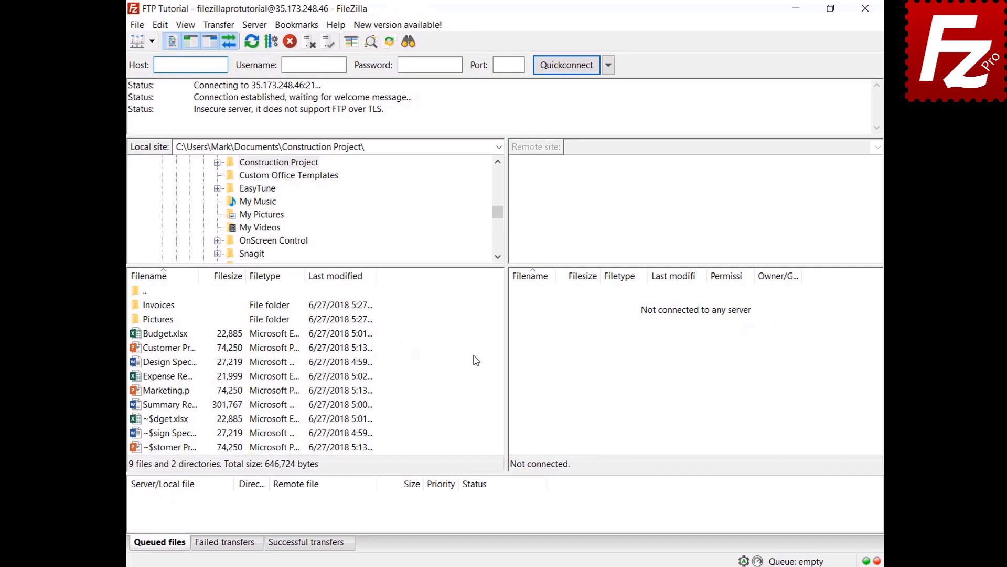
{"action": "right_click", "coordinate": [162, 392]}
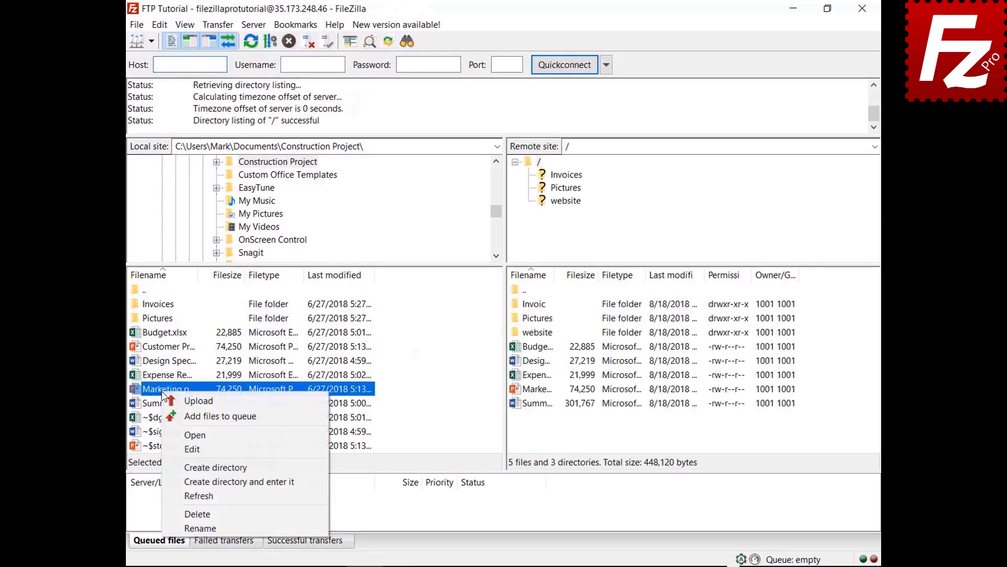
- Add Marketing.pptx to the queue and process it until the queue is empty
{"action": "left_click", "coordinate": [173, 416]}
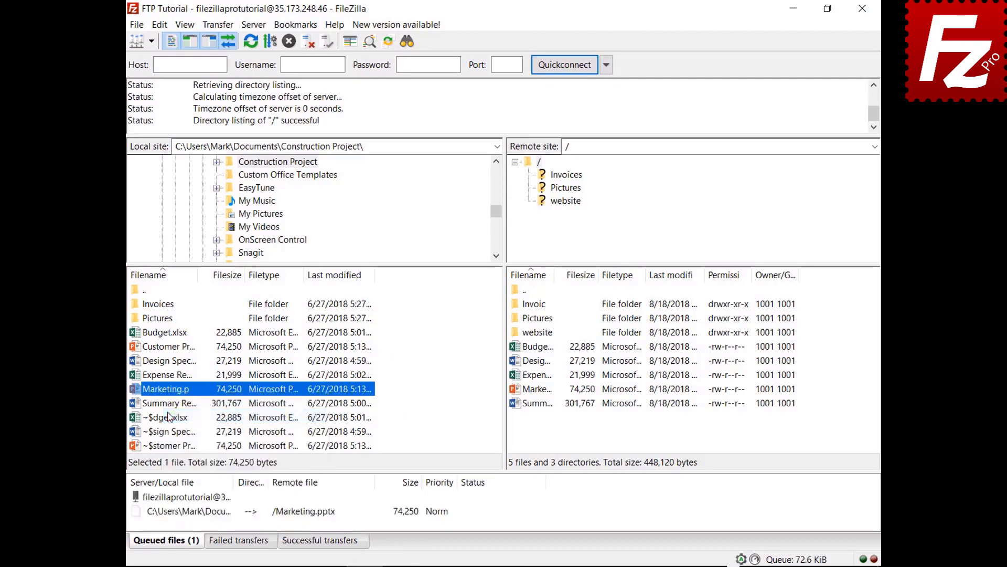
{"action": "right_click", "coordinate": [199, 515]}
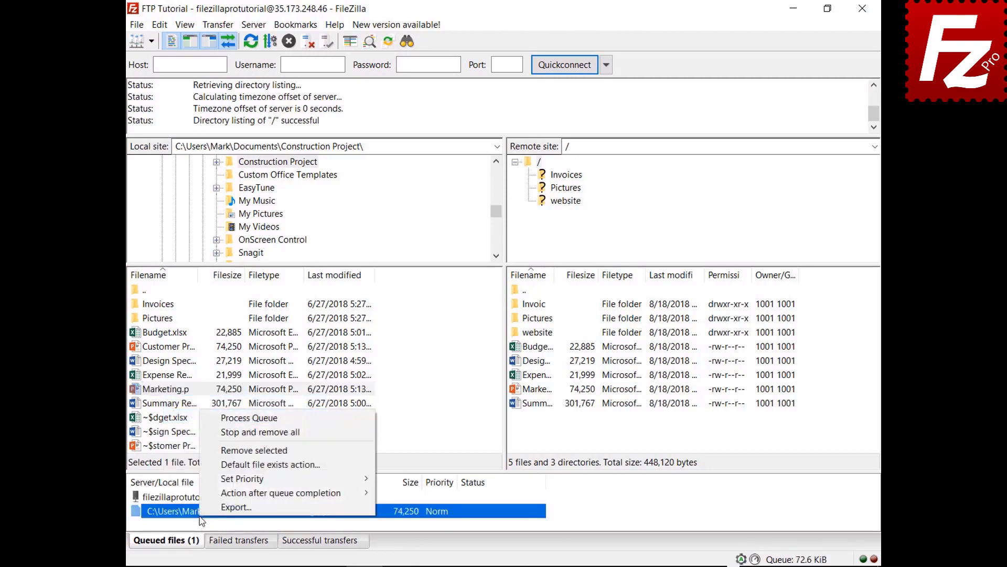
{"action": "left_click", "coordinate": [215, 434]}
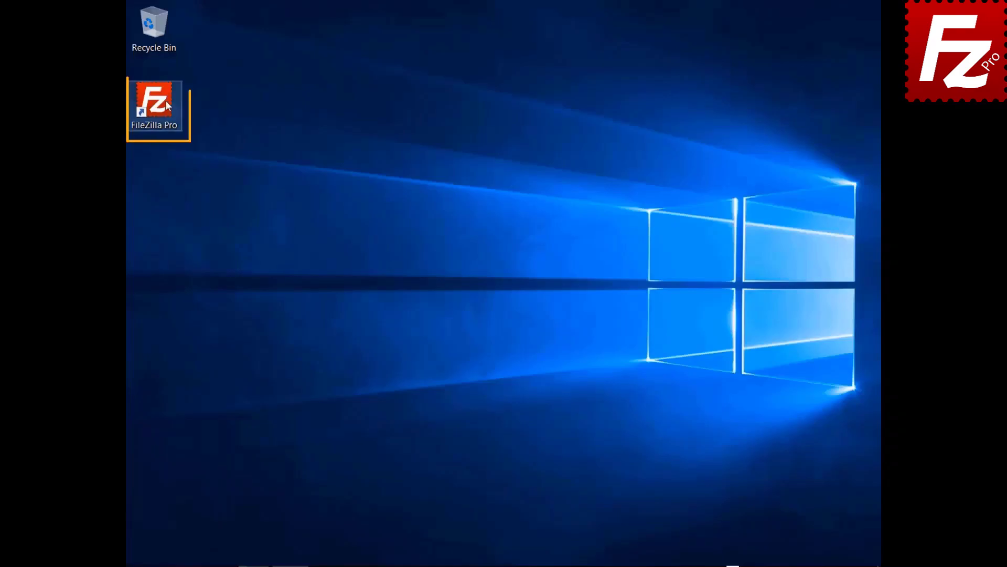
- Launch FileZilla Pro from its desktop shortcut
{"action": "double_click", "coordinate": [165, 101]}
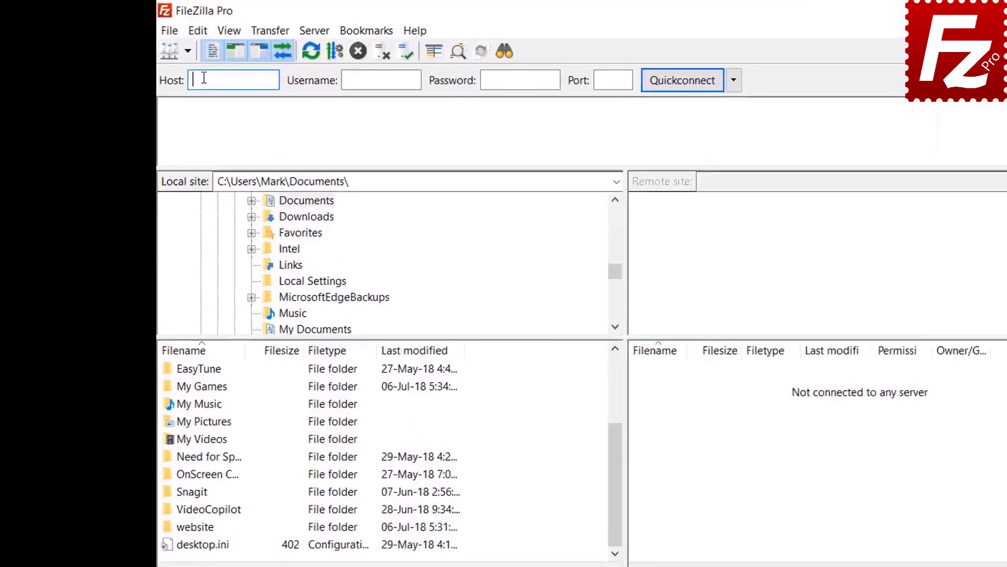
- Connect to FTP Tutorial and open the website folder in both local and remote panes
{"action": "left_click", "coordinate": [152, 41]}
{"action": "left_click", "coordinate": [267, 99]}
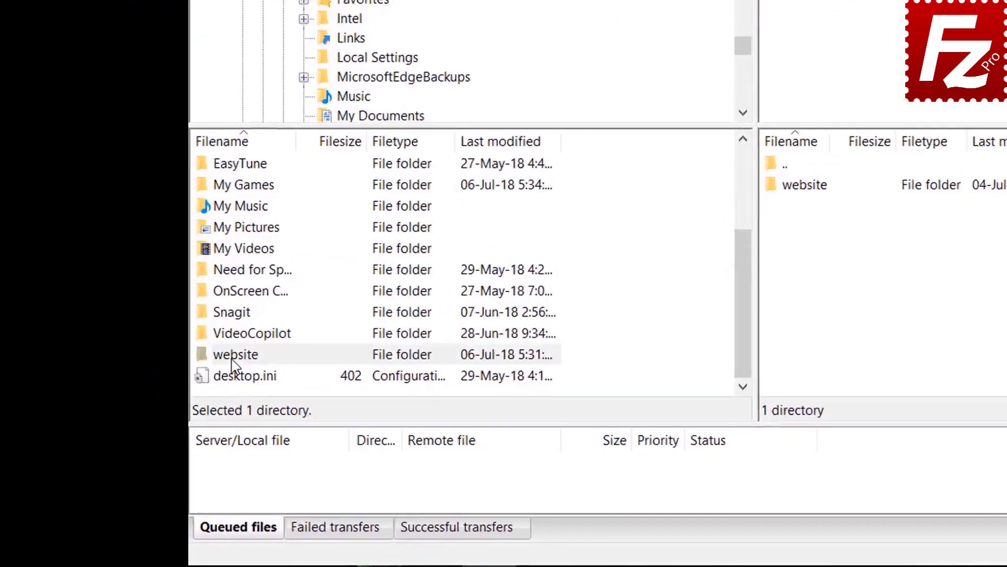
{"action": "double_click", "coordinate": [177, 405]}
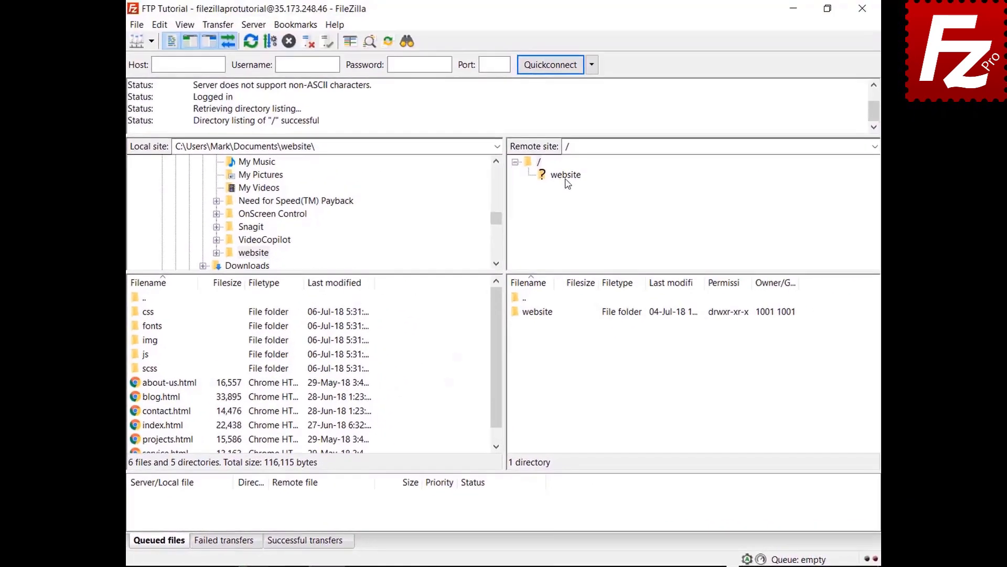
{"action": "left_click", "coordinate": [617, 142]}
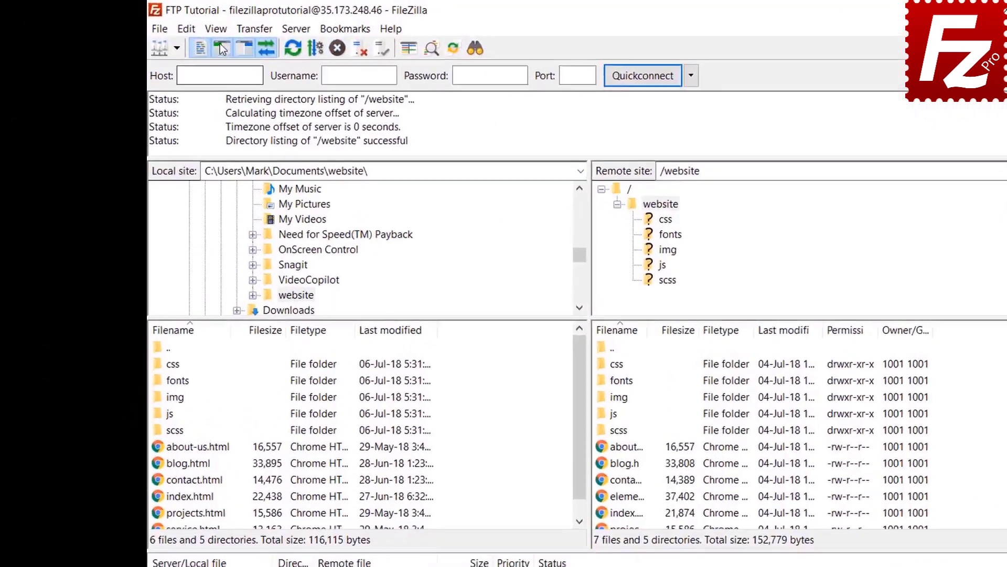
- Enable directory comparison from the View menu
{"action": "left_click", "coordinate": [185, 24]}
{"action": "mouse_move", "coordinate": [321, 120]}
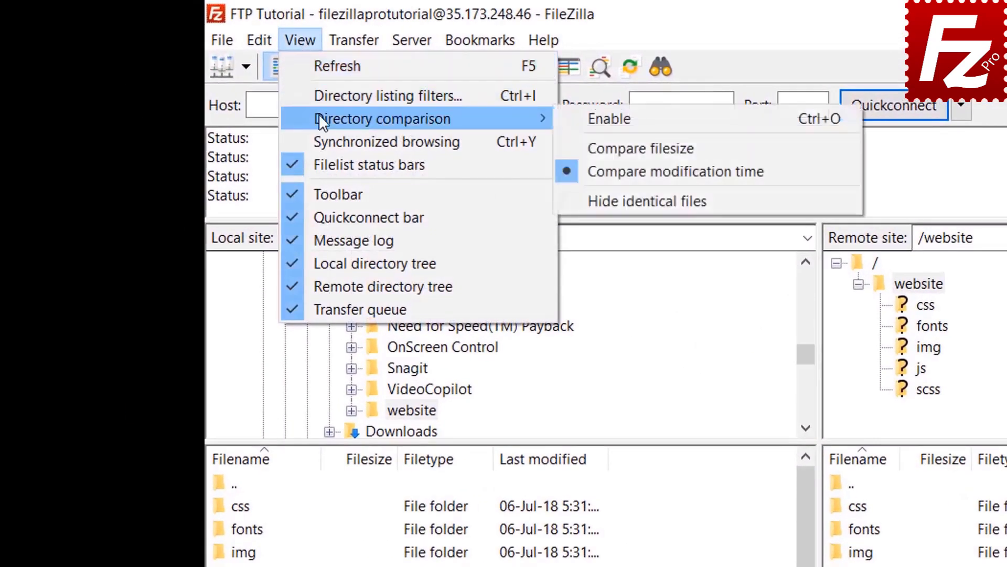
{"action": "left_click", "coordinate": [578, 116]}
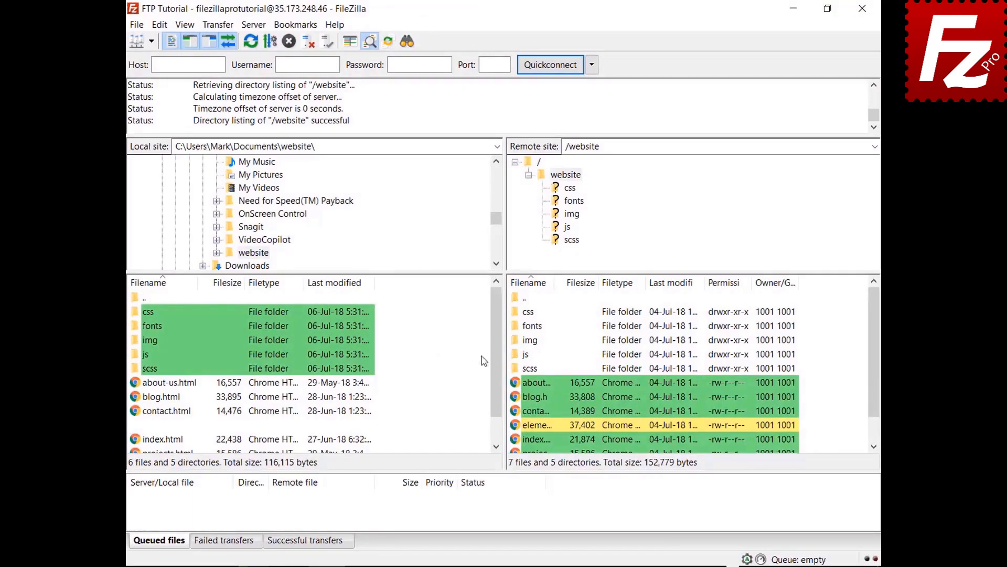
- Switch directory comparison to compare by file size
{"action": "left_click_drag", "start_coordinate": [499, 333], "coordinate": [495, 386]}
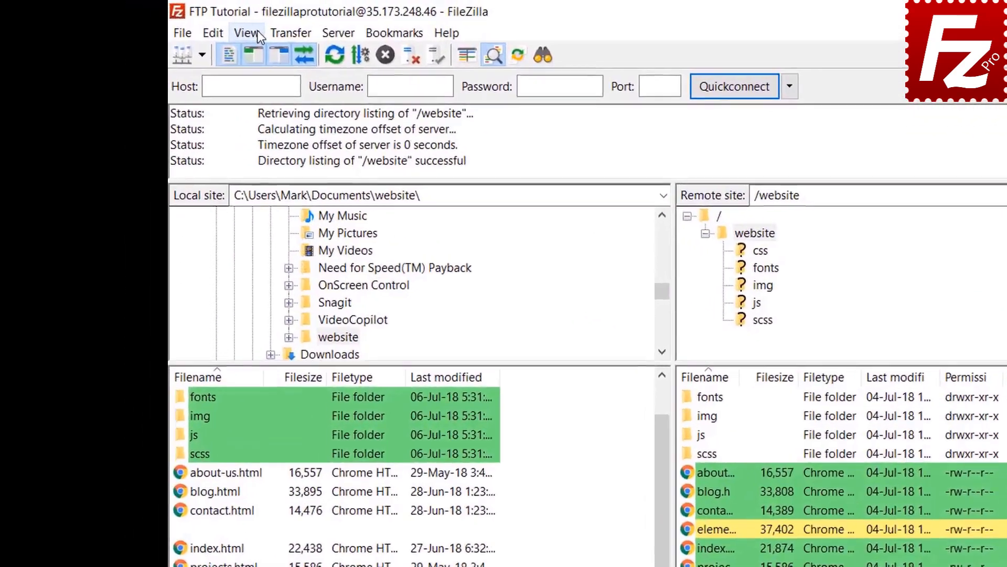
{"action": "left_click", "coordinate": [185, 25]}
{"action": "mouse_move", "coordinate": [284, 102]}
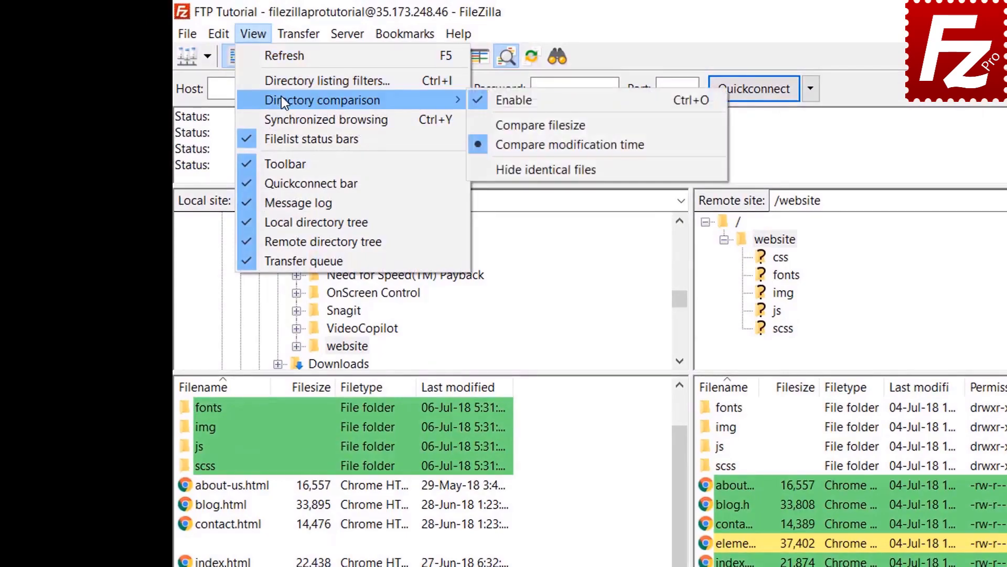
{"action": "left_click", "coordinate": [536, 125]}
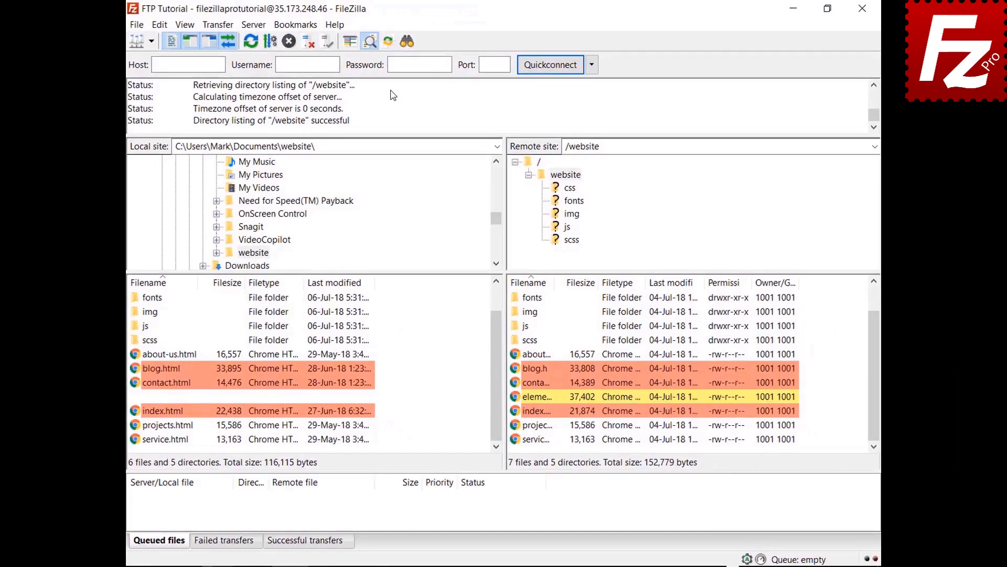
- Turn on synchronized browsing and open the css folder, then img on the server
{"action": "left_click", "coordinate": [184, 24]}
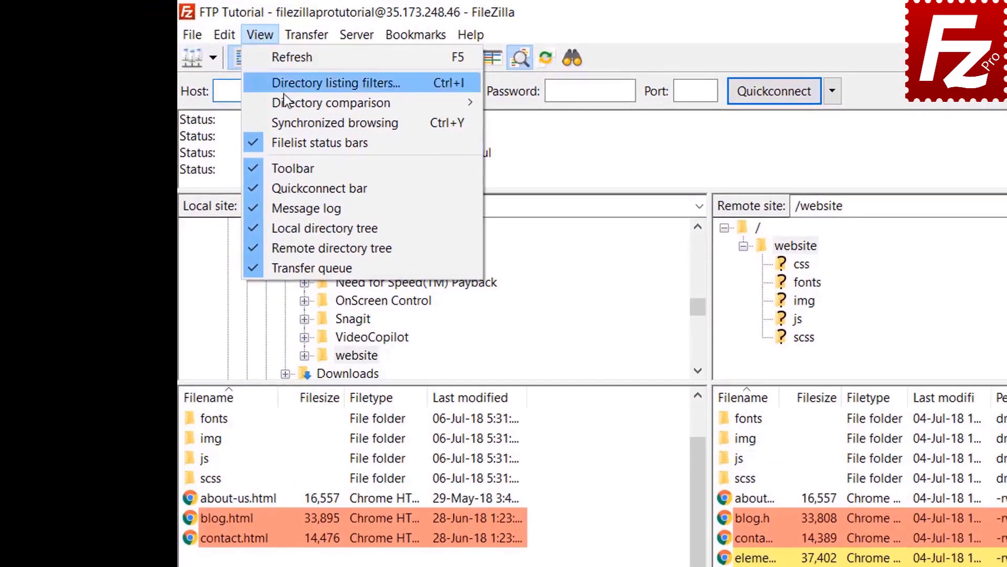
{"action": "left_click", "coordinate": [283, 123]}
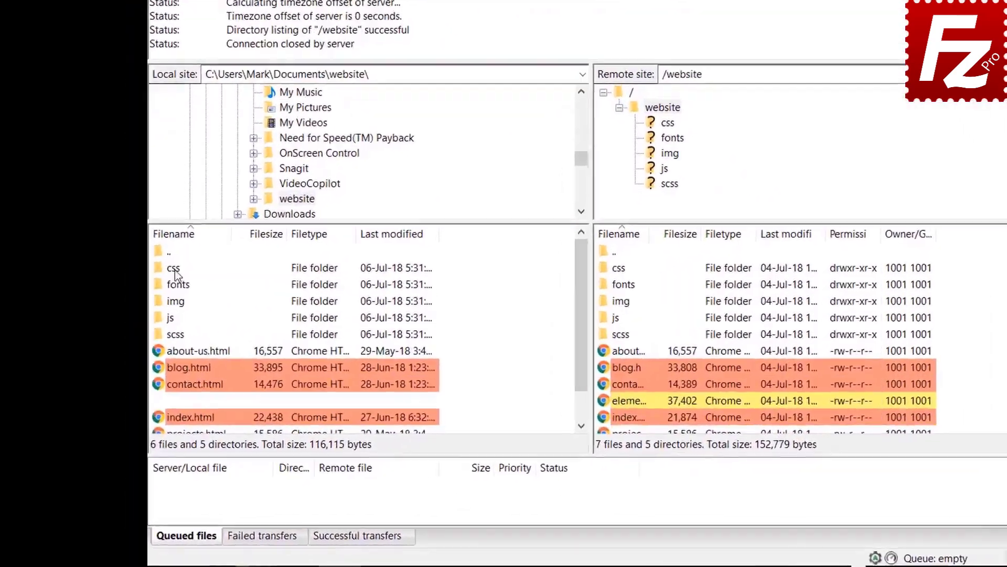
{"action": "left_click", "coordinate": [208, 213]}
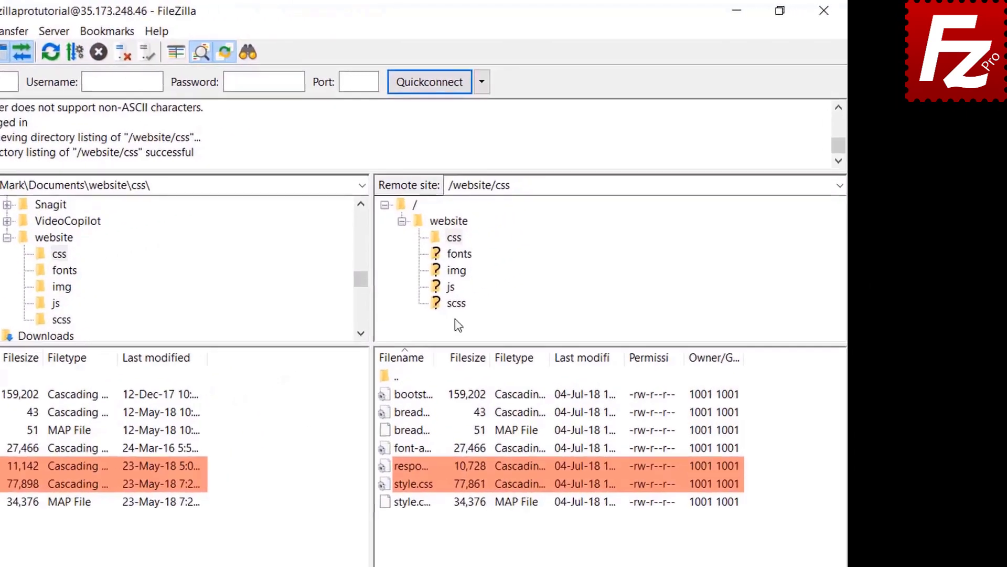
{"action": "left_click", "coordinate": [455, 270]}
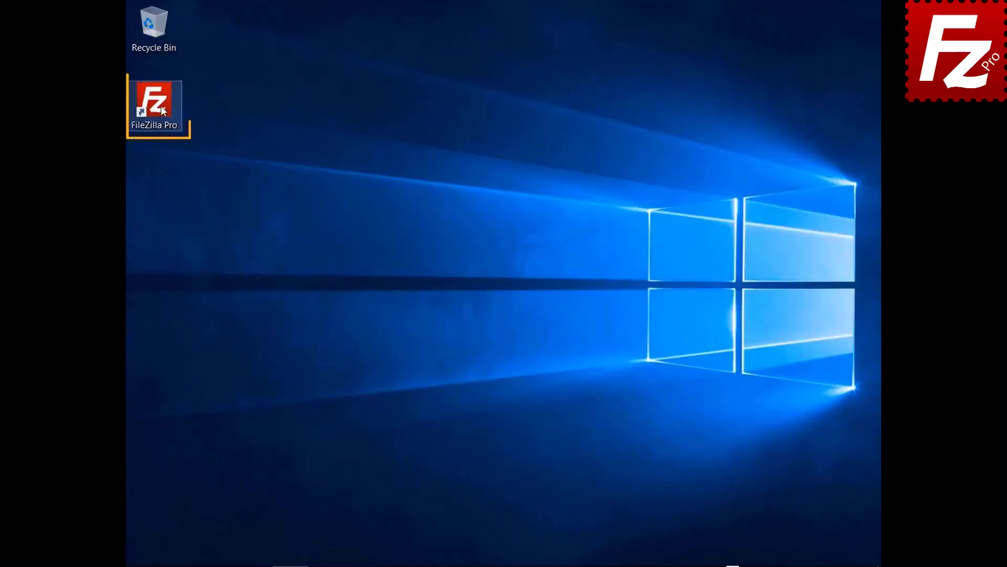
- Relaunch FileZilla Pro from its desktop shortcut
{"action": "double_click", "coordinate": [161, 106]}
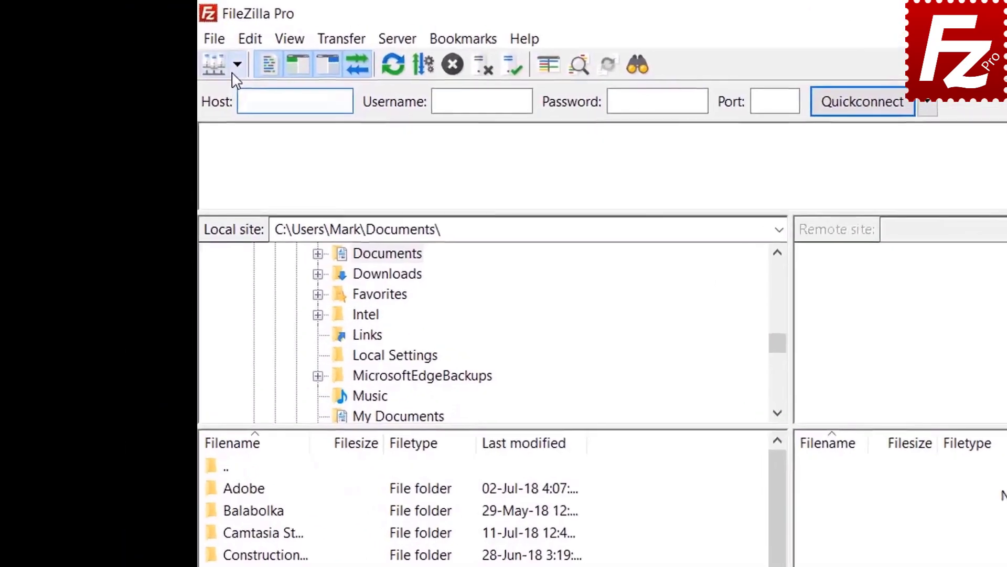
- Connect to FTP Tutorial, open both Construction Project folders, then bring up directory listing filters
{"action": "left_click", "coordinate": [150, 43]}
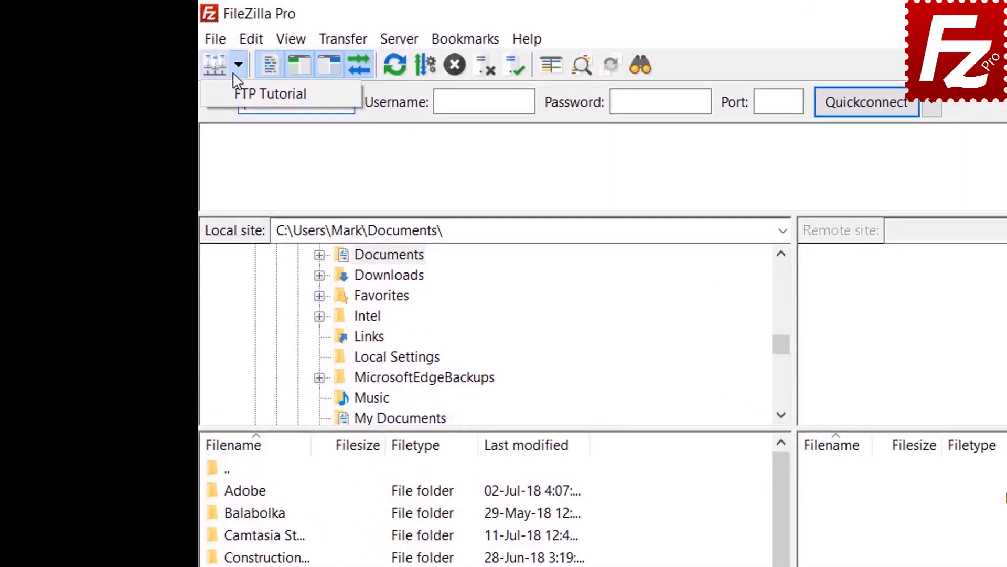
{"action": "left_click", "coordinate": [247, 94]}
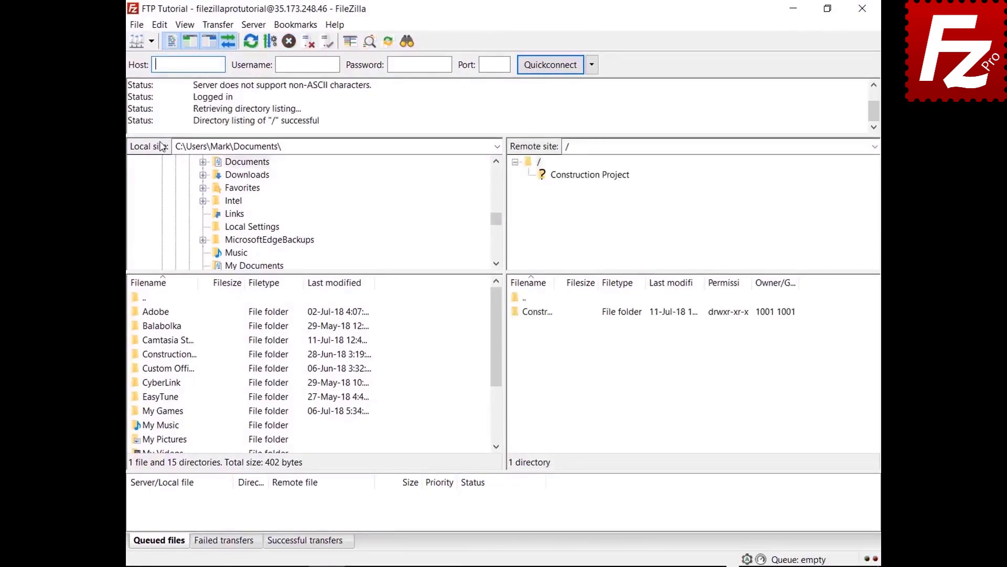
{"action": "double_click", "coordinate": [183, 355]}
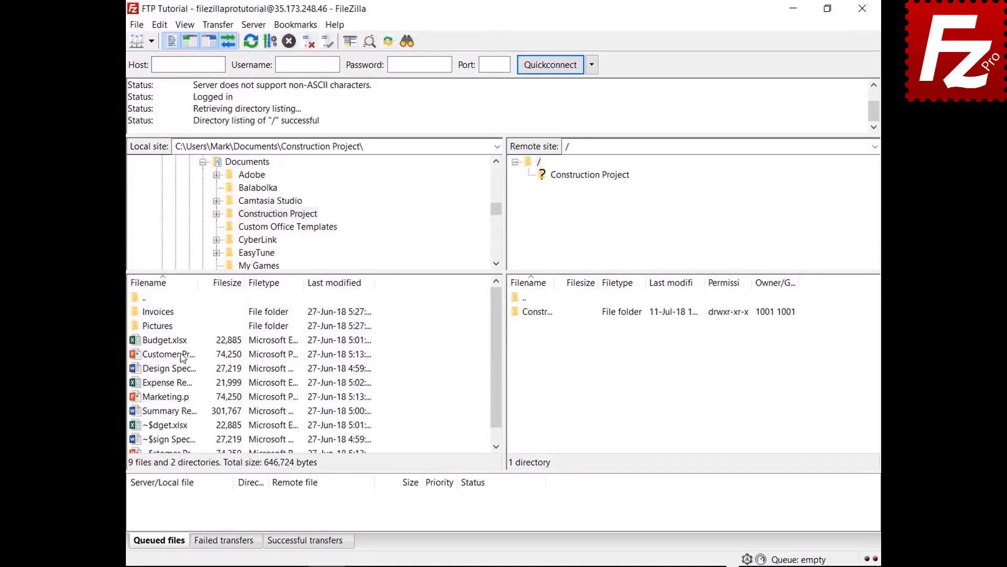
{"action": "double_click", "coordinate": [548, 313]}
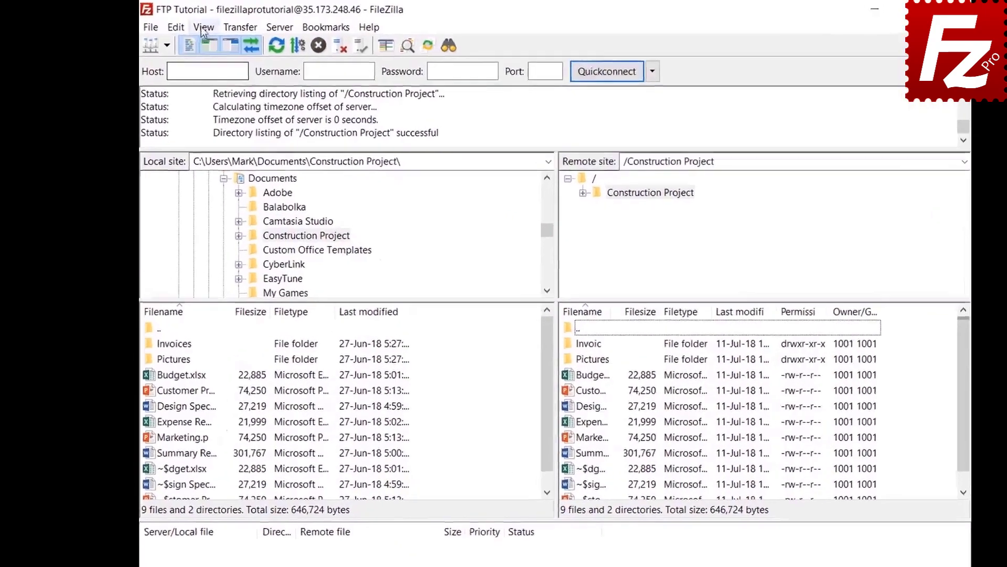
{"action": "left_click", "coordinate": [184, 25]}
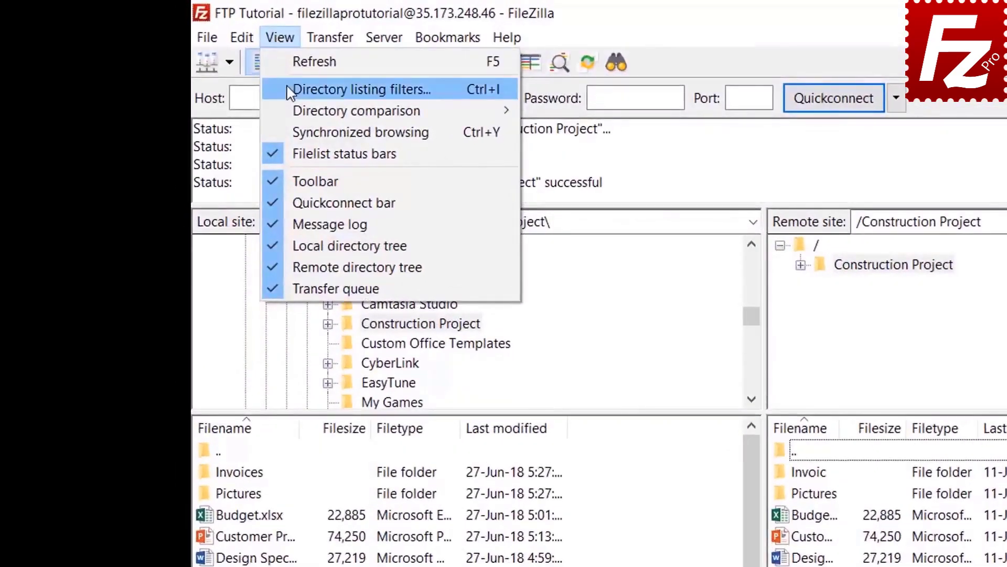
{"action": "left_click", "coordinate": [290, 90]}
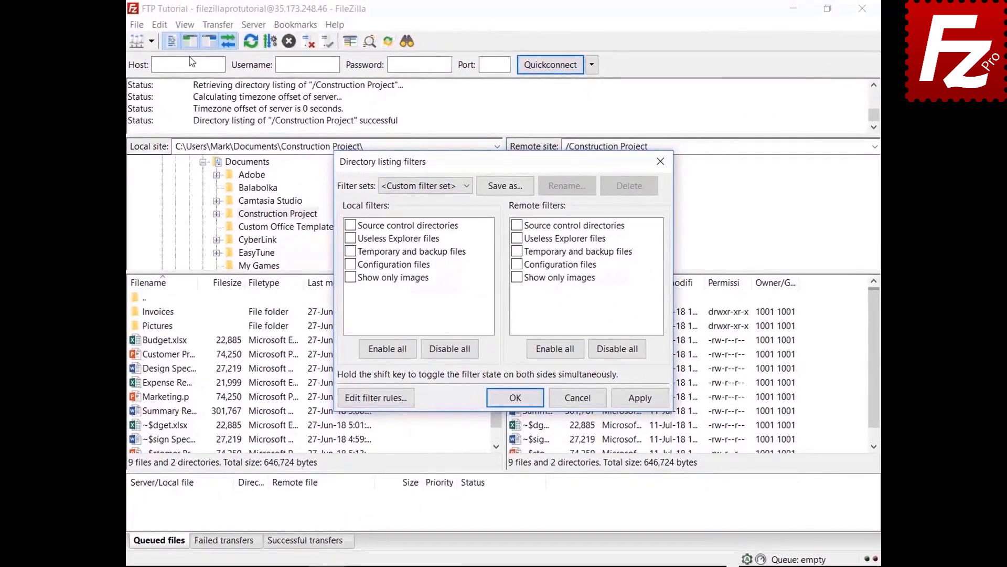
- Add a new filter rule named 'Microsoft Office Temporaries' in the filter rules editor
{"action": "left_click_drag", "start_coordinate": [498, 164], "coordinate": [497, 41]}
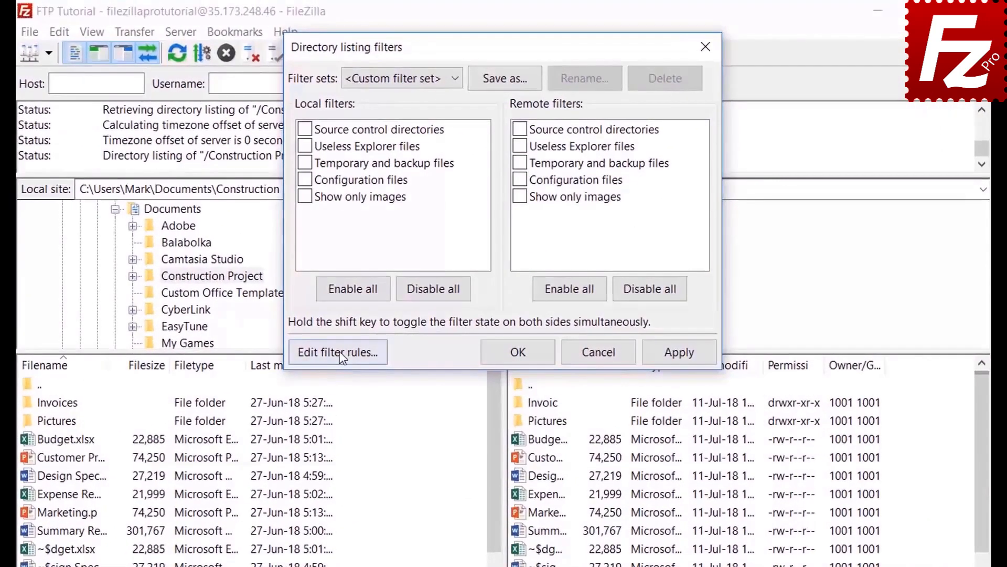
{"action": "left_click", "coordinate": [339, 351]}
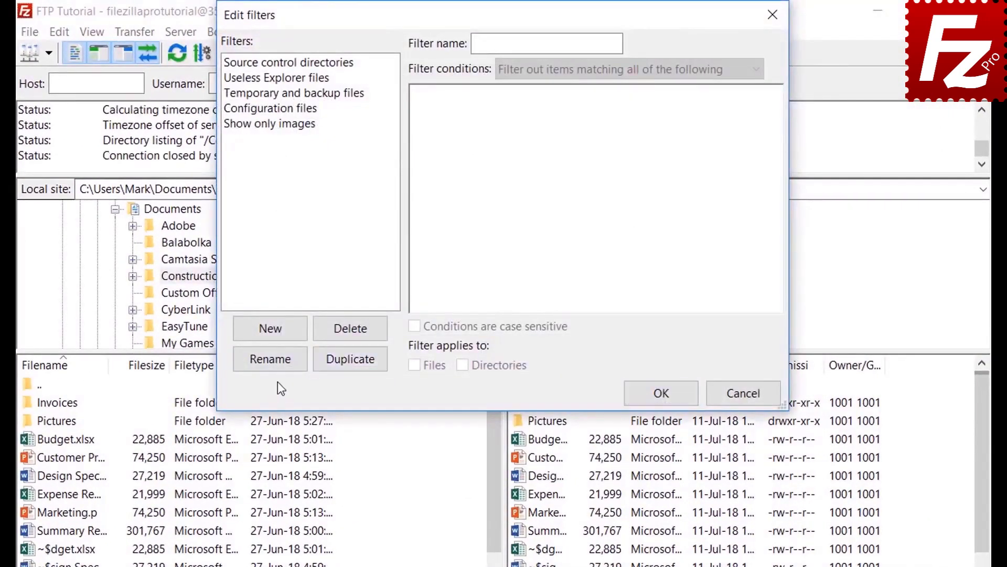
{"action": "left_click", "coordinate": [286, 332]}
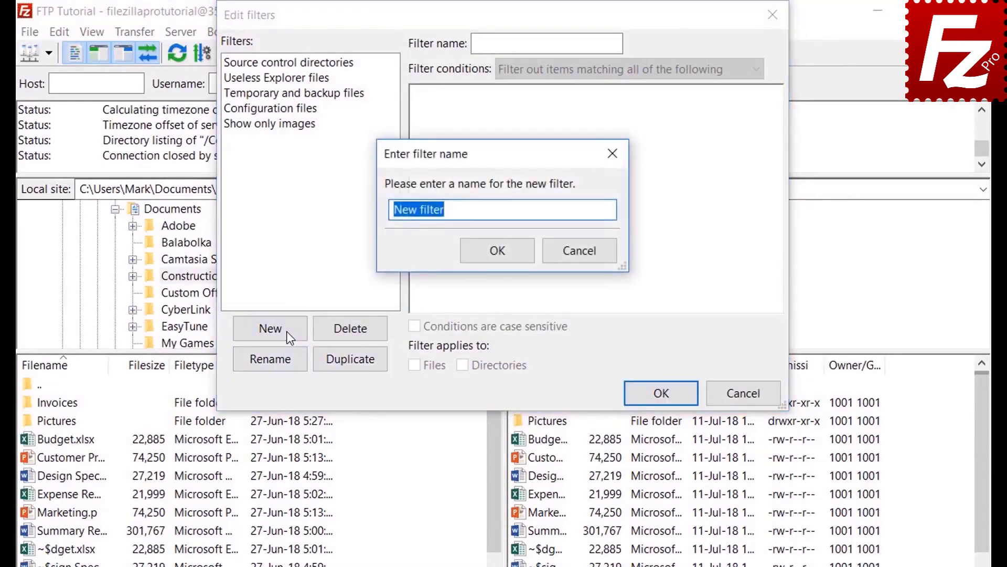
{"action": "type", "text": "M"}
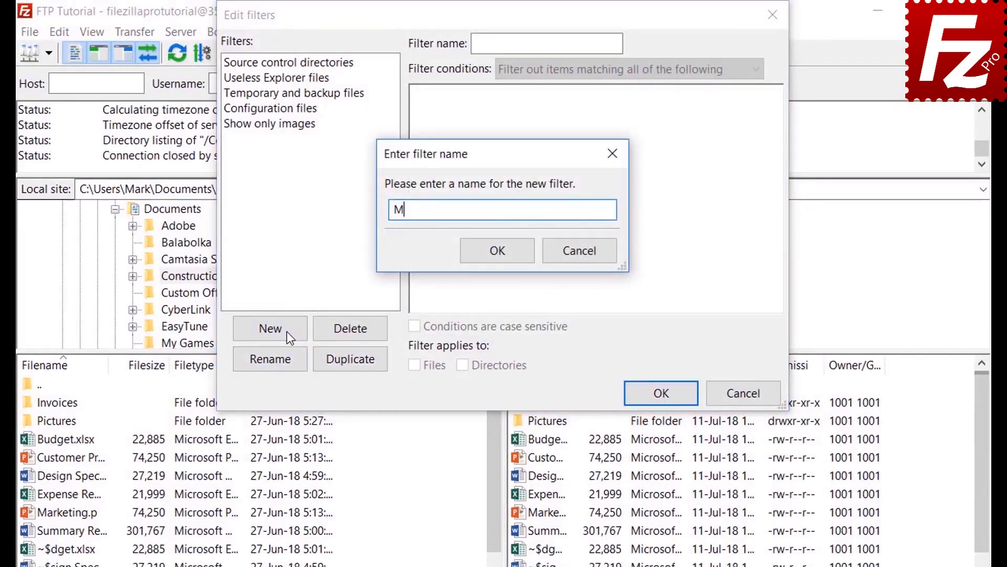
{"action": "type", "text": "icrosoft Office Tem"}
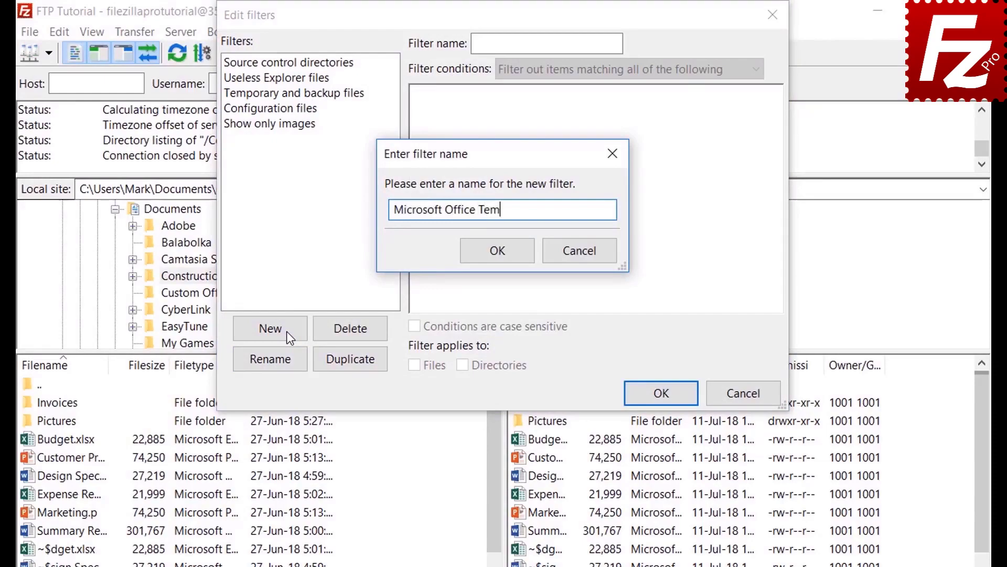
{"action": "type", "text": "poraries"}
{"action": "left_click", "coordinate": [499, 252]}
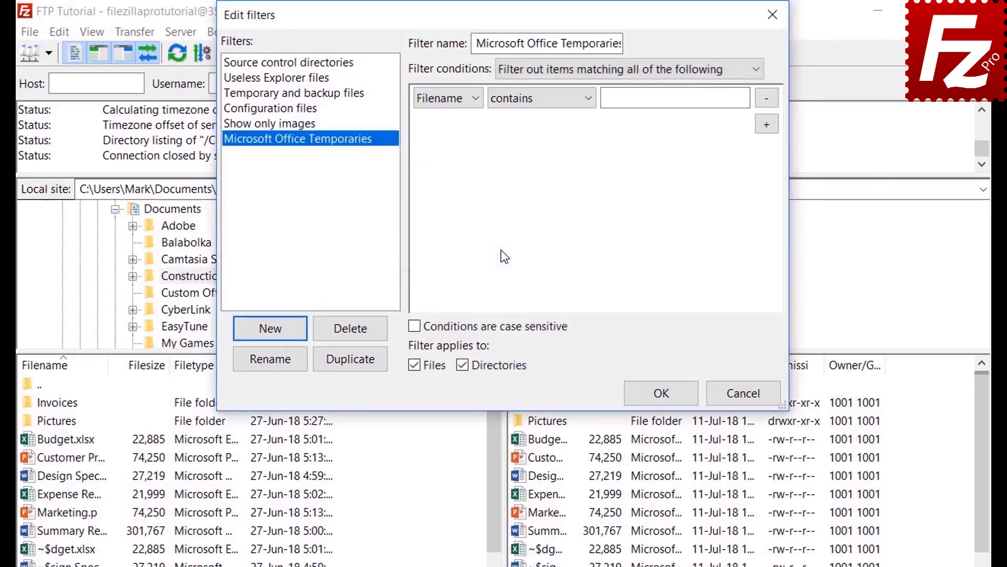
- Review the condition matching, file size and file attribute options, keeping their defaults
{"action": "left_click", "coordinate": [552, 69]}
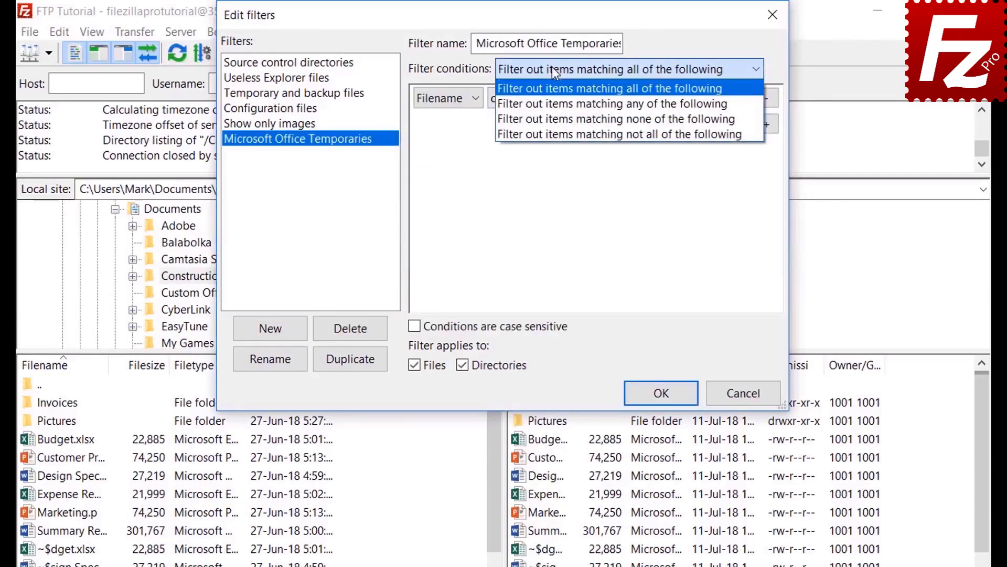
{"action": "left_click", "coordinate": [552, 68]}
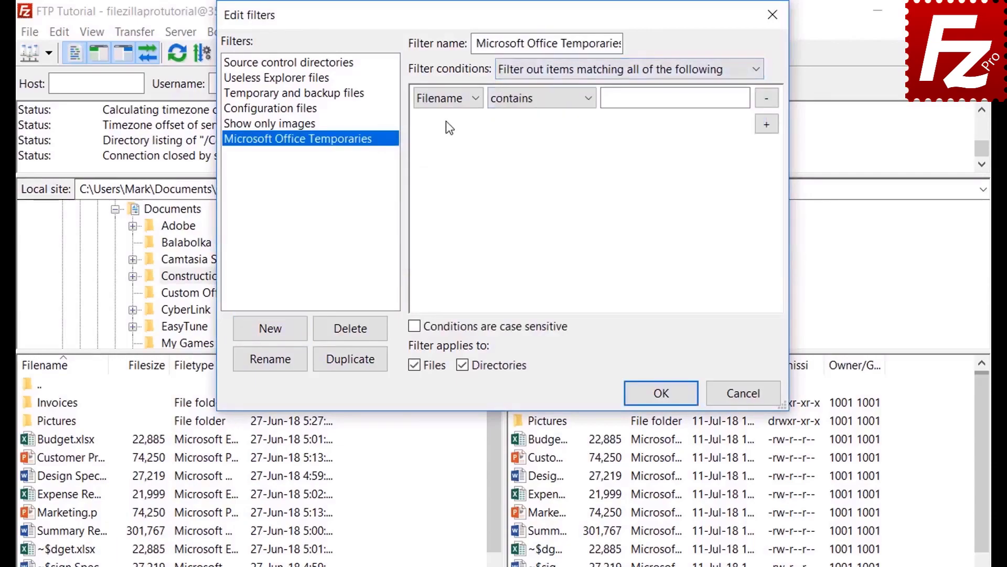
{"action": "left_click", "coordinate": [446, 97]}
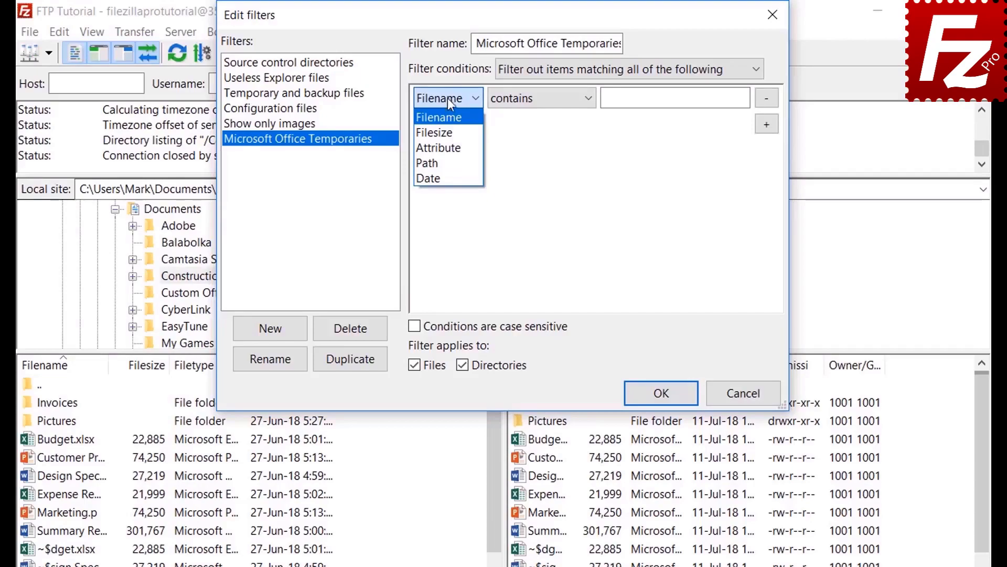
{"action": "left_click", "coordinate": [448, 128]}
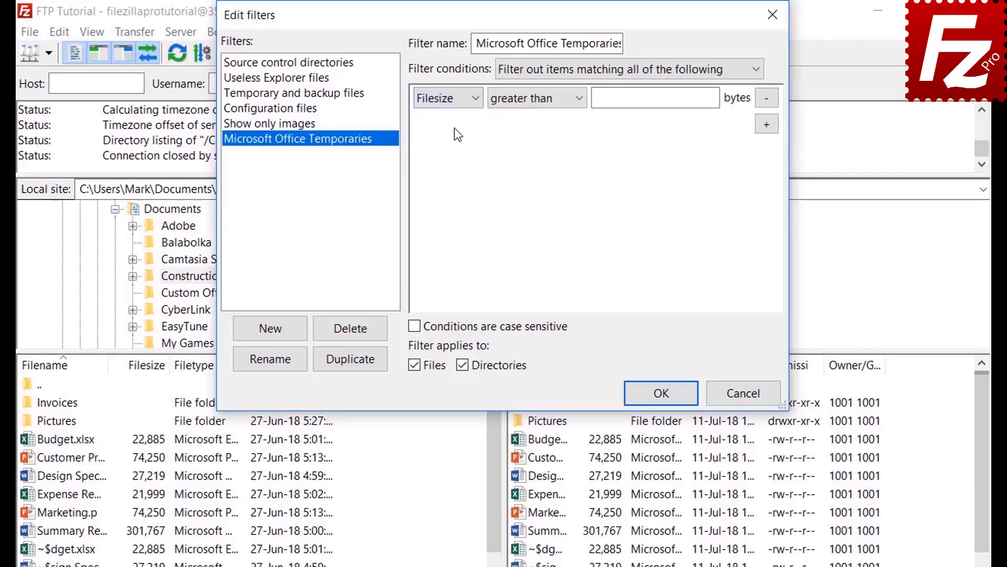
{"action": "left_click", "coordinate": [528, 102]}
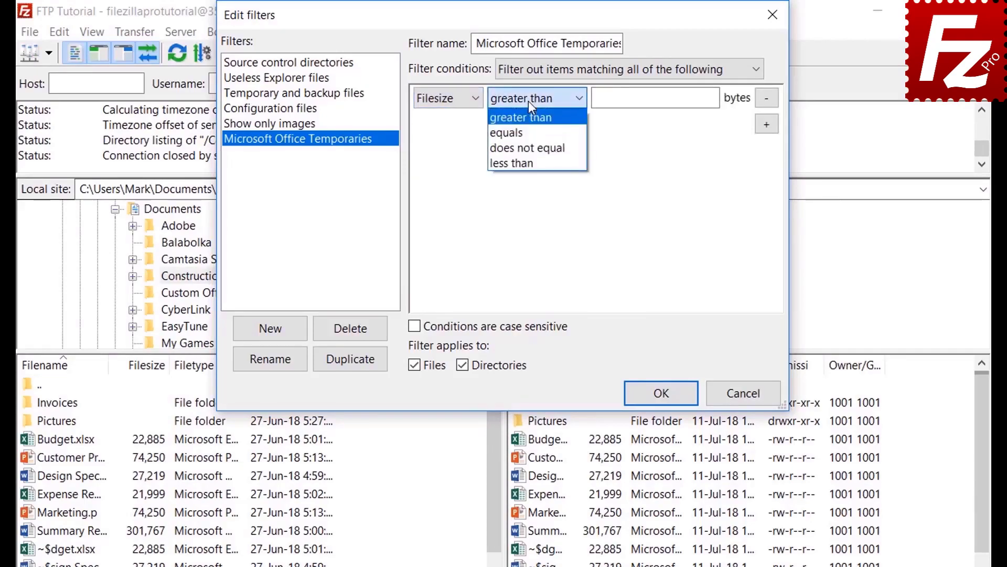
{"action": "left_click", "coordinate": [527, 101]}
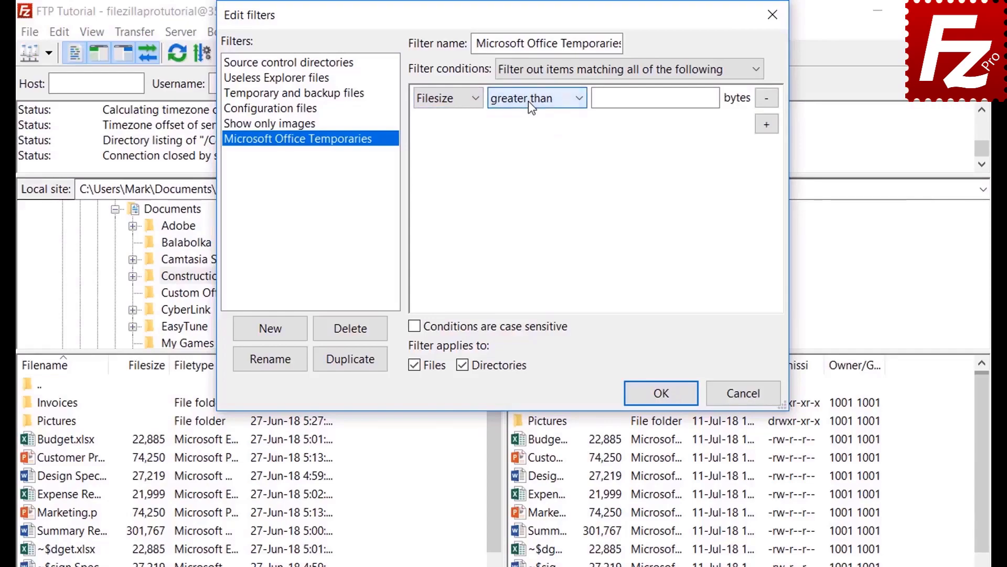
{"action": "left_click", "coordinate": [449, 99]}
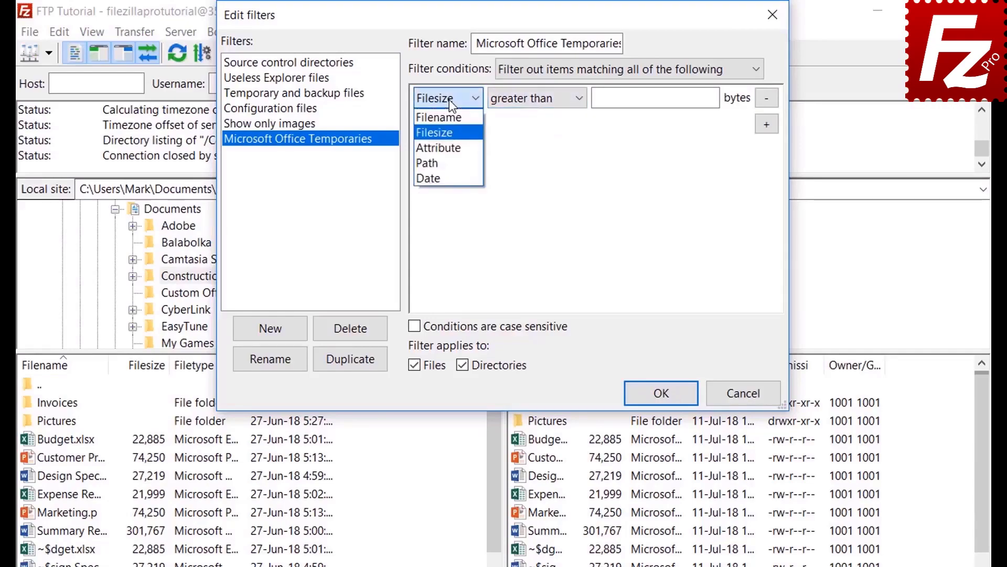
{"action": "left_click", "coordinate": [450, 147]}
{"action": "left_click", "coordinate": [518, 102]}
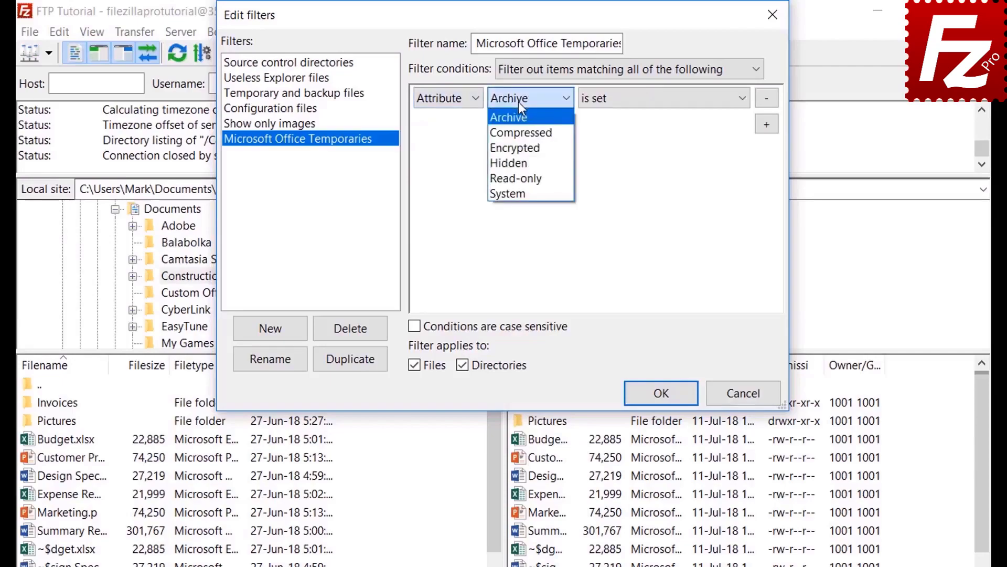
{"action": "left_click", "coordinate": [519, 102]}
{"action": "left_click", "coordinate": [626, 101]}
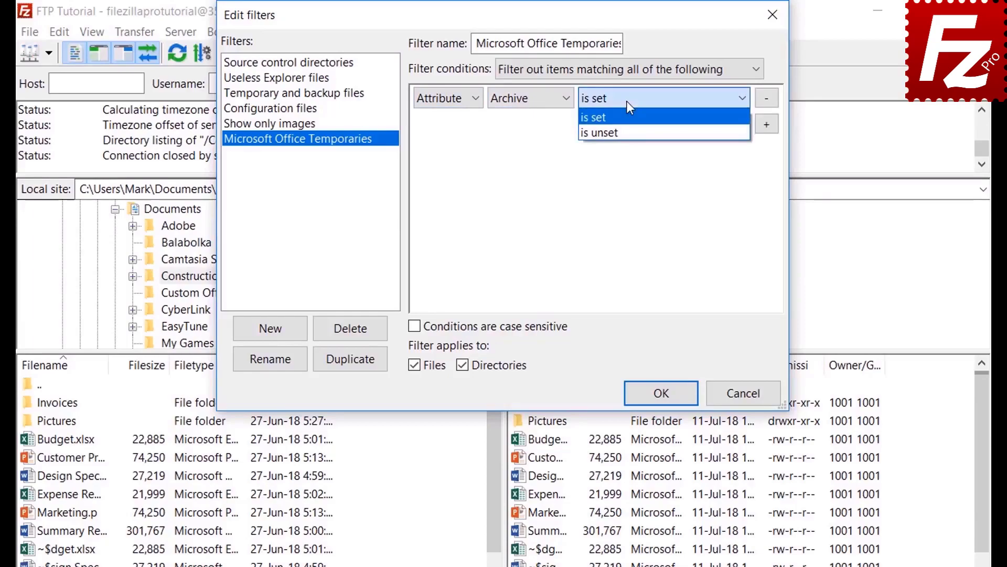
{"action": "left_click", "coordinate": [626, 101]}
- Review the path and date condition comparison options without changing them
{"action": "left_click", "coordinate": [444, 101]}
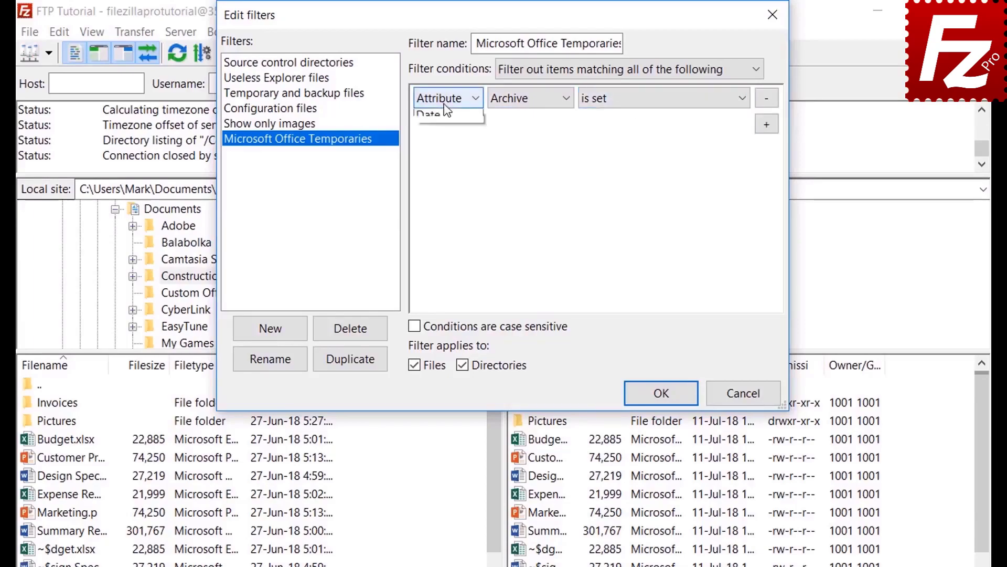
{"action": "left_click", "coordinate": [448, 163]}
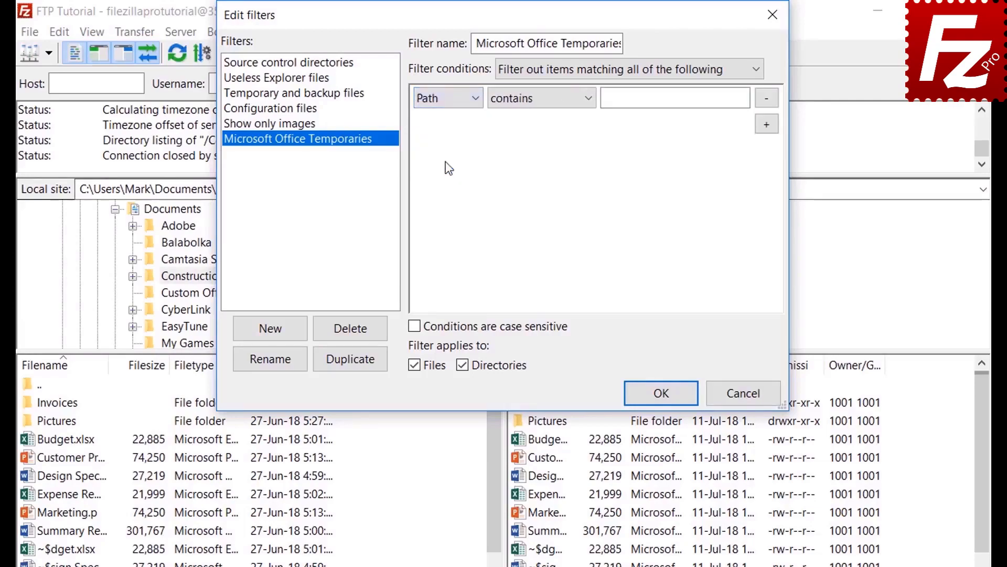
{"action": "left_click", "coordinate": [535, 102]}
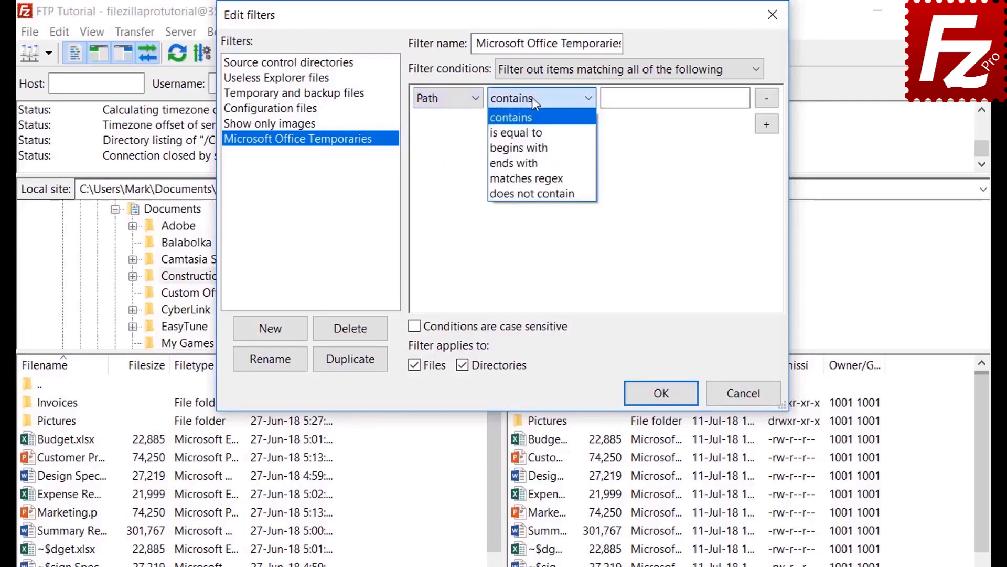
{"action": "left_click", "coordinate": [532, 97]}
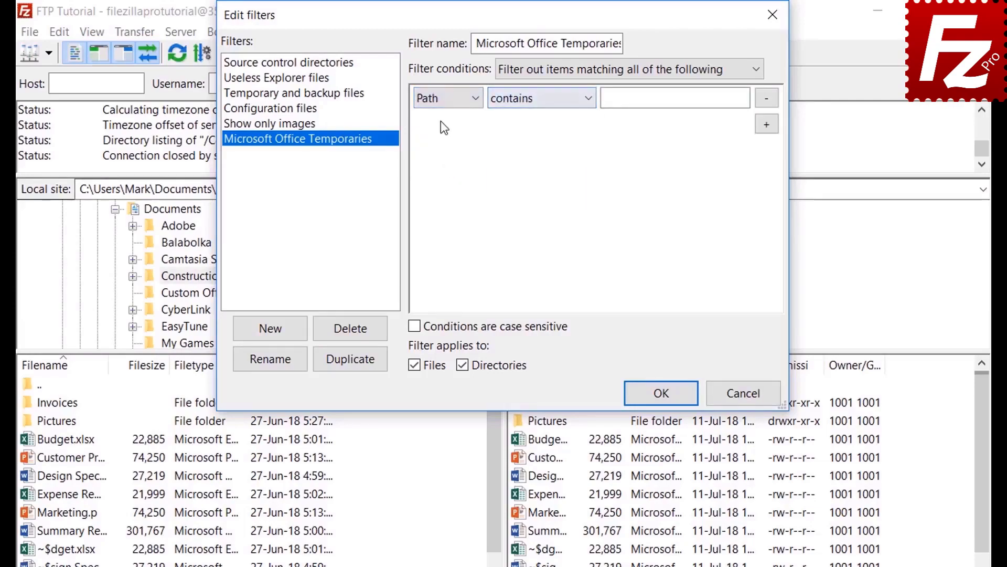
{"action": "left_click", "coordinate": [443, 98]}
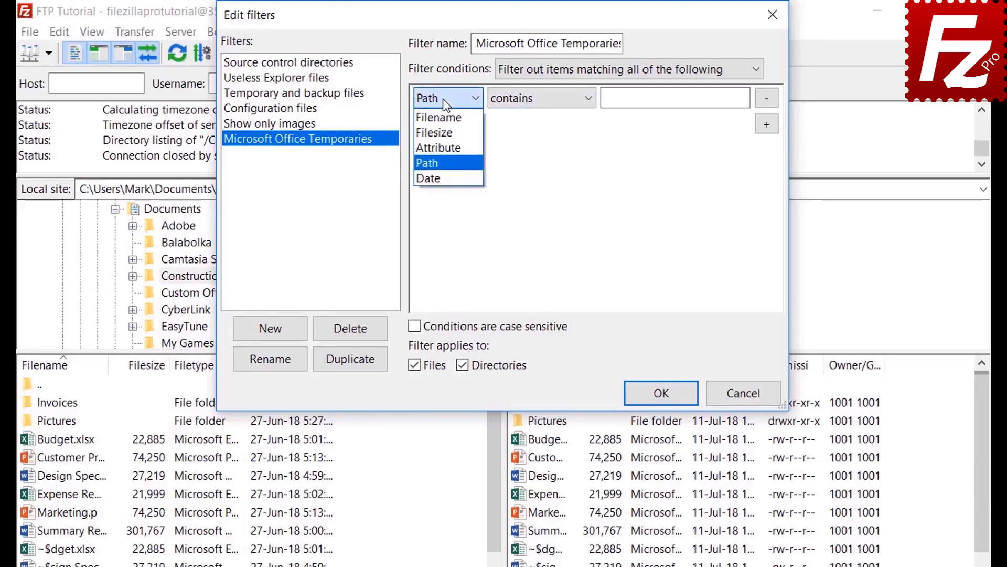
{"action": "left_click", "coordinate": [441, 173]}
{"action": "left_click", "coordinate": [534, 101]}
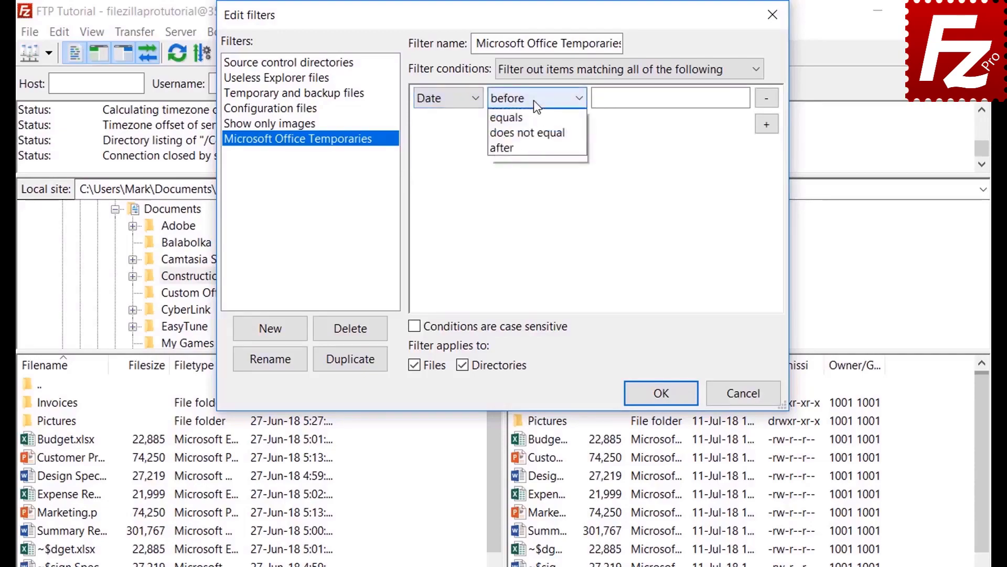
{"action": "left_click", "coordinate": [533, 99]}
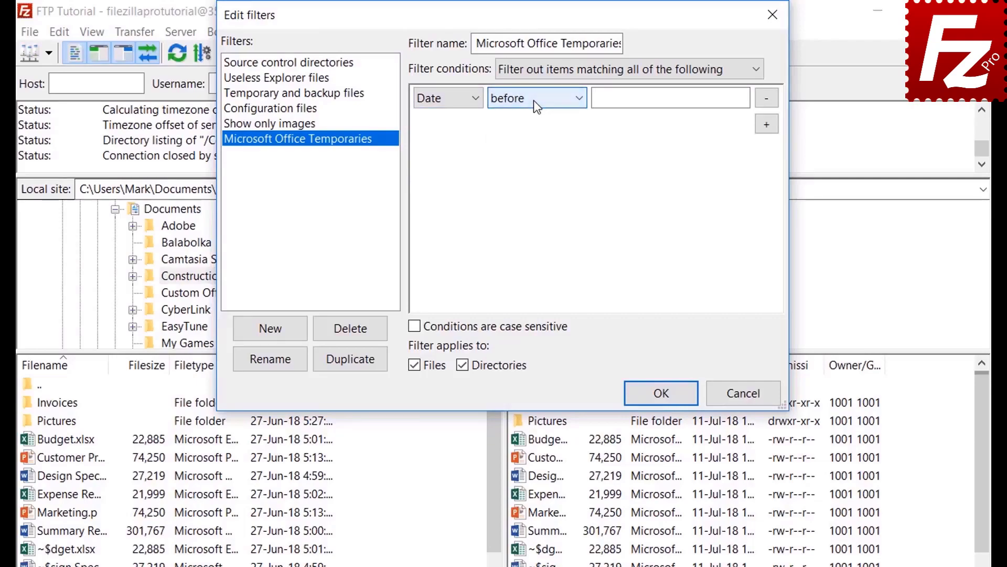
{"action": "left_click", "coordinate": [440, 100]}
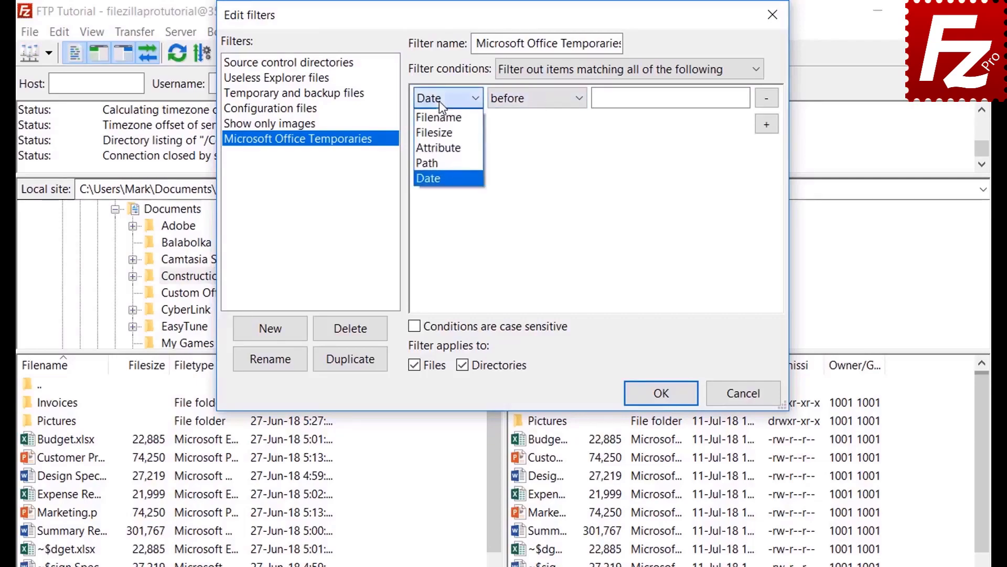
- Set the condition to filename begins with ~$, files only, and save the filter
{"action": "left_click", "coordinate": [439, 117]}
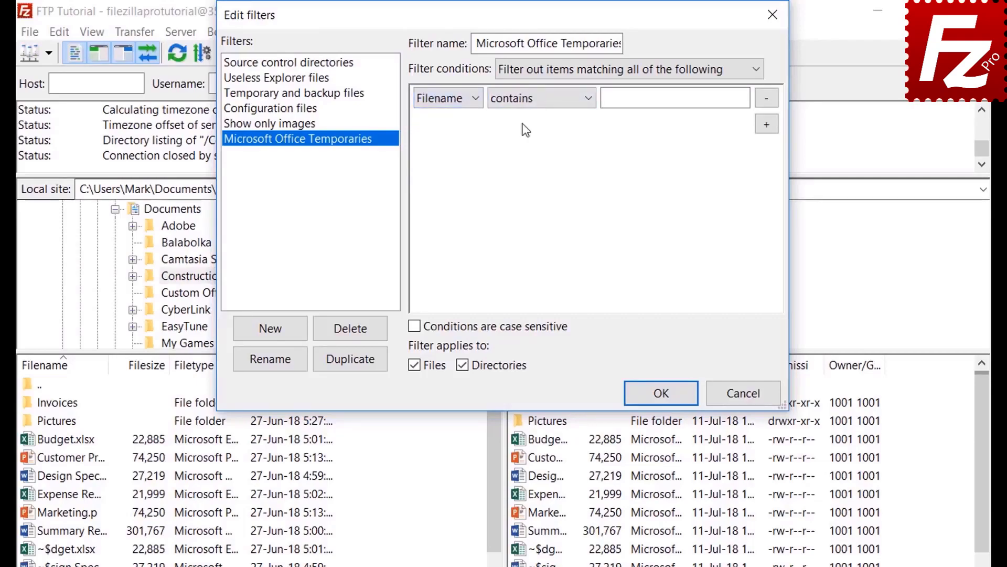
{"action": "left_click", "coordinate": [527, 105]}
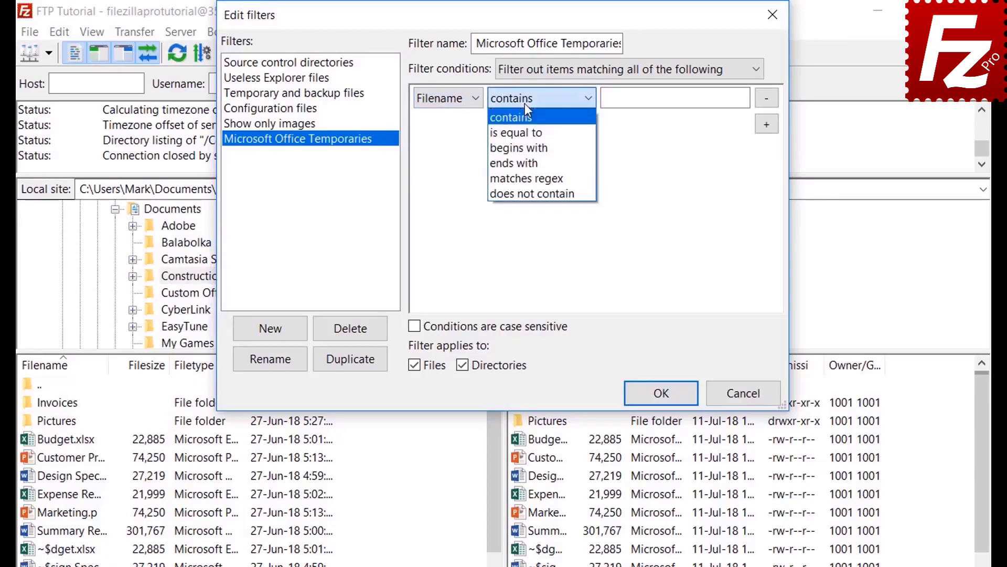
{"action": "left_click", "coordinate": [527, 146]}
{"action": "left_click", "coordinate": [625, 103]}
{"action": "type", "text": "~$"}
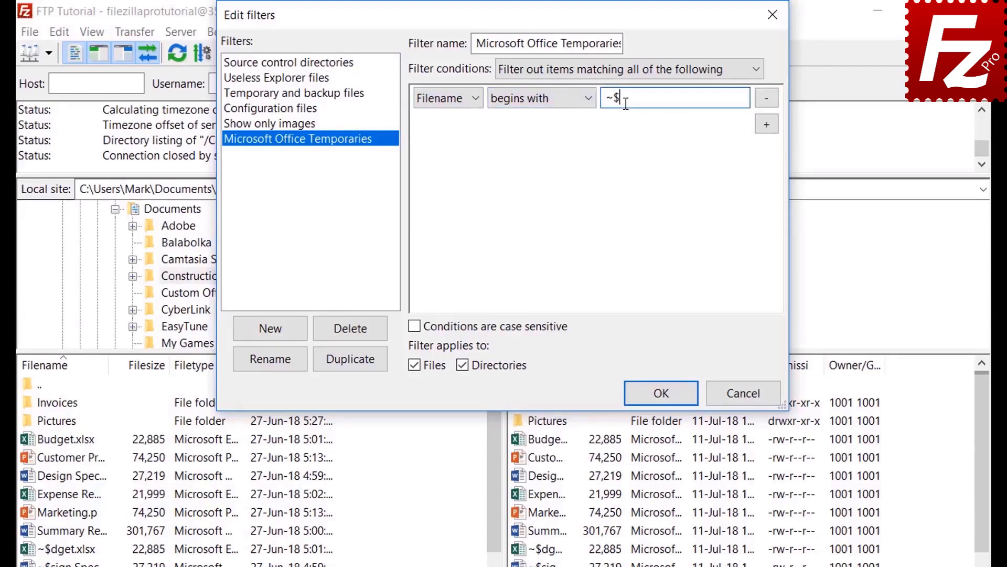
{"action": "left_click", "coordinate": [464, 364]}
{"action": "left_click", "coordinate": [662, 402]}
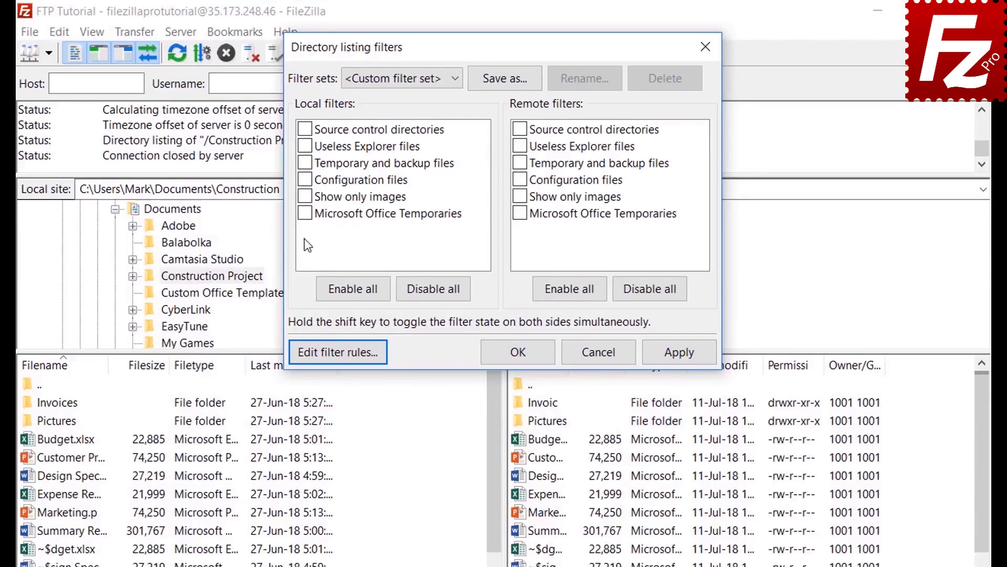
- Apply Microsoft Office Temporaries to the remote listing only, not the local one
{"action": "left_click", "coordinate": [306, 213]}
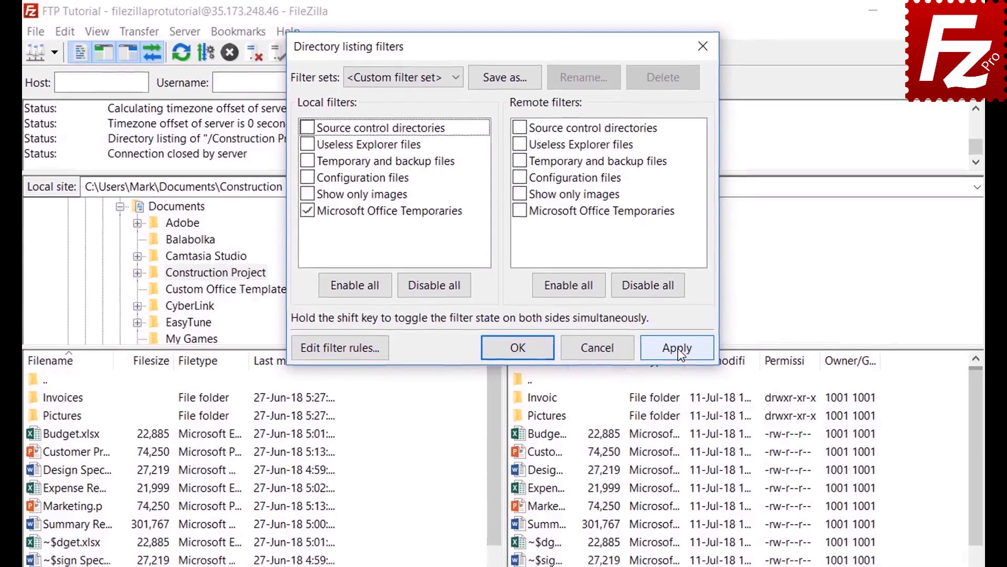
{"action": "left_click", "coordinate": [678, 351]}
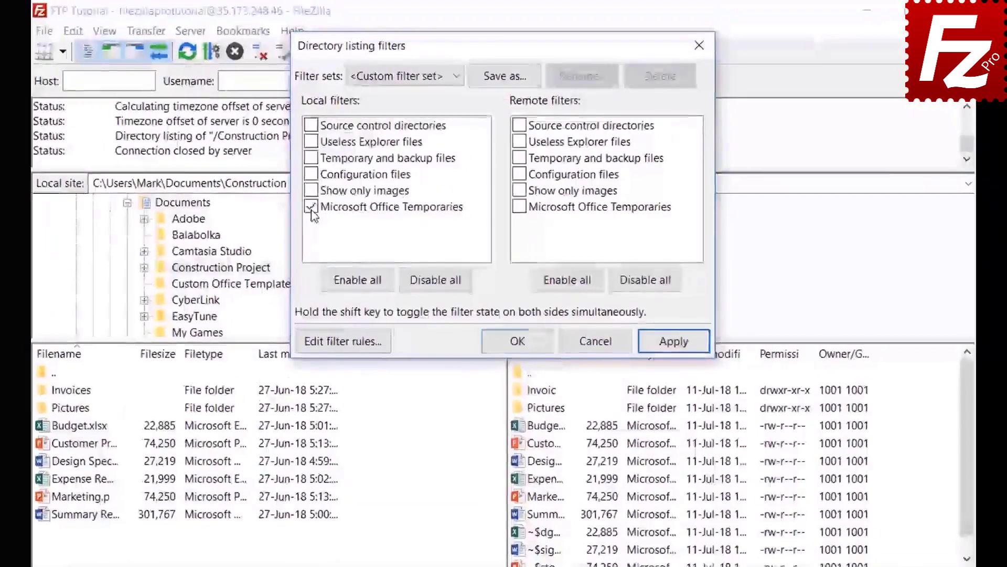
{"action": "left_click", "coordinate": [674, 345]}
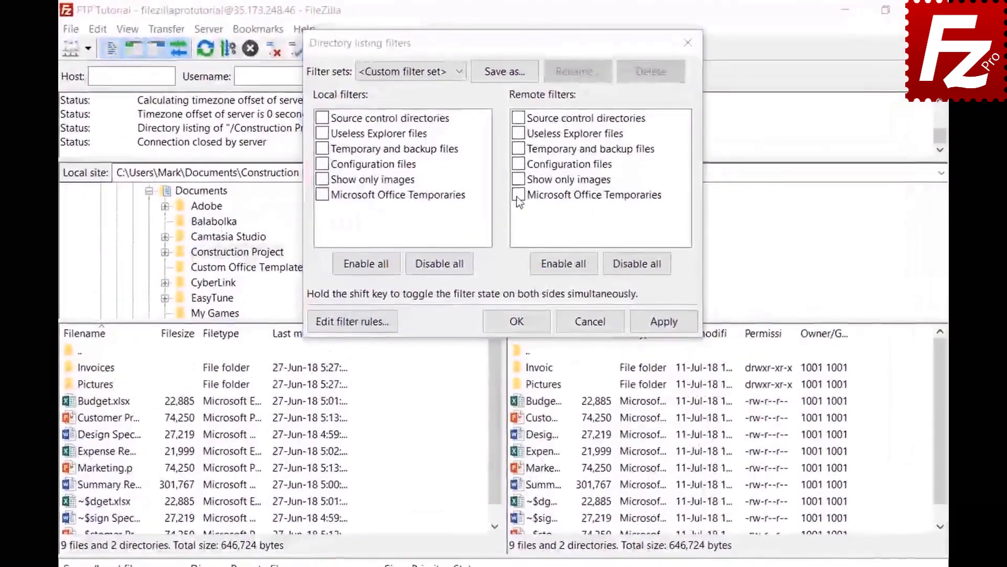
{"action": "left_click", "coordinate": [517, 164]}
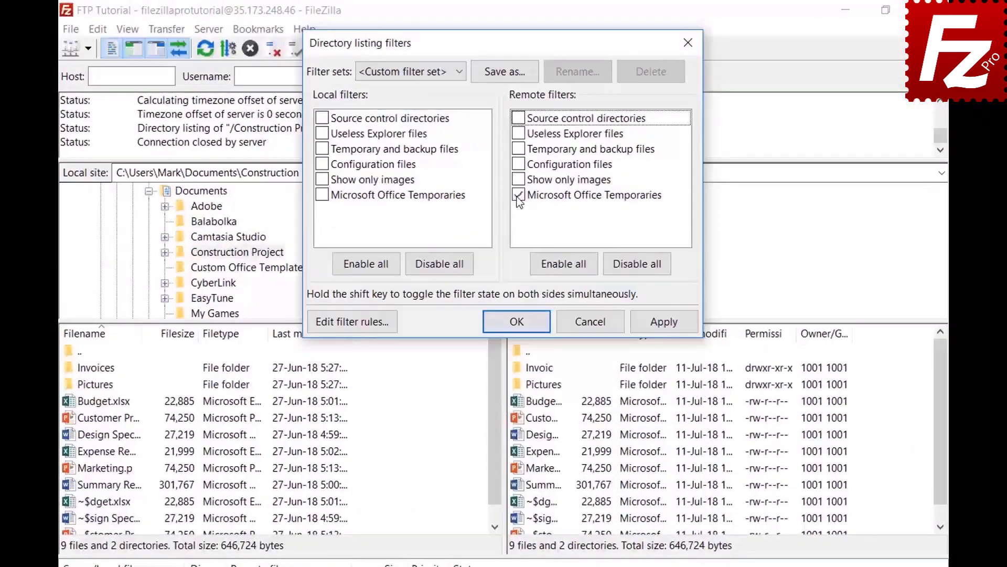
{"action": "left_click", "coordinate": [662, 324]}
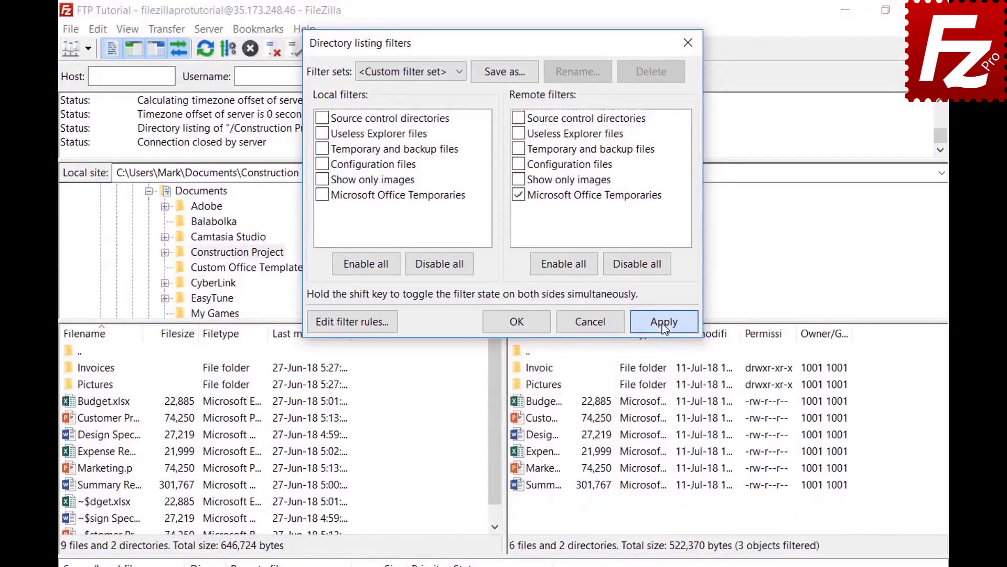
- Save the current filters as the 'Project' filter set and close the filters window
{"action": "left_click", "coordinate": [504, 72]}
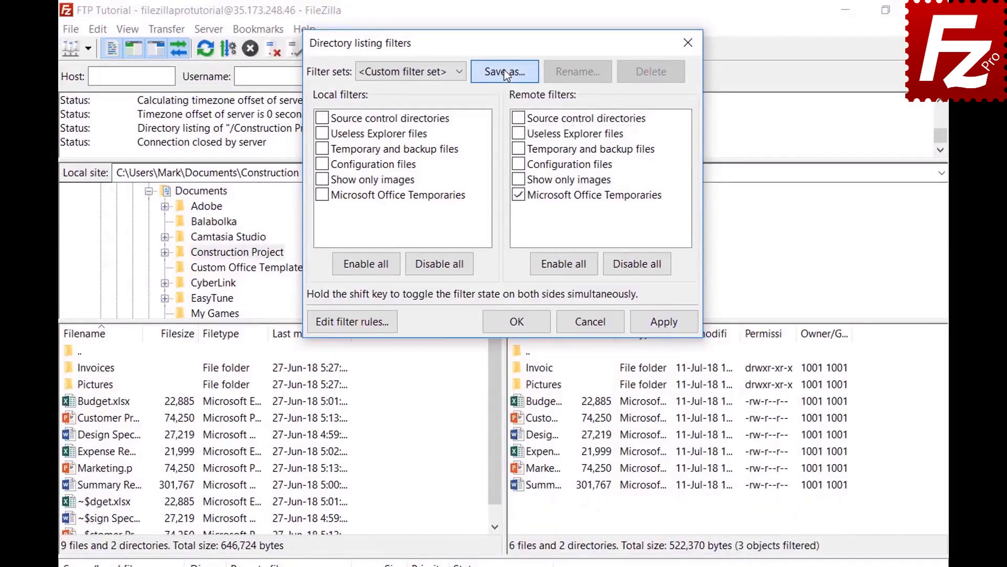
{"action": "type", "text": "Project"}
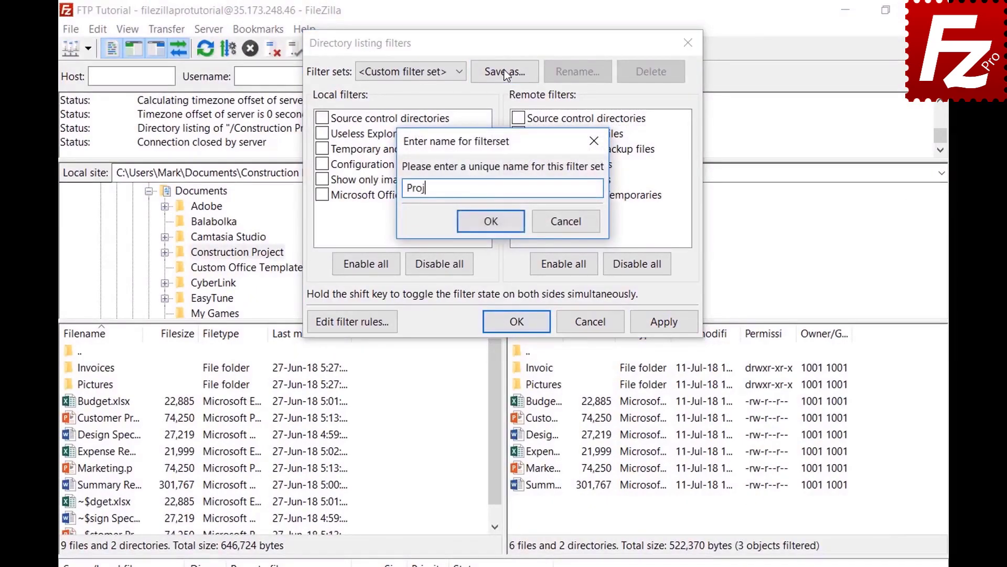
{"action": "left_click", "coordinate": [491, 221]}
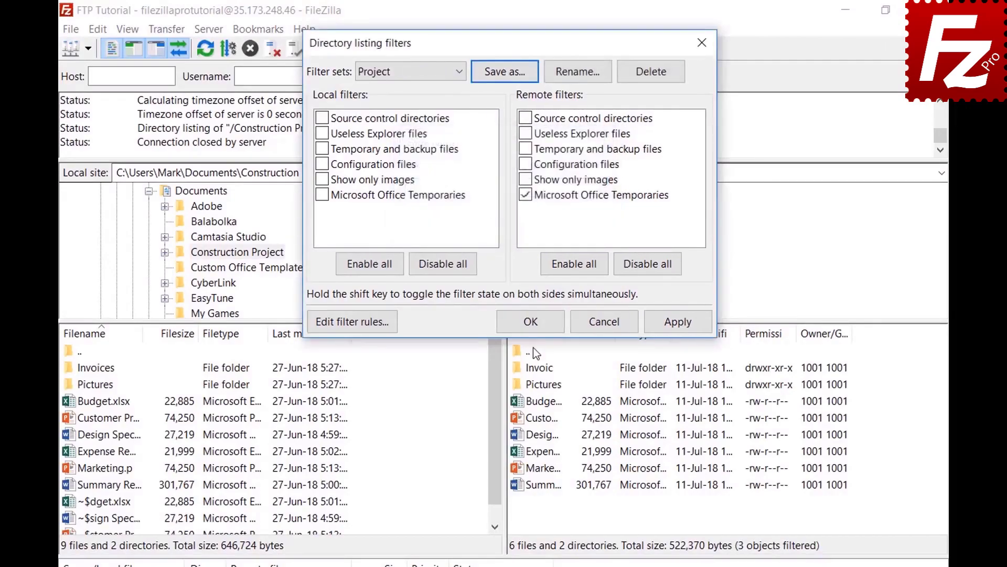
{"action": "left_click", "coordinate": [522, 321]}
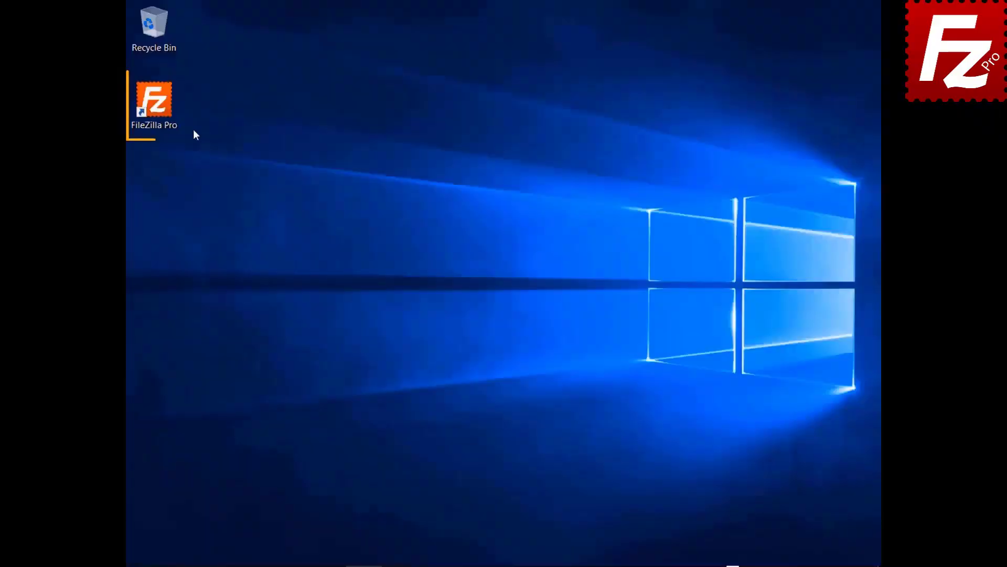
- Launch FileZilla Pro, connect to the FTP connection site, and open a second tab
{"action": "double_click", "coordinate": [154, 105]}
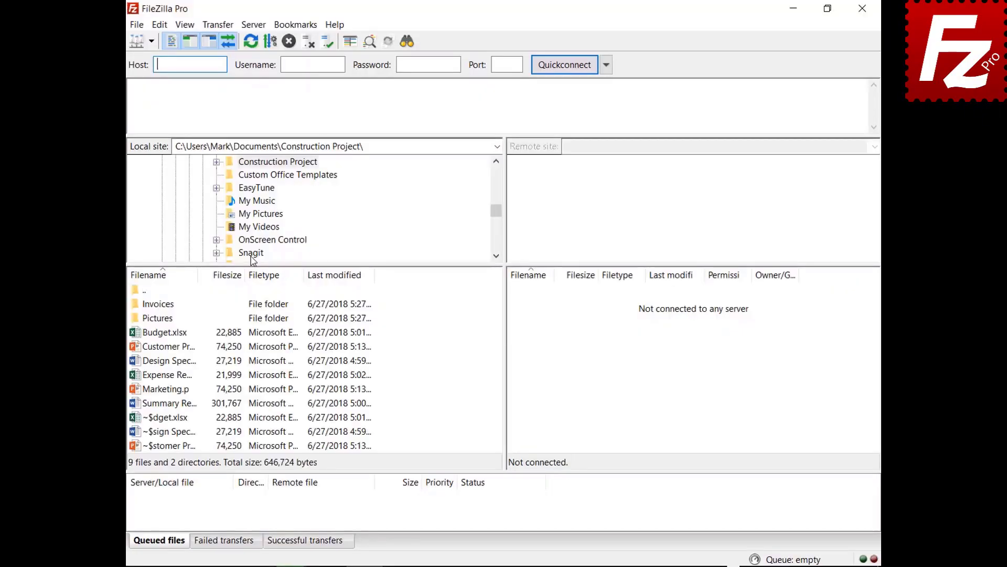
{"action": "left_click", "coordinate": [151, 41]}
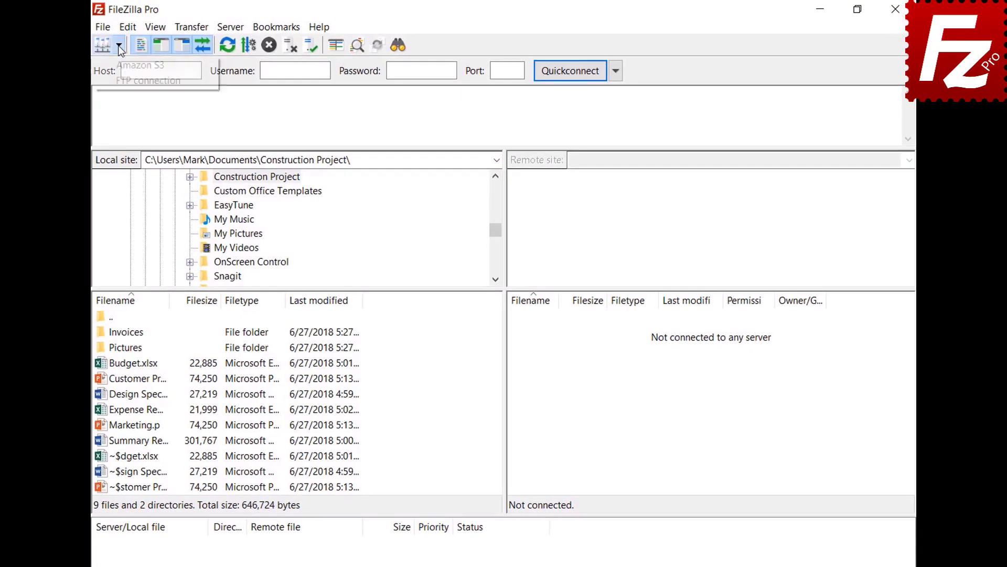
{"action": "left_click", "coordinate": [126, 78]}
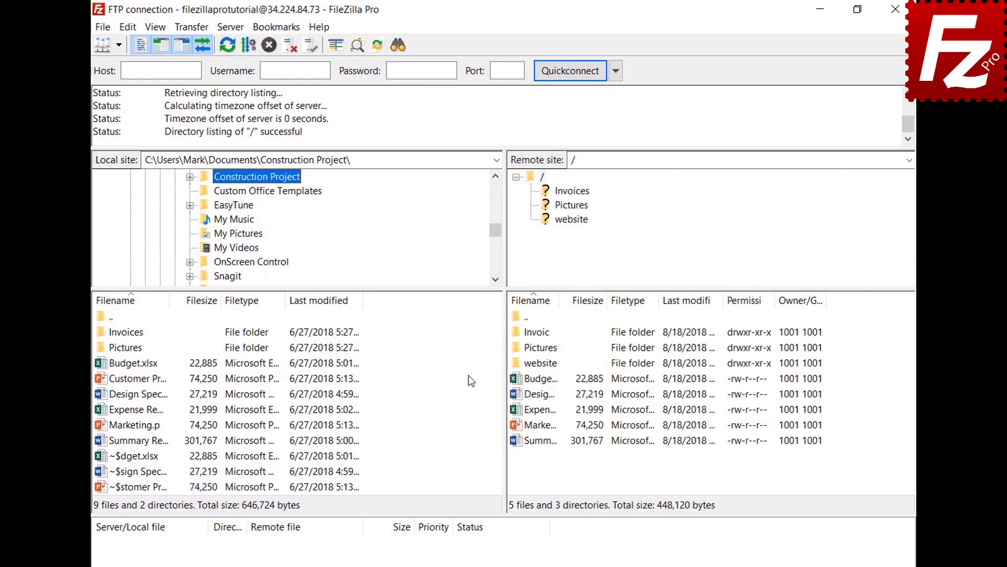
{"action": "left_click", "coordinate": [104, 31]}
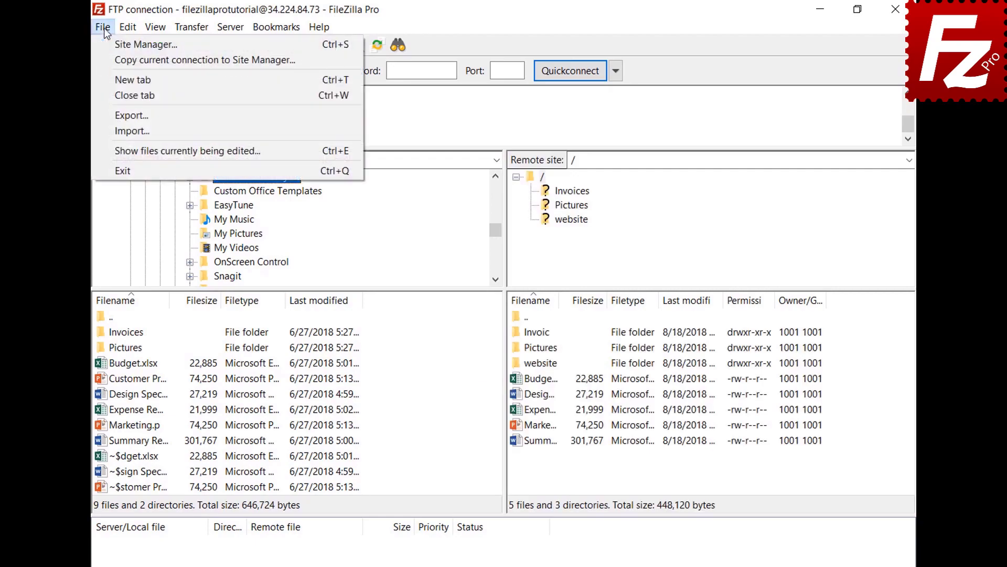
{"action": "left_click", "coordinate": [112, 74]}
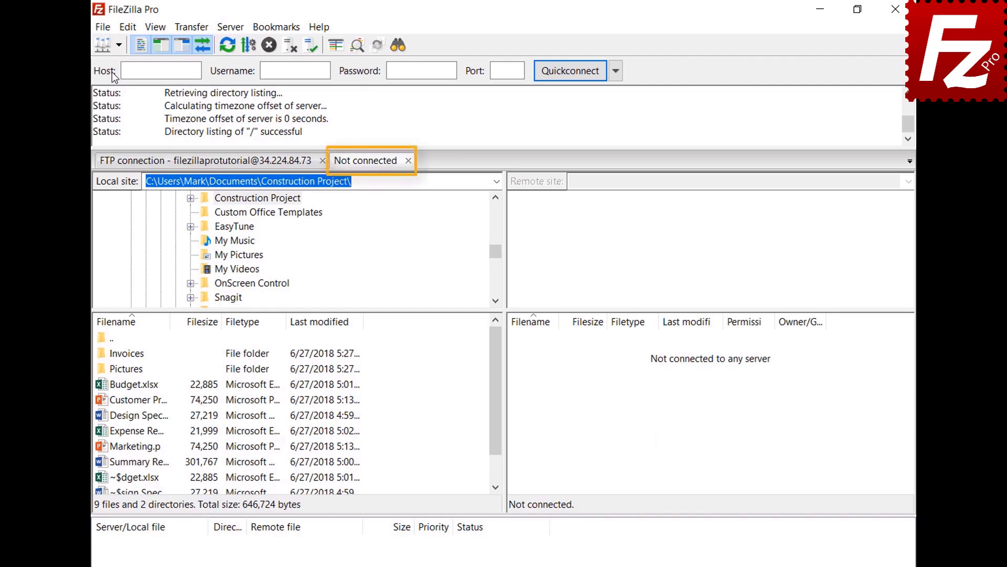
{"action": "left_click", "coordinate": [243, 165]}
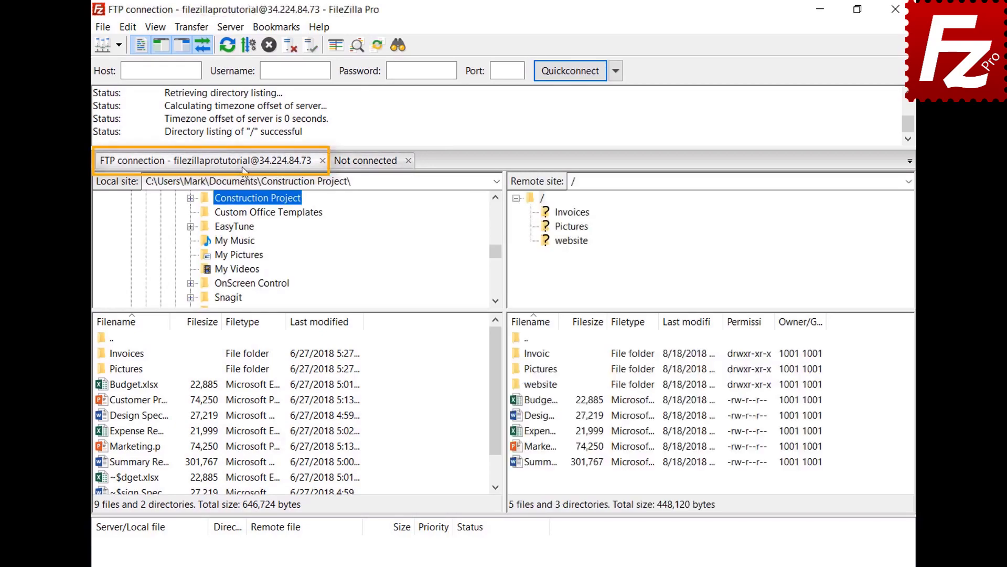
{"action": "left_click", "coordinate": [368, 163]}
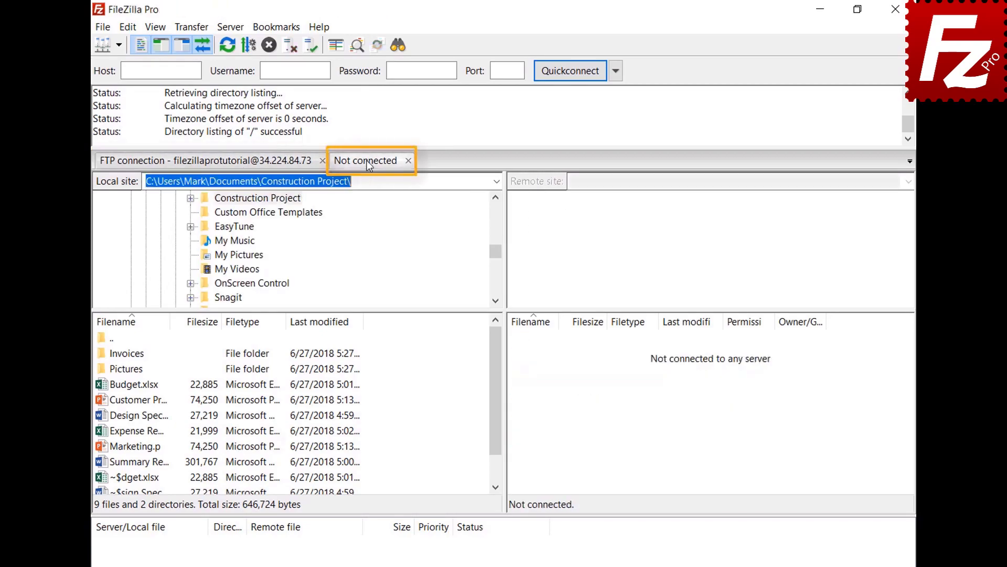
- Connect the second tab to Amazon S3 and switch between the FTP and S3 tabs
{"action": "left_click", "coordinate": [119, 47]}
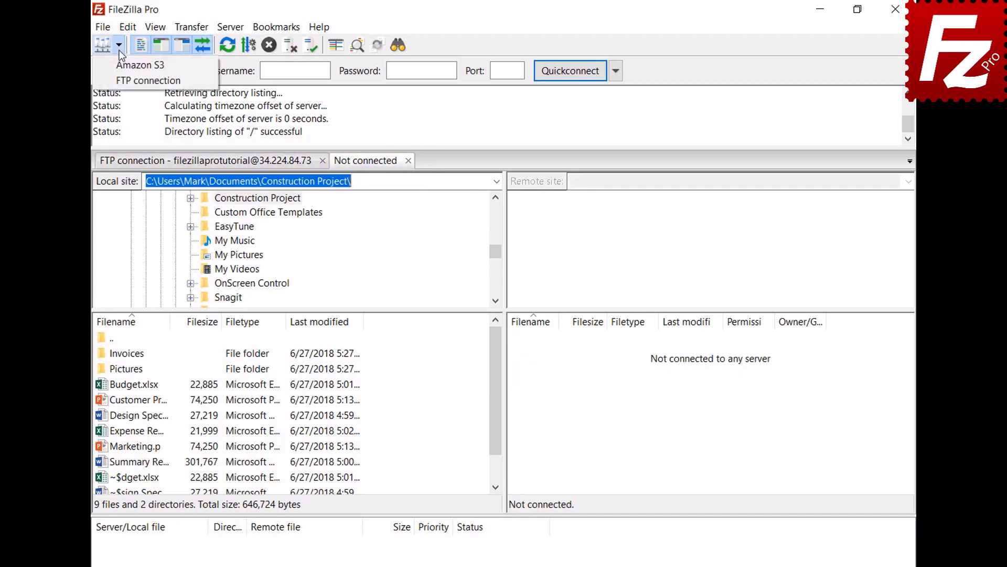
{"action": "left_click", "coordinate": [124, 67]}
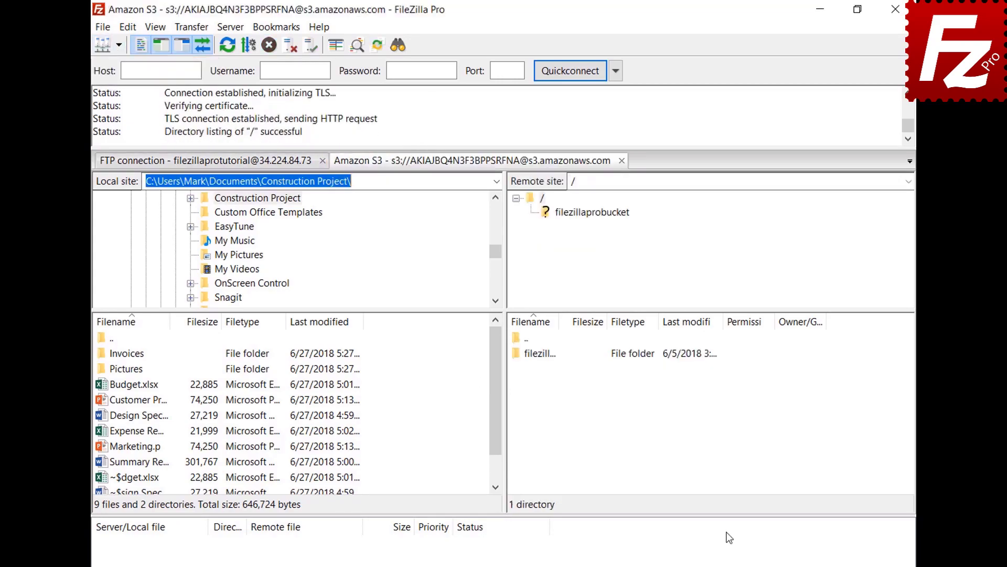
{"action": "left_click", "coordinate": [255, 165]}
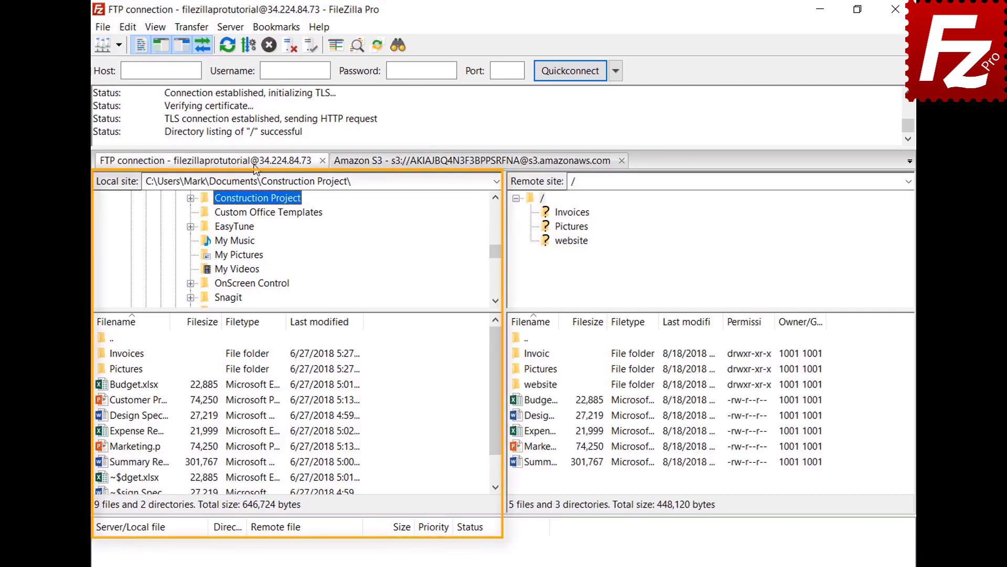
{"action": "left_click", "coordinate": [437, 163]}
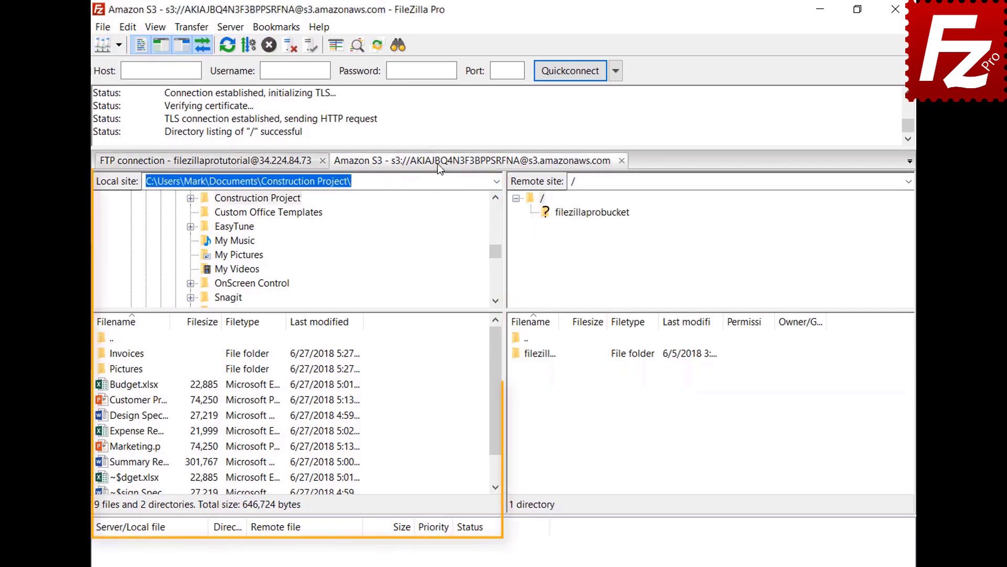
{"action": "left_click", "coordinate": [131, 24]}
- Enable 'Restore tabs and reconnect' in Interface settings, then close and relaunch FileZilla Pro
{"action": "left_click", "coordinate": [141, 76]}
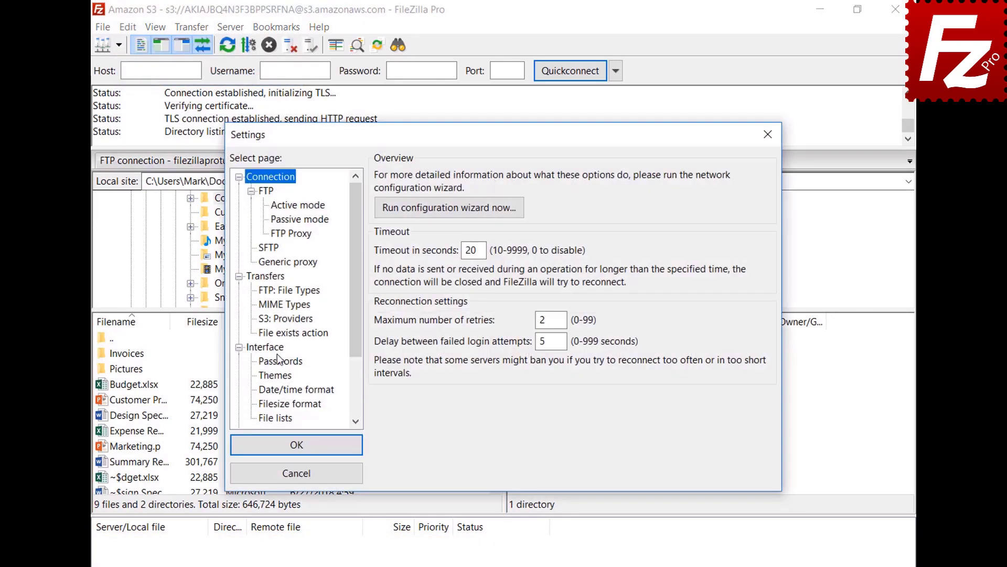
{"action": "left_click", "coordinate": [268, 348]}
{"action": "left_click", "coordinate": [382, 365]}
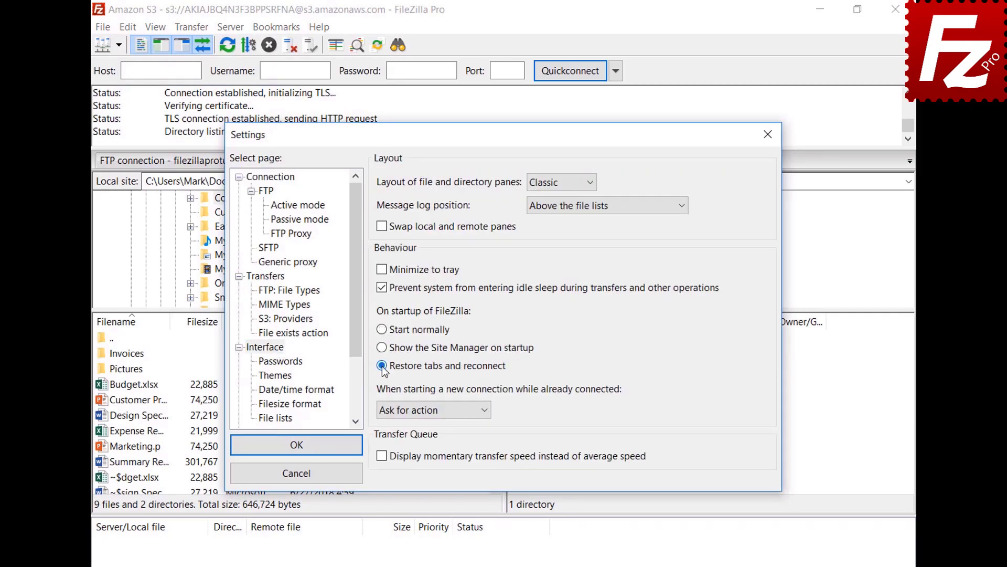
{"action": "left_click", "coordinate": [303, 446]}
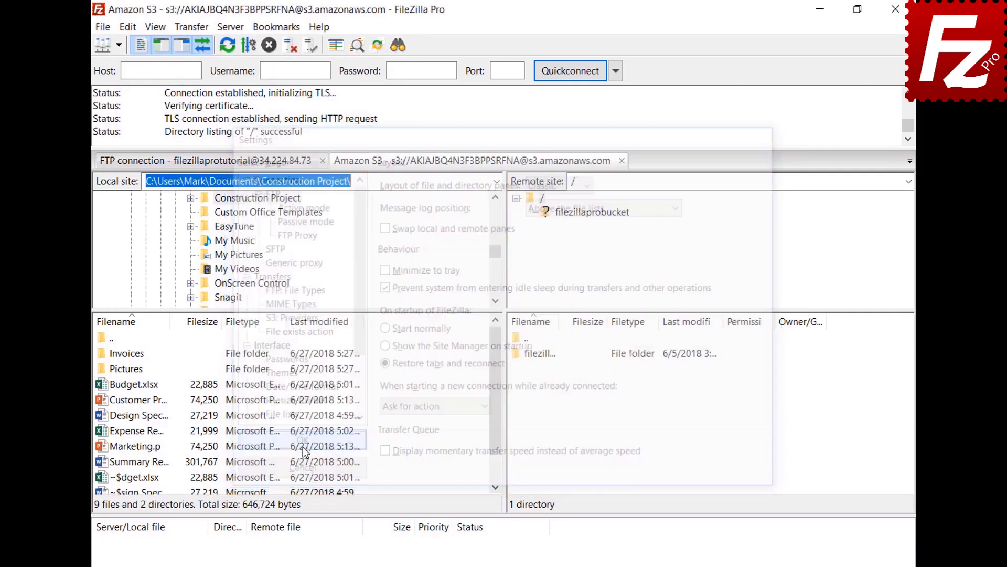
{"action": "left_click", "coordinate": [896, 9]}
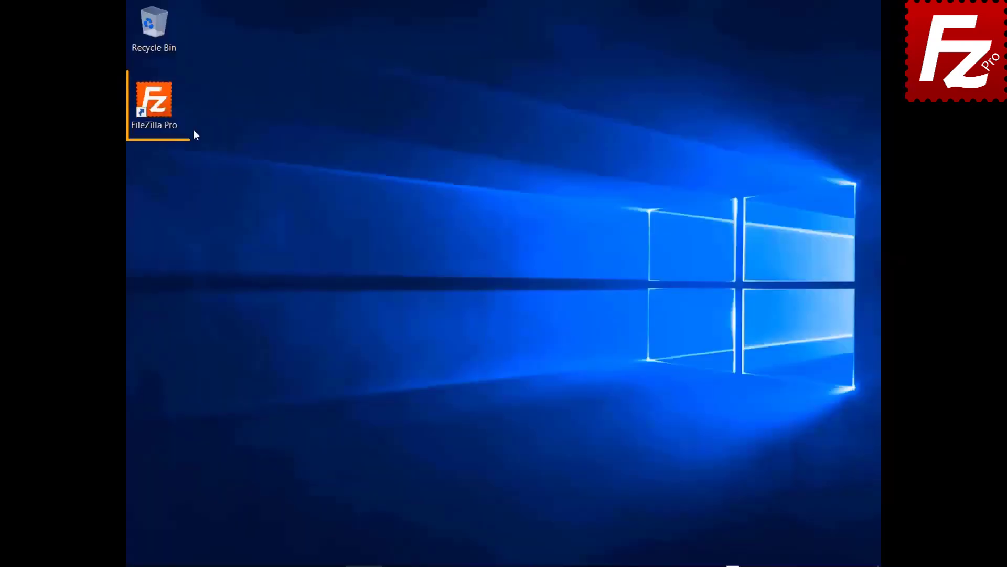
{"action": "double_click", "coordinate": [154, 103]}
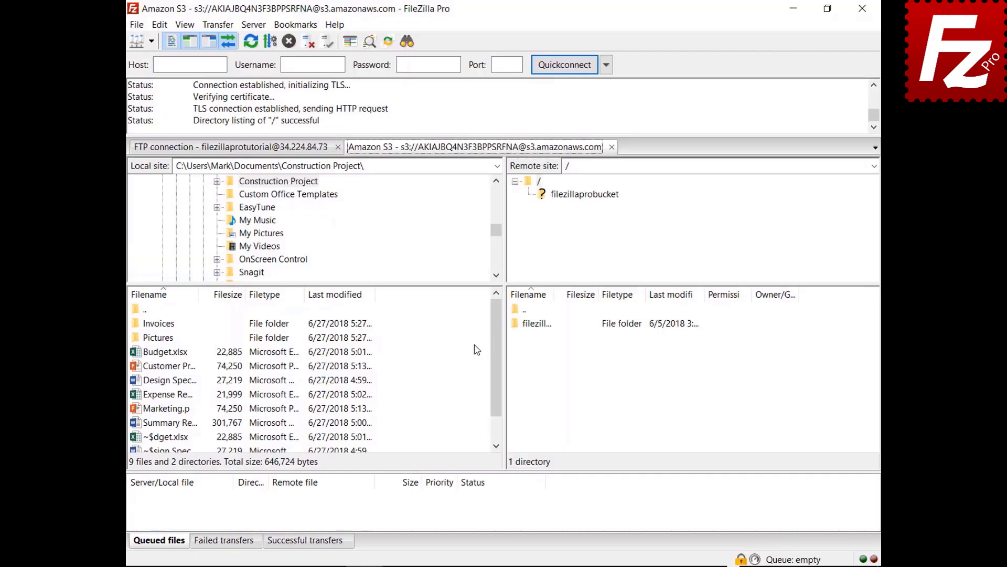
- Close the S3 tab, set new connections to 'Connect in new tab', and connect to Amazon S3
{"action": "left_click", "coordinate": [612, 147]}
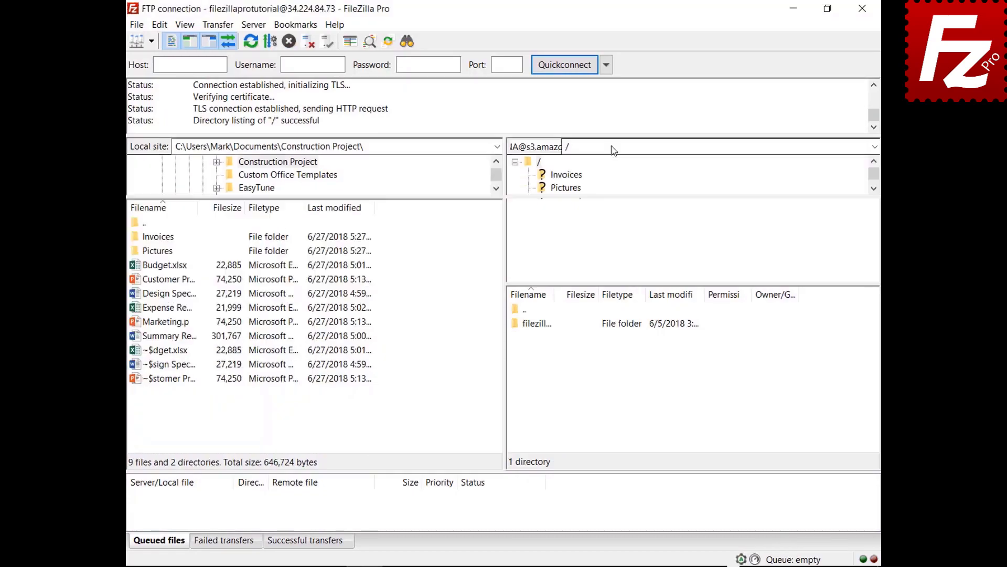
{"action": "left_click", "coordinate": [160, 26]}
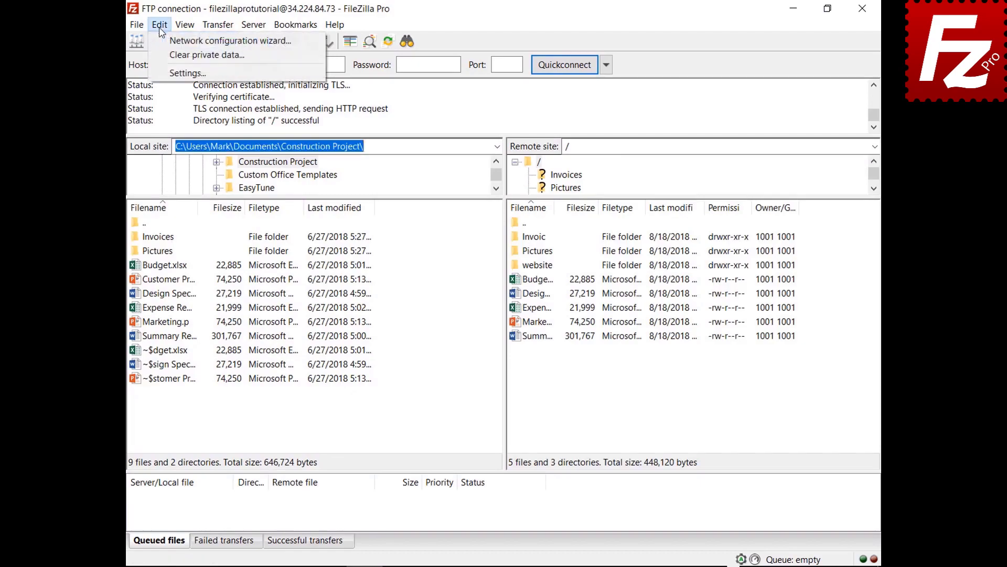
{"action": "left_click", "coordinate": [174, 73]}
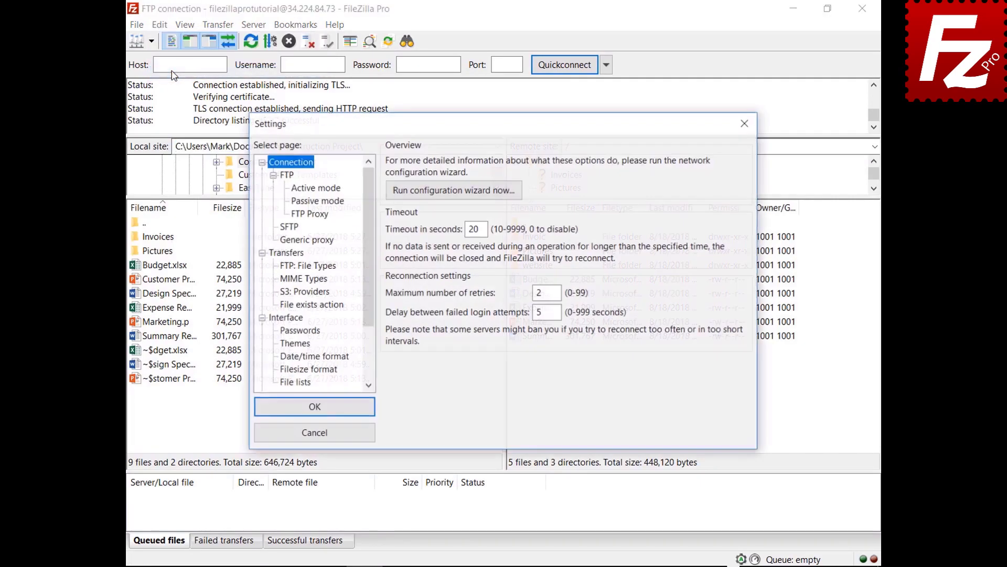
{"action": "left_click", "coordinate": [286, 318]}
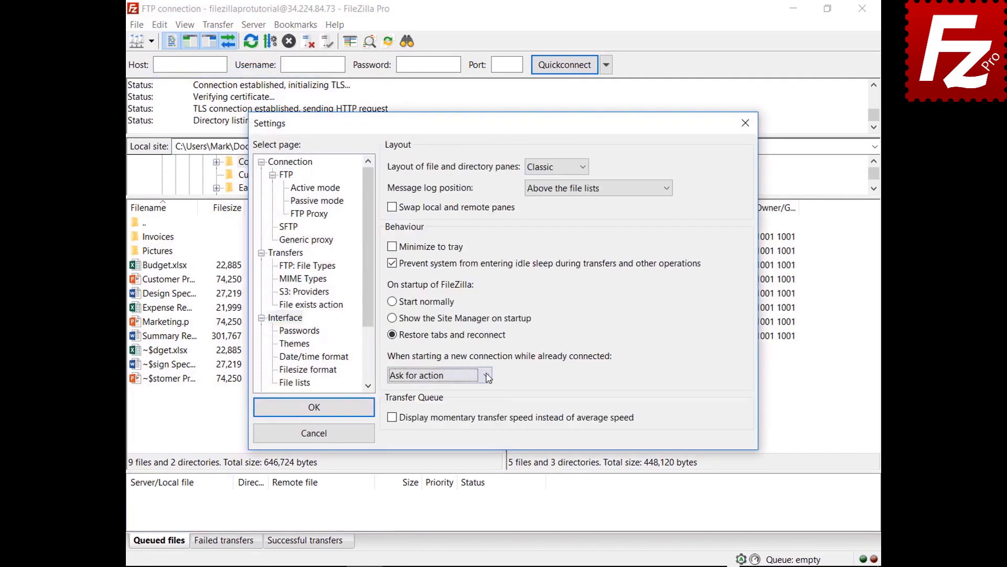
{"action": "left_click", "coordinate": [487, 376]}
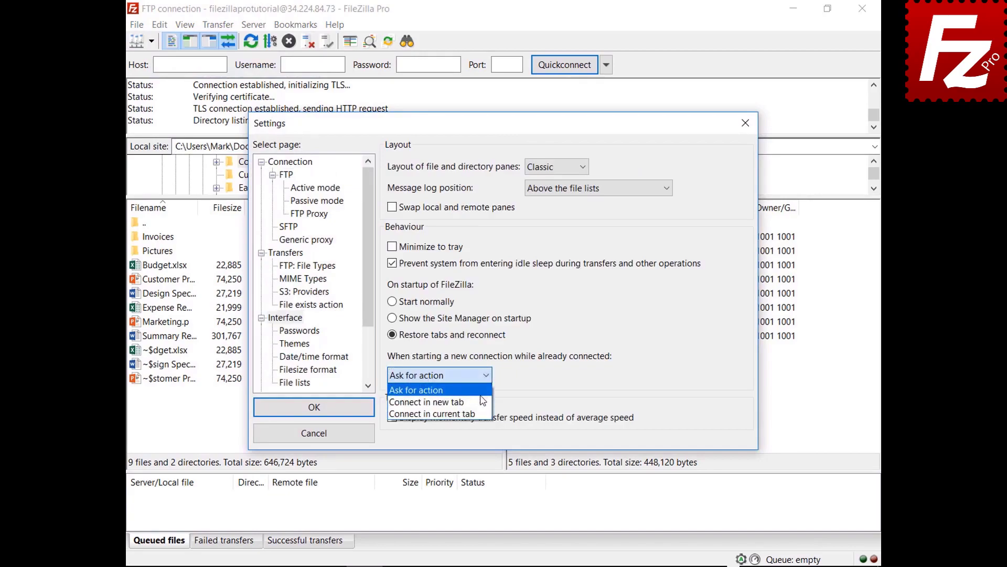
{"action": "left_click", "coordinate": [474, 402]}
{"action": "left_click", "coordinate": [316, 409]}
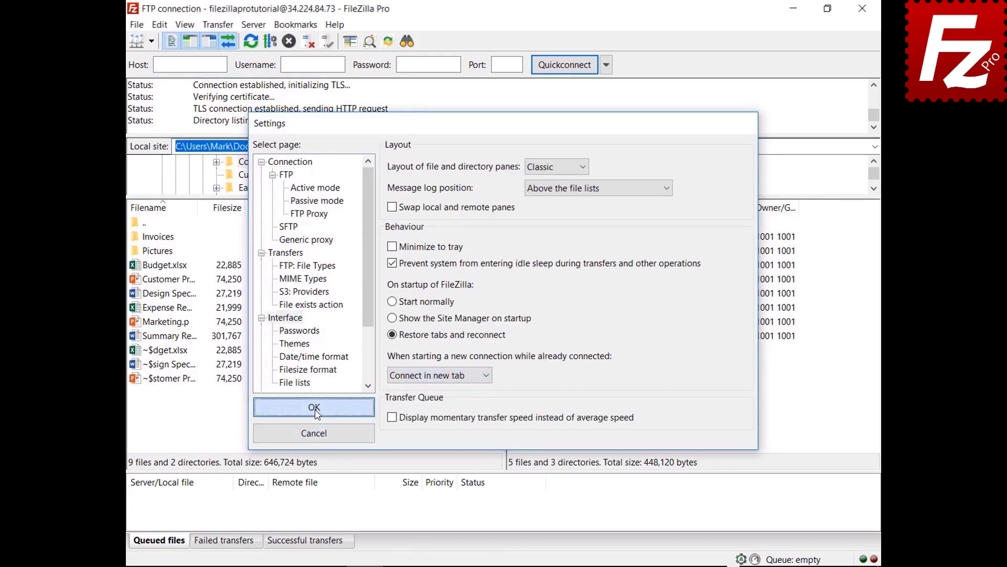
{"action": "left_click", "coordinate": [151, 41]}
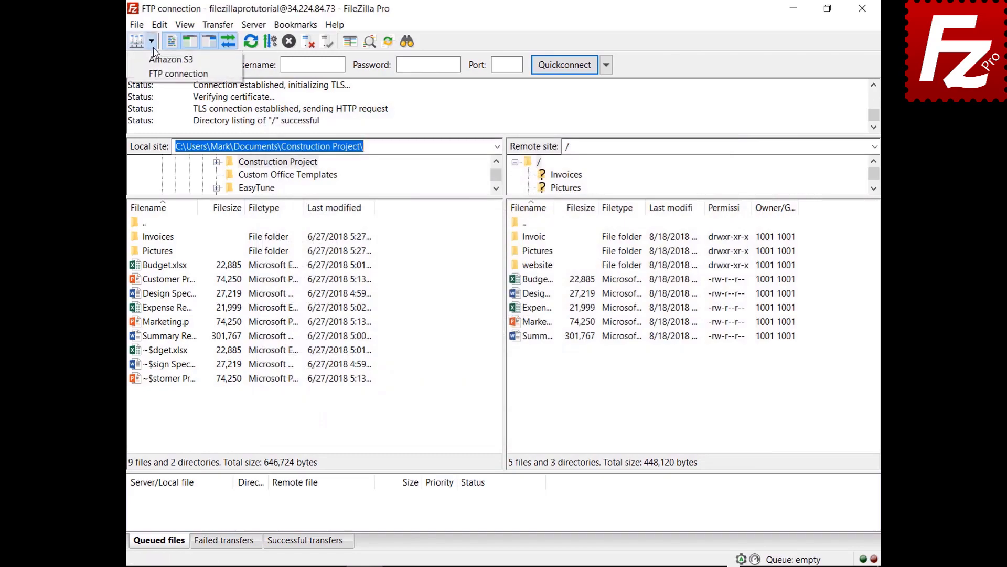
{"action": "left_click", "coordinate": [156, 60]}
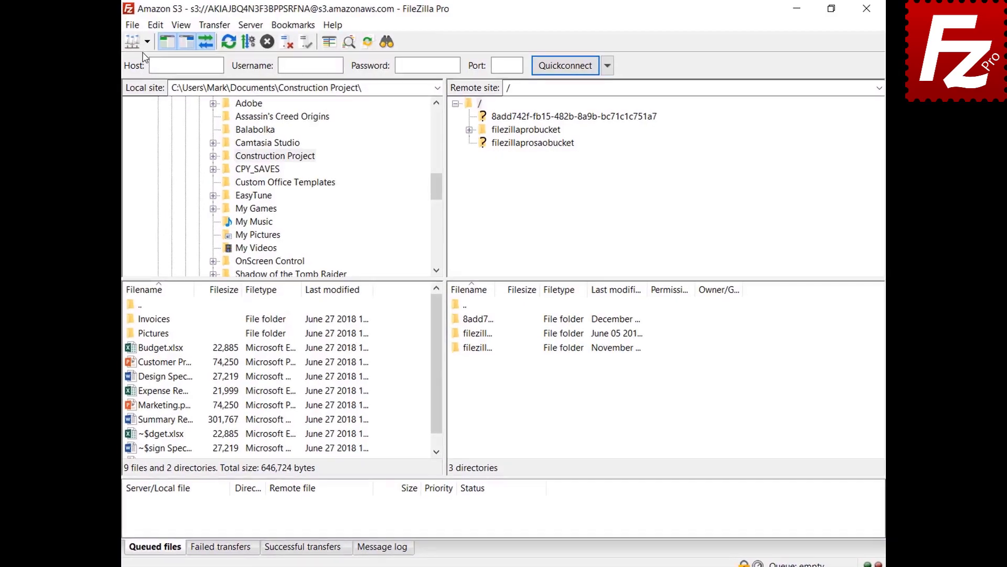
- Connect to Amazon S3, open filezillaprobucket, and open README for editing
{"action": "left_click", "coordinate": [128, 44]}
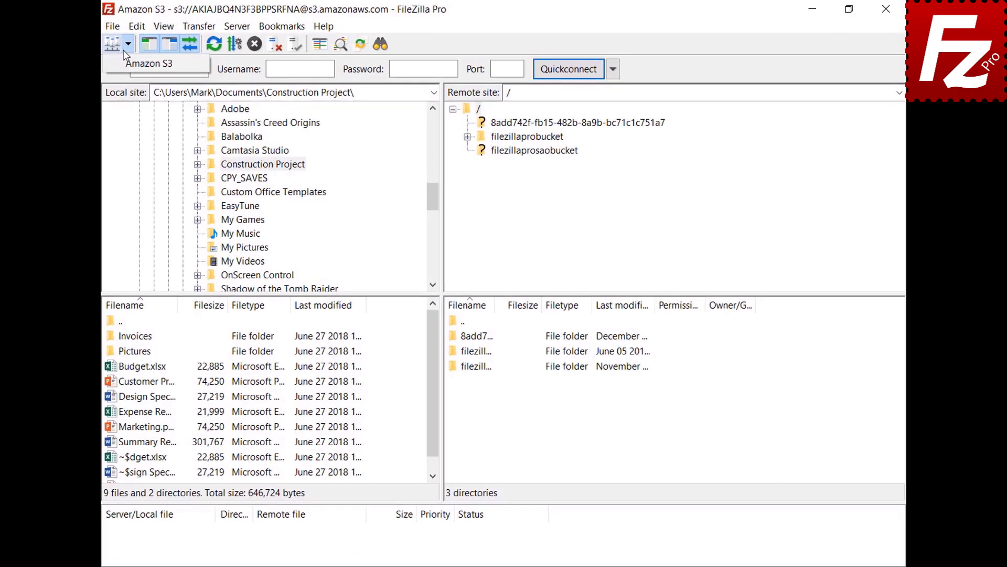
{"action": "left_click", "coordinate": [125, 61]}
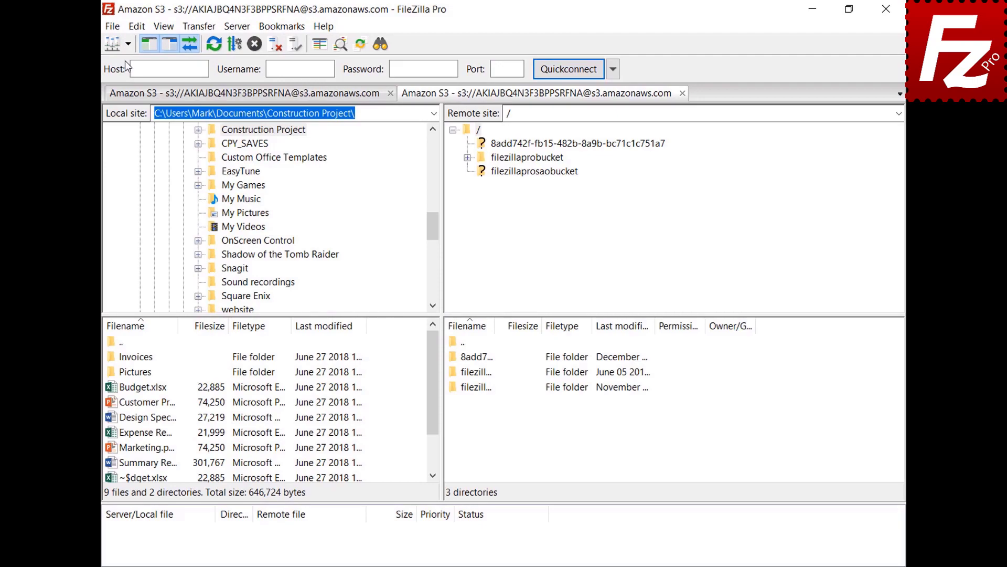
{"action": "left_click", "coordinate": [535, 159]}
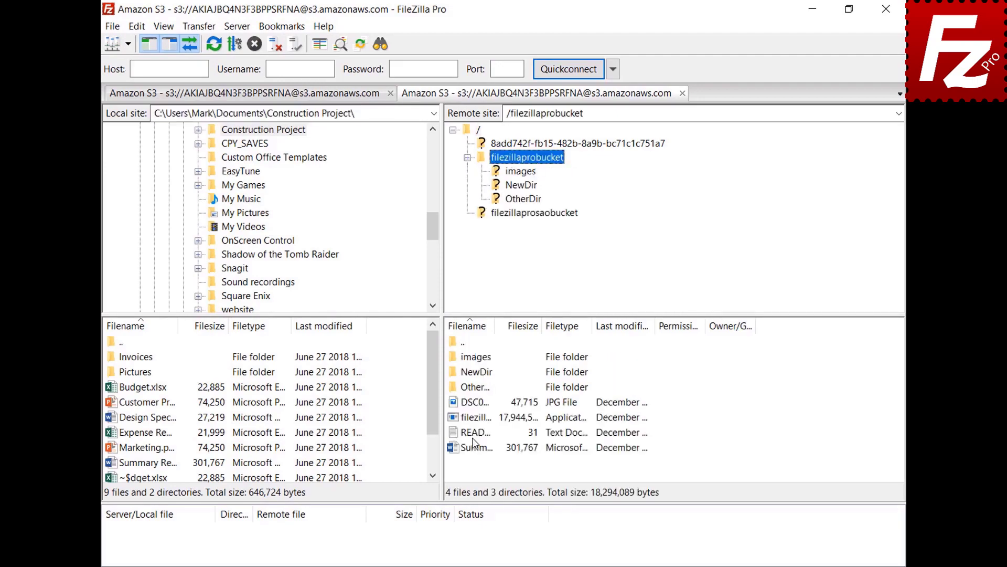
{"action": "right_click", "coordinate": [474, 435]}
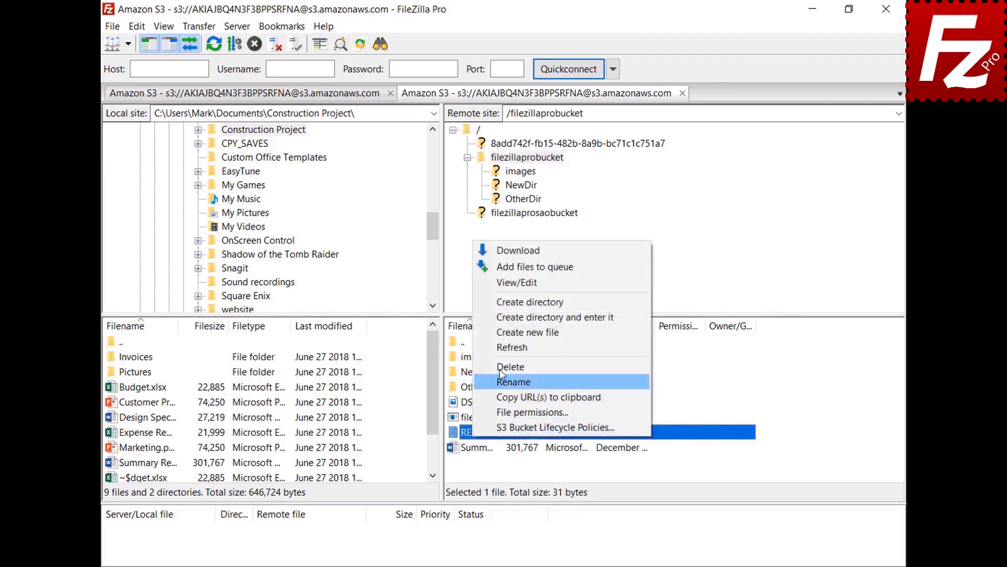
{"action": "left_click", "coordinate": [518, 283]}
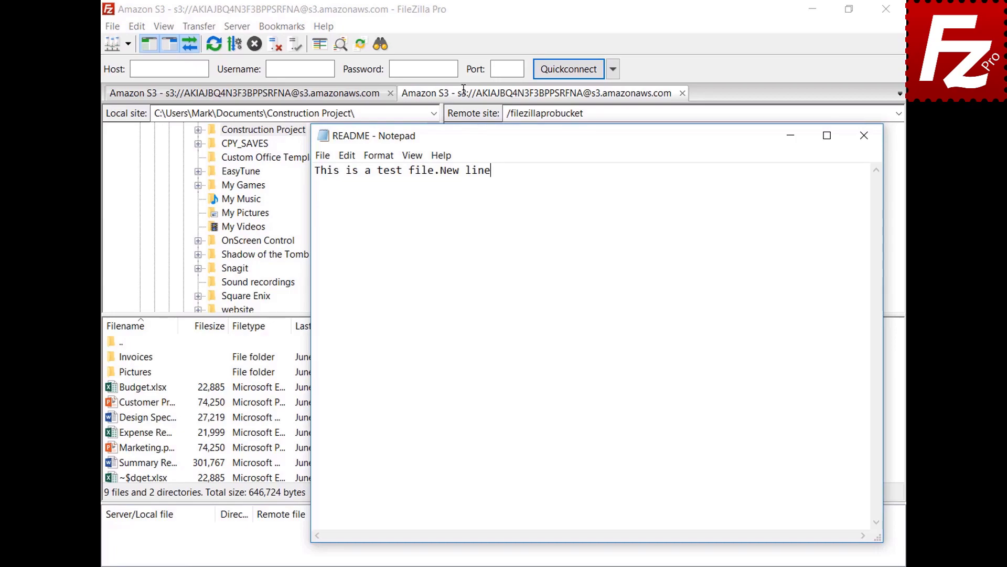
- Add a line reading 'New line' to README, save it, and upload it back
{"action": "key", "text": "Return"}
{"action": "type", "text": "New line"}
{"action": "left_click", "coordinate": [865, 143]}
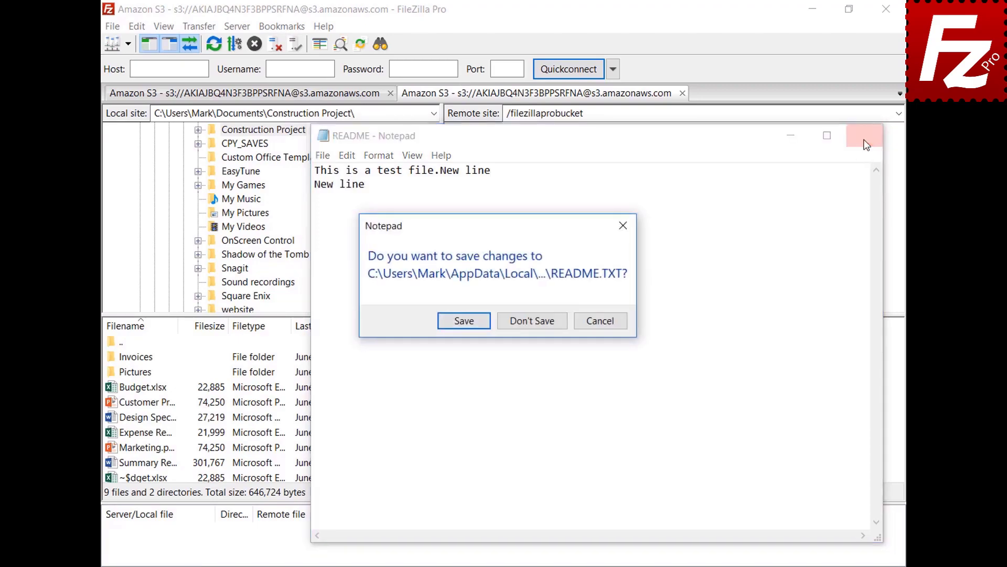
{"action": "left_click", "coordinate": [464, 320]}
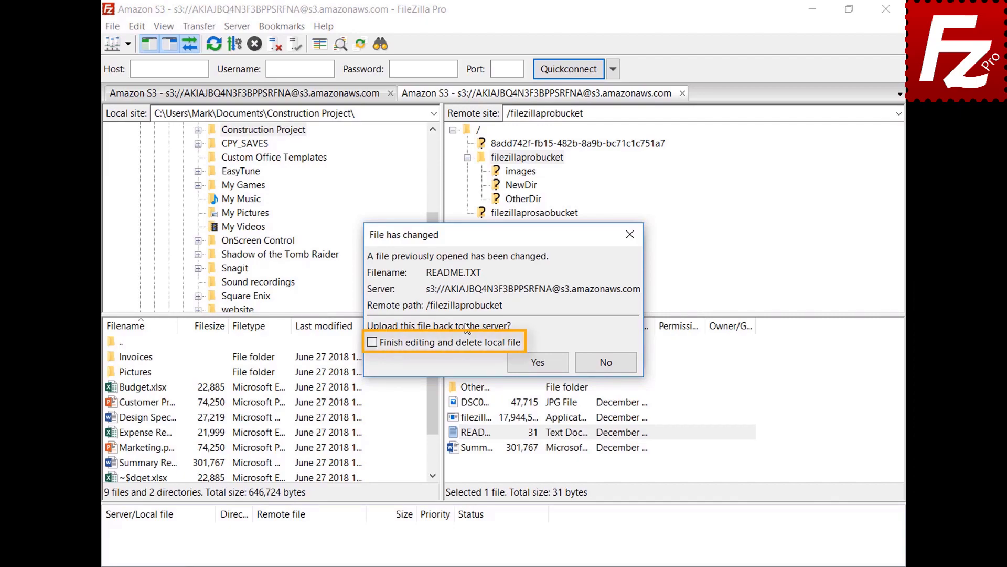
{"action": "left_click", "coordinate": [548, 367]}
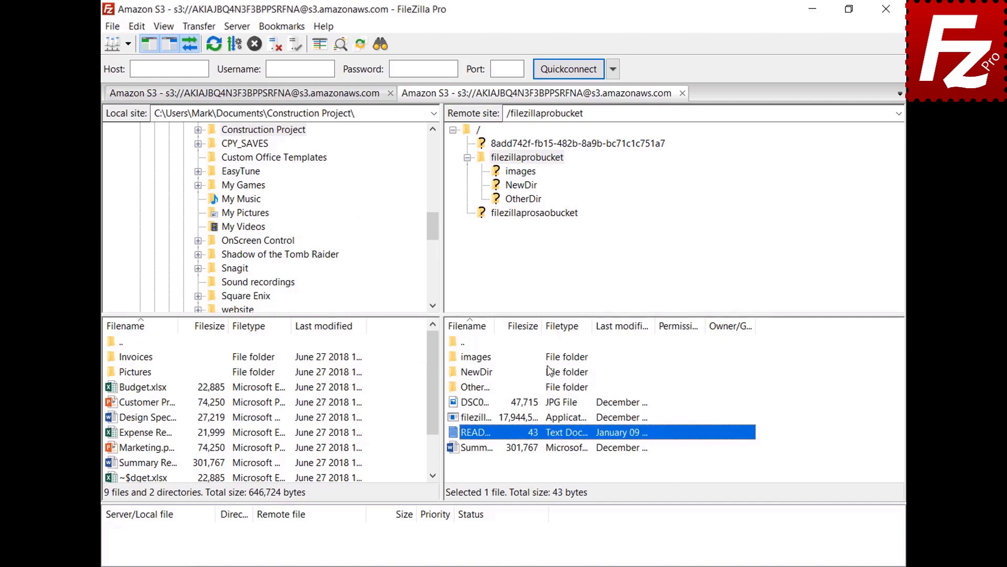
{"action": "left_click", "coordinate": [112, 26]}
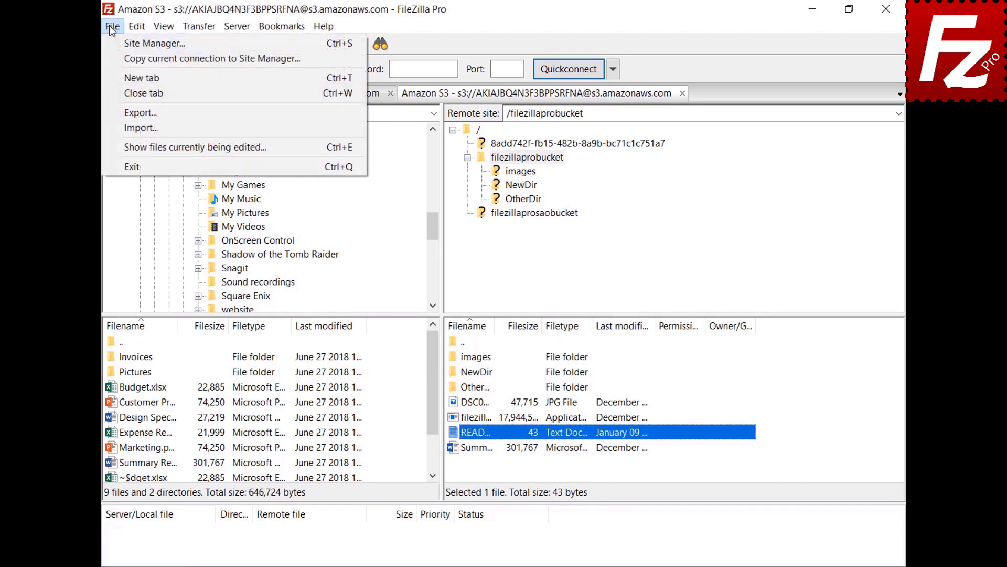
{"action": "left_click", "coordinate": [131, 146]}
{"action": "left_click", "coordinate": [471, 255]}
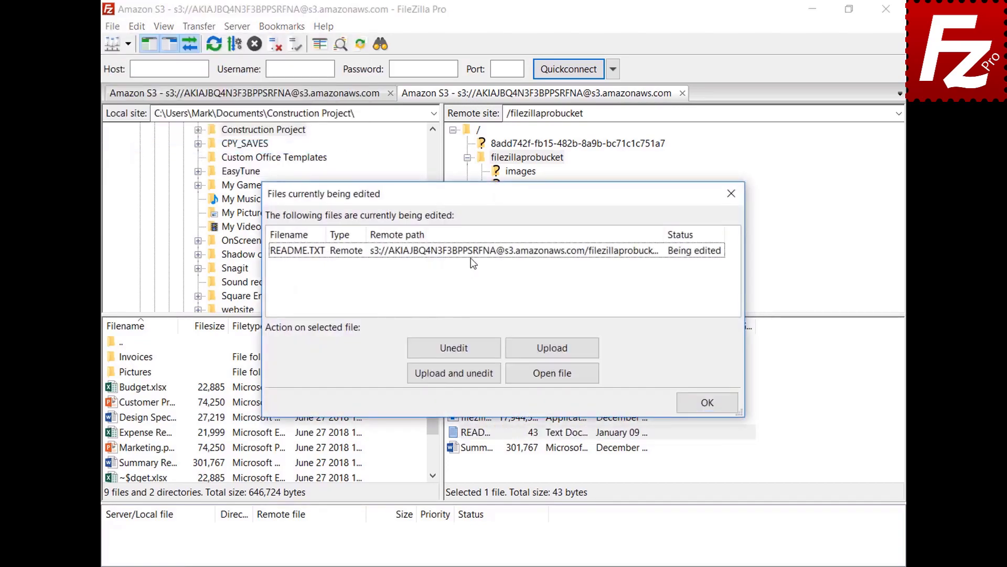
{"action": "left_click", "coordinate": [471, 254]}
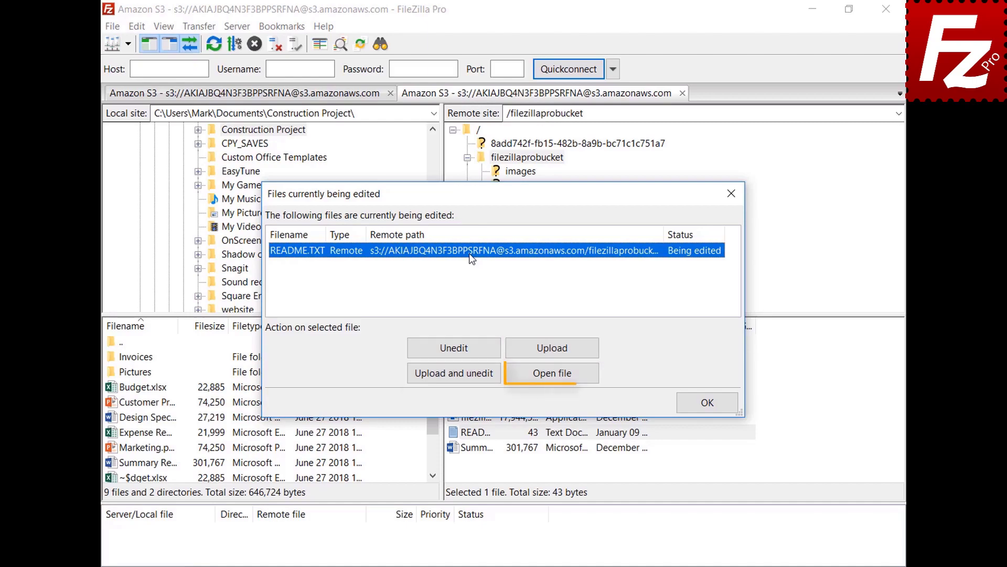
{"action": "left_click", "coordinate": [709, 404]}
{"action": "left_click", "coordinate": [138, 27]}
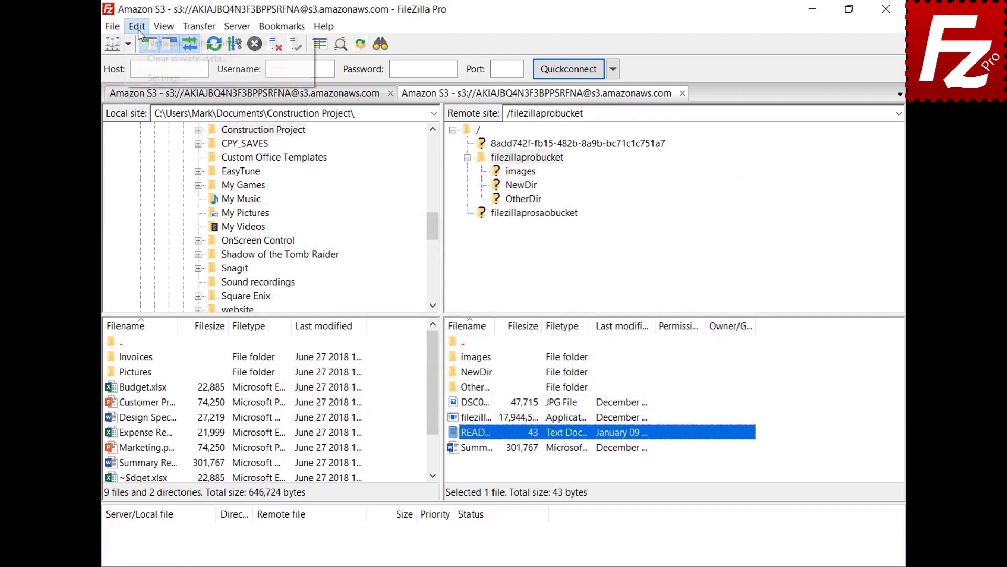
- Add a custom filetype association opening jpg files with C:\Windows\system32\mspaint.exe and save settings
{"action": "left_click", "coordinate": [143, 79]}
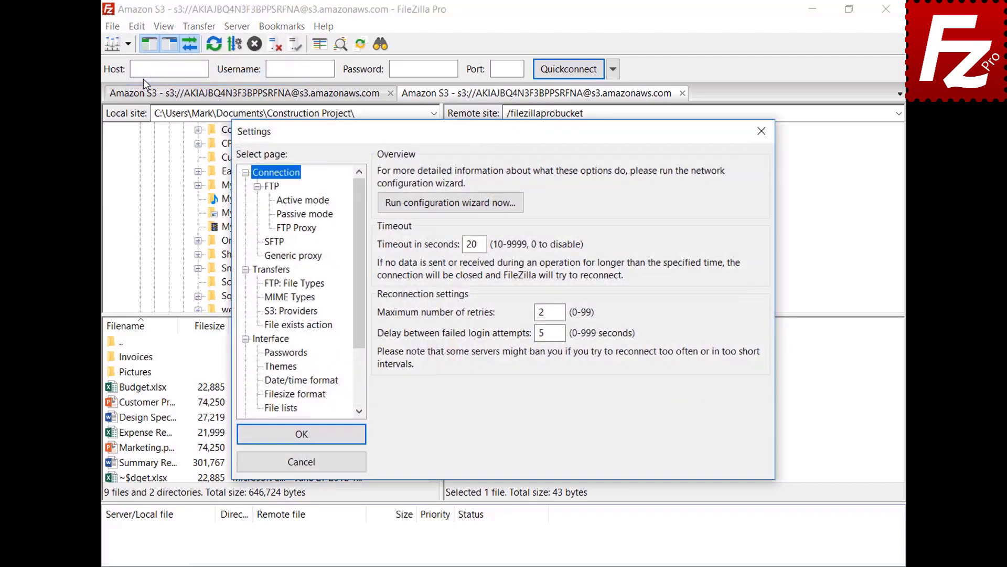
{"action": "left_click_drag", "start_coordinate": [357, 200], "coordinate": [366, 273]}
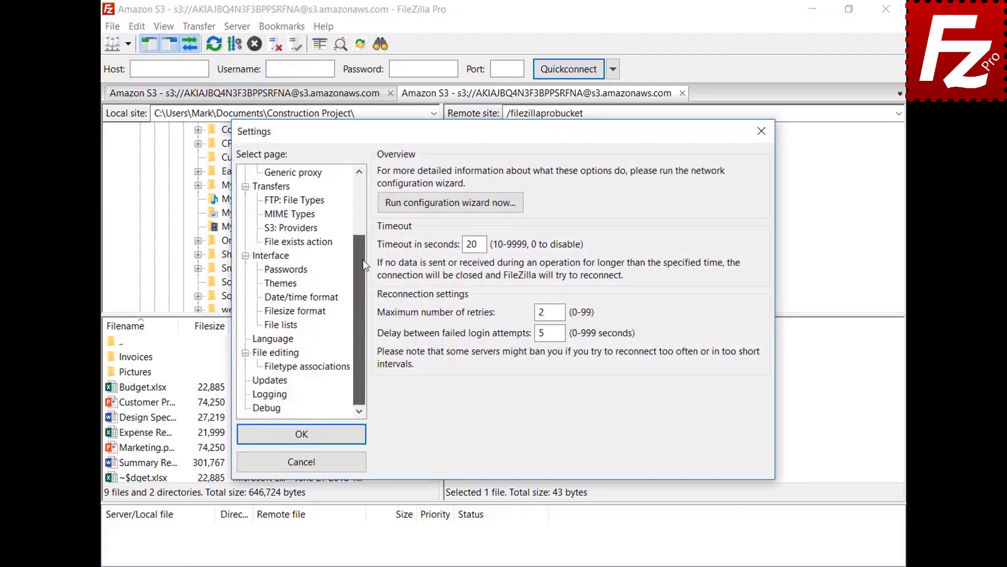
{"action": "left_click", "coordinate": [260, 353]}
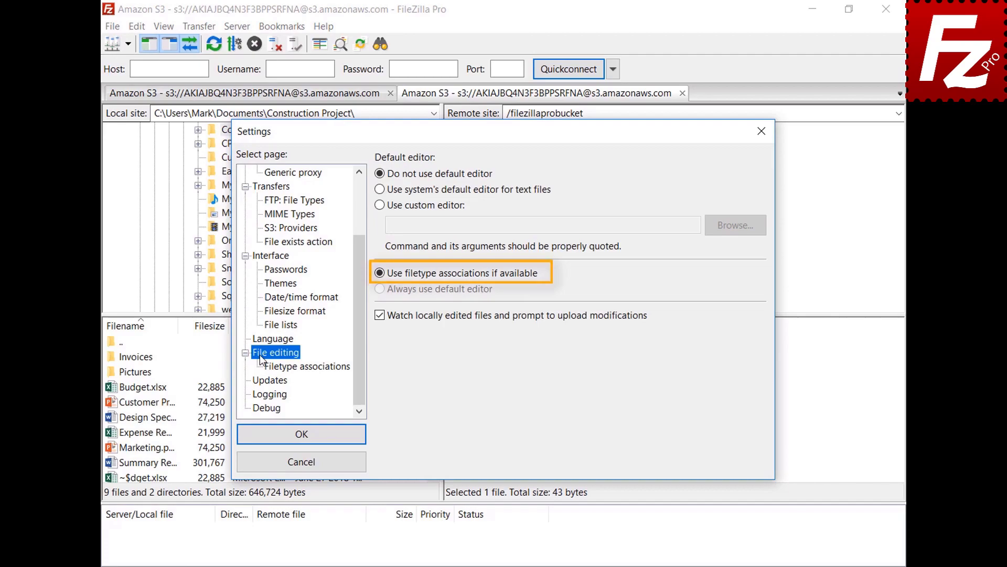
{"action": "left_click", "coordinate": [316, 367]}
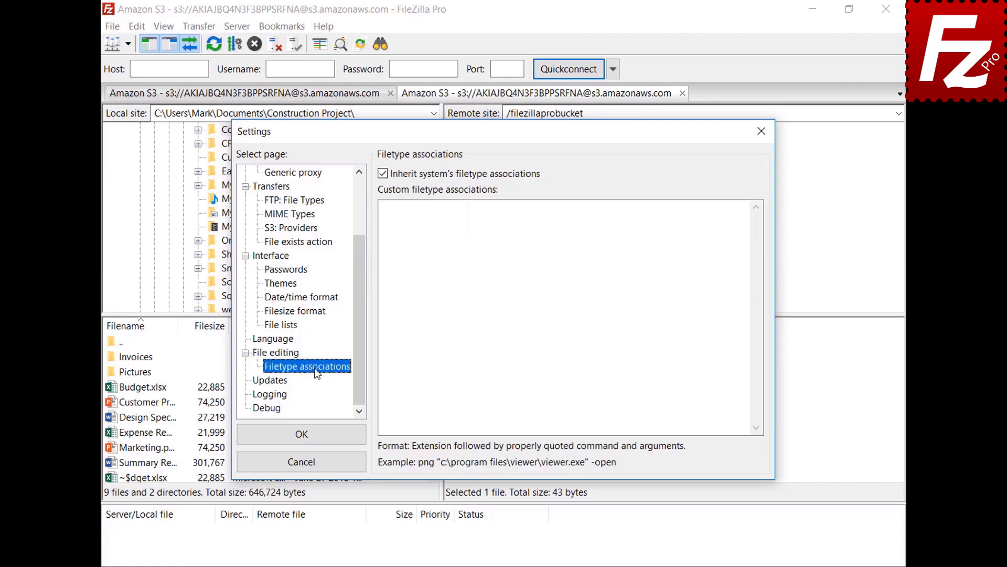
{"action": "left_click", "coordinate": [727, 218]}
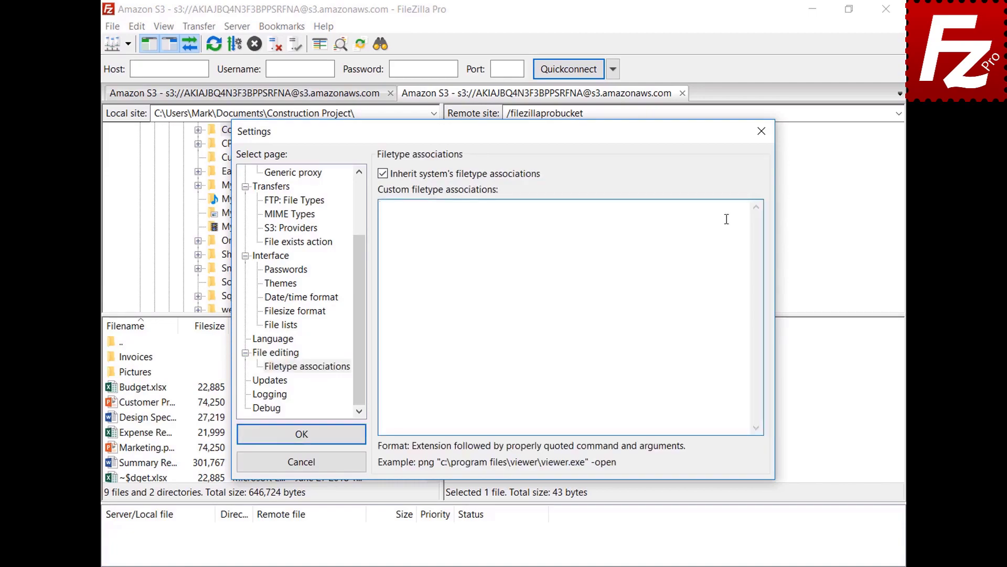
{"action": "type", "text": "jpg \"C:\\Windows\\system32\\mspaint.exe\""}
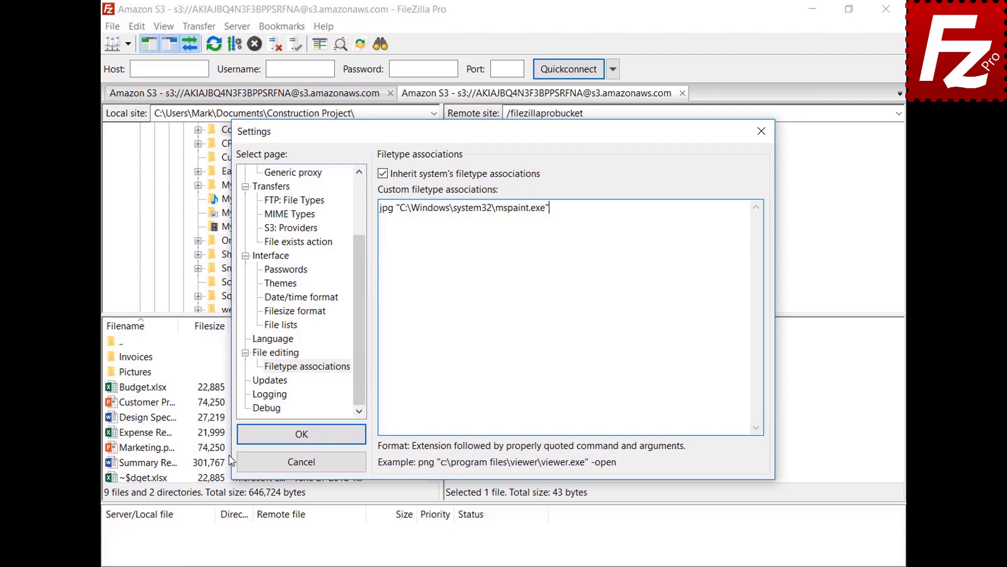
{"action": "left_click", "coordinate": [248, 440]}
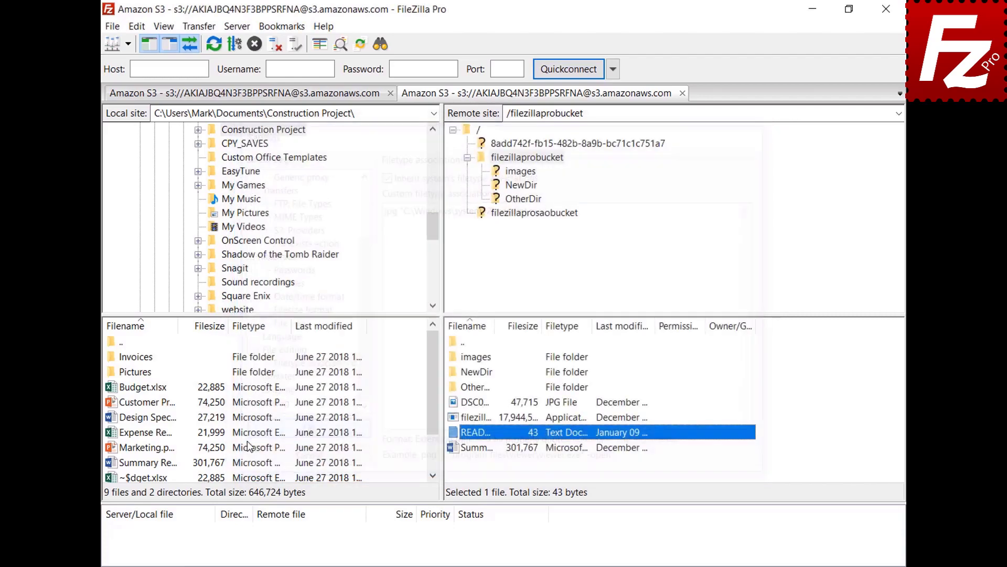
- View the bucket's JPG image in Paint, then close Paint
{"action": "right_click", "coordinate": [455, 403]}
{"action": "left_click", "coordinate": [472, 446]}
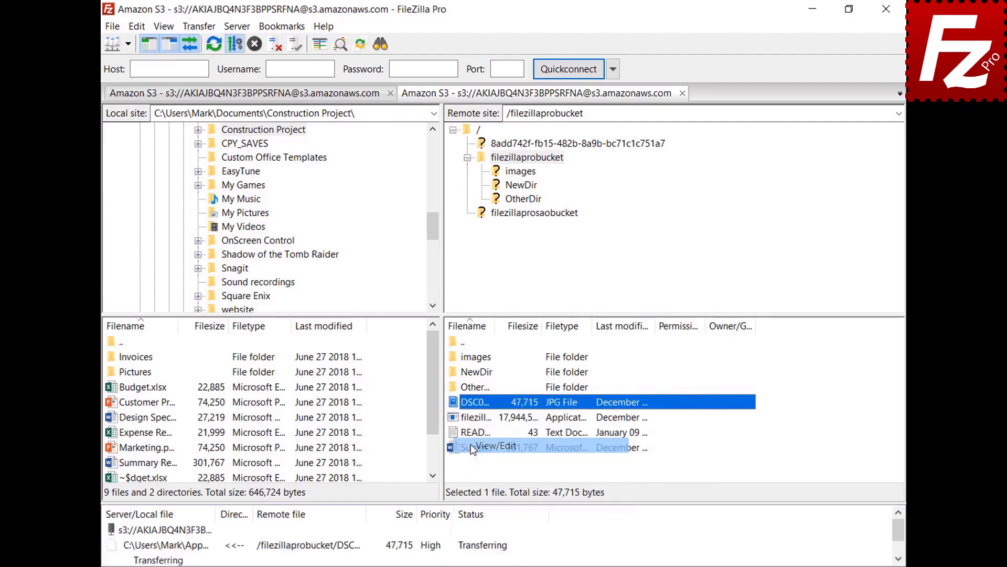
{"action": "left_click", "coordinate": [800, 72]}
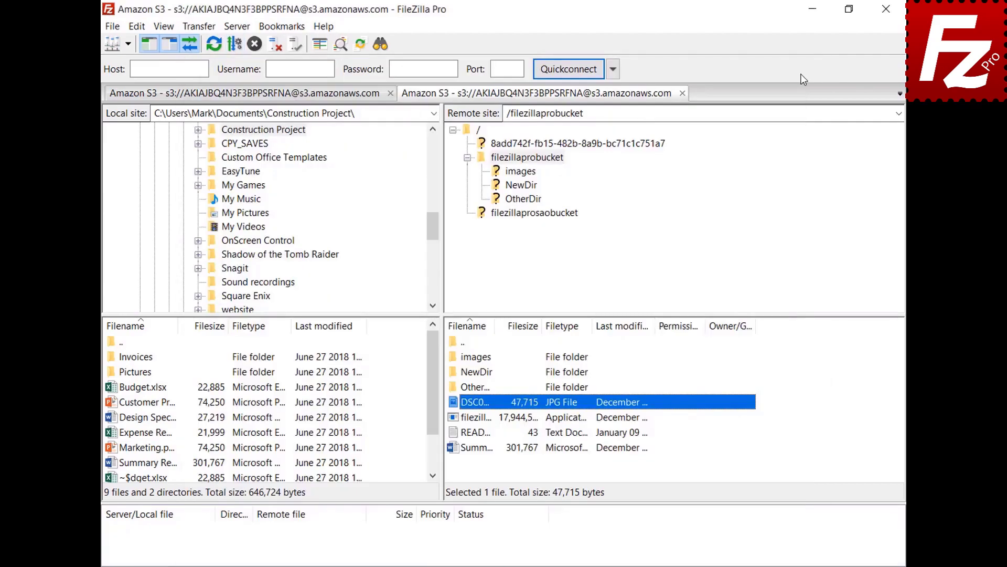
- Reopen Settings and go to the File editing page
{"action": "left_click", "coordinate": [137, 26]}
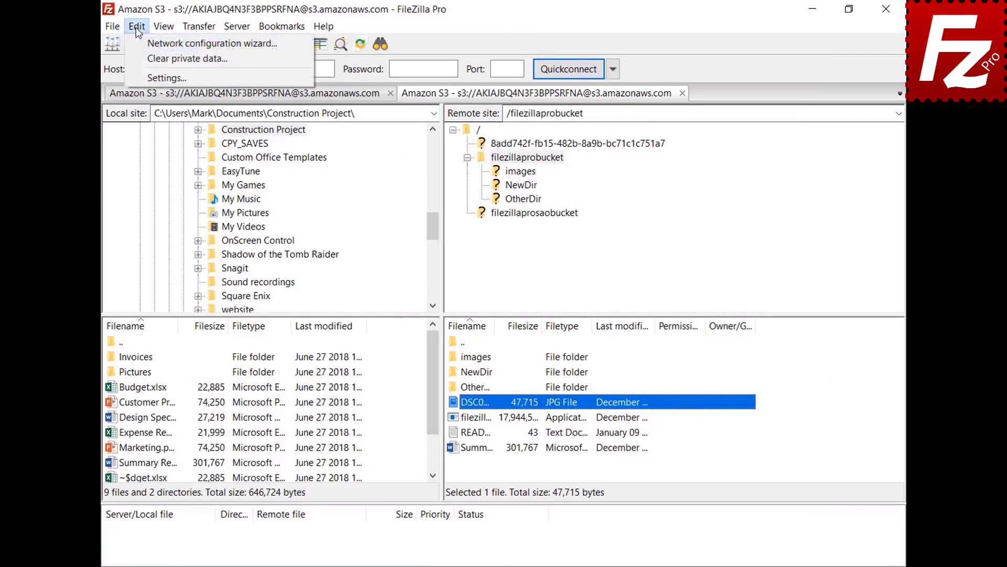
{"action": "left_click", "coordinate": [146, 77]}
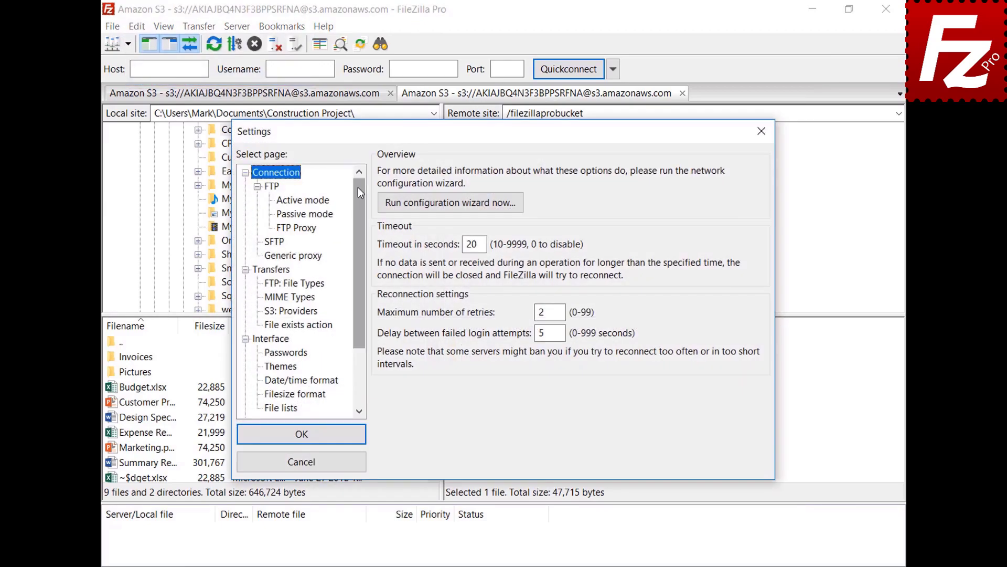
{"action": "left_click_drag", "start_coordinate": [358, 187], "coordinate": [362, 249]}
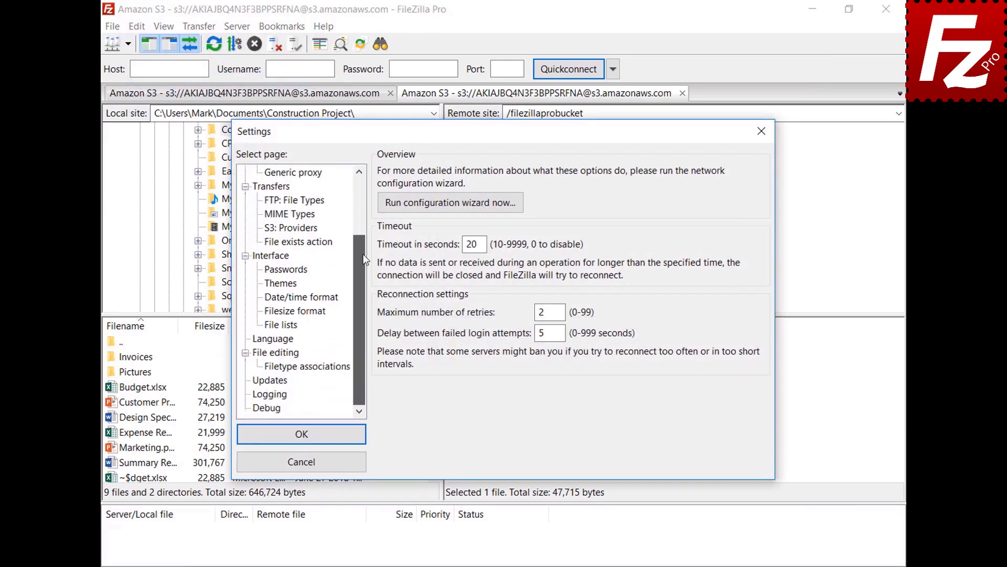
{"action": "left_click", "coordinate": [261, 353]}
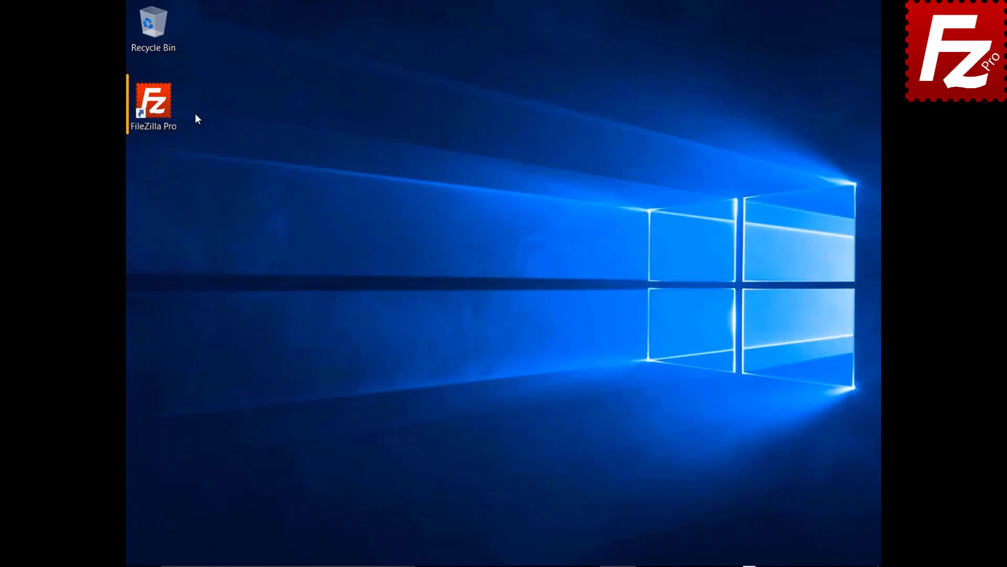
- Launch FileZilla Pro and show the list of saved sites
{"action": "double_click", "coordinate": [161, 107]}
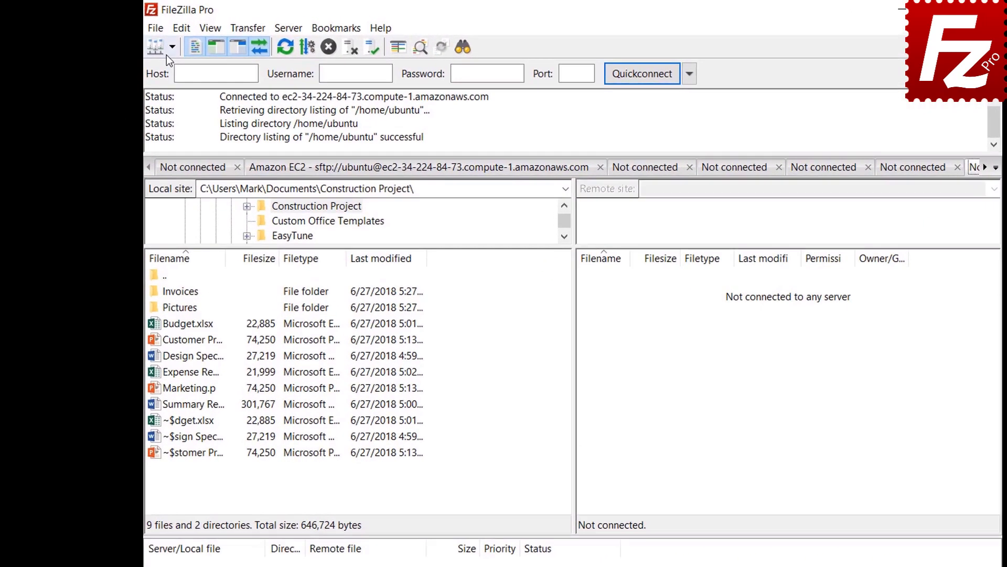
{"action": "left_click", "coordinate": [150, 41]}
- Connect to the saved FTP site and start adding a new bookmark
{"action": "left_click", "coordinate": [170, 74]}
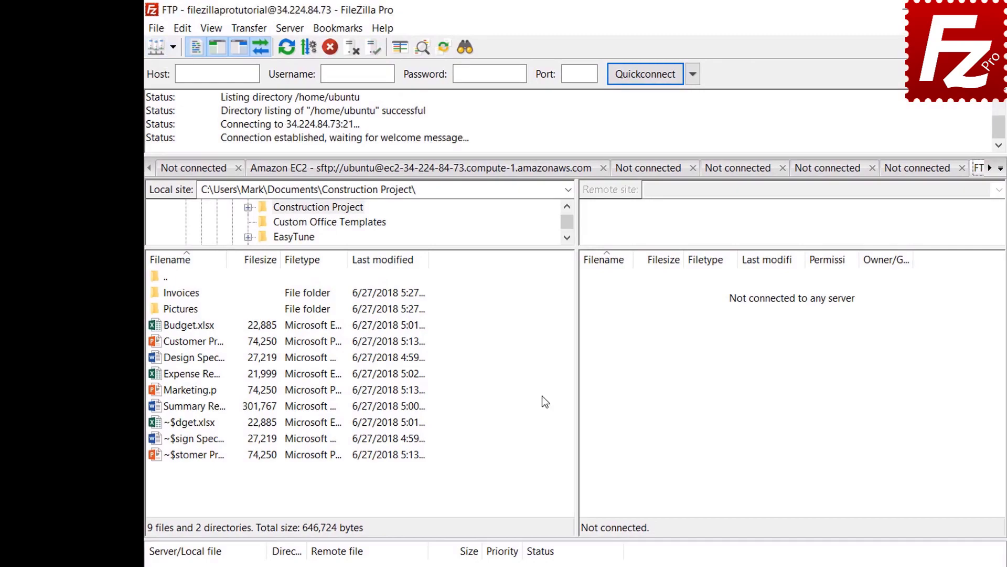
{"action": "left_click", "coordinate": [341, 33]}
{"action": "left_click", "coordinate": [342, 48]}
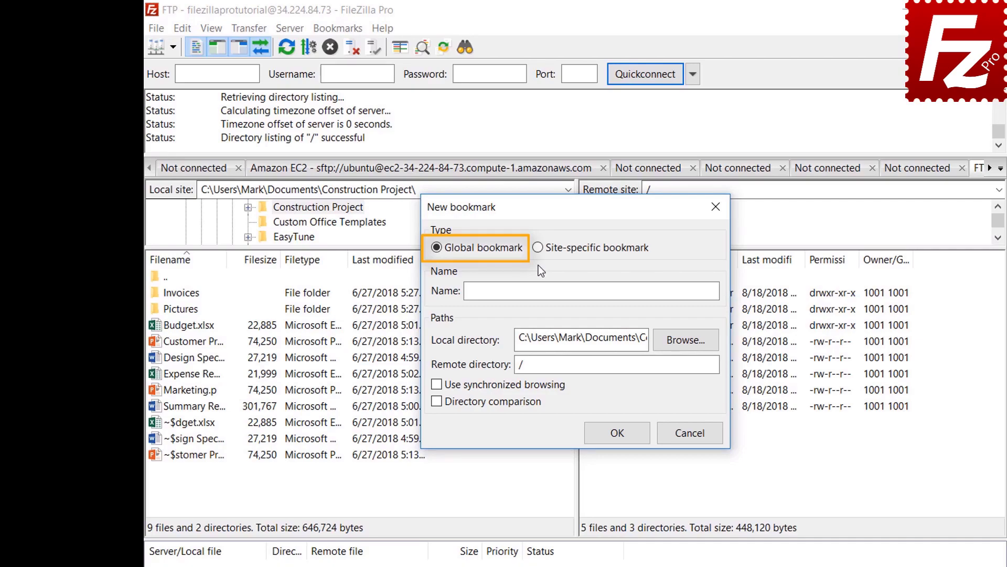
- Save site-specific bookmark 'FTP-Pictures' with local Pictures folder and remote directory /Pictures
{"action": "left_click", "coordinate": [538, 248]}
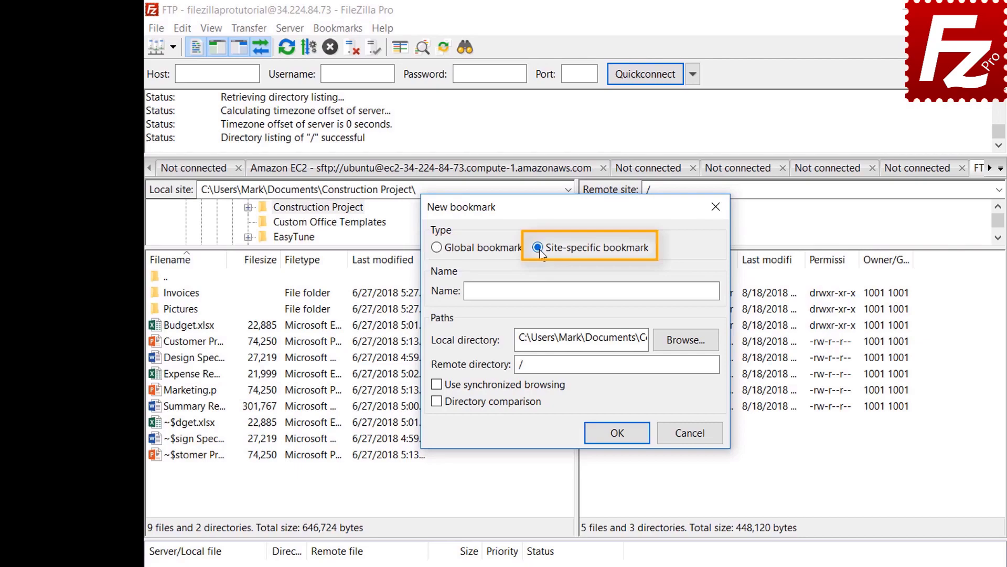
{"action": "left_click", "coordinate": [666, 288]}
{"action": "type", "text": "F"}
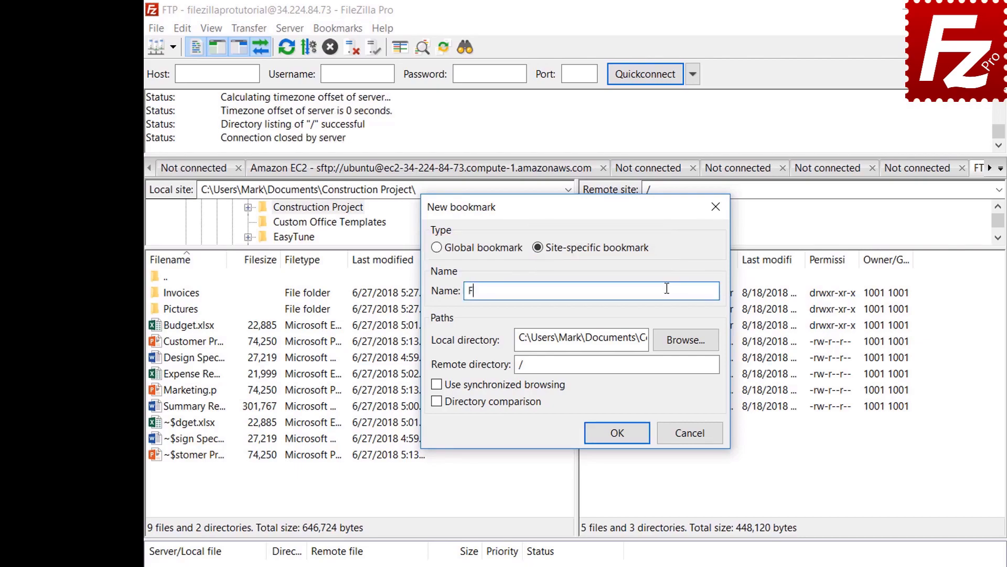
{"action": "type", "text": "TP-Pictures"}
{"action": "left_click", "coordinate": [686, 340]}
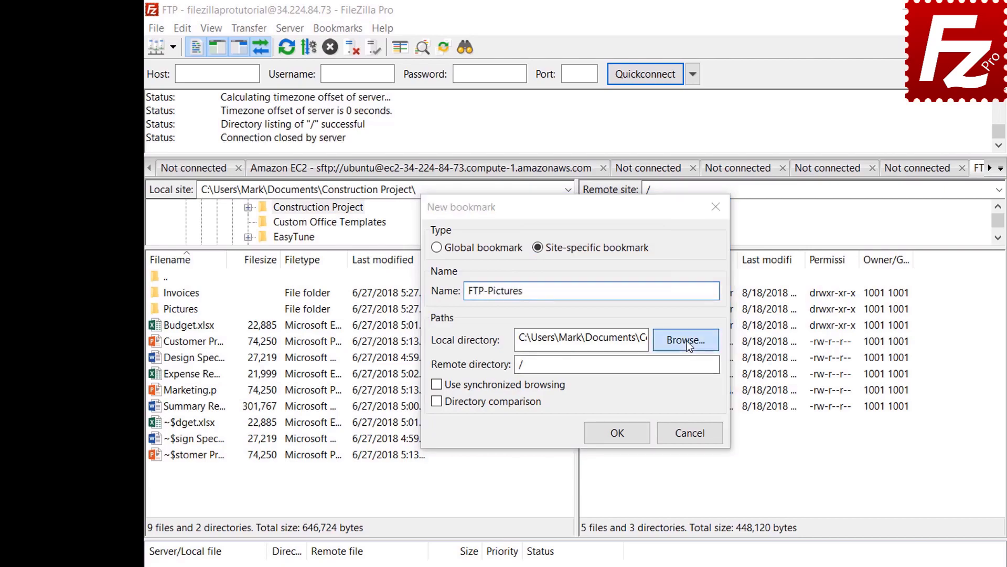
{"action": "double_click", "coordinate": [615, 329]}
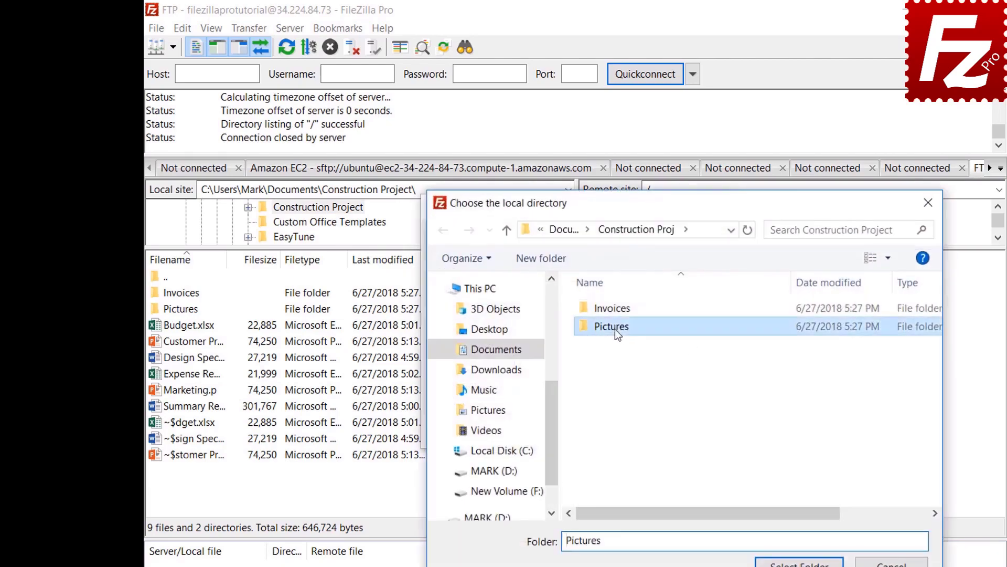
{"action": "left_click", "coordinate": [799, 562]}
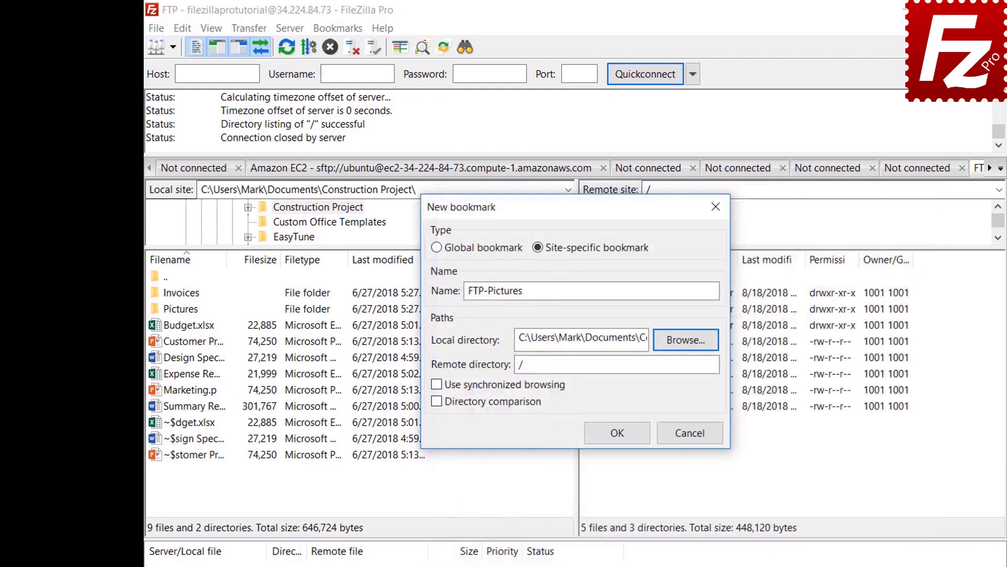
{"action": "left_click", "coordinate": [688, 369]}
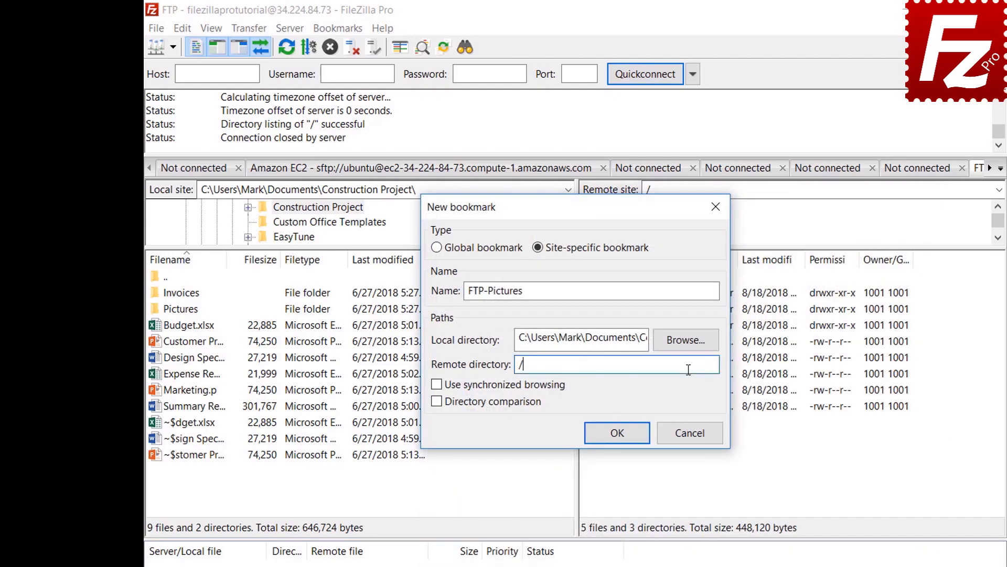
{"action": "type", "text": "Pictures"}
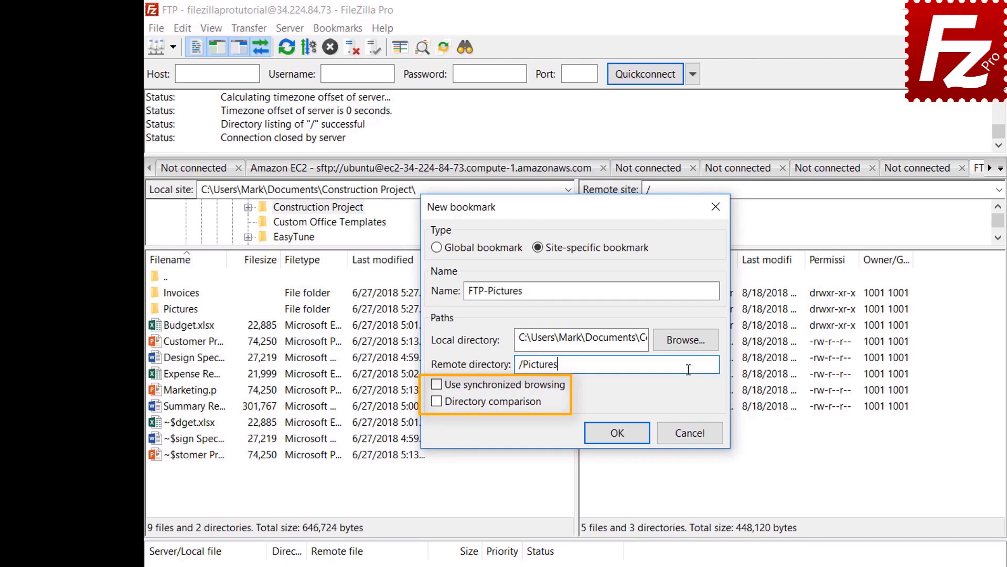
{"action": "left_click", "coordinate": [621, 437]}
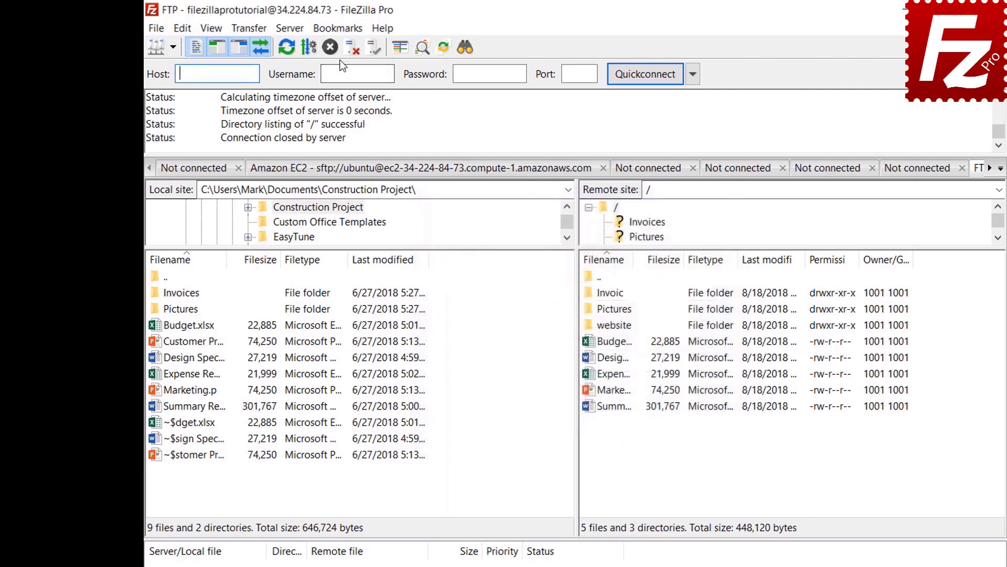
- Jump to the FTP-Pictures bookmark, then disconnect from the FTP server
{"action": "left_click", "coordinate": [339, 29]}
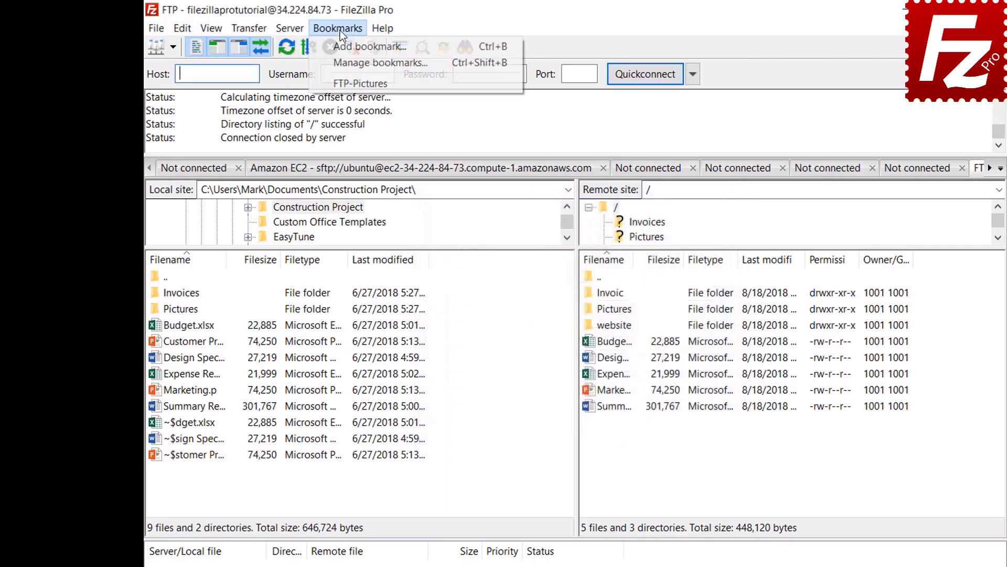
{"action": "left_click", "coordinate": [340, 84]}
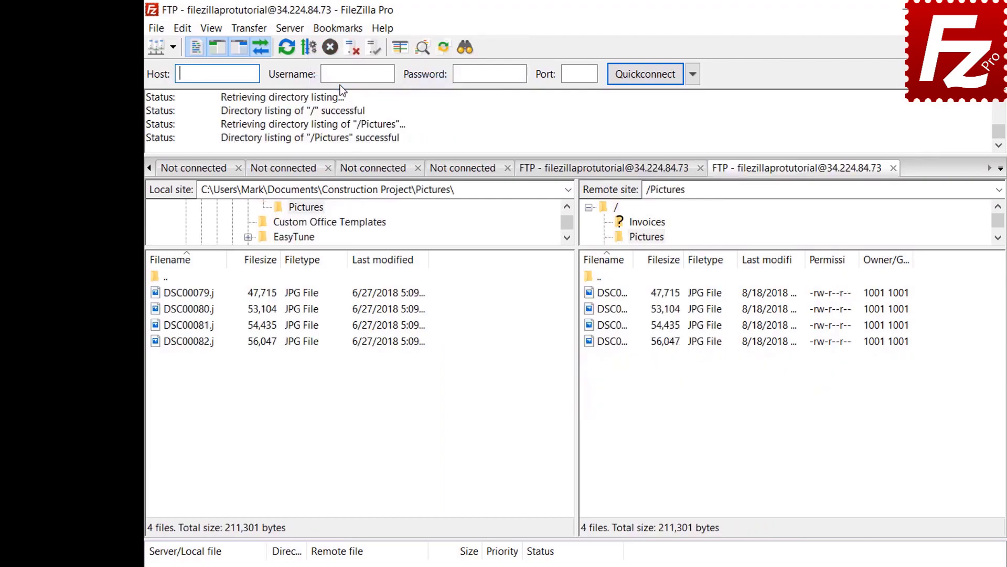
{"action": "left_click", "coordinate": [350, 52]}
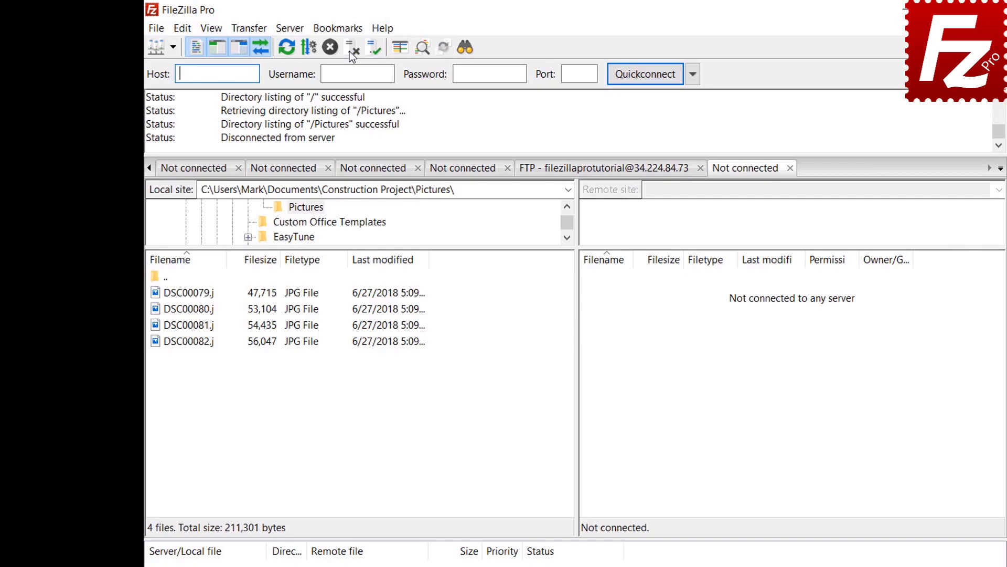
- Reconnect through FTP-Pictures in the Site Manager, then open the bookmark manager
{"action": "left_click", "coordinate": [157, 29]}
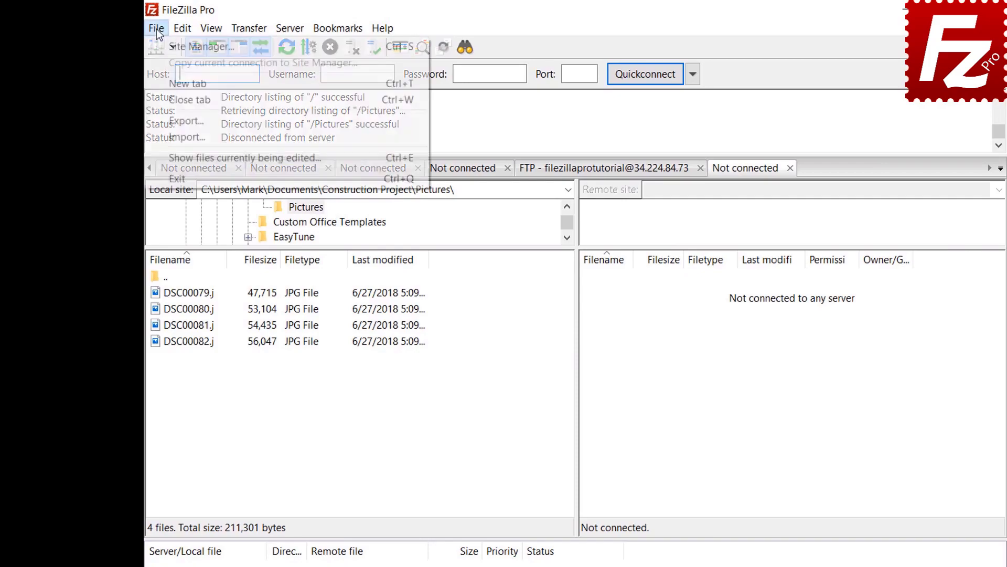
{"action": "left_click", "coordinate": [163, 46]}
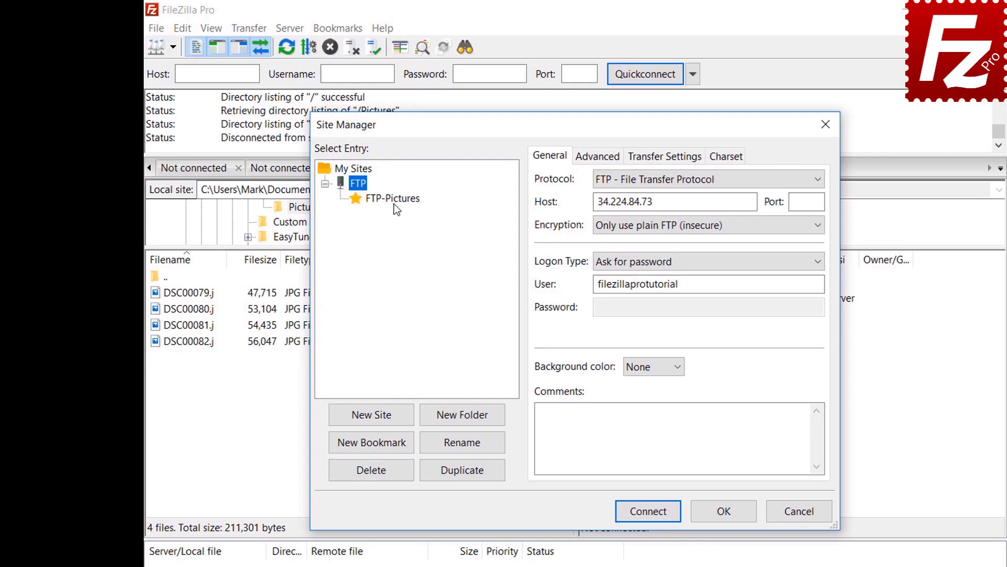
{"action": "left_click", "coordinate": [396, 204]}
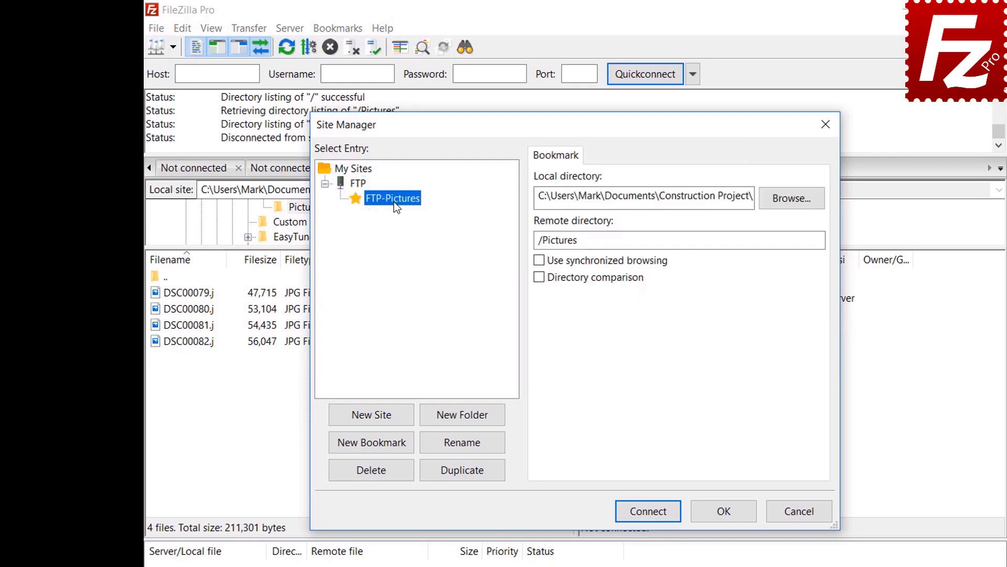
{"action": "left_click", "coordinate": [656, 514]}
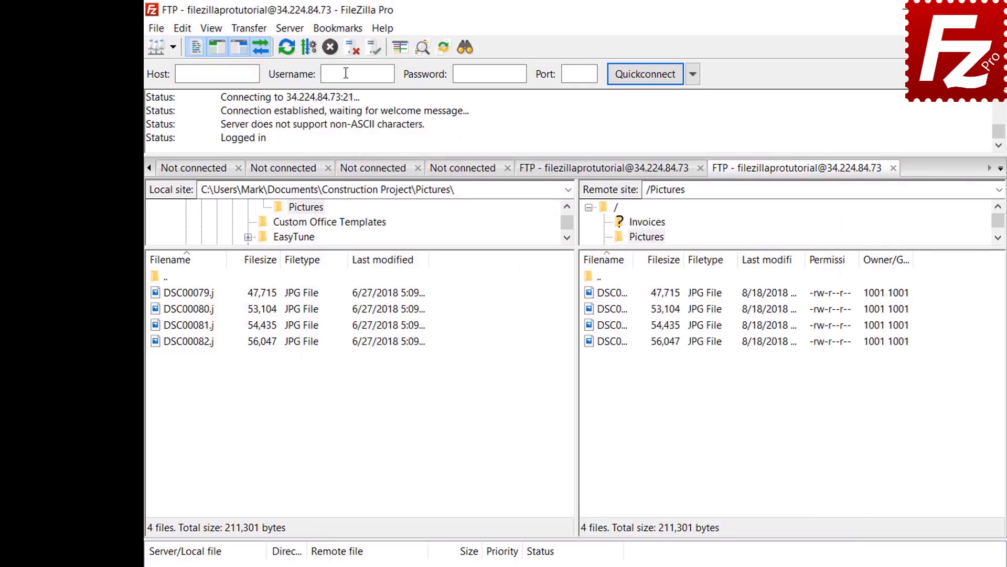
{"action": "left_click", "coordinate": [337, 28]}
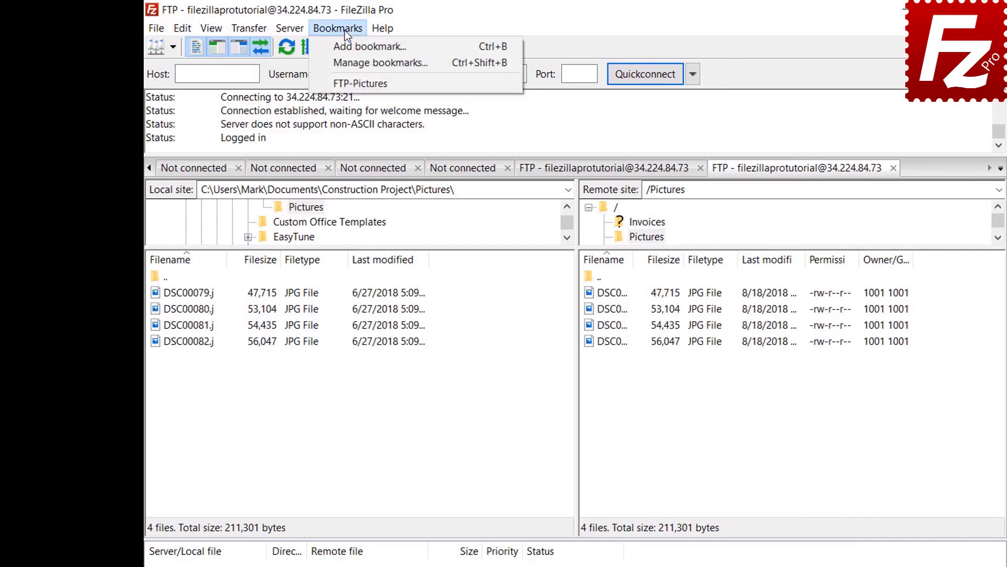
{"action": "left_click", "coordinate": [349, 62]}
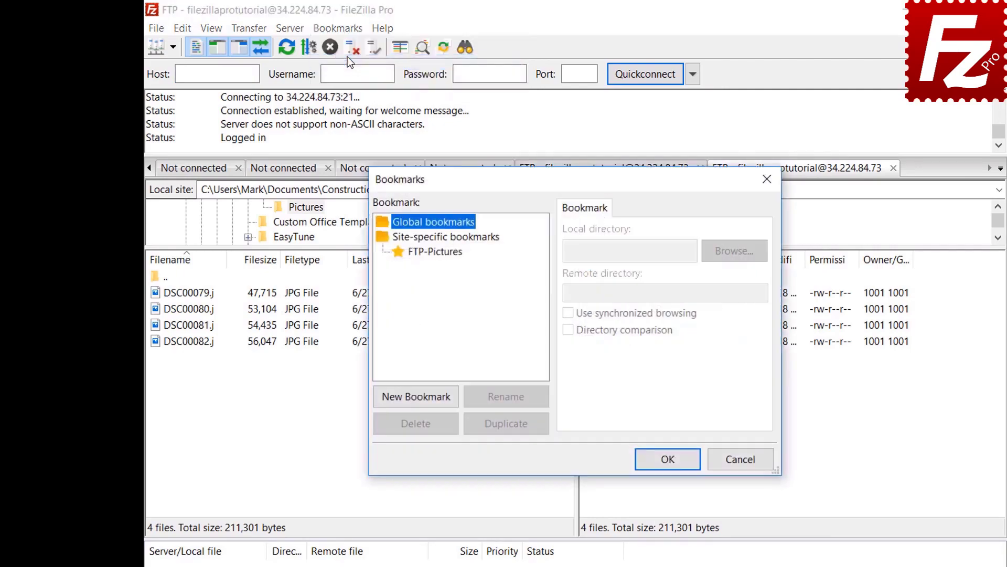
- Select FTP-Pictures under Site-specific bookmarks to view its details
{"action": "left_click", "coordinate": [440, 252]}
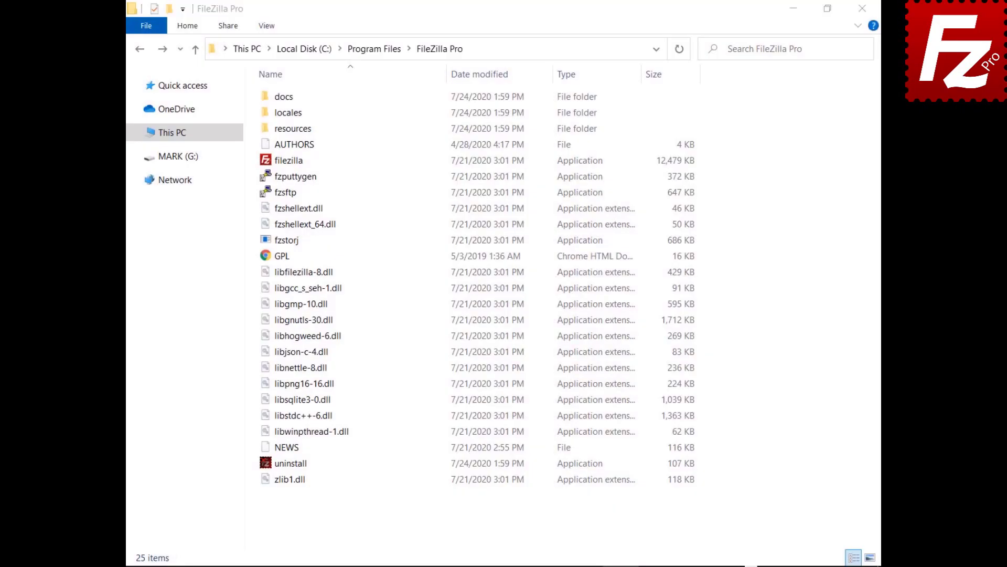
- Open fzdefaults.xml from the FileZilla Pro docs folder in a text editor
{"action": "double_click", "coordinate": [268, 99]}
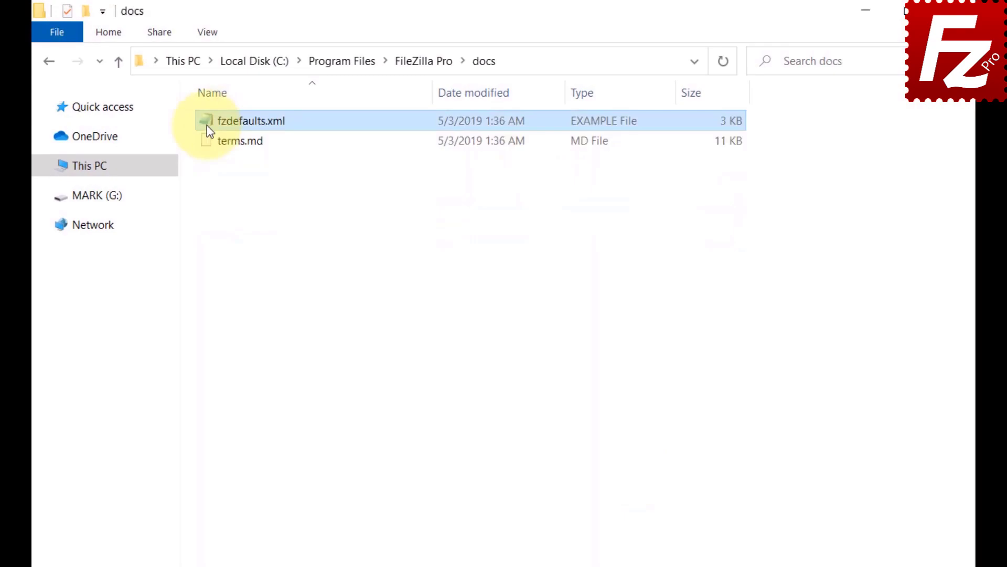
{"action": "double_click", "coordinate": [207, 125]}
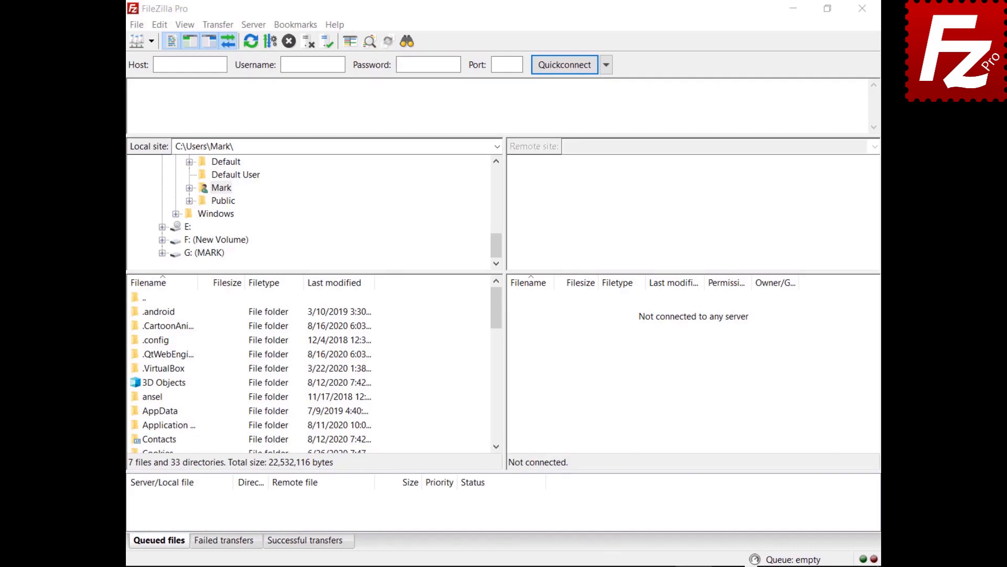
{"action": "left_click", "coordinate": [137, 25]}
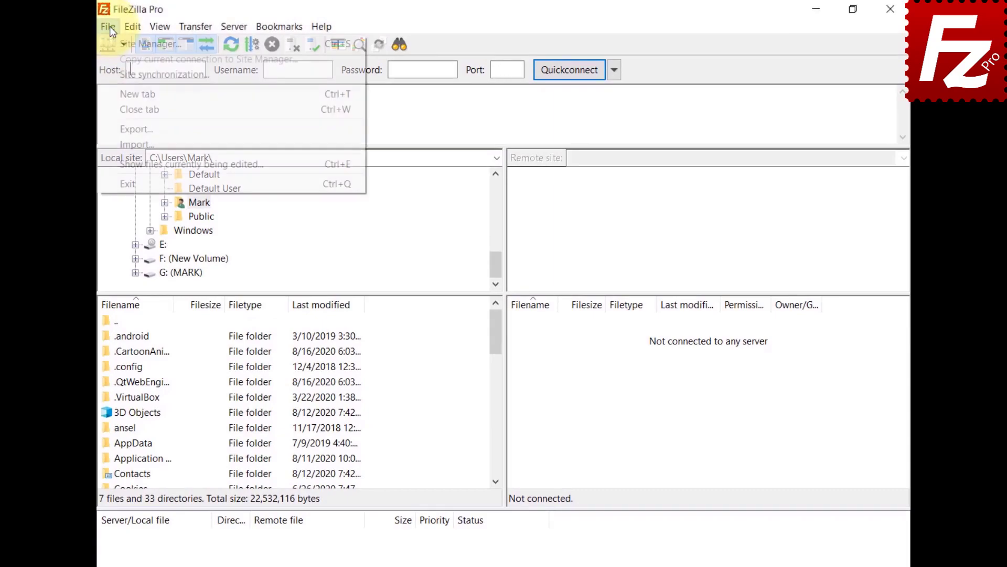
- Export Site Manager entries and settings to fzdefaults.xml in Documents
{"action": "left_click", "coordinate": [110, 129]}
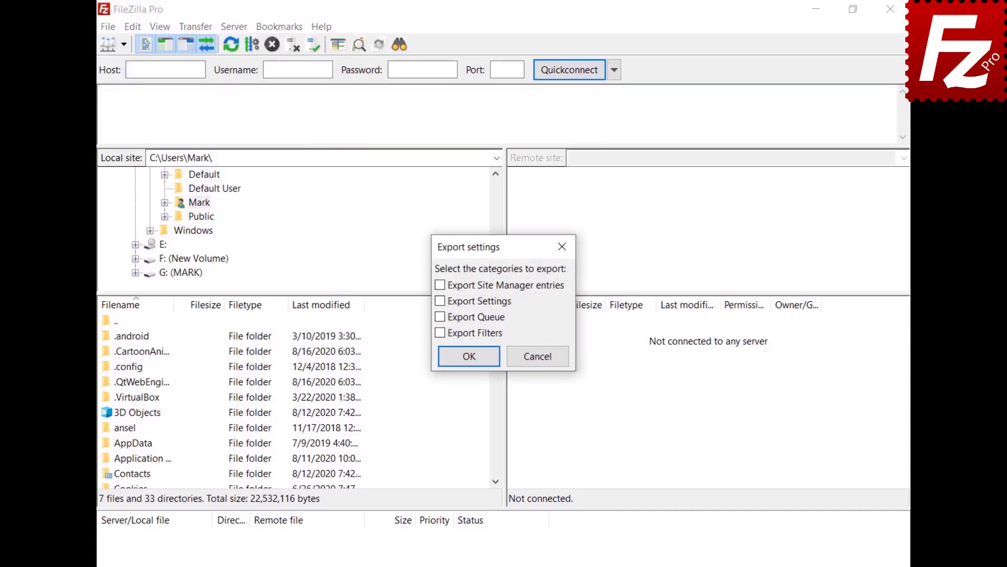
{"action": "left_click", "coordinate": [440, 286]}
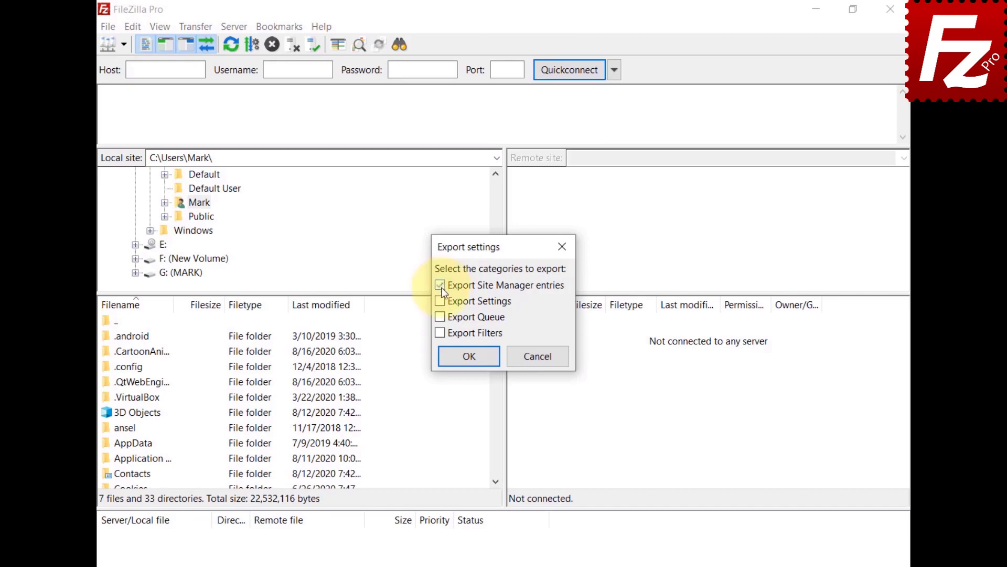
{"action": "left_click", "coordinate": [470, 358]}
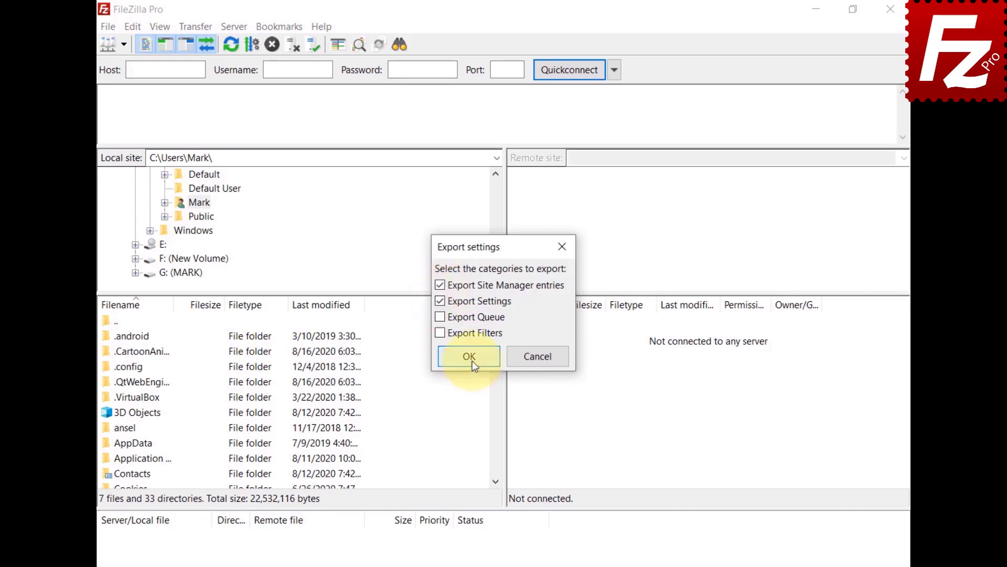
{"action": "type", "text": "fzdefaults.x"}
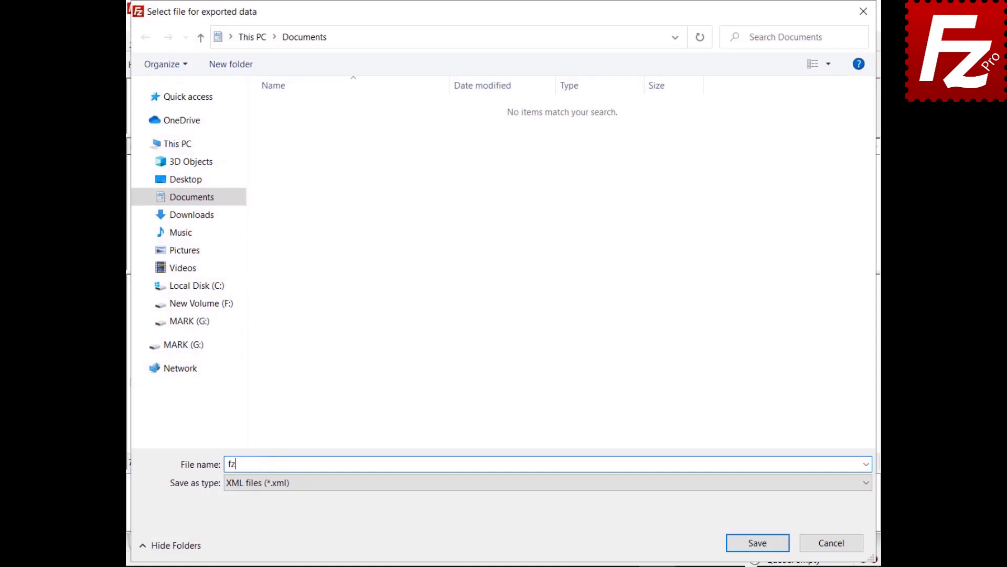
{"action": "type", "text": "ml"}
{"action": "left_click", "coordinate": [757, 544]}
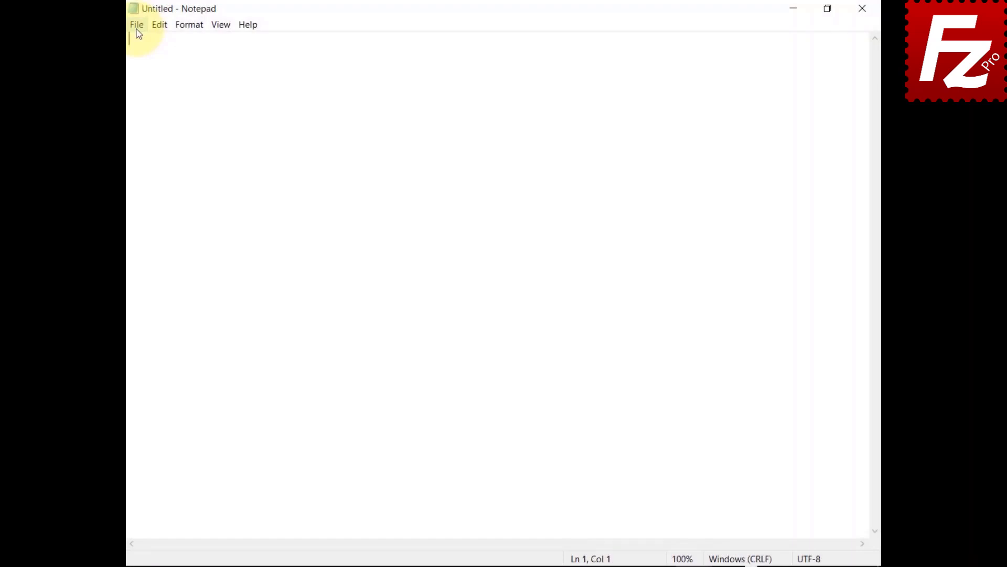
- In Notepad's Open dialog, preview the exported fzdefaults file in Documents
{"action": "left_click", "coordinate": [137, 26]}
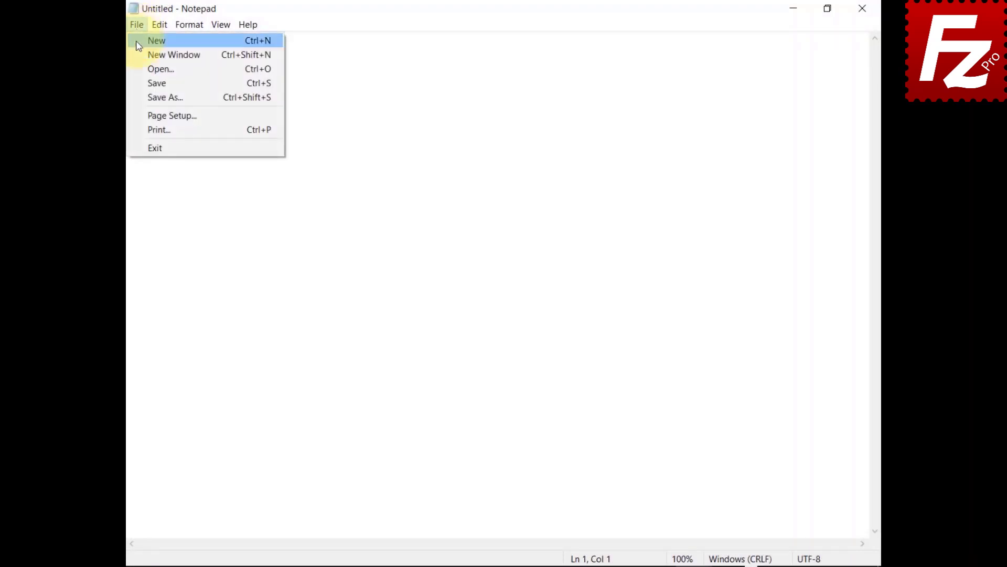
{"action": "left_click", "coordinate": [135, 70]}
{"action": "left_click", "coordinate": [294, 150]}
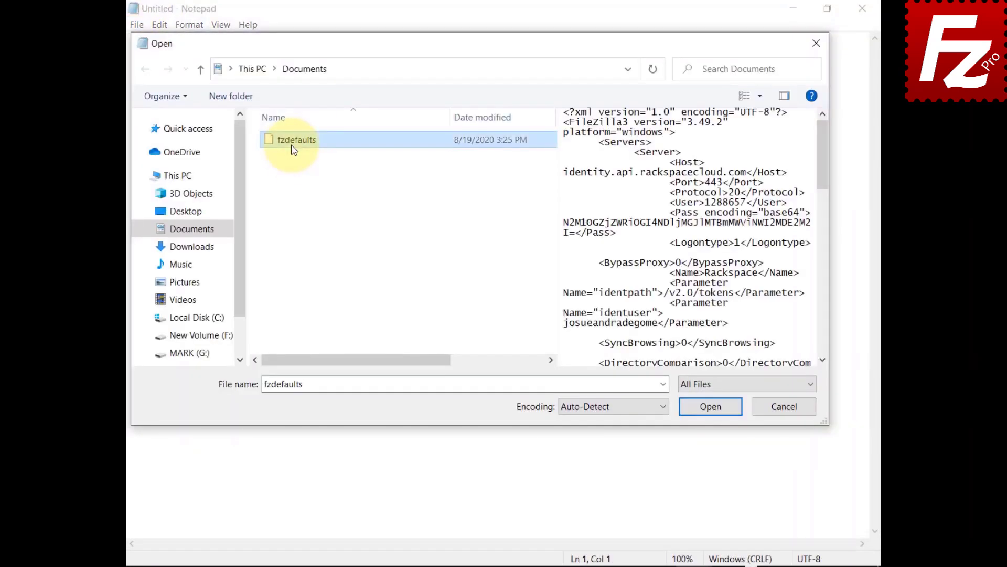
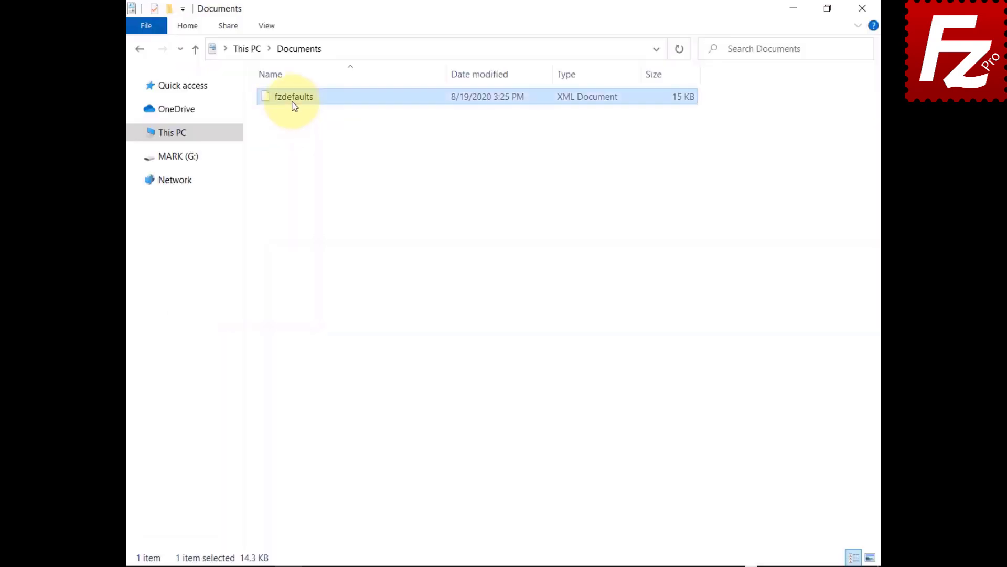
- Copy fzdefaults from Documents into %ProgramFiles%\FileZilla Pro, granting administrator permission
{"action": "right_click", "coordinate": [293, 104]}
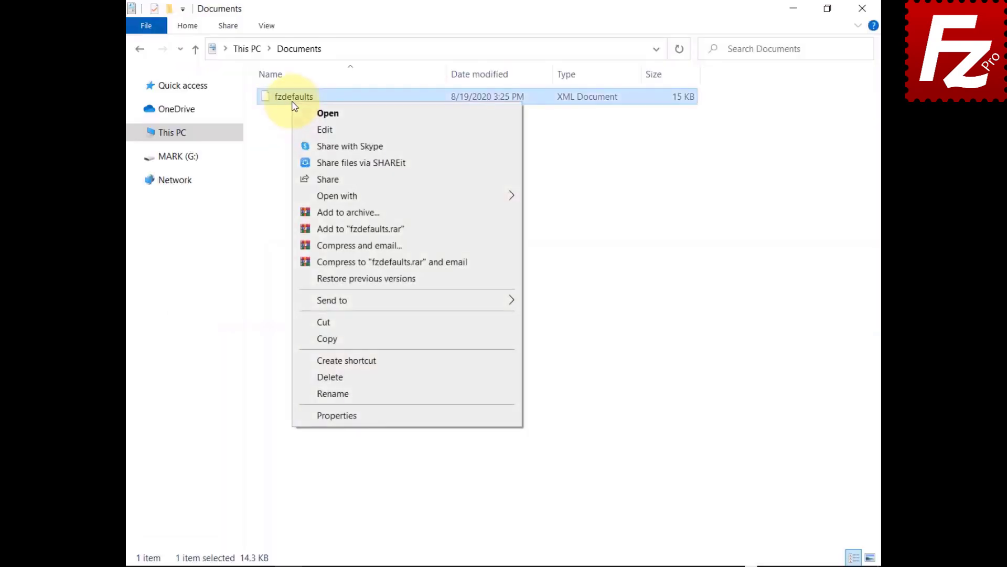
{"action": "left_click", "coordinate": [307, 339]}
{"action": "left_click", "coordinate": [618, 52]}
{"action": "type", "text": "%ProgramFiles%\\Filez"}
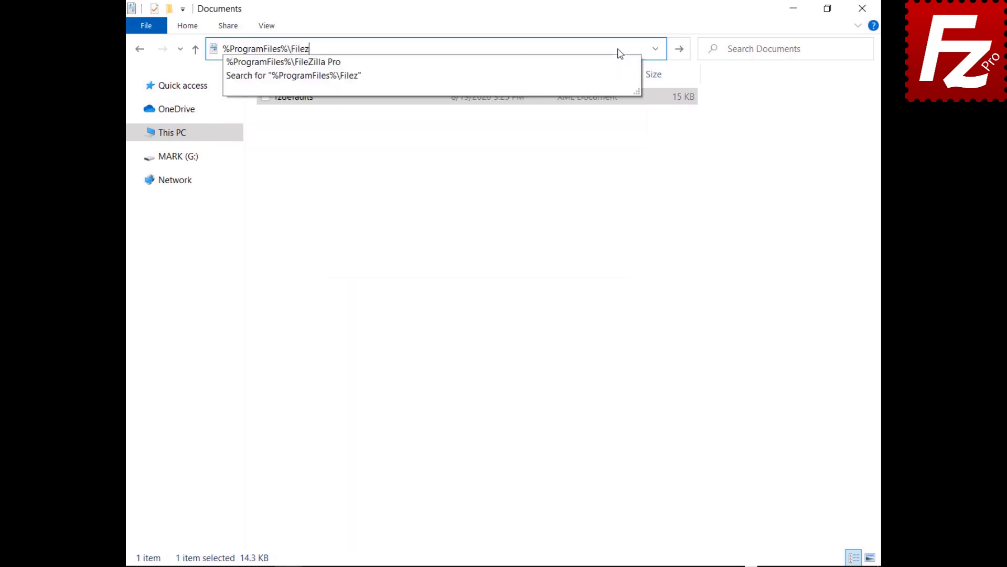
{"action": "type", "text": "illa Pro"}
{"action": "key", "text": "Return"}
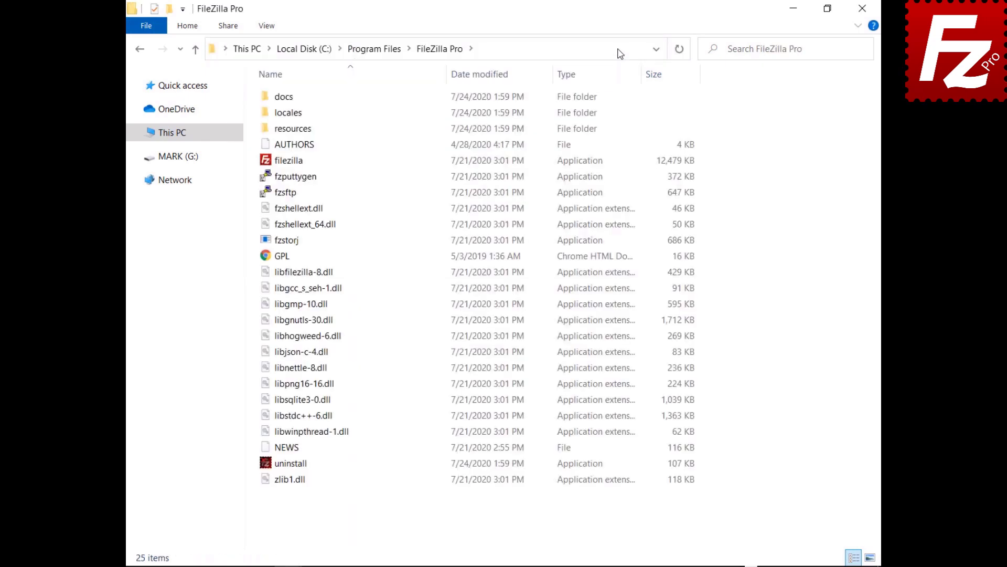
{"action": "right_click", "coordinate": [386, 511]}
{"action": "left_click", "coordinate": [398, 415]}
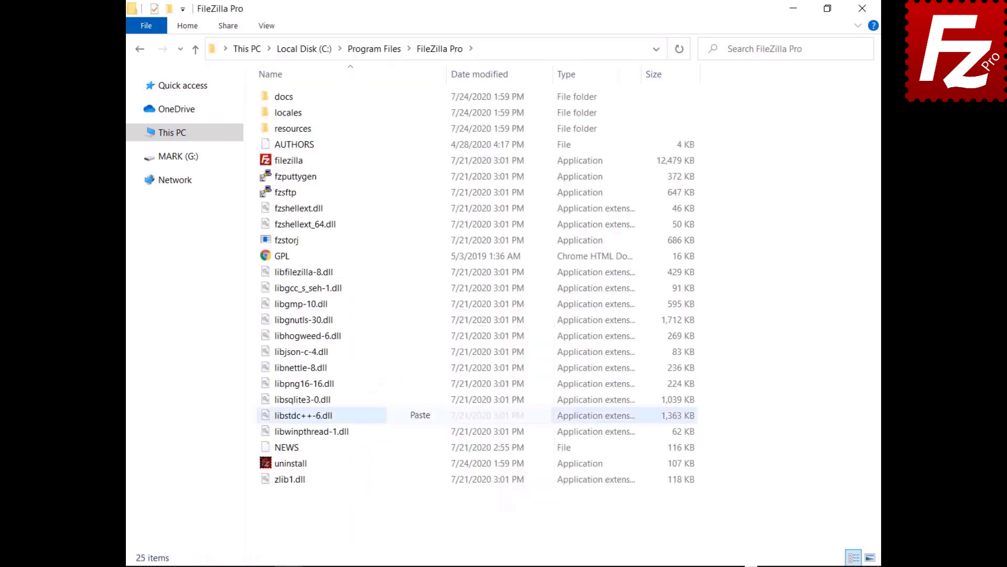
{"action": "left_click", "coordinate": [466, 226]}
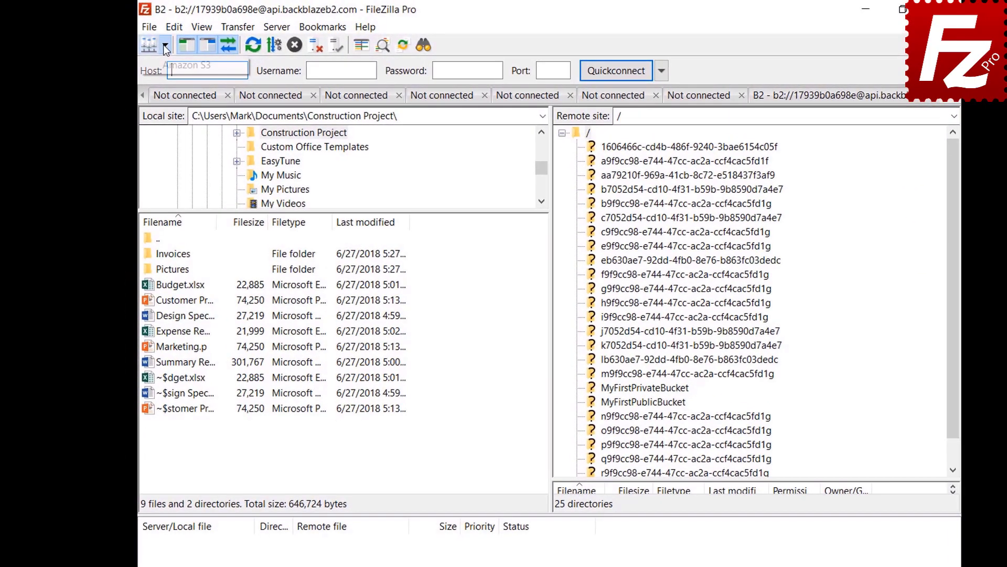
{"action": "left_click", "coordinate": [163, 45]}
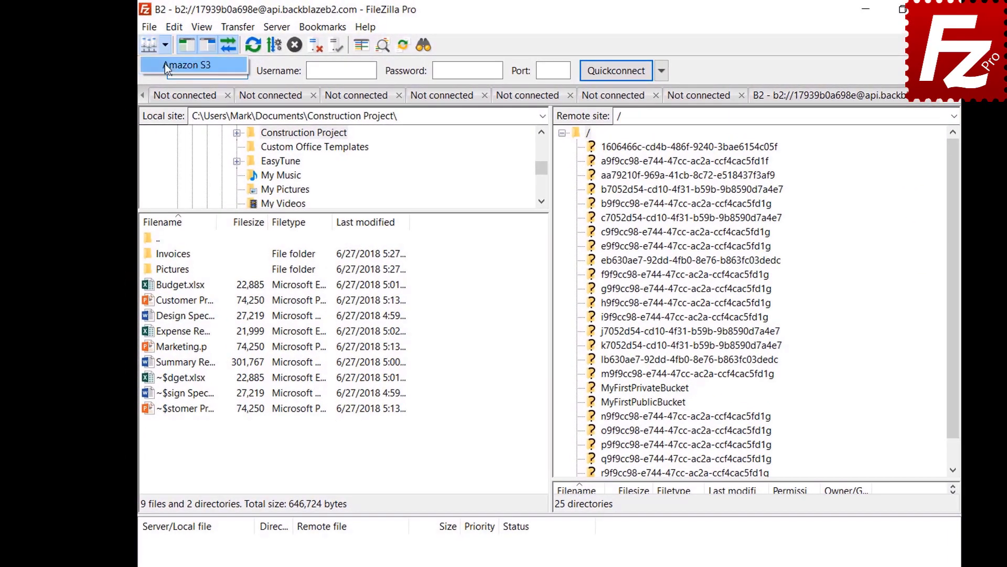
- Connect to the saved Amazon S3 site, then bring up the Interface settings' pane layouts
{"action": "left_click", "coordinate": [164, 64]}
{"action": "left_click", "coordinate": [174, 28]}
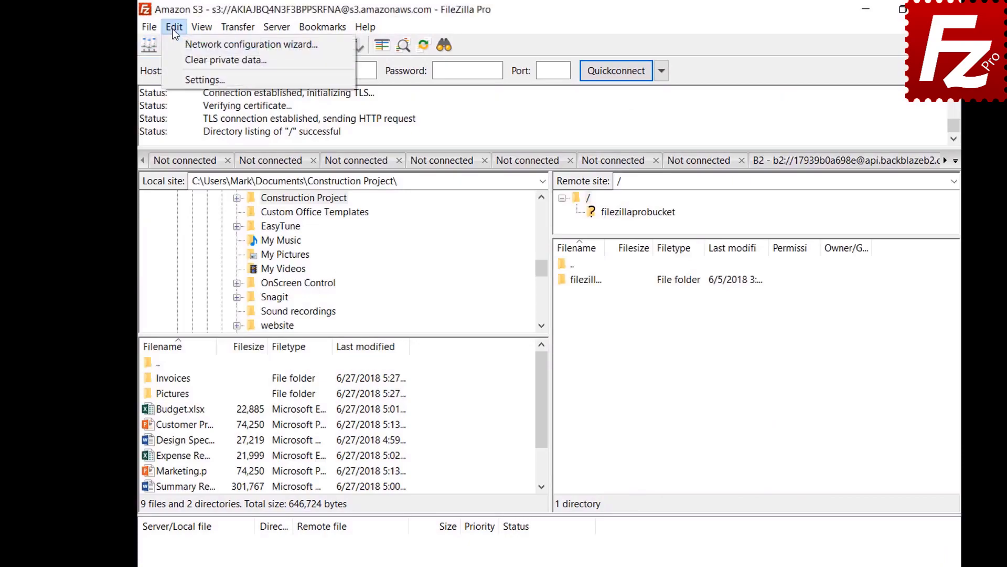
{"action": "left_click", "coordinate": [176, 81]}
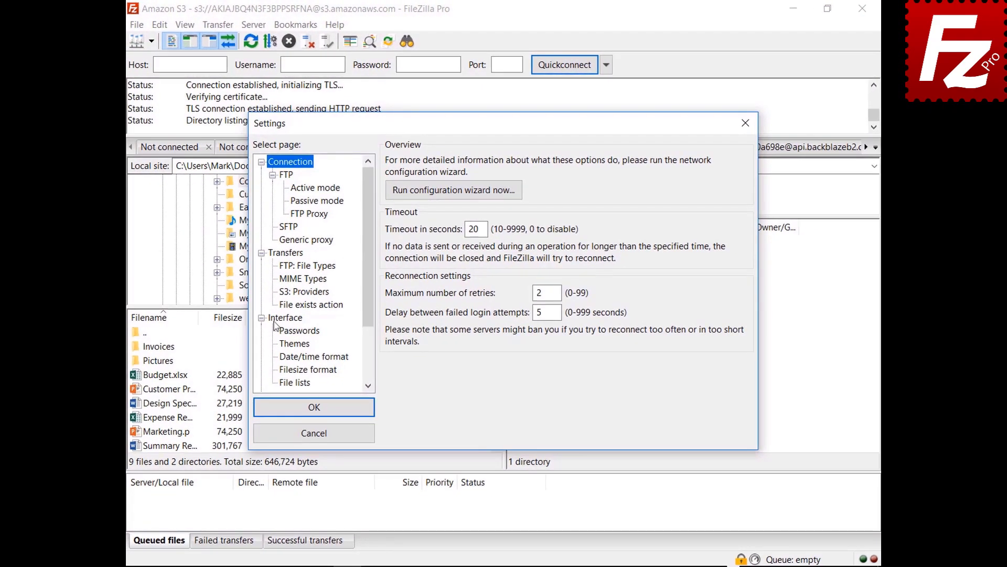
{"action": "left_click", "coordinate": [293, 339]}
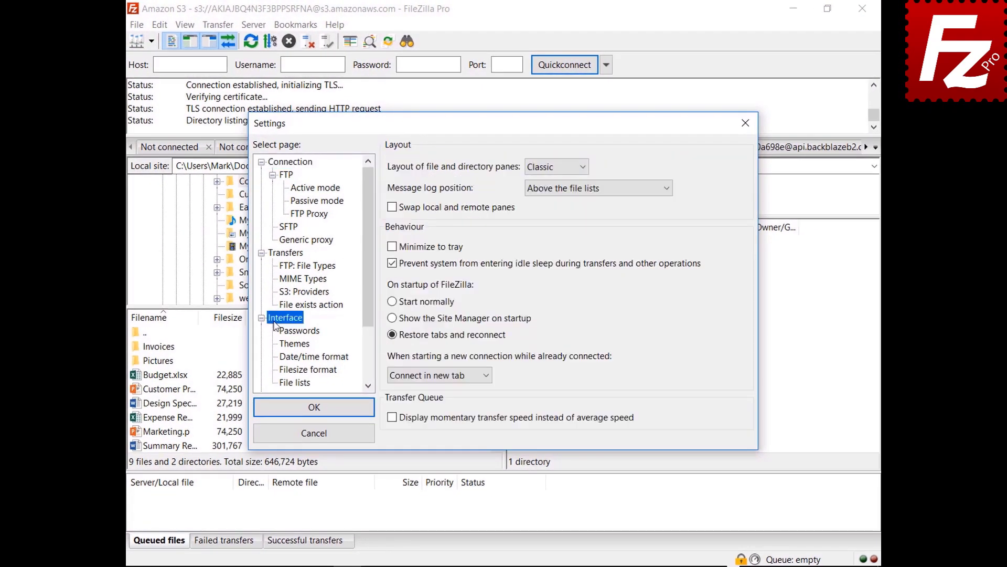
{"action": "left_click", "coordinate": [555, 168]}
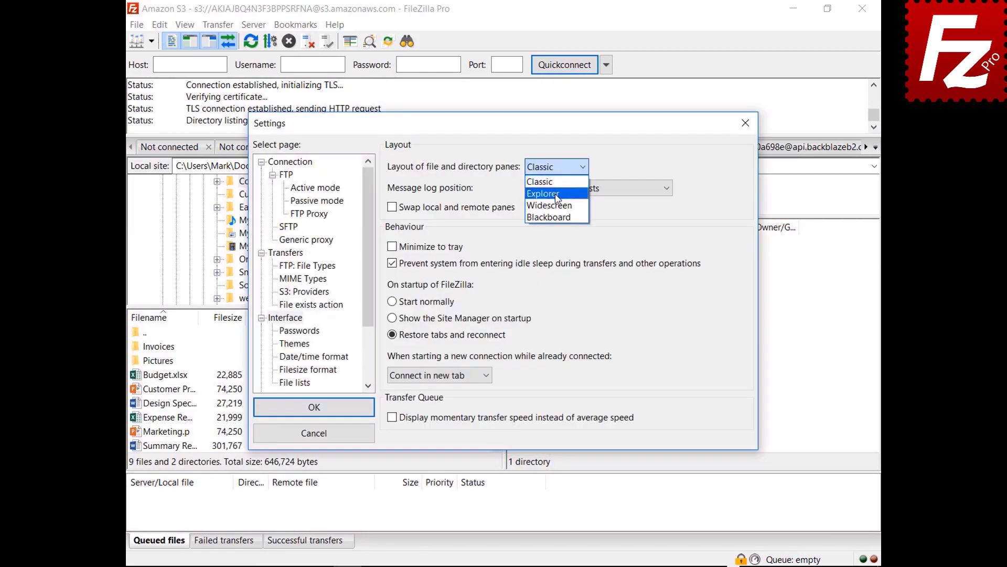
- Preview the Explorer and Widescreen pane layouts, moving the settings window aside to see them
{"action": "left_click", "coordinate": [555, 187]}
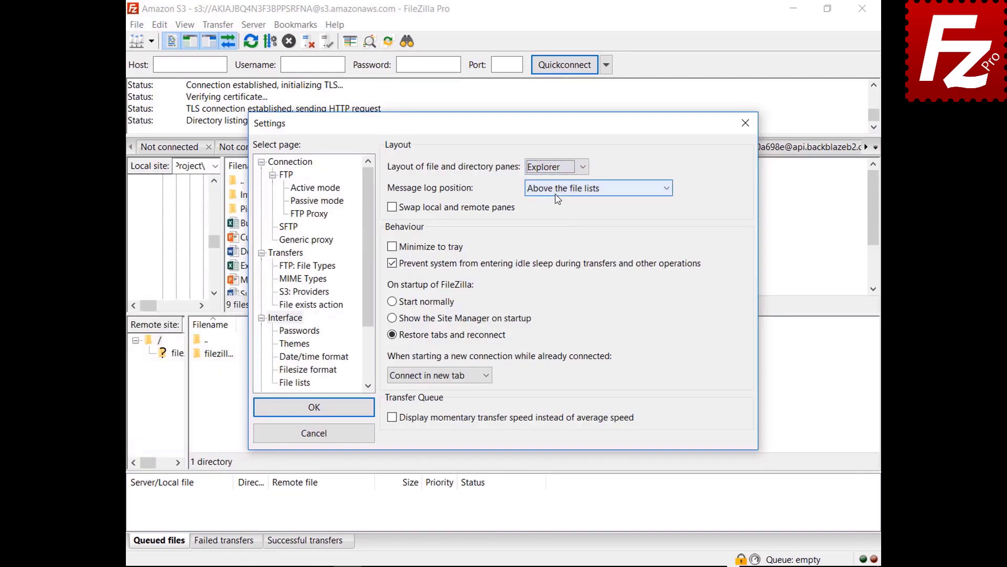
{"action": "left_click_drag", "start_coordinate": [508, 125], "coordinate": [525, 566]}
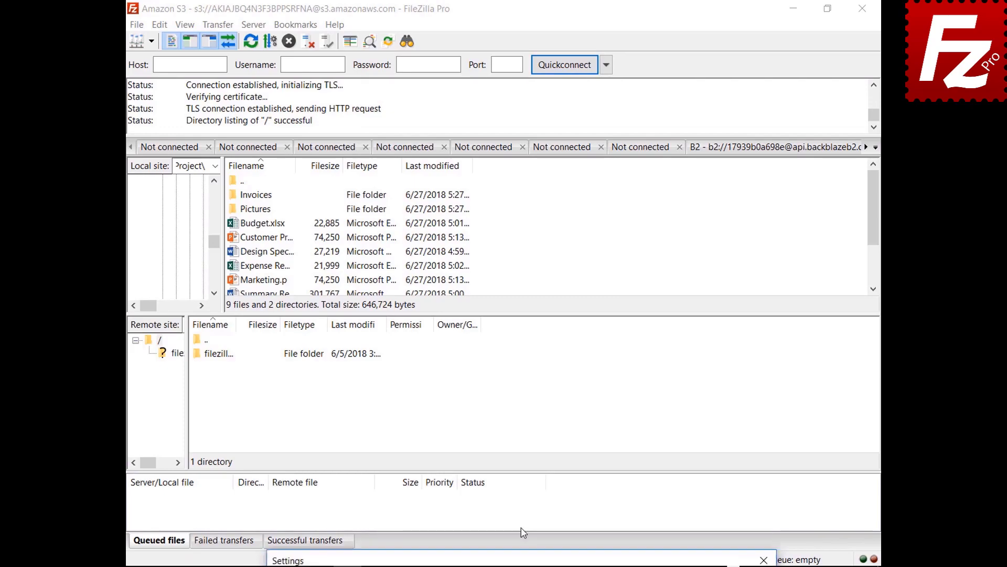
{"action": "left_click_drag", "start_coordinate": [524, 563], "coordinate": [499, 126]}
{"action": "left_click", "coordinate": [545, 168]}
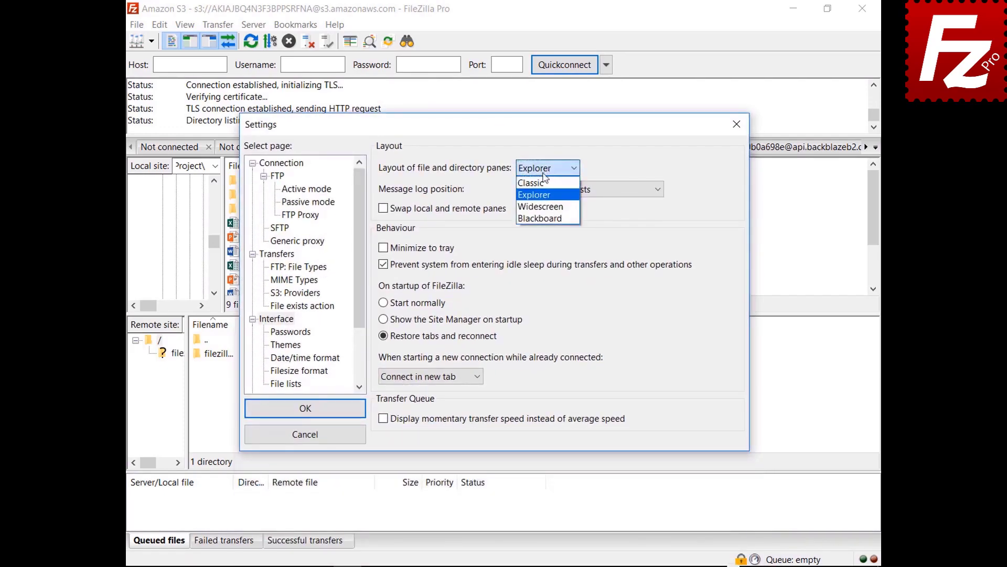
{"action": "left_click", "coordinate": [545, 205]}
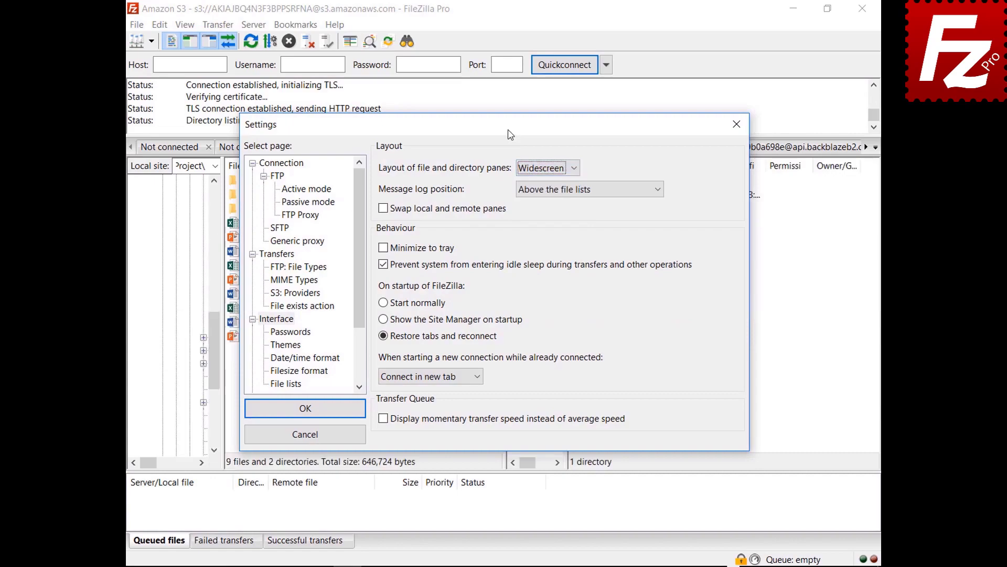
{"action": "mouse_move", "coordinate": [508, 127]}
{"action": "left_mouse_down"}
{"action": "mouse_move", "coordinate": [534, 564]}
{"action": "mouse_move", "coordinate": [501, 138]}
{"action": "left_mouse_up"}
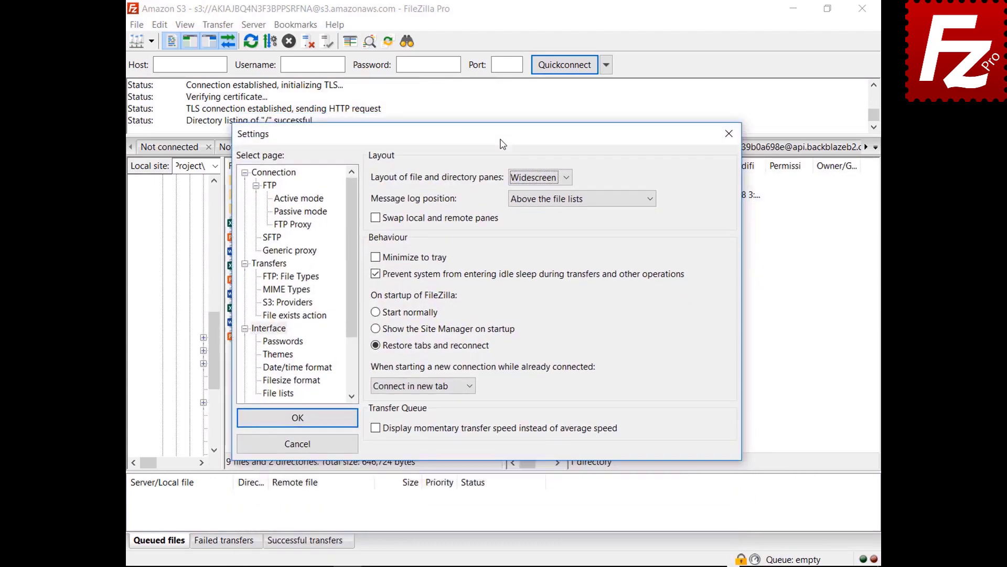
- Preview the Blackboard pane layout, then restore the Classic layout
{"action": "left_click", "coordinate": [541, 178]}
{"action": "left_click", "coordinate": [532, 228]}
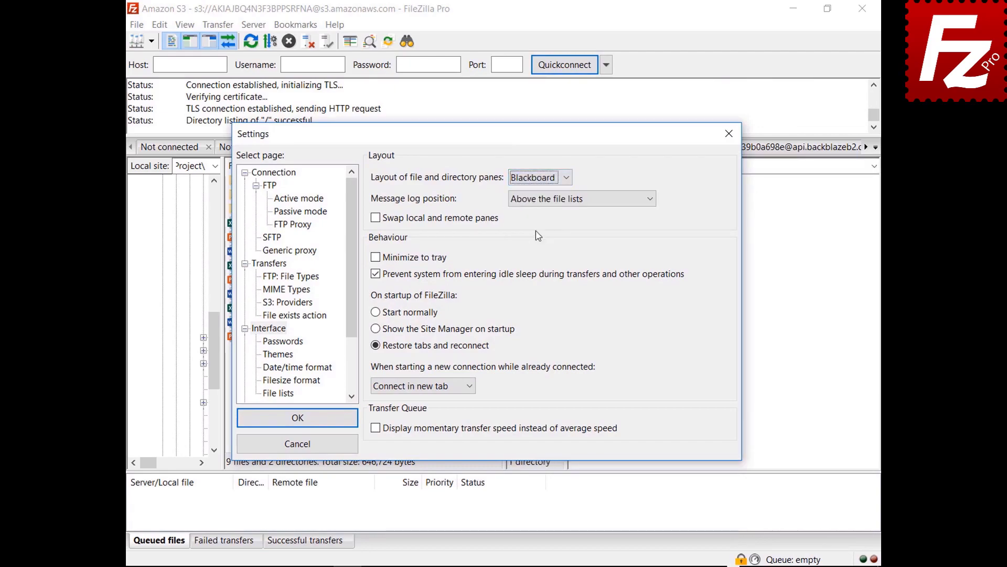
{"action": "left_click_drag", "start_coordinate": [488, 144], "coordinate": [490, 564]}
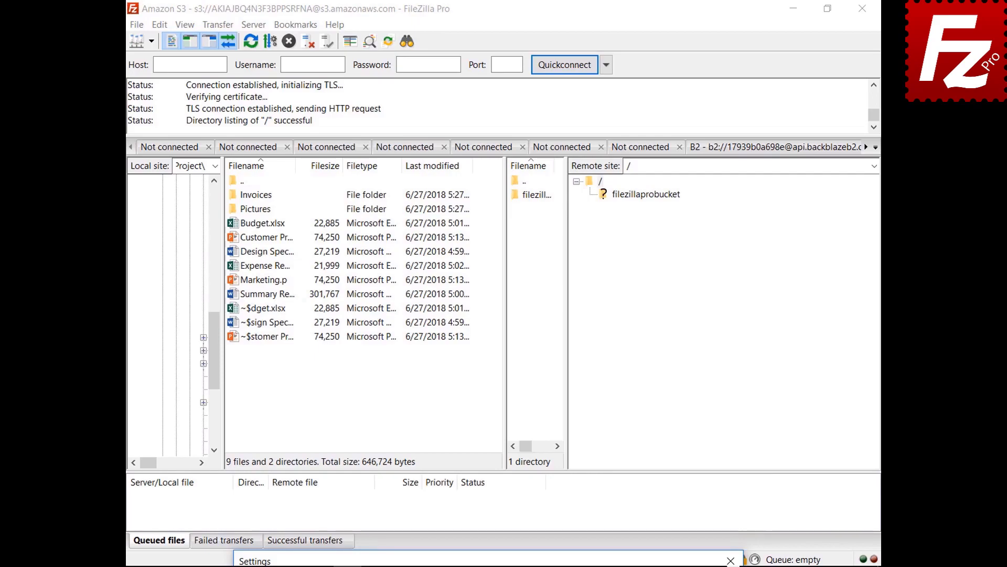
{"action": "left_click_drag", "start_coordinate": [489, 557], "coordinate": [487, 142]}
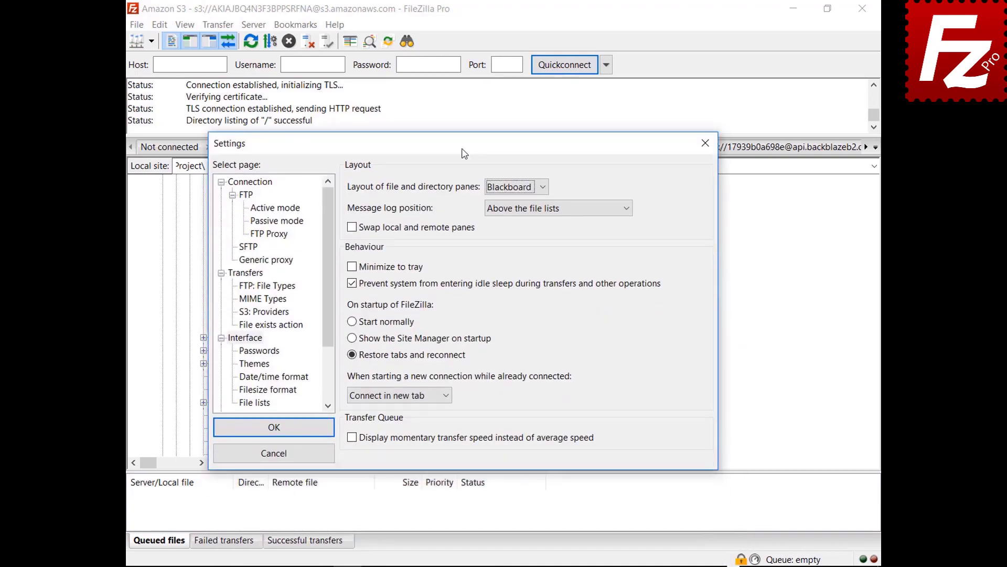
{"action": "left_click", "coordinate": [515, 188]}
{"action": "left_click", "coordinate": [512, 201]}
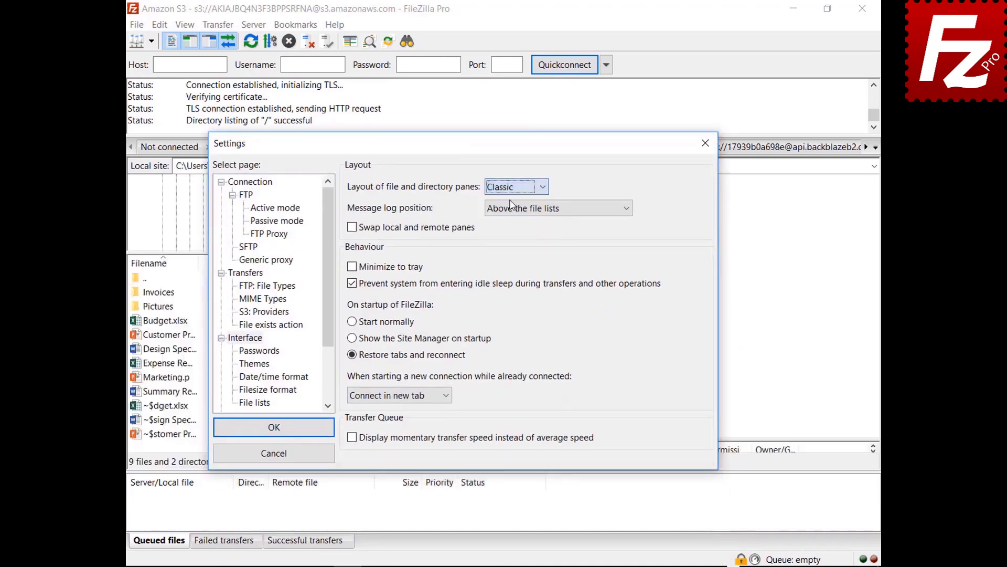
{"action": "left_click", "coordinate": [542, 209]}
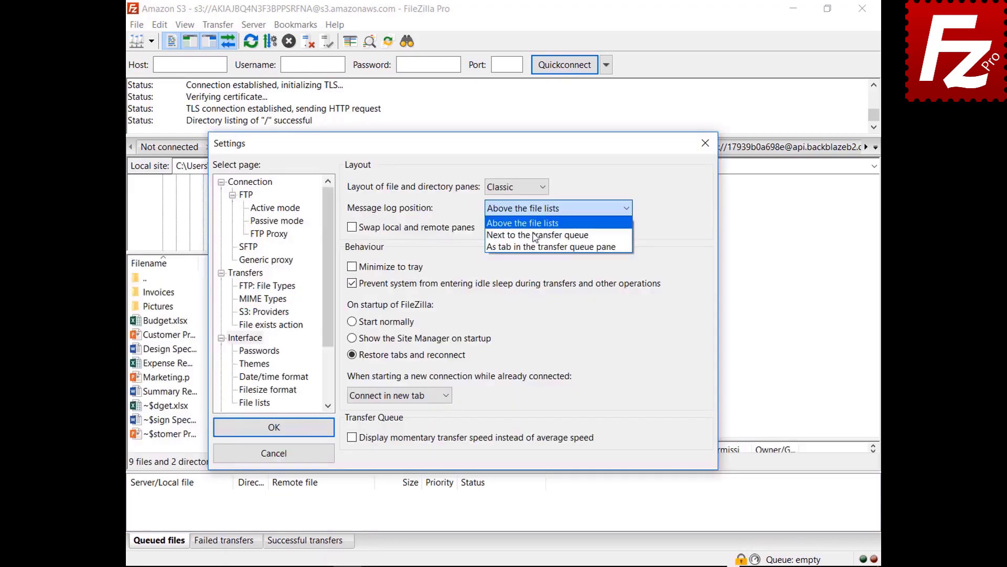
- Set the message log position to 'As tab in the transfer queue pane'
{"action": "left_click", "coordinate": [534, 232]}
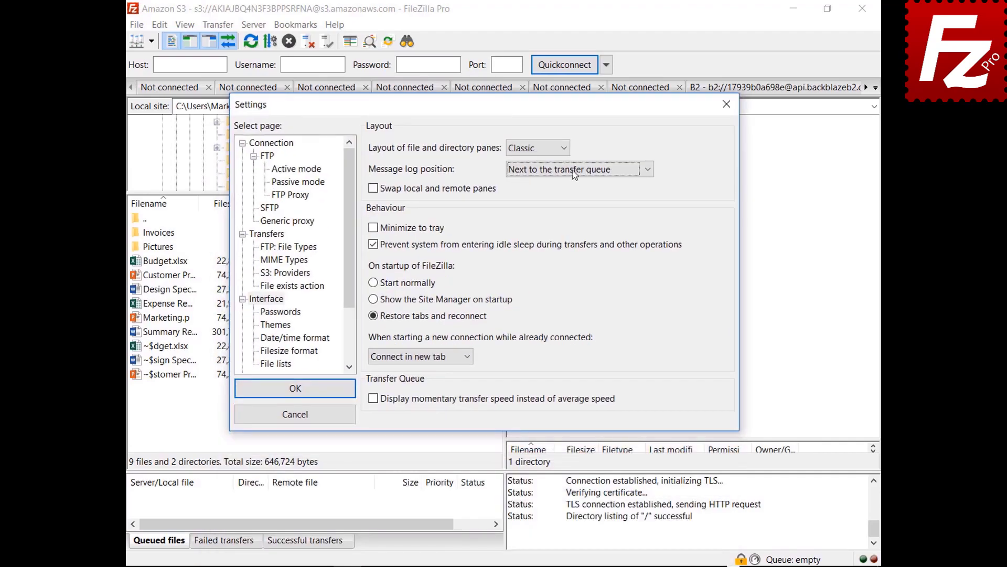
{"action": "left_click", "coordinate": [573, 170]}
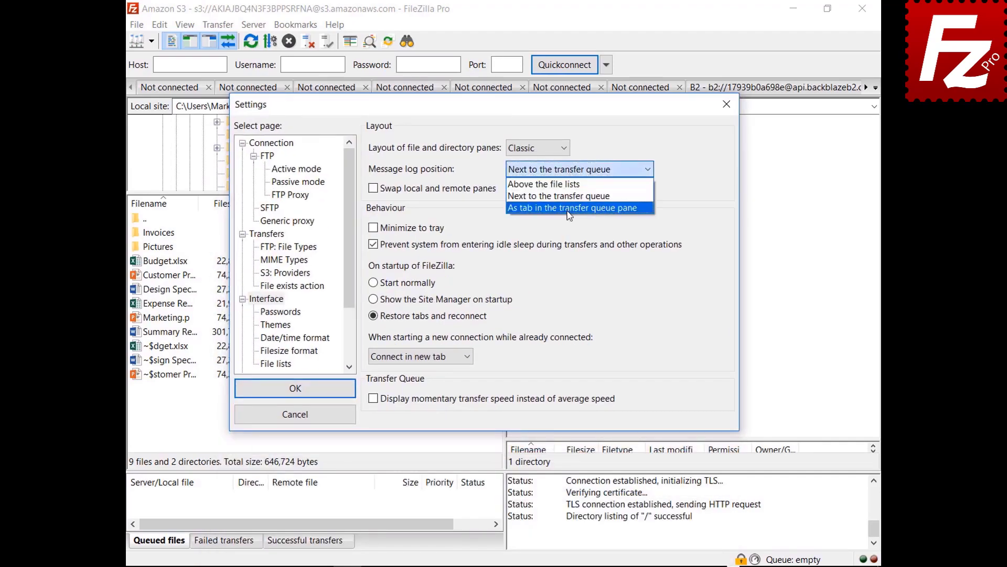
{"action": "left_click", "coordinate": [569, 208]}
{"action": "key", "text": "Return"}
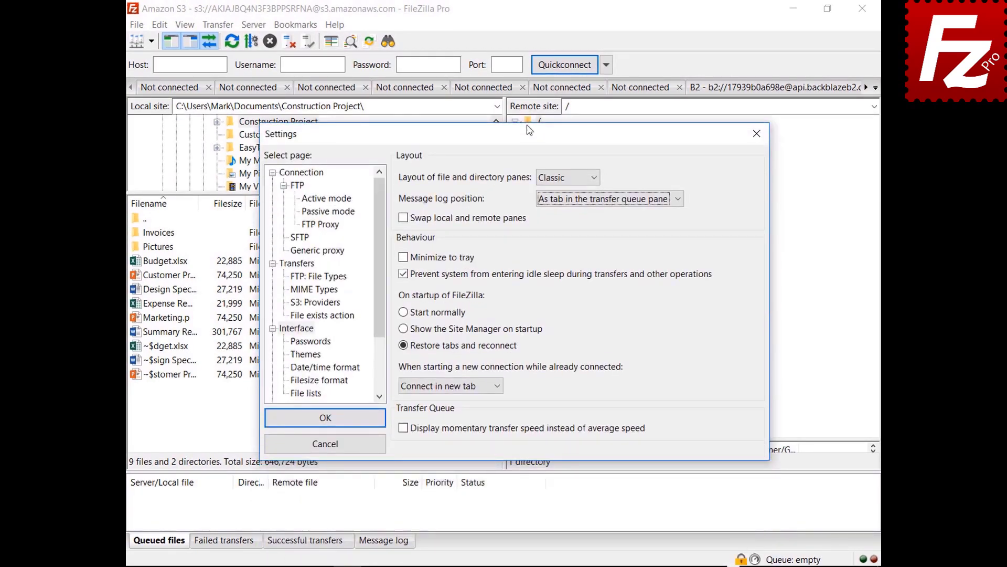
- Enable Minimize to tray, save, and test minimizing and restoring FileZilla from the tray
{"action": "left_click", "coordinate": [403, 258]}
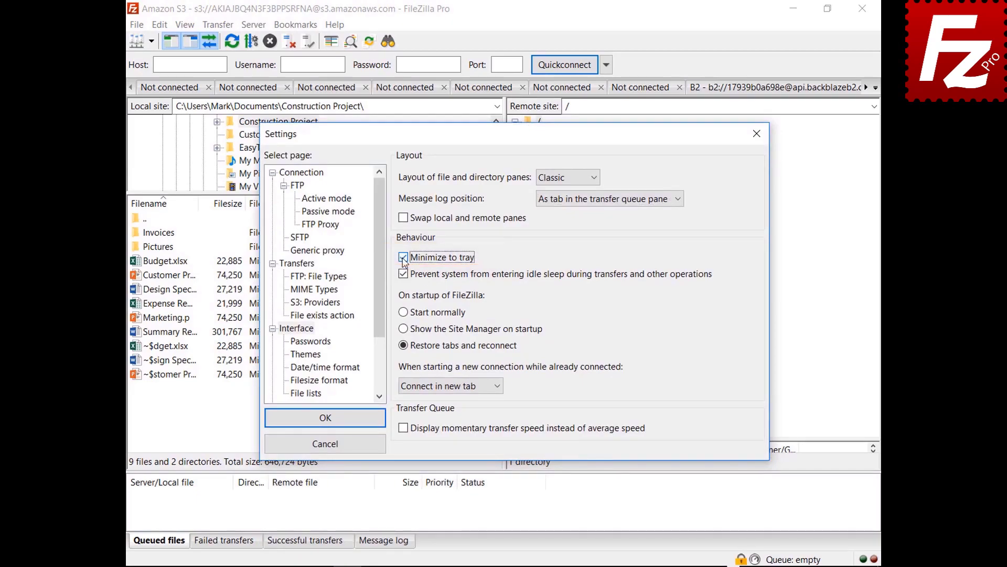
{"action": "left_click", "coordinate": [323, 417]}
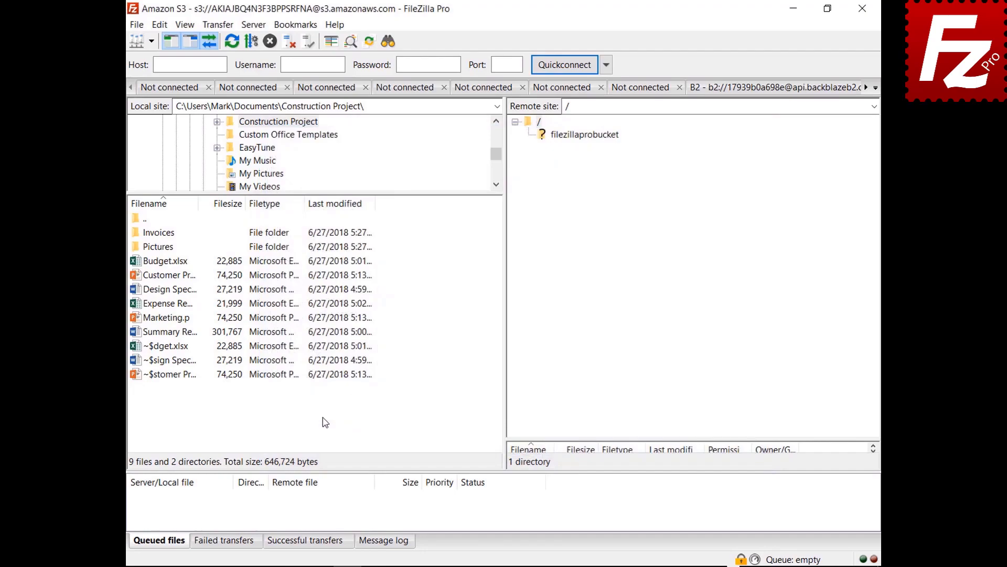
{"action": "left_click", "coordinate": [793, 8]}
{"action": "left_click", "coordinate": [749, 557]}
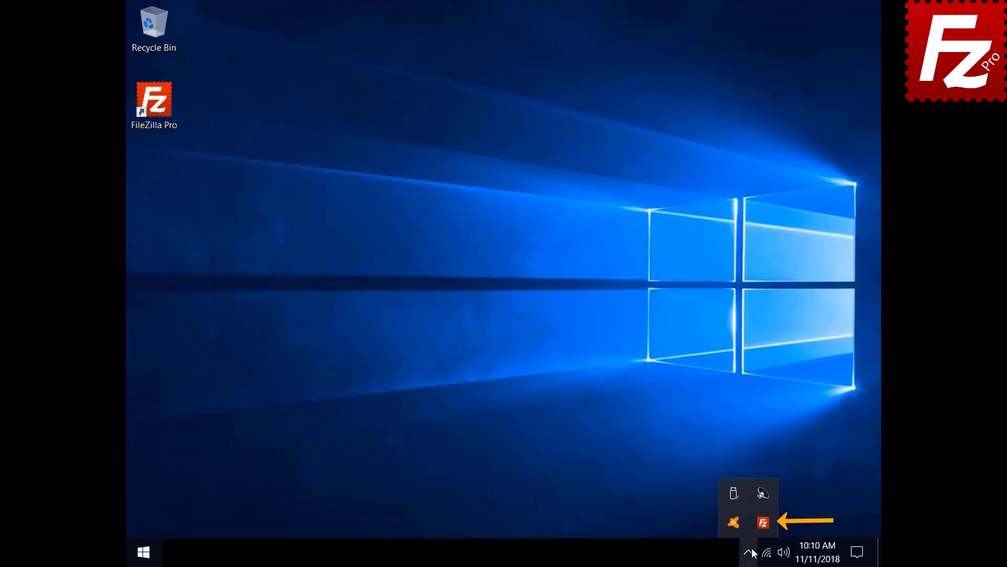
{"action": "left_click", "coordinate": [759, 524]}
{"action": "left_click", "coordinate": [159, 25]}
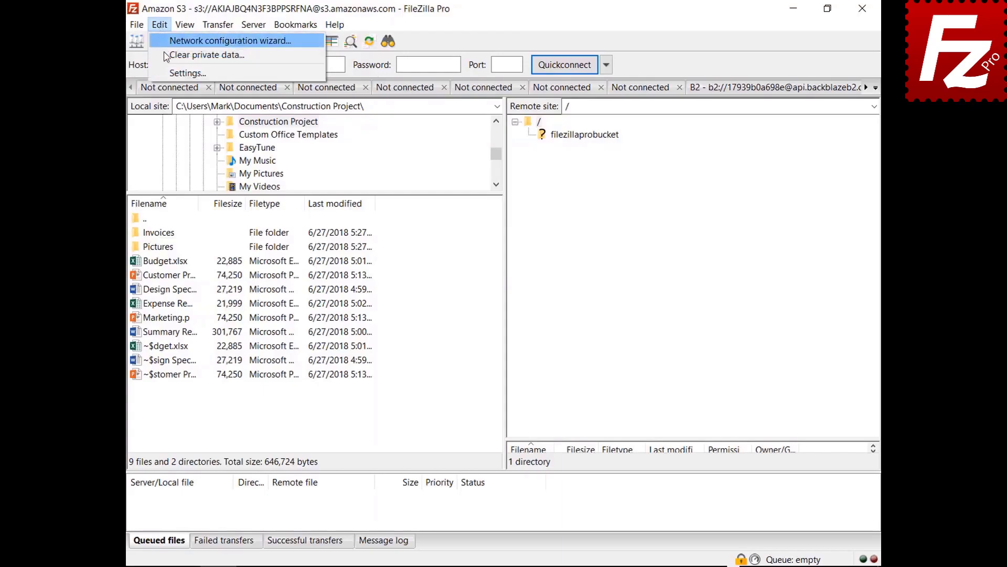
{"action": "left_click", "coordinate": [173, 72]}
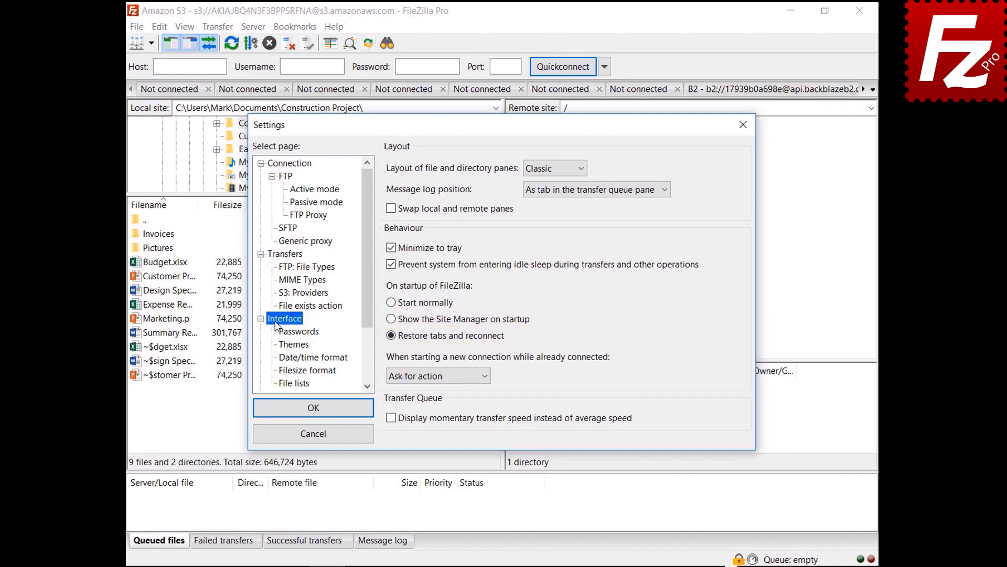
{"action": "left_click", "coordinate": [432, 377]}
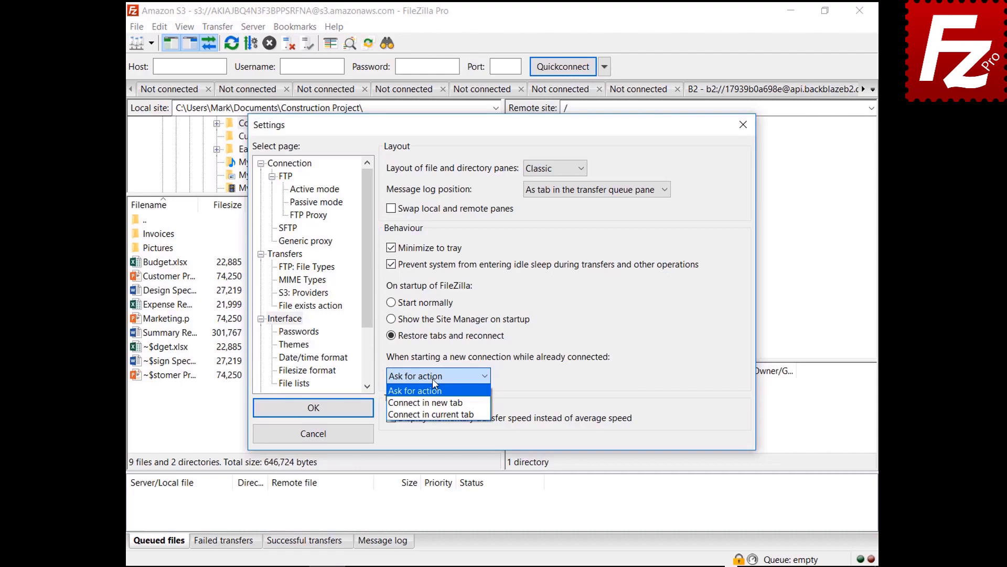
- Set 'When starting a new connection while already connected' to 'Connect in current tab'
{"action": "left_click", "coordinate": [432, 403]}
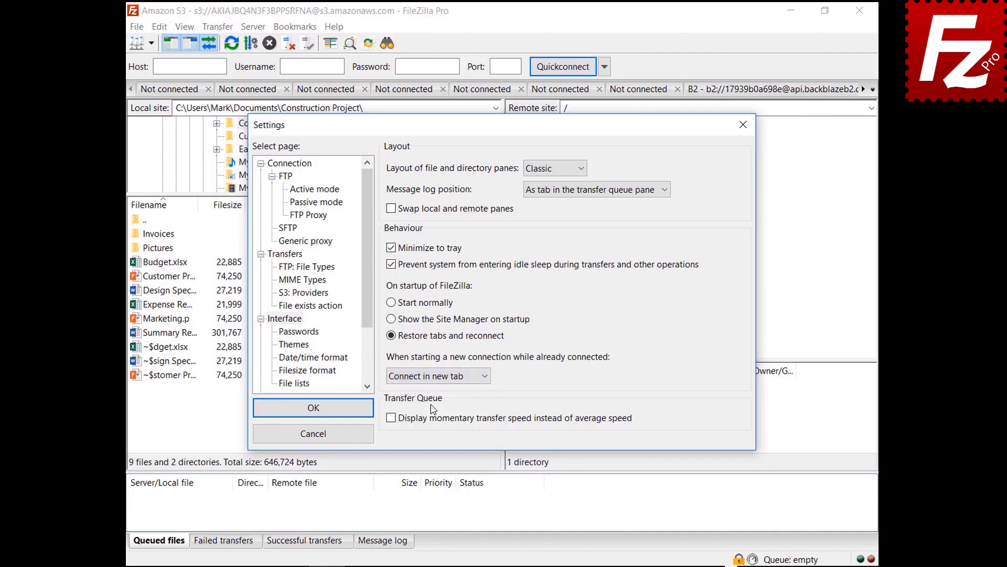
{"action": "left_click", "coordinate": [440, 378]}
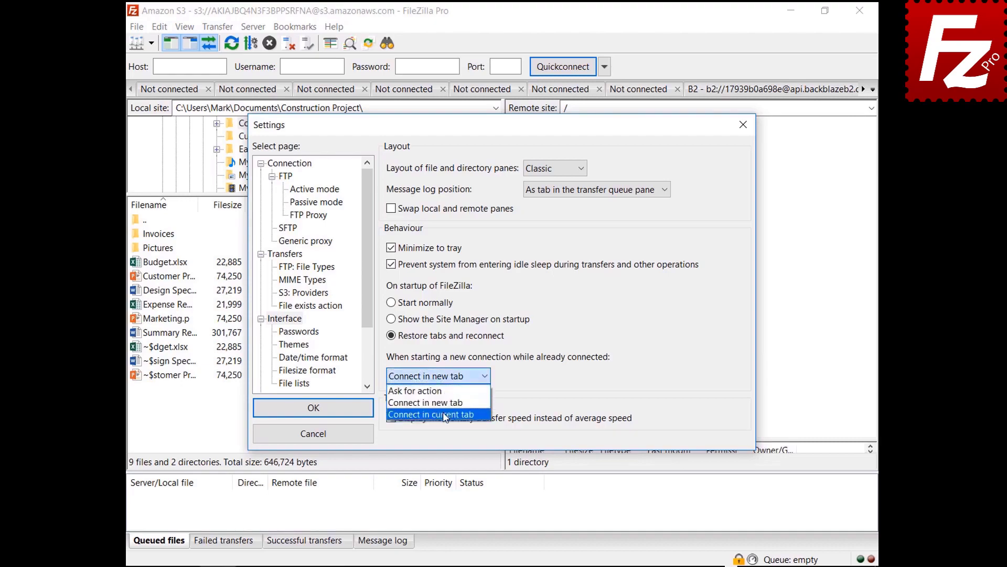
{"action": "left_click", "coordinate": [443, 415]}
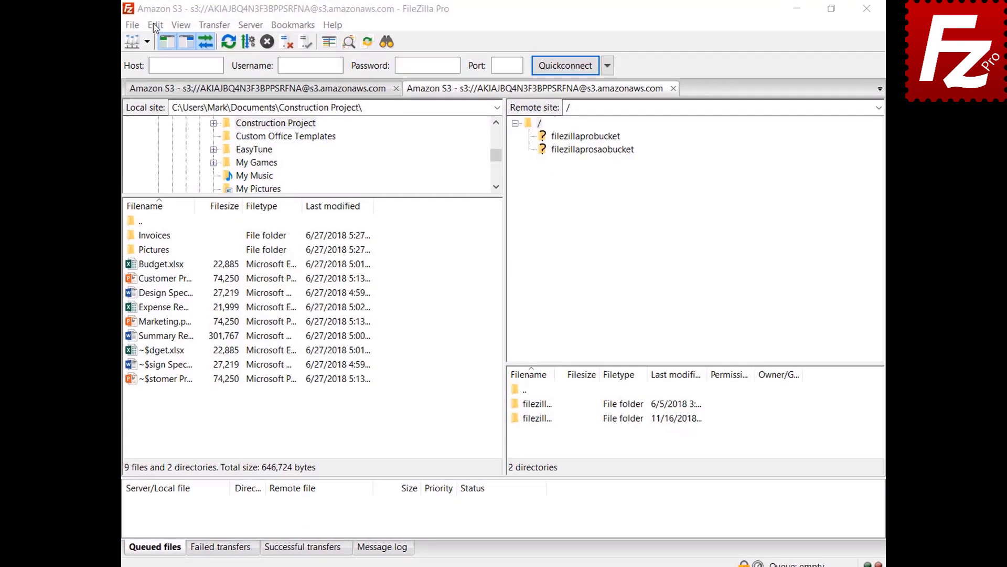
{"action": "left_click", "coordinate": [160, 27]}
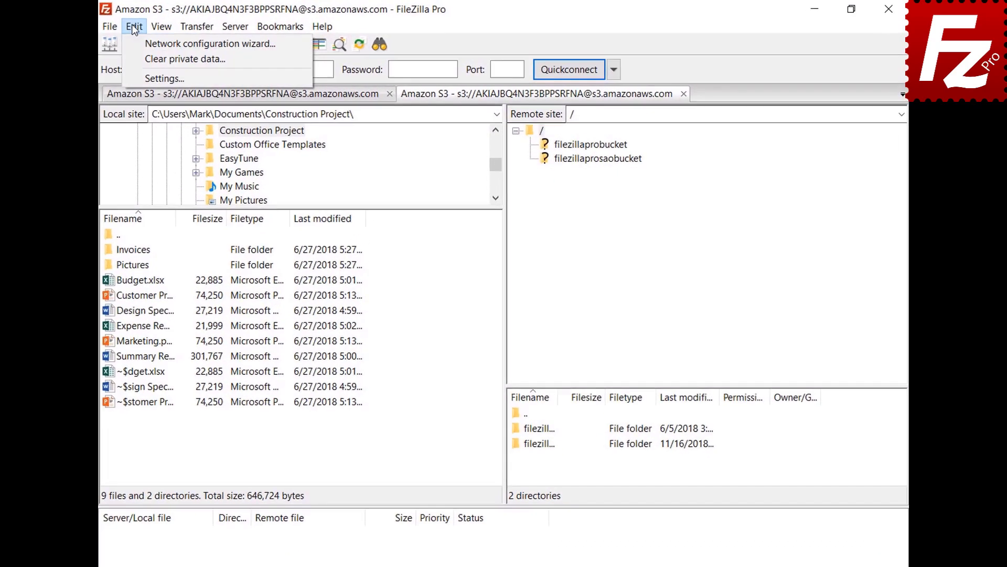
- Set a custom date format %B %d %Y and custom time format %H:%M:%S
{"action": "left_click", "coordinate": [135, 80]}
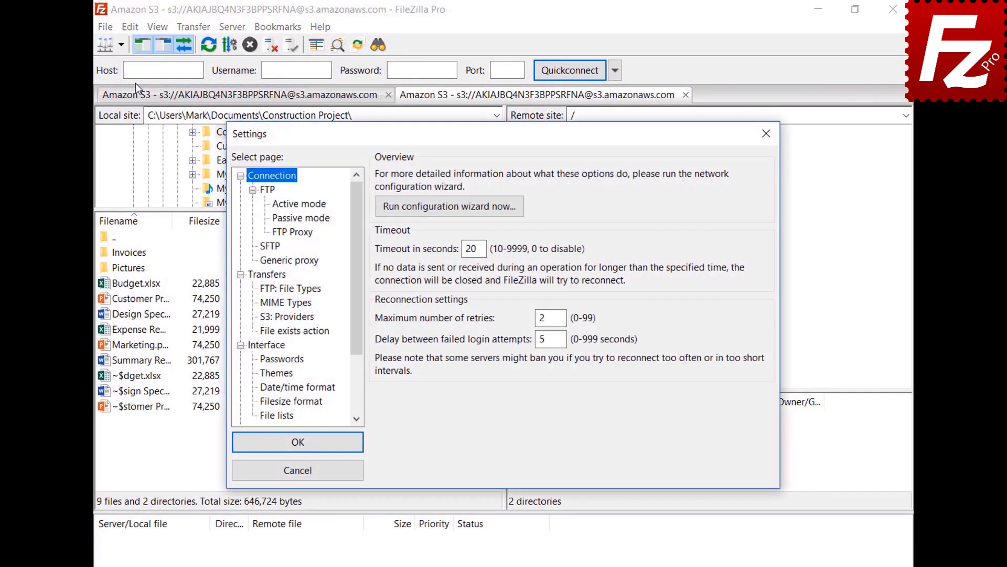
{"action": "left_click", "coordinate": [264, 390]}
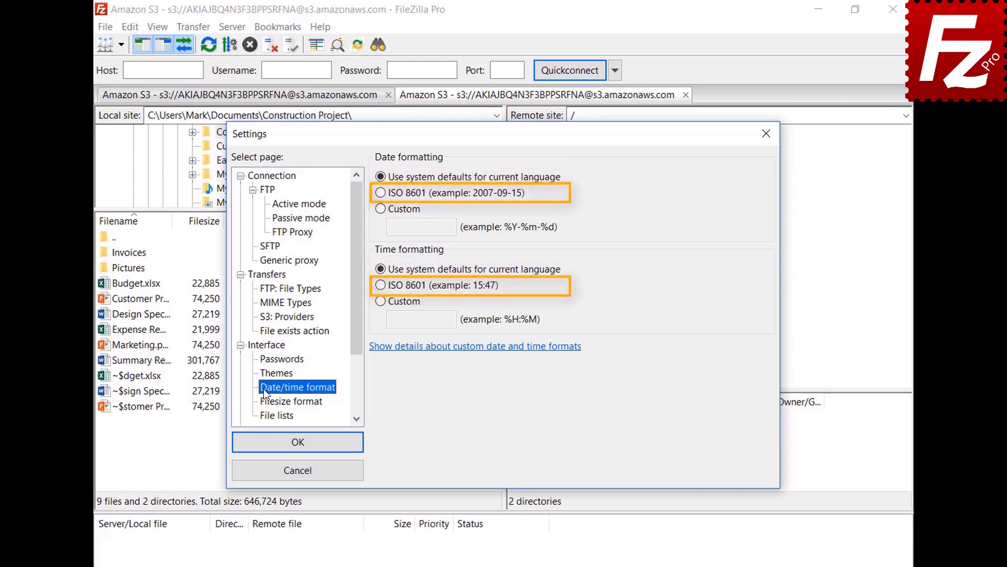
{"action": "left_click", "coordinate": [381, 210]}
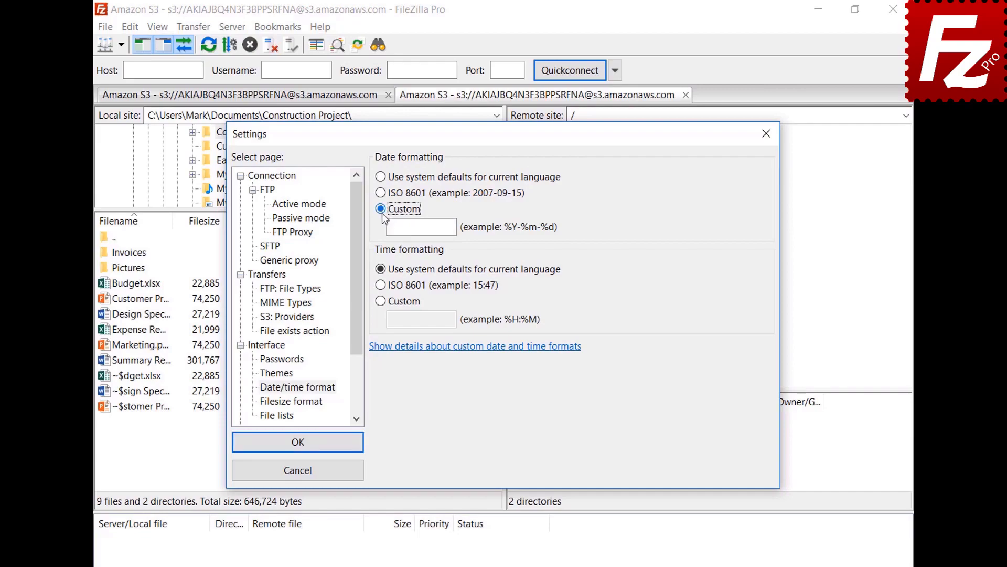
{"action": "left_click", "coordinate": [420, 227]}
{"action": "type", "text": "%B %d %Y"}
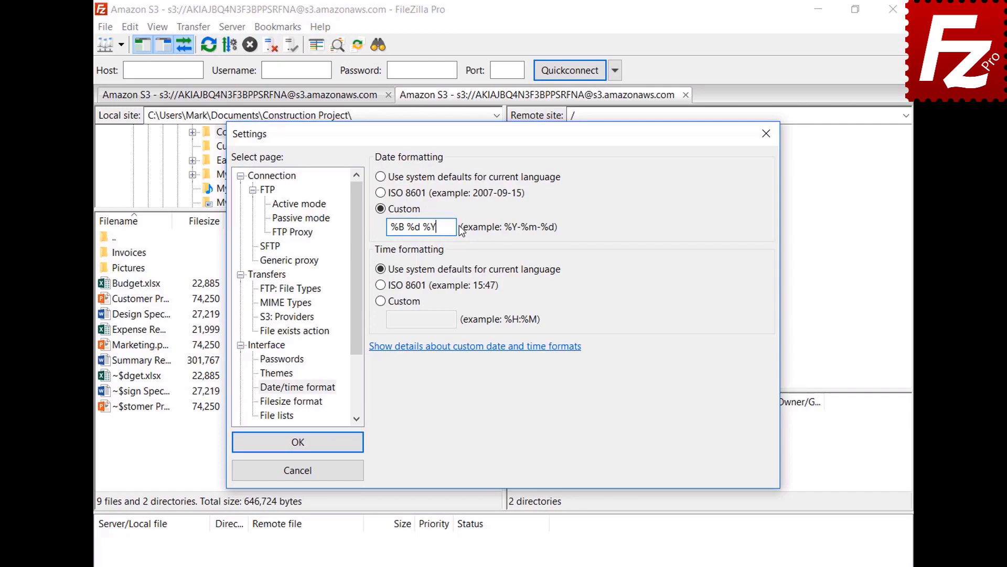
{"action": "left_click", "coordinate": [380, 300]}
{"action": "type", "text": "%H:%M:%S"}
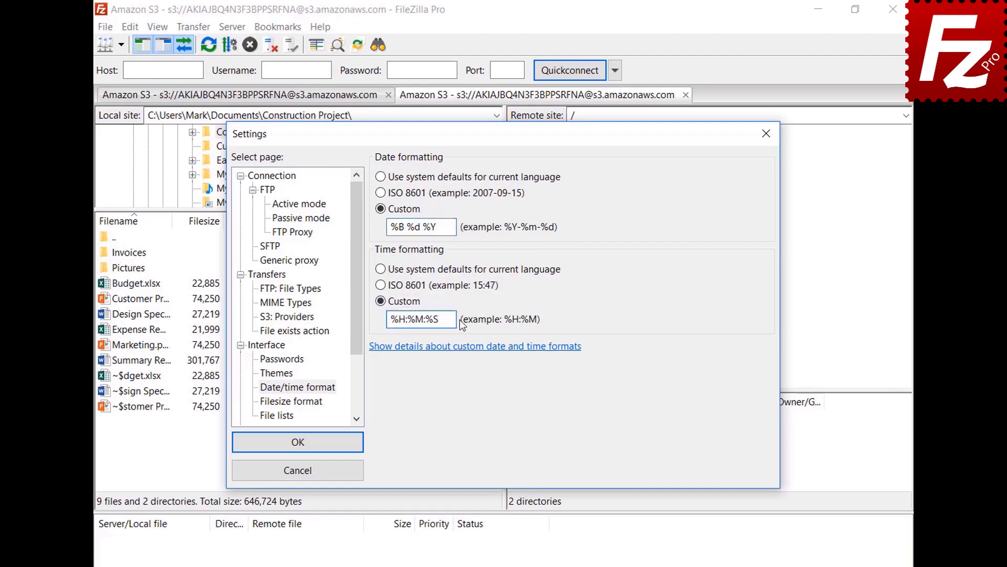
{"action": "left_click", "coordinate": [297, 442]}
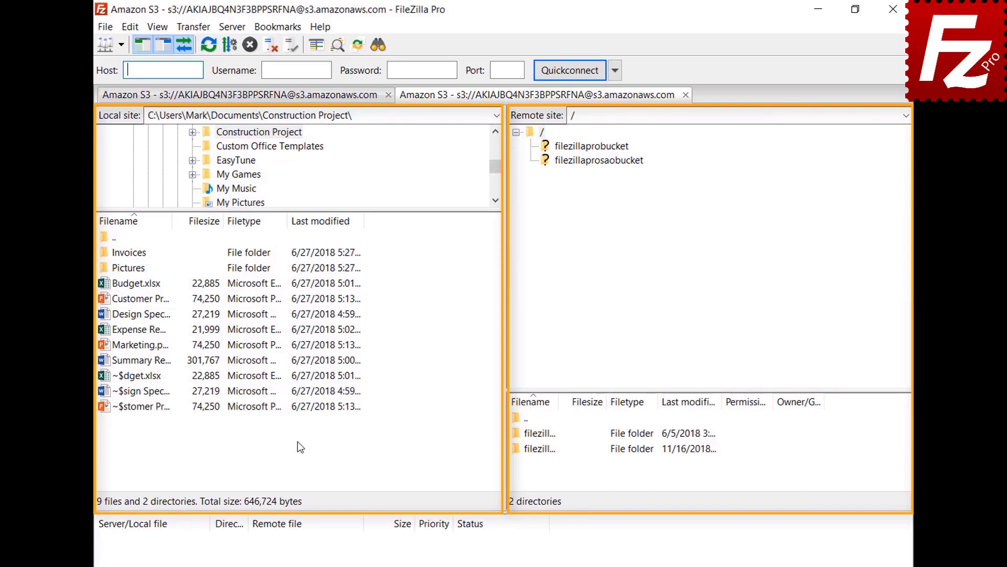
- Set file sizes to decimal SI prefixes with 2 decimal places, keeping thousands separators
{"action": "left_click", "coordinate": [130, 27]}
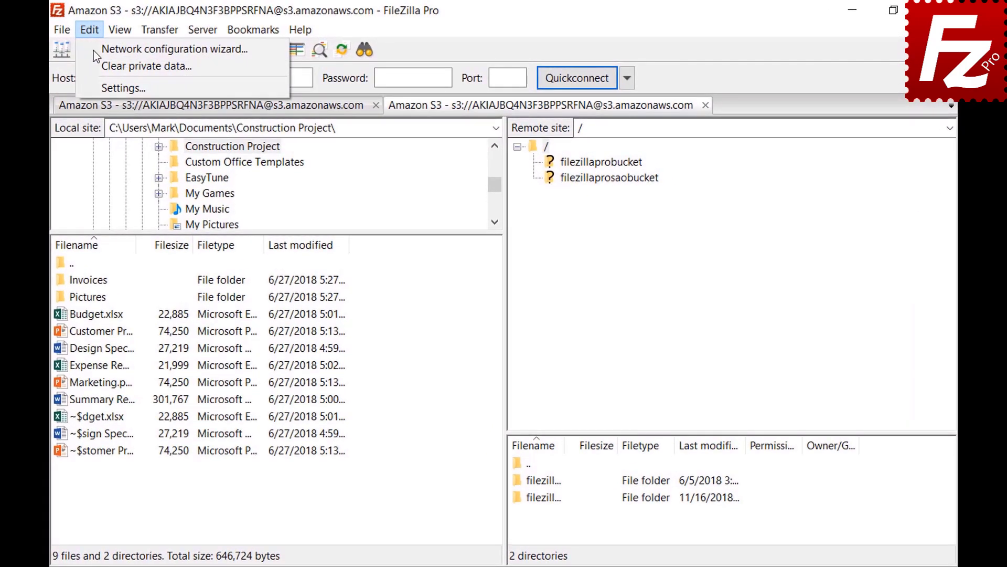
{"action": "left_click", "coordinate": [96, 82]}
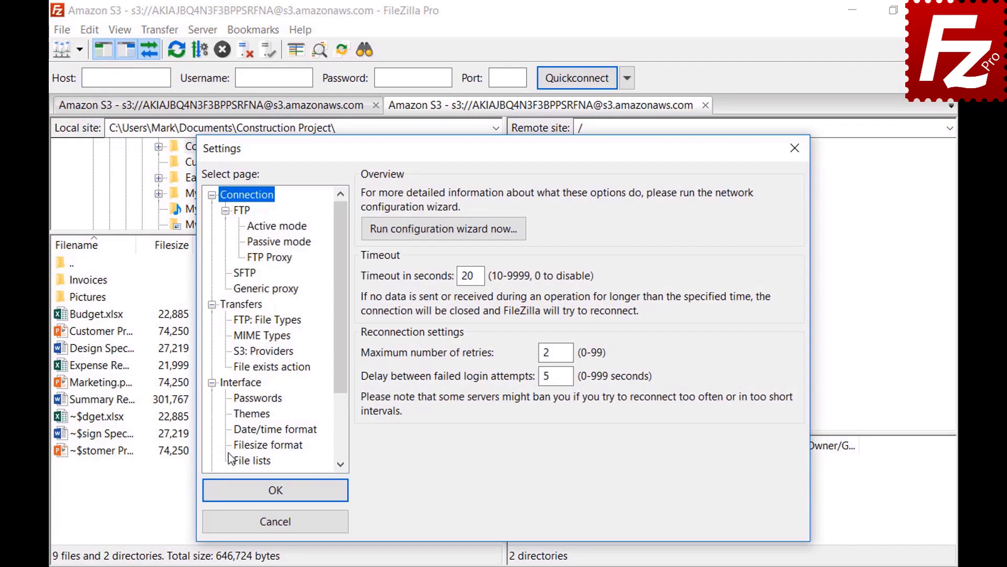
{"action": "left_click", "coordinate": [238, 447]}
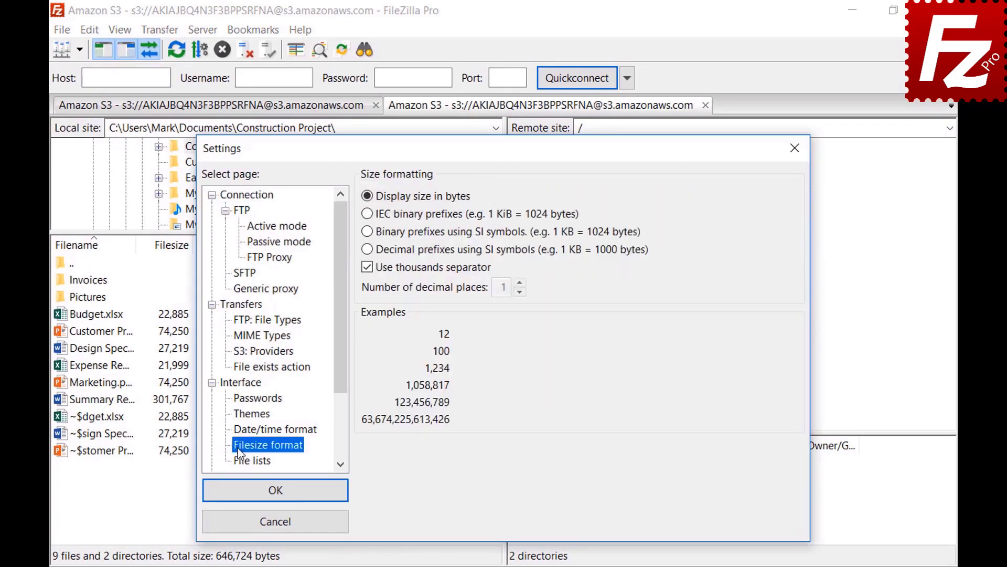
{"action": "left_click", "coordinate": [366, 271]}
{"action": "left_click", "coordinate": [367, 270]}
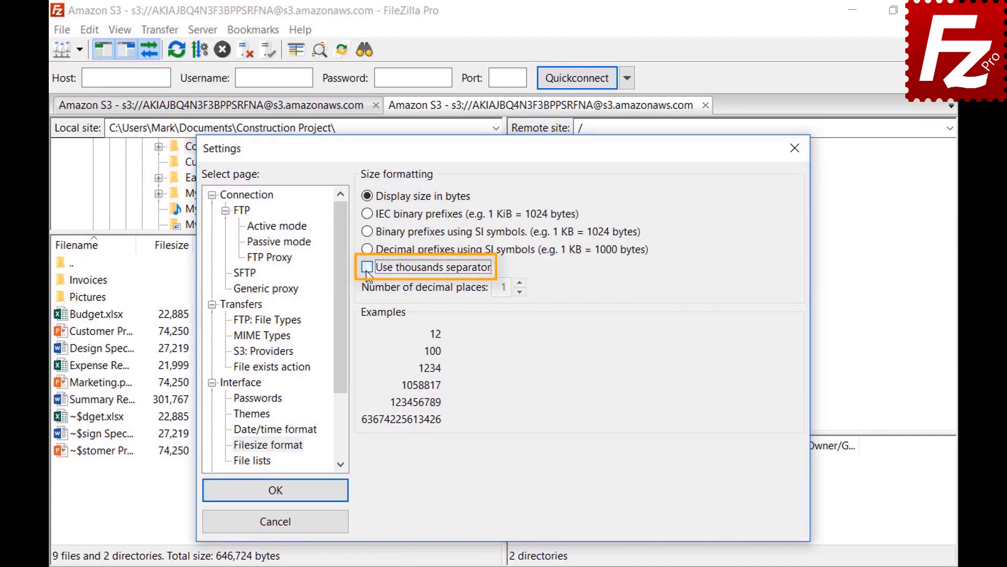
{"action": "left_click", "coordinate": [367, 271]}
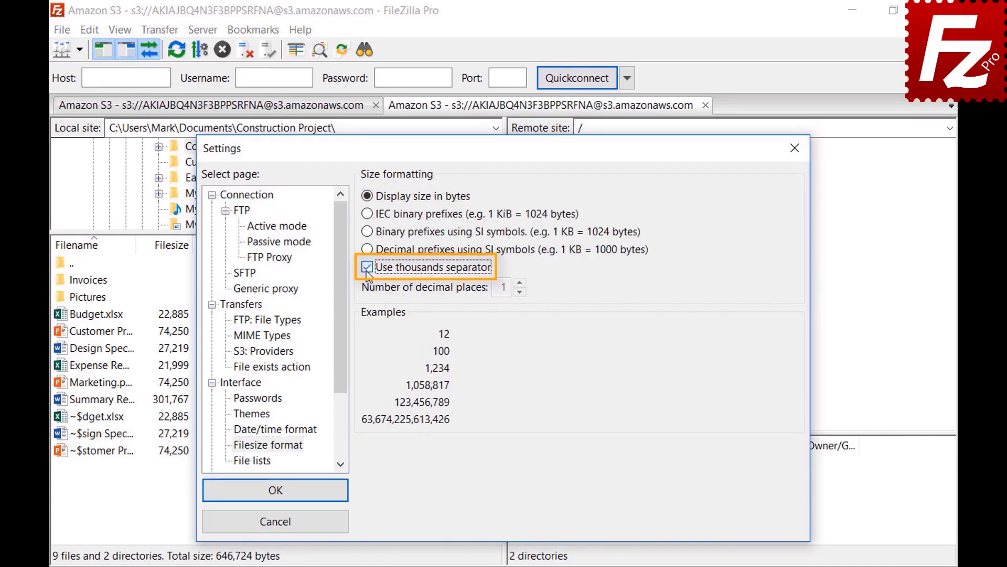
{"action": "left_click", "coordinate": [366, 214]}
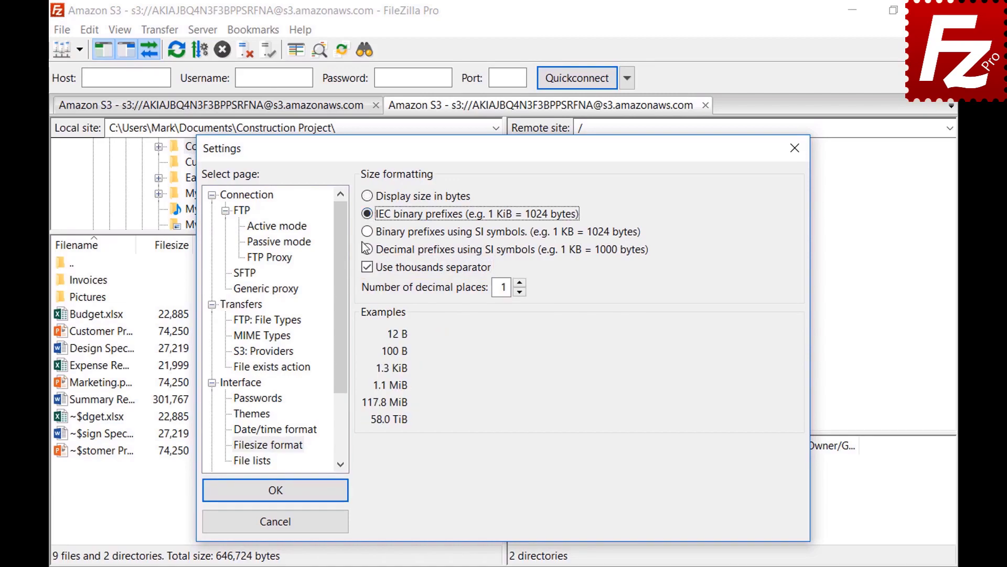
{"action": "left_click", "coordinate": [367, 232]}
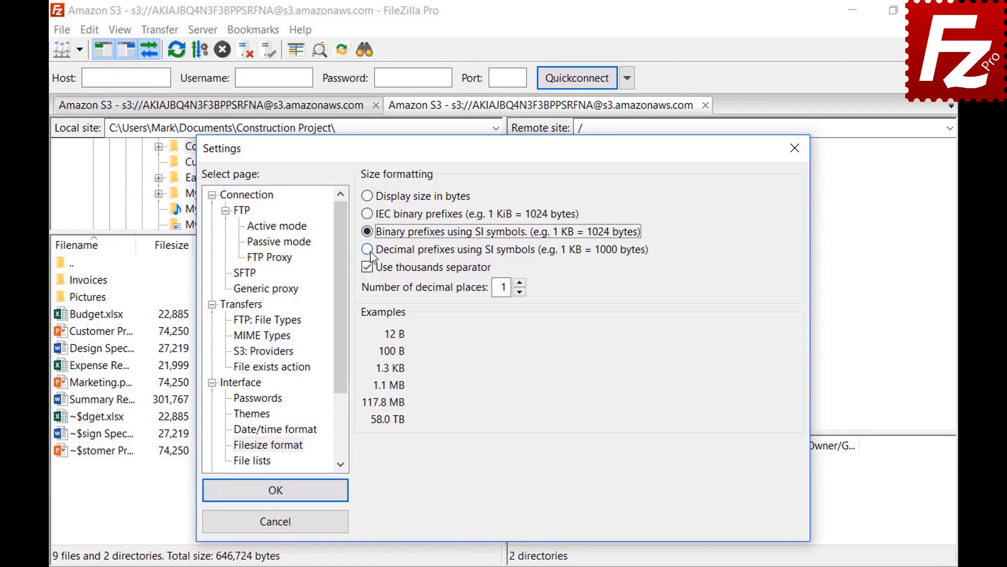
{"action": "left_click", "coordinate": [368, 250]}
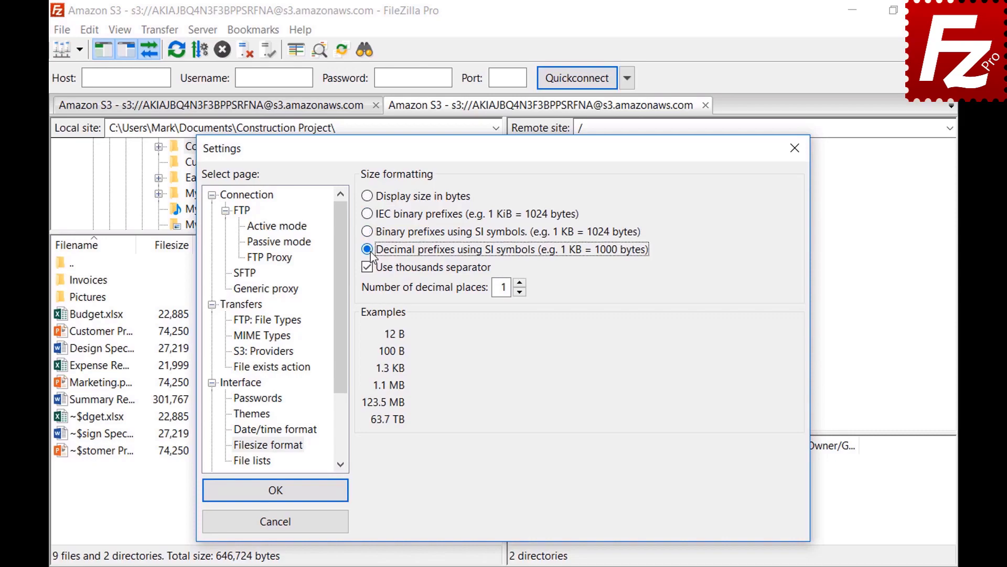
{"action": "left_click", "coordinate": [520, 283]}
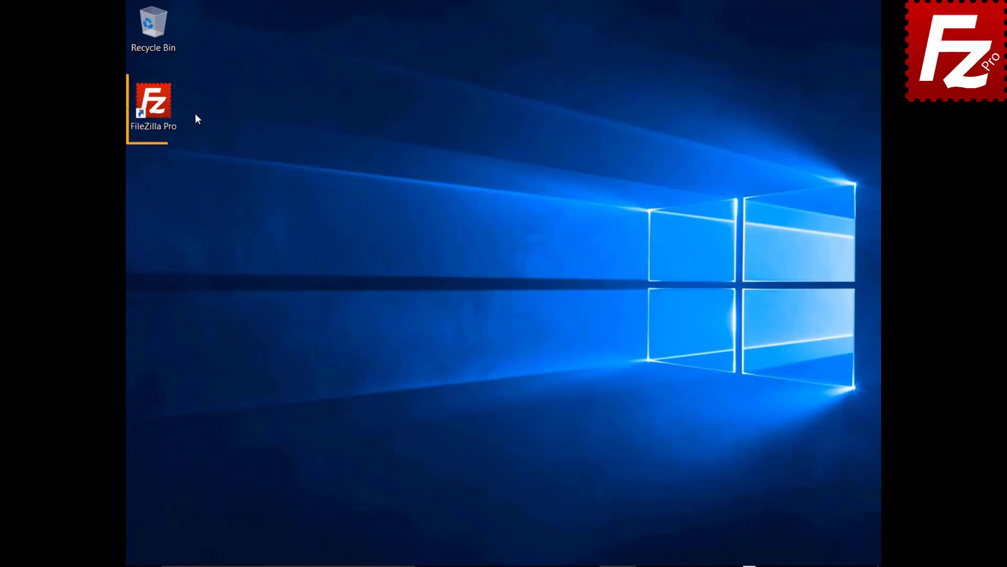
- Launch FileZilla Pro and turn on Site Manager synchronization using the FTP protocol
{"action": "double_click", "coordinate": [154, 105]}
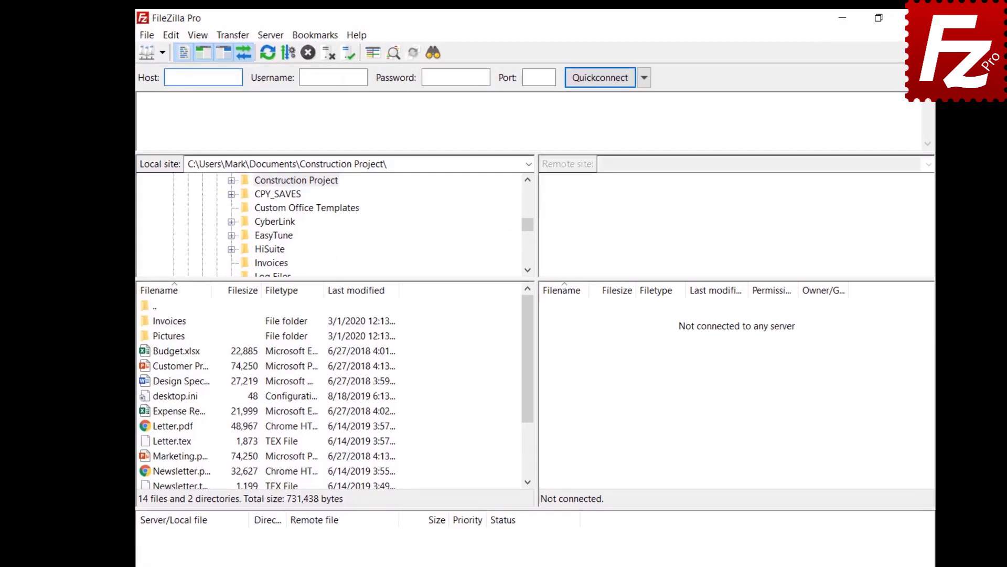
{"action": "left_click", "coordinate": [151, 38]}
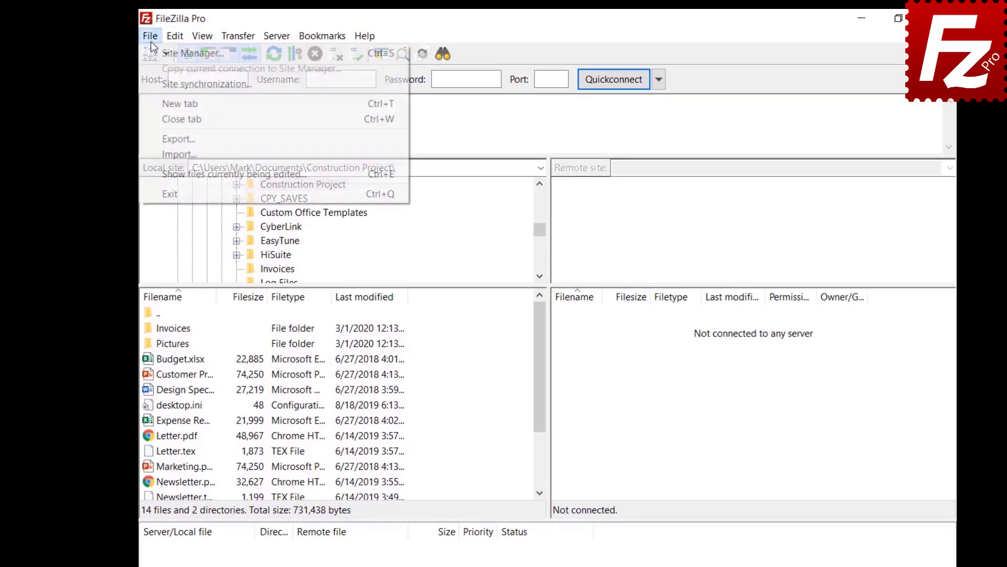
{"action": "left_click", "coordinate": [157, 83]}
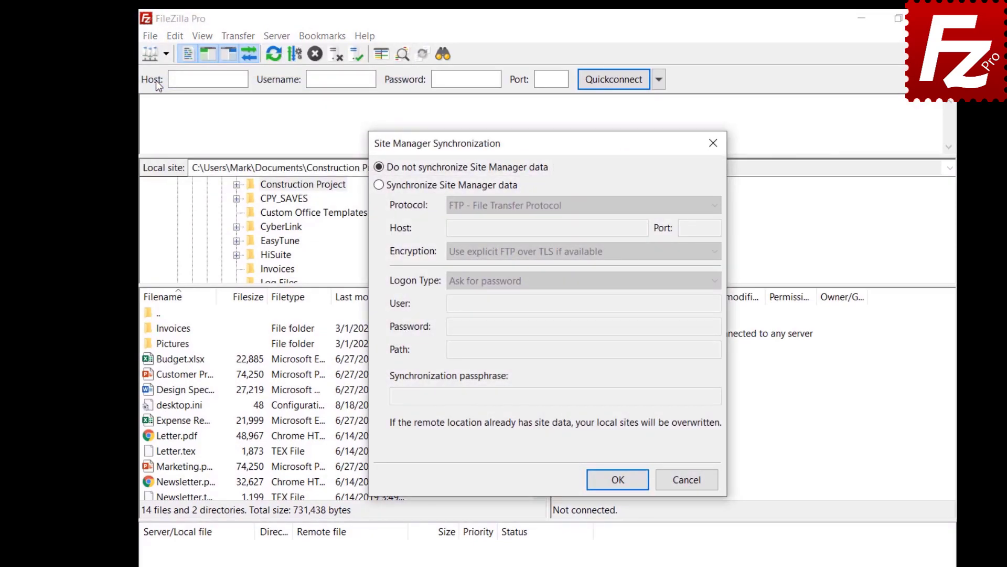
{"action": "left_click", "coordinate": [378, 185]}
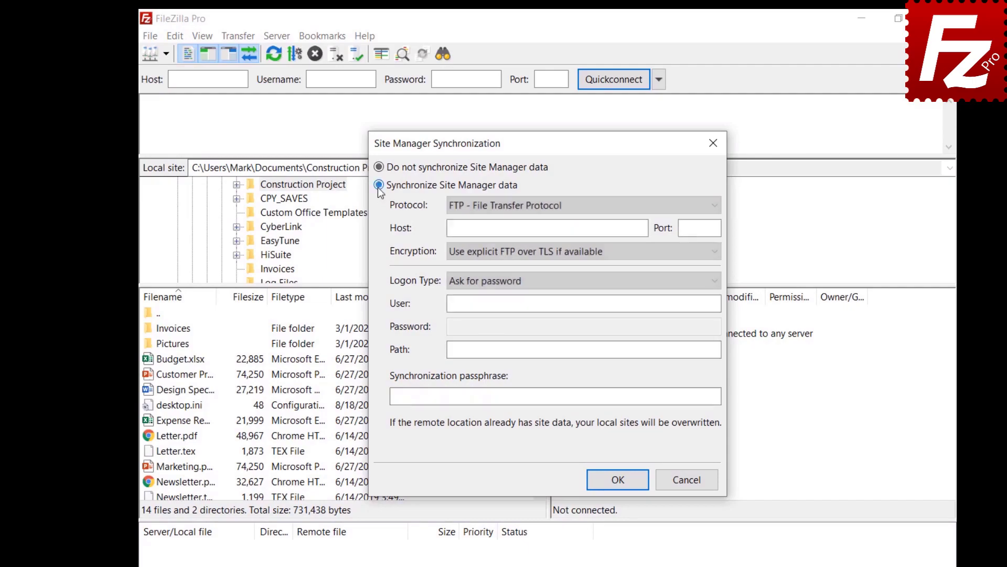
{"action": "left_click", "coordinate": [572, 210]}
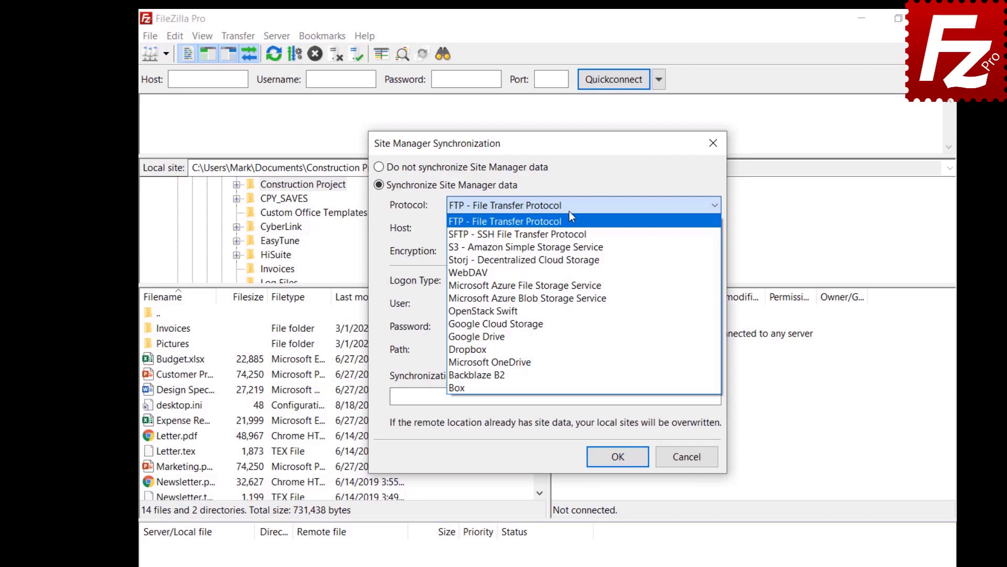
{"action": "left_click", "coordinate": [571, 219]}
- Enter host 40.121.111.78, the user name, password, path / and passphrase, then confirm
{"action": "left_click", "coordinate": [642, 229]}
{"action": "type", "text": "40.121.111.78"}
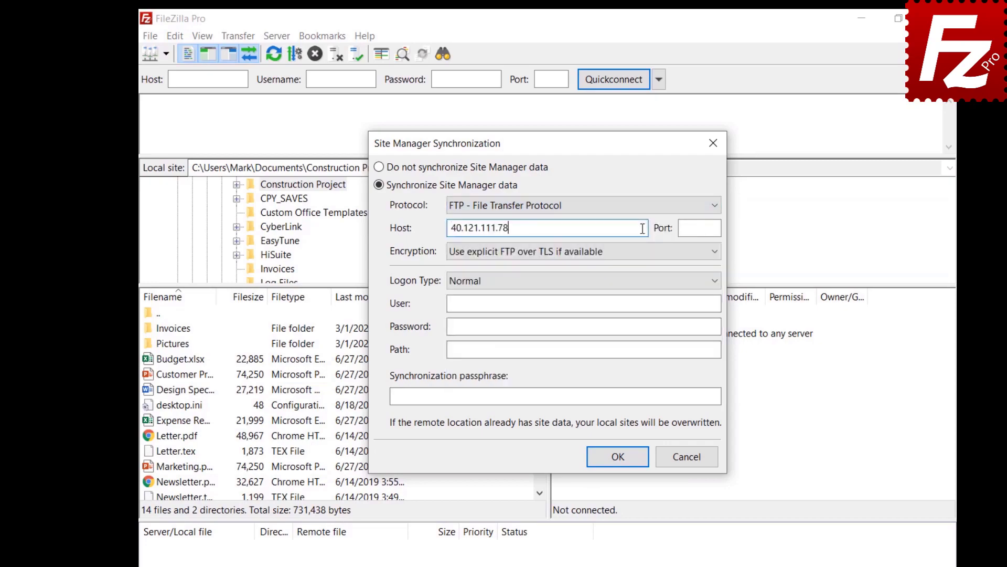
{"action": "left_click", "coordinate": [682, 303]}
{"action": "key", "text": "ctrl+v"}
{"action": "left_click", "coordinate": [696, 325]}
{"action": "key", "text": "ctrl+v"}
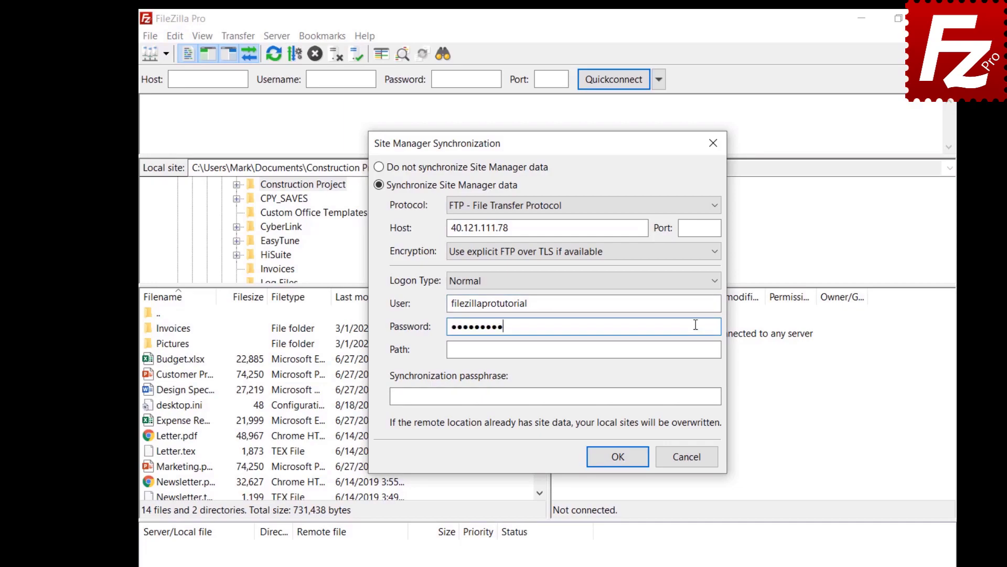
{"action": "left_click", "coordinate": [696, 350]}
{"action": "type", "text": "/"}
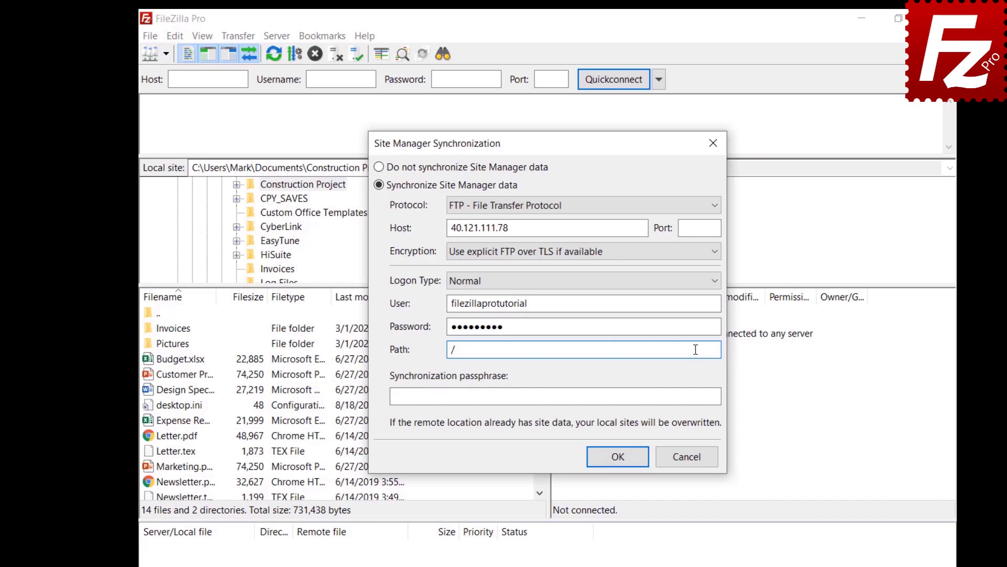
{"action": "left_click", "coordinate": [710, 397]}
{"action": "key", "text": "ctrl+v"}
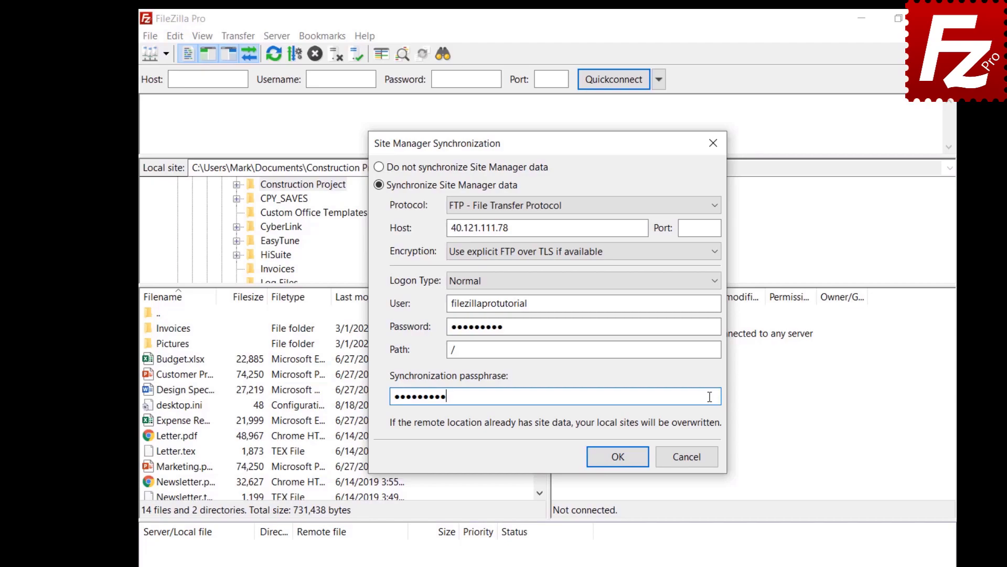
{"action": "left_click", "coordinate": [618, 457]}
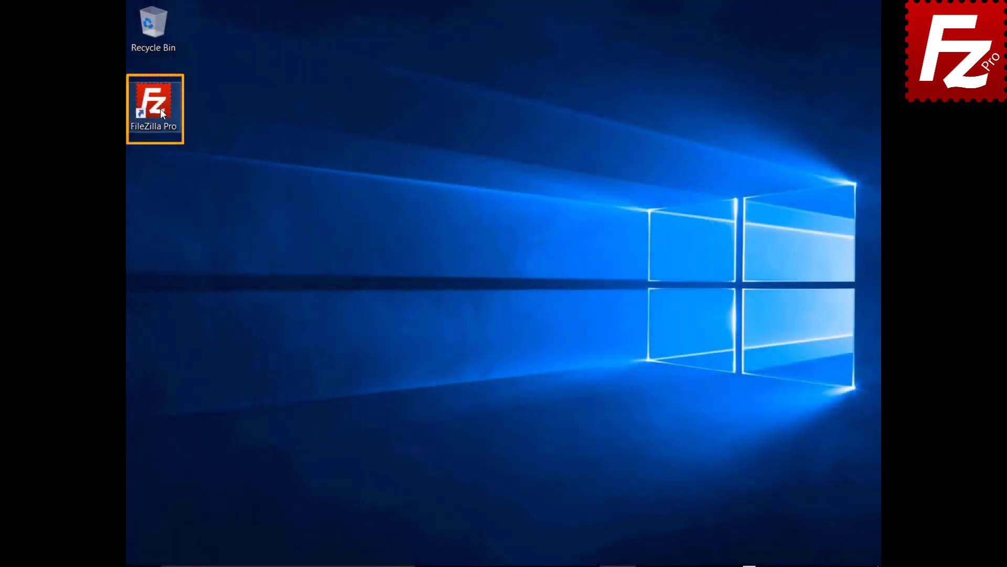
- Relaunch FileZilla Pro and turn on Site Manager synchronization
{"action": "double_click", "coordinate": [159, 109]}
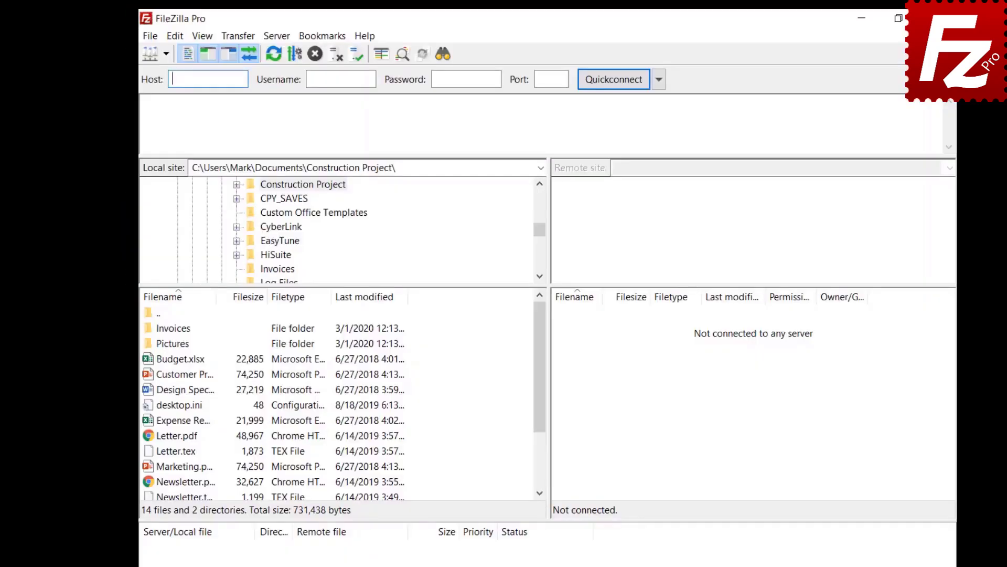
{"action": "left_click", "coordinate": [150, 39]}
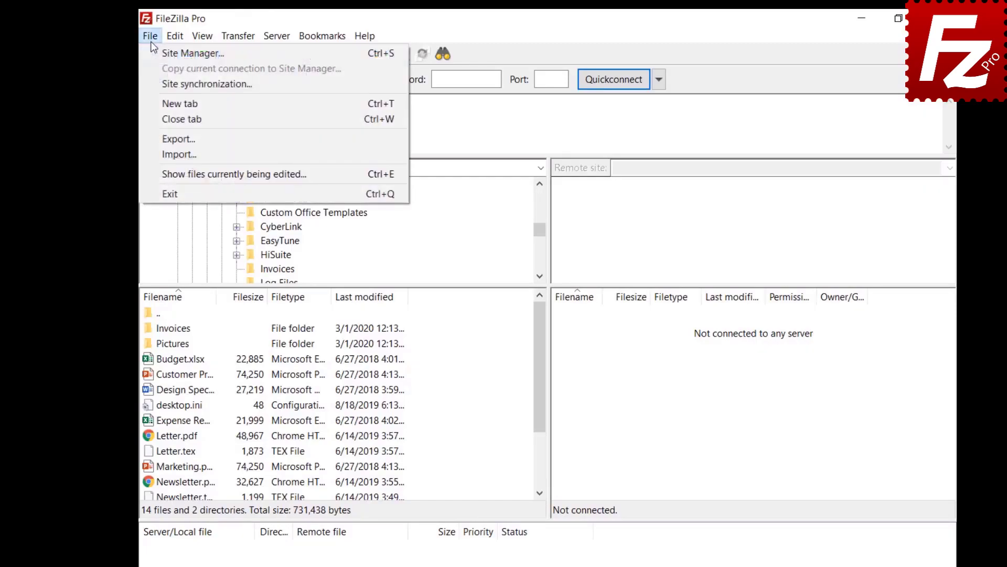
{"action": "left_click", "coordinate": [156, 82]}
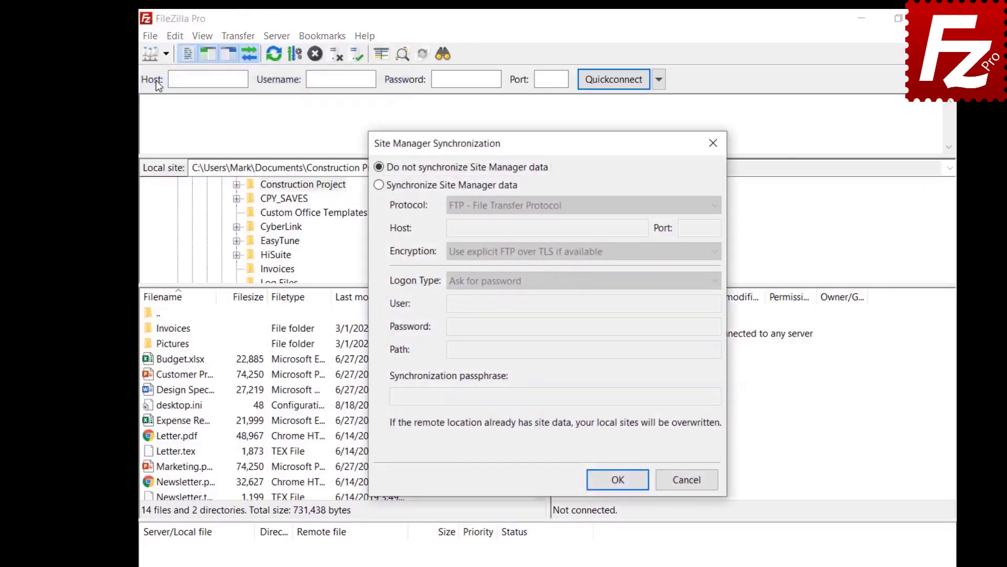
{"action": "left_click", "coordinate": [379, 185]}
- Fill in the sync host, password, path and passphrase, confirm, and dismiss the success message
{"action": "left_click", "coordinate": [584, 205]}
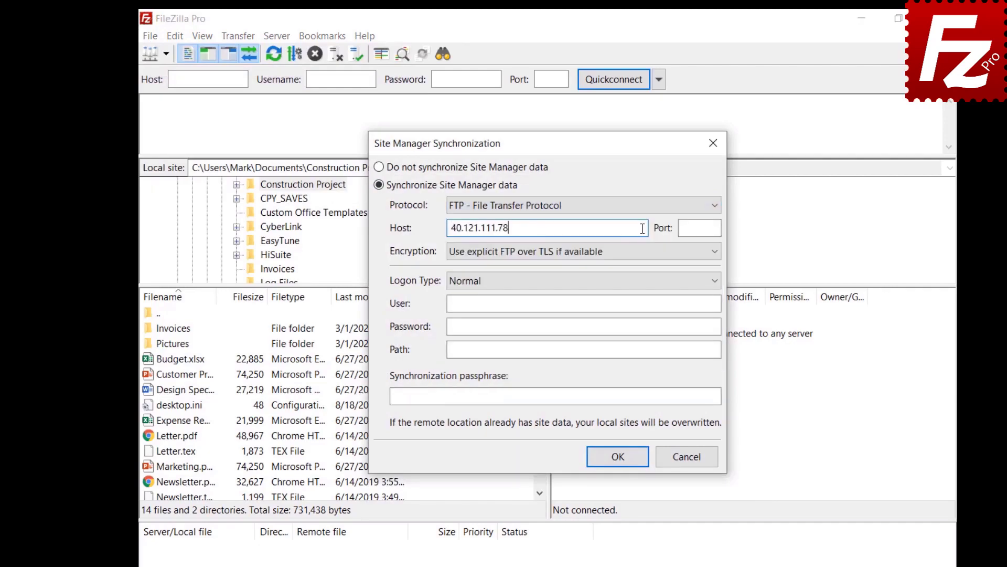
{"action": "left_click", "coordinate": [691, 327]}
{"action": "left_click", "coordinate": [695, 349]}
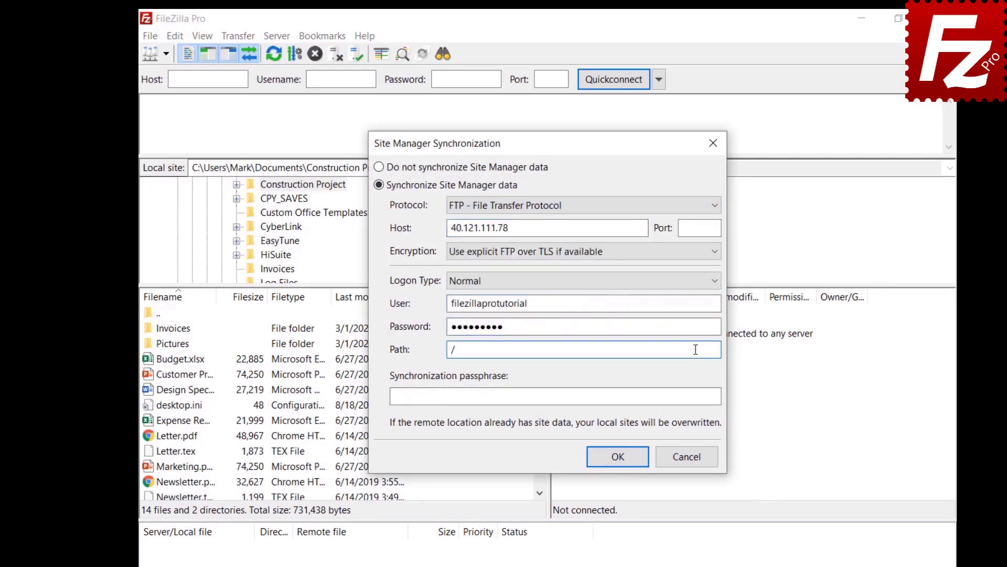
{"action": "left_click", "coordinate": [710, 396]}
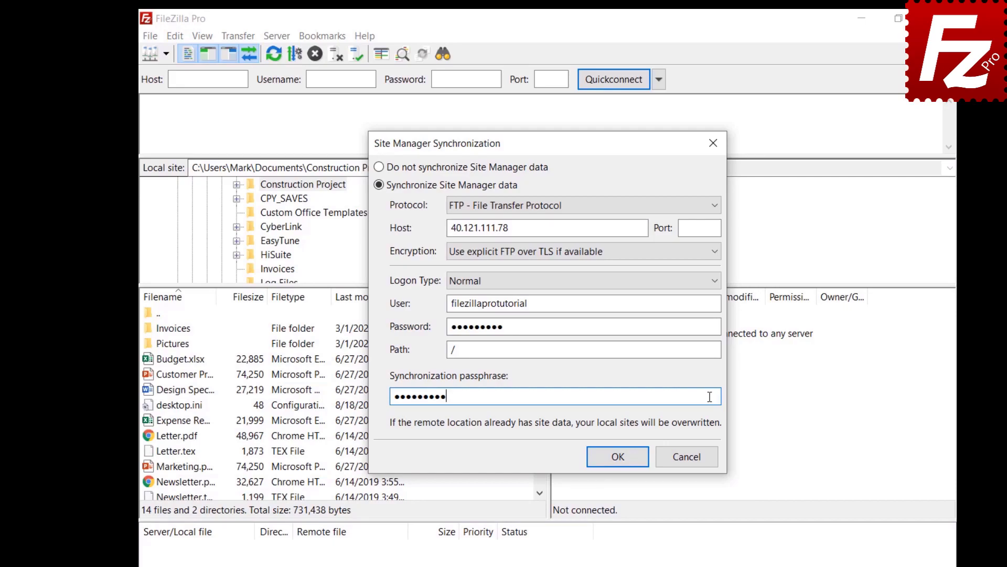
{"action": "left_click", "coordinate": [618, 456]}
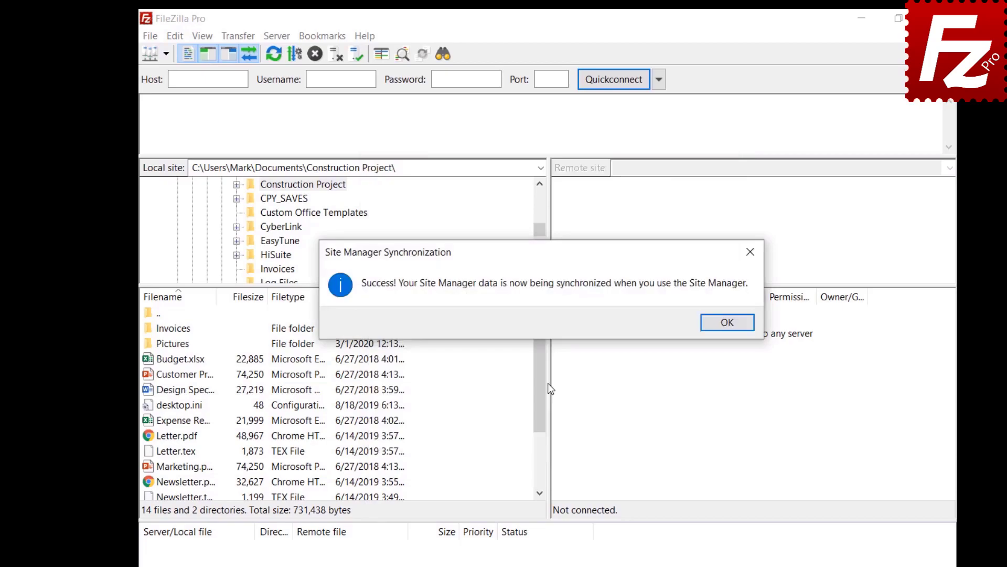
{"action": "key", "text": "Return"}
{"action": "left_click", "coordinate": [150, 36]}
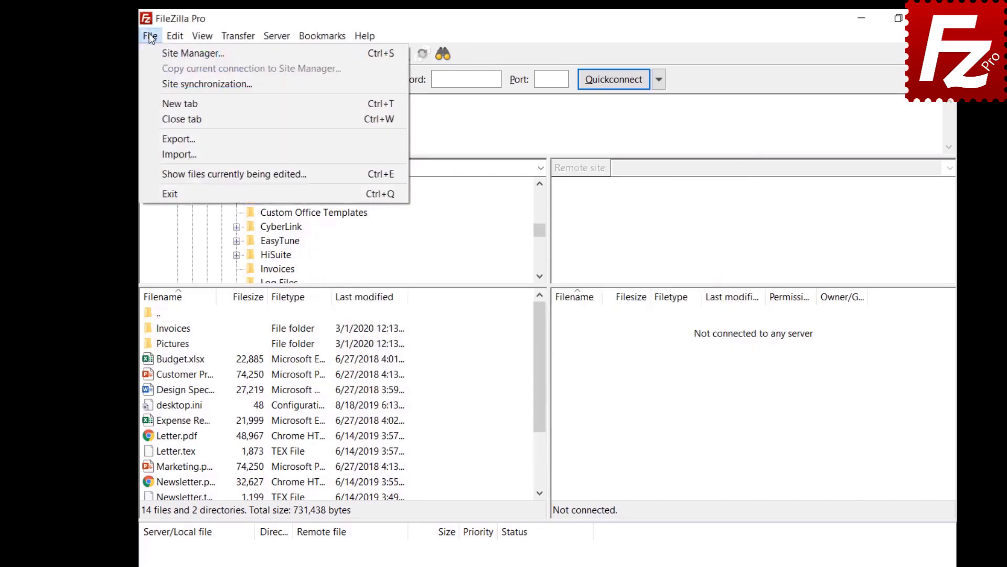
- Create a Site Manager entry named OneDrive using the Microsoft OneDrive protocol
{"action": "left_click", "coordinate": [192, 53]}
{"action": "left_click", "coordinate": [357, 415]}
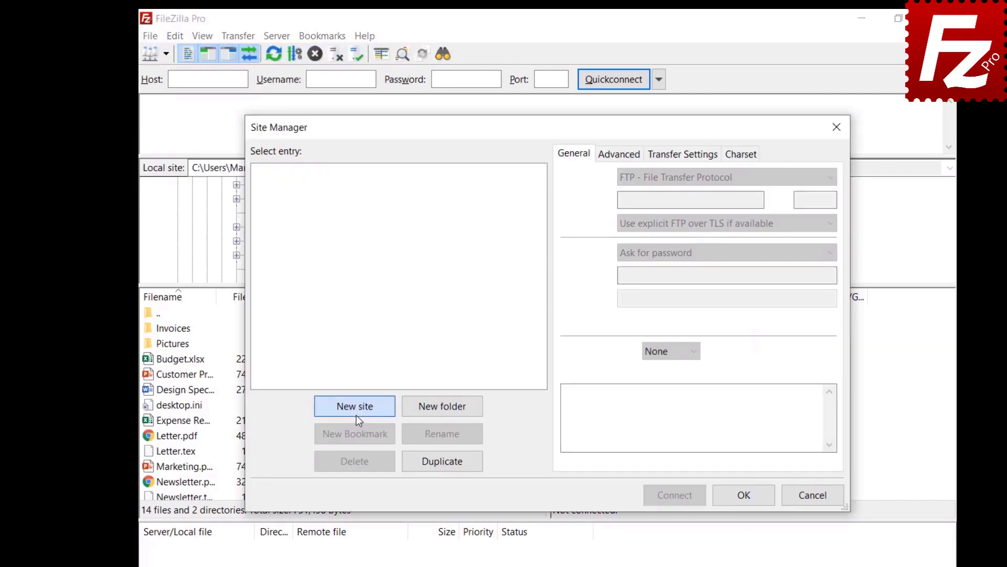
{"action": "type", "text": "OneDrive"}
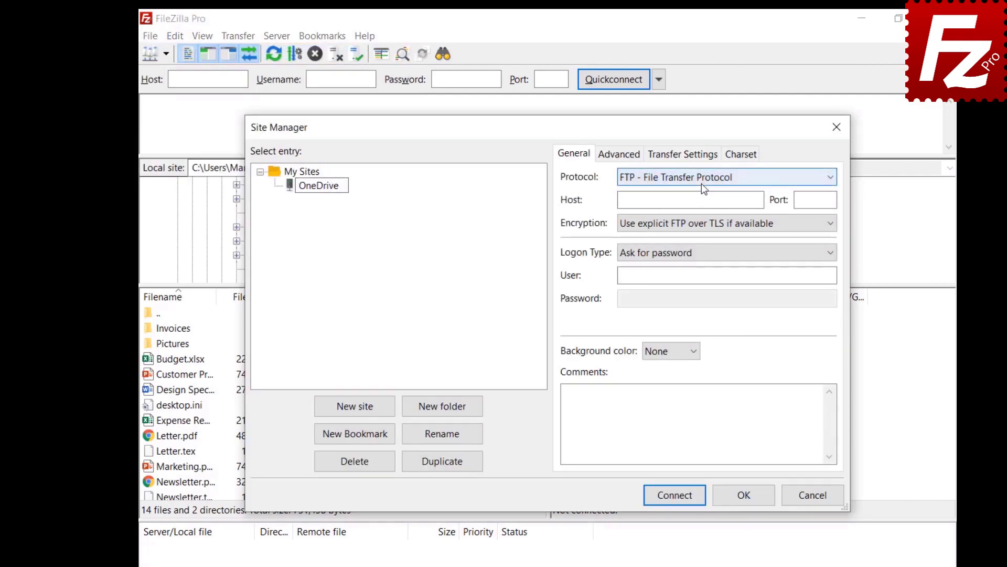
{"action": "left_click", "coordinate": [701, 183]}
{"action": "left_click", "coordinate": [691, 332]}
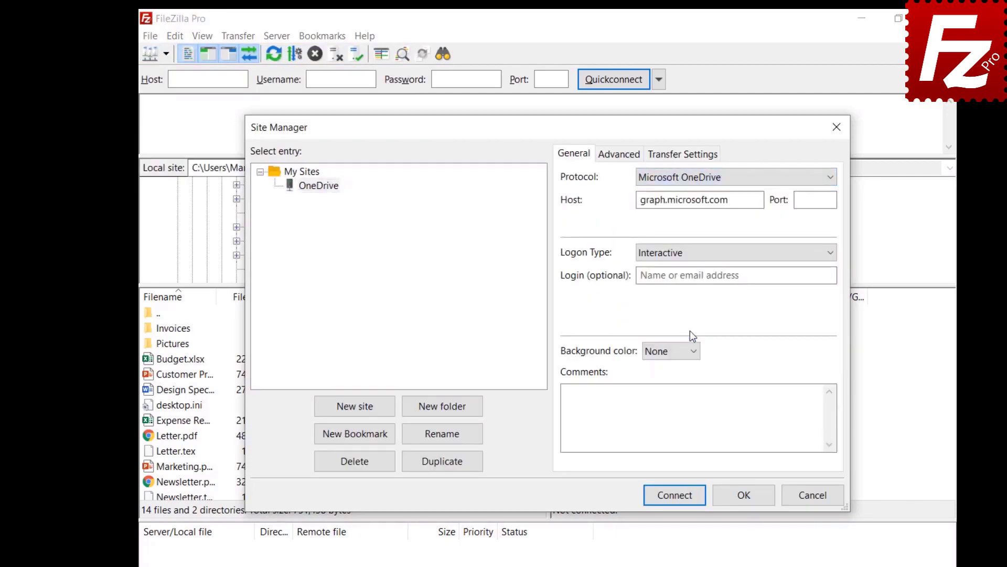
{"action": "left_click", "coordinate": [746, 502]}
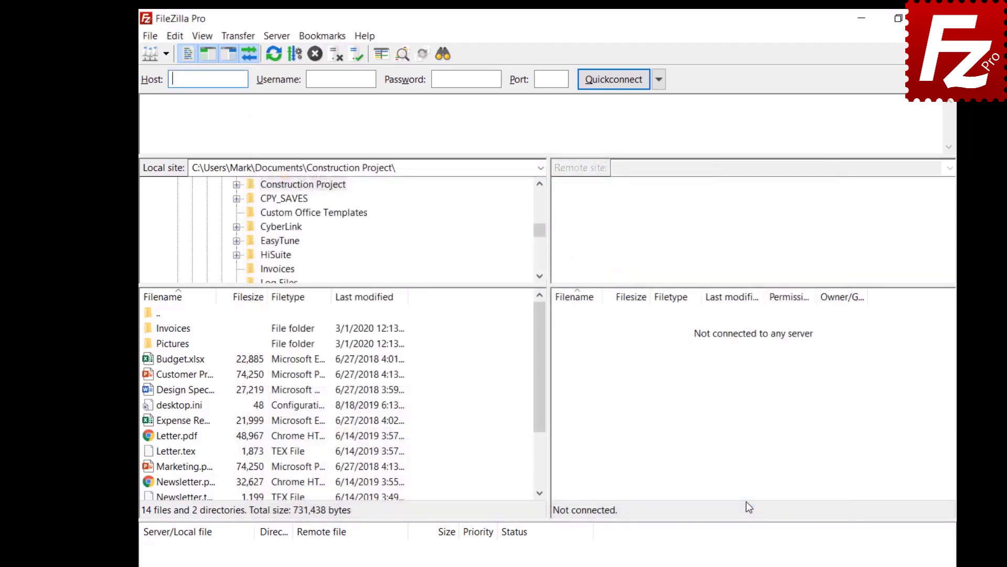
- Reopen Site Manager to check the OneDrive entry at graph.microsoft.com, then close it
{"action": "left_click", "coordinate": [145, 35]}
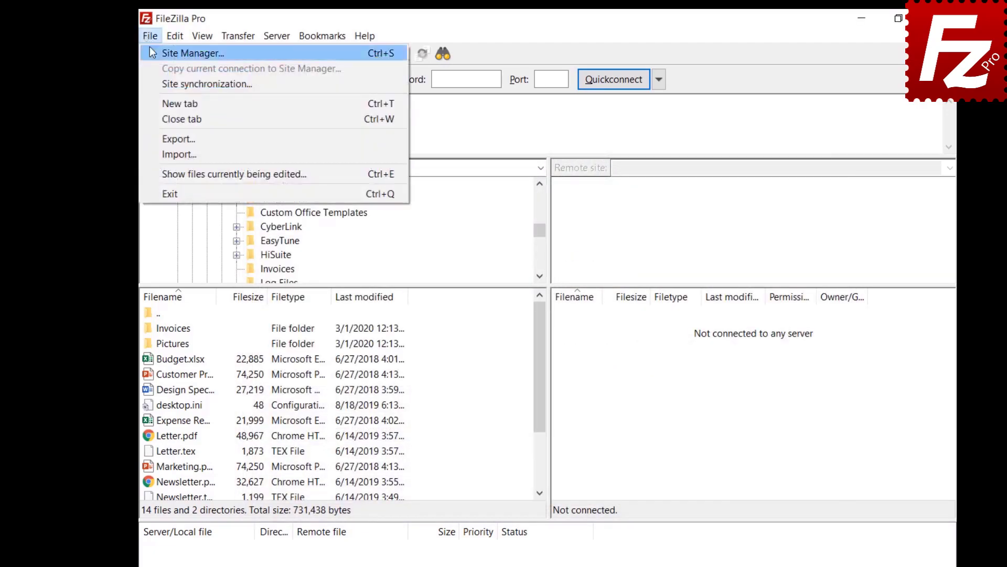
{"action": "left_click", "coordinate": [151, 52]}
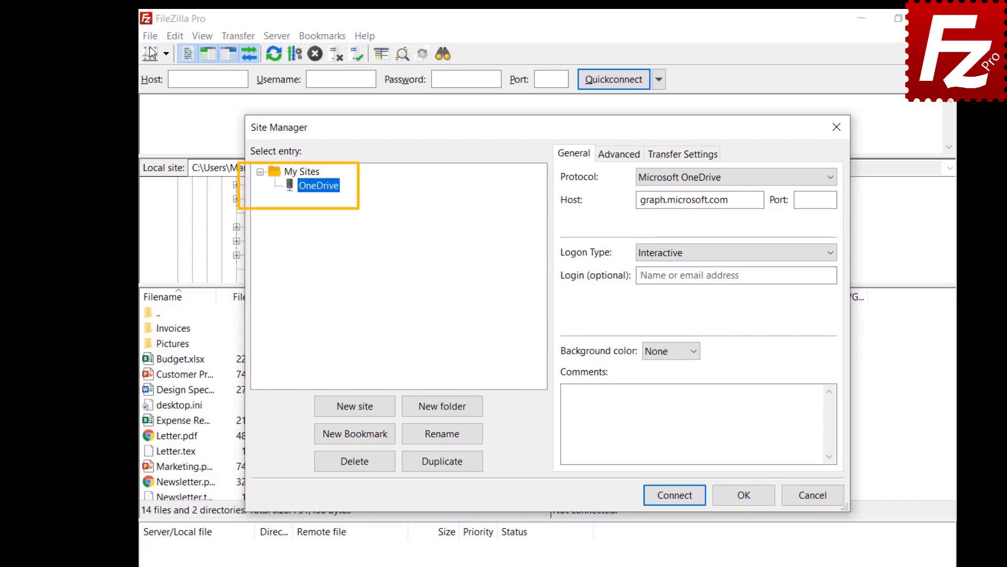
{"action": "key", "text": "Escape"}
{"action": "left_click", "coordinate": [150, 36]}
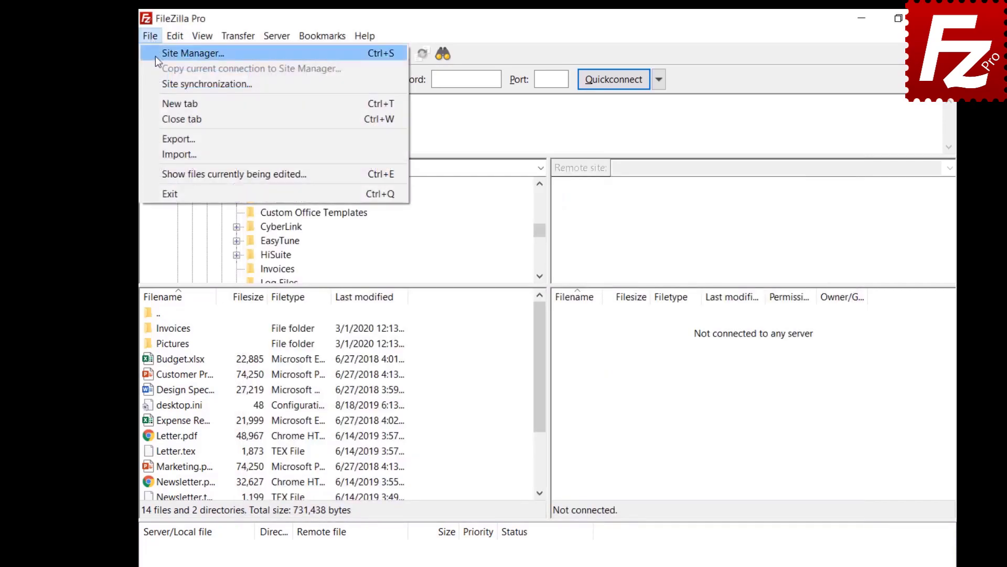
- Switch Site synchronization to 'Do not synchronize Site Manager data' and confirm removal
{"action": "left_click", "coordinate": [157, 84]}
{"action": "left_click", "coordinate": [427, 158]}
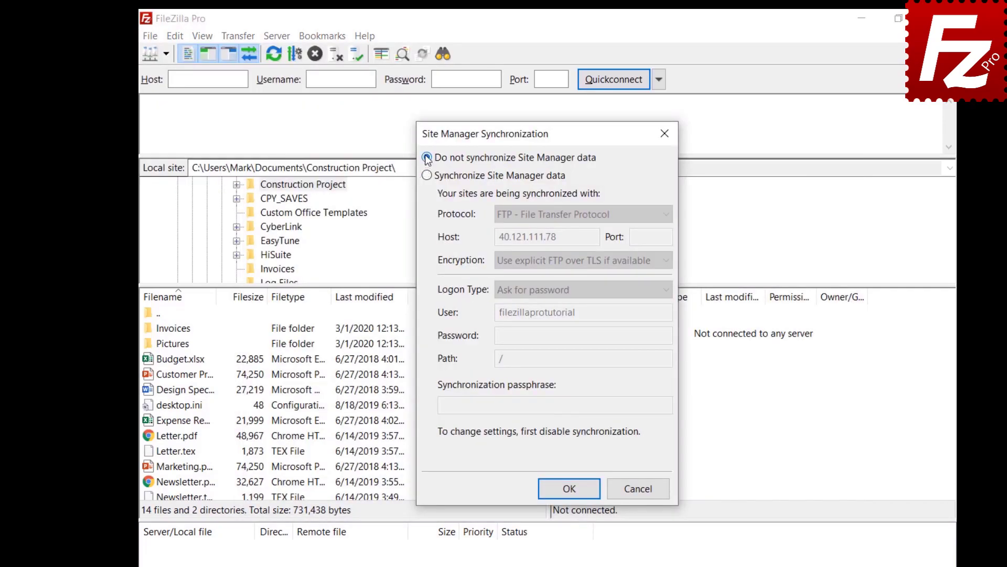
{"action": "left_click", "coordinate": [571, 490]}
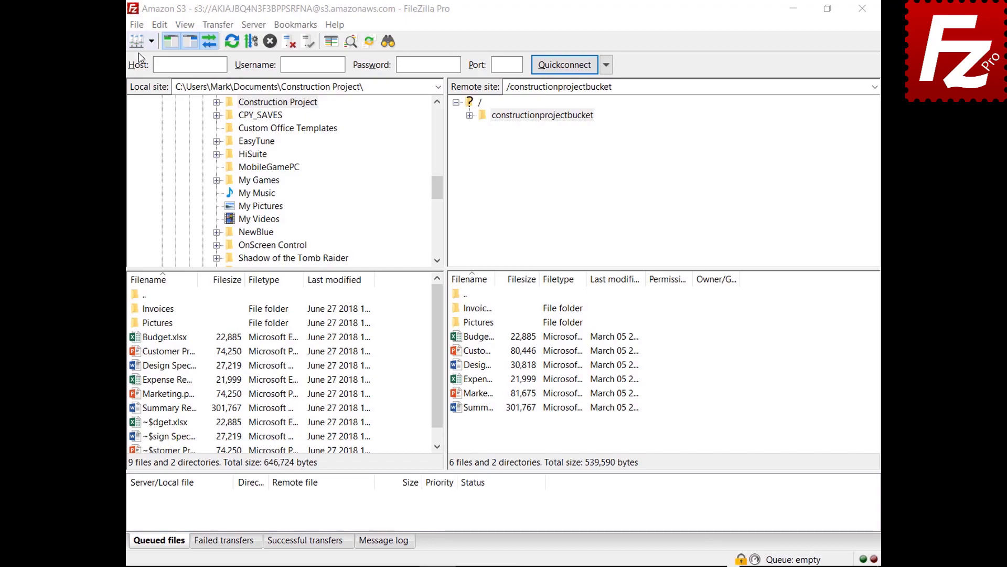
{"action": "left_click", "coordinate": [138, 26]}
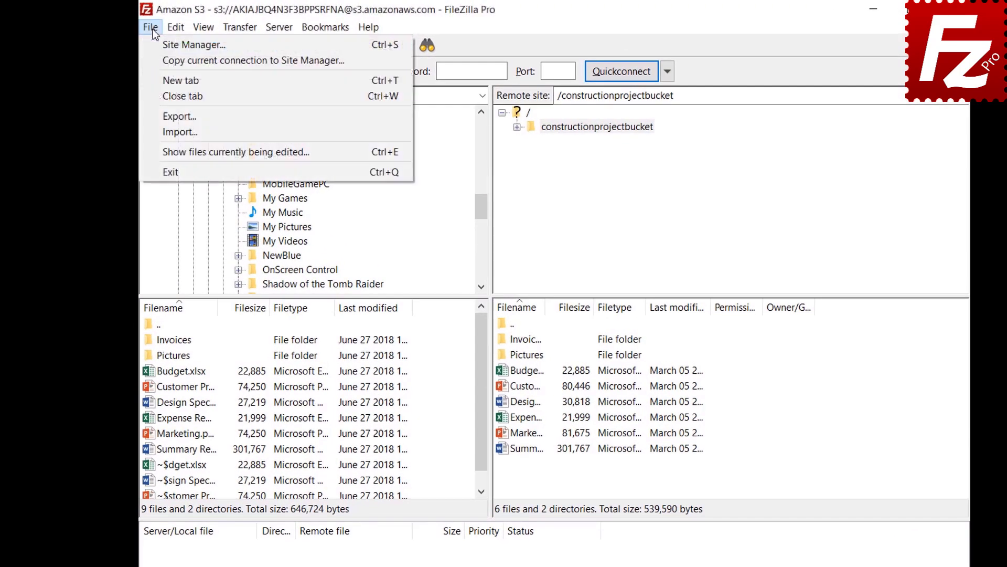
- Export Site Manager entries, settings, queue and filters to FileZilla.xml, then begin a settings import
{"action": "left_click", "coordinate": [161, 117]}
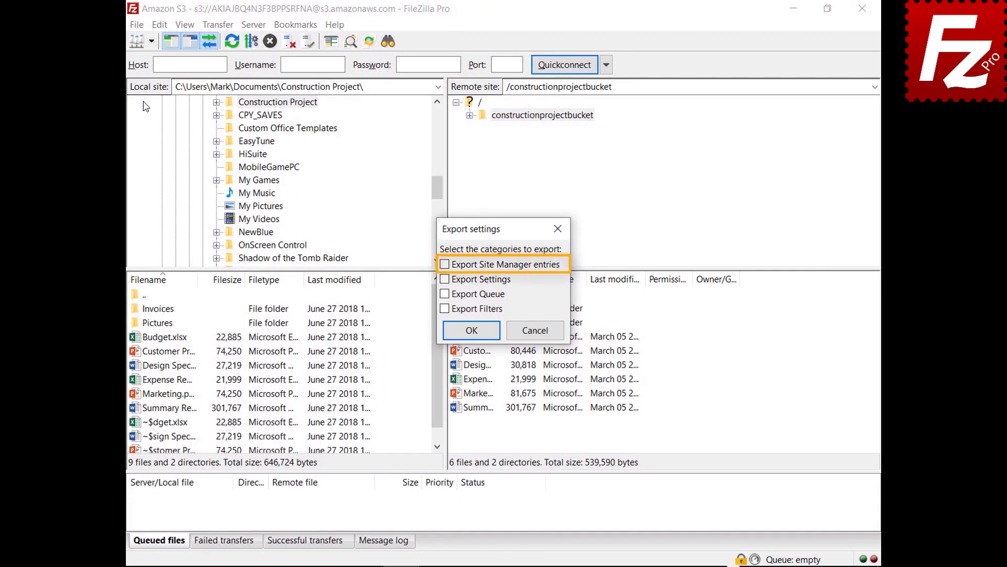
{"action": "left_click", "coordinate": [445, 265]}
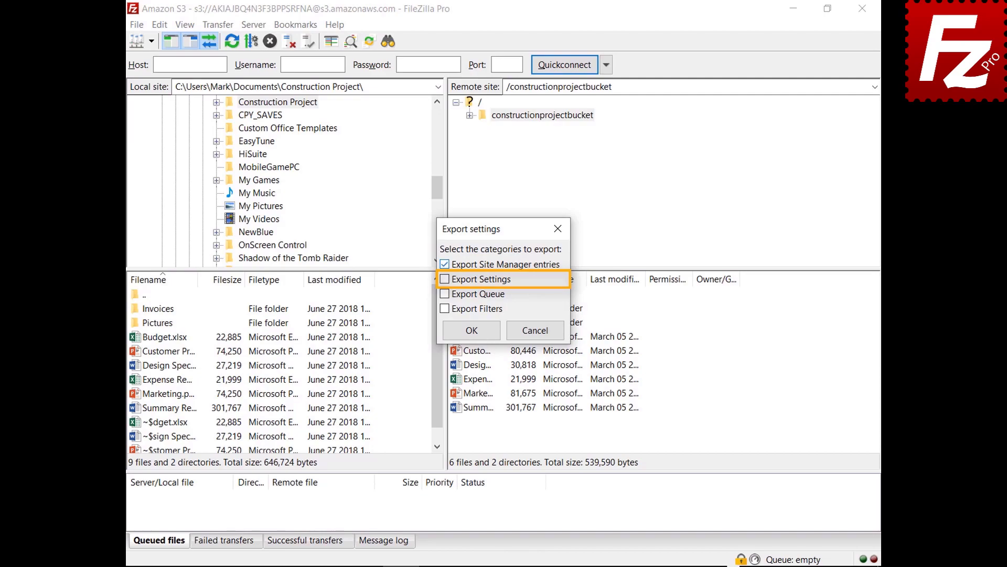
{"action": "left_click", "coordinate": [445, 280]}
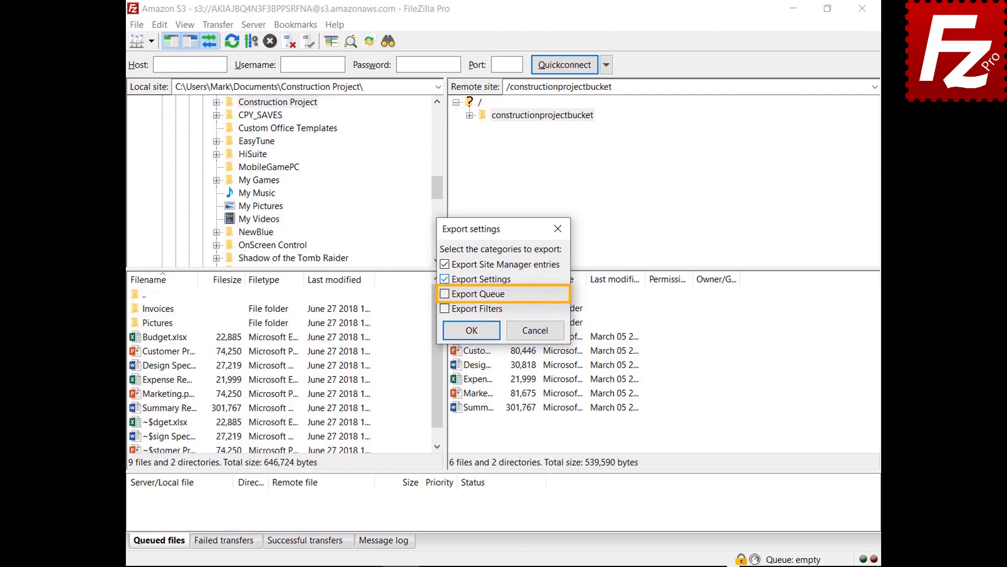
{"action": "left_click", "coordinate": [445, 293]}
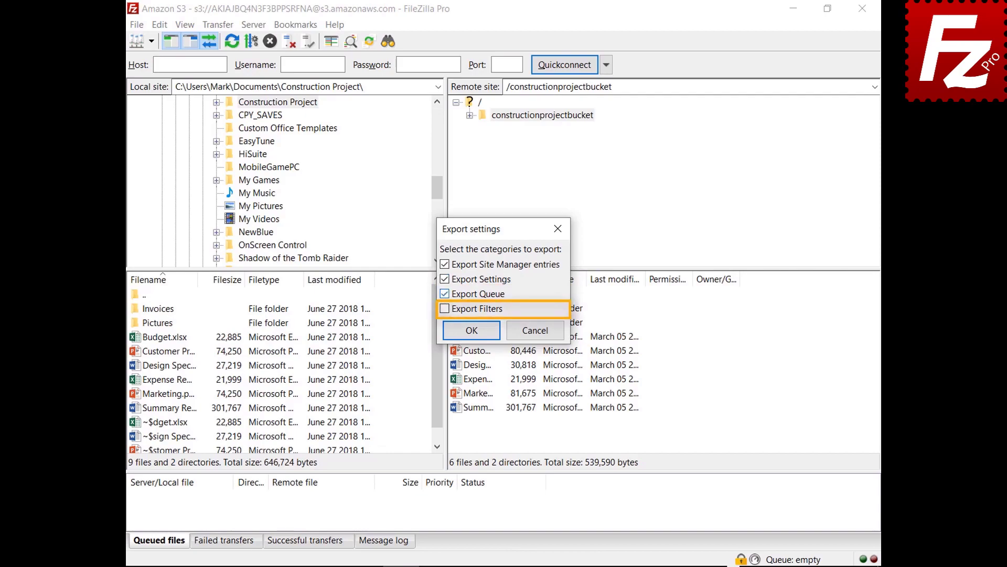
{"action": "left_click", "coordinate": [444, 309]}
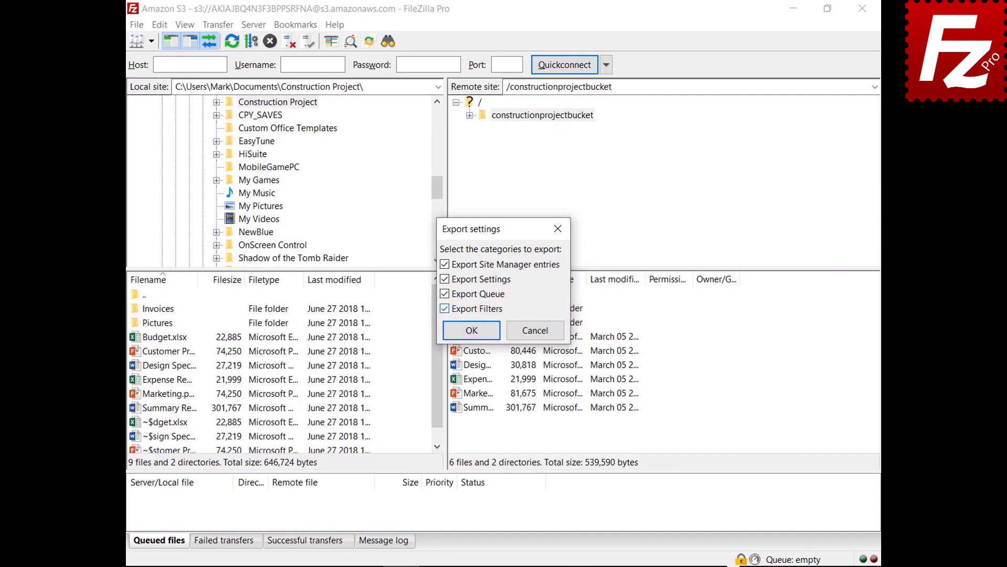
{"action": "left_click", "coordinate": [472, 335]}
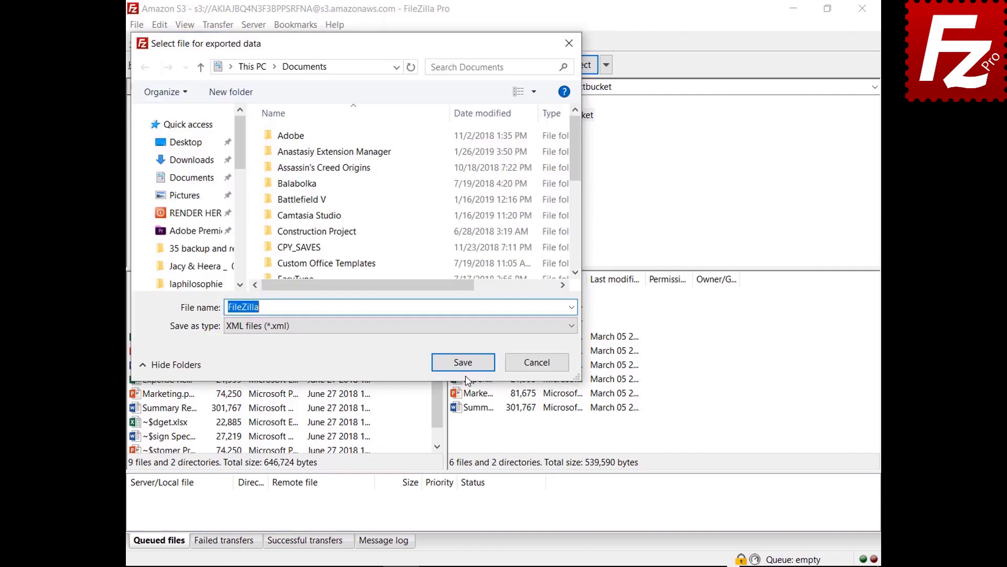
{"action": "left_click", "coordinate": [464, 365]}
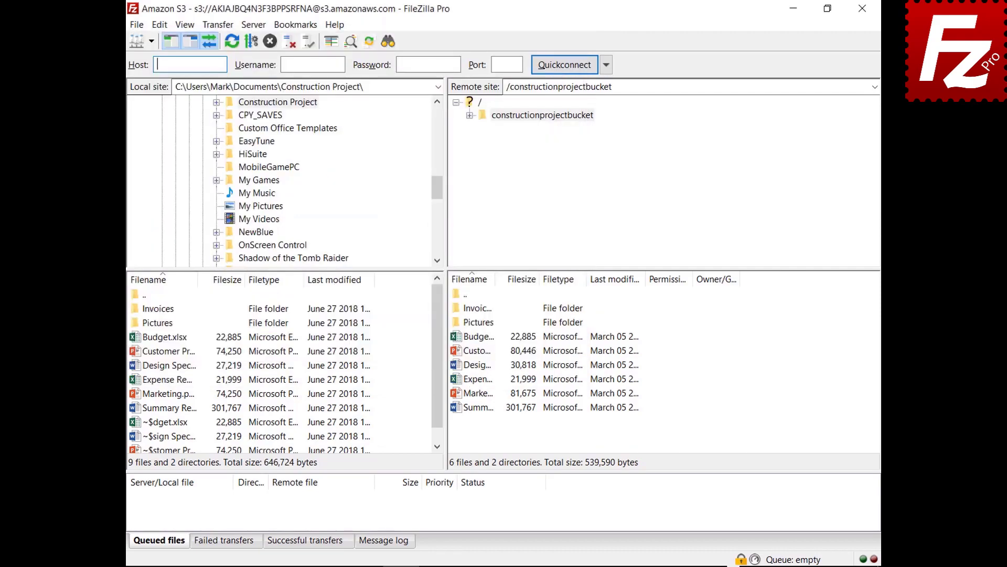
{"action": "left_click", "coordinate": [136, 25]}
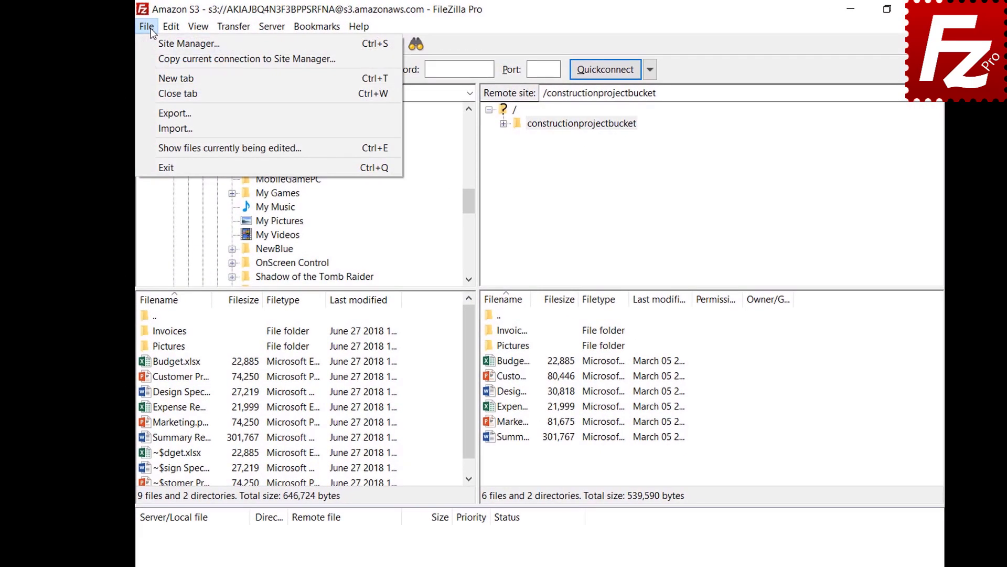
{"action": "left_click", "coordinate": [152, 129]}
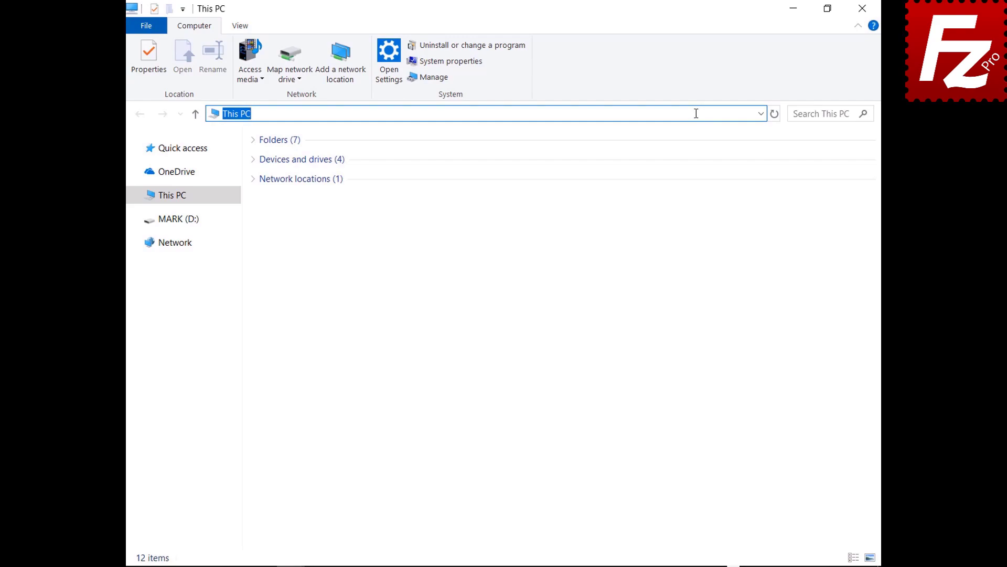
{"action": "type", "text": "%APPDATA%\\FileZilla"}
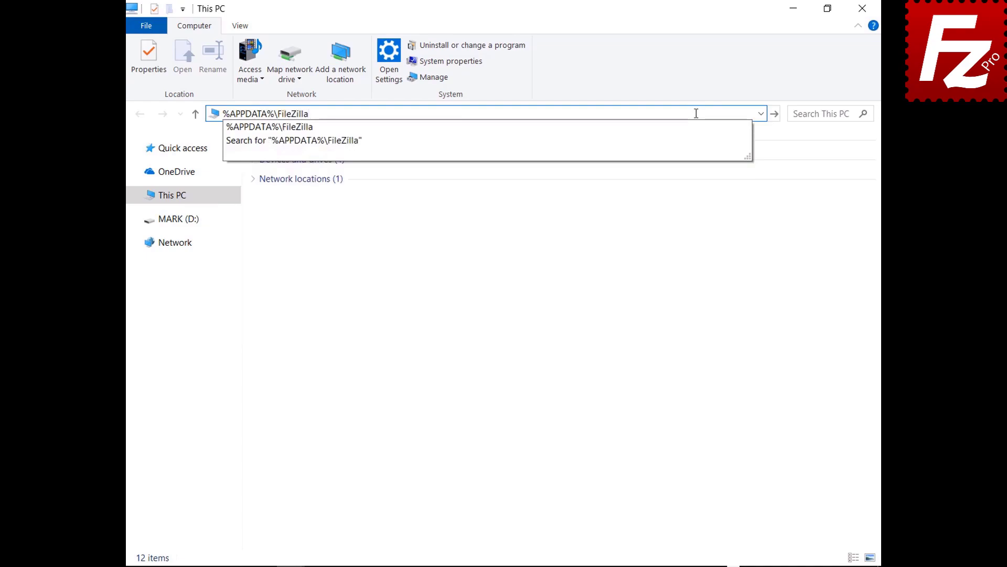
{"action": "key", "text": "Return"}
{"action": "left_click_drag", "start_coordinate": [296, 273], "coordinate": [298, 148]}
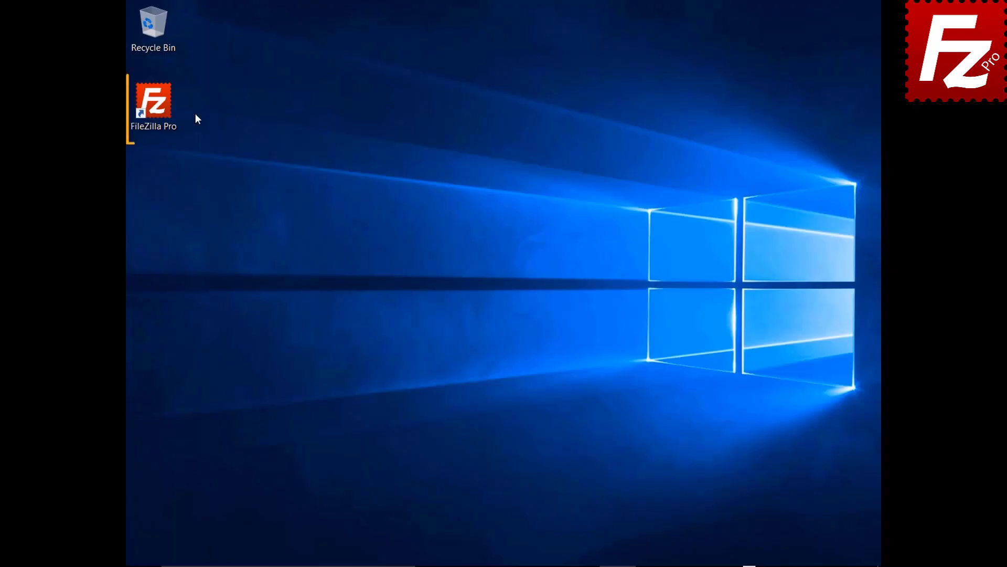
- Launch FileZilla Pro and connect to the saved Amazon S3 site in a new tab
{"action": "double_click", "coordinate": [159, 109]}
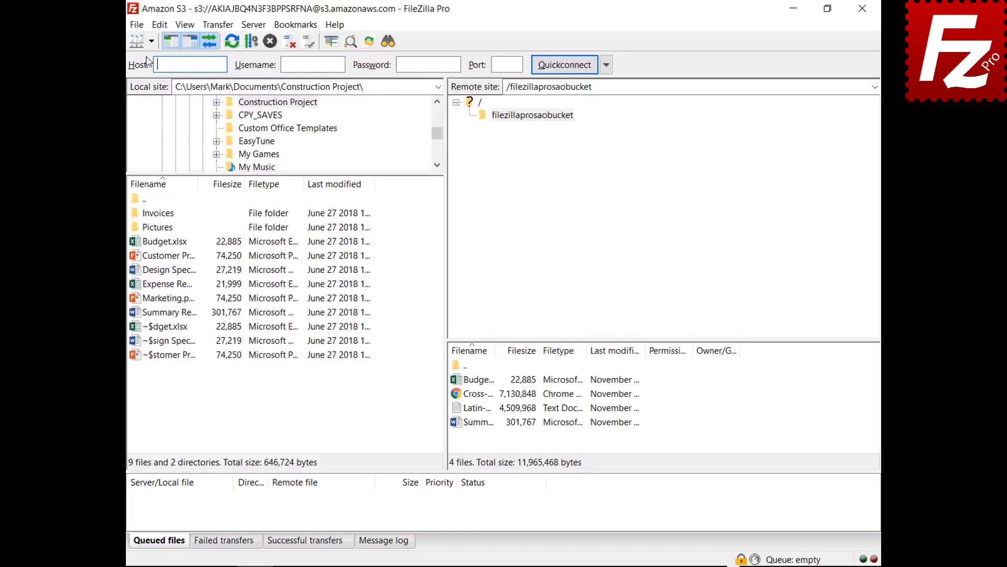
{"action": "left_click", "coordinate": [150, 41]}
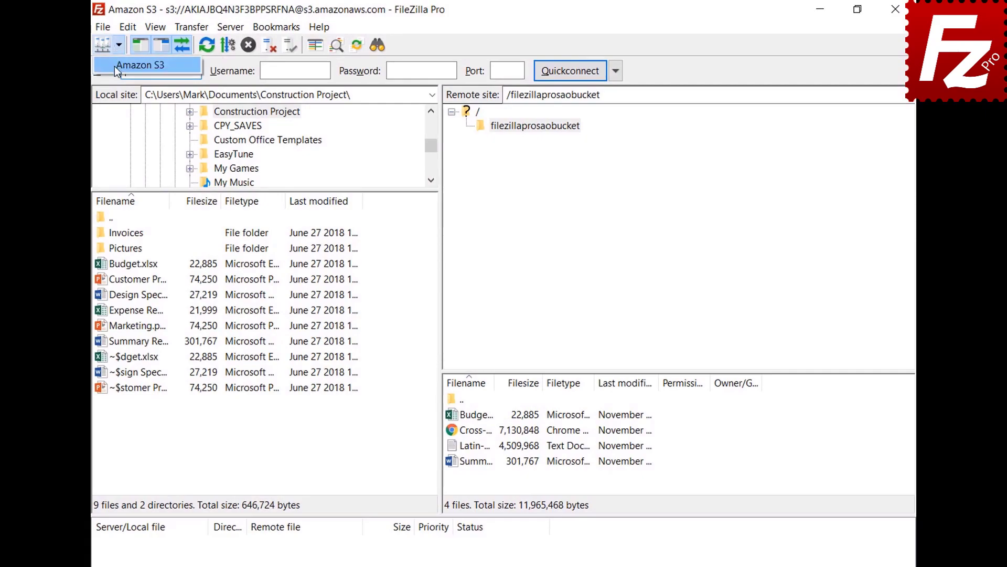
{"action": "left_click", "coordinate": [114, 66]}
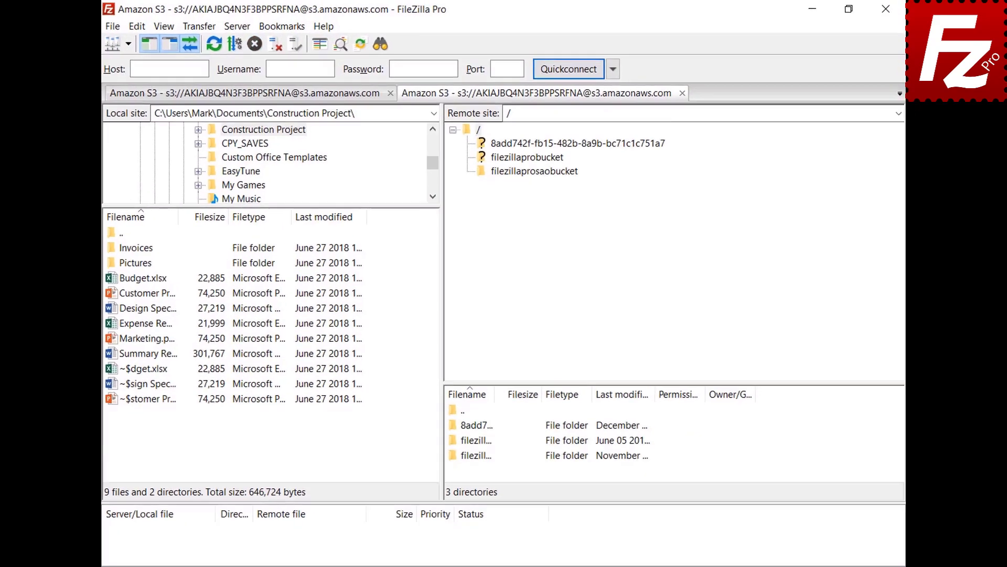
- Turn on Show detailed log in the message log and list filezillaprosaobucket
{"action": "left_click", "coordinate": [388, 543]}
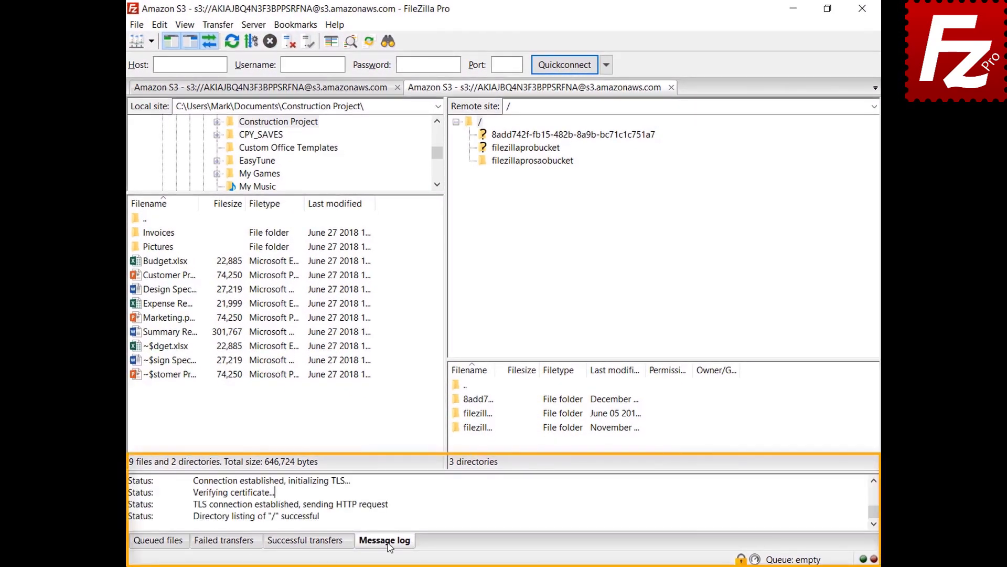
{"action": "right_click", "coordinate": [432, 499]}
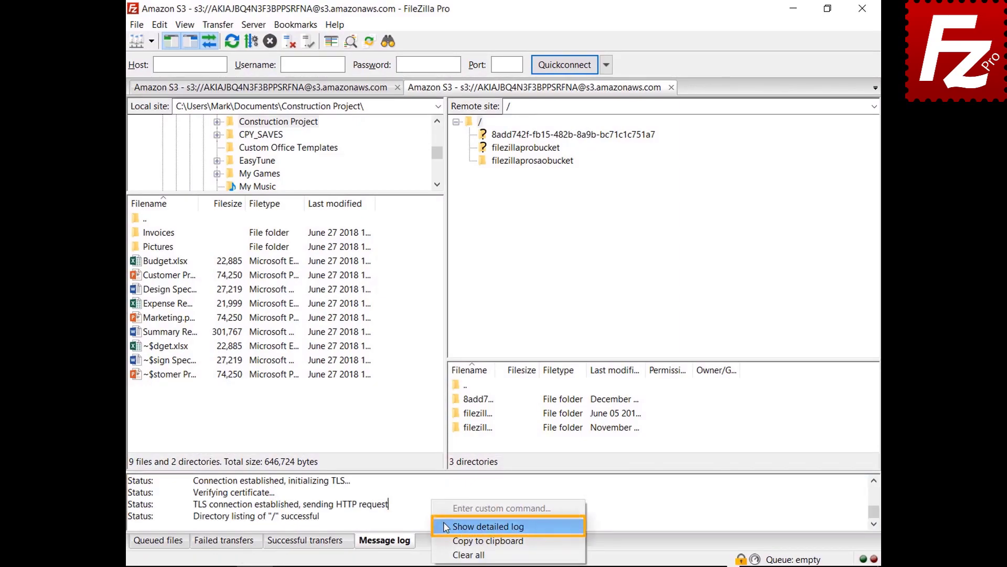
{"action": "left_click", "coordinate": [446, 526]}
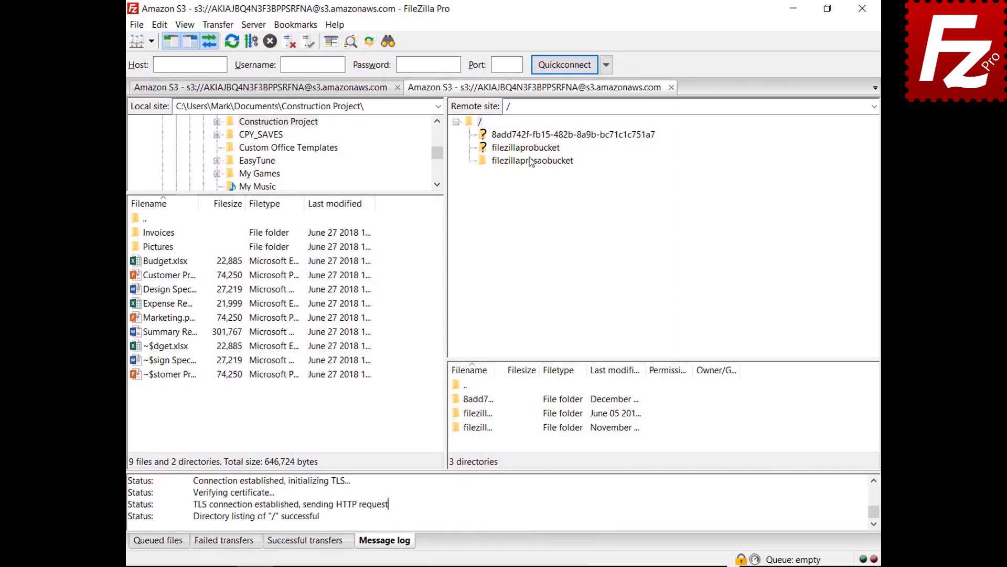
{"action": "left_click", "coordinate": [532, 161]}
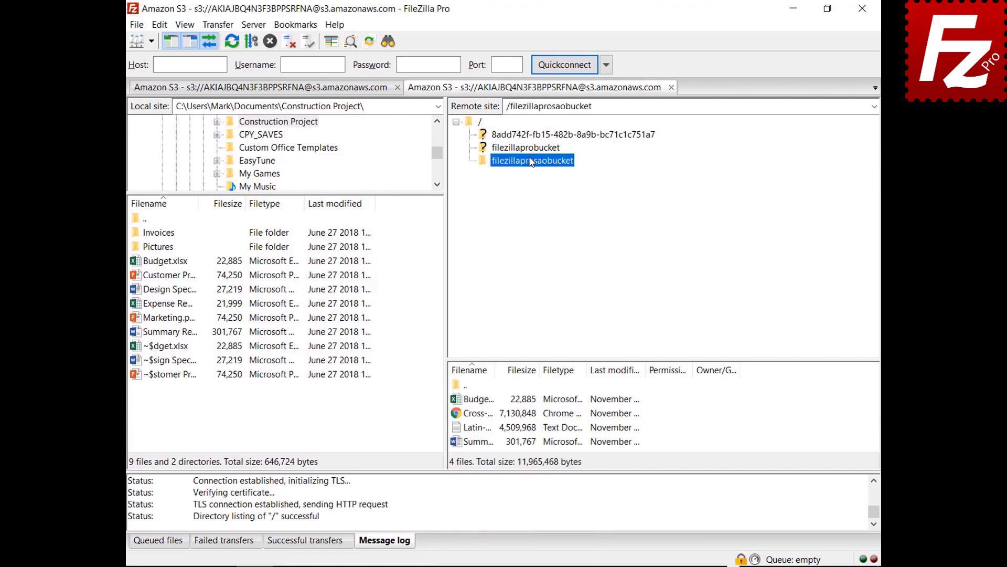
- Copy the message log to the clipboard
{"action": "right_click", "coordinate": [488, 505]}
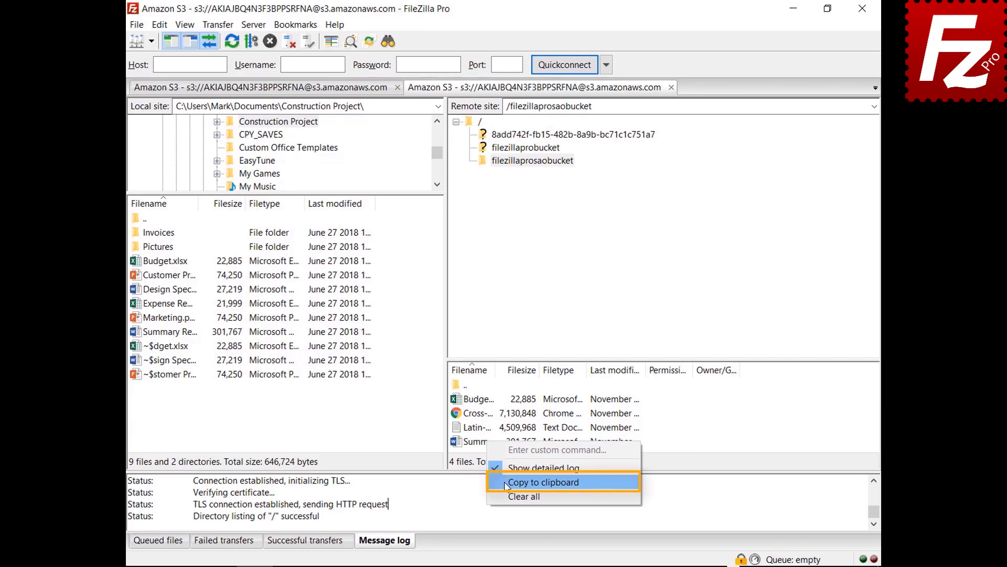
{"action": "left_click", "coordinate": [544, 482]}
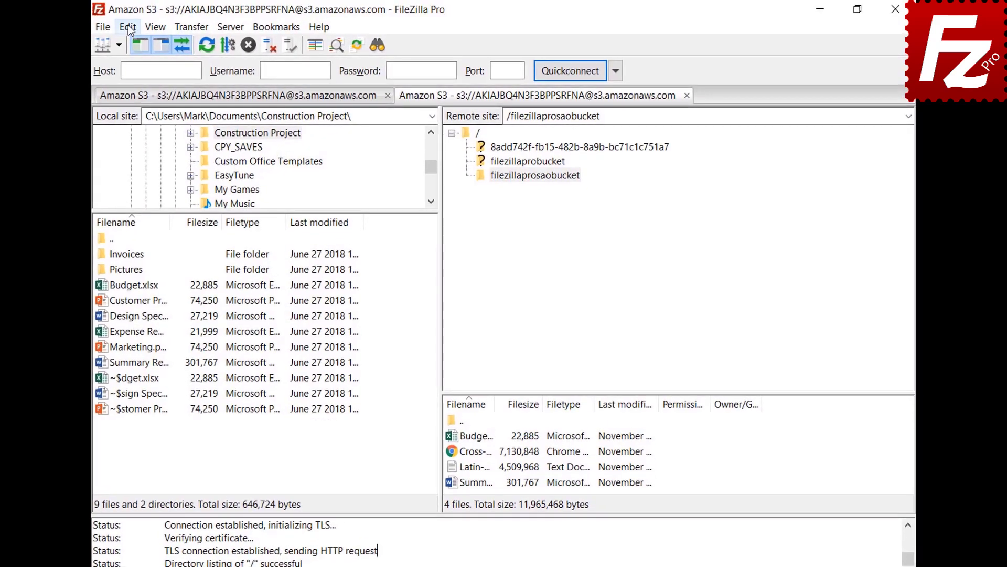
{"action": "left_click", "coordinate": [159, 25]}
- In Logging settings, enable timestamps and logging to filezilla.log in Documents, then view Debug
{"action": "left_click", "coordinate": [134, 78]}
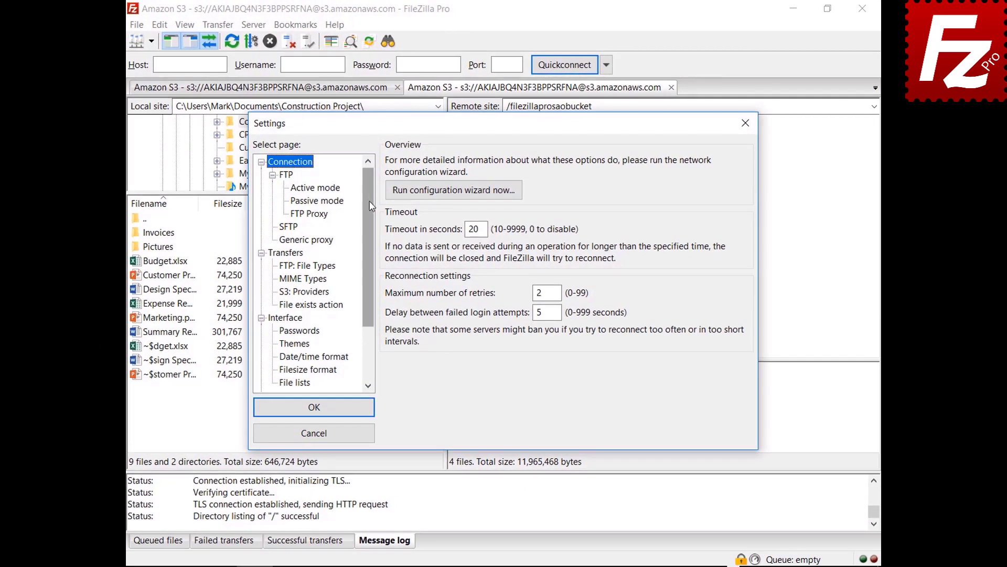
{"action": "left_click_drag", "start_coordinate": [371, 206], "coordinate": [365, 264]}
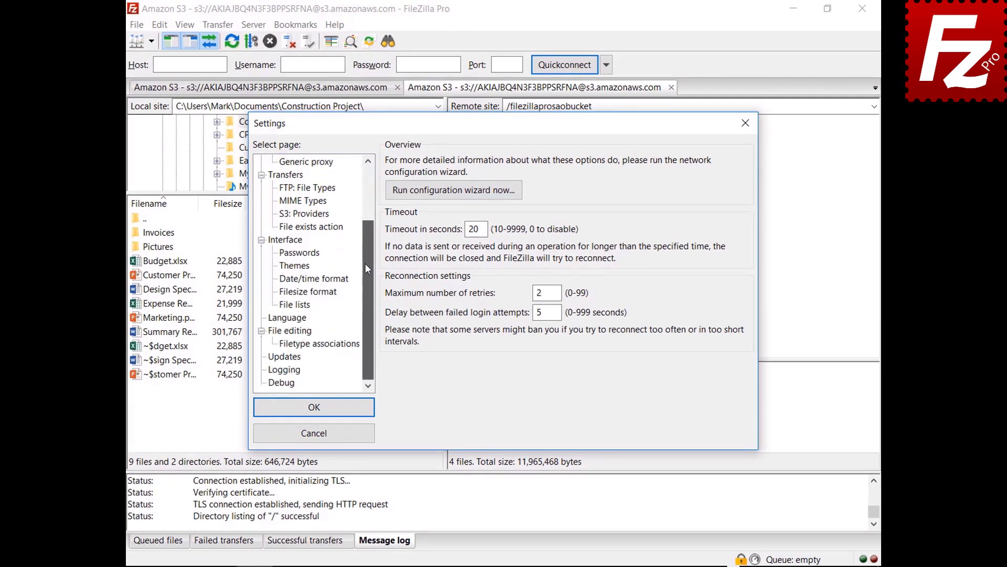
{"action": "left_click", "coordinate": [286, 370]}
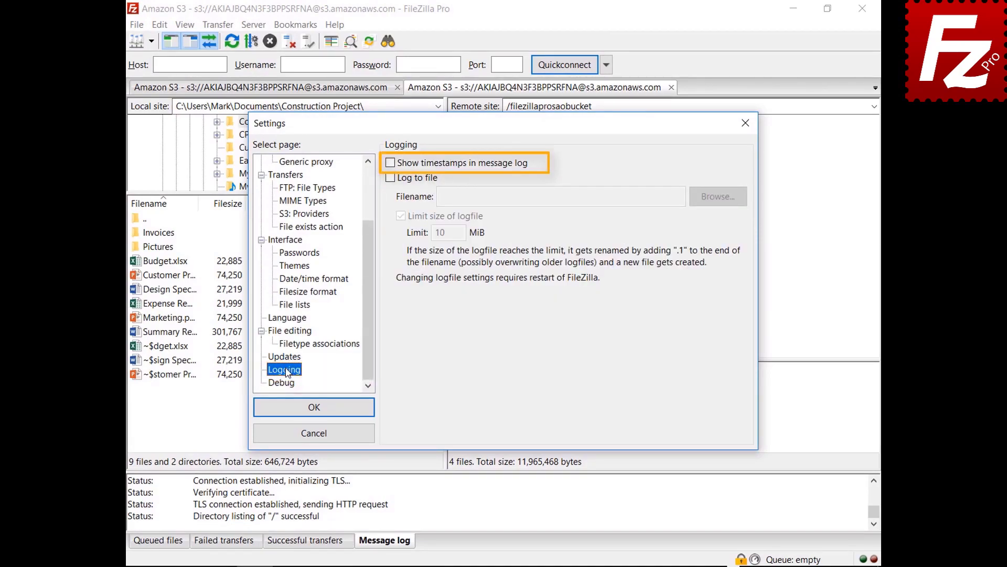
{"action": "left_click", "coordinate": [390, 163]}
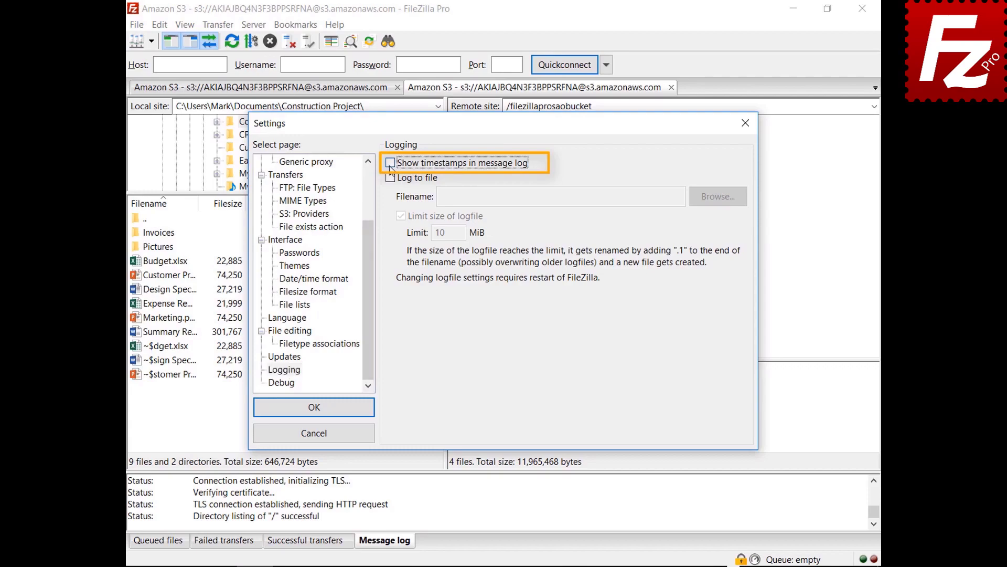
{"action": "left_click", "coordinate": [390, 177]}
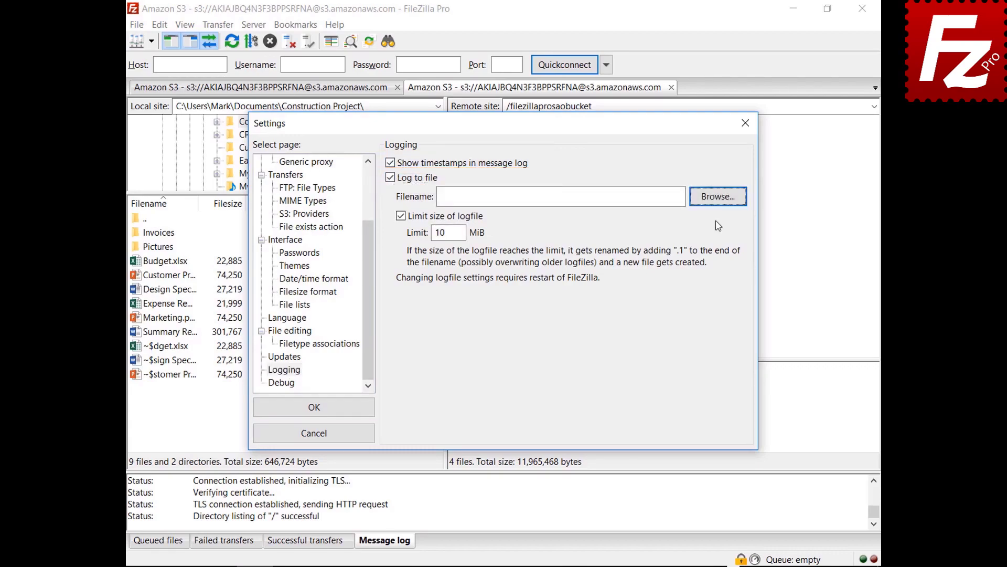
{"action": "left_click", "coordinate": [716, 207]}
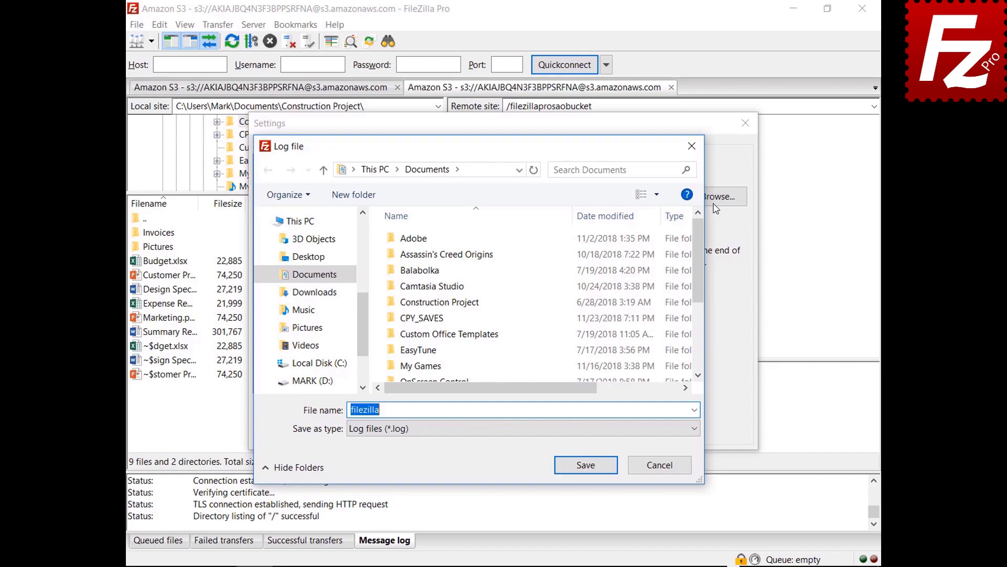
{"action": "left_click", "coordinate": [586, 465]}
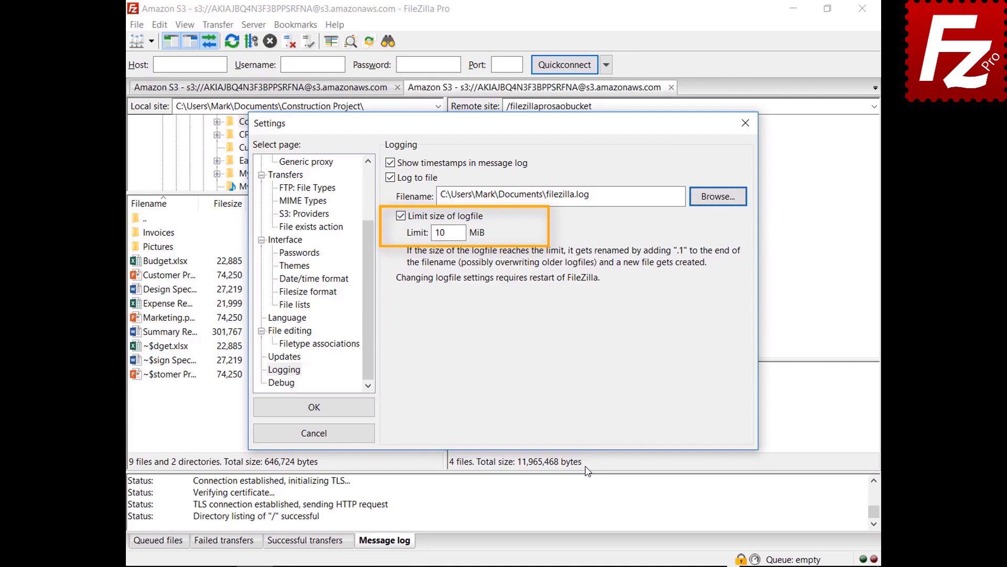
{"action": "left_click", "coordinate": [288, 384]}
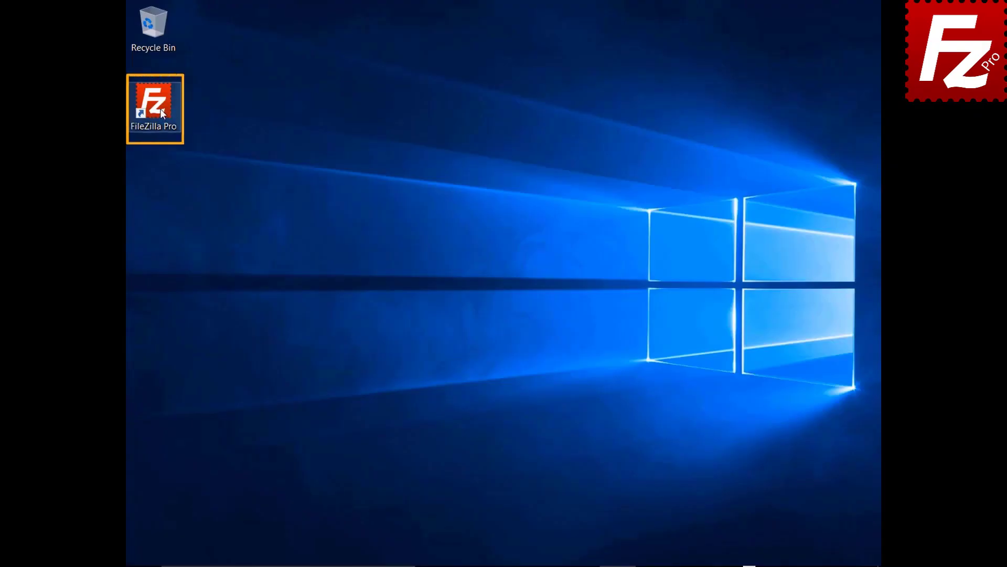
- Relaunch FileZilla Pro and add a new Site Manager entry named Amazon EC2
{"action": "double_click", "coordinate": [161, 112]}
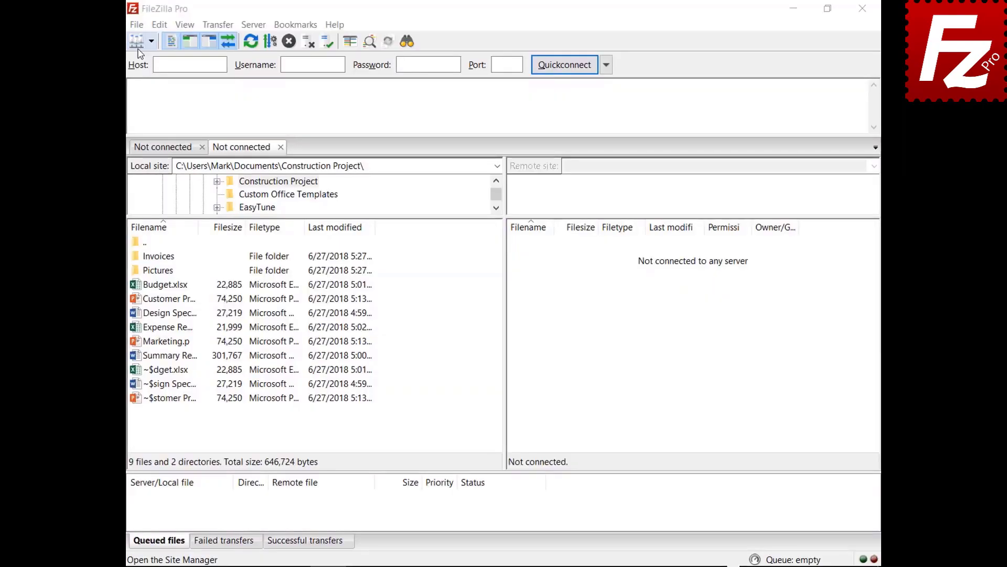
{"action": "left_click", "coordinate": [99, 27]}
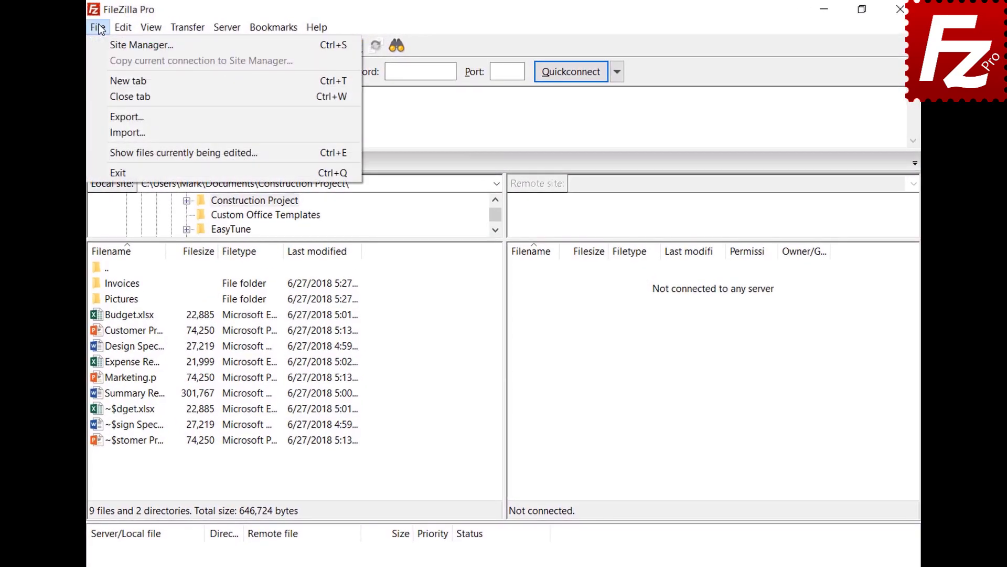
{"action": "left_click", "coordinate": [106, 46]}
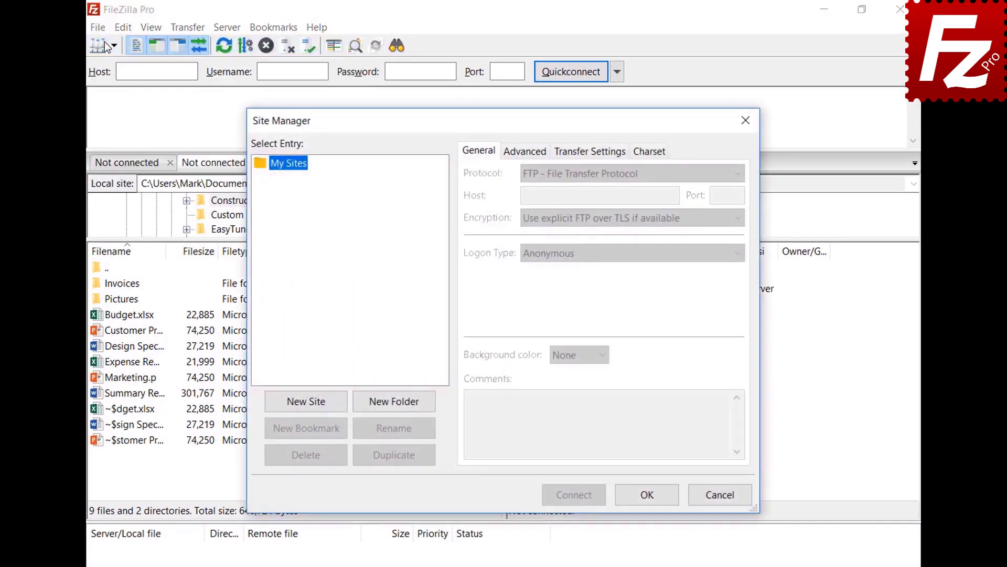
{"action": "left_click", "coordinate": [310, 407]}
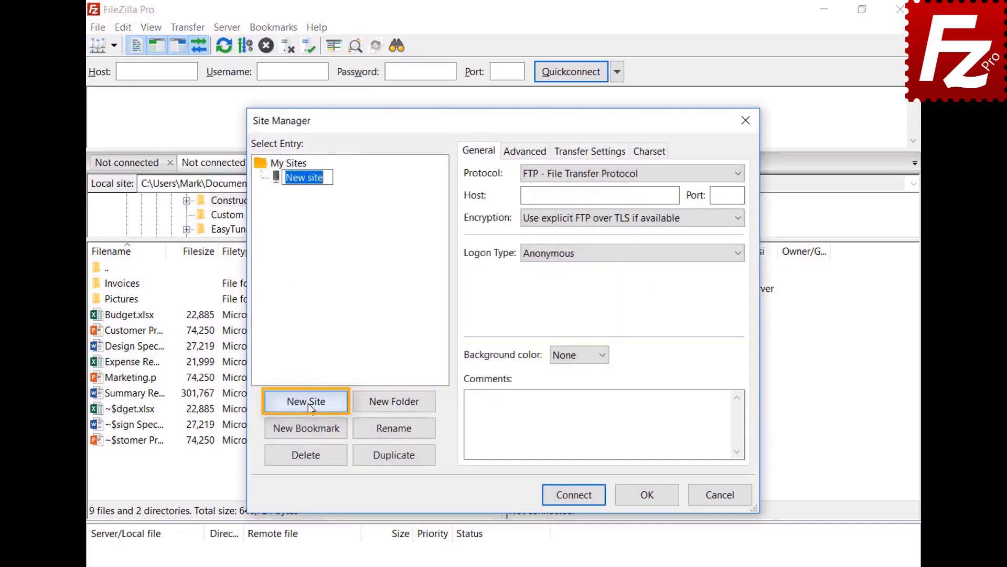
{"action": "type", "text": "Amazon EC2"}
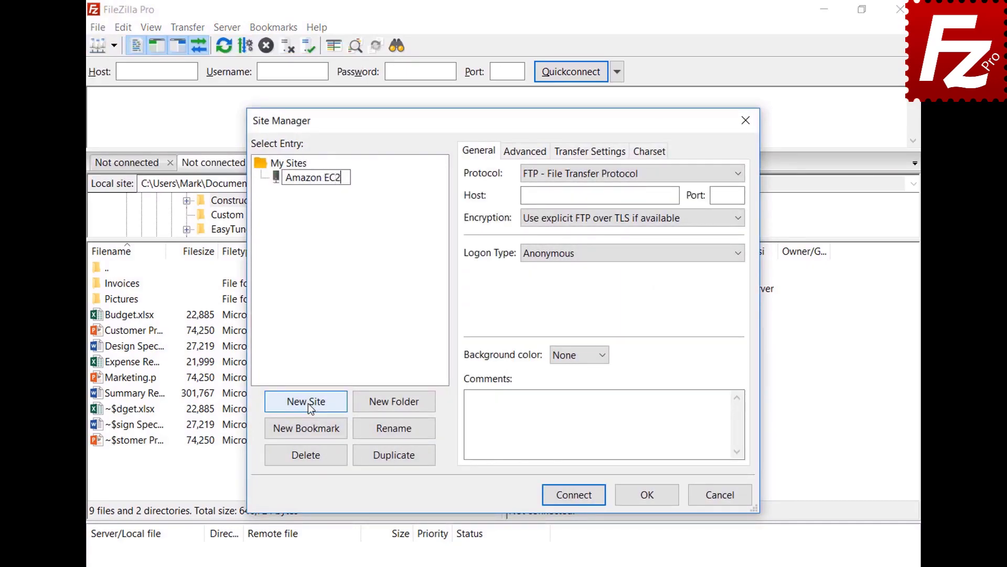
{"action": "key", "text": "Return"}
- Set the Amazon EC2 site's protocol to SFTP and paste in its EC2 host address
{"action": "left_click", "coordinate": [738, 173]}
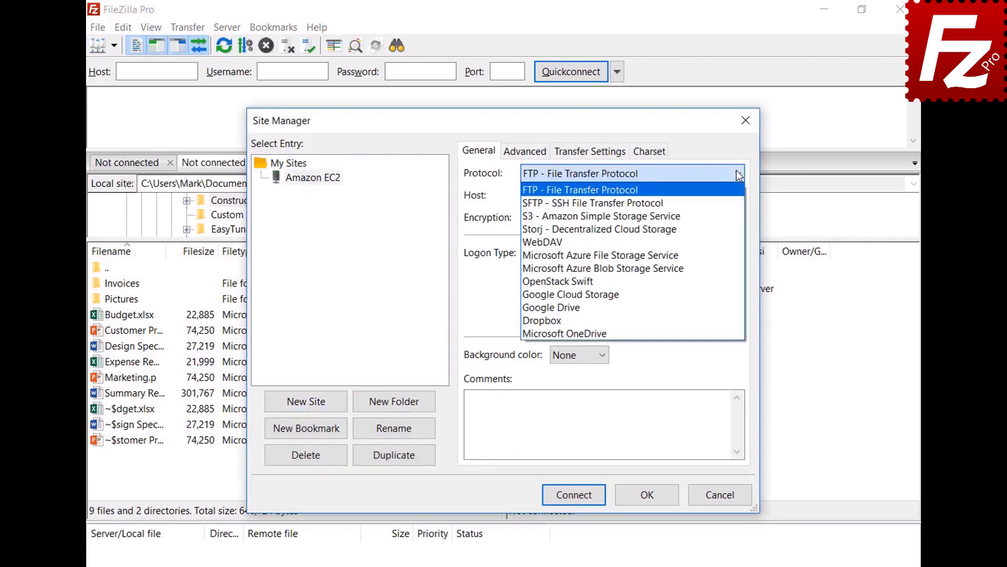
{"action": "left_click", "coordinate": [739, 203]}
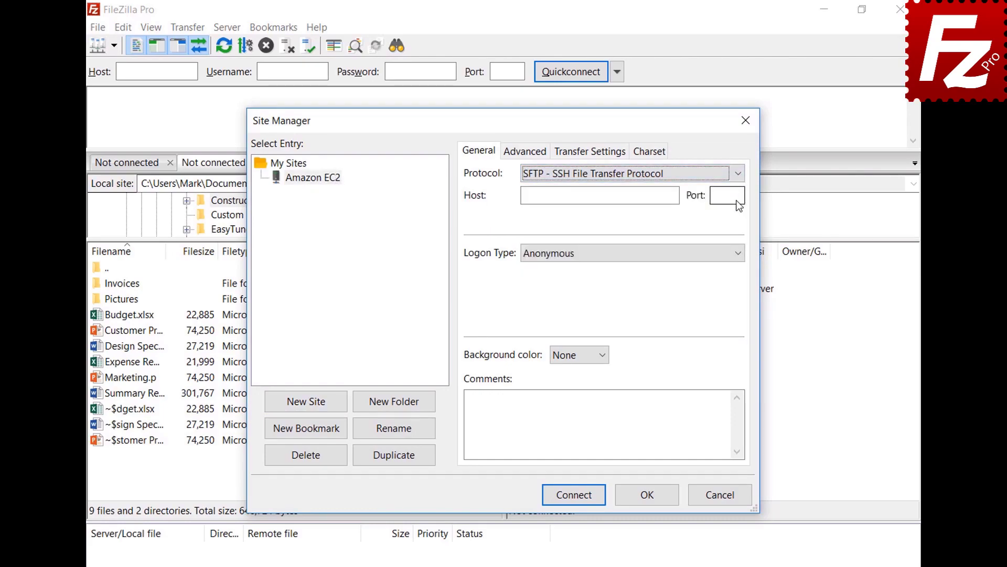
{"action": "left_click", "coordinate": [631, 195]}
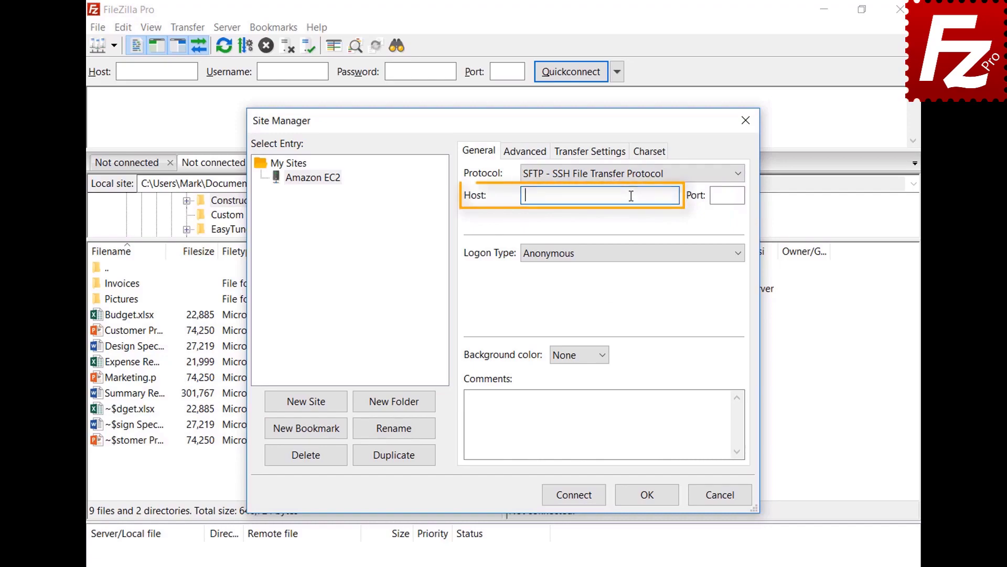
{"action": "key", "text": "ctrl+v"}
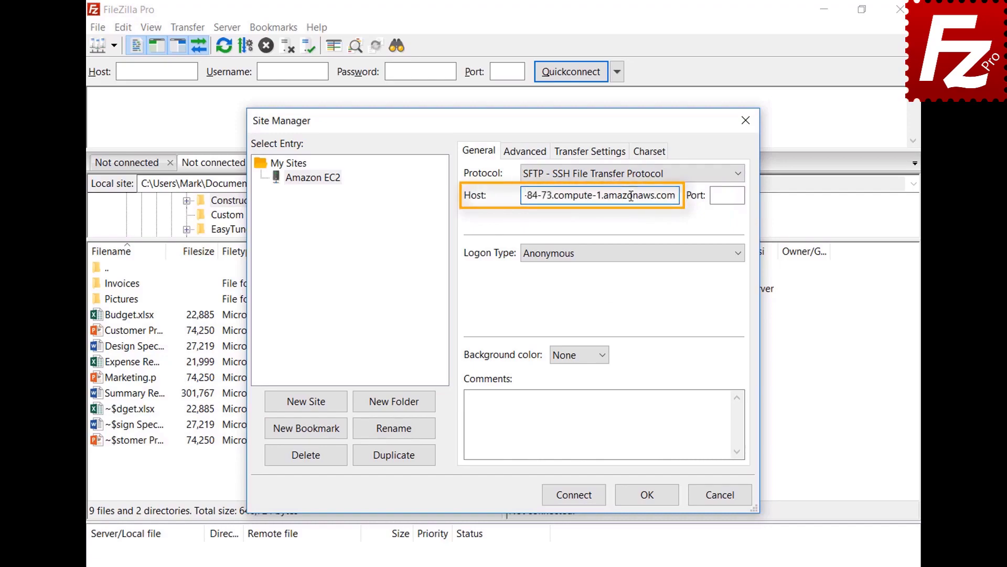
- Use Key file logon with user ubuntu and key file AWSKeyPair.pem
{"action": "left_click", "coordinate": [645, 257]}
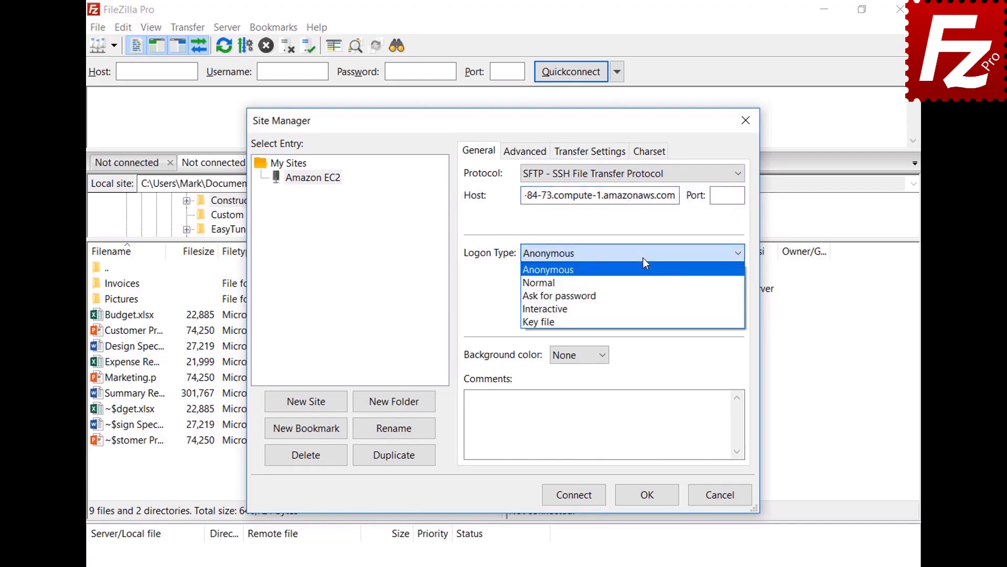
{"action": "left_click", "coordinate": [641, 319]}
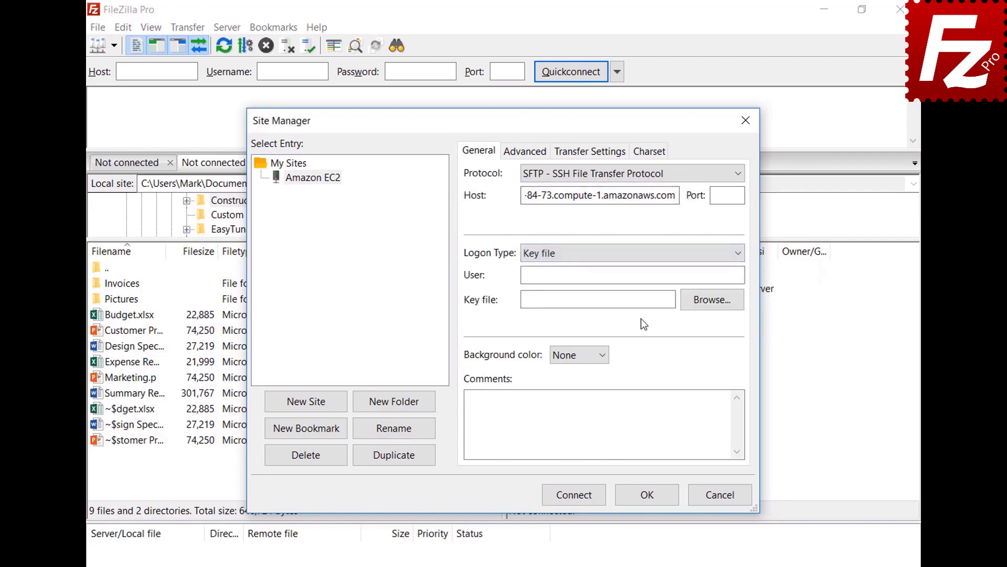
{"action": "left_click", "coordinate": [648, 277]}
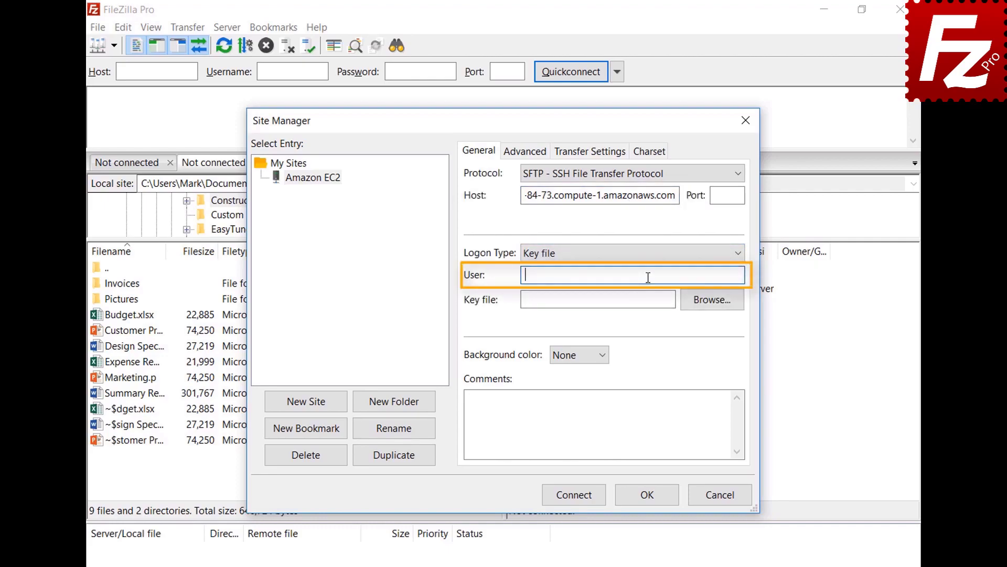
{"action": "type", "text": "ubuntu"}
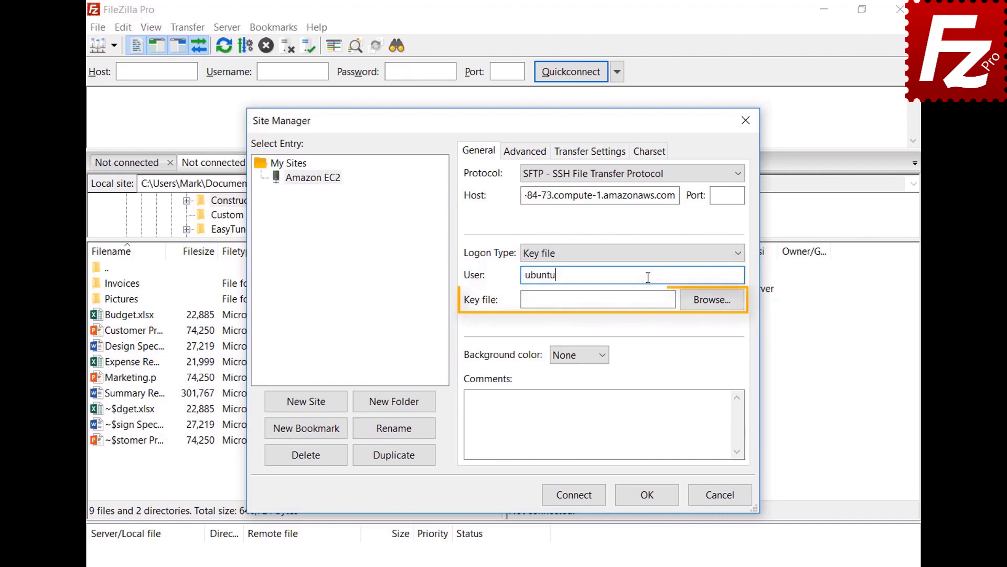
{"action": "left_click", "coordinate": [712, 299]}
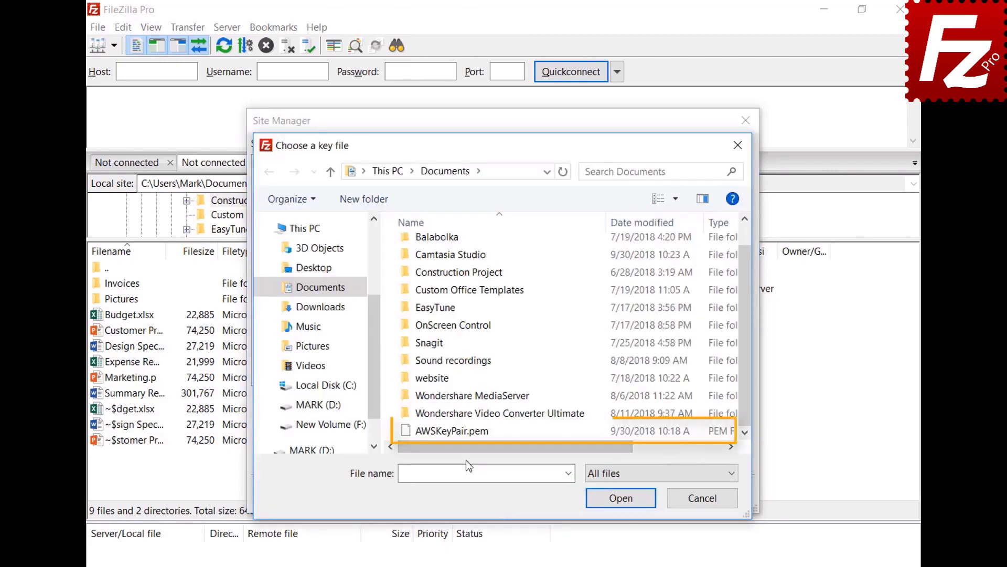
{"action": "double_click", "coordinate": [467, 432]}
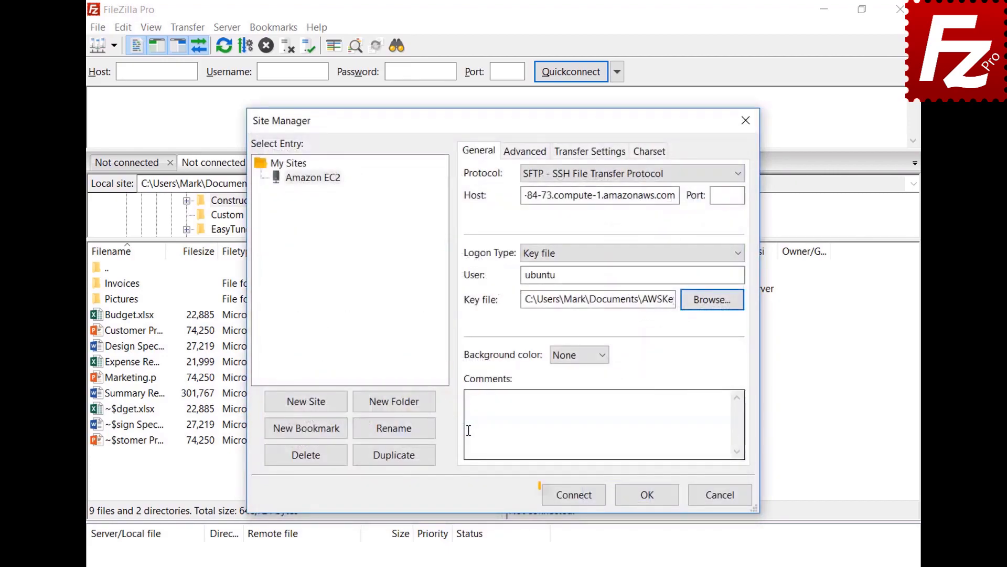
- Connect to the Amazon EC2 site and accept its unknown host key, always trusting it
{"action": "left_click", "coordinate": [577, 501]}
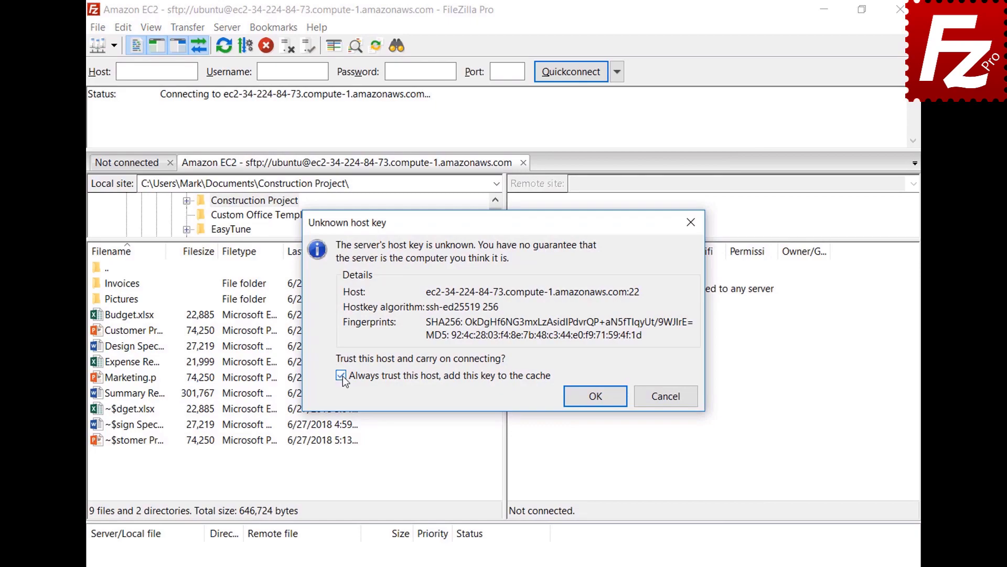
{"action": "left_click", "coordinate": [596, 396]}
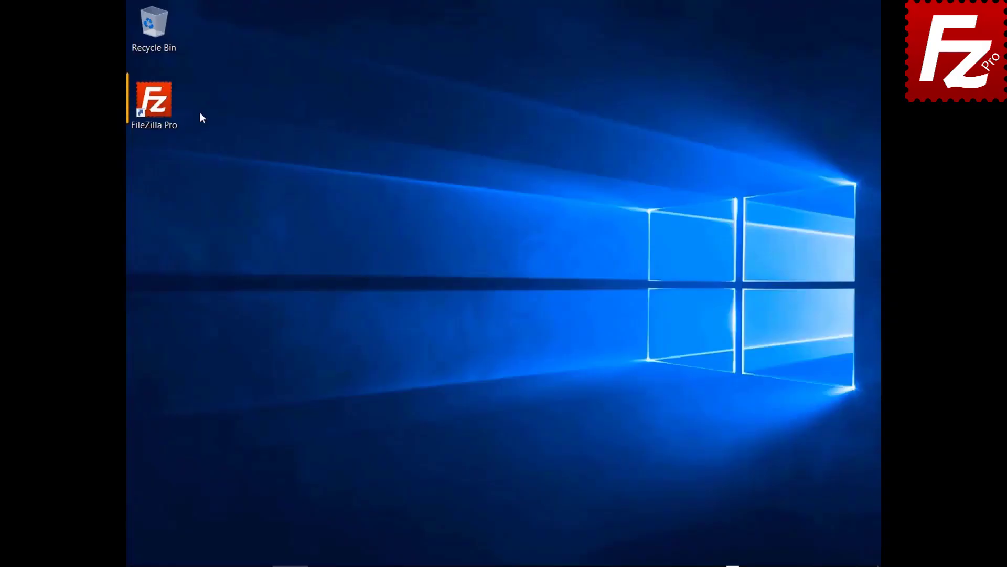
- Launch FileZilla Pro and add a new Site Manager entry named S3 Connection
{"action": "double_click", "coordinate": [162, 112]}
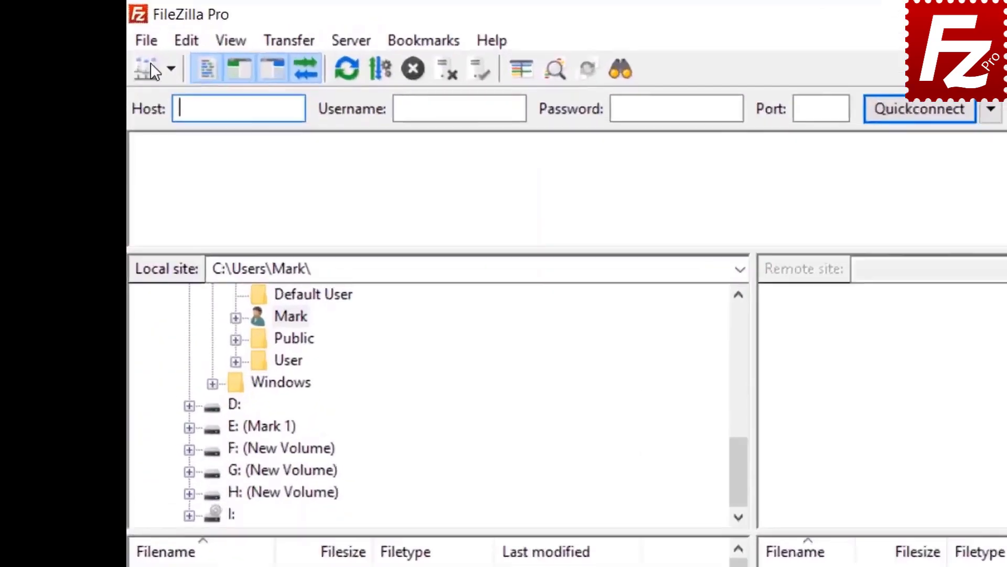
{"action": "left_click", "coordinate": [140, 26]}
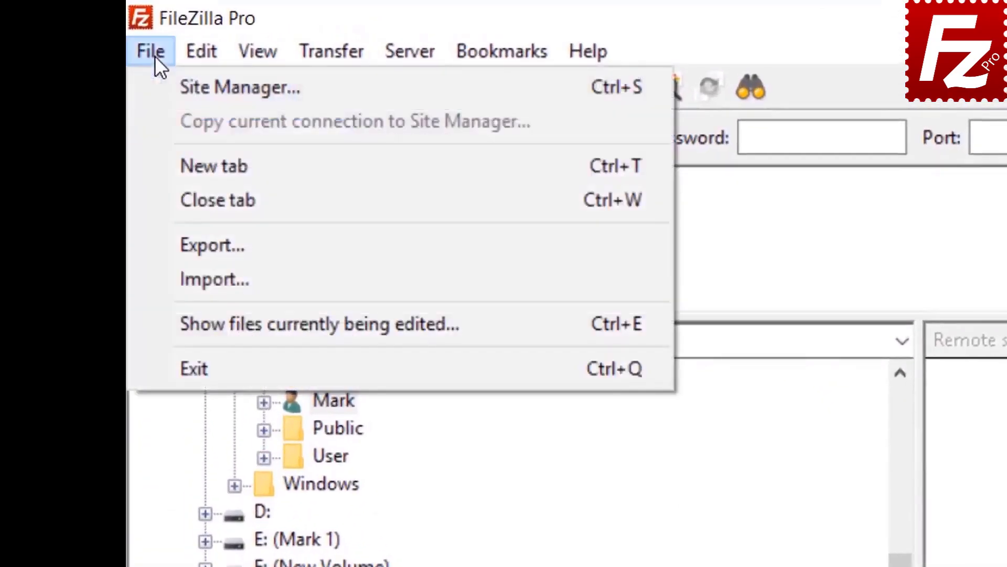
{"action": "left_click", "coordinate": [184, 87]}
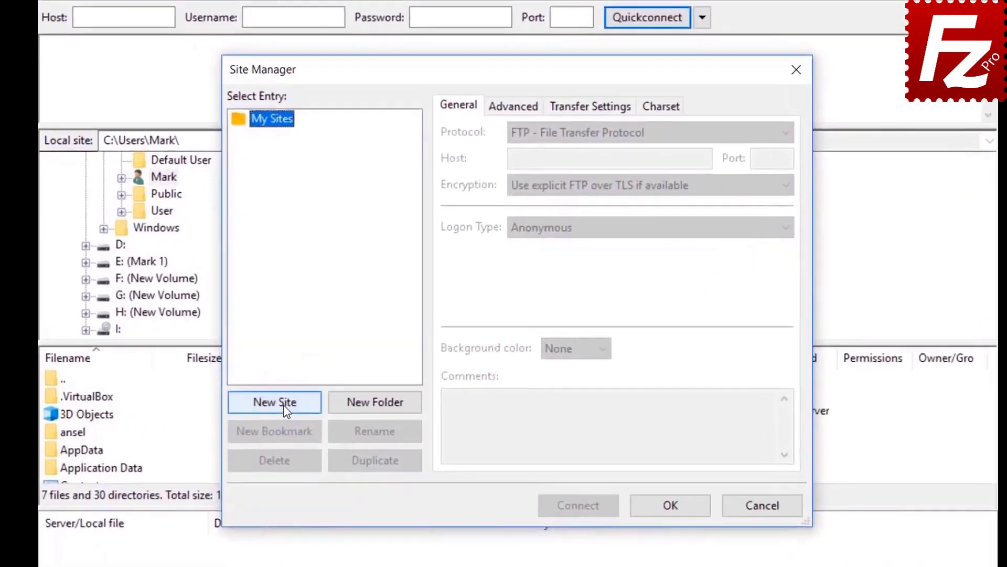
{"action": "left_click", "coordinate": [344, 403]}
{"action": "type", "text": "S"}
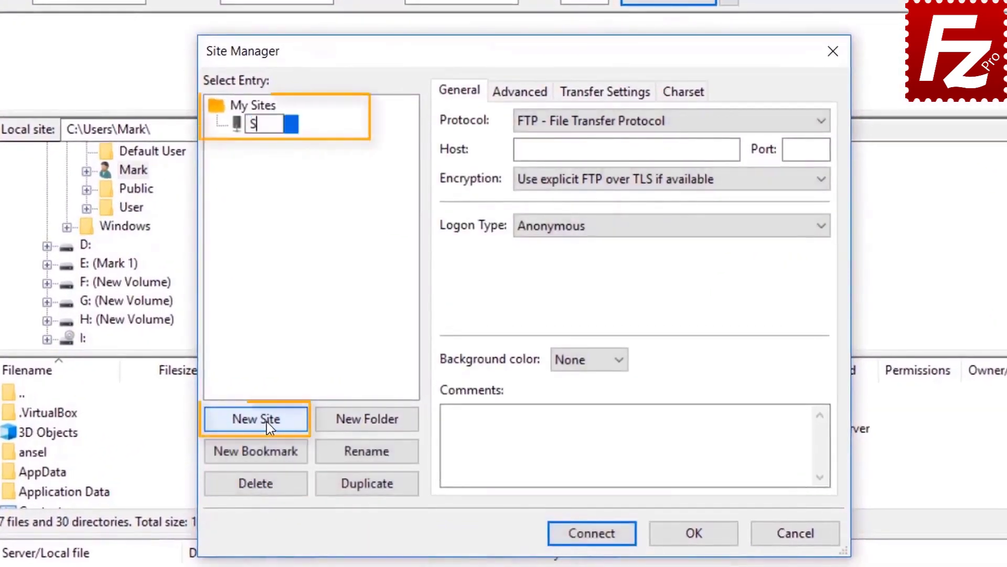
{"action": "type", "text": "3 C"}
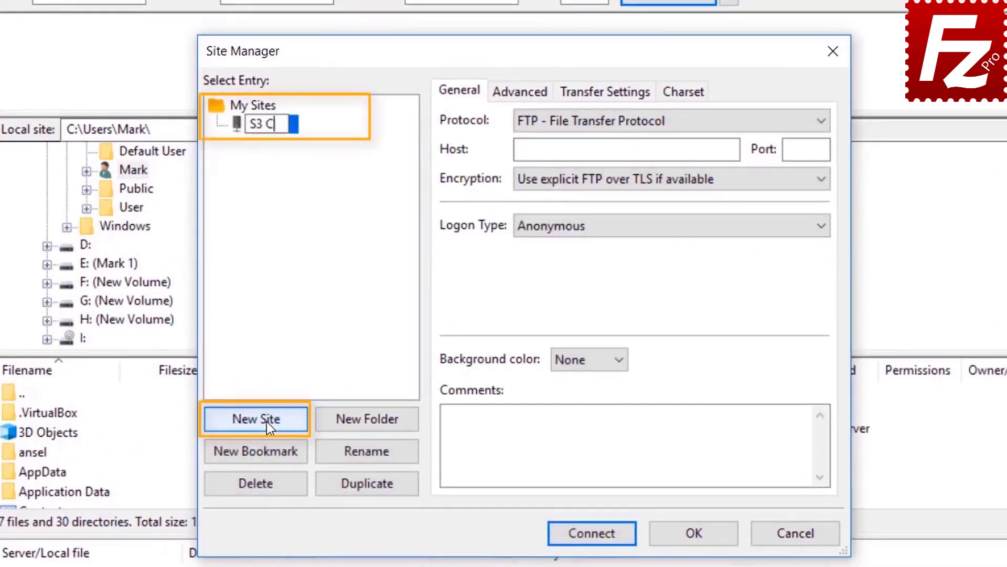
{"action": "type", "text": "onnection"}
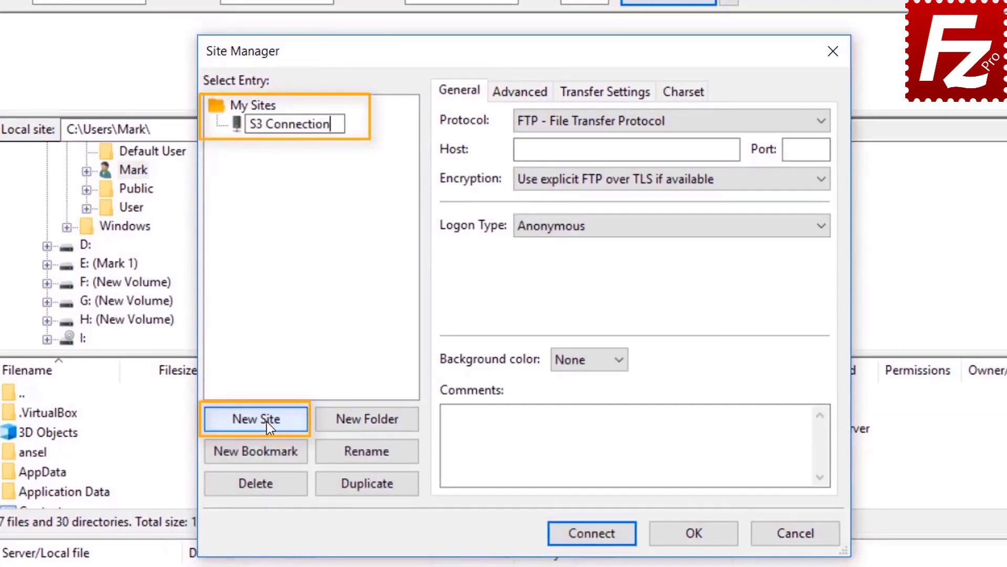
{"action": "left_click", "coordinate": [651, 121]}
- Set the S3 Connection protocol to Amazon S3 with Normal logon type
{"action": "left_click", "coordinate": [650, 122]}
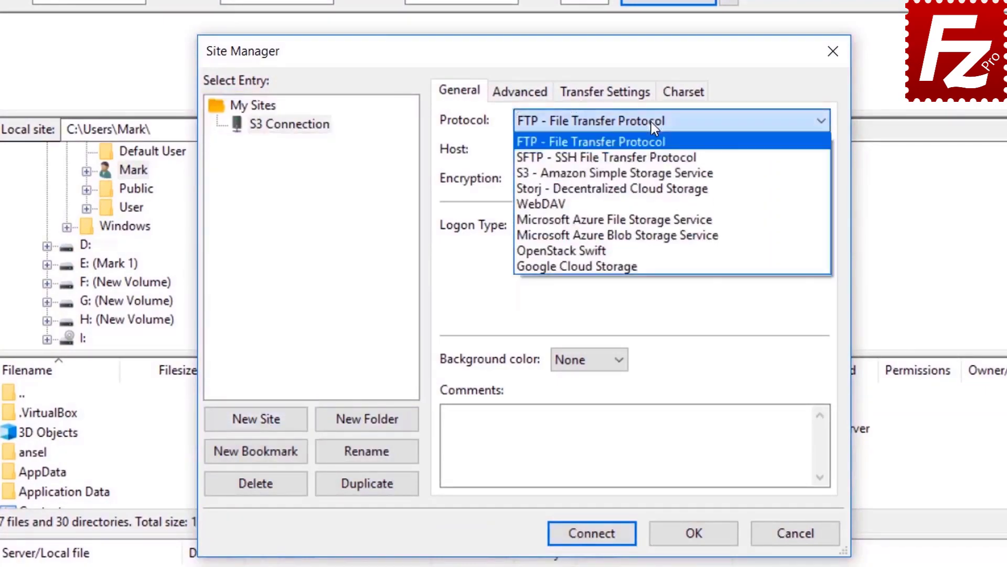
{"action": "left_click", "coordinate": [653, 173]}
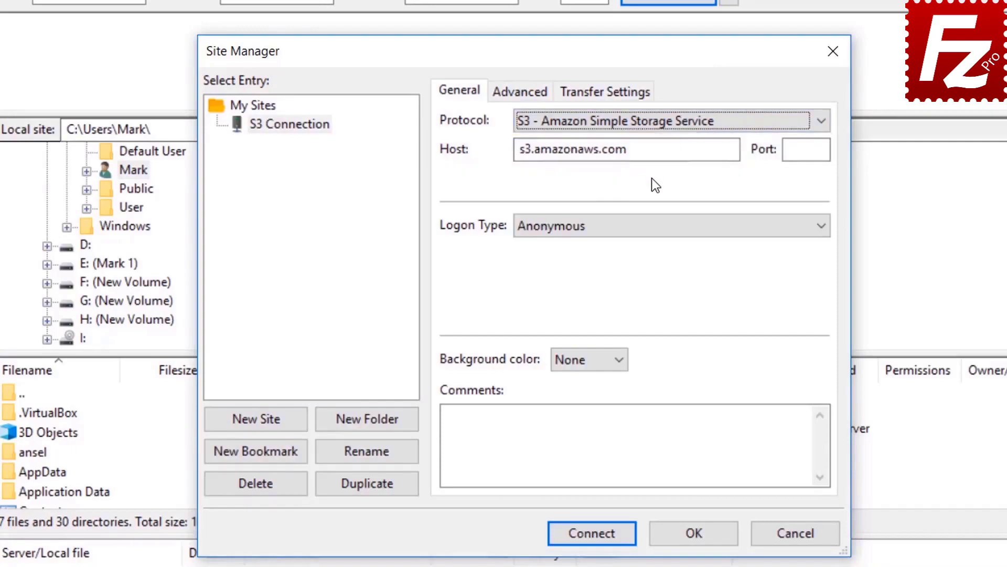
{"action": "left_click", "coordinate": [645, 227]}
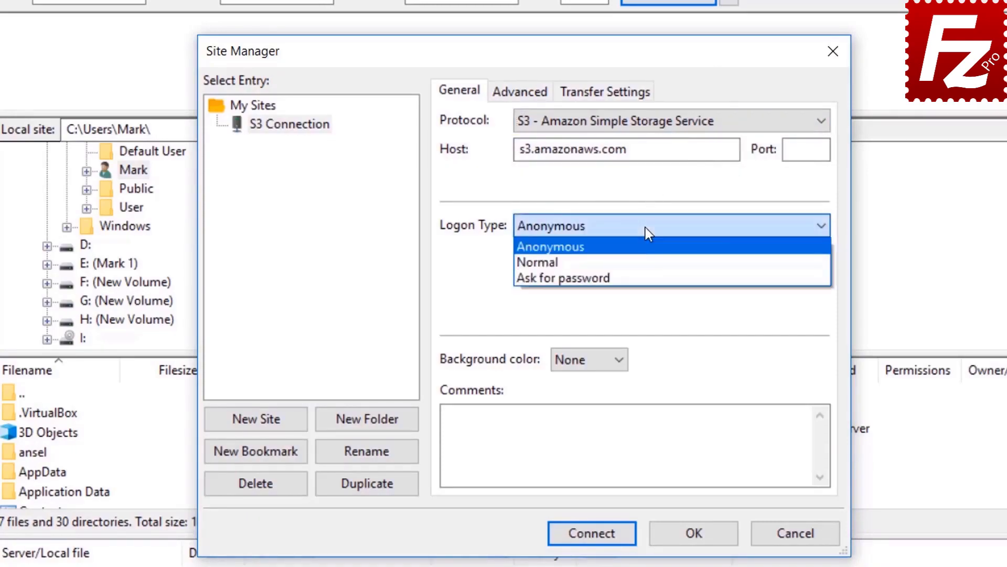
{"action": "left_click", "coordinate": [646, 259]}
- Paste in the access key ID and secret access key, then connect
{"action": "left_click", "coordinate": [646, 259]}
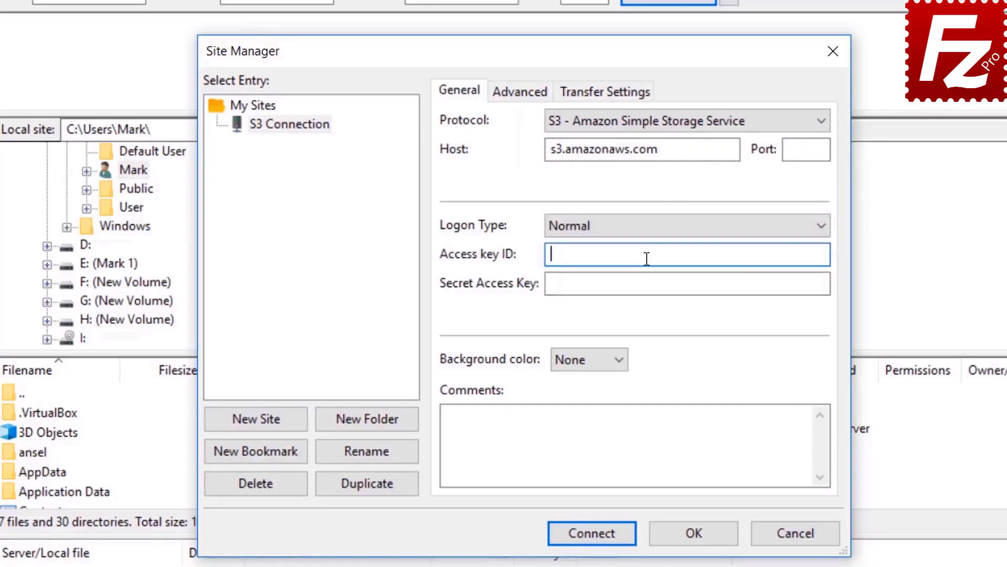
{"action": "key", "text": "ctrl+v"}
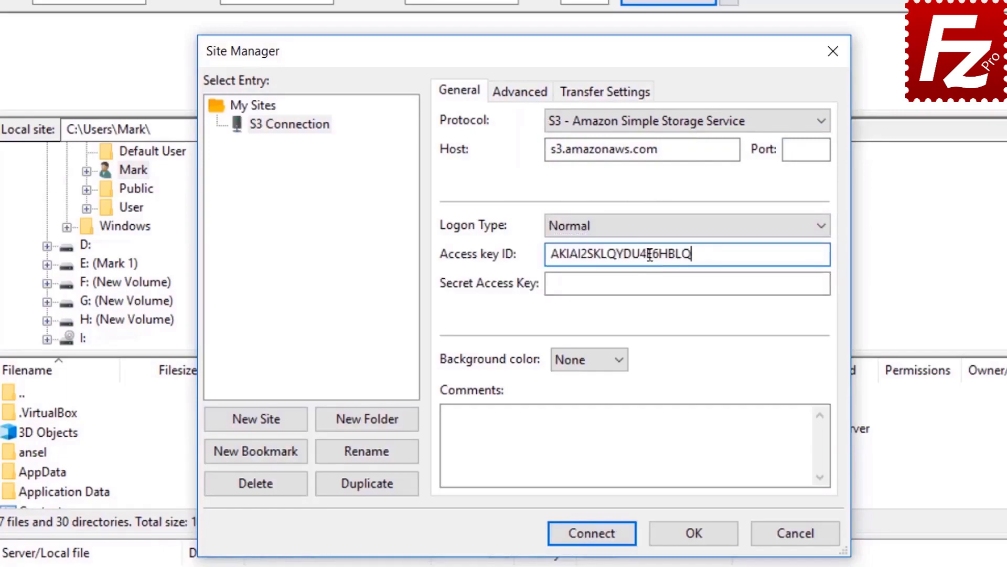
{"action": "left_click", "coordinate": [652, 283]}
{"action": "key", "text": "ctrl+v"}
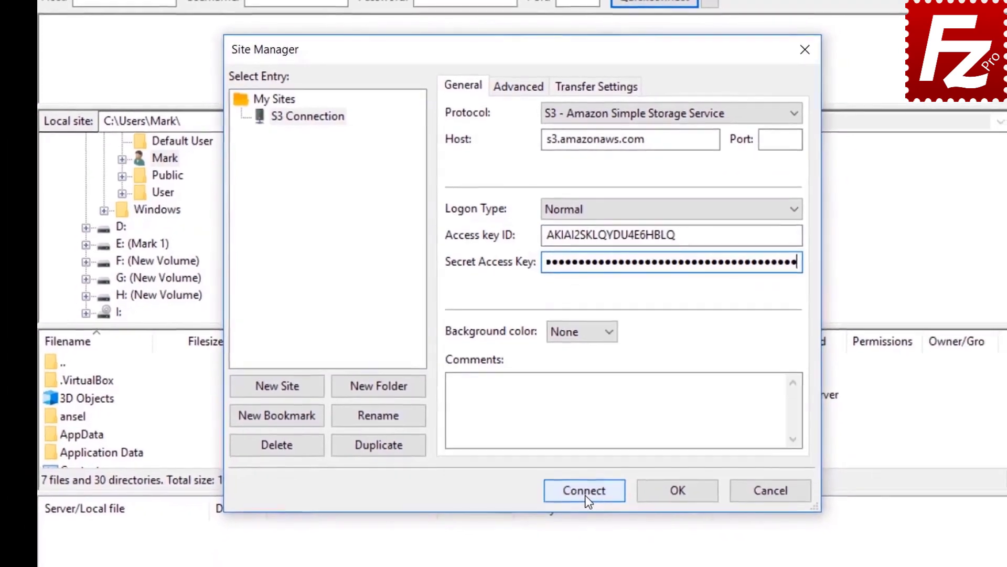
{"action": "left_click", "coordinate": [586, 495]}
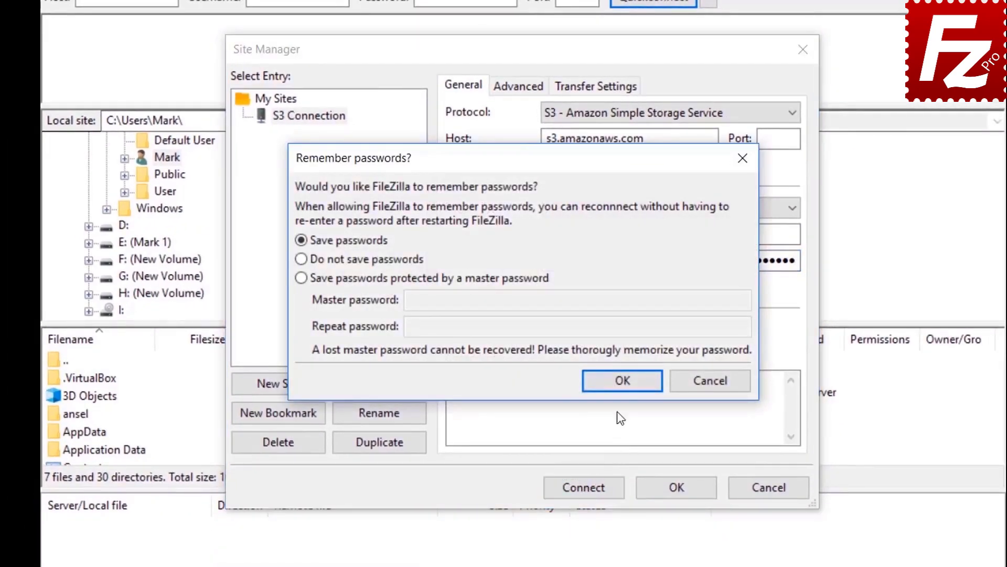
- Choose Save passwords and continue connecting to S3 Connection
{"action": "left_click", "coordinate": [624, 381]}
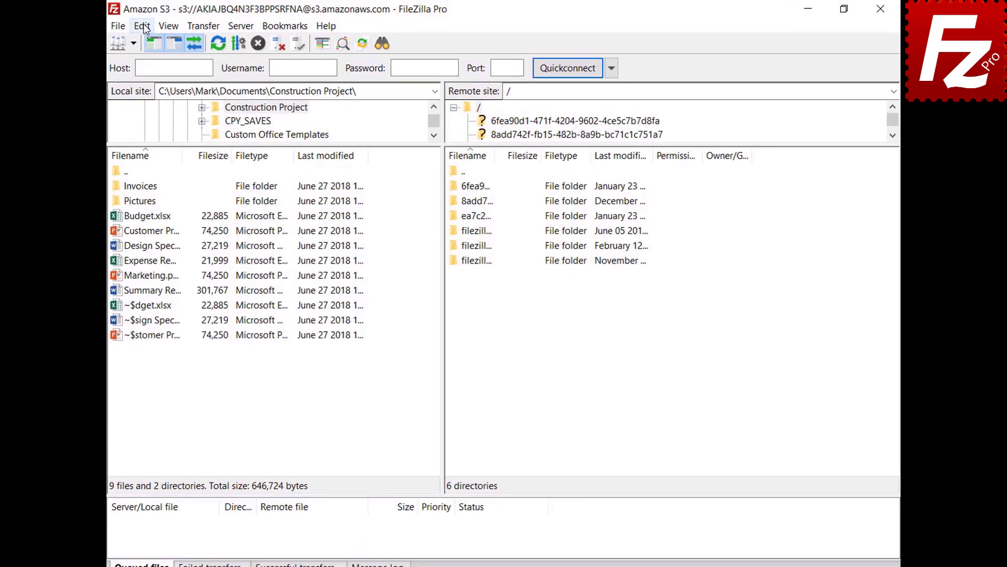
- In Settings > S3: Providers, add a new provider named DigitalOcean
{"action": "left_click", "coordinate": [140, 26]}
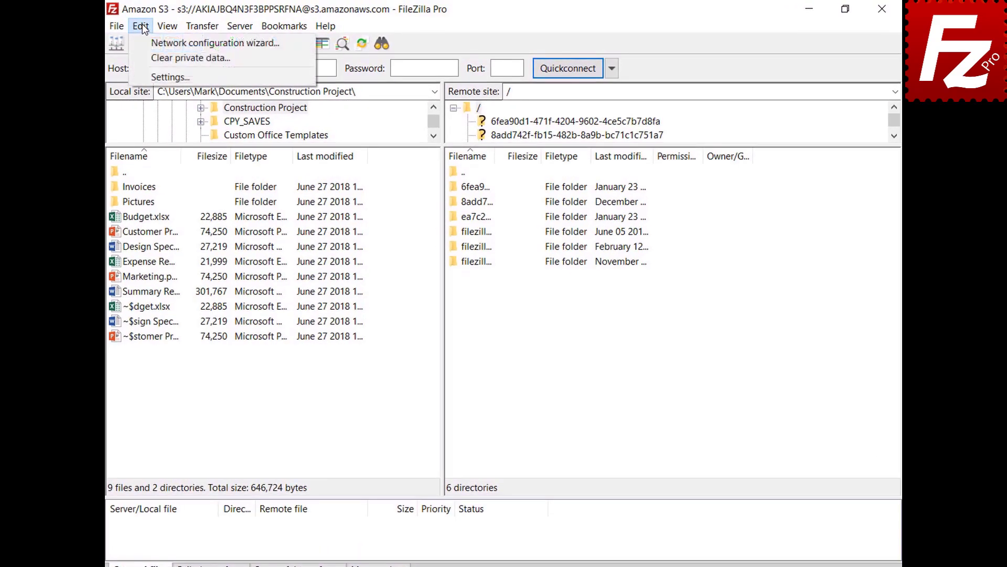
{"action": "left_click", "coordinate": [147, 75]}
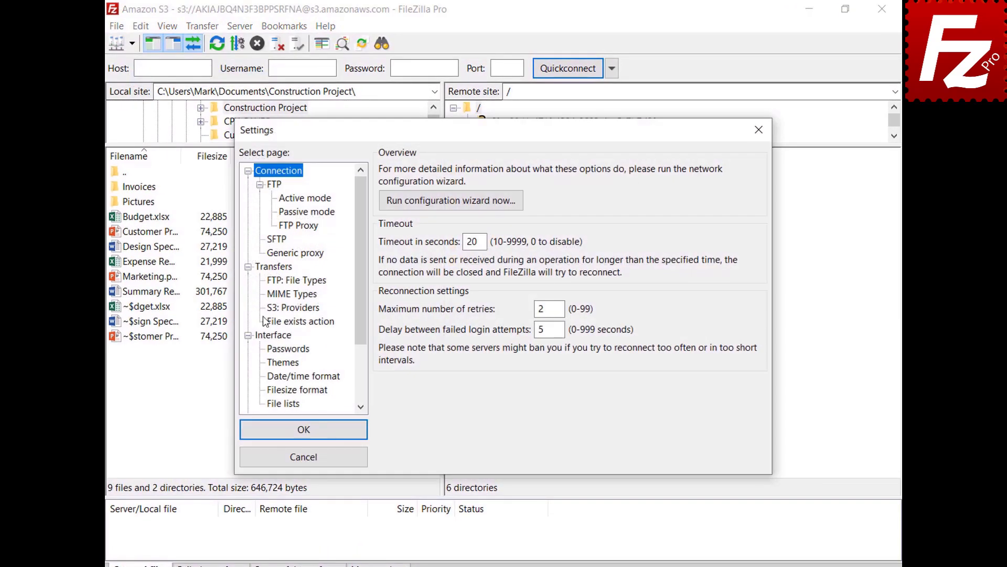
{"action": "left_click", "coordinate": [273, 308]}
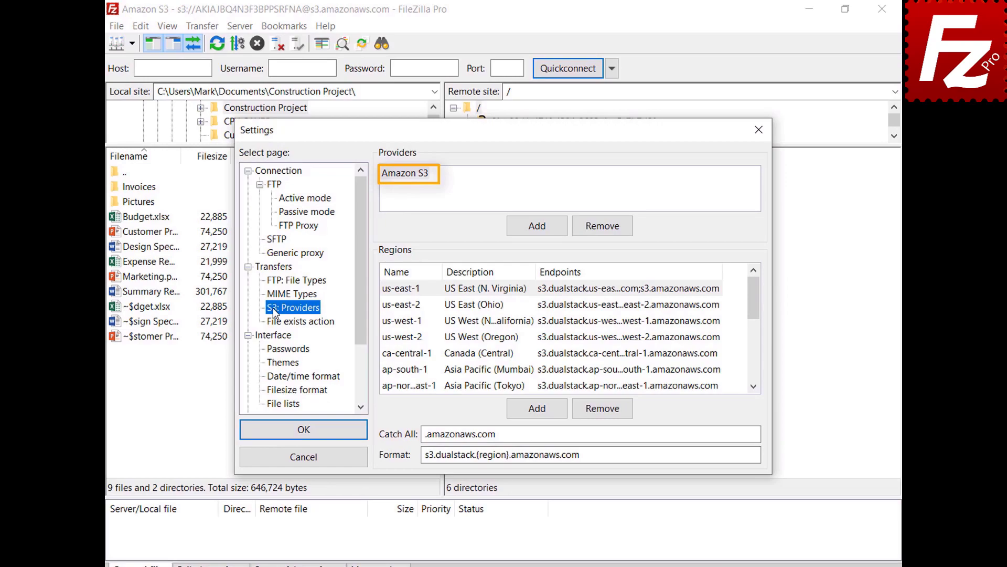
{"action": "left_click", "coordinate": [537, 234]}
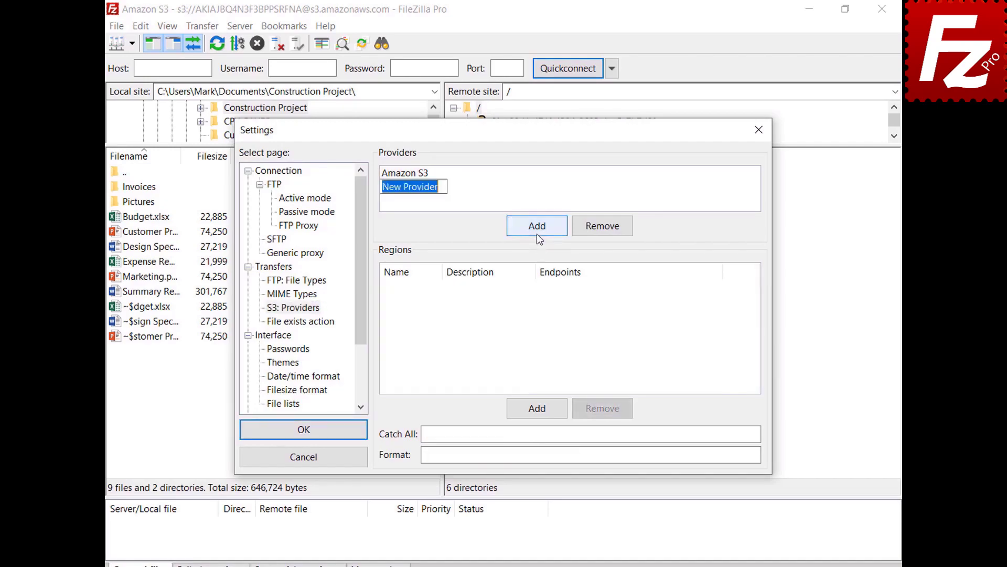
{"action": "type", "text": "DigitalOce"}
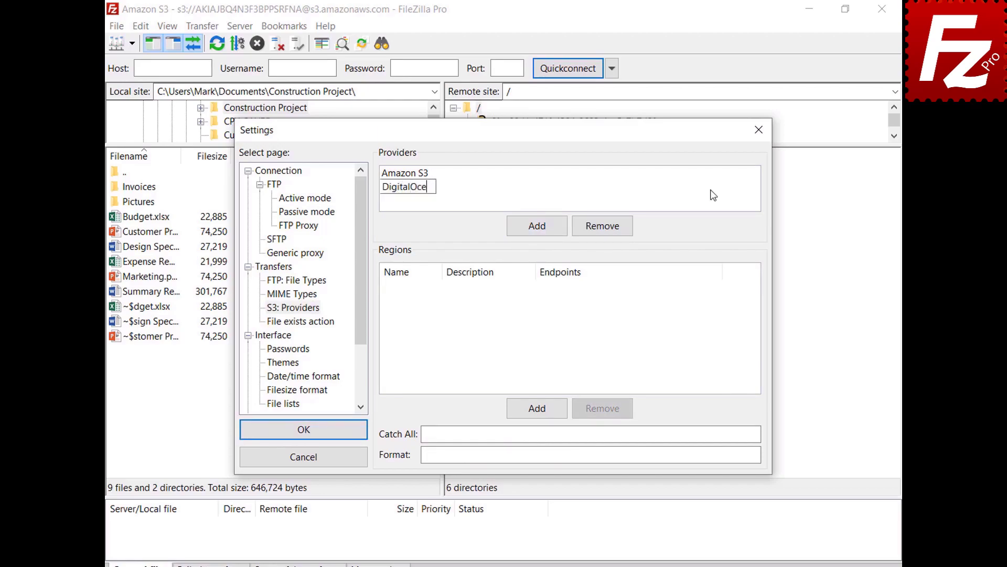
{"action": "type", "text": "an"}
{"action": "key", "text": "Return"}
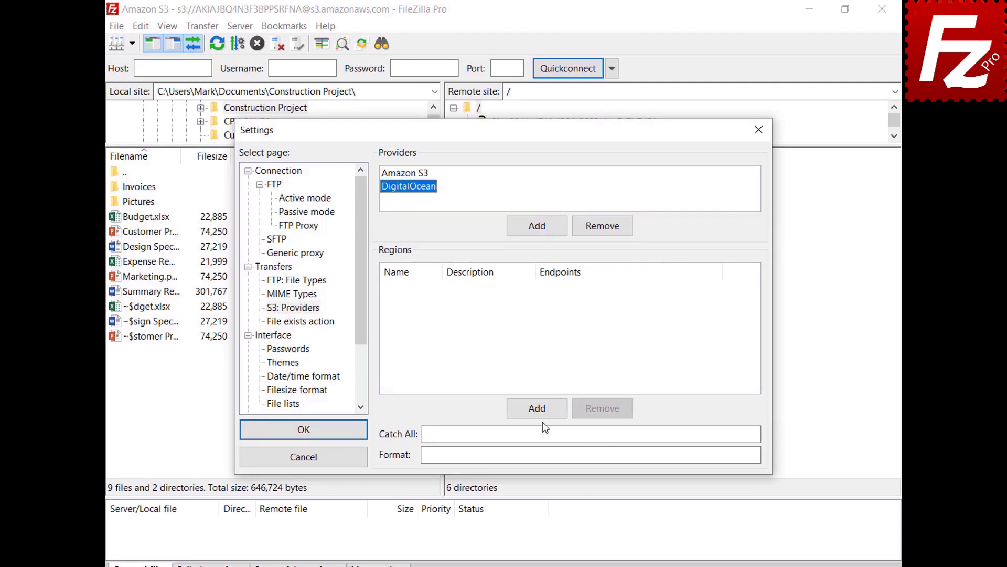
- Add DigitalOcean regions nyc3 (New York 3) and sgp1 (Singapore 1) with their endpoints
{"action": "left_click", "coordinate": [542, 412]}
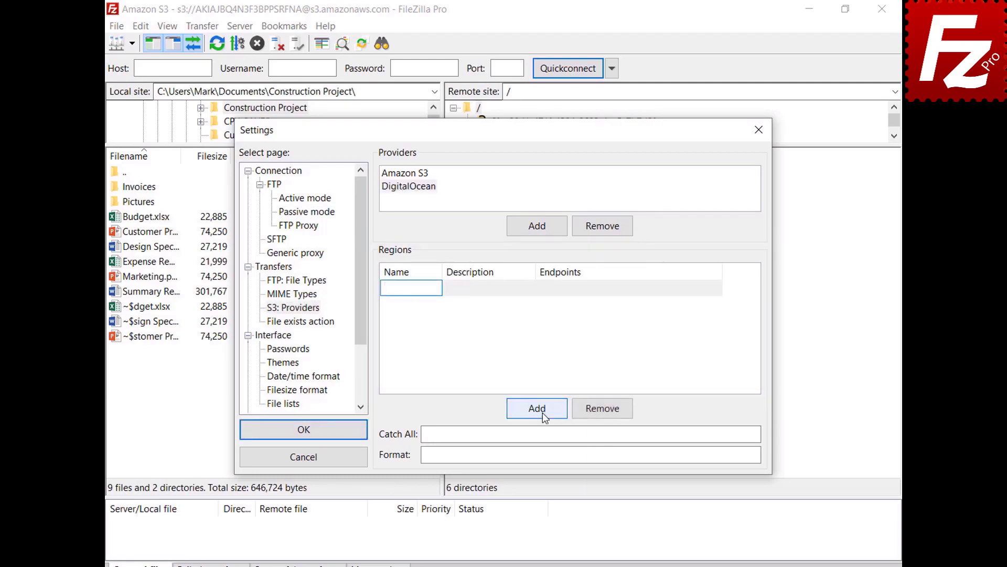
{"action": "type", "text": "nyc3"}
{"action": "left_click", "coordinate": [531, 288]}
{"action": "type", "text": "New York 3"}
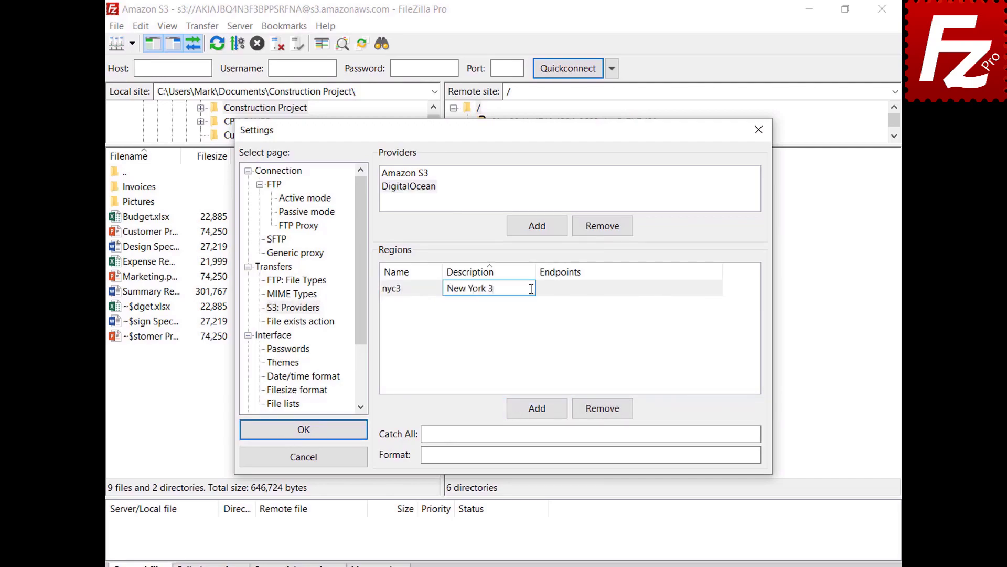
{"action": "left_click", "coordinate": [718, 289]}
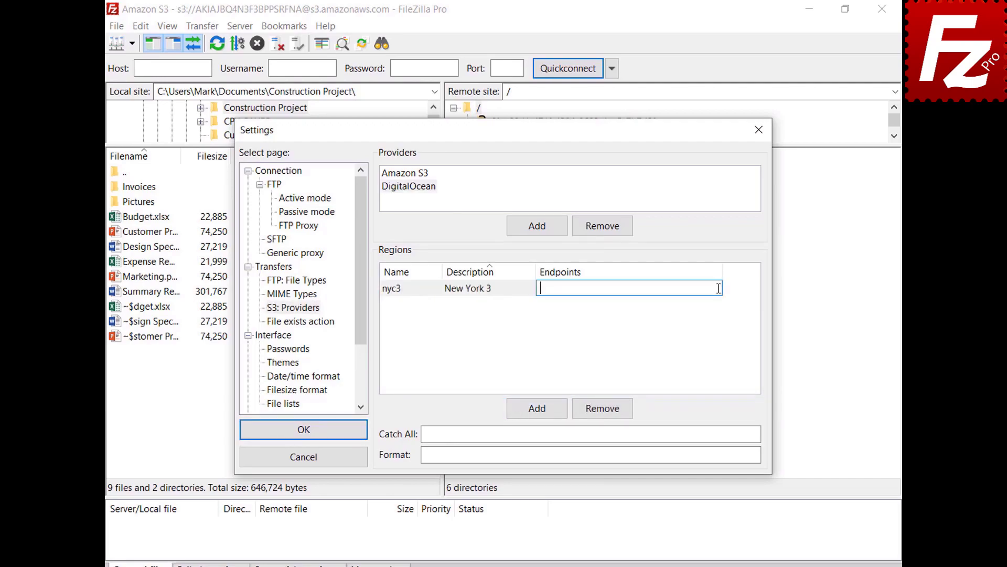
{"action": "type", "text": "nyc3.digitaloceanspaces.com"}
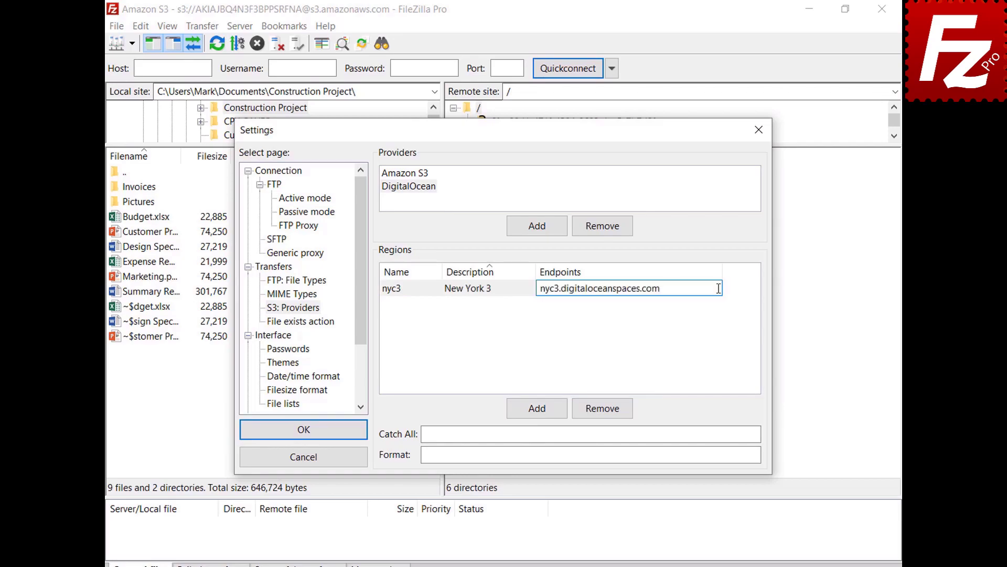
{"action": "left_click", "coordinate": [538, 413]}
{"action": "type", "text": "sgp1"}
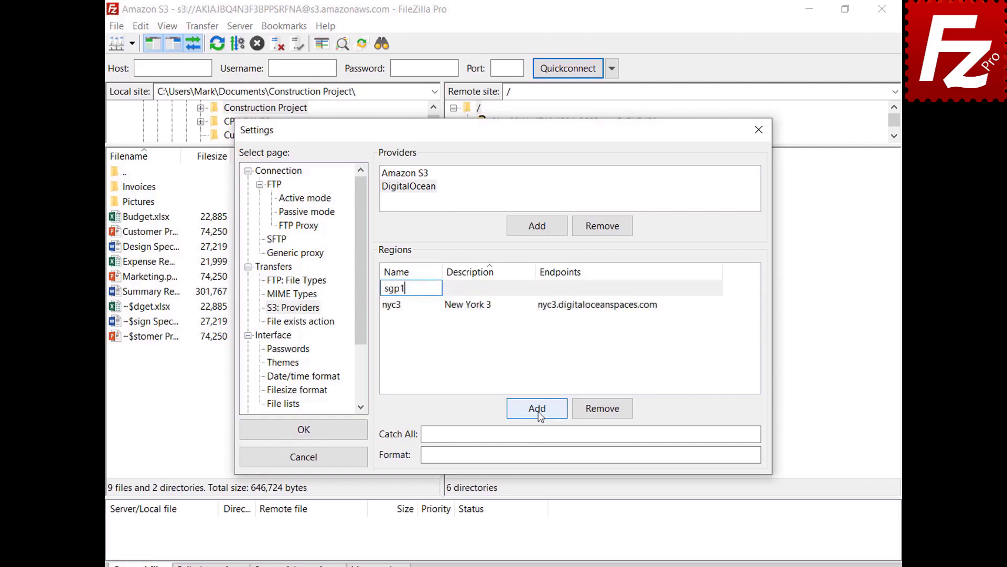
{"action": "key", "text": "Tab"}
{"action": "type", "text": "Singapore 1"}
{"action": "key", "text": "Return"}
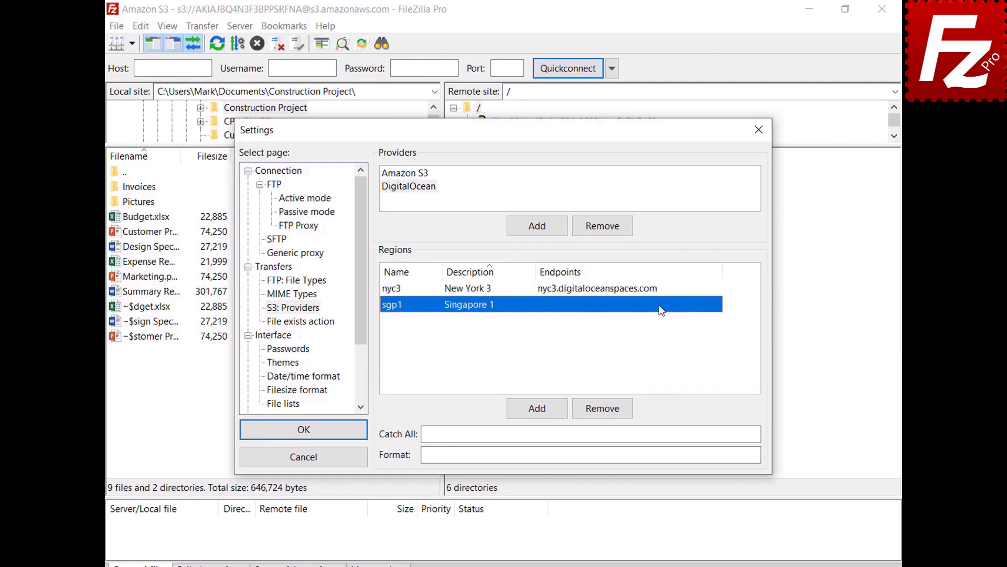
{"action": "left_click", "coordinate": [717, 304]}
{"action": "type", "text": "sgp1.digitaloceanspaces.com"}
{"action": "key", "text": "Return"}
- Add regions ams3 (Amsterdam 3) and sfo2 (San Francisco 2) with their endpoints
{"action": "left_click", "coordinate": [537, 408]}
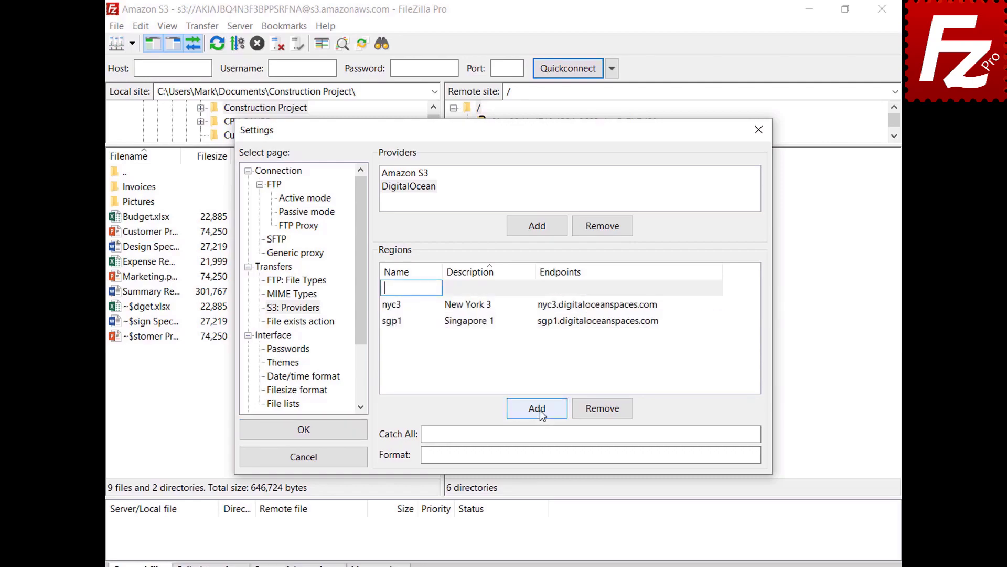
{"action": "type", "text": "ams3"}
{"action": "key", "text": "Tab"}
{"action": "type", "text": "Amsterdam 3"}
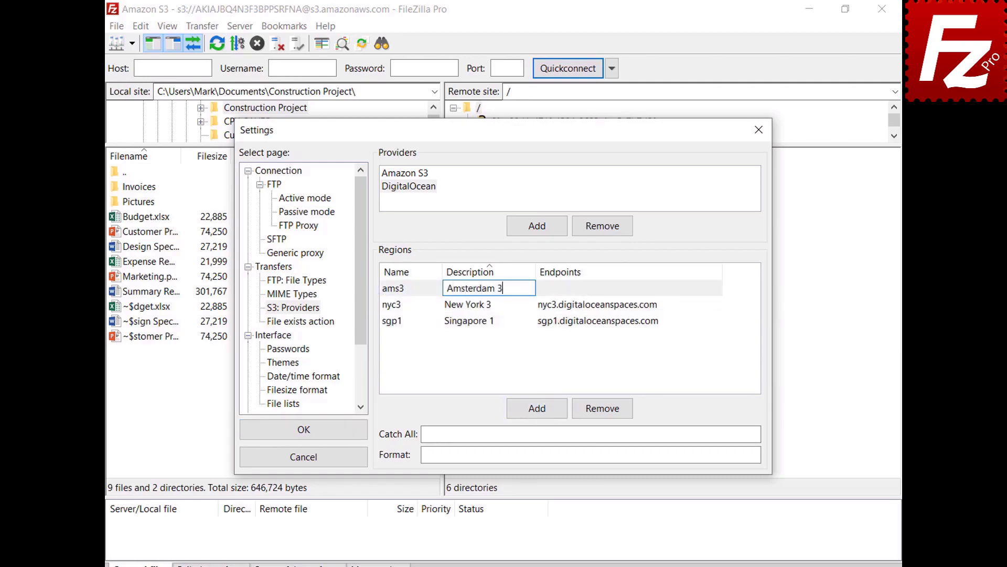
{"action": "key", "text": "Tab"}
{"action": "type", "text": "ams3.digitaloceanspaces.com"}
{"action": "key", "text": "Return"}
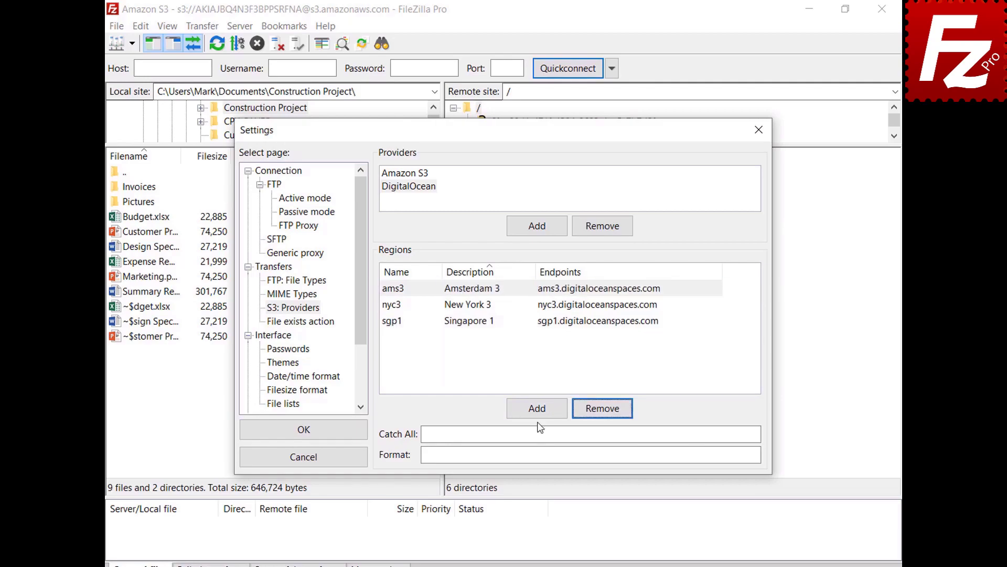
{"action": "left_click", "coordinate": [537, 414]}
{"action": "type", "text": "sfo2"}
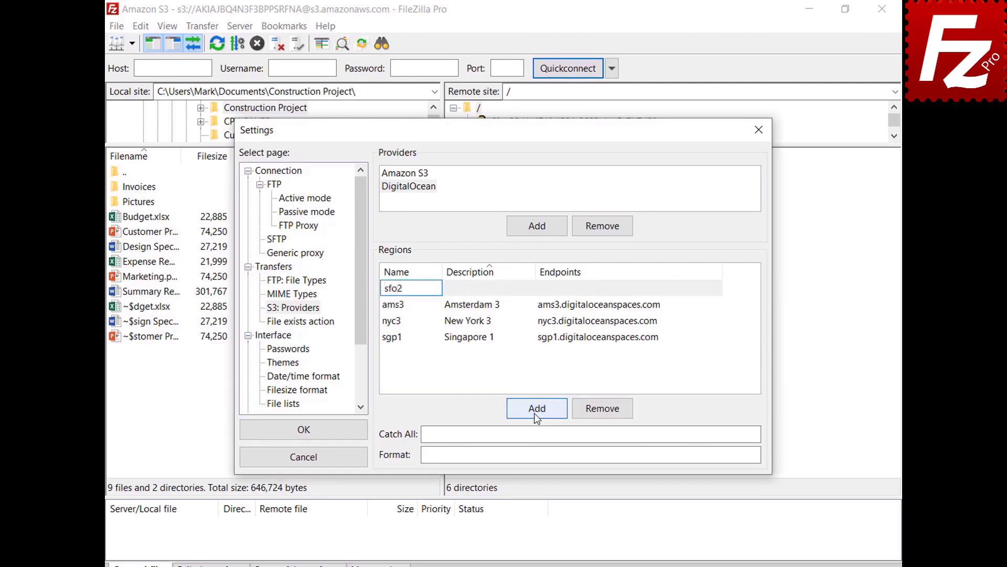
{"action": "key", "text": "Tab"}
{"action": "type", "text": "San Francisco 2"}
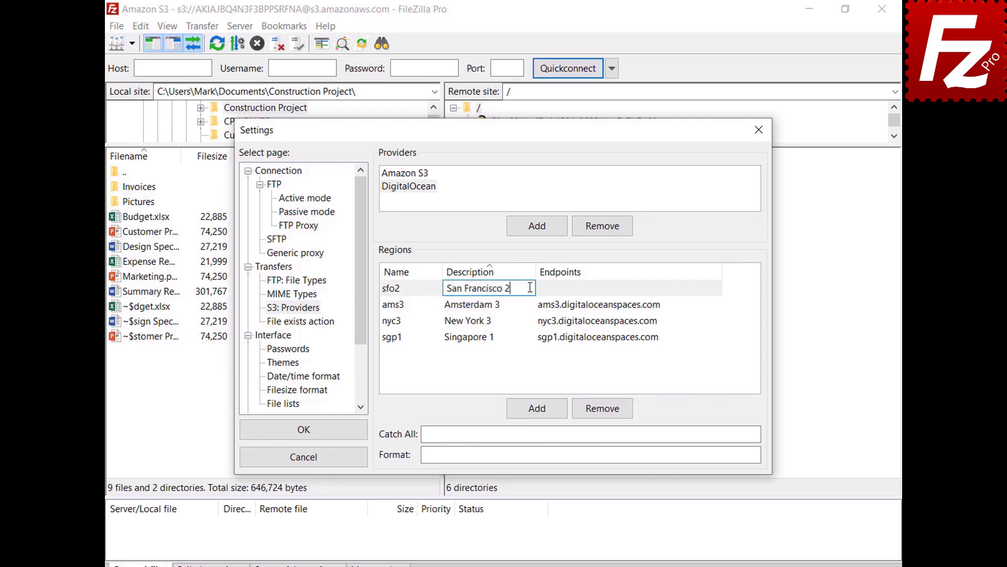
{"action": "key", "text": "Tab"}
{"action": "type", "text": "sfo2.digitaloceanspaces.com"}
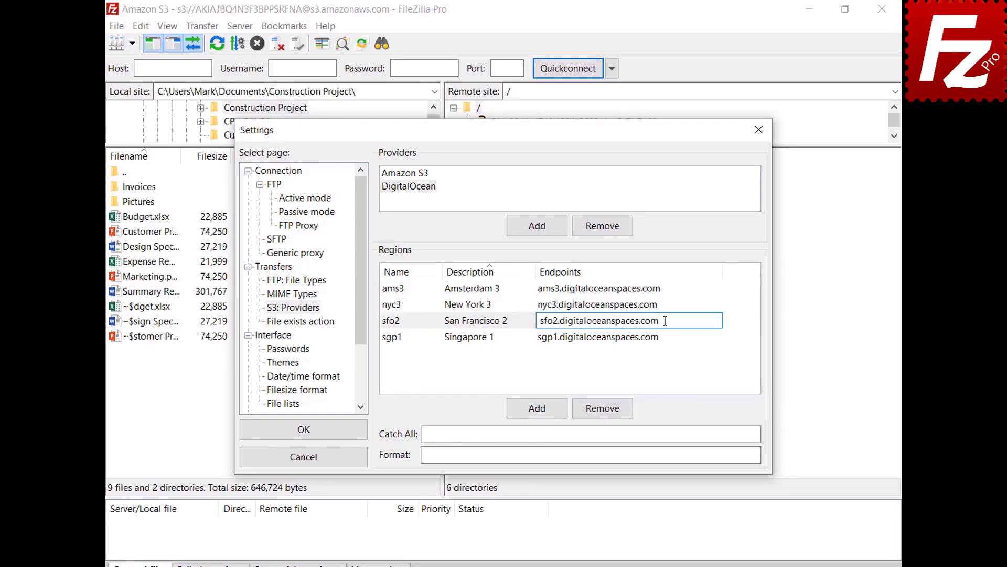
{"action": "key", "text": "Return"}
{"action": "left_click", "coordinate": [732, 434]}
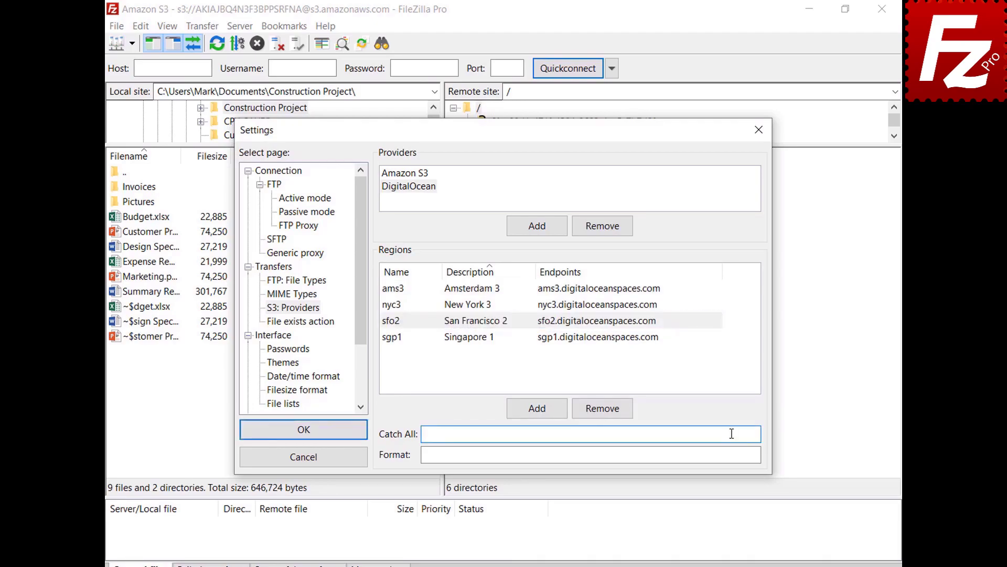
- Paste .digitaloceanspaces.com as Catch All and {BUCKET}.{REGION}.digitaloceanspaces.com as Format, then save
{"action": "type", "text": ".digitaloceanspaces.com"}
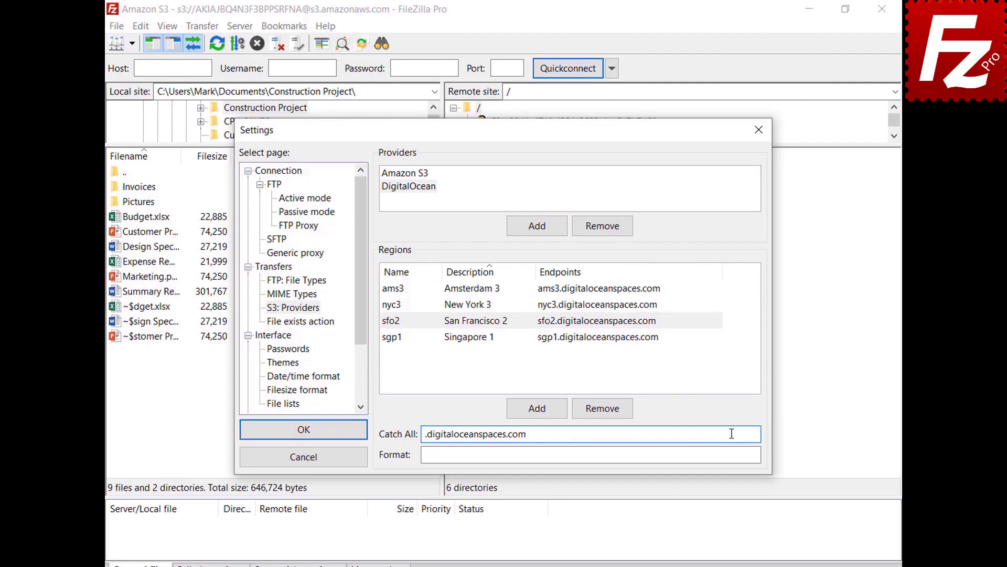
{"action": "left_click", "coordinate": [735, 454]}
{"action": "type", "text": "{BUCKET}.{REGION}.digitaloceanspaces.com"}
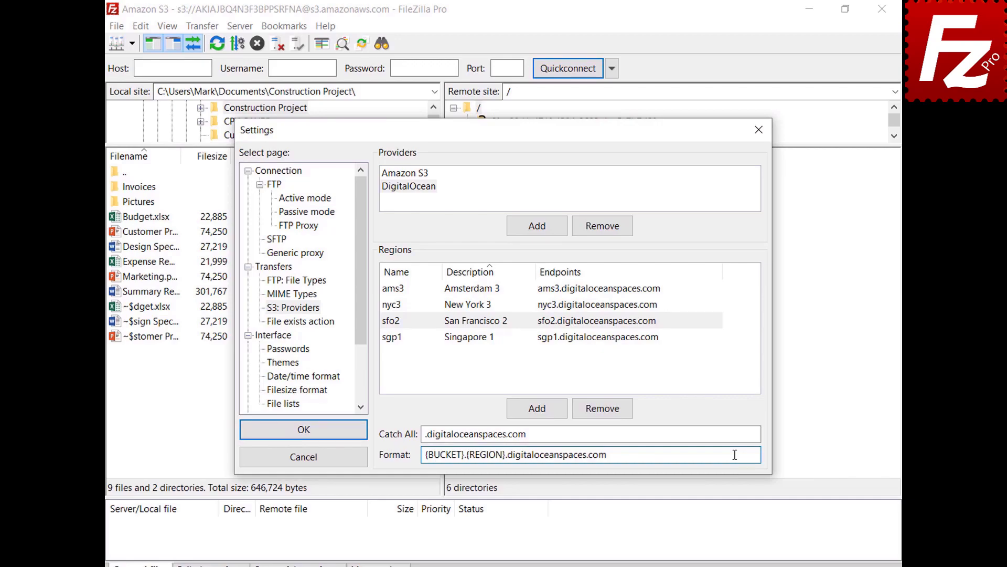
{"action": "left_click", "coordinate": [304, 433]}
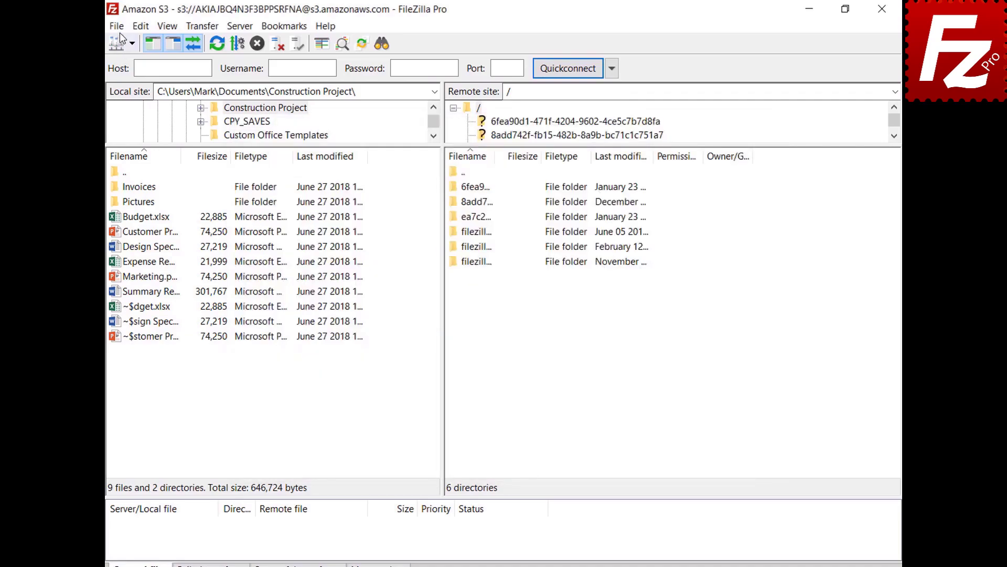
{"action": "left_click", "coordinate": [120, 29]}
- Add a new Site Manager entry named Digital Ocean using the S3 protocol
{"action": "left_click", "coordinate": [121, 45]}
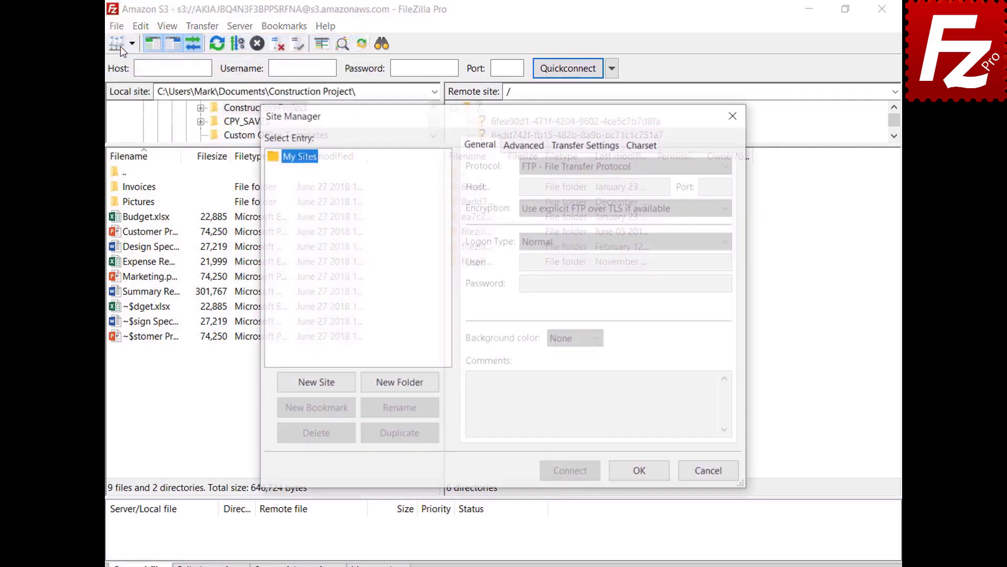
{"action": "left_click", "coordinate": [315, 383]}
{"action": "type", "text": "Digital Ocean"}
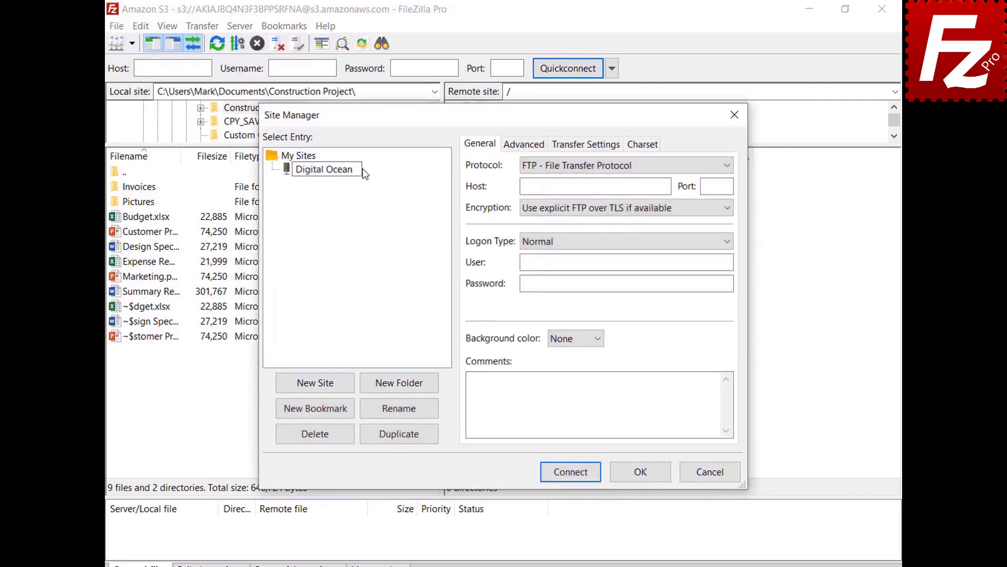
{"action": "key", "text": "Return"}
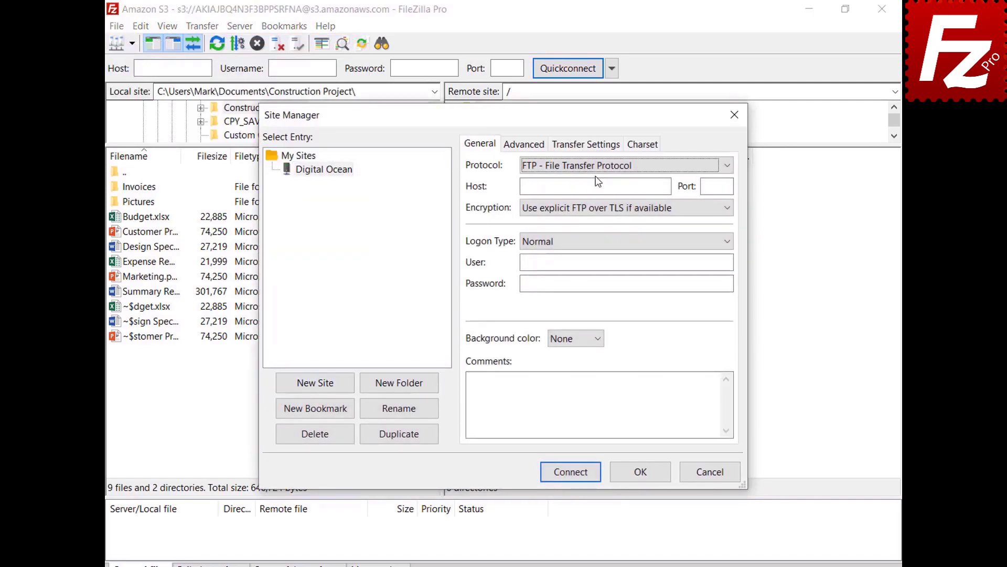
{"action": "left_click", "coordinate": [596, 168]}
{"action": "left_click", "coordinate": [596, 206]}
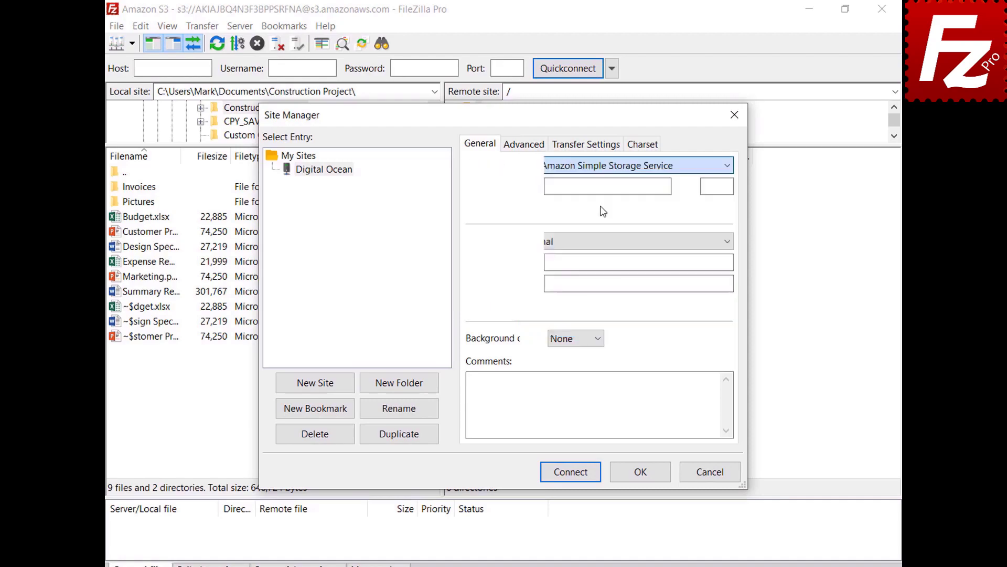
- Set host sfo3.digitaloceanspaces.com, paste the access key ID and secret key, and connect
{"action": "double_click", "coordinate": [665, 187]}
{"action": "type", "text": "sfo3.digitaloceanspaces.com"}
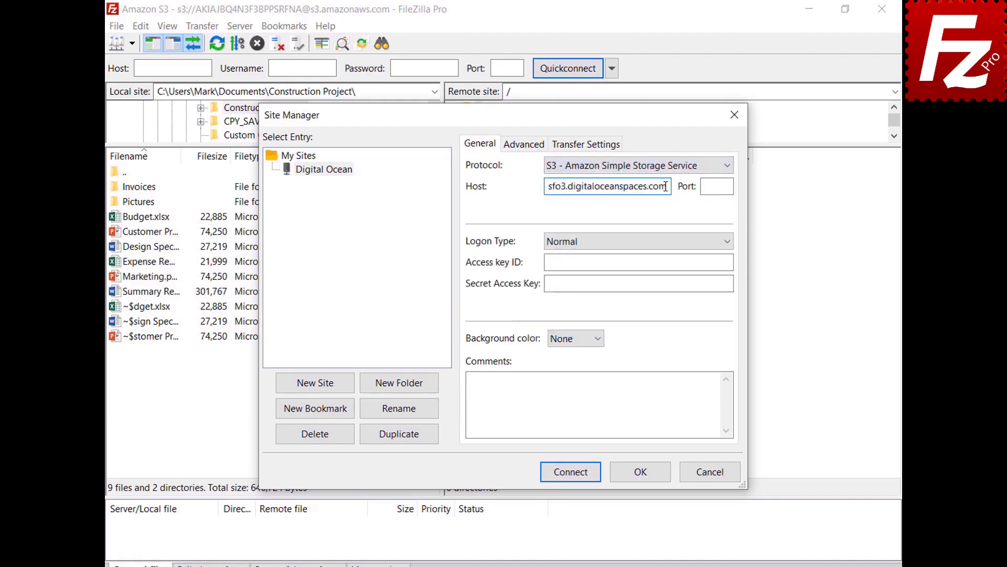
{"action": "left_click", "coordinate": [726, 261]}
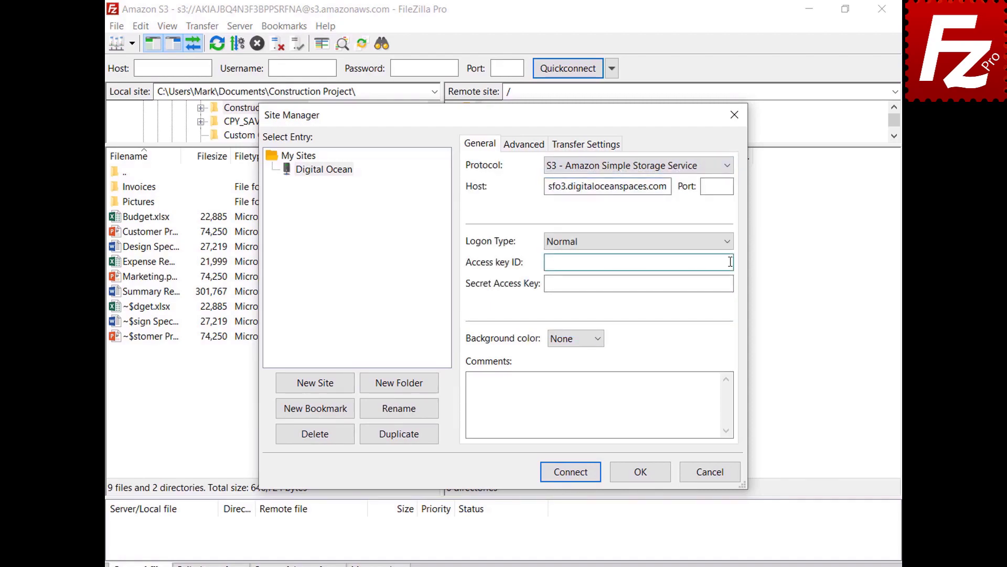
{"action": "key", "text": "ctrl+v"}
{"action": "left_click", "coordinate": [728, 284]}
{"action": "key", "text": "ctrl+v"}
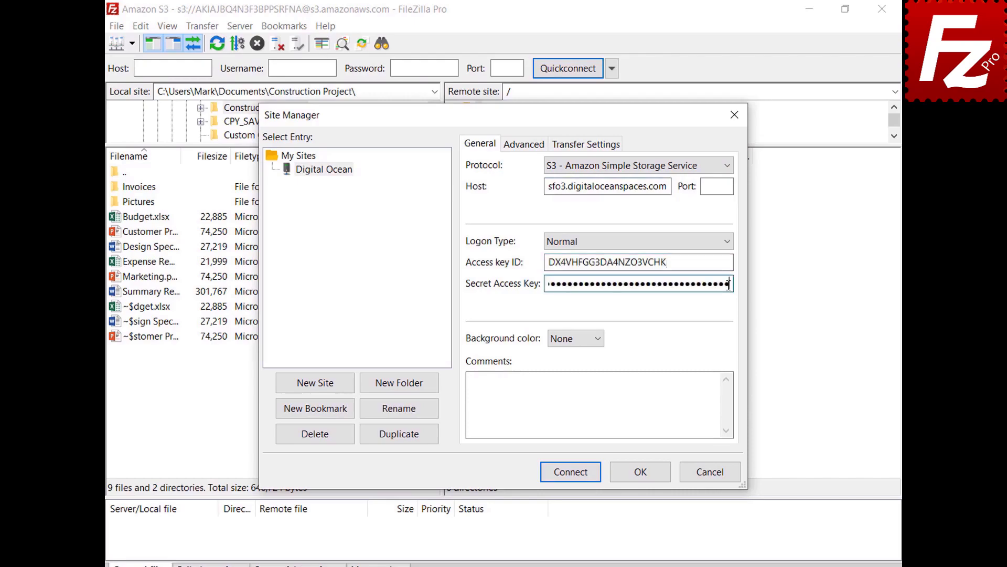
{"action": "left_click", "coordinate": [574, 476]}
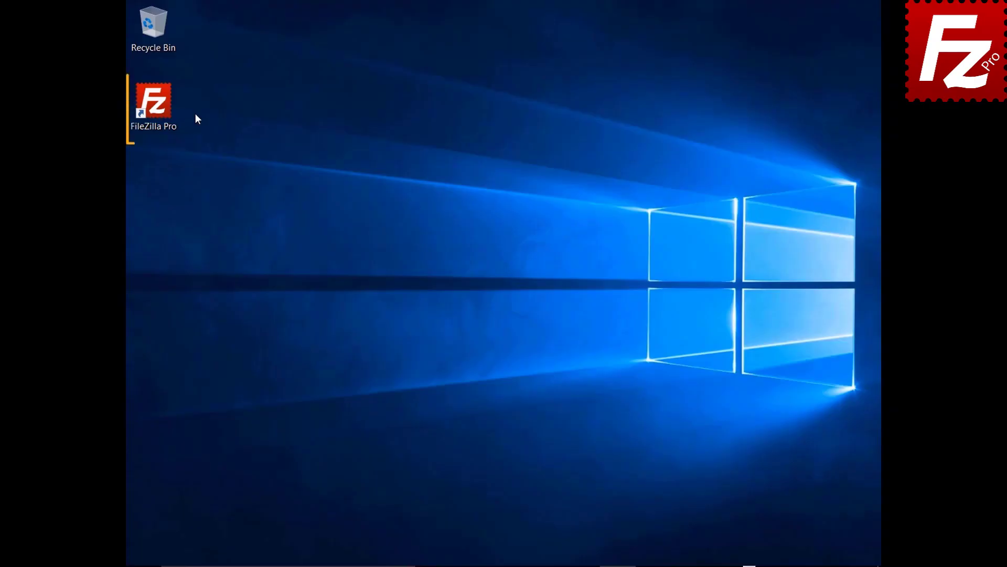
- Launch FileZilla Pro, connect to the saved S3 site and open File Synchronization
{"action": "double_click", "coordinate": [157, 107]}
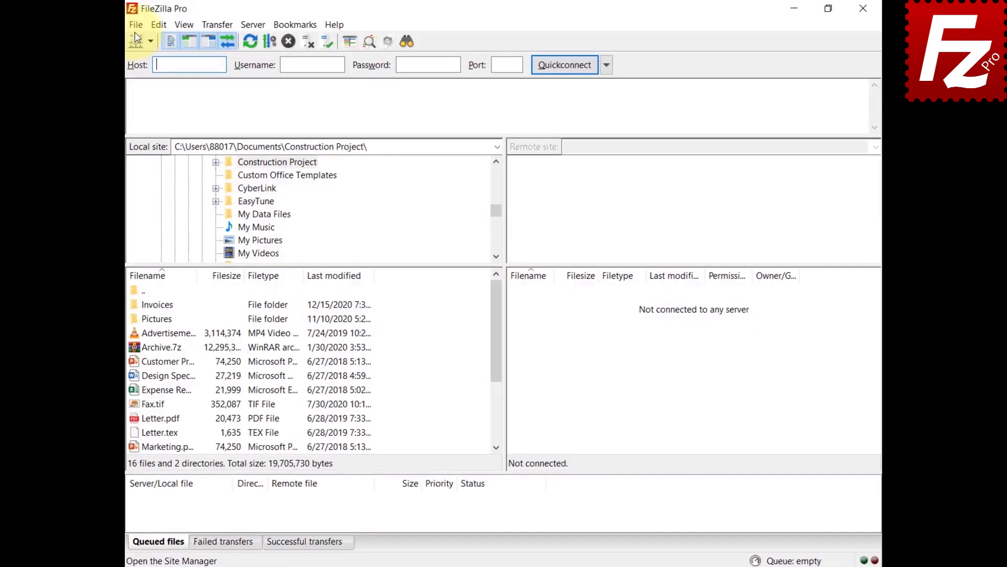
{"action": "left_click", "coordinate": [122, 29]}
{"action": "left_click", "coordinate": [126, 41]}
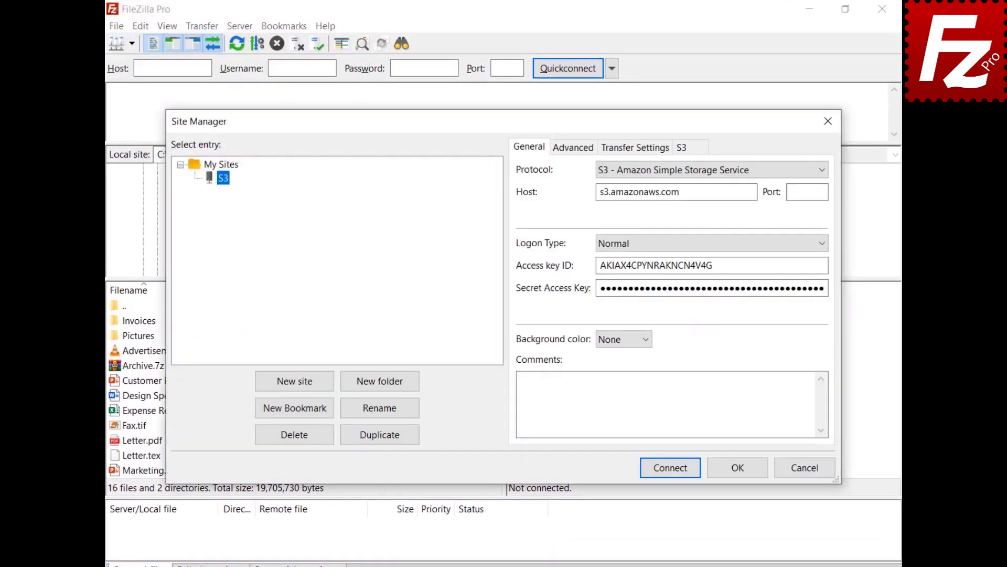
{"action": "left_click", "coordinate": [669, 474]}
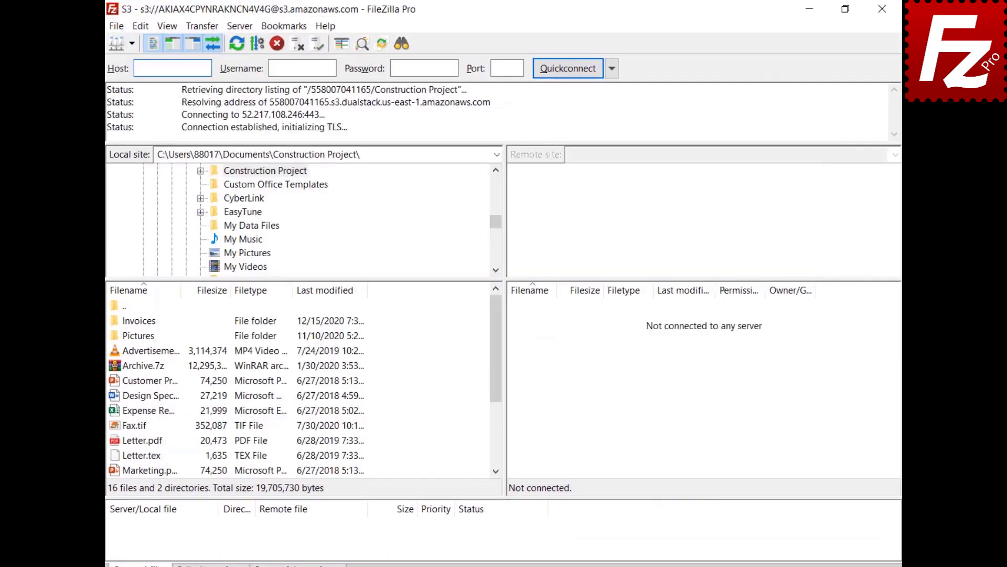
{"action": "left_click", "coordinate": [198, 26]}
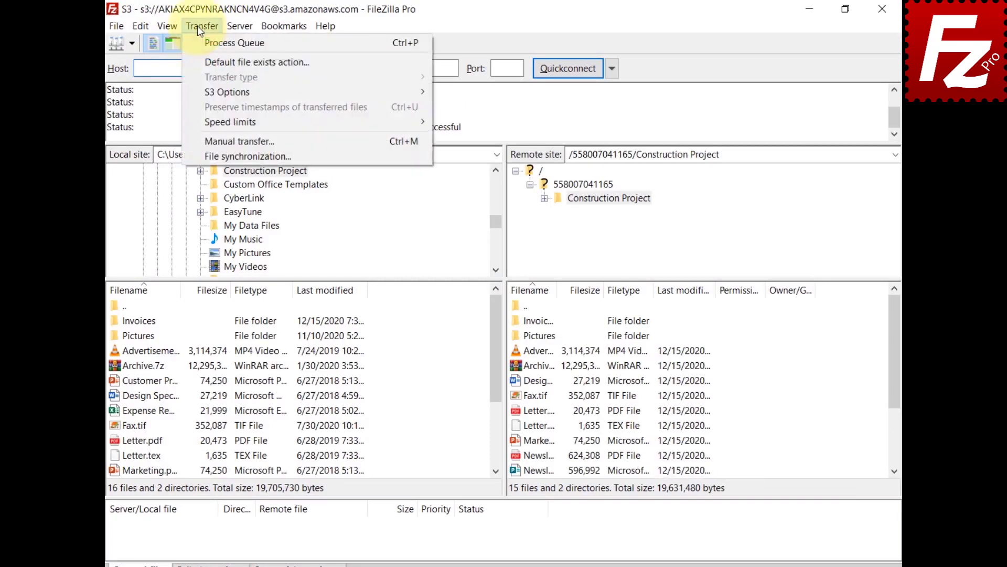
{"action": "left_click", "coordinate": [194, 155]}
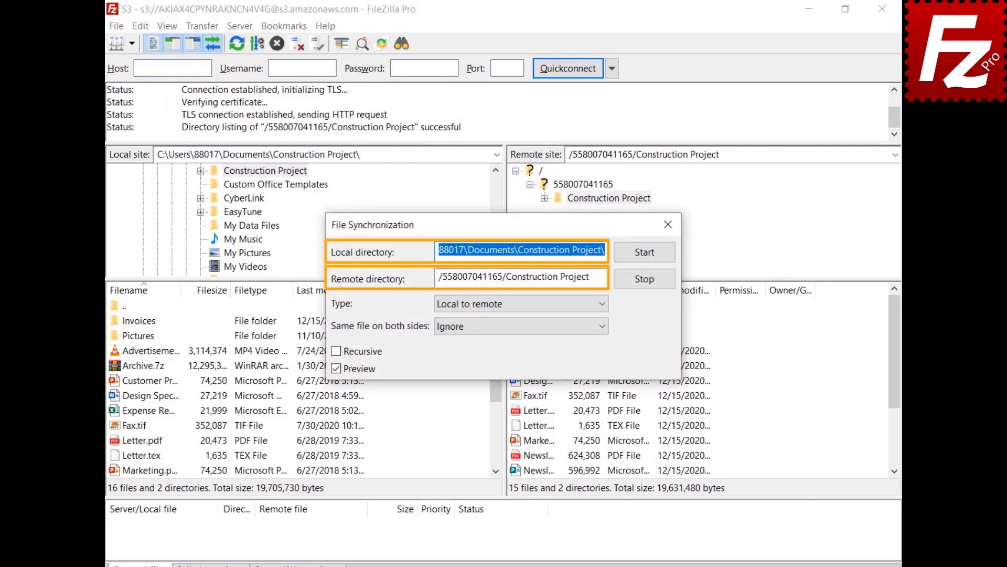
- Run a Local to remote sync with Ignore for files on both sides, including subfolders, previewing changes
{"action": "left_click", "coordinate": [603, 306]}
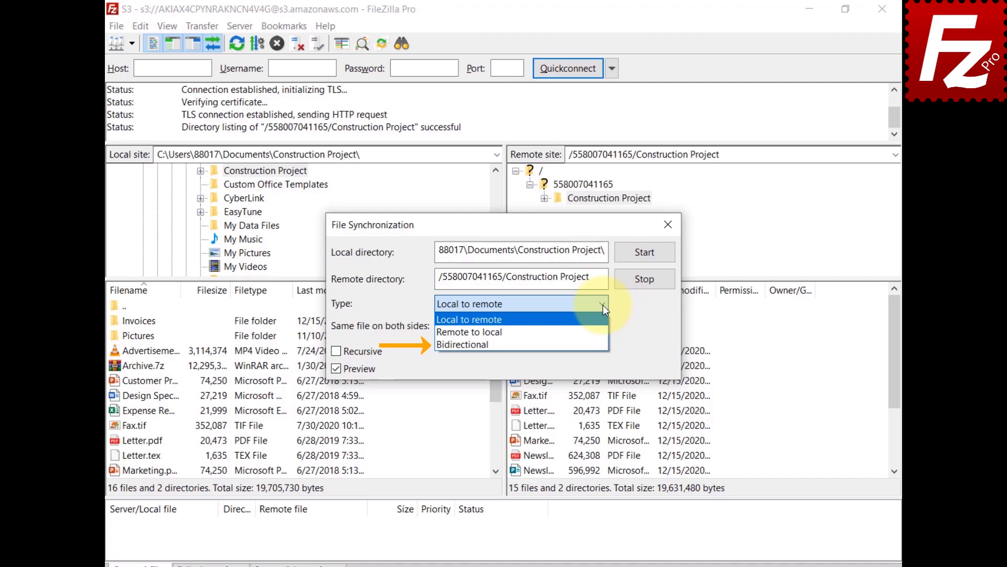
{"action": "left_click", "coordinate": [602, 305]}
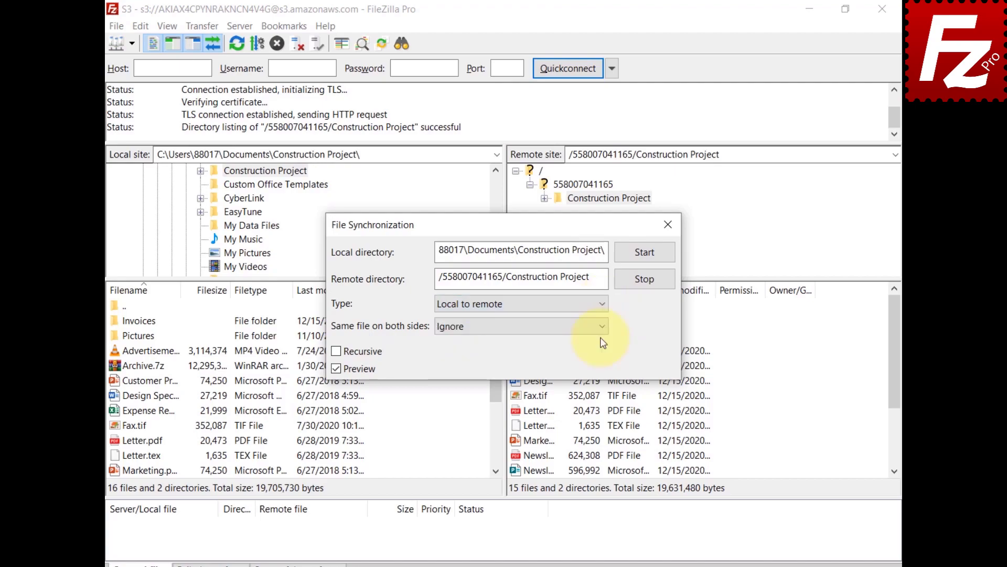
{"action": "left_click", "coordinate": [600, 330]}
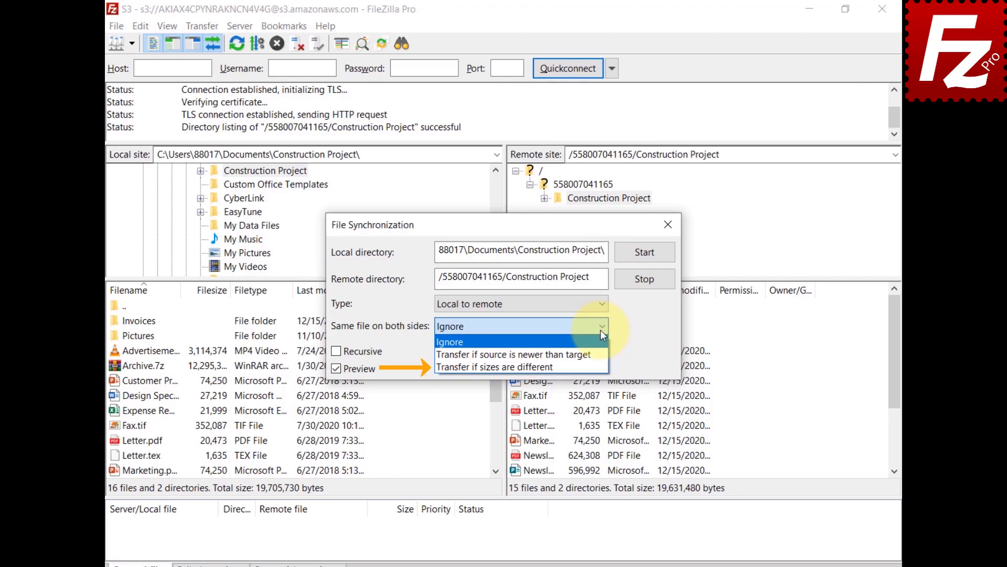
{"action": "left_click", "coordinate": [600, 330]}
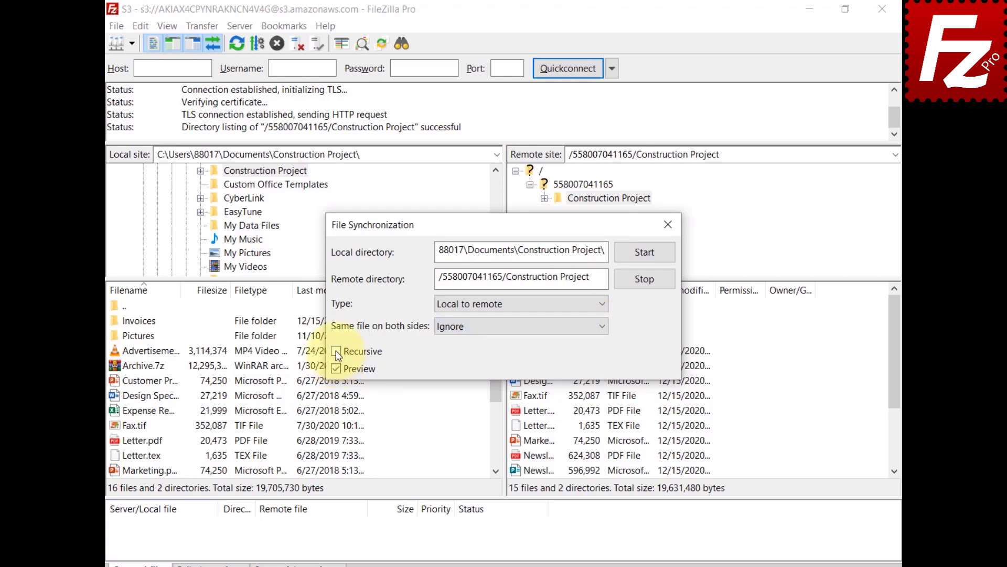
{"action": "left_click", "coordinate": [337, 352]}
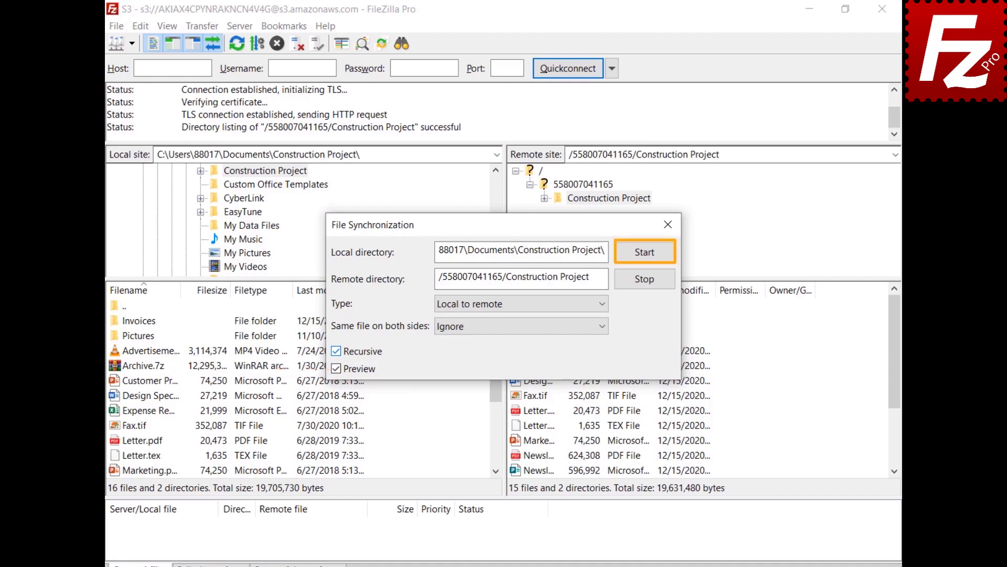
{"action": "left_click", "coordinate": [647, 254]}
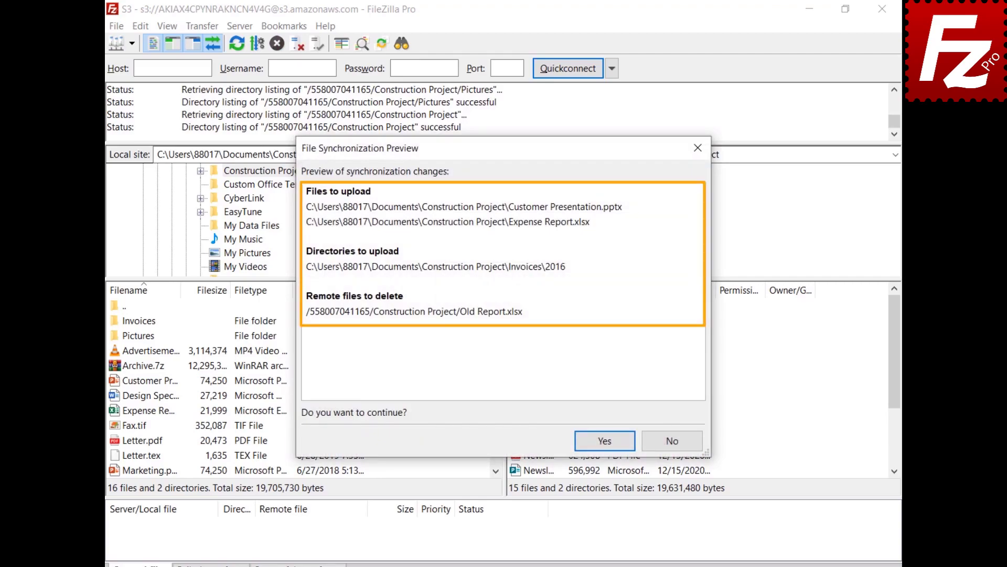
- Approve the previewed uploads and Old Report.xlsx deletion, then relaunch FileZilla Pro
{"action": "left_click", "coordinate": [605, 442]}
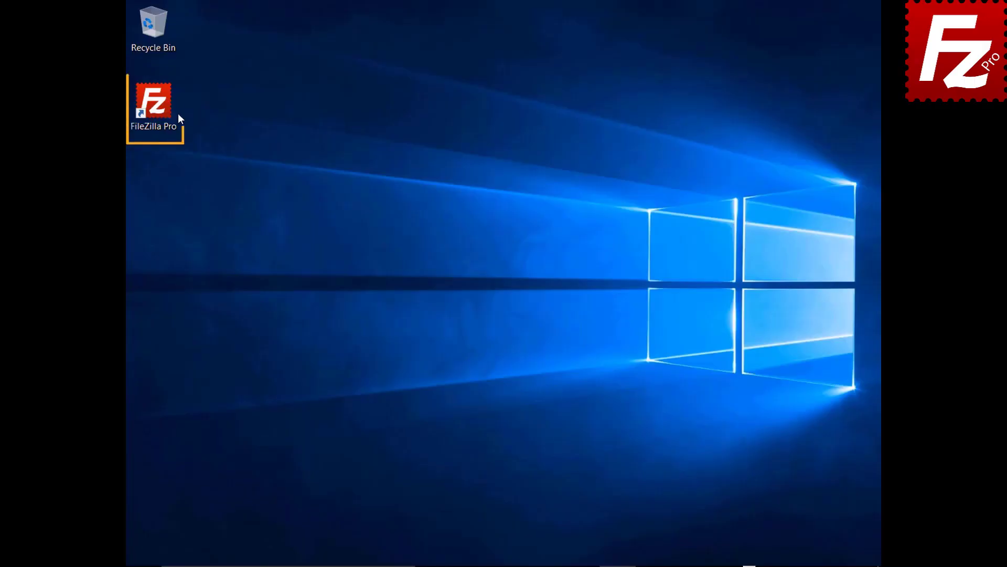
{"action": "double_click", "coordinate": [158, 108]}
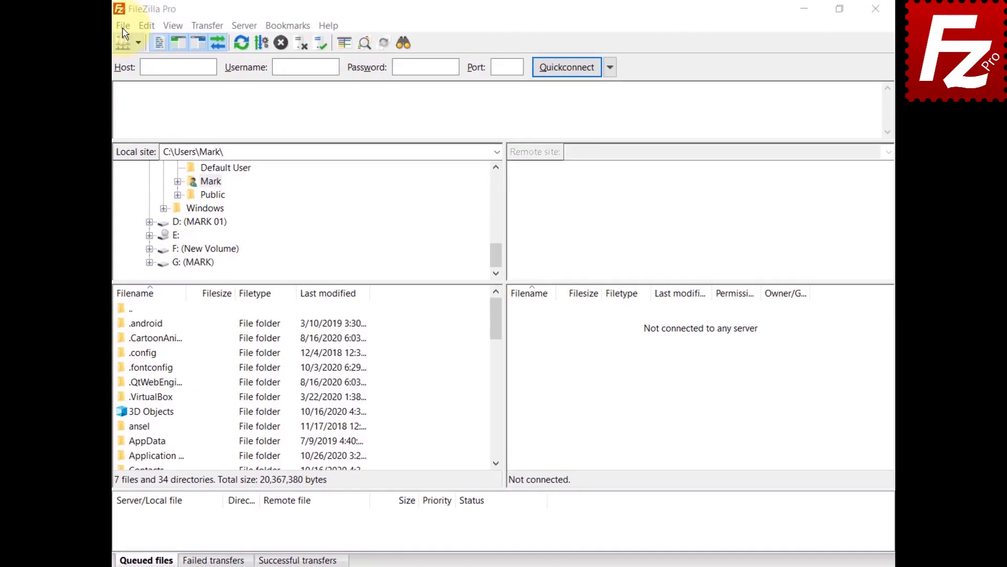
- Connect to the saved S3 site and check the upload Canned ACL, still set to None
{"action": "left_click", "coordinate": [116, 26]}
{"action": "left_click", "coordinate": [122, 44]}
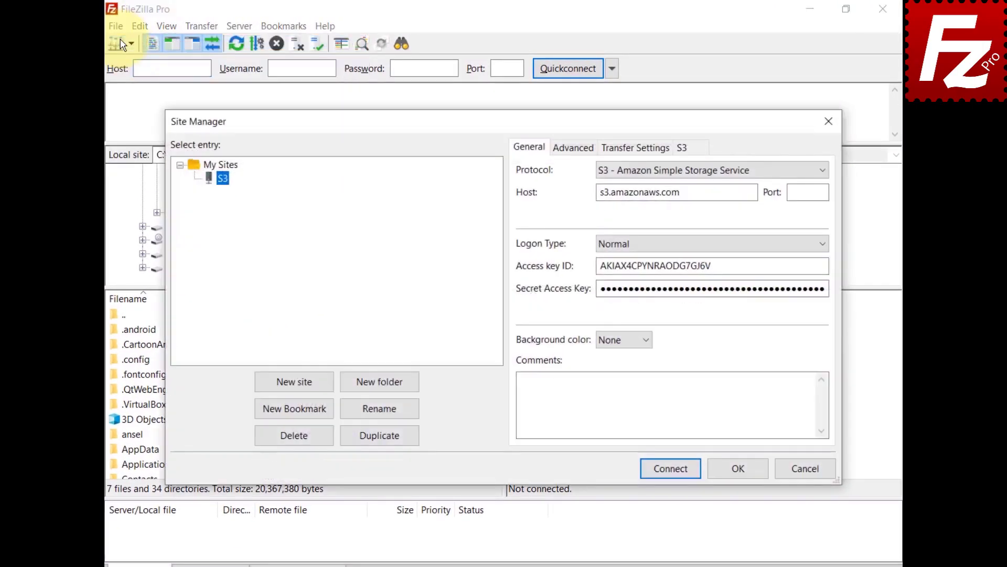
{"action": "left_click", "coordinate": [675, 473]}
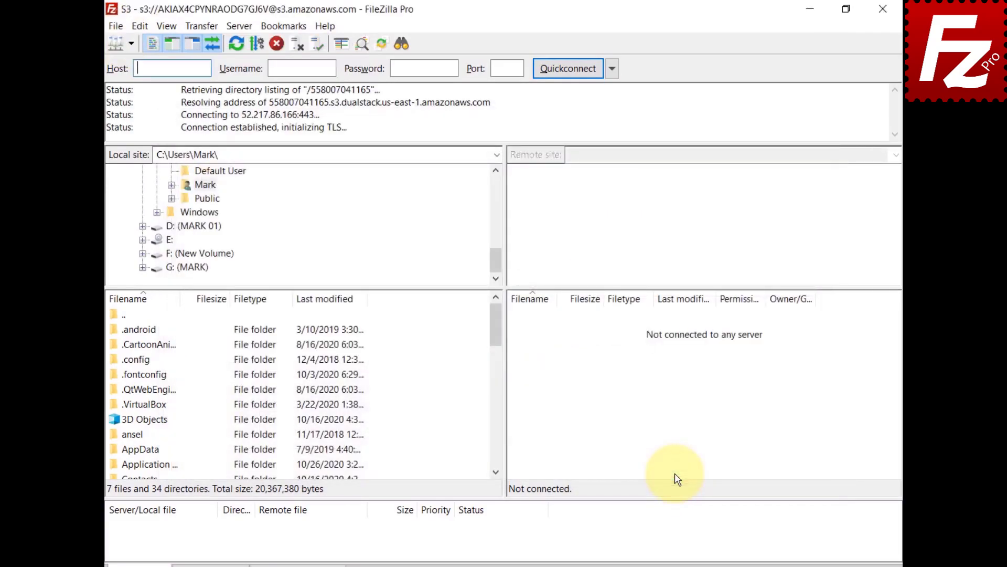
{"action": "left_click", "coordinate": [196, 25]}
{"action": "mouse_move", "coordinate": [205, 97]}
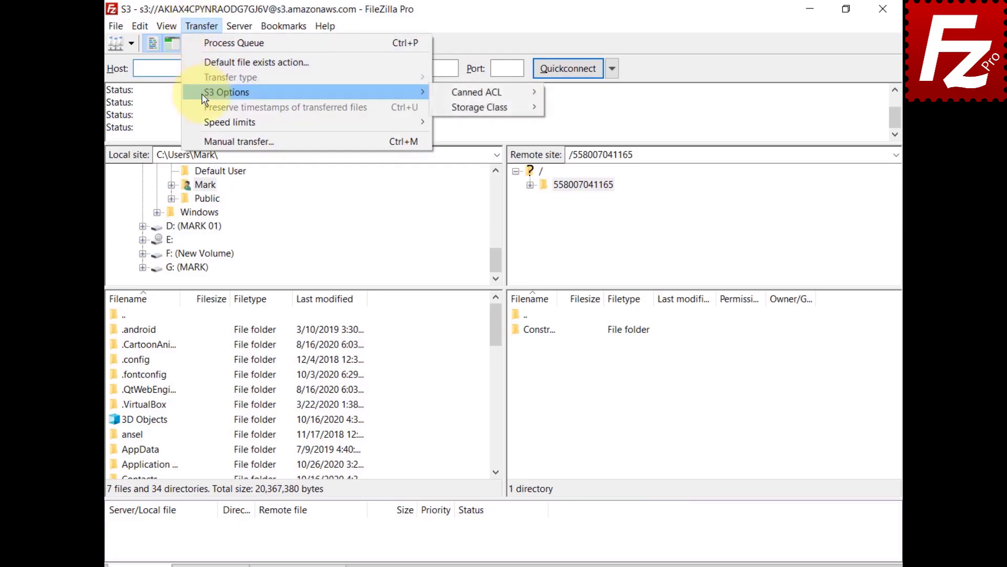
{"action": "mouse_move", "coordinate": [461, 94]}
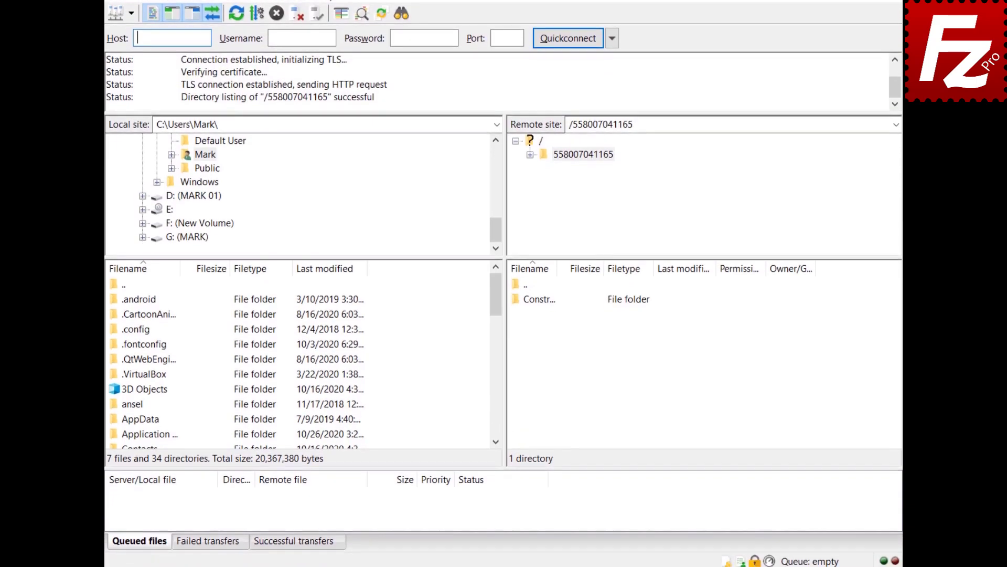
{"action": "left_click", "coordinate": [742, 559]}
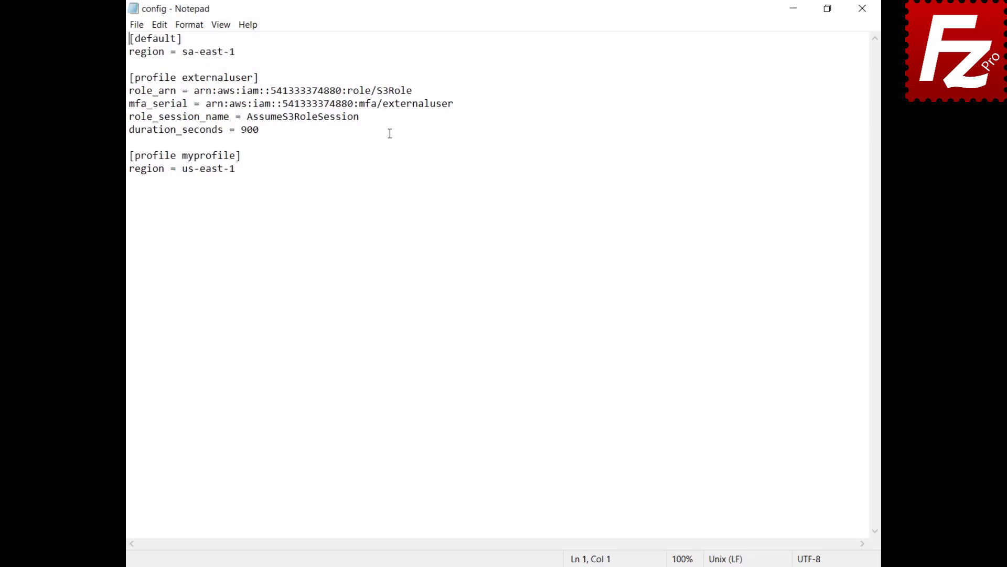
- Close the AWS config and credentials files in Notepad
{"action": "left_click", "coordinate": [862, 8]}
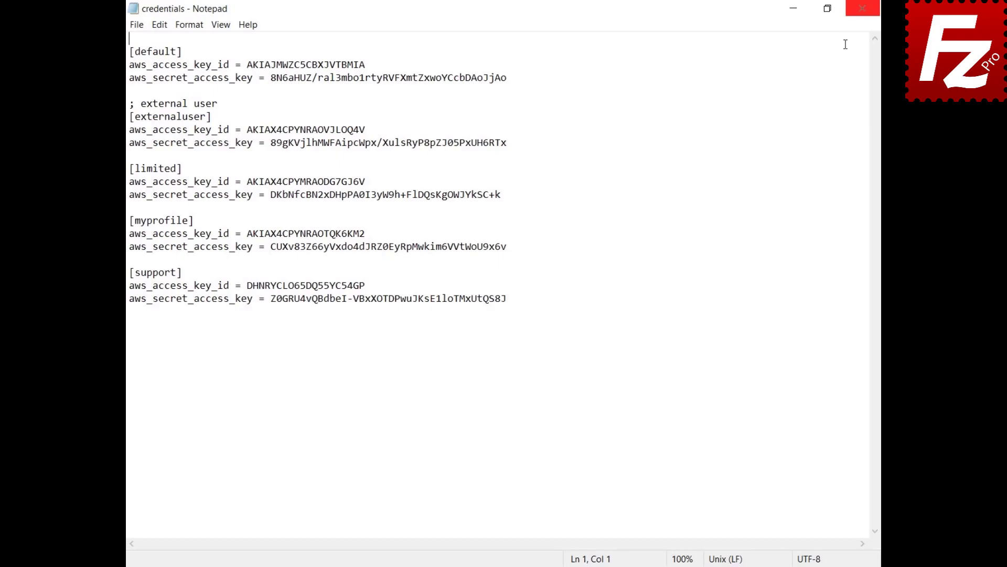
{"action": "left_click", "coordinate": [862, 8]}
- Launch FileZilla Pro and add a new site named S3 Profile using Amazon S3
{"action": "double_click", "coordinate": [157, 107]}
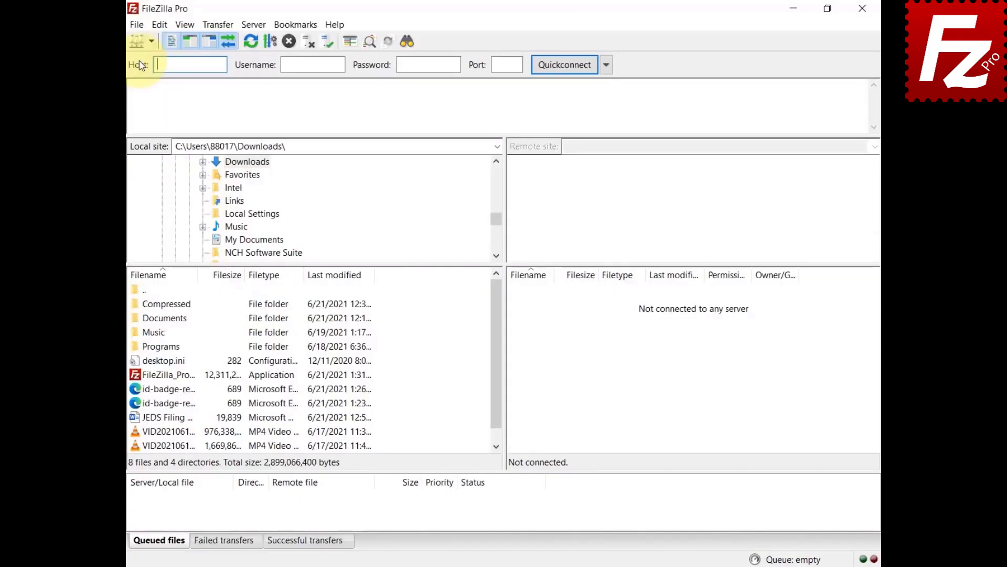
{"action": "left_click", "coordinate": [136, 25]}
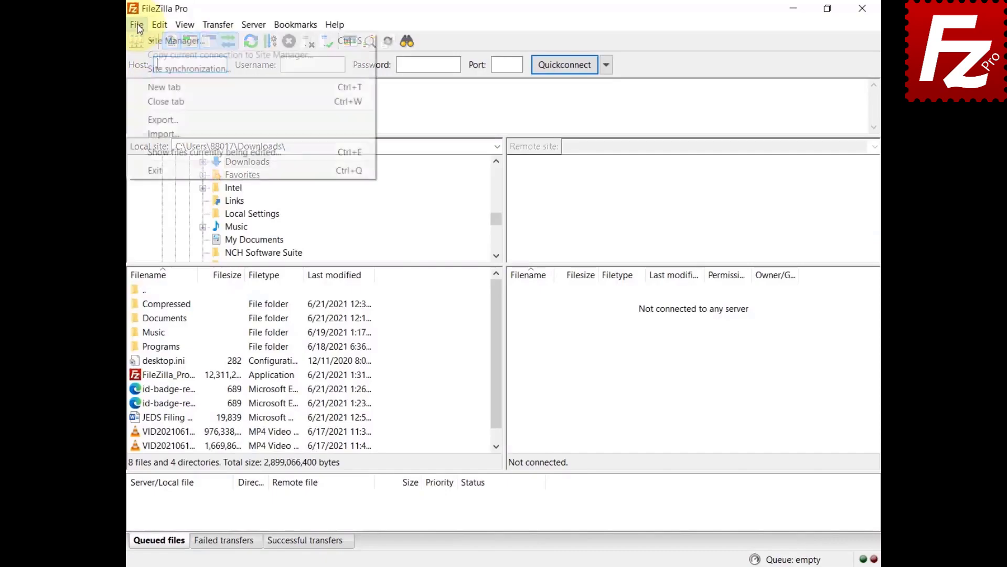
{"action": "left_click", "coordinate": [141, 39]}
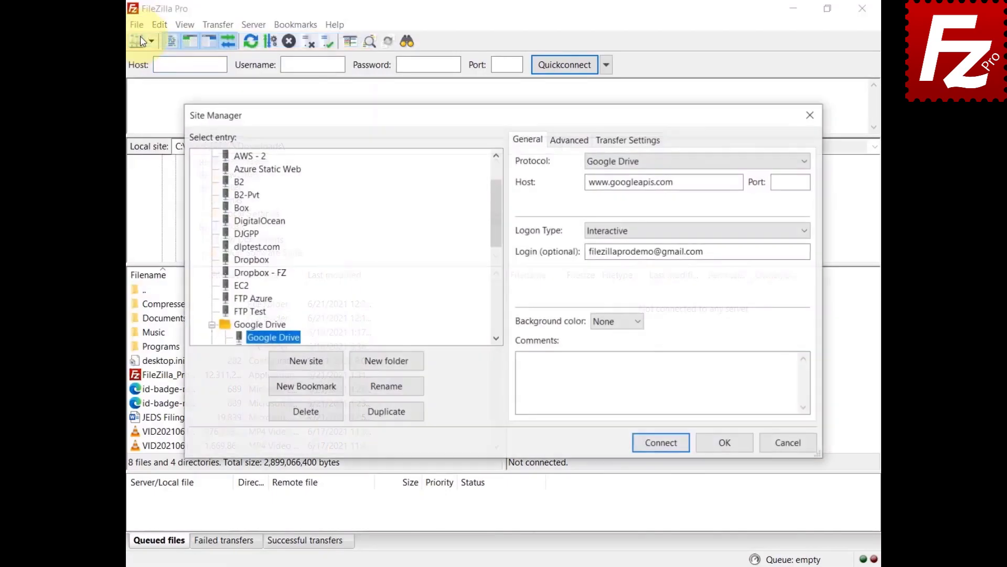
{"action": "left_click", "coordinate": [303, 369]}
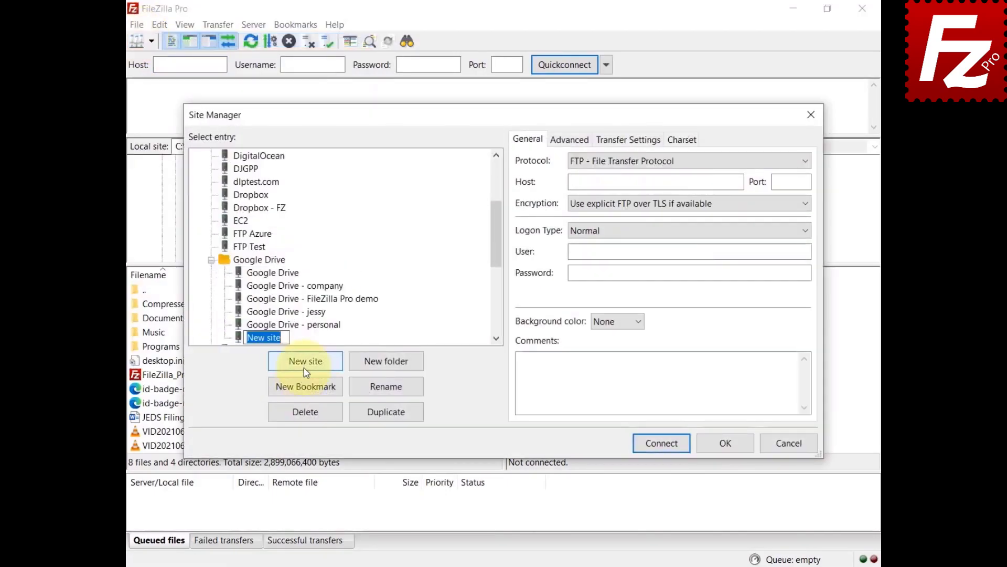
{"action": "left_click", "coordinate": [805, 160]}
{"action": "left_click", "coordinate": [804, 166]}
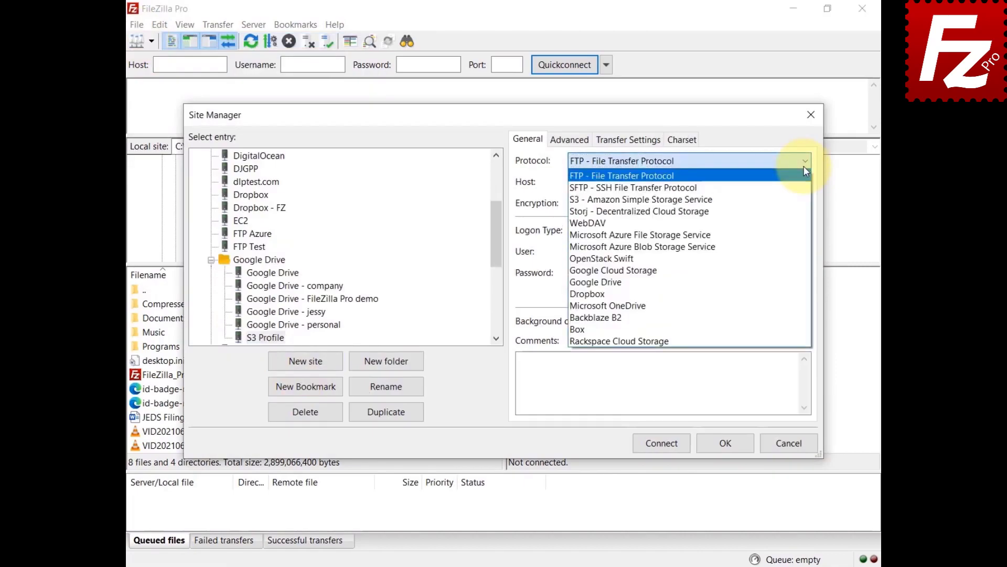
{"action": "left_click", "coordinate": [803, 199]}
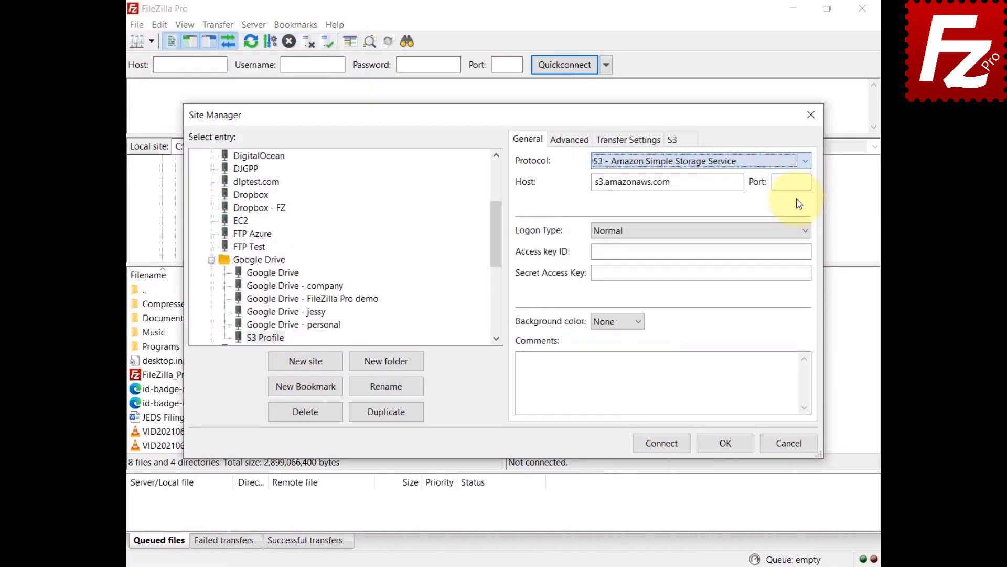
- Set logon type to Profile with profile myprofile and connect
{"action": "left_click", "coordinate": [804, 231]}
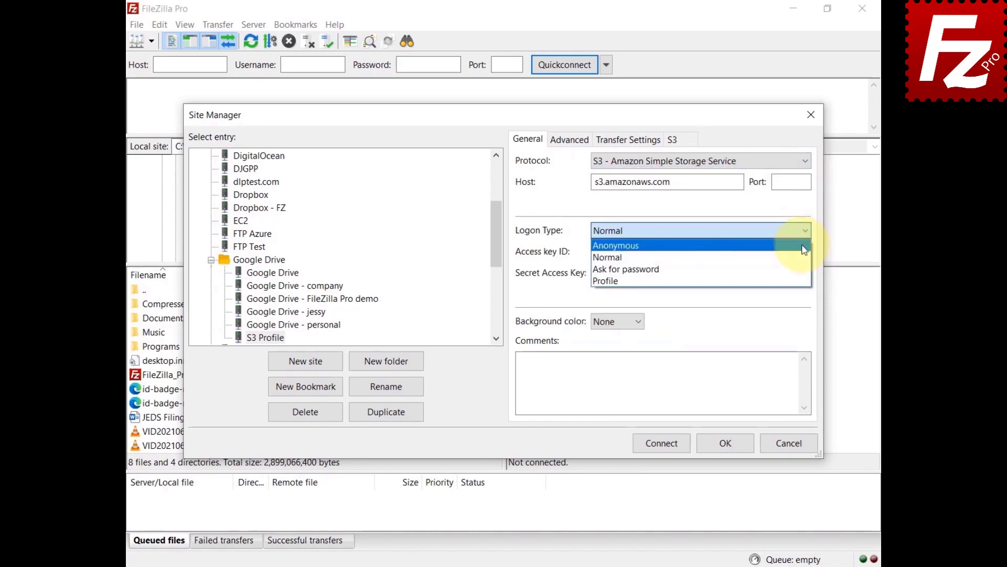
{"action": "left_click", "coordinate": [793, 285]}
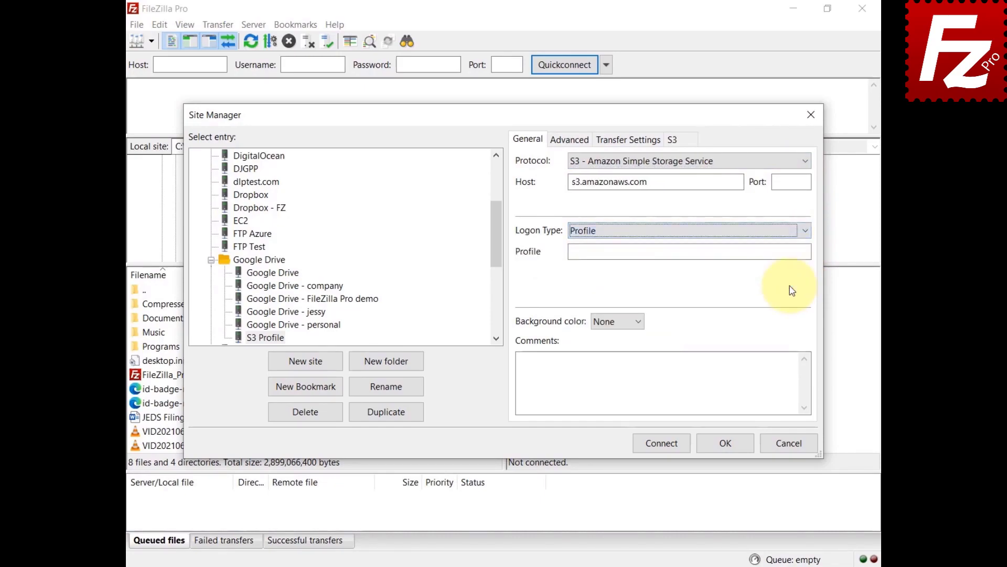
{"action": "key", "text": "Tab"}
{"action": "type", "text": "myprofil"}
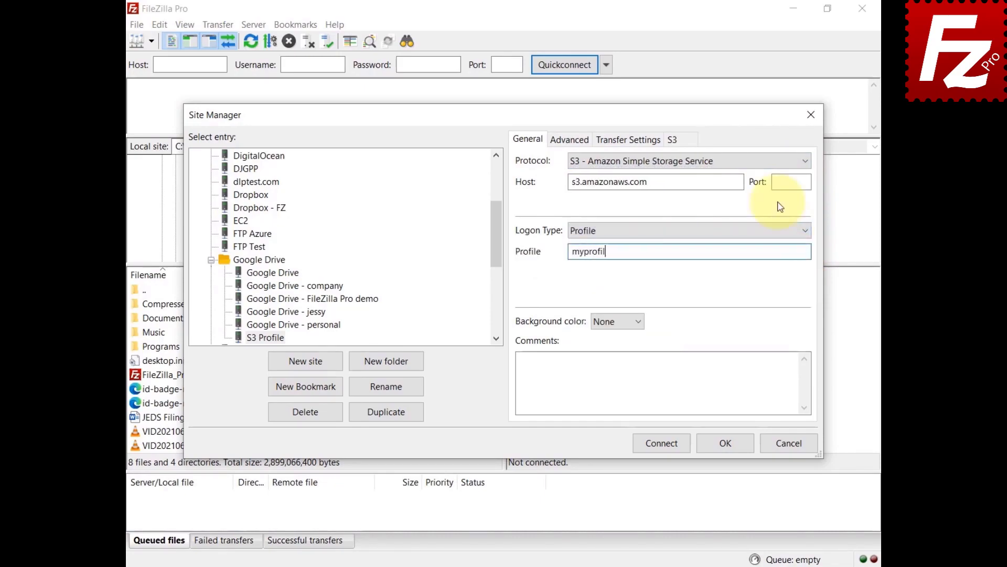
{"action": "type", "text": "e"}
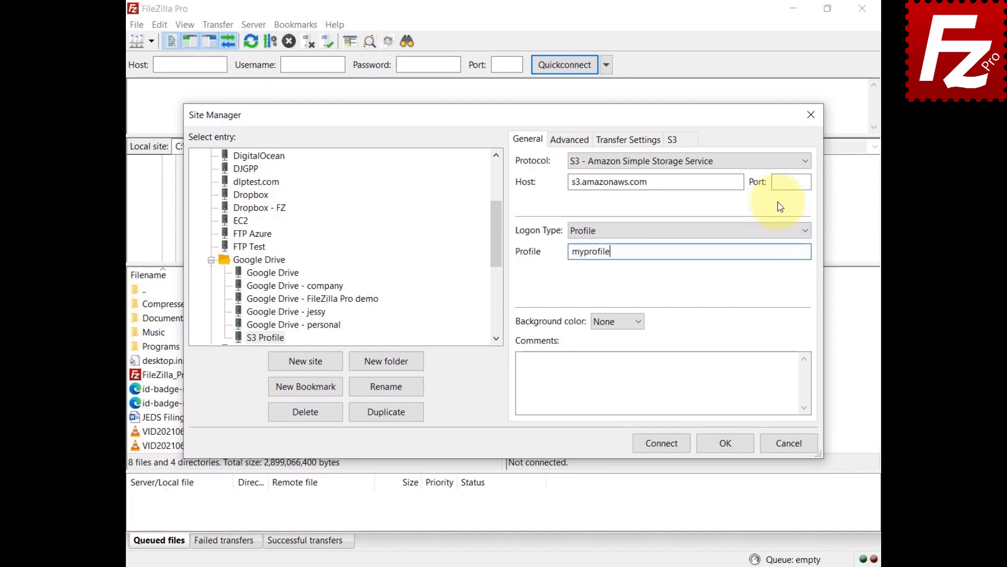
{"action": "left_click", "coordinate": [661, 443]}
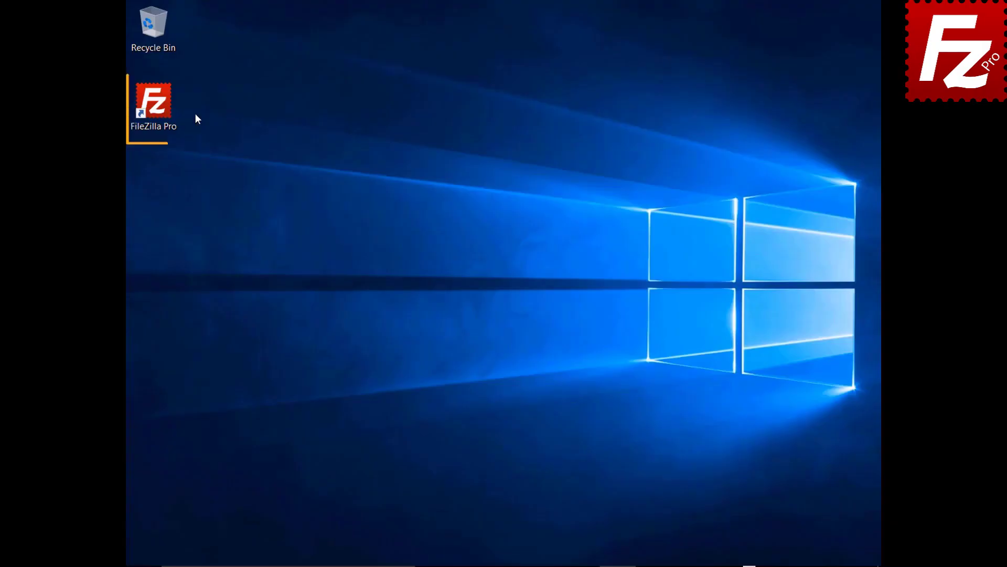
- Launch FileZilla Pro, connect to the saved S3 site and view the upload storage class choices
{"action": "double_click", "coordinate": [160, 108]}
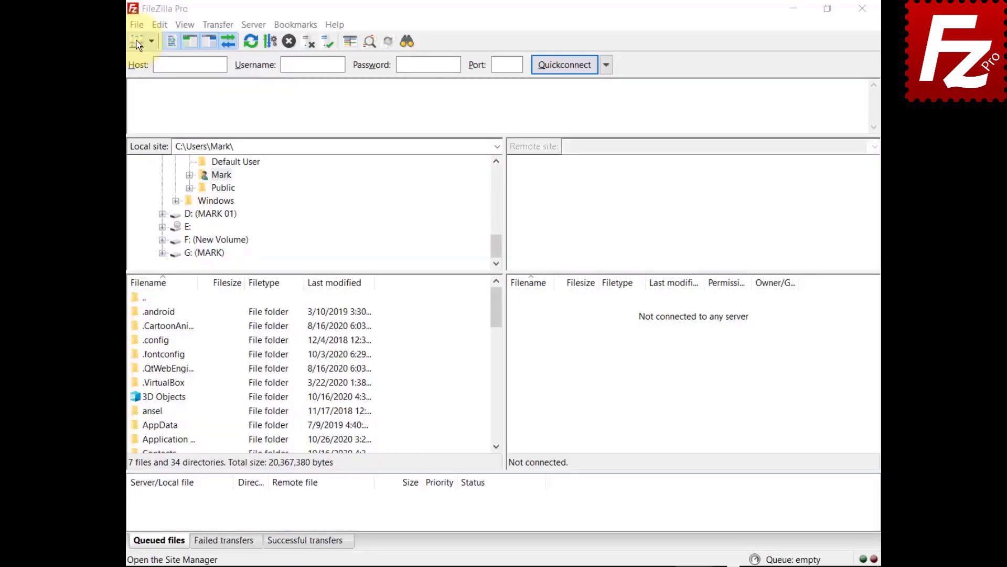
{"action": "left_click", "coordinate": [116, 26]}
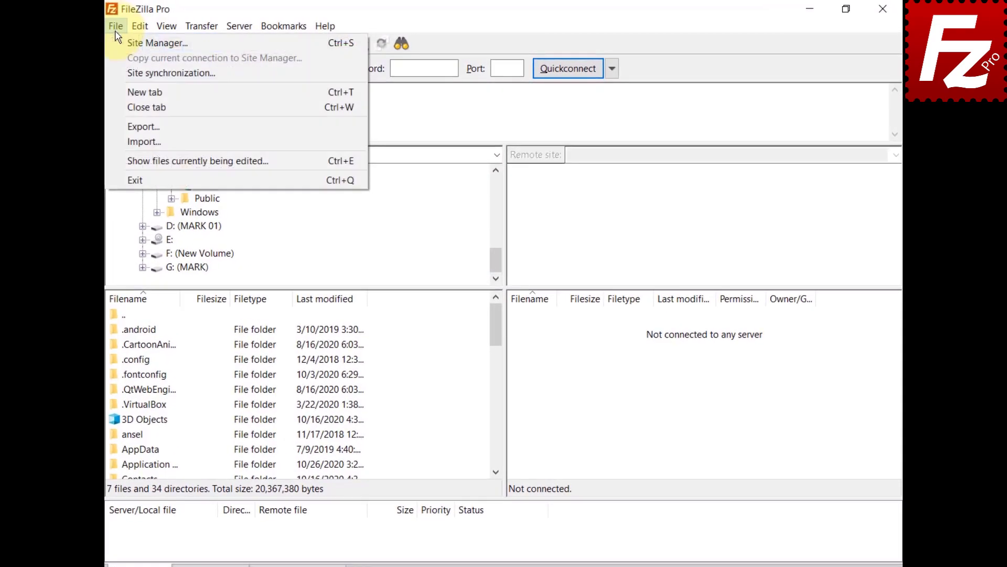
{"action": "left_click", "coordinate": [120, 44]}
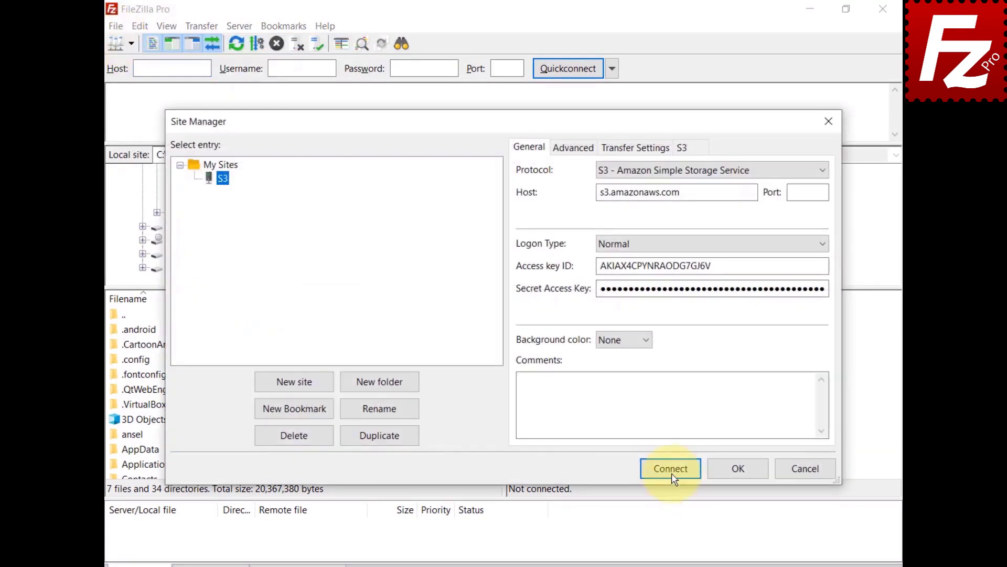
{"action": "left_click", "coordinate": [669, 468]}
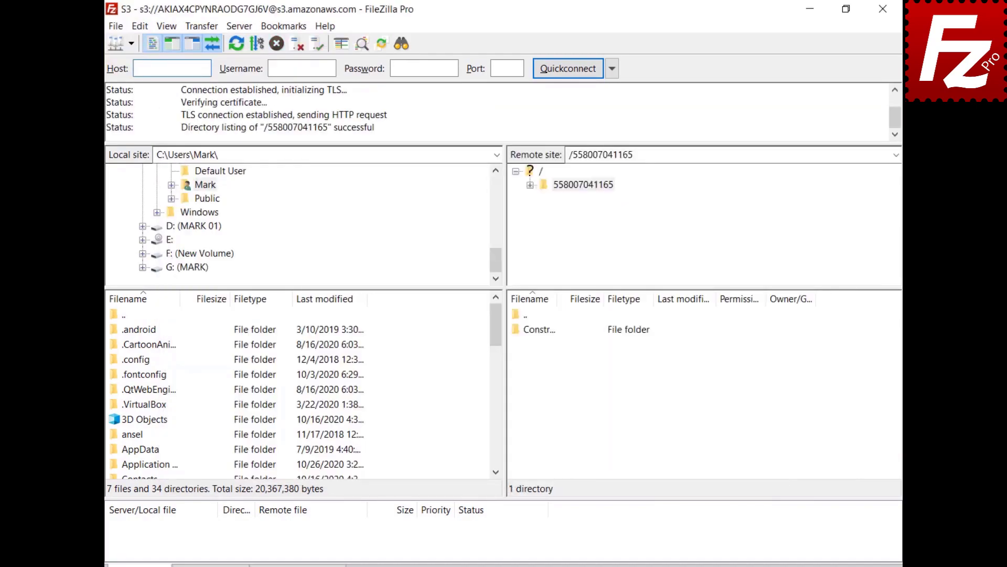
{"action": "left_click", "coordinate": [197, 27]}
{"action": "mouse_move", "coordinate": [208, 95]}
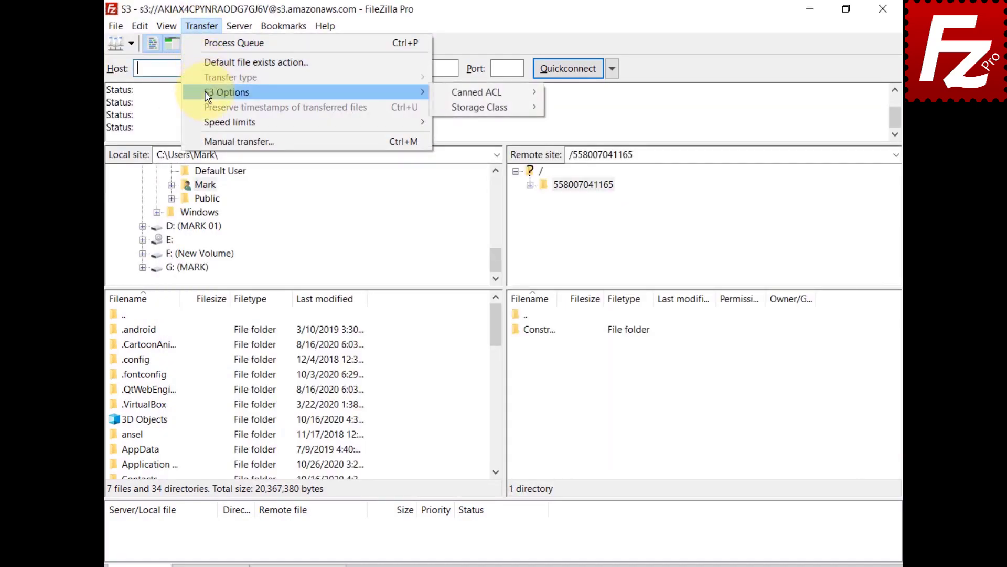
{"action": "mouse_move", "coordinate": [446, 115]}
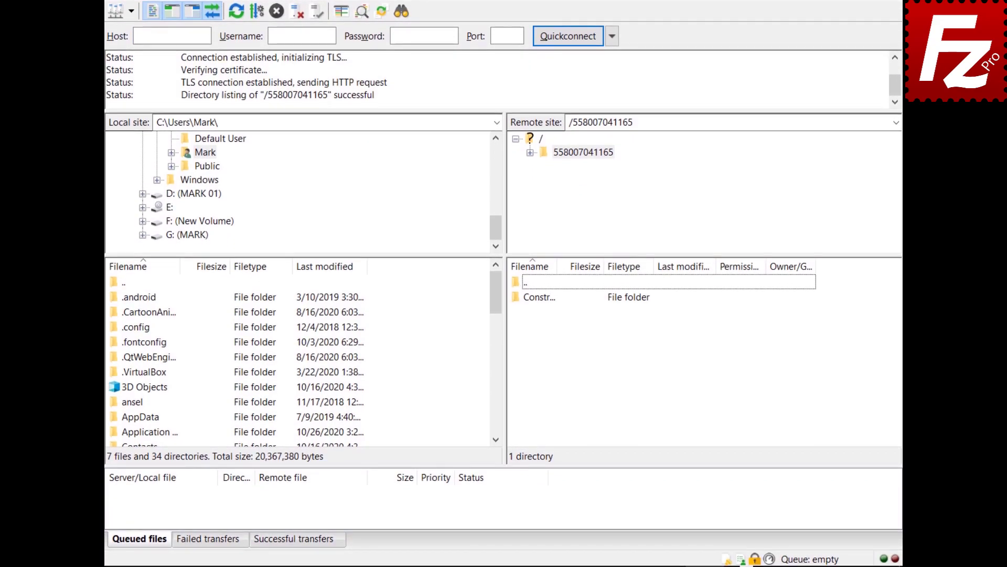
{"action": "left_click", "coordinate": [725, 558]}
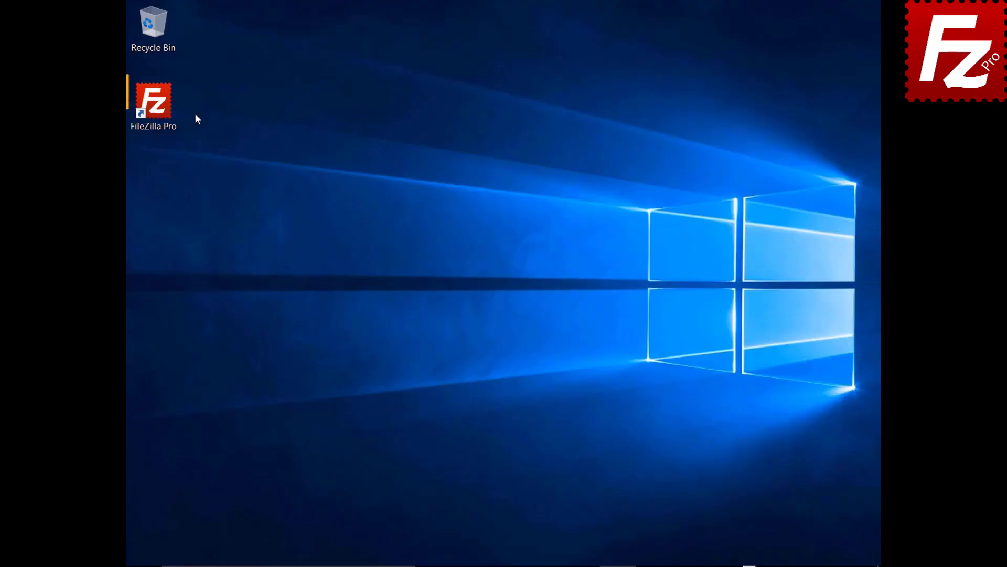
- Launch FileZilla Pro and connect to the saved S3 site
{"action": "double_click", "coordinate": [160, 109]}
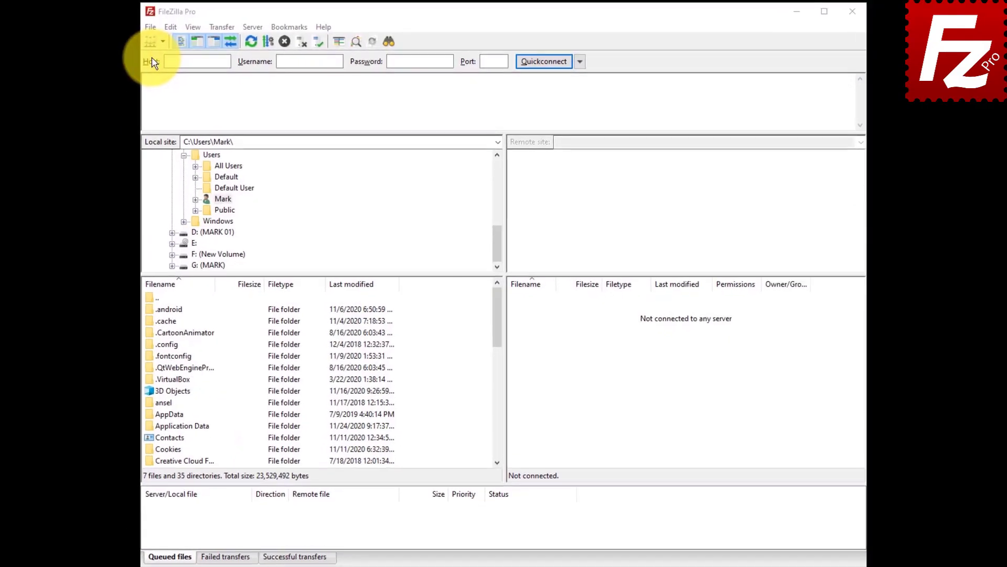
{"action": "left_click", "coordinate": [150, 27]}
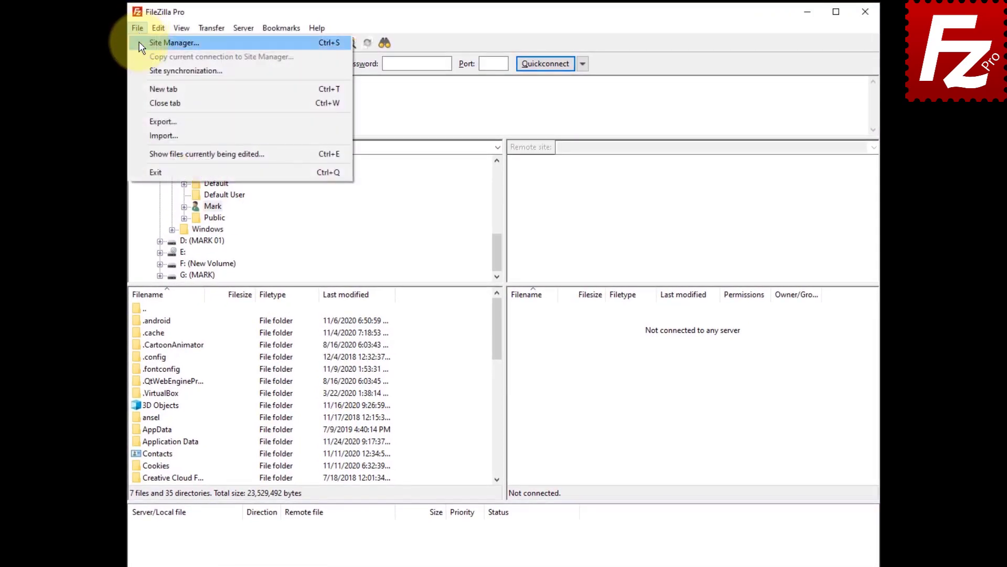
{"action": "left_click", "coordinate": [140, 43]}
{"action": "left_click", "coordinate": [635, 440]}
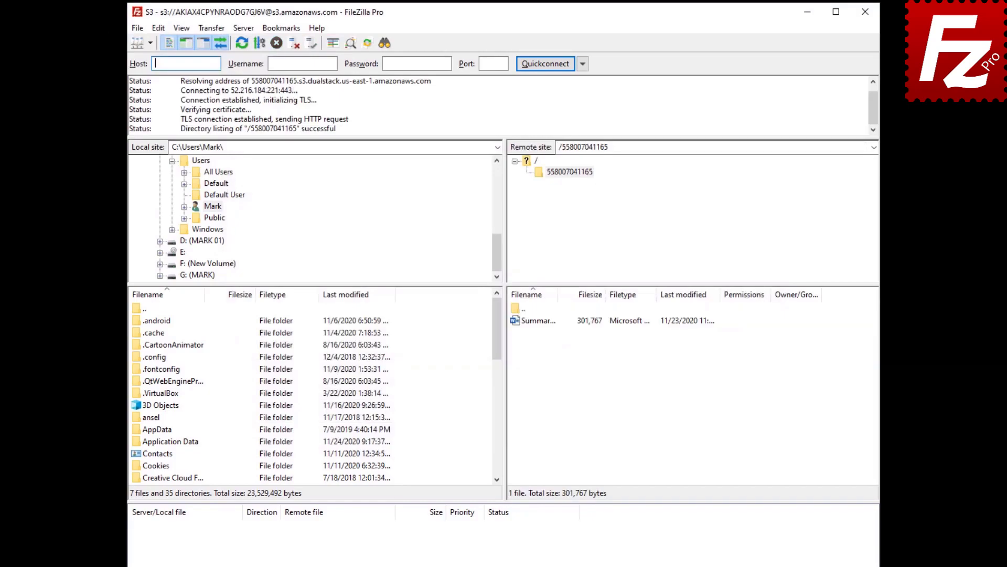
- Open the S3 permissions and metadata properties of Summary Report.docx on the server
{"action": "left_click", "coordinate": [533, 322]}
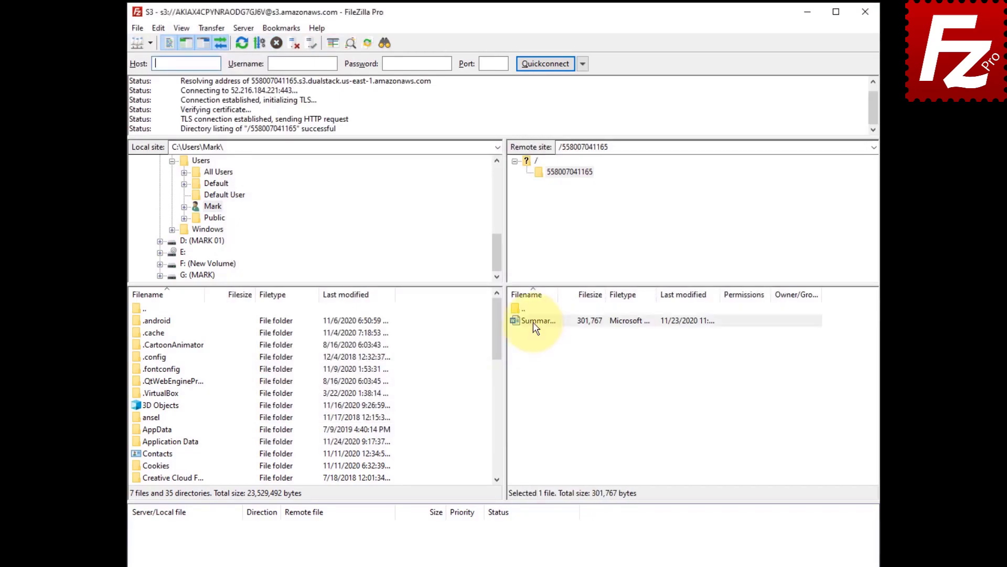
{"action": "right_click", "coordinate": [533, 322]}
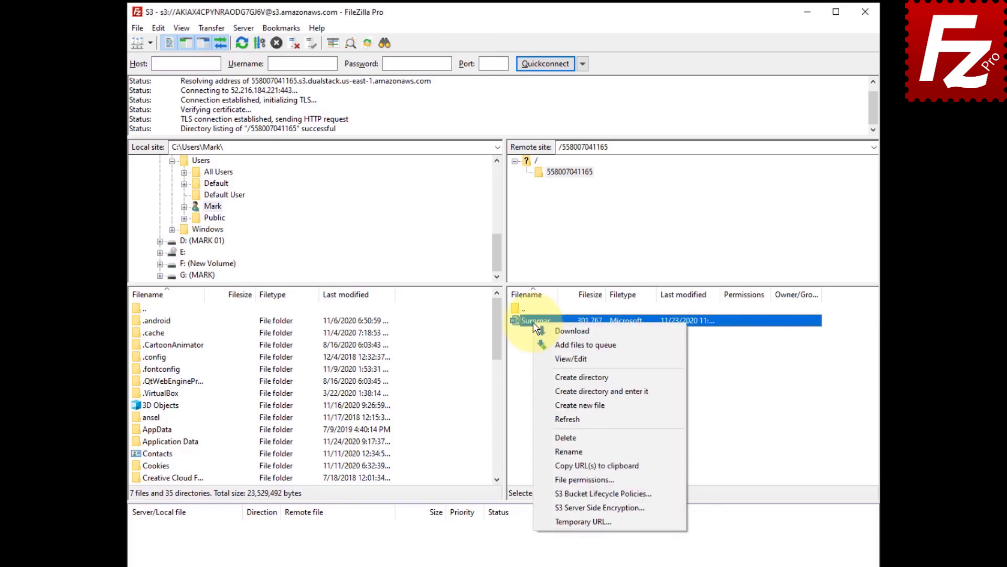
{"action": "left_click", "coordinate": [567, 479]}
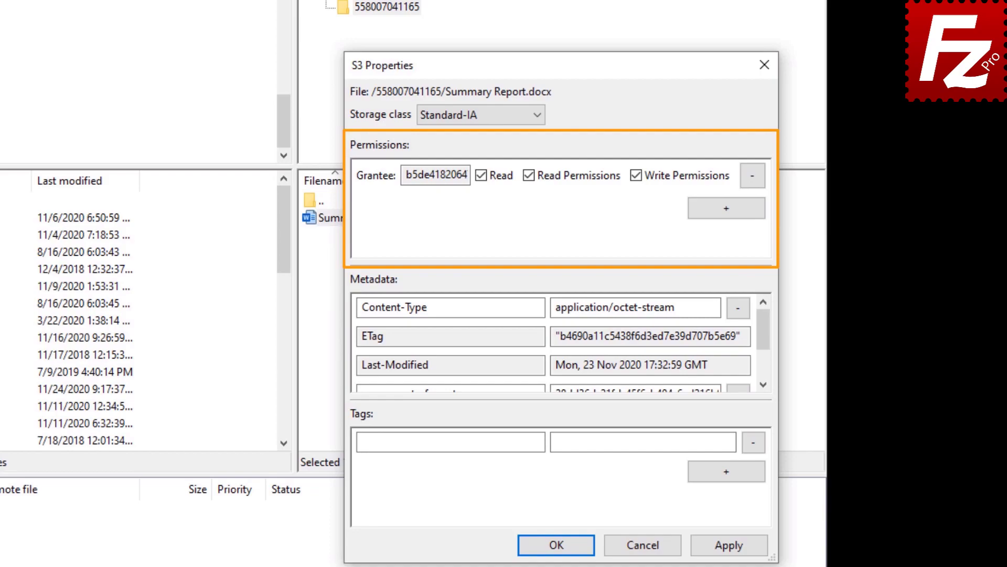
- Add an Everyone grantee with Read permission to Summary Report.docx and save
{"action": "left_click", "coordinate": [726, 213]}
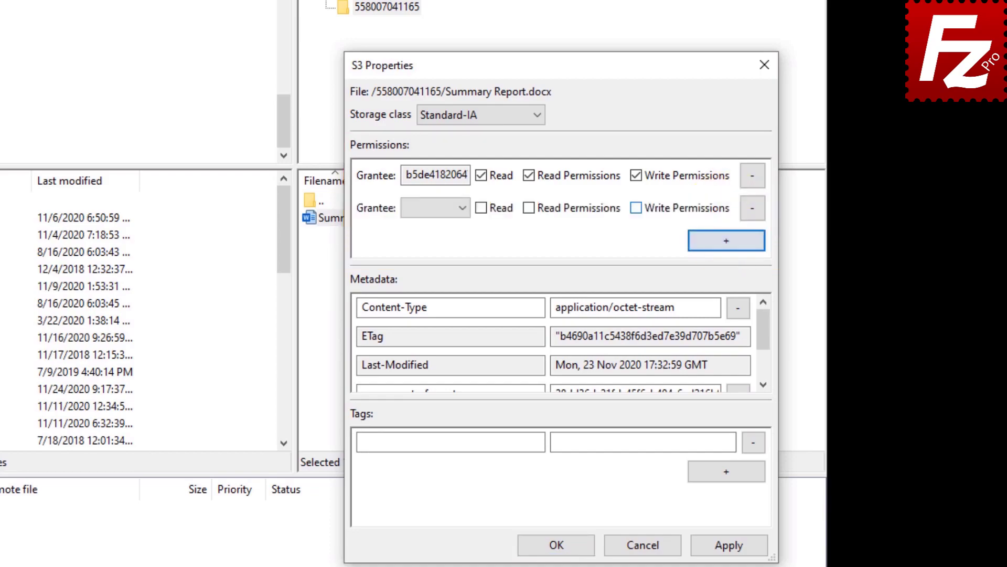
{"action": "left_click", "coordinate": [463, 207]}
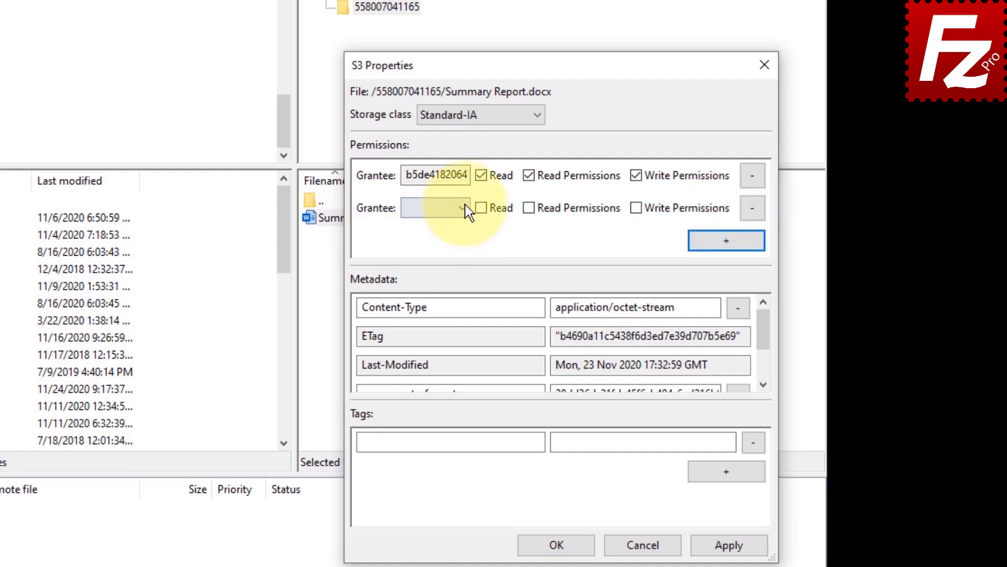
{"action": "left_click", "coordinate": [464, 225]}
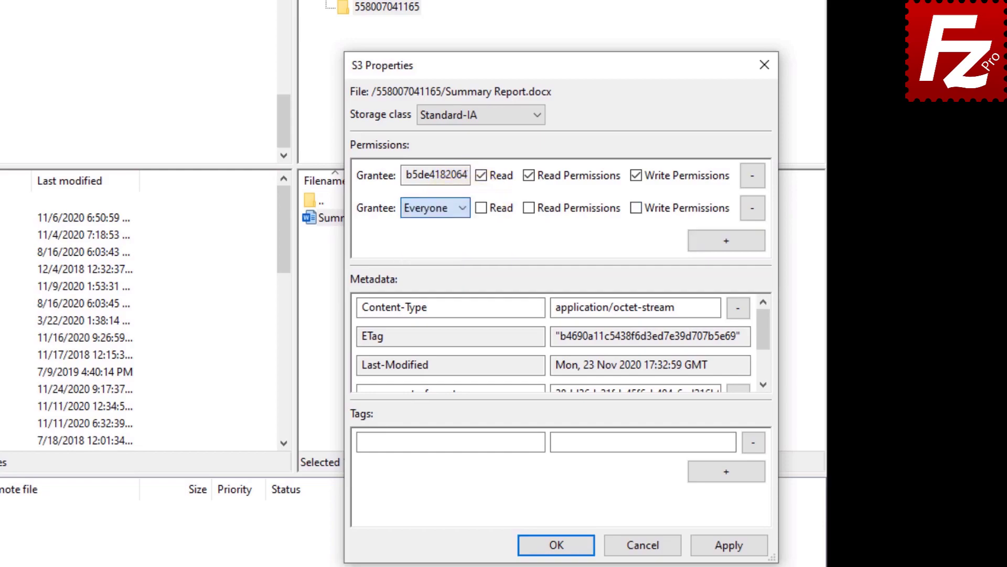
{"action": "left_click", "coordinate": [483, 212]}
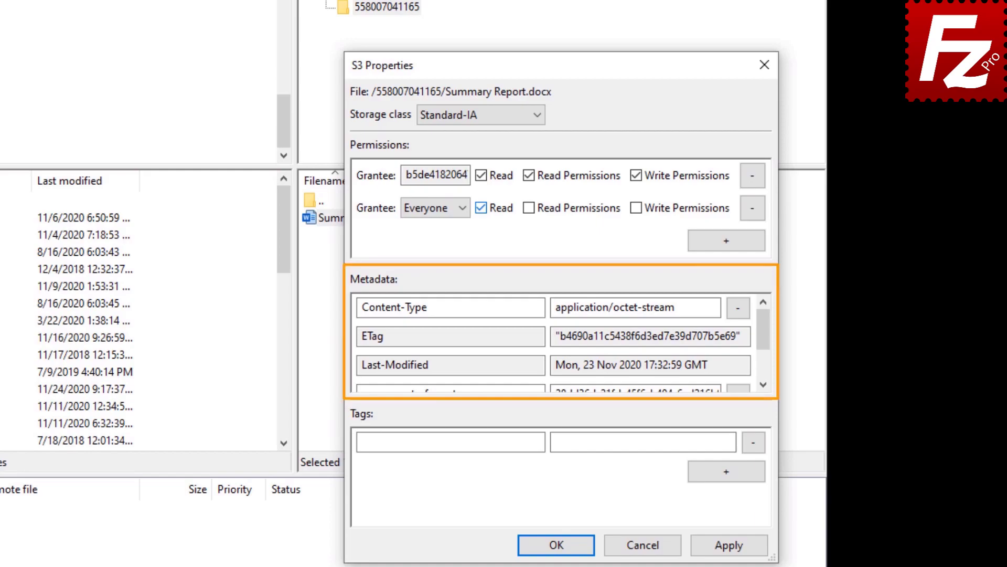
{"action": "left_click_drag", "start_coordinate": [764, 328], "coordinate": [765, 360]}
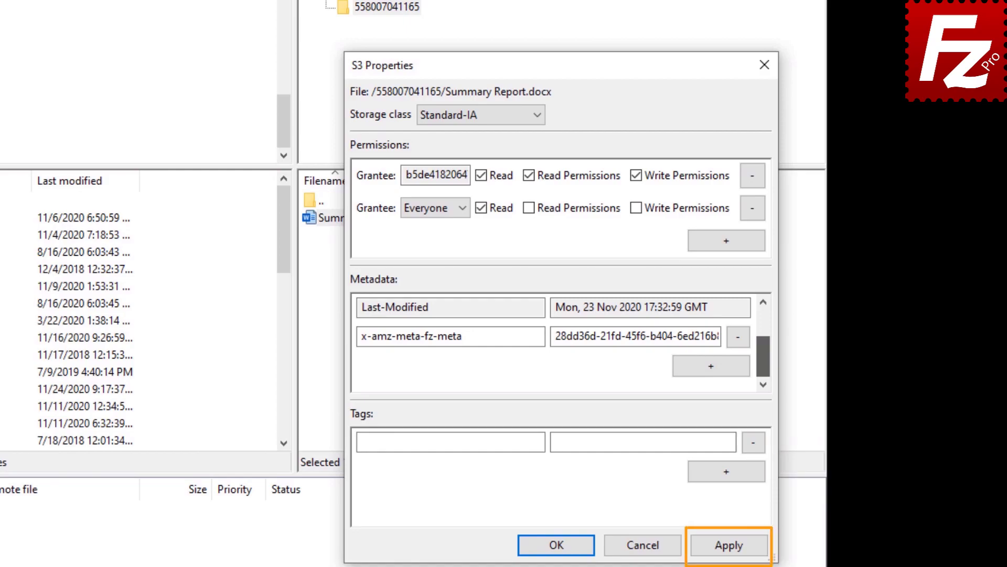
{"action": "left_click", "coordinate": [561, 545]}
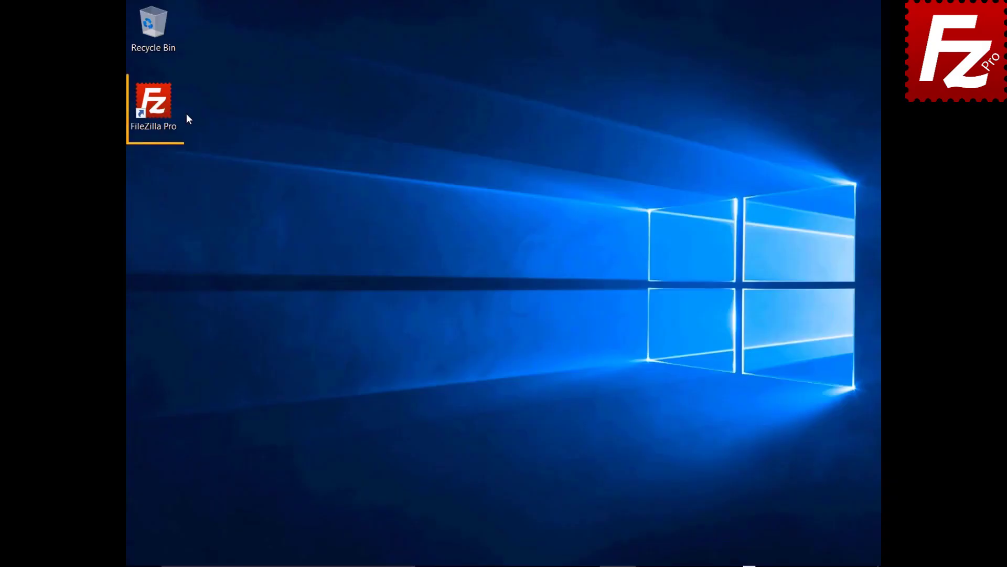
- Launch FileZilla Pro and connect to the saved Amazon S3 site in a new tab
{"action": "double_click", "coordinate": [160, 109]}
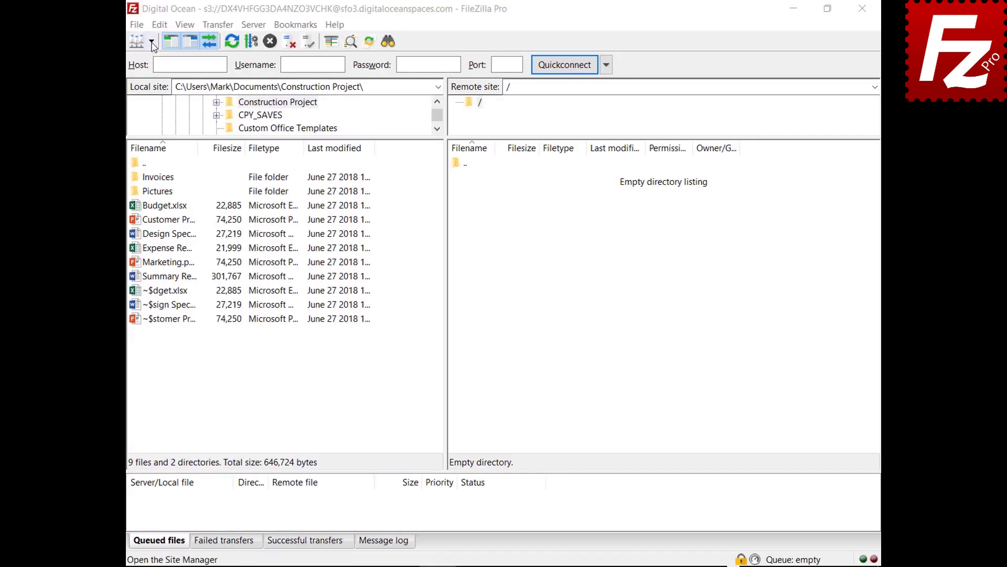
{"action": "left_click", "coordinate": [152, 41]}
{"action": "left_click", "coordinate": [168, 59]}
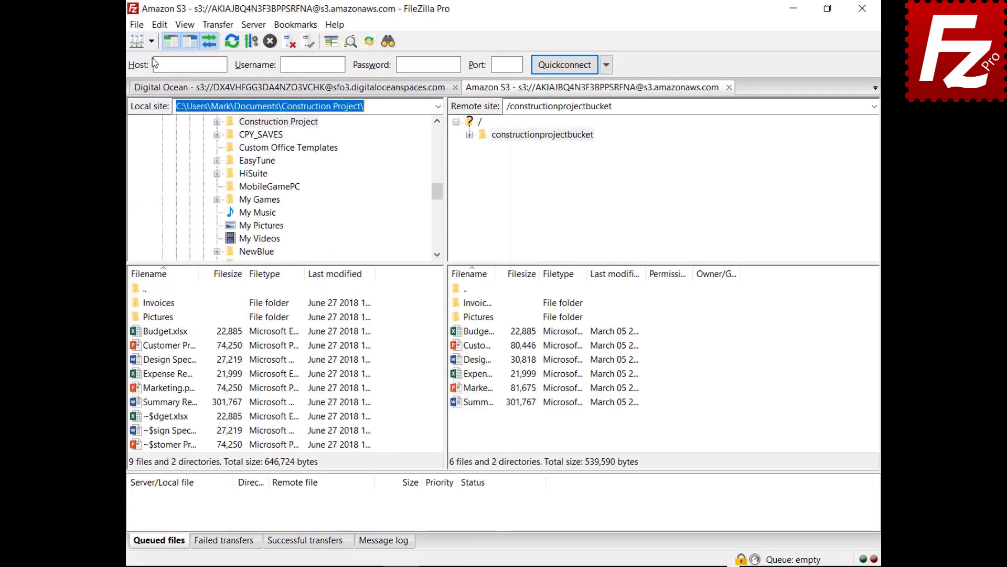
- Try AWS KMS server-side encryption for Budget.xlsx, then cancel without changing it
{"action": "right_click", "coordinate": [456, 334]}
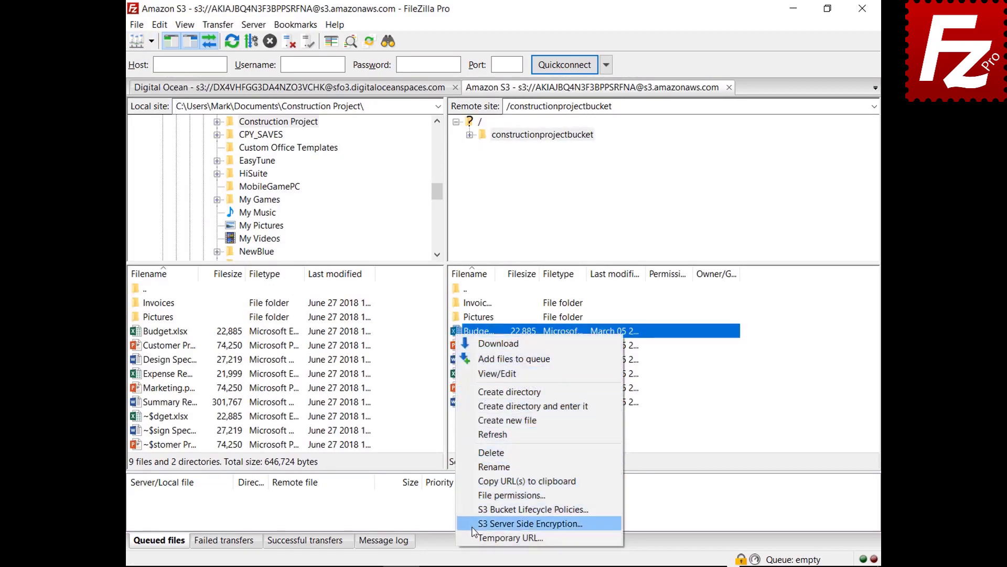
{"action": "left_click", "coordinate": [524, 523]}
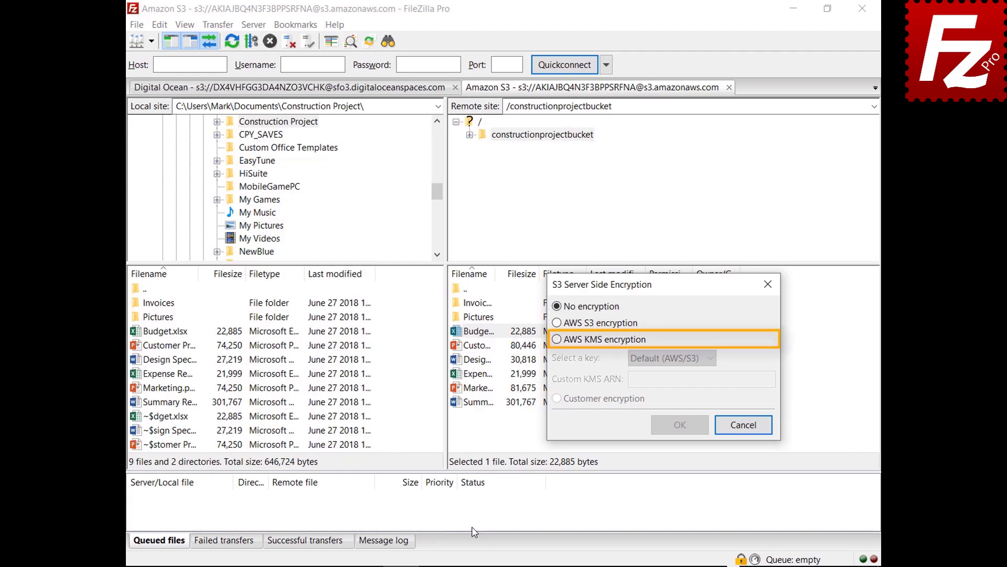
{"action": "left_click", "coordinate": [556, 340]}
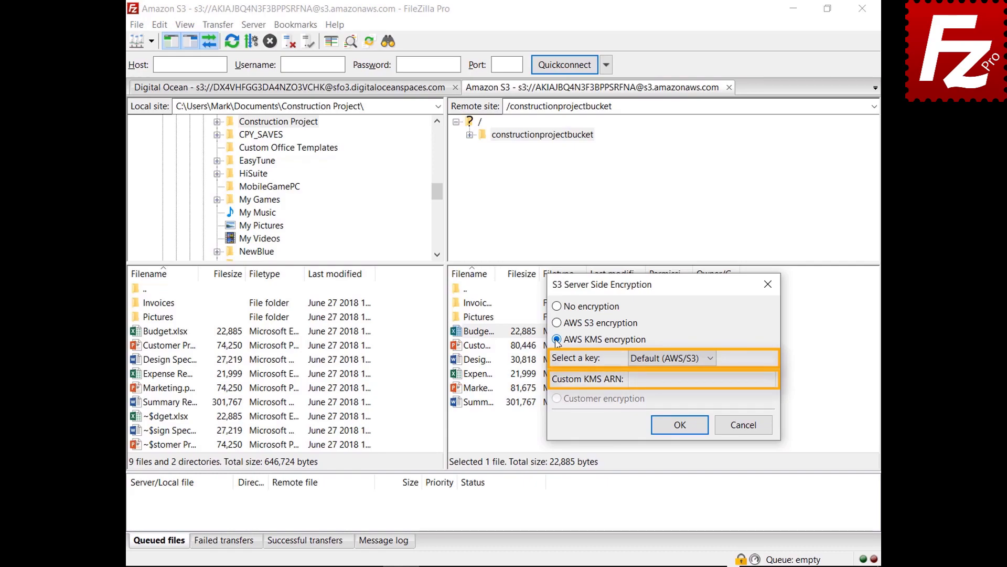
{"action": "left_click", "coordinate": [747, 427]}
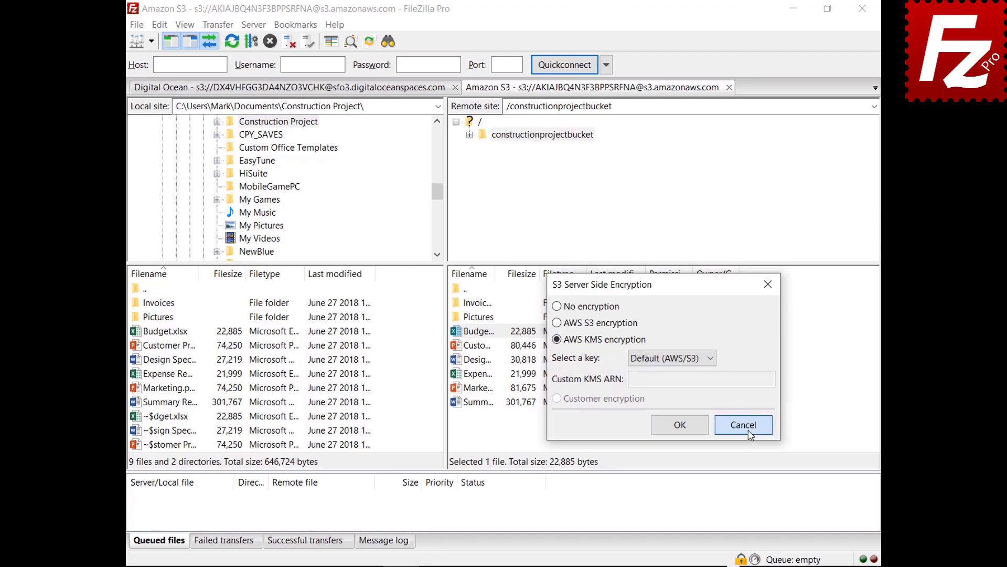
- In Site Manager, try AWS S3 and AWS KMS for the Amazon S3 site, then choose Customer encryption
{"action": "left_click", "coordinate": [136, 25]}
{"action": "left_click", "coordinate": [139, 40]}
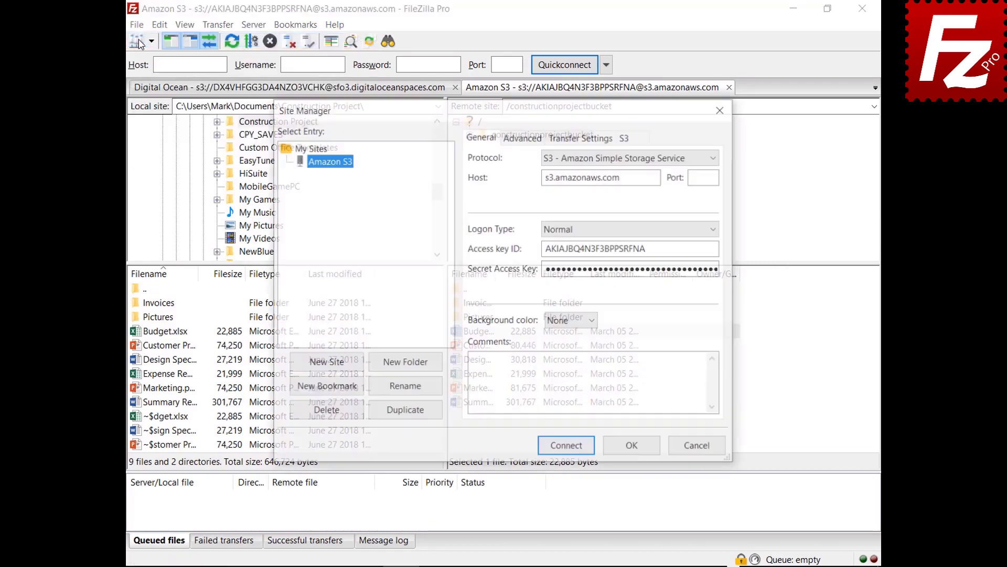
{"action": "left_click", "coordinate": [641, 138]}
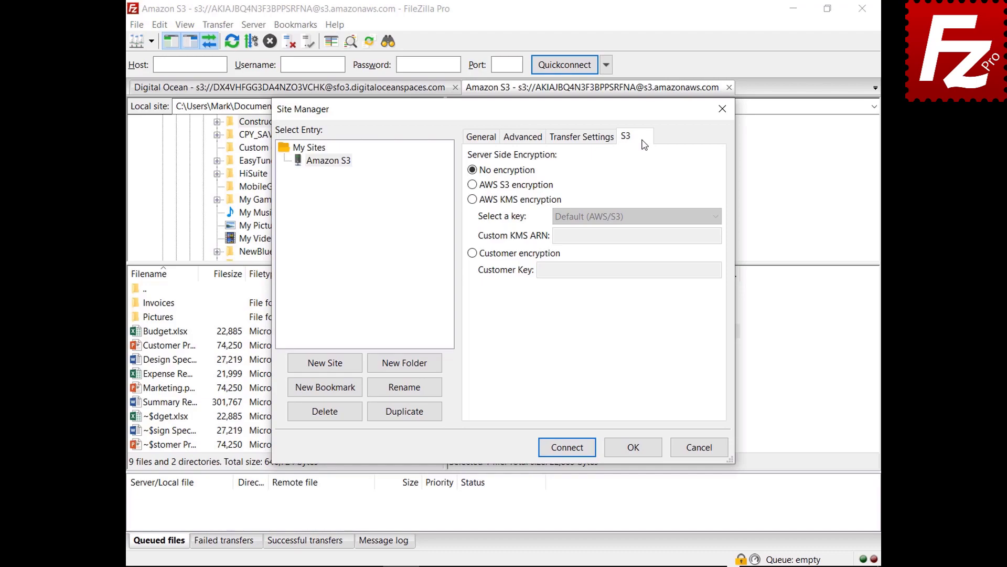
{"action": "left_click", "coordinate": [473, 185]}
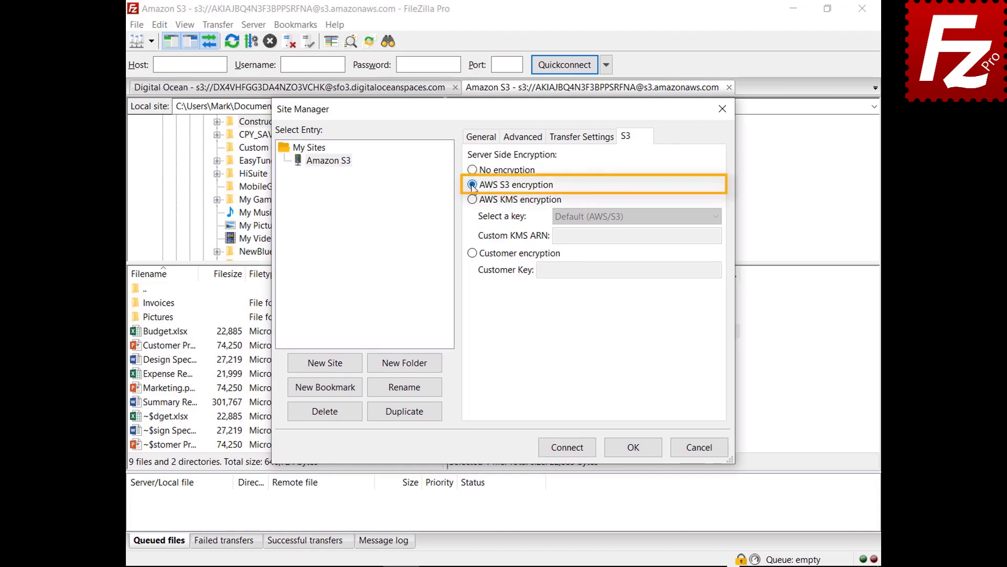
{"action": "left_click", "coordinate": [472, 199]}
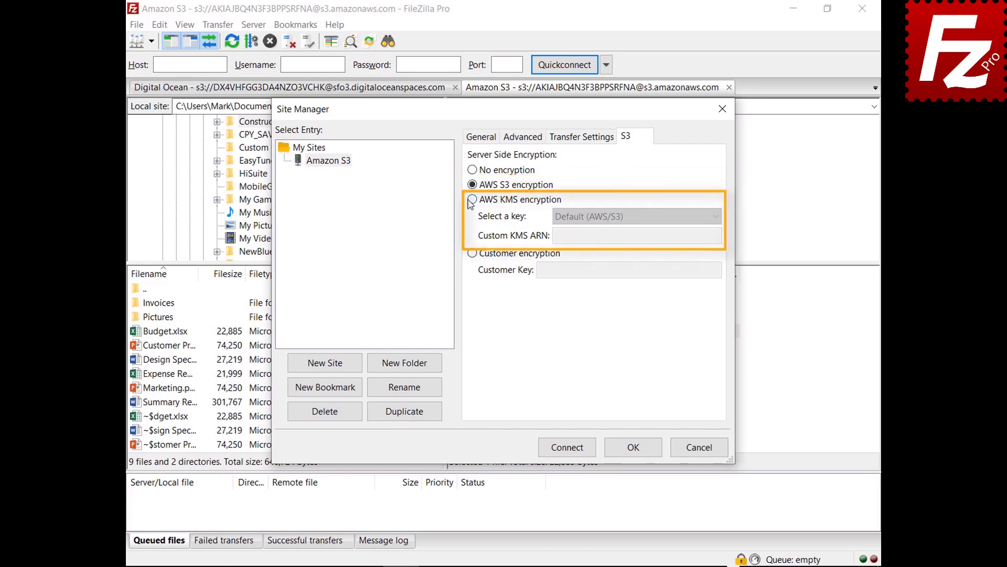
{"action": "left_click", "coordinate": [716, 217]}
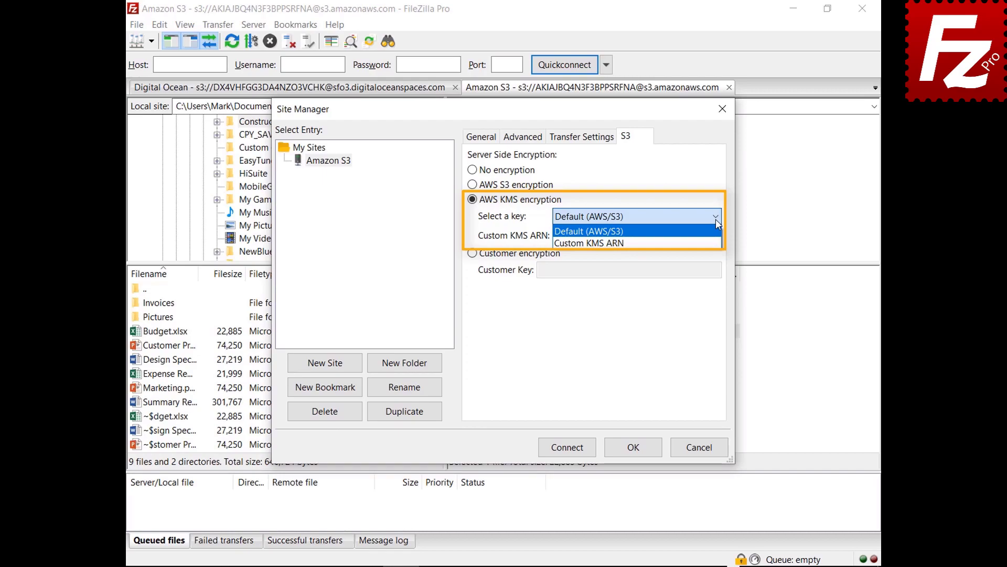
{"action": "left_click", "coordinate": [472, 253]}
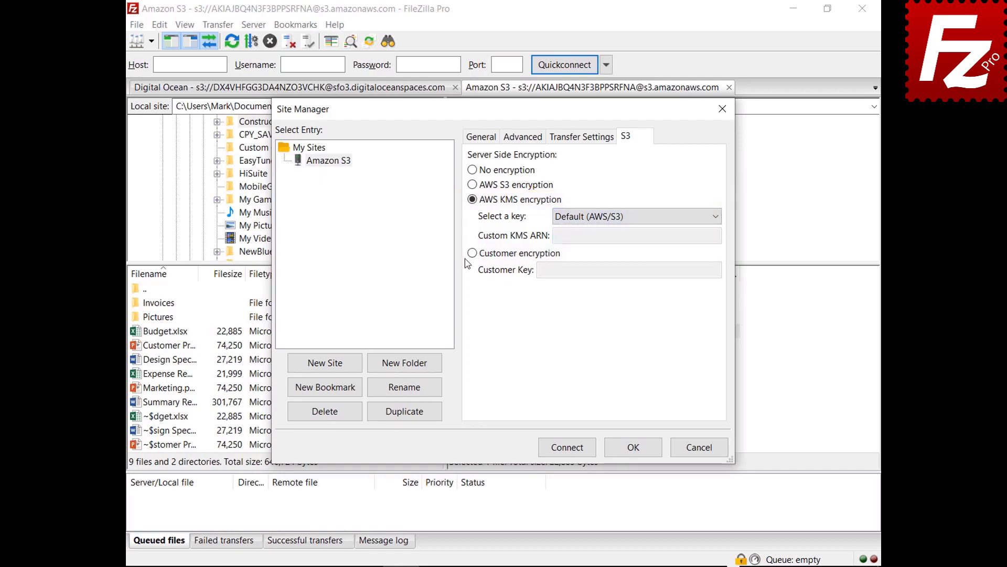
{"action": "left_click", "coordinate": [473, 254]}
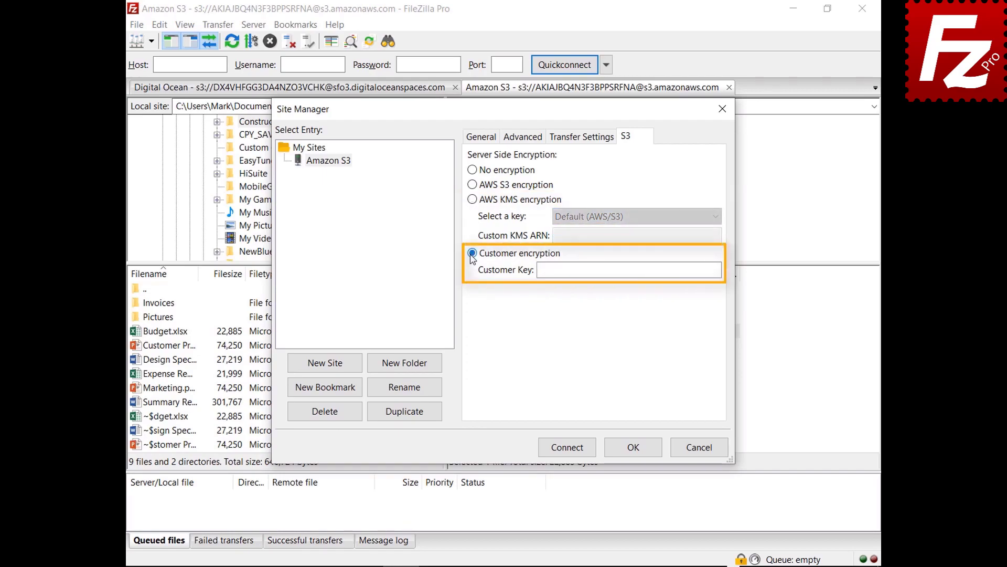
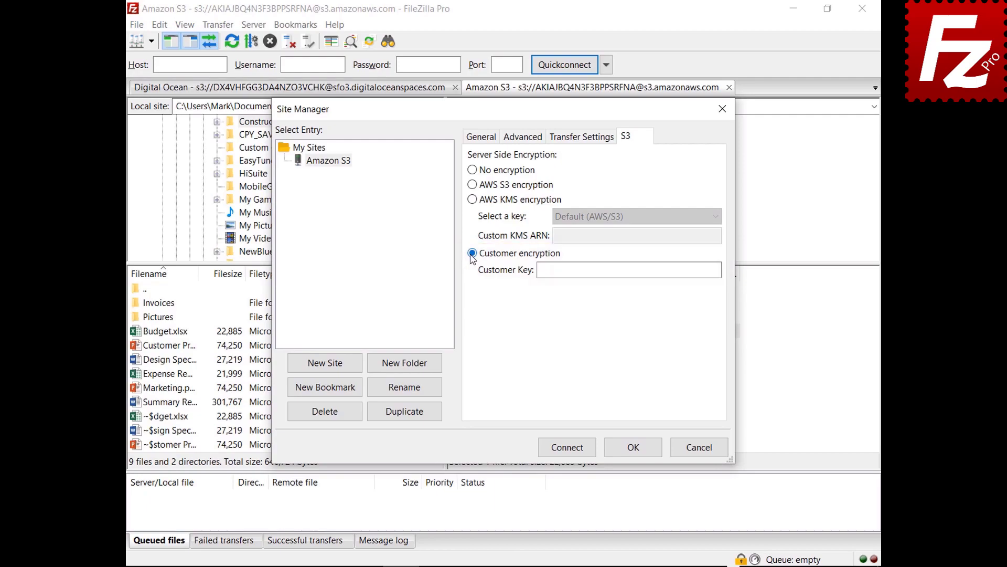
- Discard the Amazon S3 site's encryption changes and close Site Manager
{"action": "left_click", "coordinate": [700, 448]}
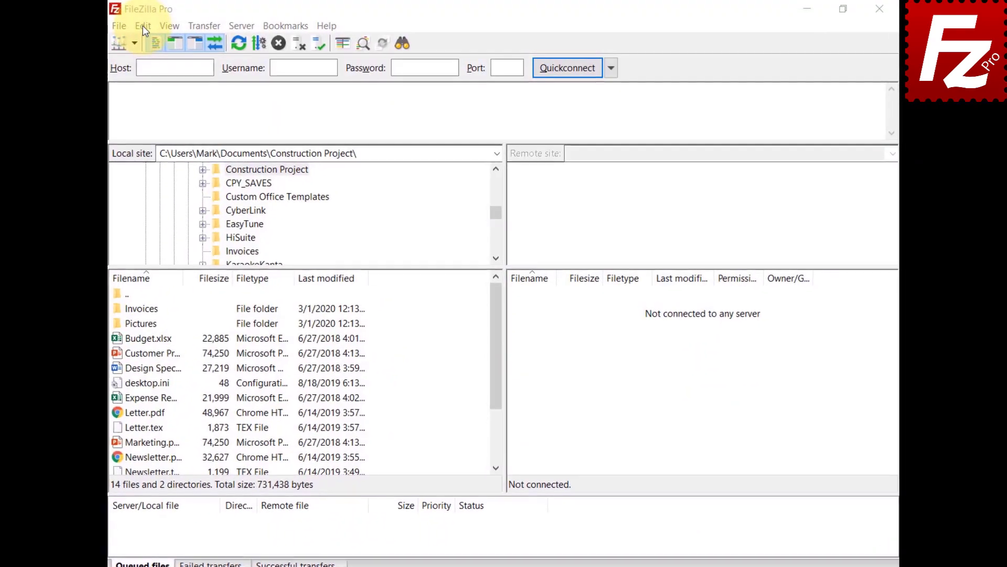
{"action": "left_click", "coordinate": [142, 26]}
- In S3 provider settings, add a new provider named 'Alibaba Object Storage'
{"action": "left_click", "coordinate": [141, 77]}
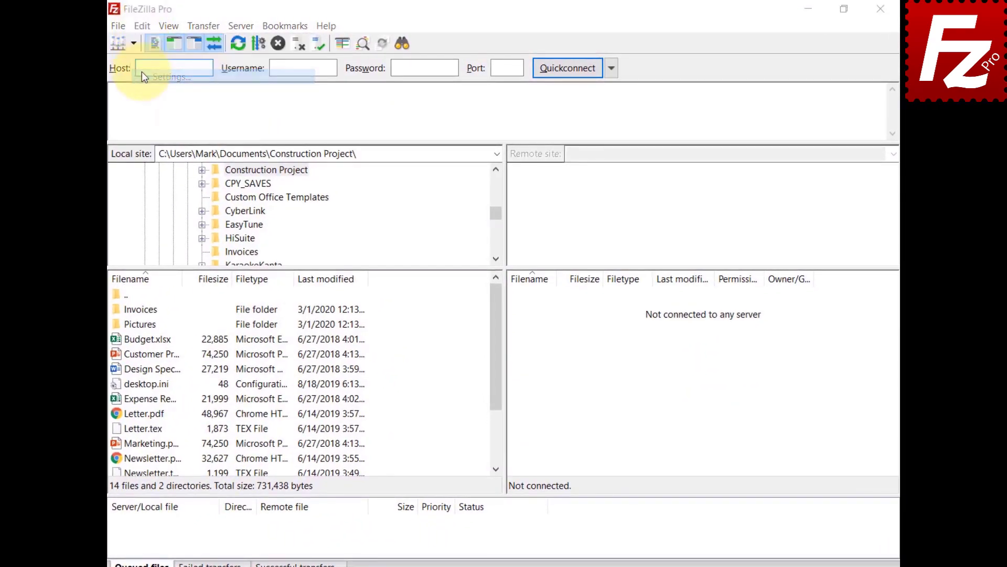
{"action": "left_click", "coordinate": [309, 300]}
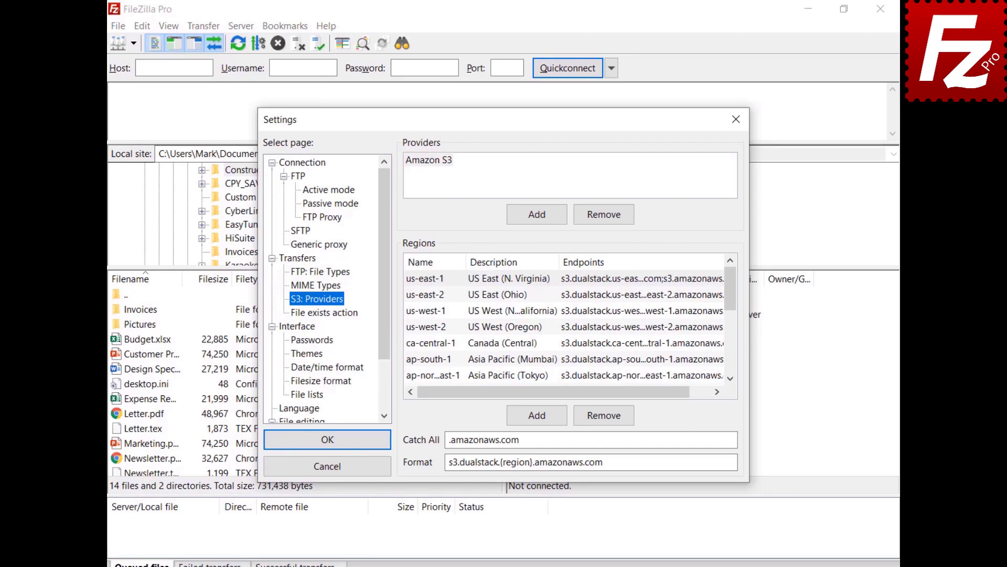
{"action": "left_click", "coordinate": [536, 214]}
{"action": "type", "text": "Alibab"}
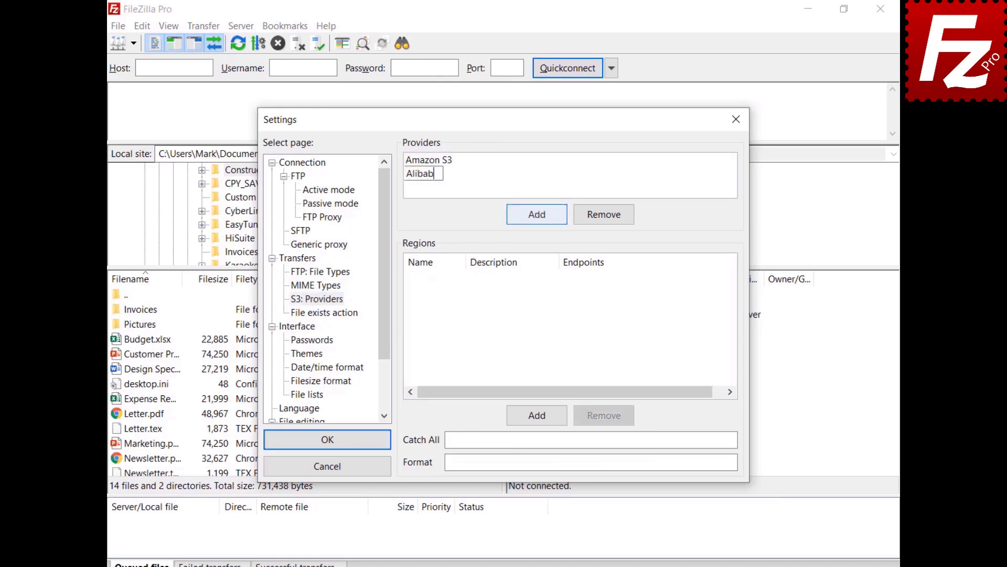
{"action": "type", "text": "a Object Storage"}
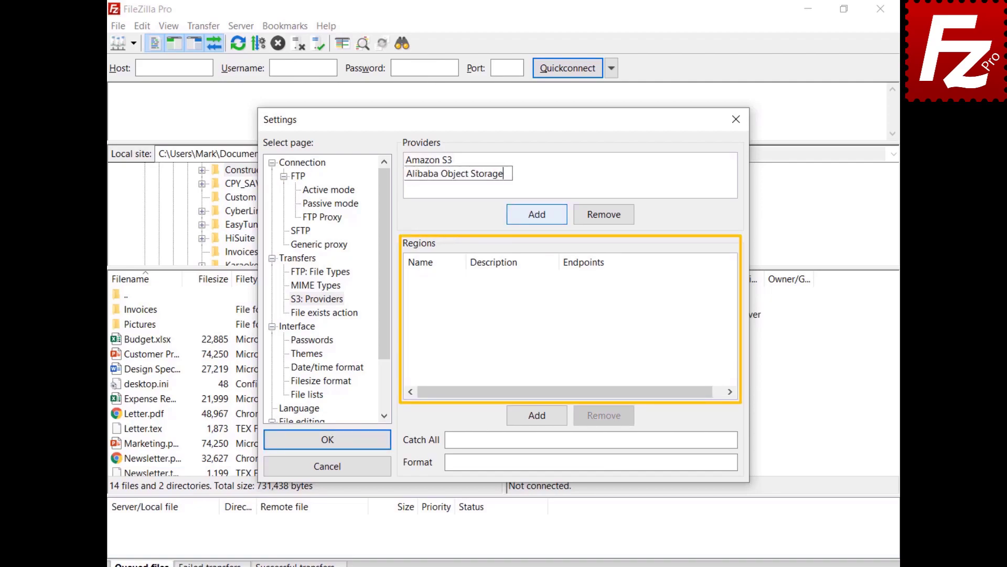
- Add the Hangzhou region with the China (Hangzhou) description and its endpoint addresses
{"action": "left_click", "coordinate": [543, 419]}
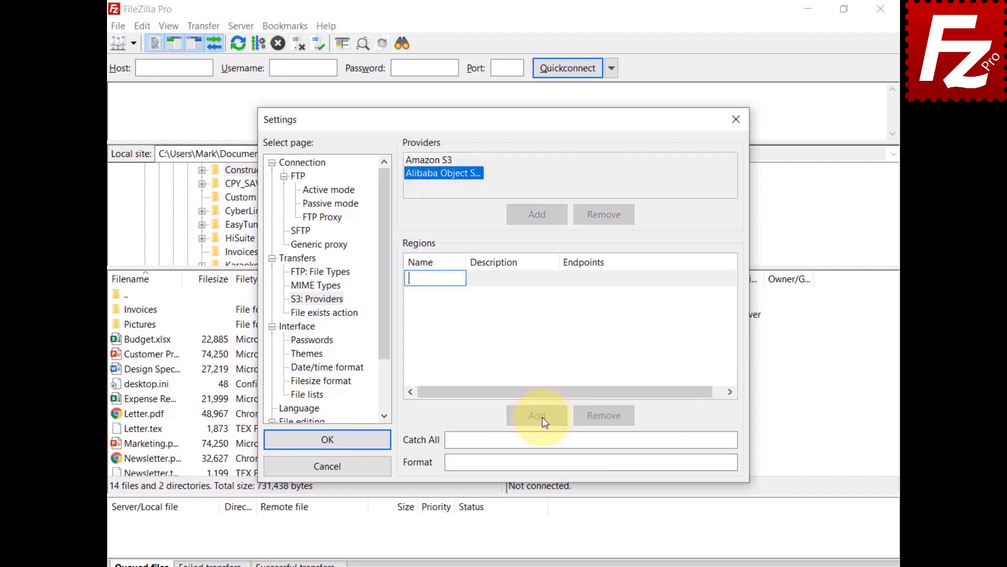
{"action": "type", "text": "oss-cn-hangzhou"}
{"action": "left_click", "coordinate": [509, 287]}
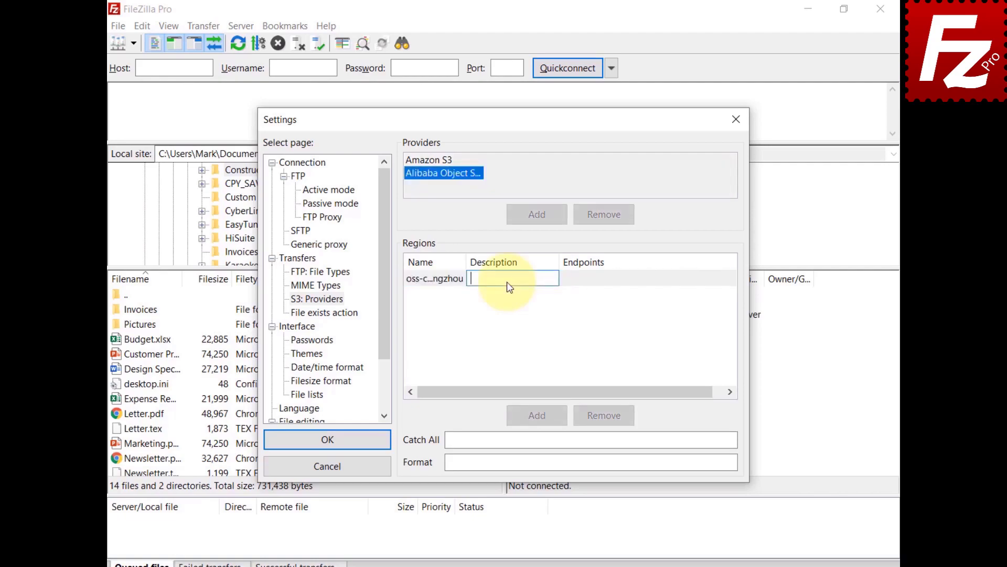
{"action": "type", "text": "China (Hangzhou)"}
{"action": "left_click", "coordinate": [610, 281]}
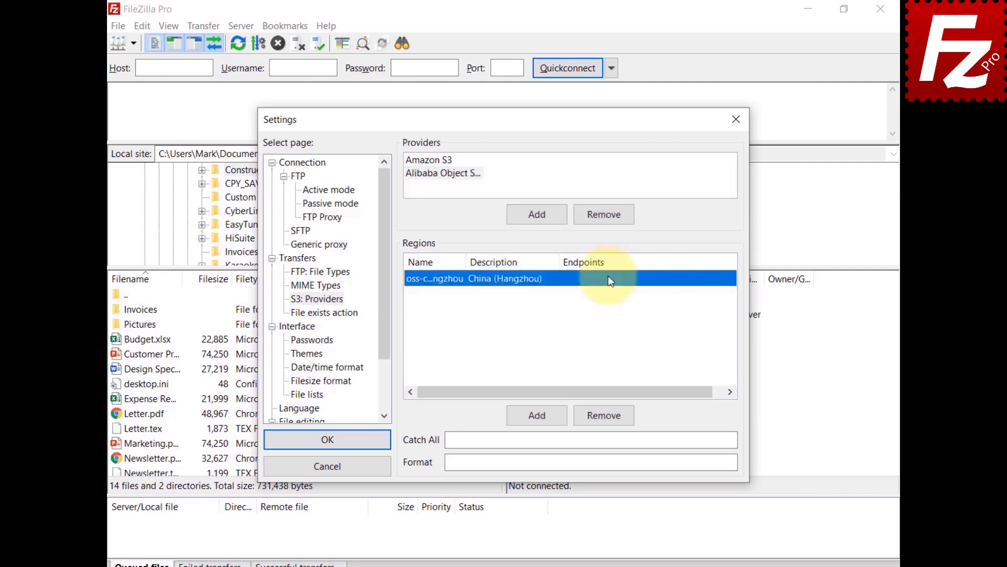
{"action": "key", "text": "ctrl+v"}
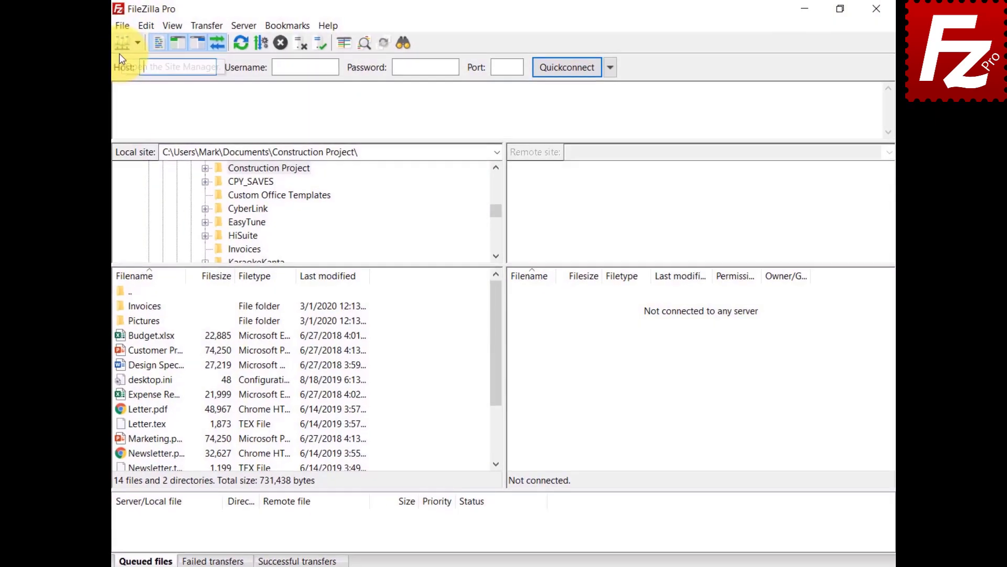
{"action": "left_click", "coordinate": [118, 25]}
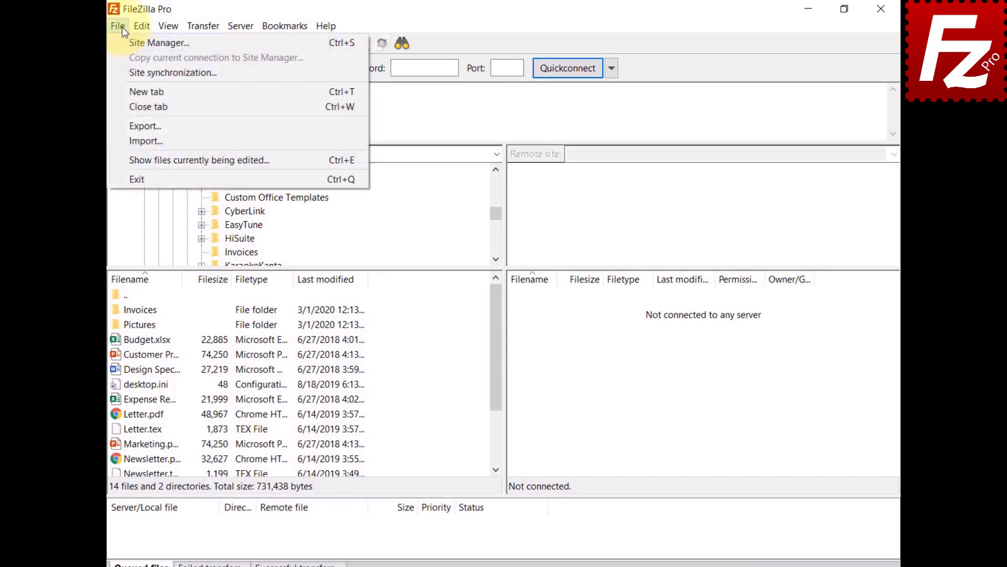
- Create a new saved site named Alibaba using the S3 protocol
{"action": "left_click", "coordinate": [128, 42]}
{"action": "left_click", "coordinate": [319, 386]}
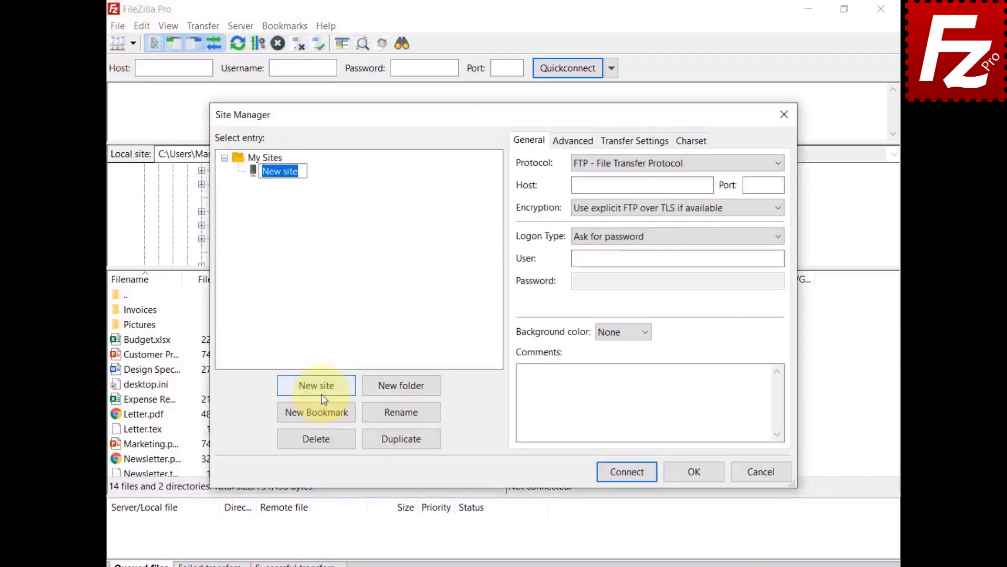
{"action": "type", "text": "Alibaba"}
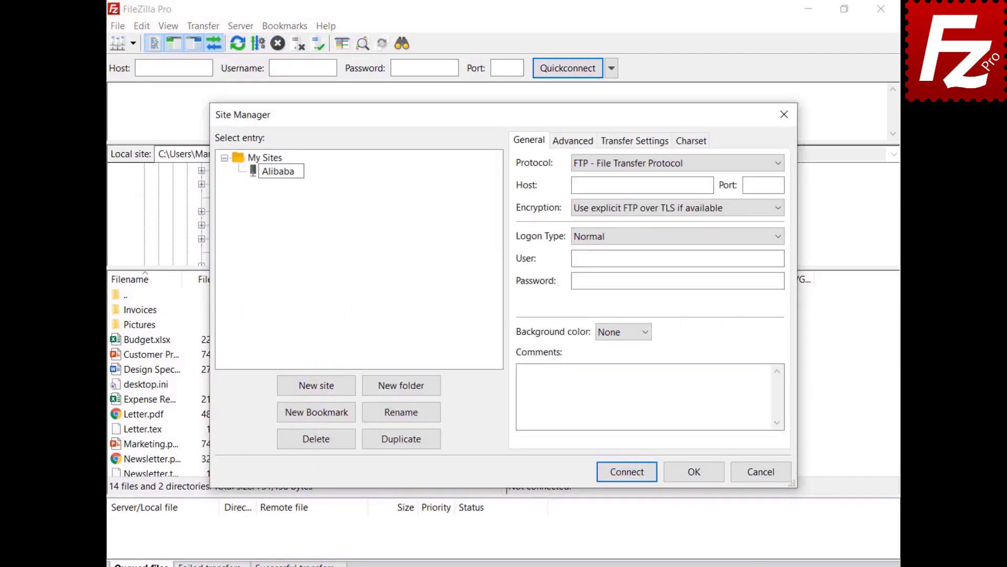
{"action": "left_click", "coordinate": [733, 166]}
{"action": "left_click", "coordinate": [733, 205]}
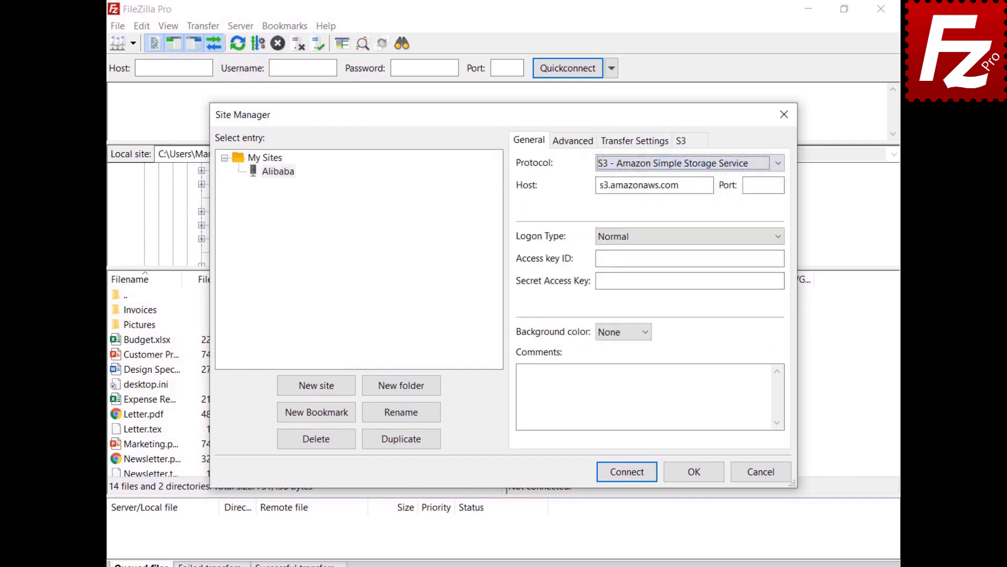
- Set host oss.aliyuncs.com and paste the access key ID and secret access key
{"action": "key", "text": "Tab"}
{"action": "type", "text": "oss.aliyuncs.com"}
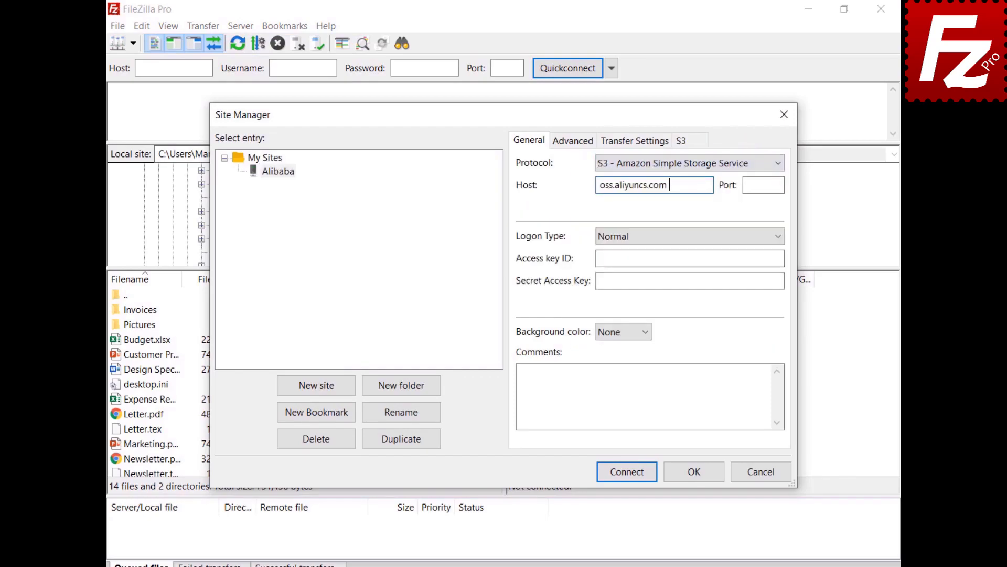
{"action": "key", "text": "Tab"}
{"action": "key", "text": "Tab"}
{"action": "key", "text": "Tab"}
{"action": "key", "text": "ctrl+v"}
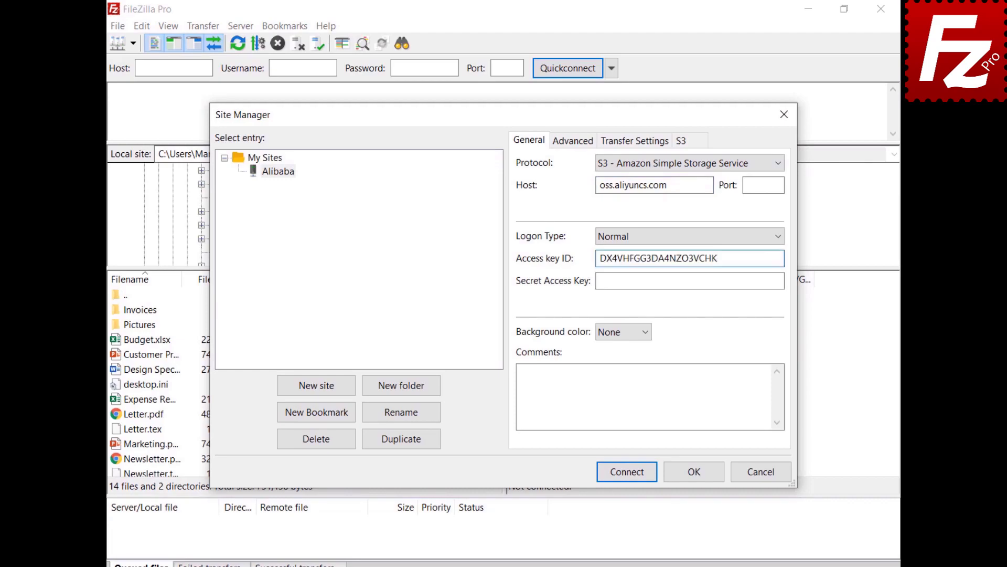
{"action": "key", "text": "Tab"}
{"action": "key", "text": "ctrl+v"}
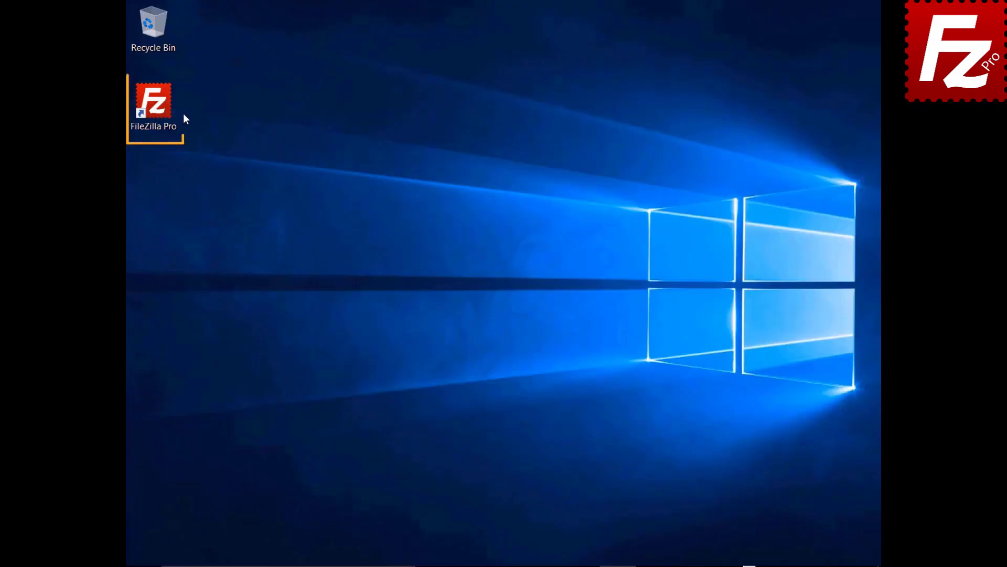
{"action": "double_click", "coordinate": [160, 109]}
- In S3 provider settings, add a new provider named 'StackPath'
{"action": "left_click", "coordinate": [141, 27]}
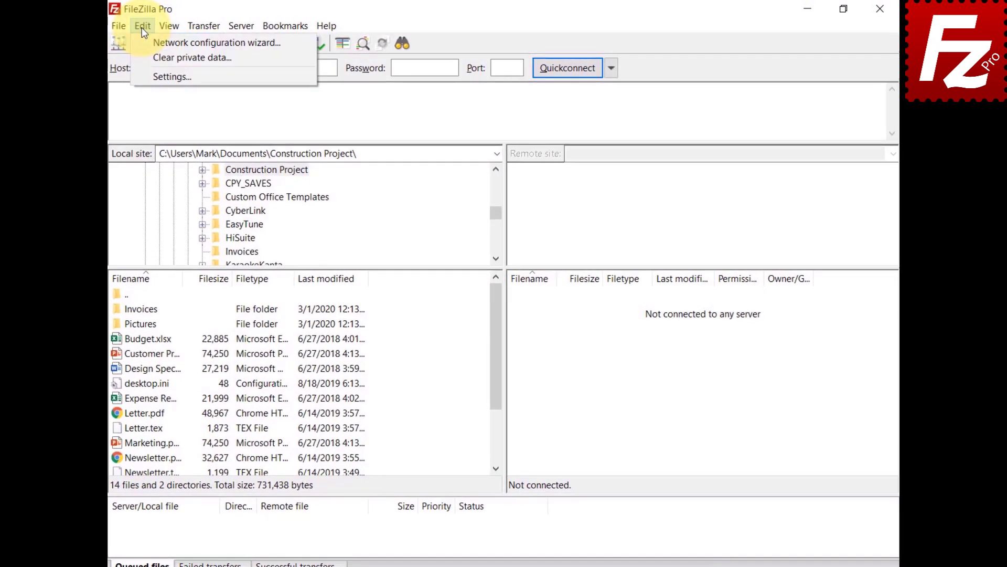
{"action": "left_click", "coordinate": [141, 75]}
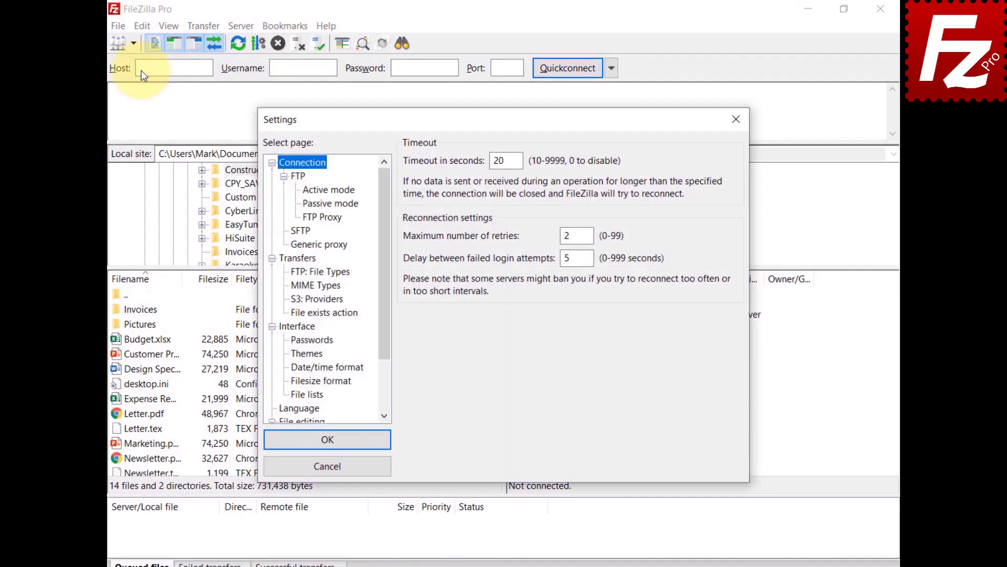
{"action": "left_click", "coordinate": [302, 300]}
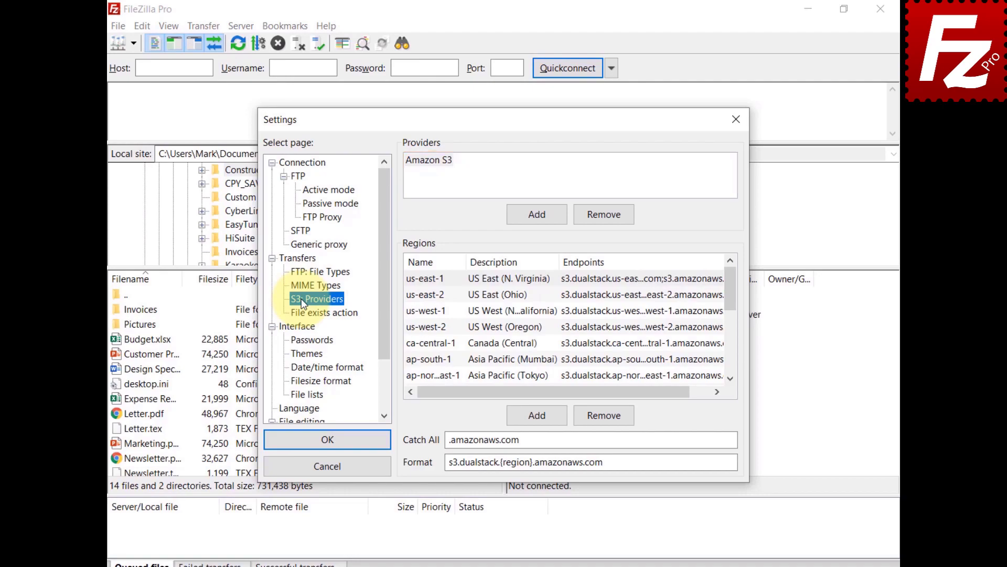
{"action": "left_click", "coordinate": [541, 212]}
{"action": "type", "text": "StackPath"}
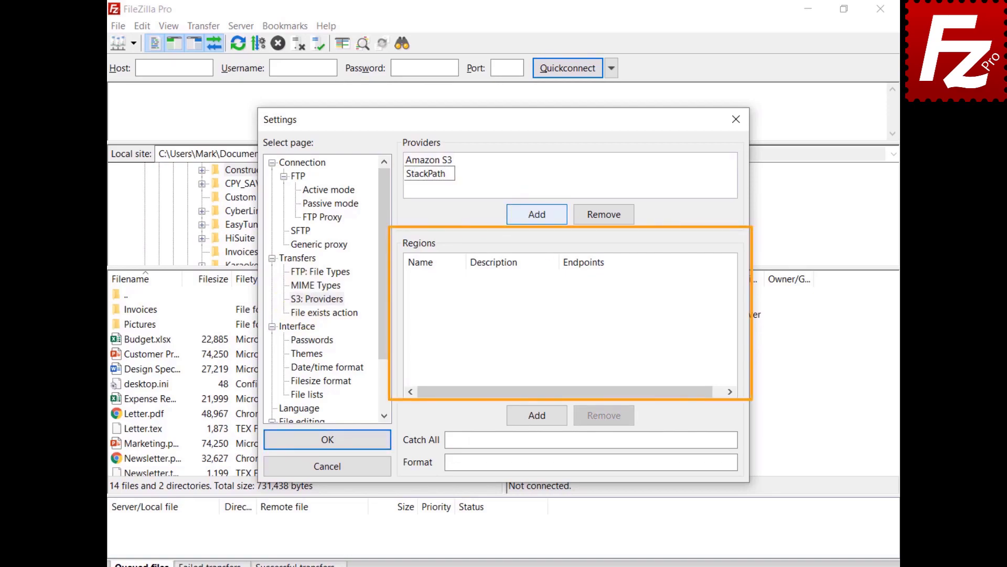
- Add region us-east, described 'US East 1', with endpoint s3.us-east.stackpathstorage.com
{"action": "left_click", "coordinate": [540, 416]}
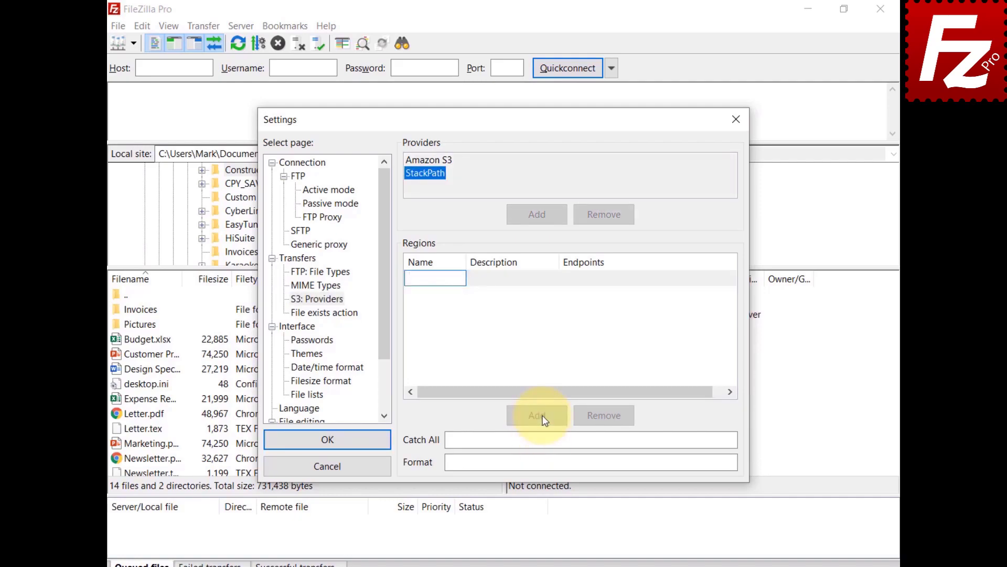
{"action": "type", "text": "us-east"}
{"action": "left_click", "coordinate": [500, 283]}
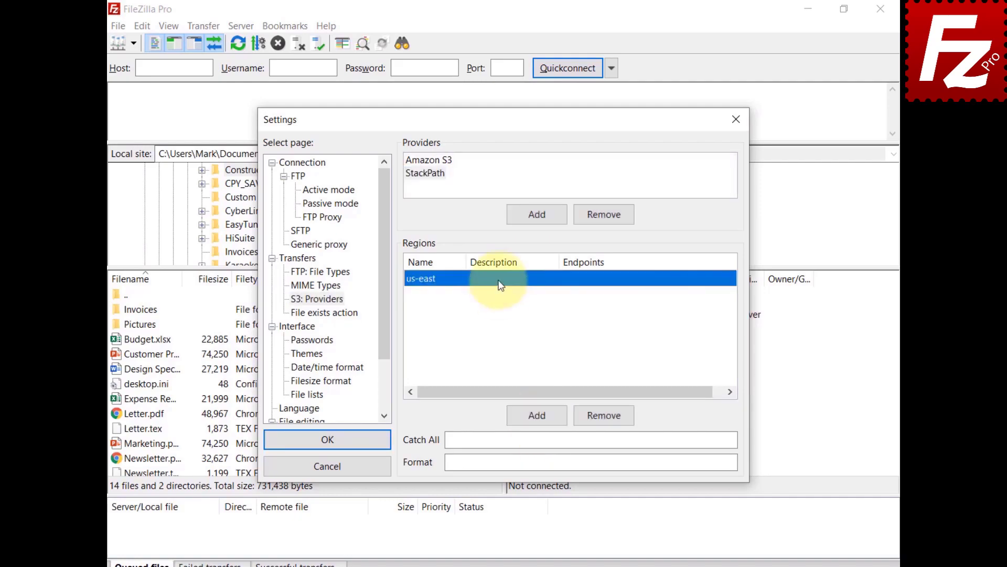
{"action": "left_click", "coordinate": [500, 284]}
{"action": "type", "text": "US East 1"}
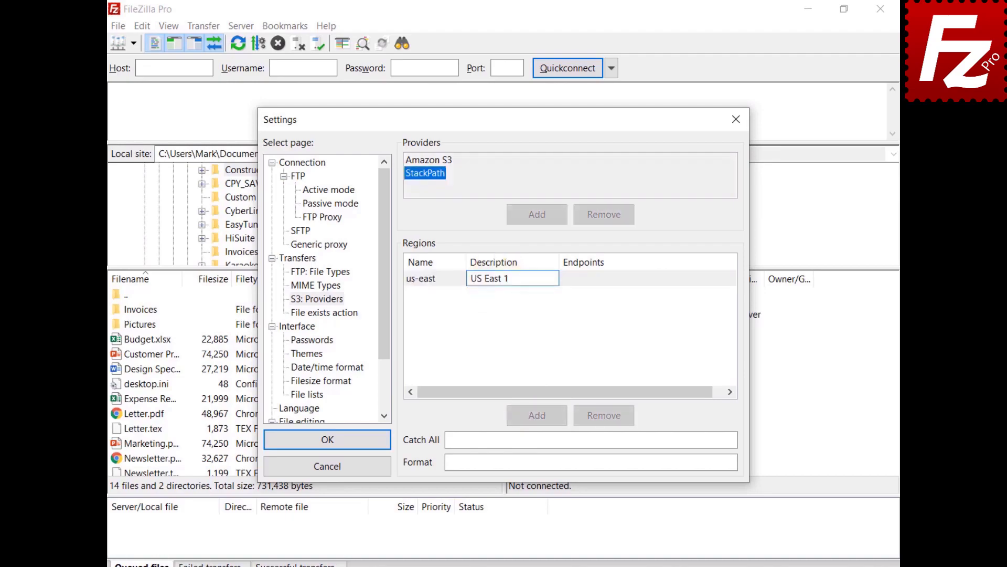
{"action": "left_click", "coordinate": [590, 277]}
{"action": "left_click", "coordinate": [590, 275]}
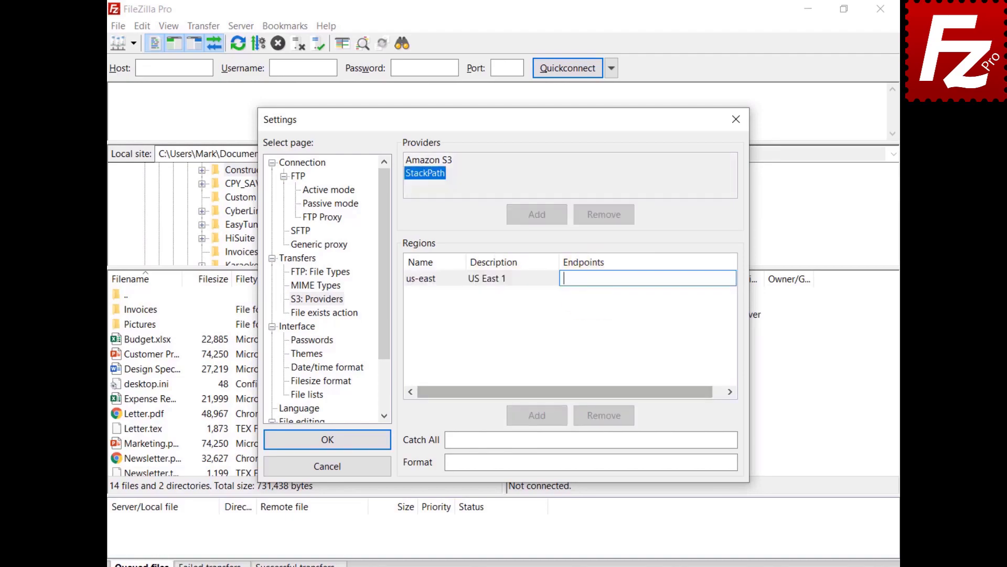
{"action": "type", "text": "s3.us-east.stackpathstorage.com"}
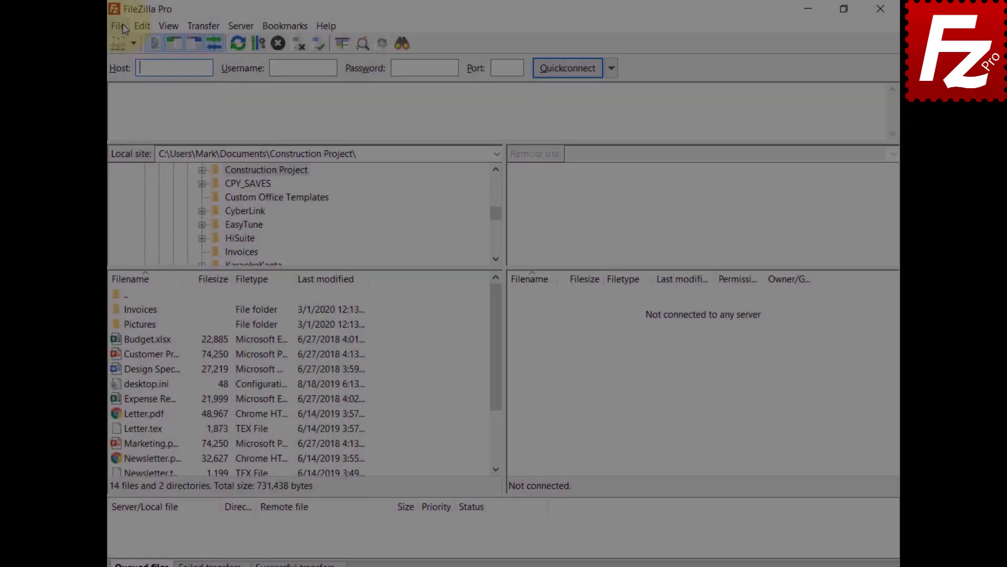
{"action": "left_click", "coordinate": [121, 24]}
- Create a new saved site named StackPath using the S3 protocol
{"action": "left_click", "coordinate": [122, 46]}
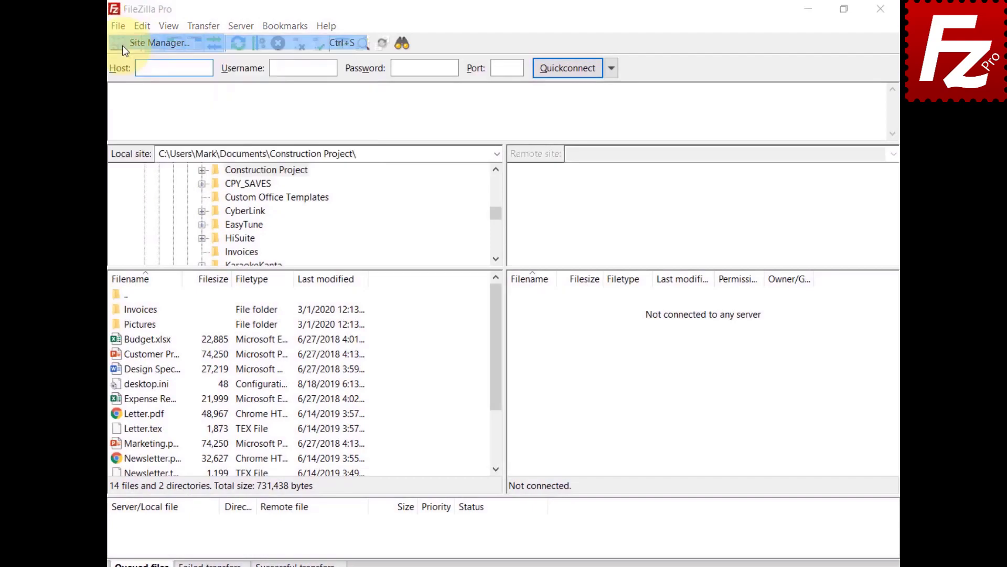
{"action": "left_click", "coordinate": [319, 386]}
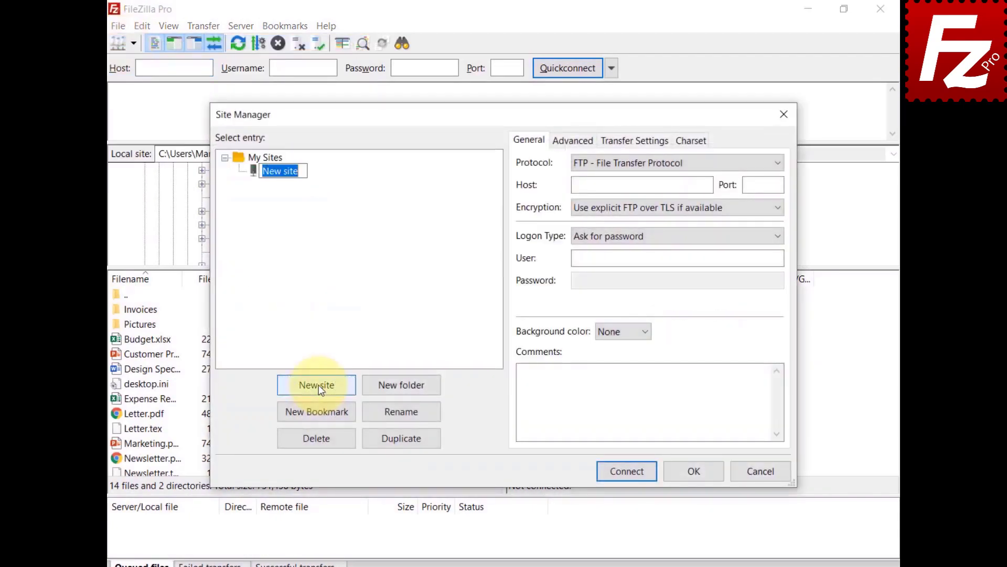
{"action": "type", "text": "StackPath"}
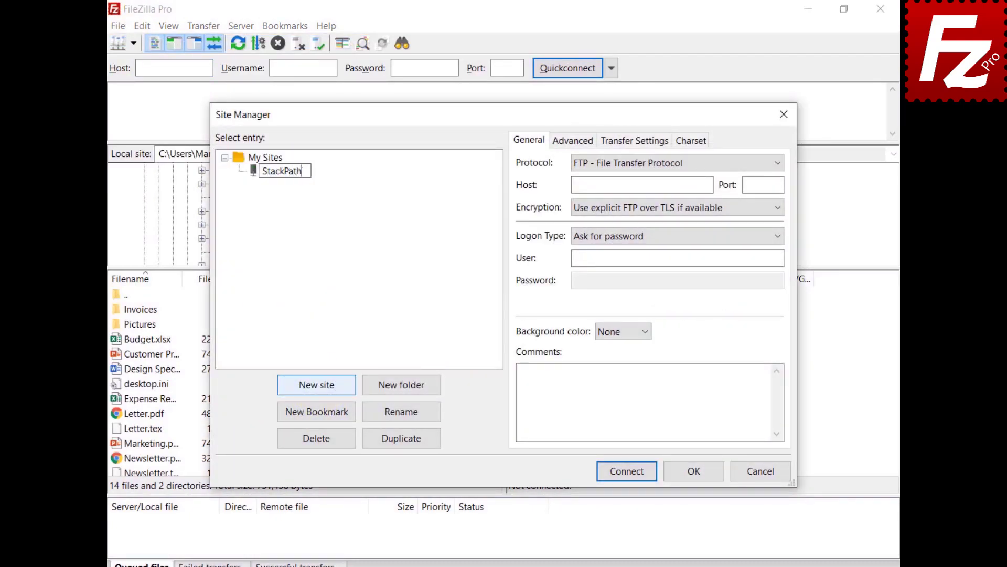
{"action": "key", "text": "Return"}
{"action": "left_click", "coordinate": [679, 162]}
{"action": "left_click", "coordinate": [682, 199]}
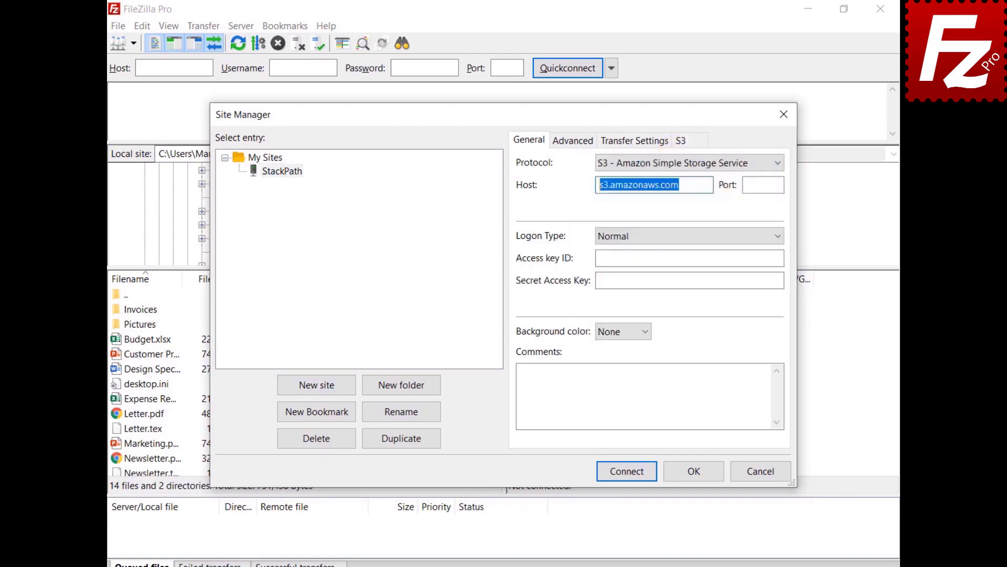
- Paste the StackPath east host address, access key ID and secret access key
{"action": "key", "text": "ctrl+v"}
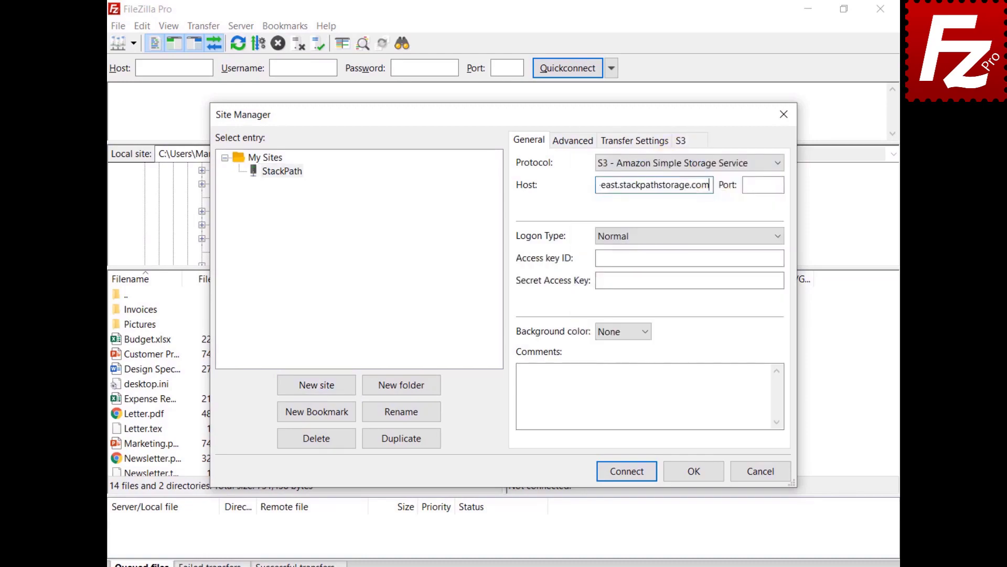
{"action": "left_click", "coordinate": [689, 258]}
{"action": "key", "text": "ctrl+v"}
{"action": "left_click", "coordinate": [690, 280]}
{"action": "key", "text": "ctrl+v"}
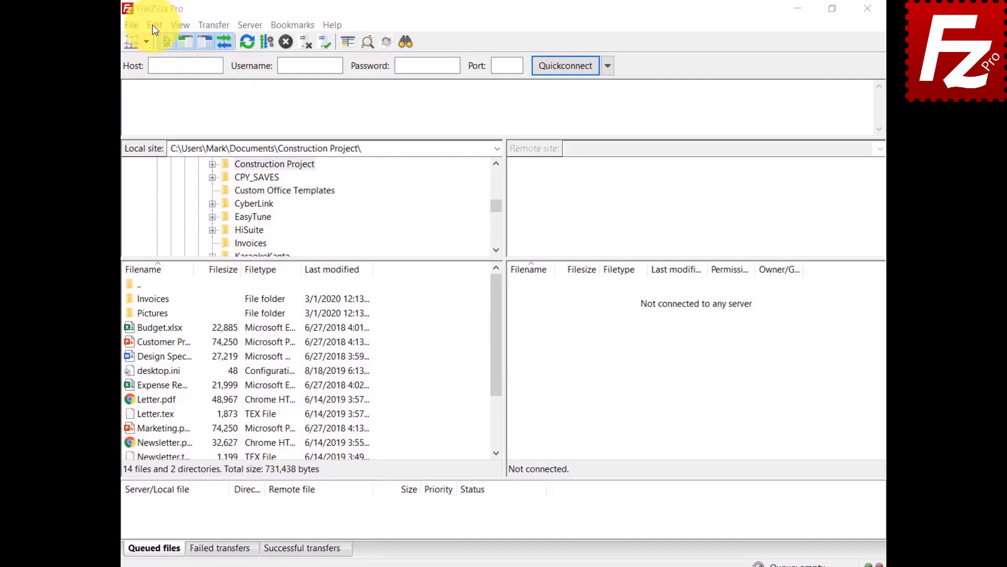
{"action": "left_click", "coordinate": [146, 25]}
- In S3 provider settings, add a new provider named 'Wasabi'
{"action": "left_click", "coordinate": [149, 75]}
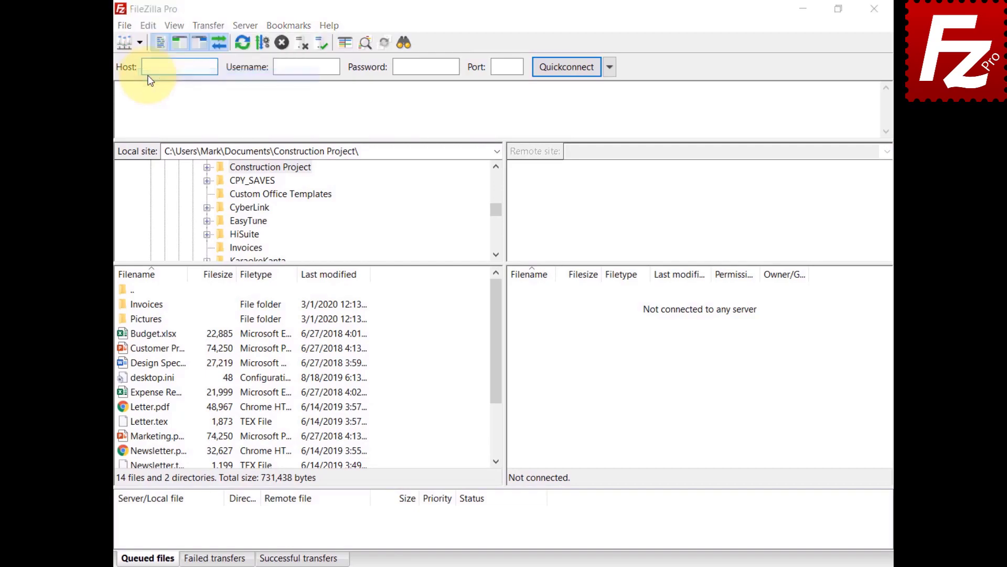
{"action": "left_click", "coordinate": [304, 301]}
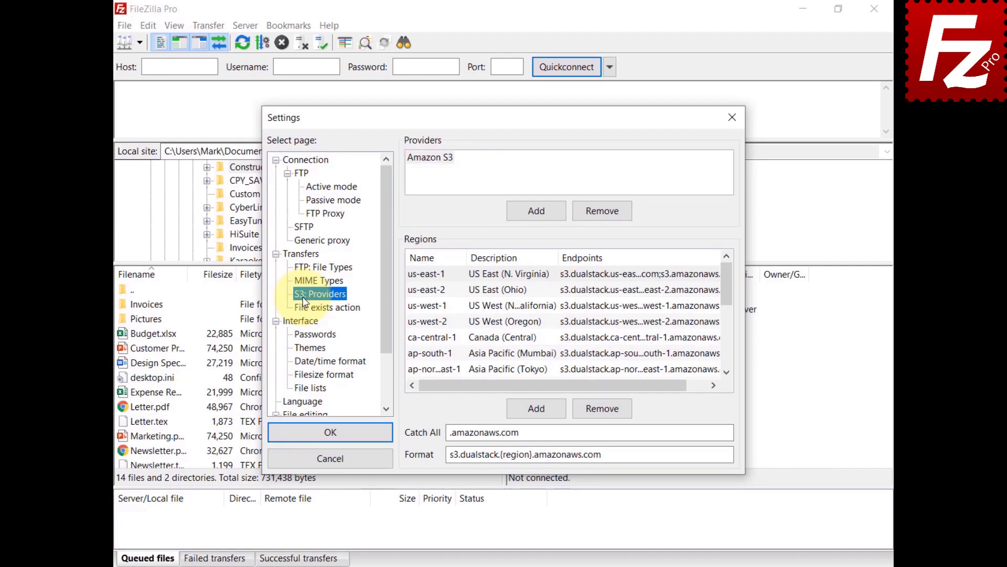
{"action": "left_click", "coordinate": [536, 211]}
{"action": "type", "text": "Wasabi"}
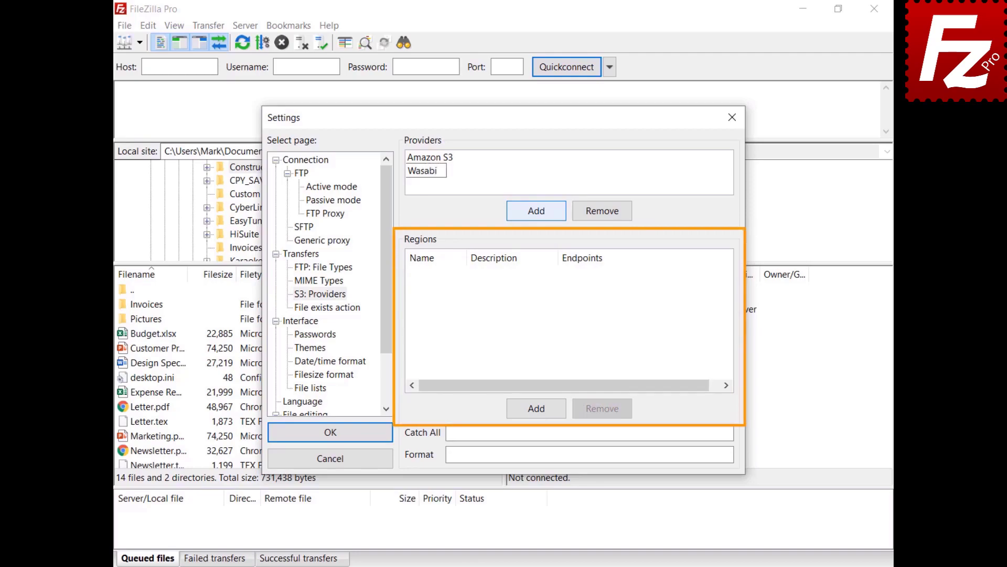
- Add region us-east-1, described 'US East 1', with endpoint s3.wasabisys.com
{"action": "left_click", "coordinate": [537, 408]}
{"action": "type", "text": "us-east-1"}
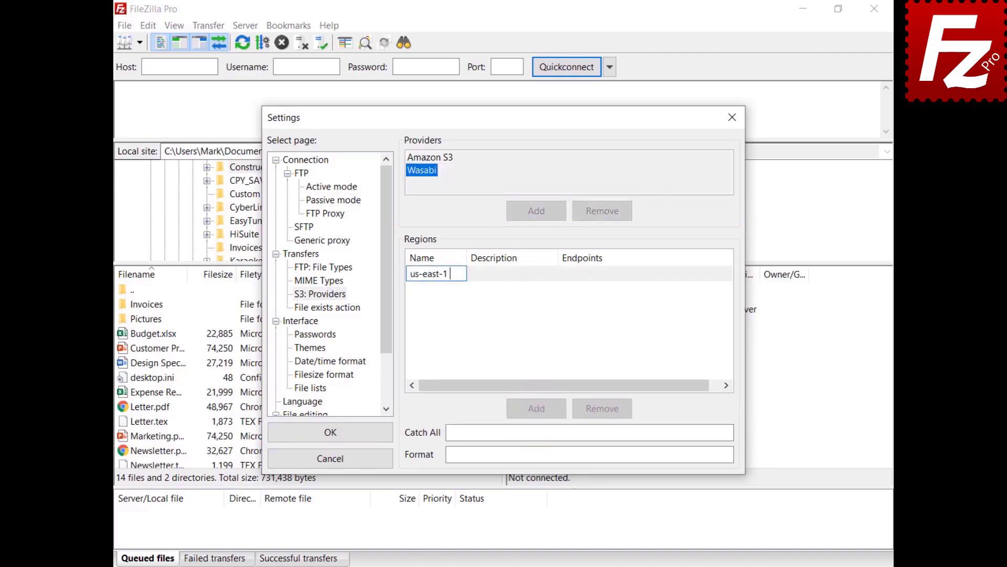
{"action": "key", "text": "Return"}
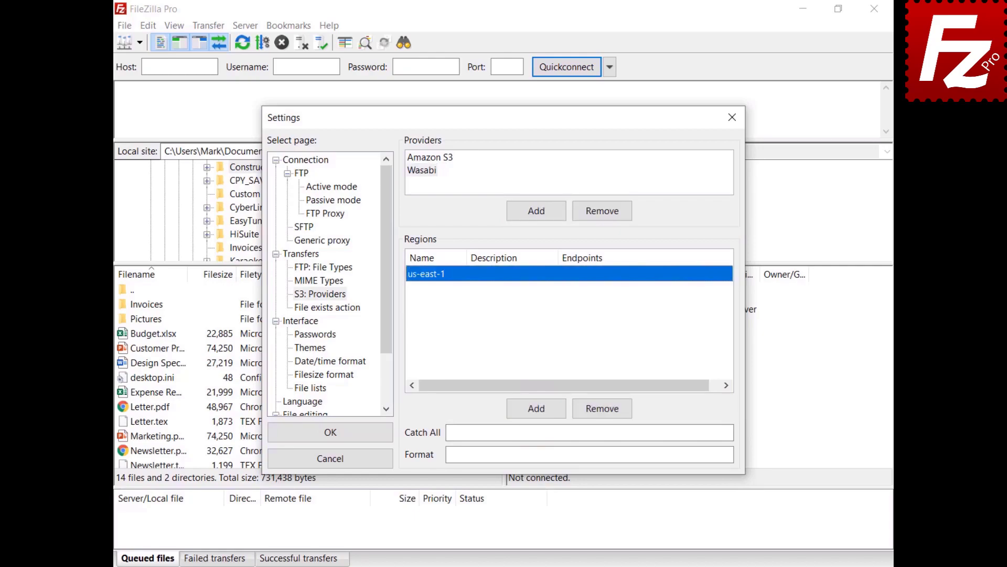
{"action": "left_click", "coordinate": [498, 273]}
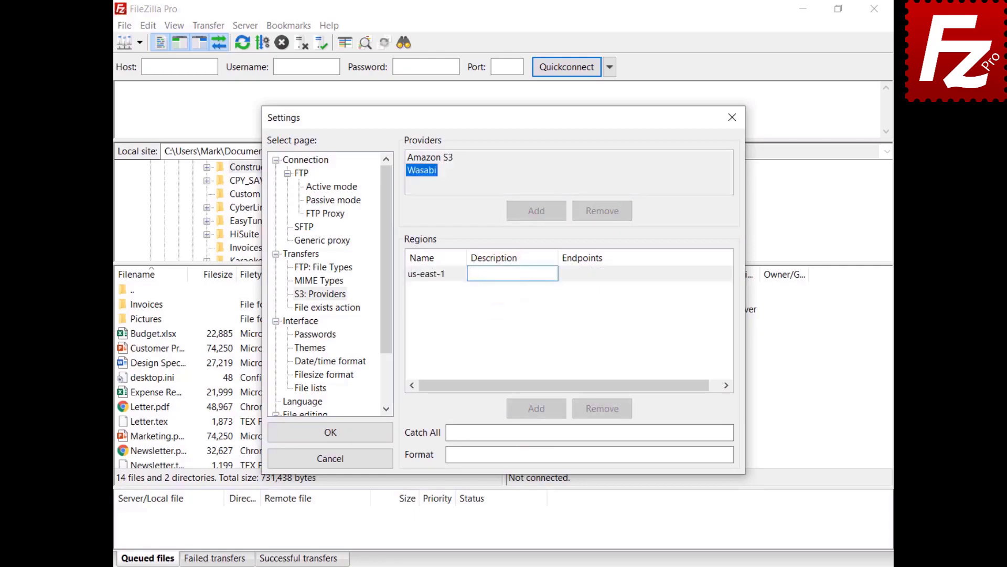
{"action": "type", "text": "US East 1"}
{"action": "key", "text": "Return"}
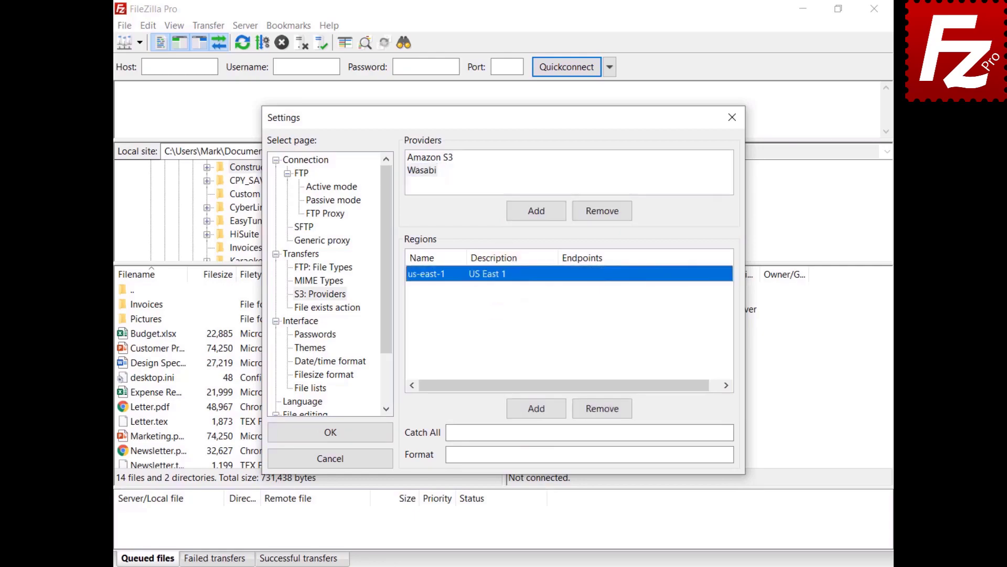
{"action": "left_click", "coordinate": [588, 278]}
{"action": "type", "text": "s3.wasabisys.com"}
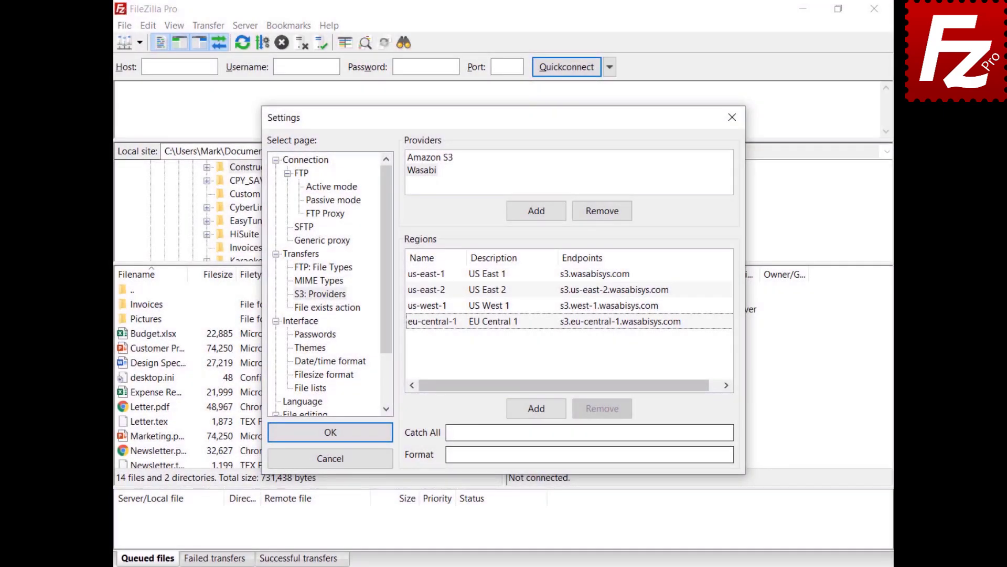
- Set catch-all domain .wasabisys.com and bucket format {bucket}.s3.{region}.wasabisys.com
{"action": "left_click", "coordinate": [588, 432]}
{"action": "type", "text": ".wasabisys.com"}
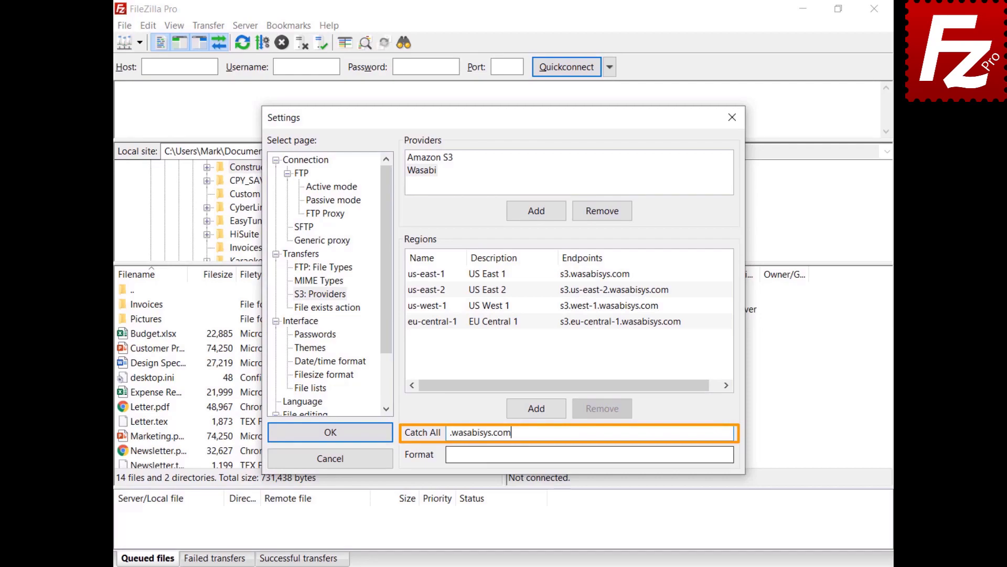
{"action": "left_click", "coordinate": [589, 454]}
{"action": "type", "text": "{bucket}.s3.{region}.wasabisys.com"}
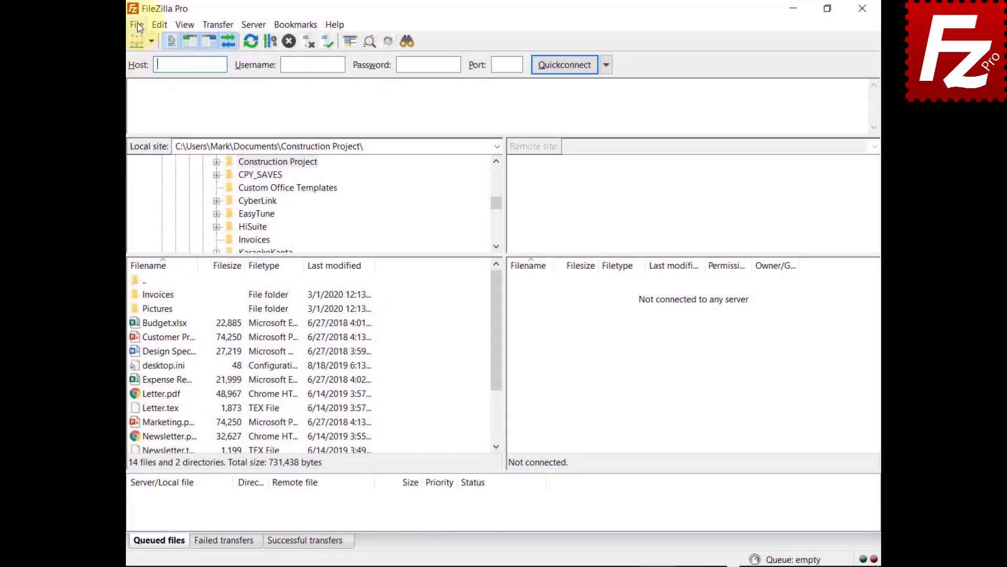
- Create a new saved site named Wasabi using the S3 protocol
{"action": "left_click", "coordinate": [138, 26]}
{"action": "left_click", "coordinate": [146, 41]}
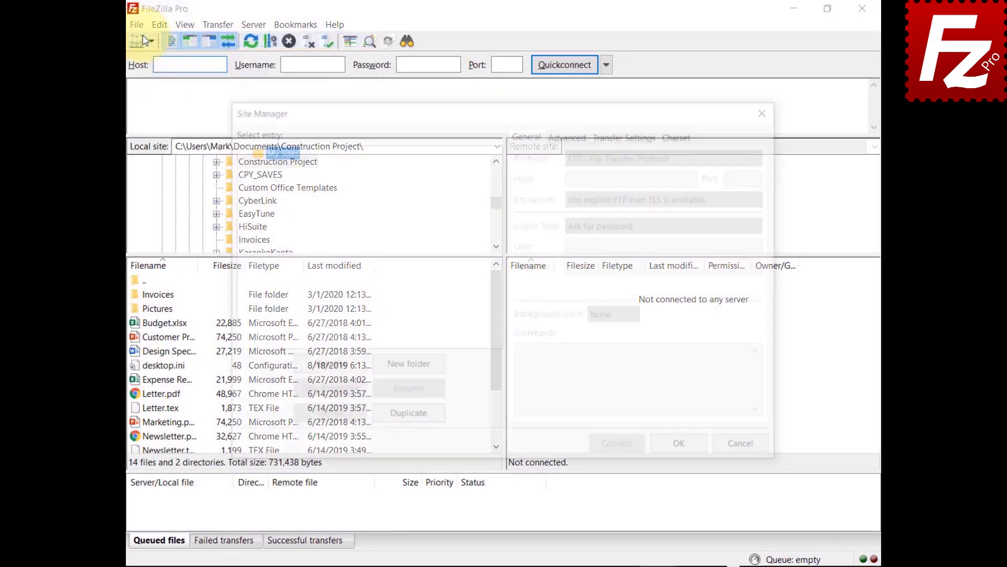
{"action": "left_click", "coordinate": [327, 368]}
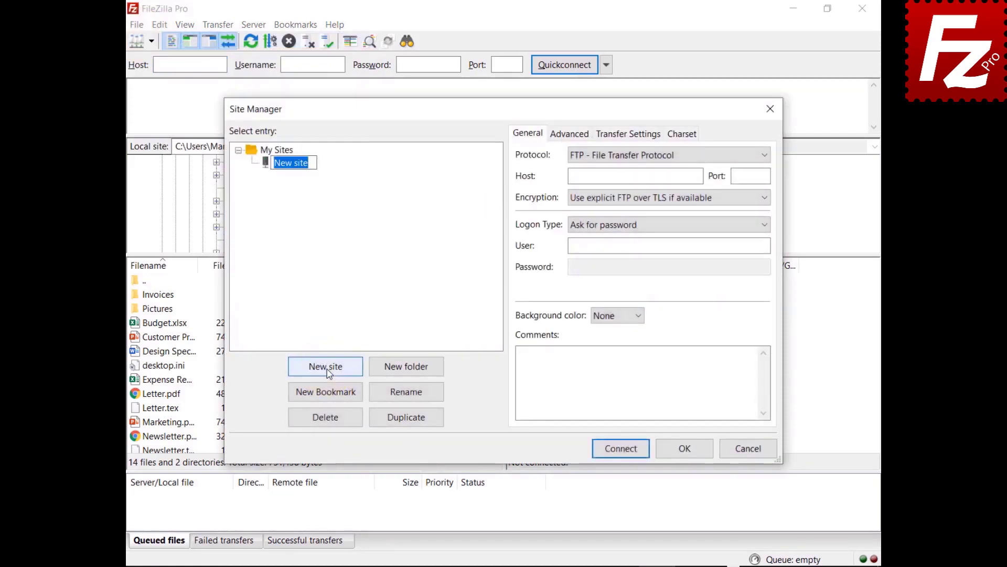
{"action": "type", "text": "Wasabi"}
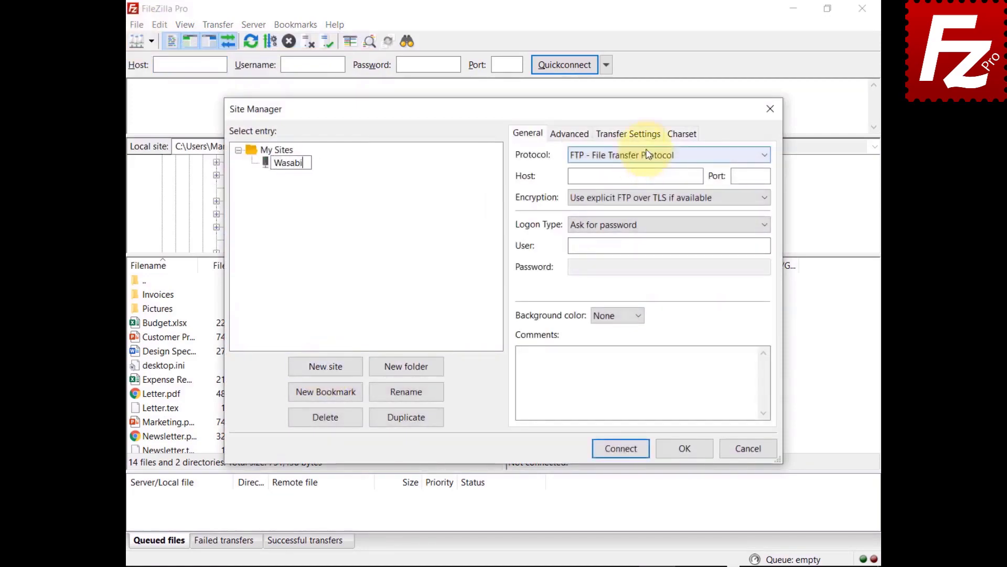
{"action": "left_click", "coordinate": [649, 154]}
{"action": "left_click", "coordinate": [629, 193]}
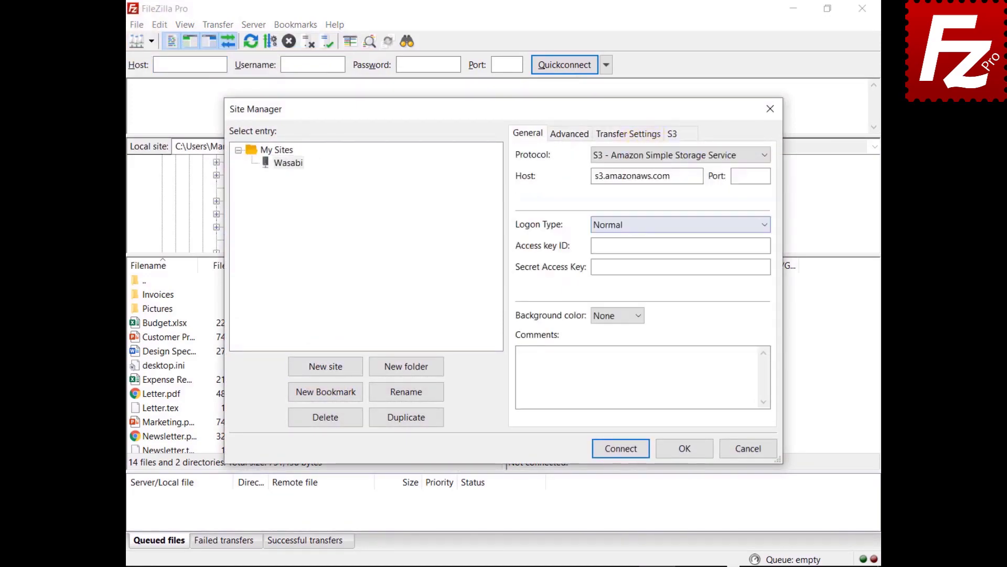
- Set host s3.wasabisys.com and paste the account's access key ID and secret key
{"action": "key", "text": "Tab"}
{"action": "type", "text": "s3.wasabisys.com"}
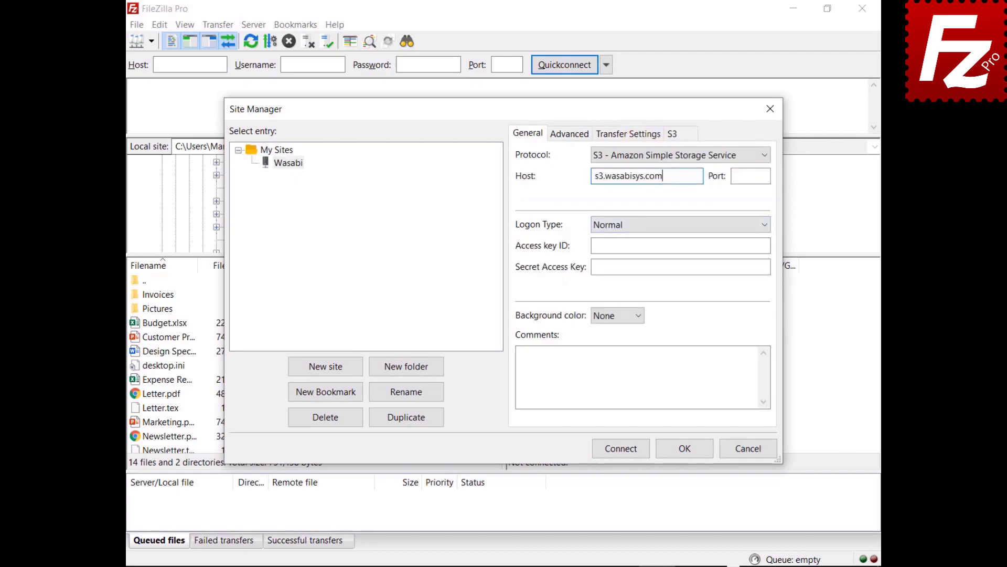
{"action": "left_click", "coordinate": [680, 245]}
{"action": "key", "text": "ctrl+v"}
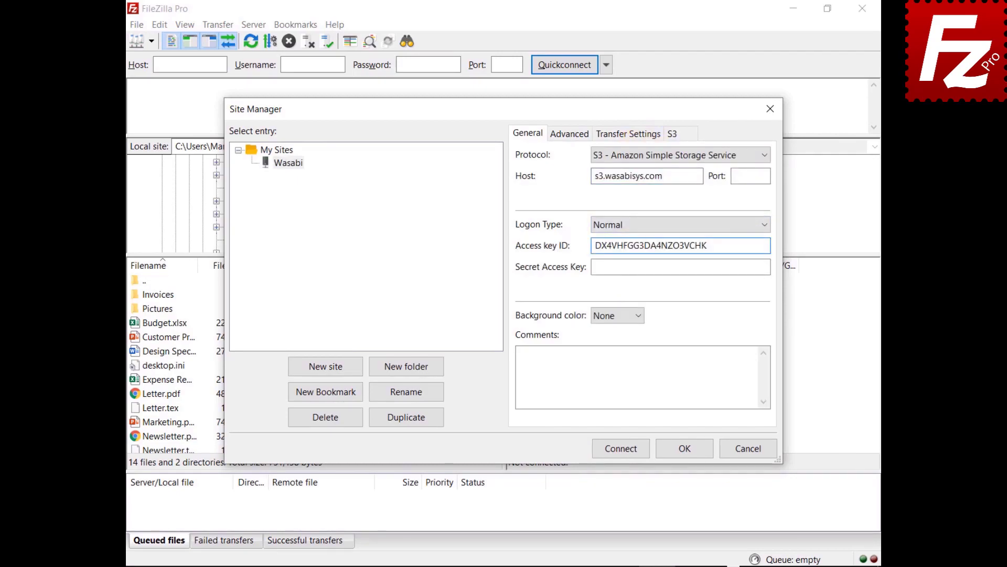
{"action": "left_click", "coordinate": [769, 267]}
{"action": "key", "text": "ctrl+v"}
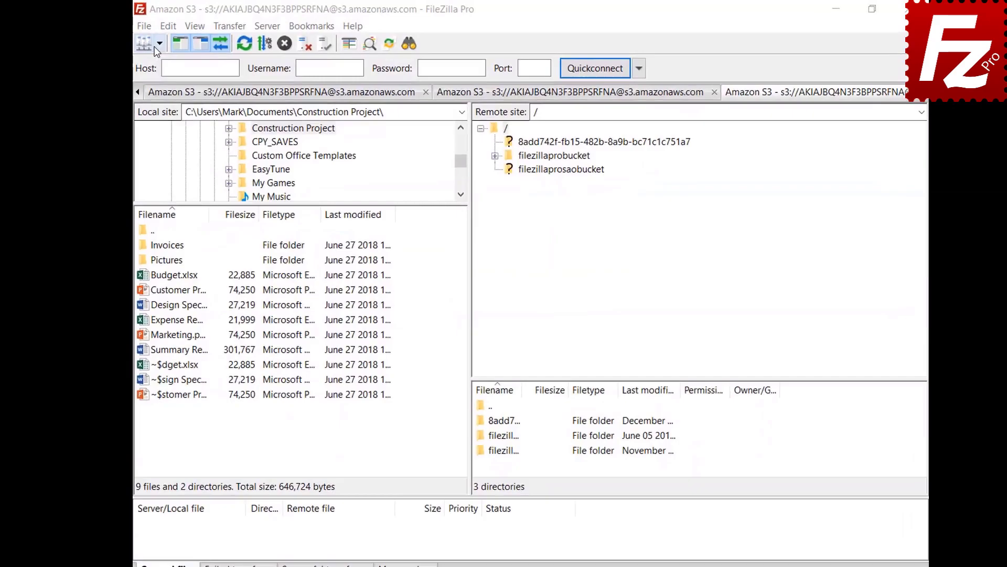
- Connect to Amazon S3 and add a new rule to filezillaprobucket's lifecycle policies
{"action": "left_click", "coordinate": [172, 48]}
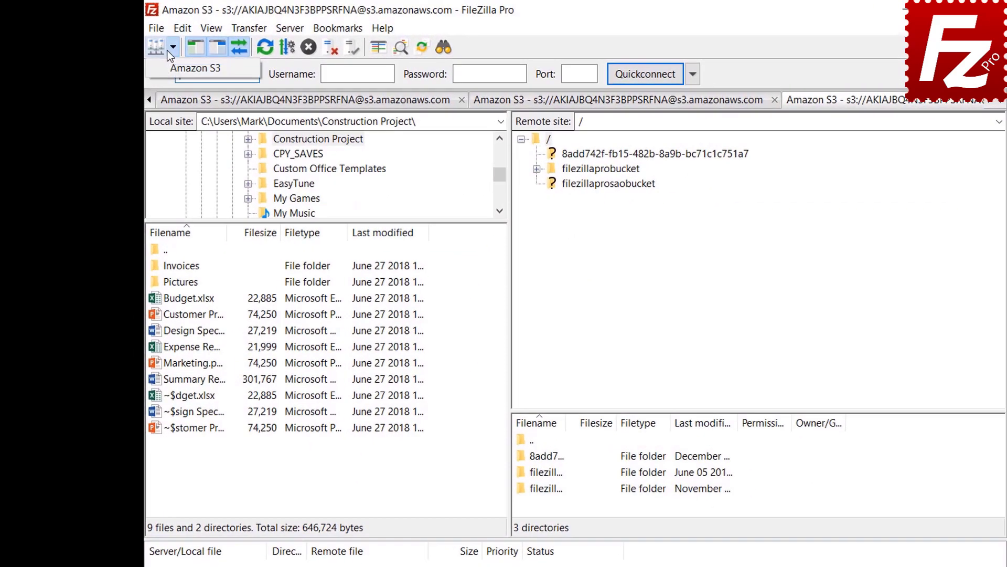
{"action": "left_click", "coordinate": [166, 71]}
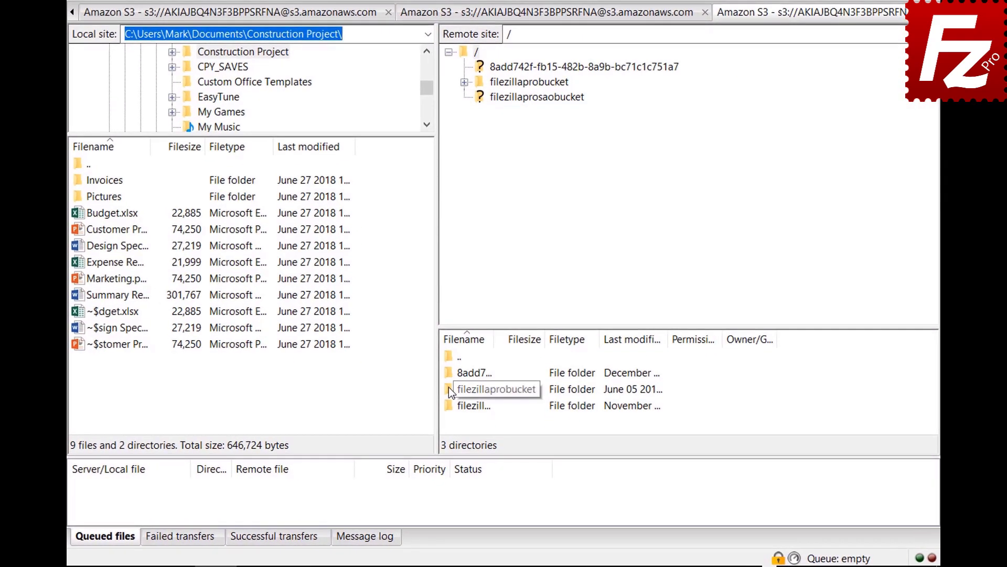
{"action": "right_click", "coordinate": [448, 389]}
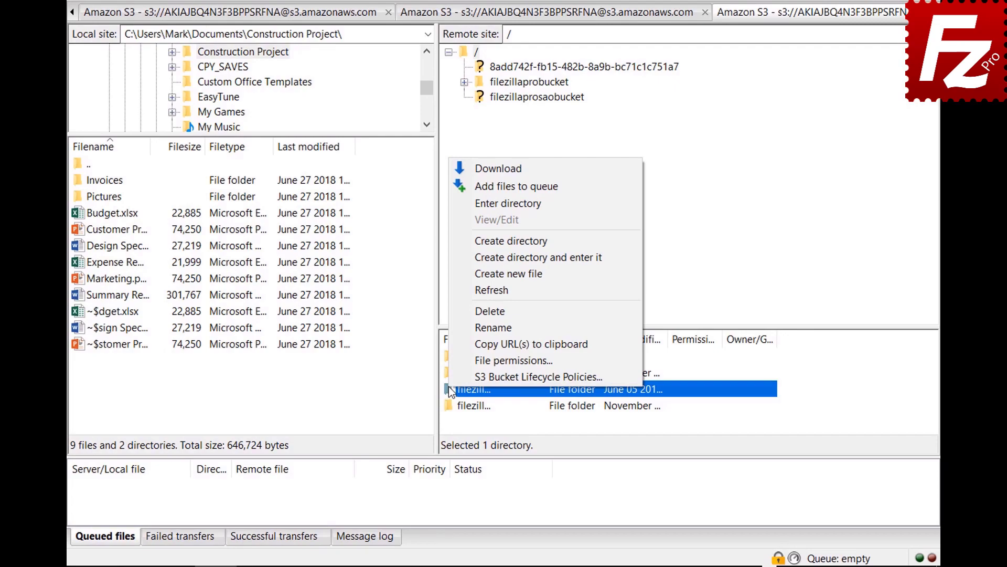
{"action": "left_click", "coordinate": [451, 374]}
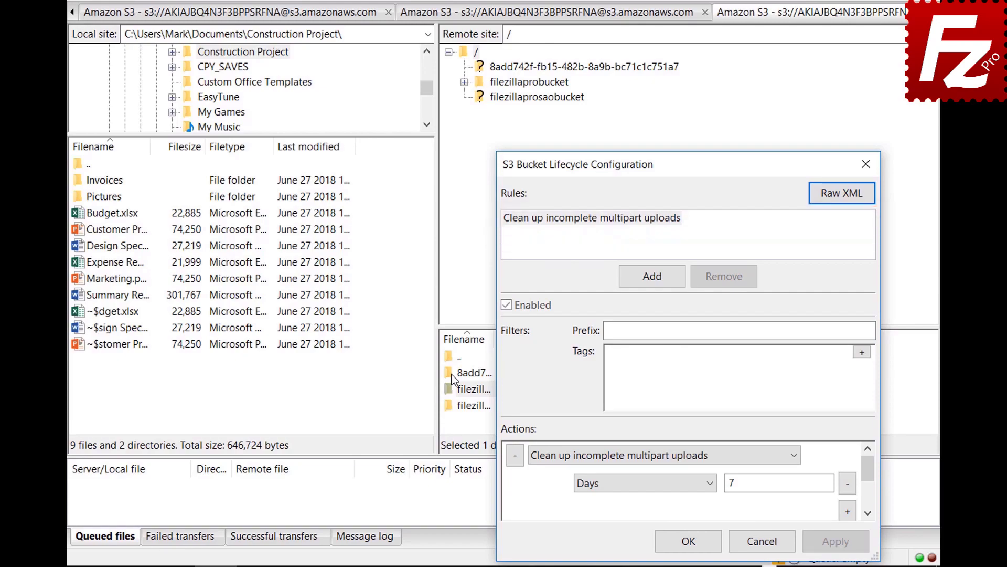
{"action": "left_click", "coordinate": [653, 277]}
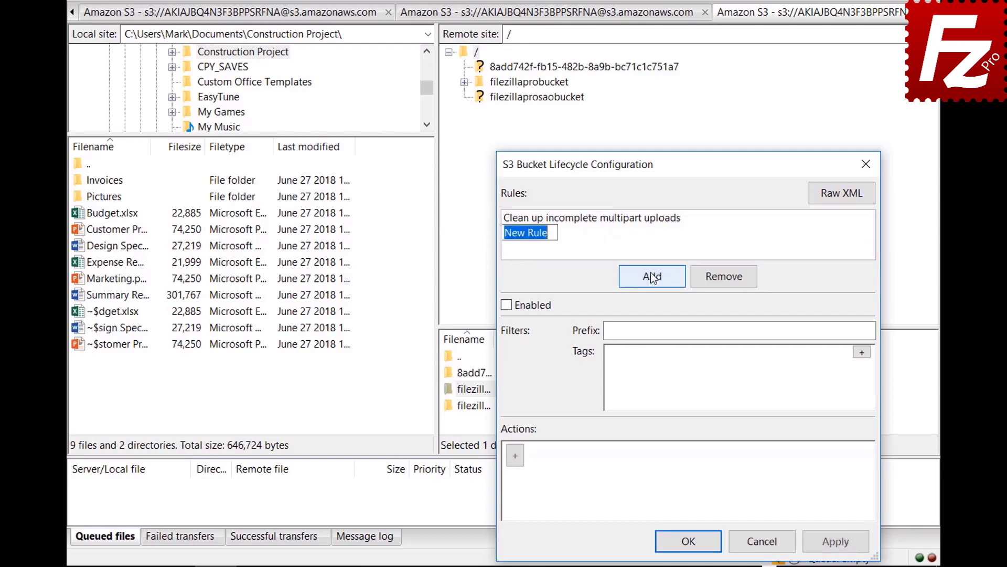
- Name the rule 'Archive old site images', enable it, and filter by prefix images/
{"action": "type", "text": "Archive old site ima"}
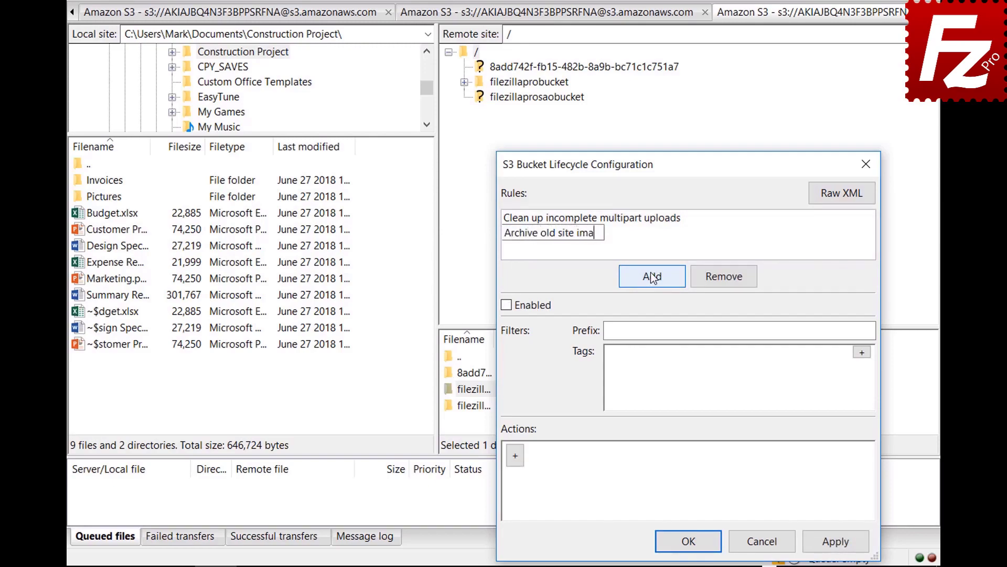
{"action": "type", "text": "ges"}
{"action": "left_click", "coordinate": [506, 306]}
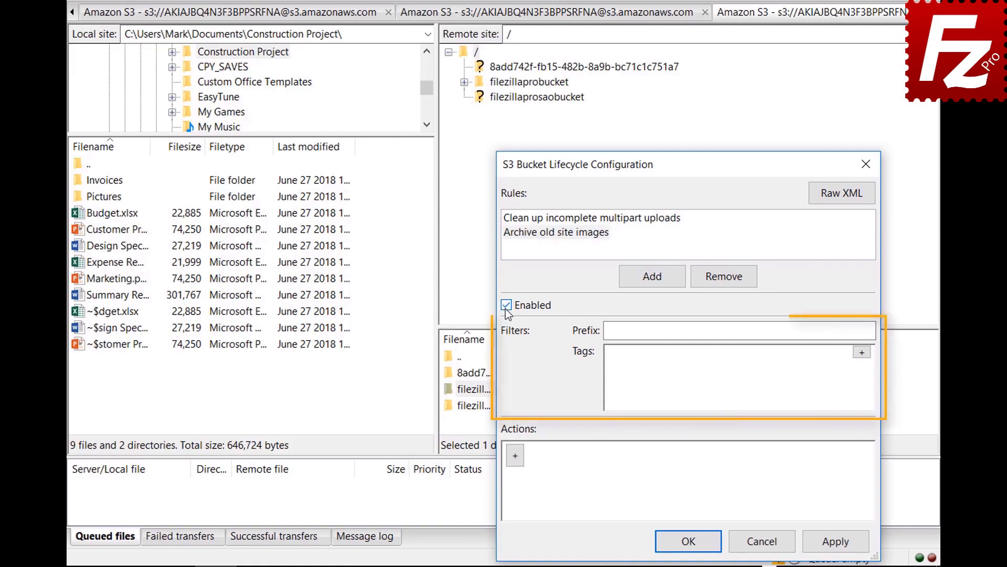
{"action": "left_click", "coordinate": [772, 331]}
{"action": "type", "text": "im"}
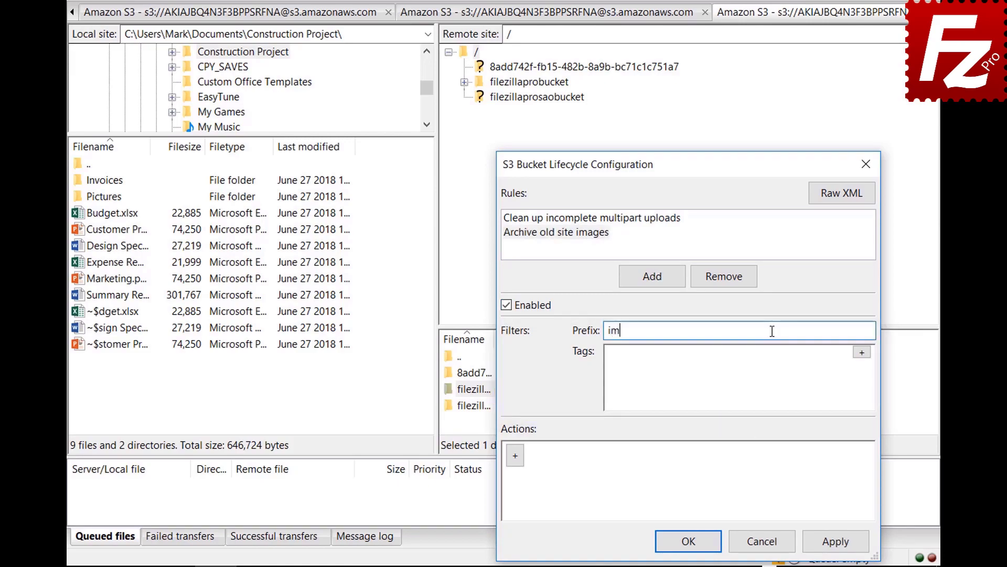
{"action": "type", "text": "ages/"}
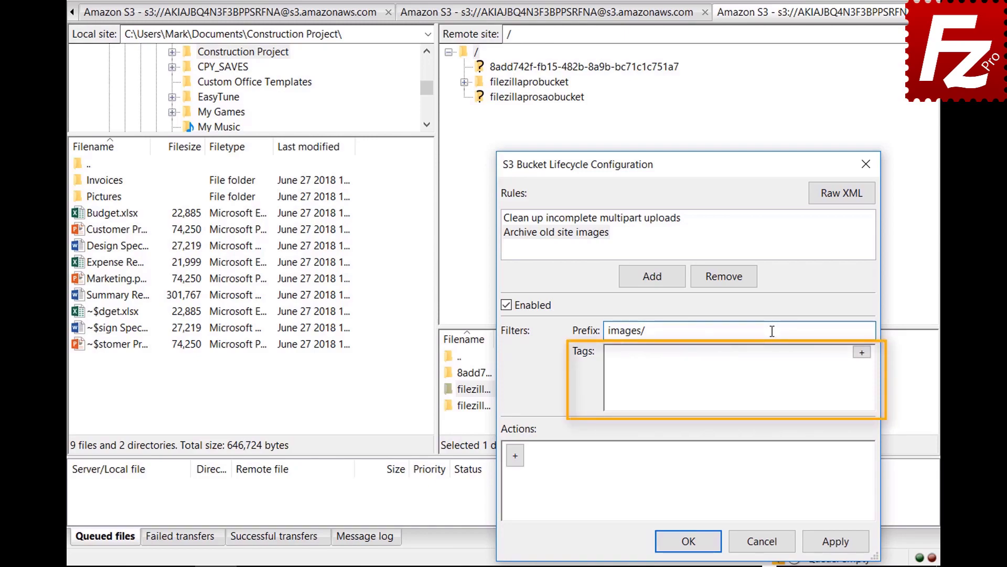
- Add a tag filter location=site and add an action to the rule
{"action": "left_click", "coordinate": [862, 352]}
{"action": "left_click", "coordinate": [745, 358]}
{"action": "type", "text": "loc"}
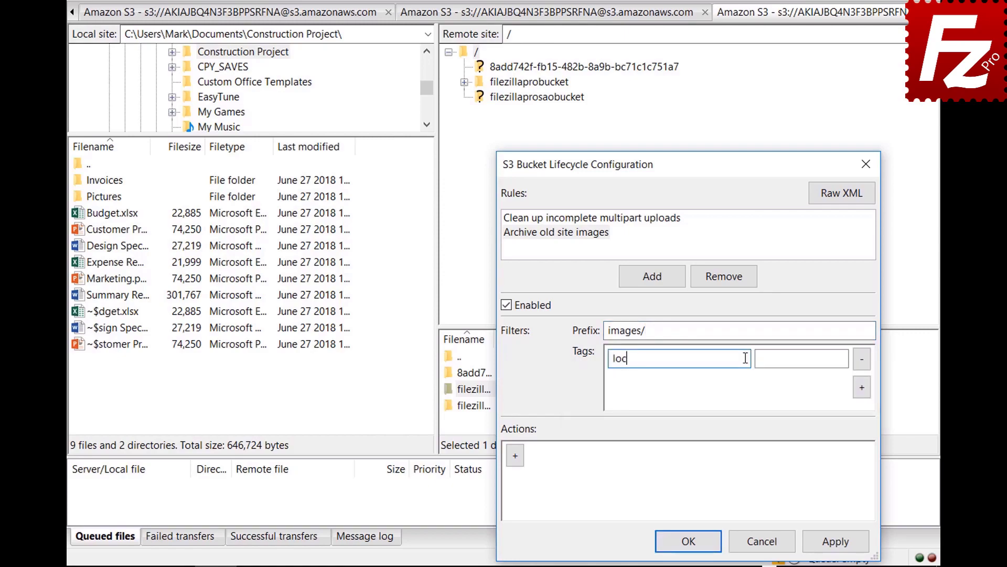
{"action": "type", "text": "ation"}
{"action": "left_click", "coordinate": [840, 358]}
{"action": "type", "text": "site"}
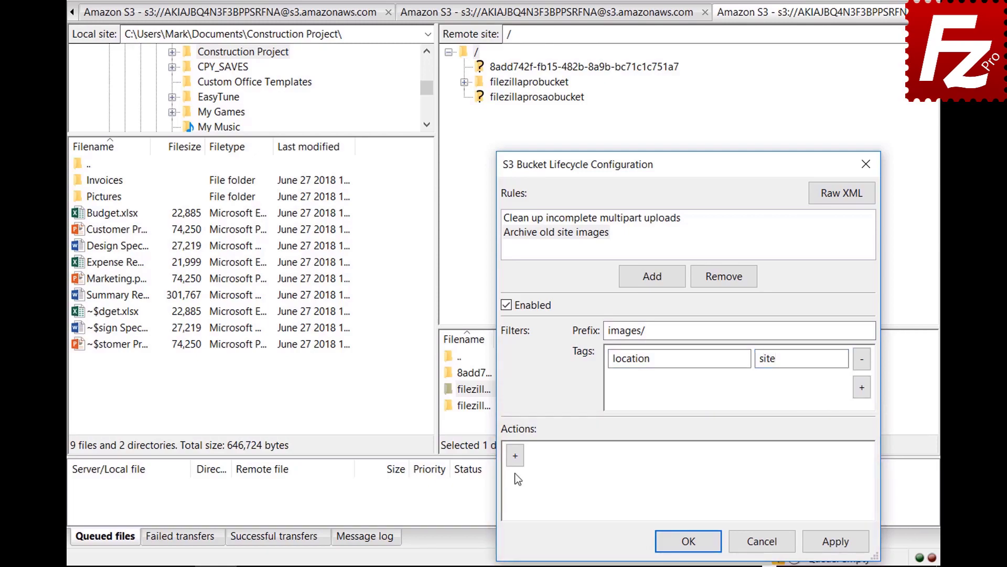
{"action": "left_click", "coordinate": [515, 462]}
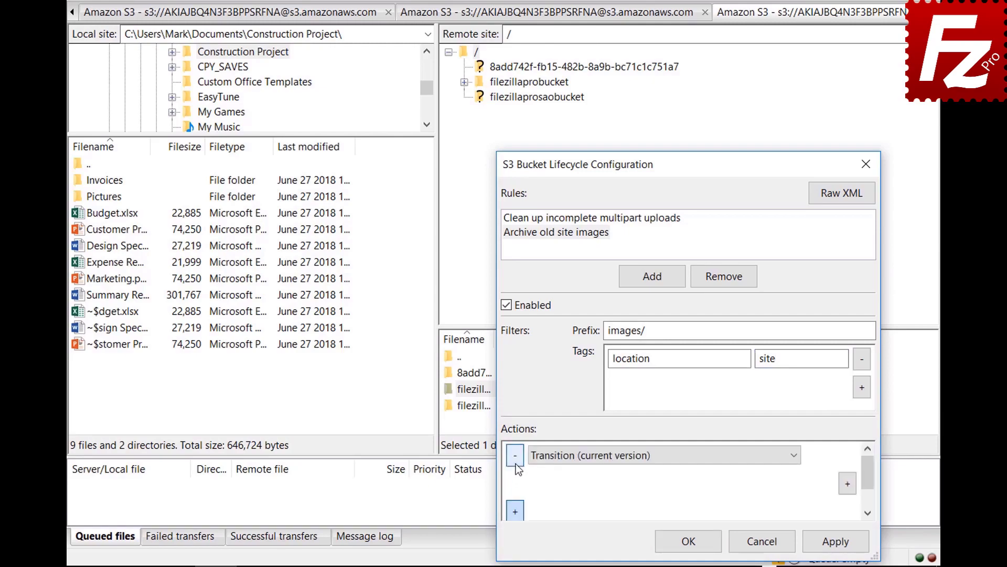
- Make the current-version transition trigger after 30 days
{"action": "left_click", "coordinate": [794, 455]}
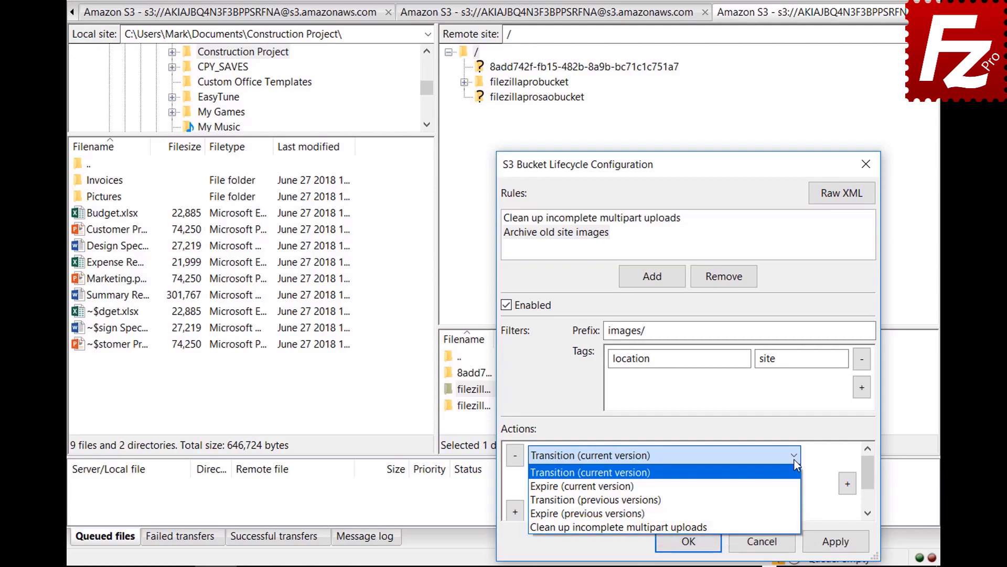
{"action": "left_click", "coordinate": [794, 460]}
{"action": "left_click", "coordinate": [848, 484]}
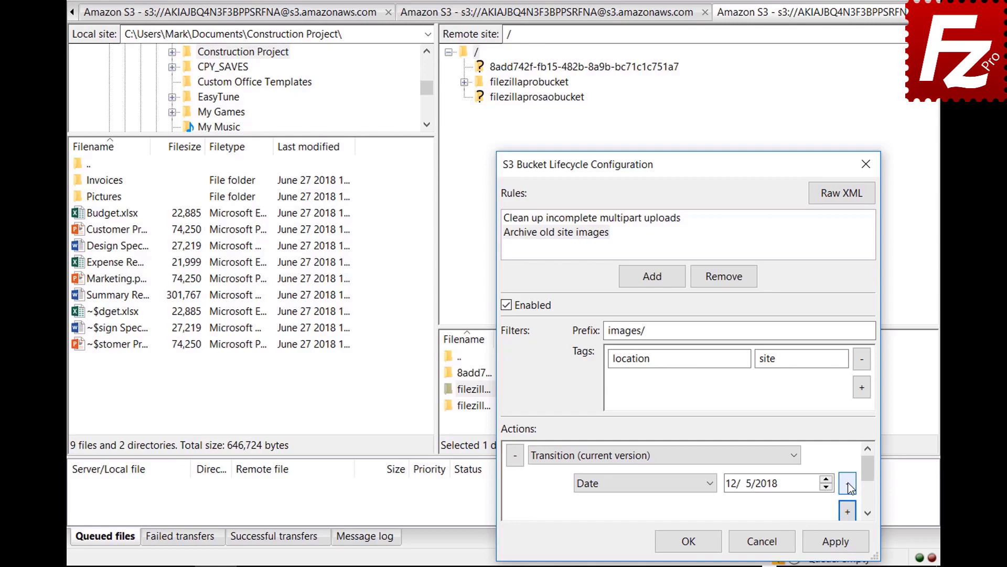
{"action": "left_click", "coordinate": [711, 483]}
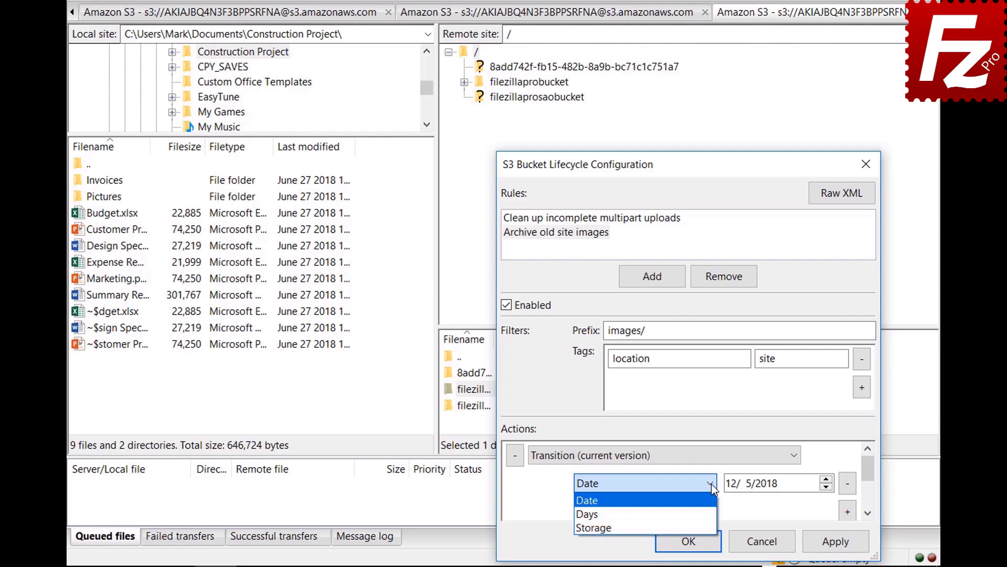
{"action": "left_click", "coordinate": [712, 514]}
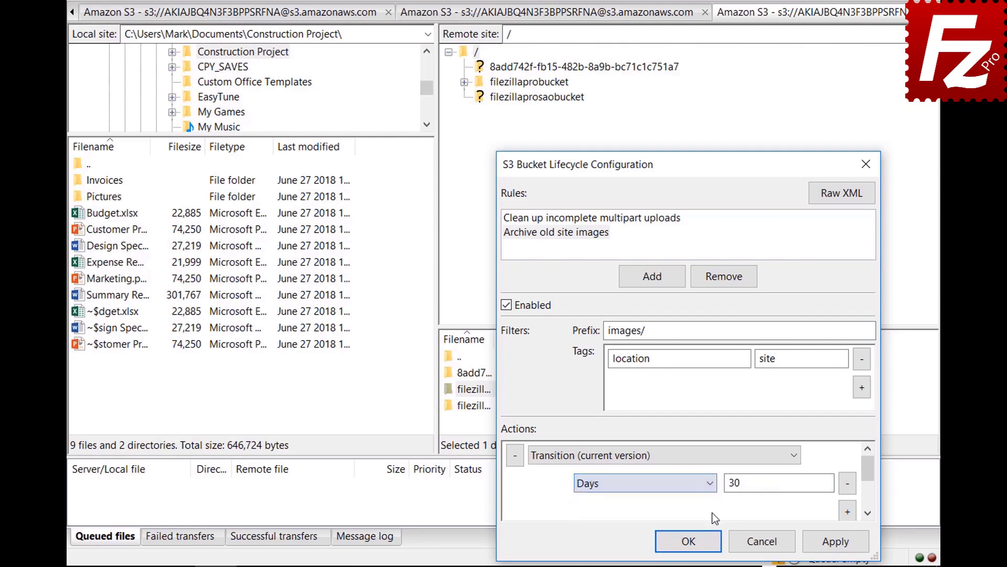
{"action": "scroll", "coordinate": [870, 476], "scroll_direction": "down", "scroll_amount": 1}
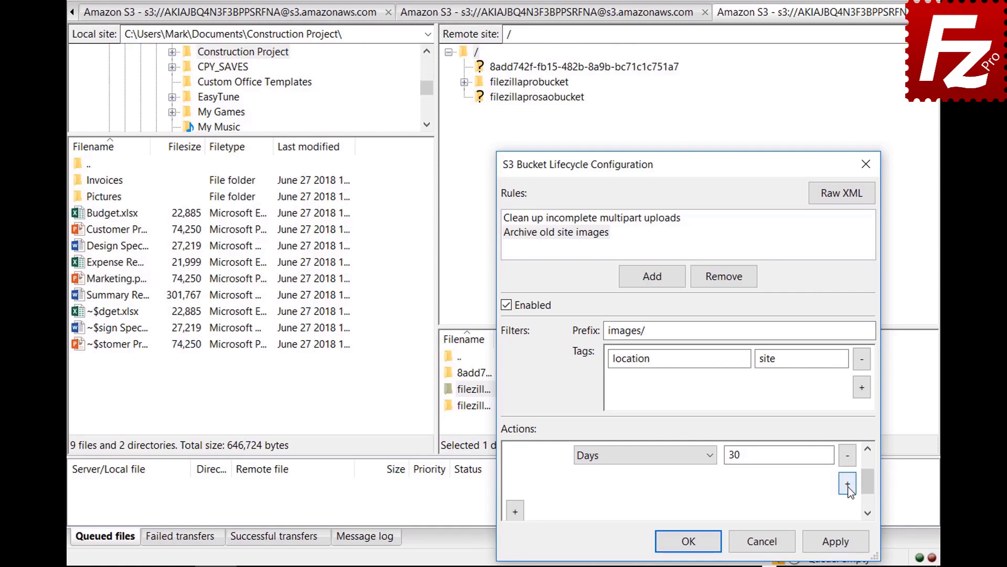
- Add a storage-class change to Glacier and save the lifecycle configuration
{"action": "left_click", "coordinate": [848, 484]}
{"action": "left_click", "coordinate": [641, 482]}
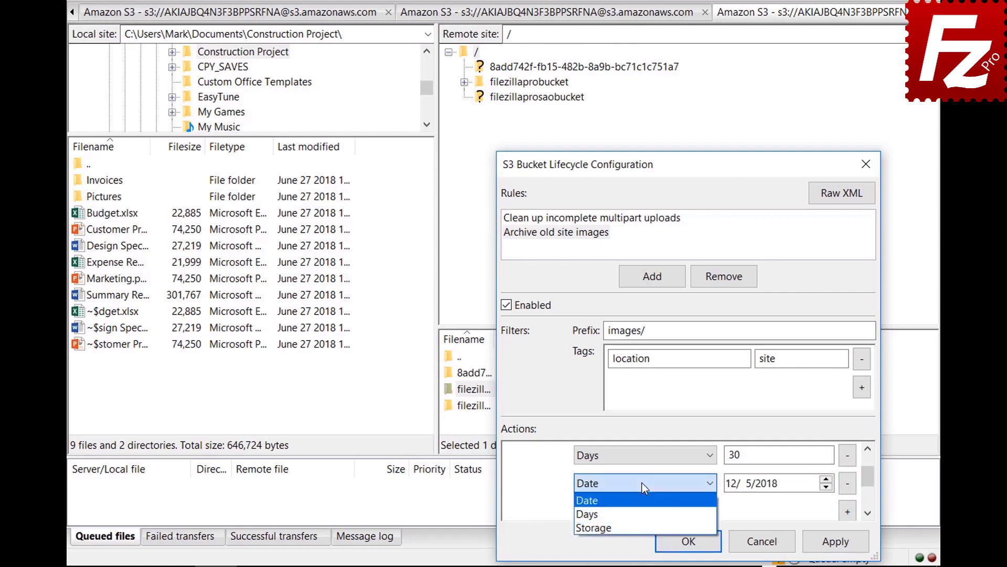
{"action": "left_click", "coordinate": [643, 526]}
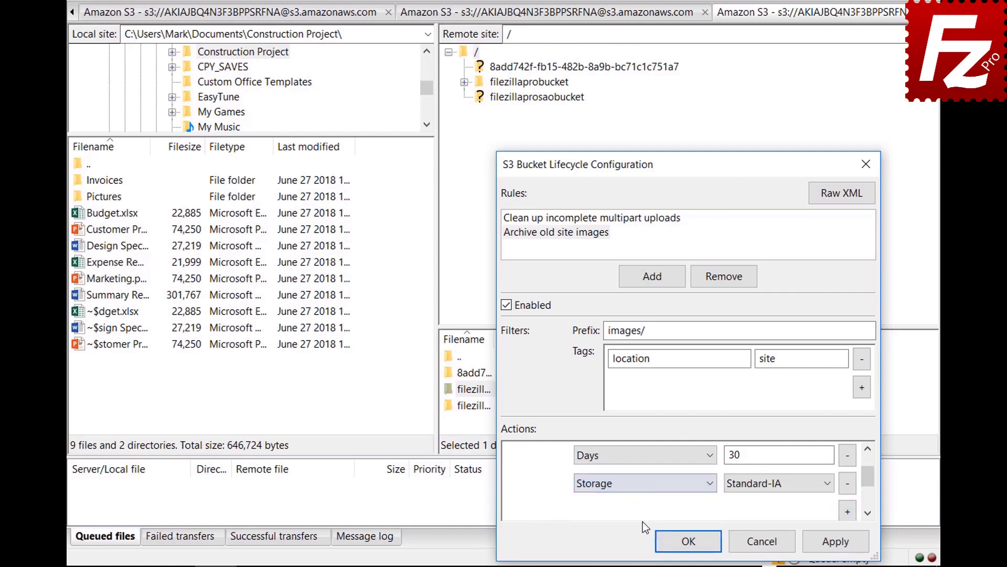
{"action": "left_click", "coordinate": [759, 489]}
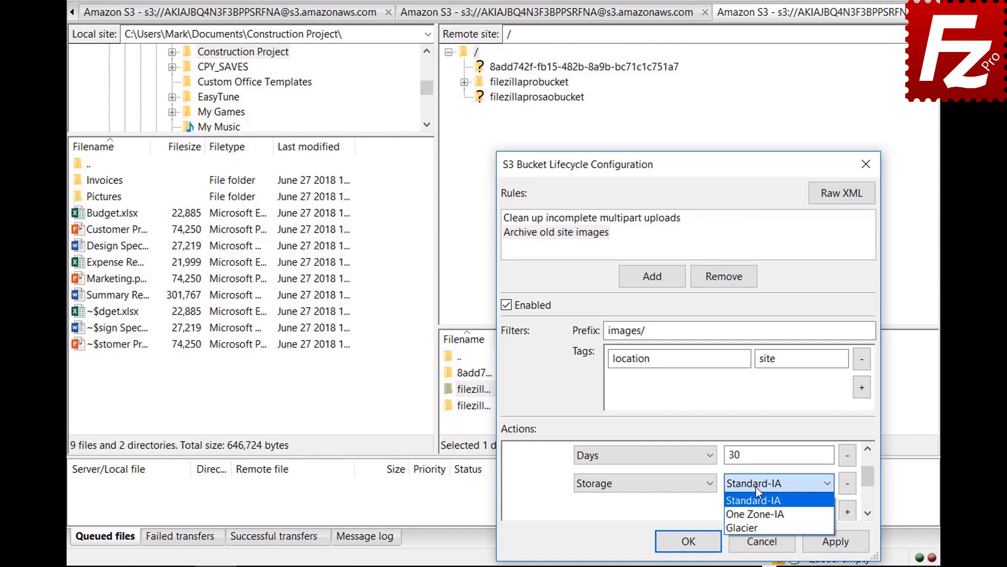
{"action": "left_click", "coordinate": [756, 525]}
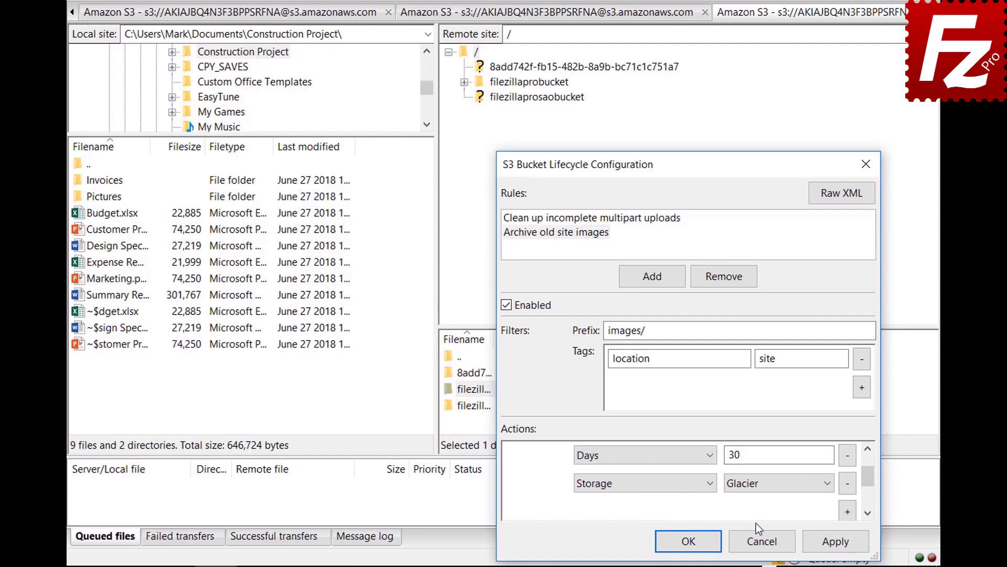
{"action": "left_click", "coordinate": [674, 543]}
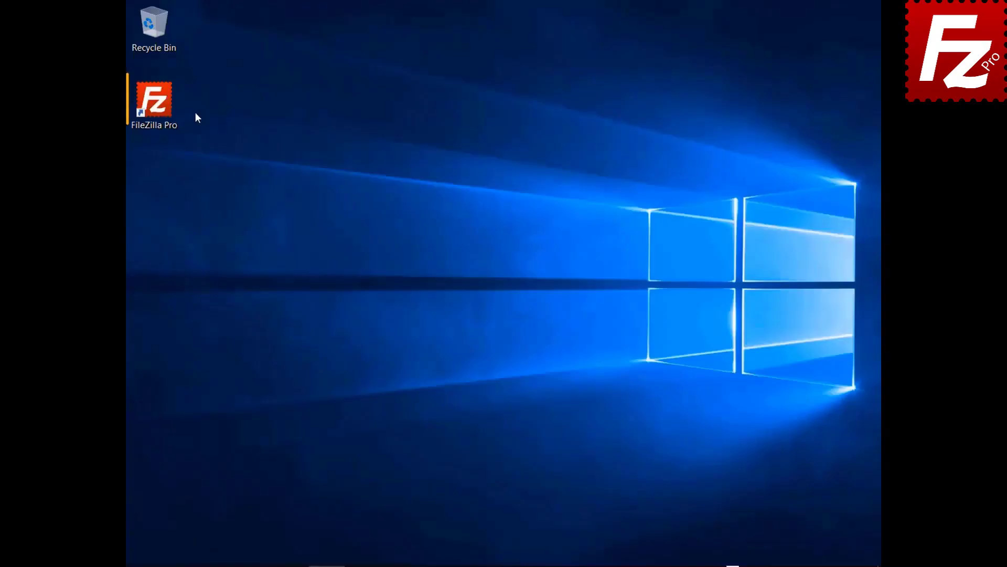
- Launch FileZilla Pro and create a new Site Manager entry named 'Azure File Connection'
{"action": "double_click", "coordinate": [163, 112]}
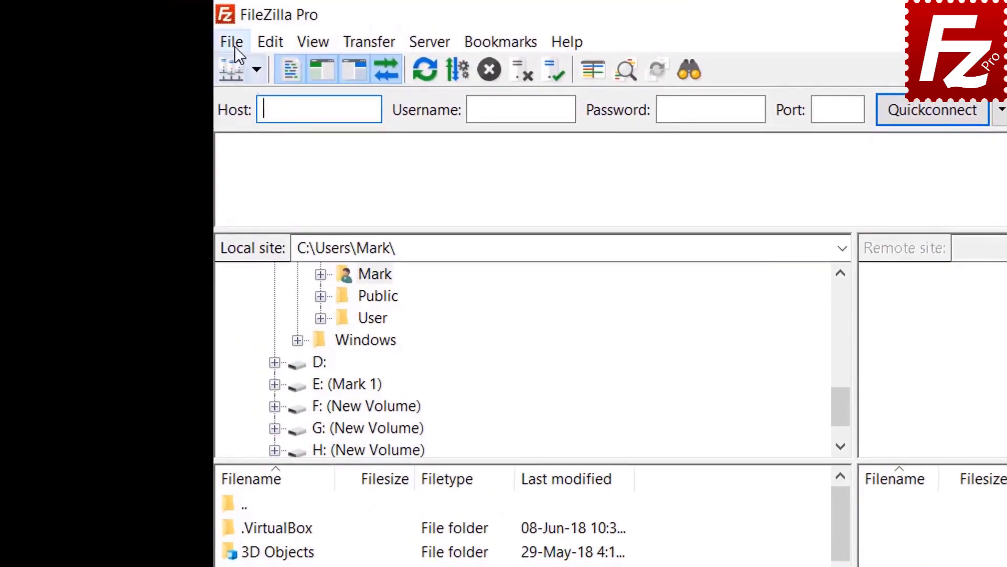
{"action": "left_click", "coordinate": [235, 47]}
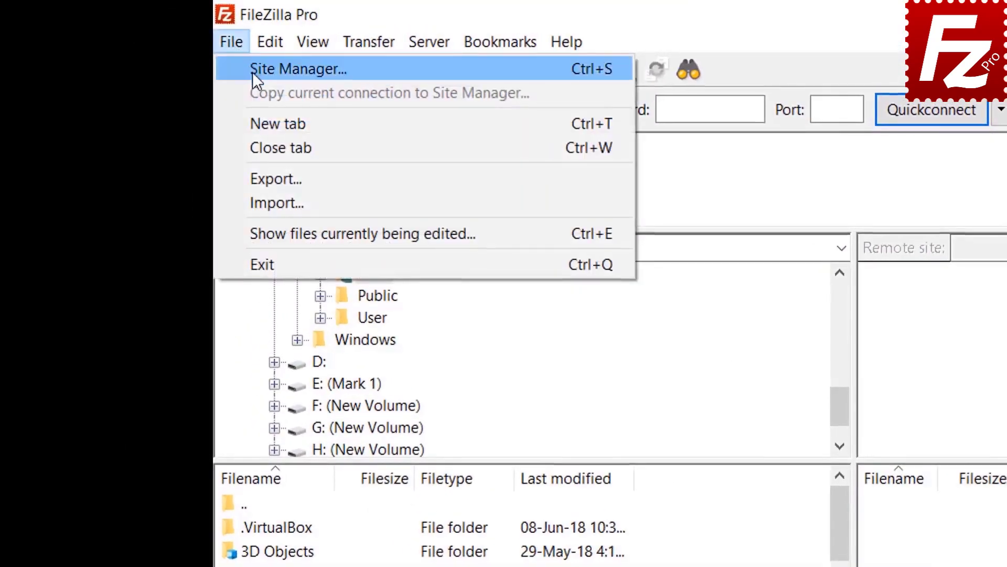
{"action": "left_click", "coordinate": [253, 71]}
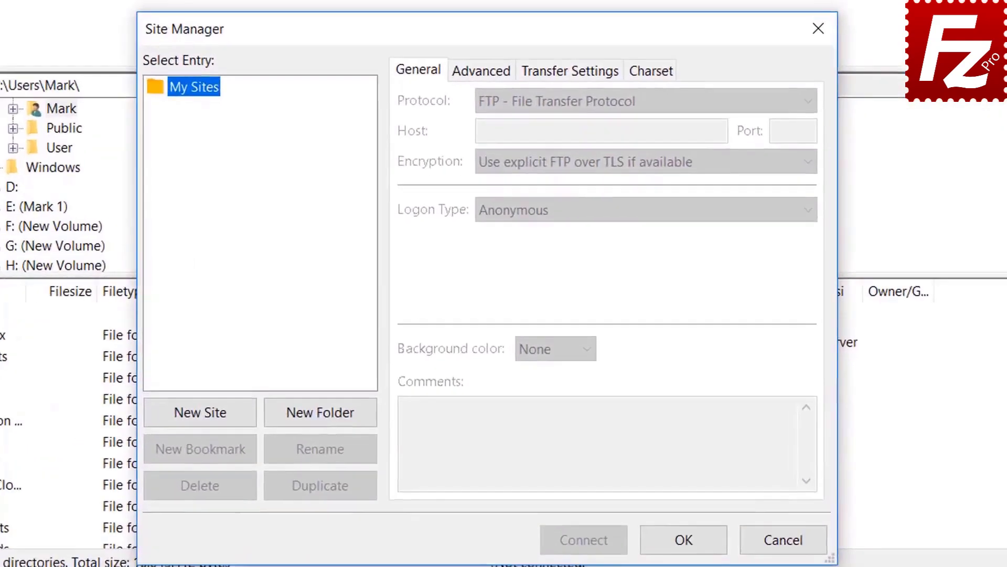
{"action": "left_click", "coordinate": [208, 417]}
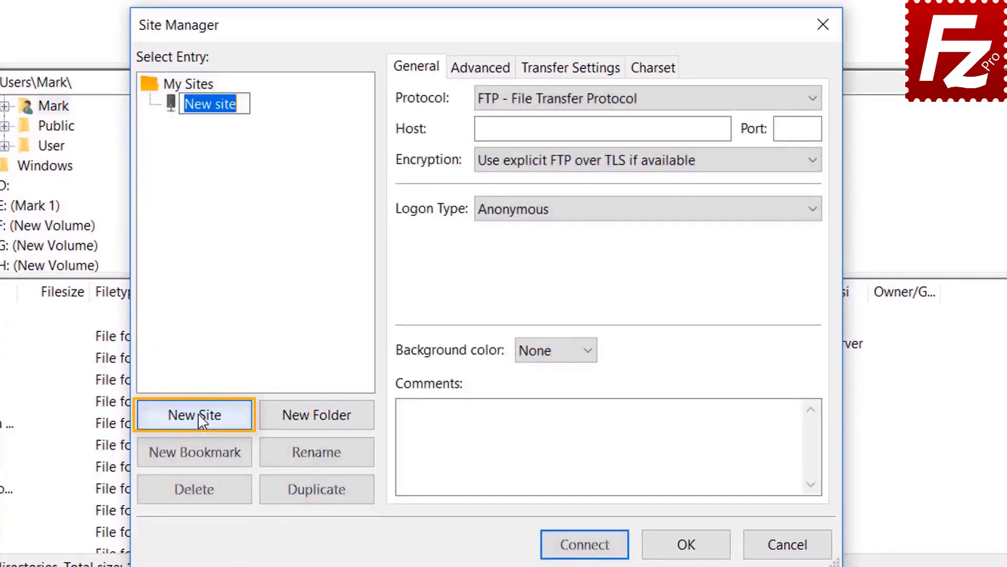
{"action": "type", "text": "Azur"}
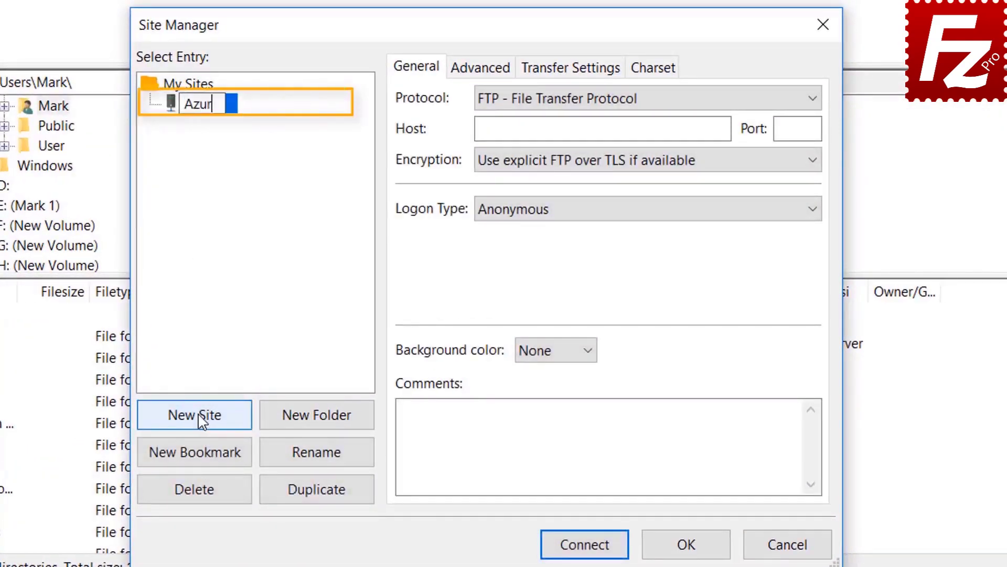
{"action": "type", "text": "e File "}
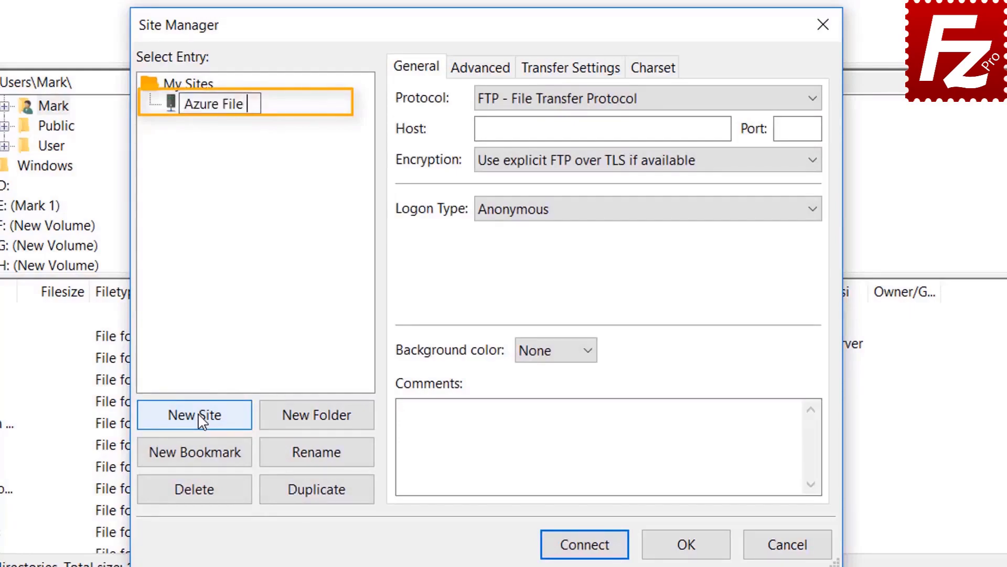
{"action": "type", "text": "Connec"}
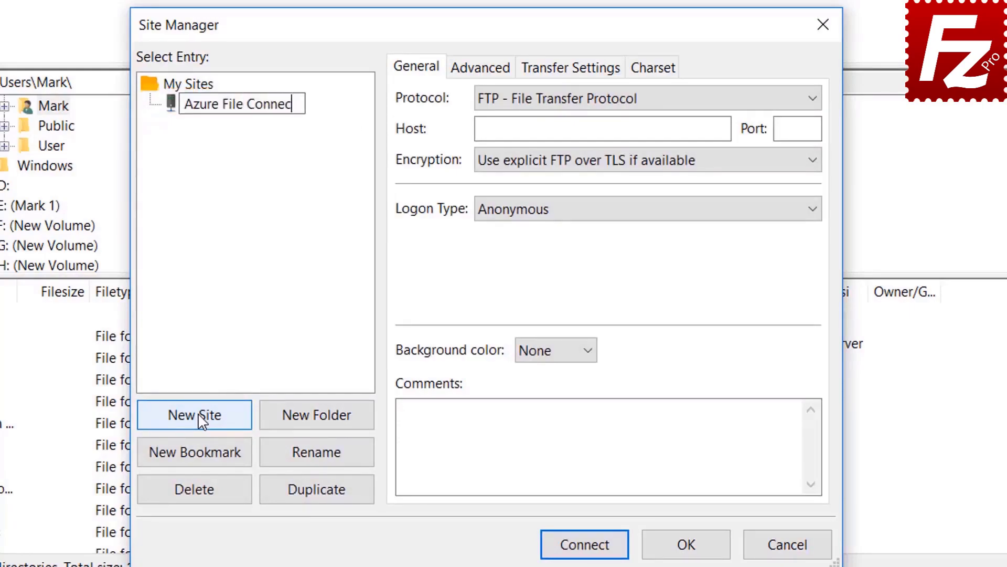
{"action": "type", "text": "tion"}
{"action": "key", "text": "Return"}
- Set Microsoft Azure File Storage Service with Normal logon, paste storage account and access key, and connect
{"action": "left_click", "coordinate": [642, 99]}
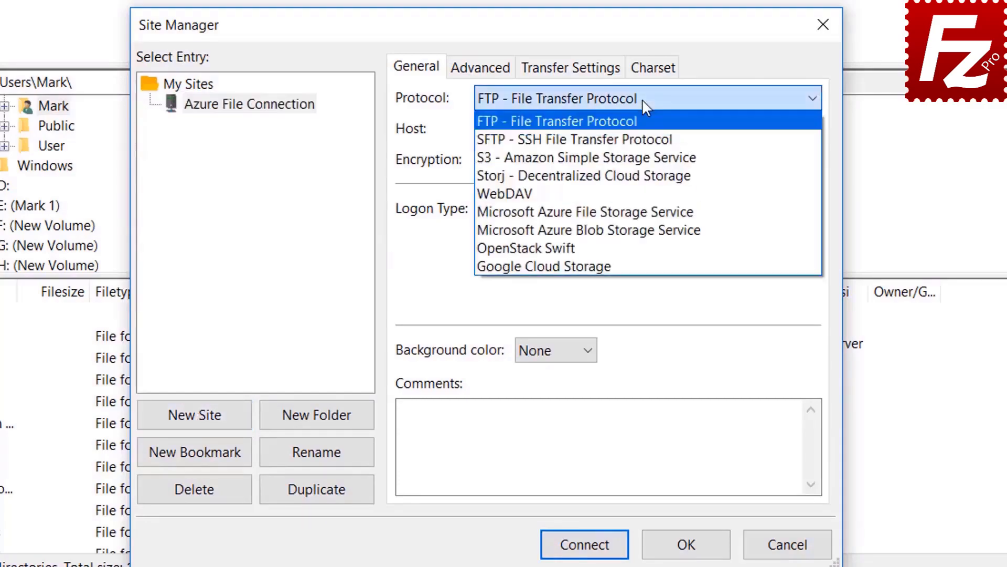
{"action": "left_click", "coordinate": [643, 212]}
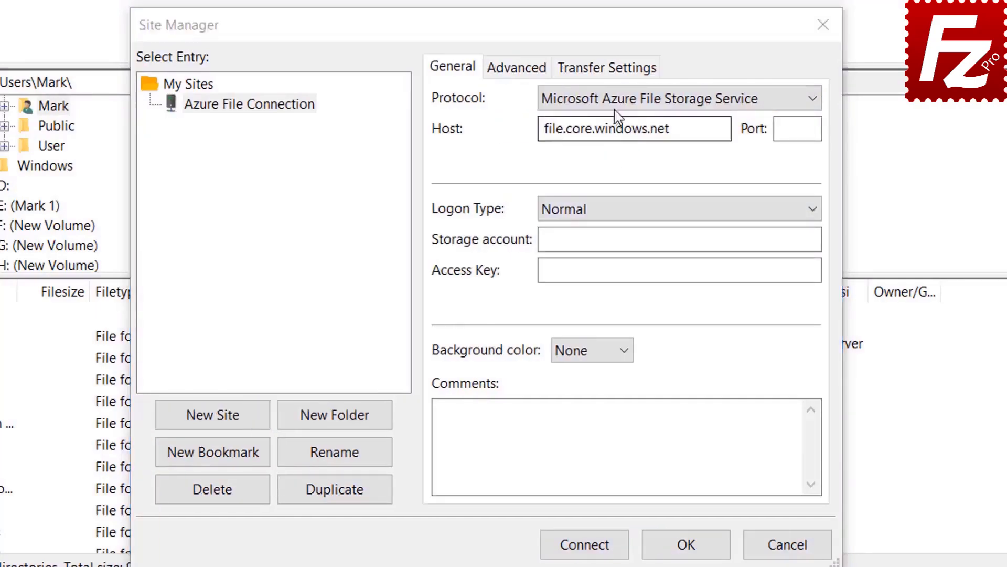
{"action": "left_click", "coordinate": [615, 108]}
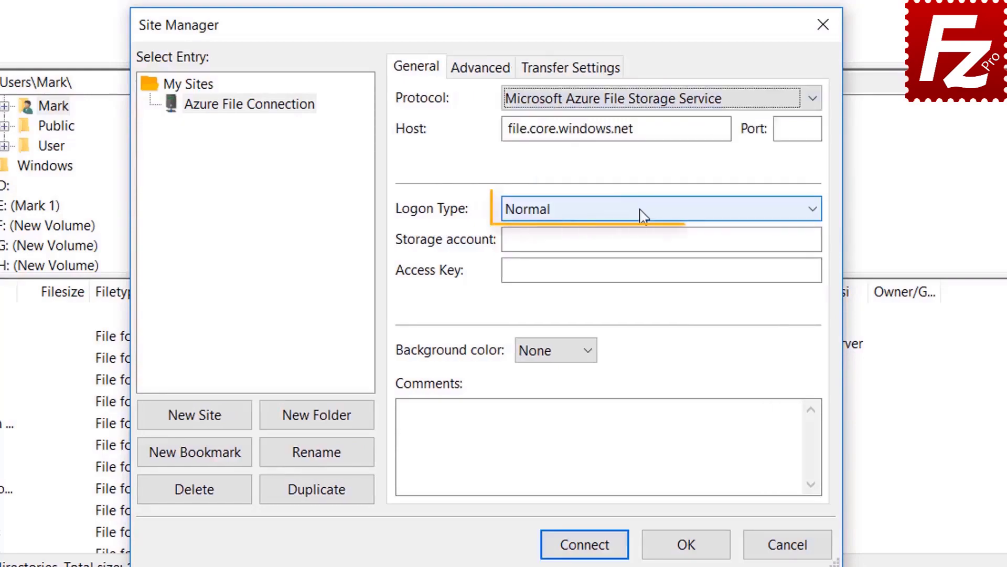
{"action": "left_click", "coordinate": [643, 215]}
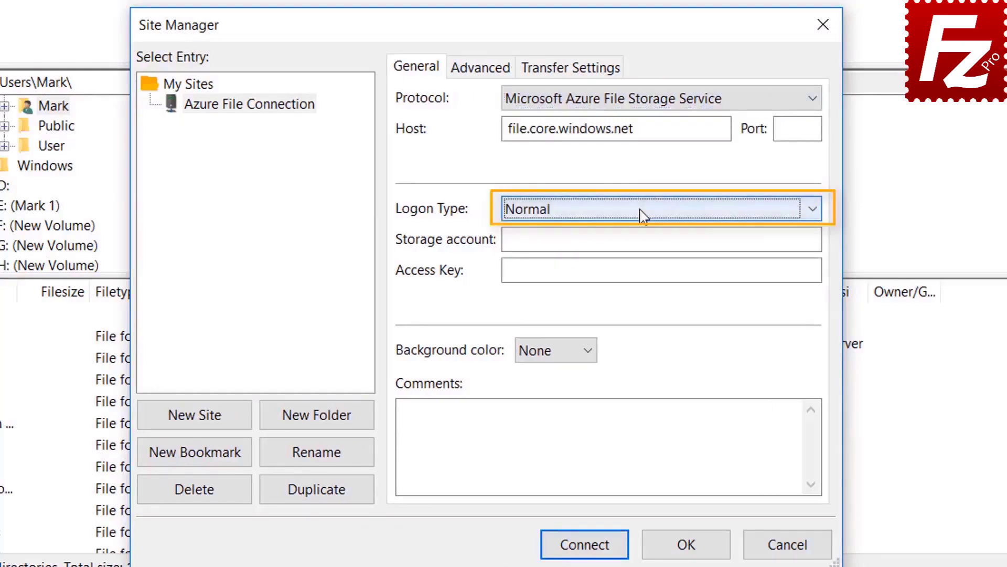
{"action": "left_click", "coordinate": [628, 239]}
{"action": "key", "text": "ctrl+v"}
{"action": "left_click", "coordinate": [553, 271]}
{"action": "key", "text": "ctrl+v"}
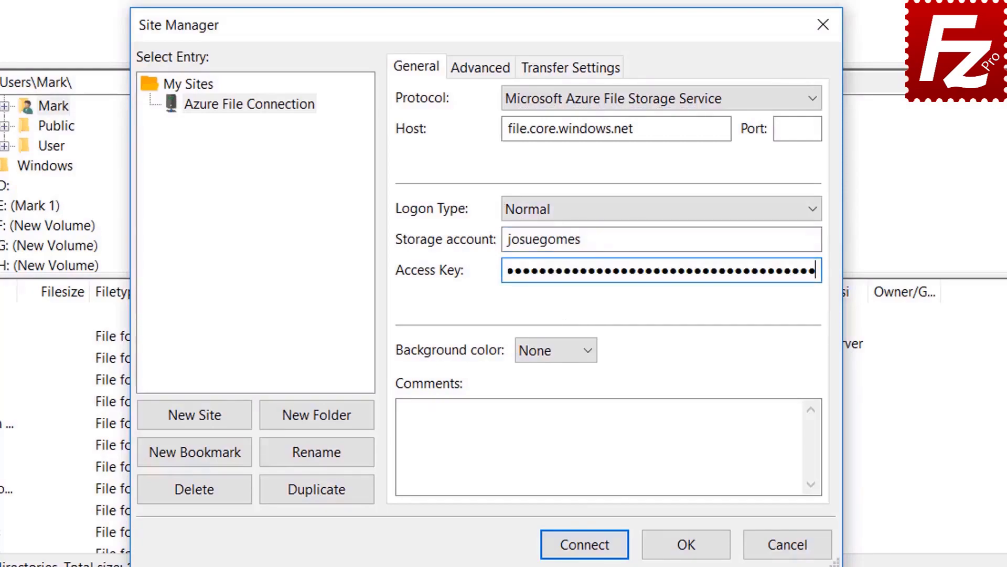
{"action": "left_click", "coordinate": [585, 546]}
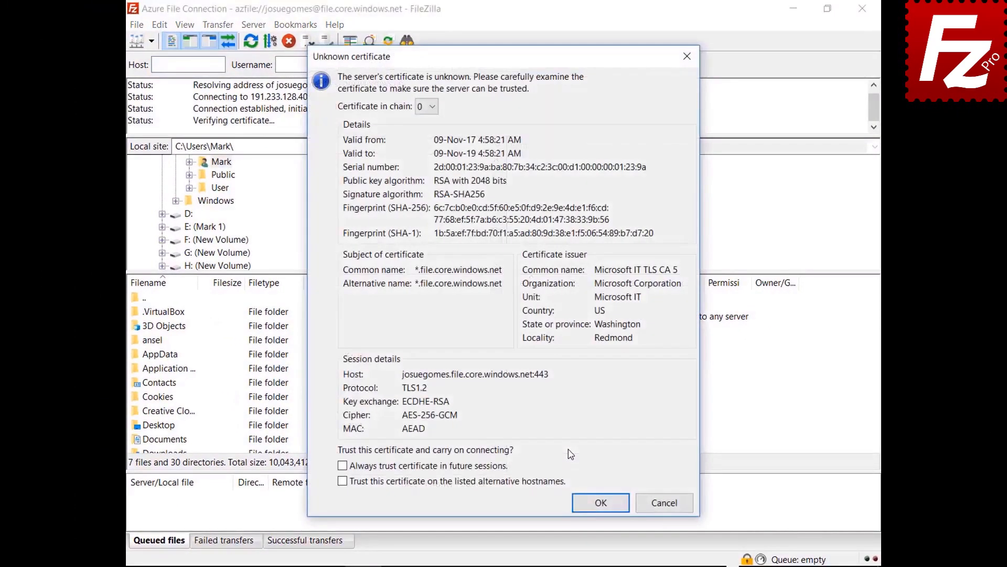
- Always trust the *.file.core.windows.net certificate in future sessions and continue connecting
{"action": "left_click", "coordinate": [493, 467]}
{"action": "left_click", "coordinate": [598, 502]}
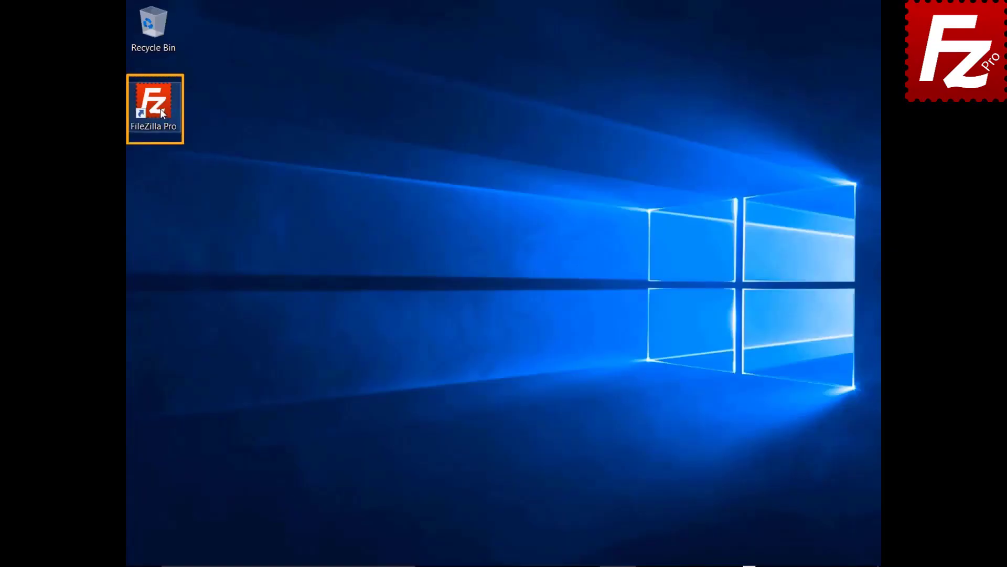
{"action": "double_click", "coordinate": [160, 108]}
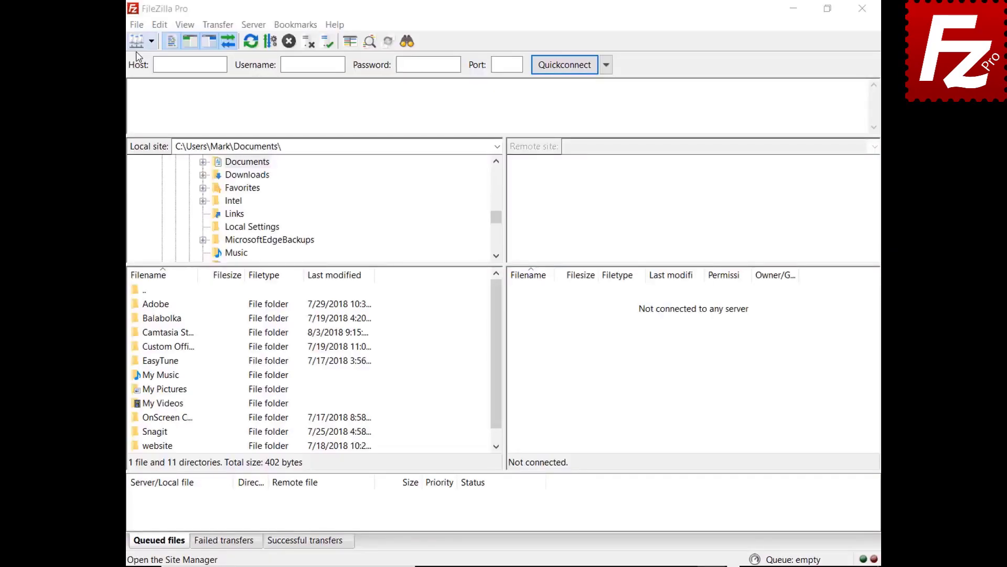
- Create a new Site Manager entry named 'Google Drive'
{"action": "left_click", "coordinate": [136, 25]}
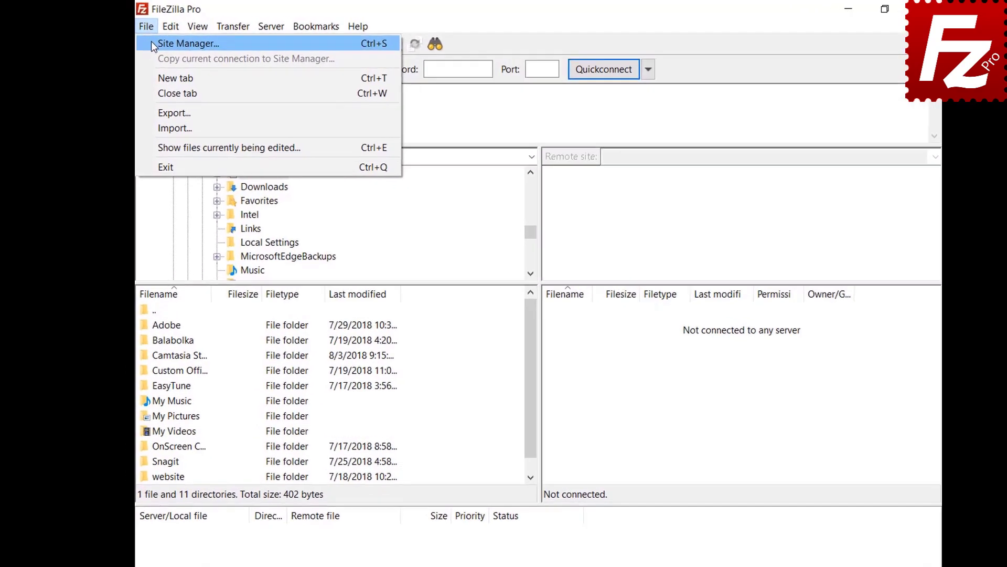
{"action": "left_click", "coordinate": [158, 43]}
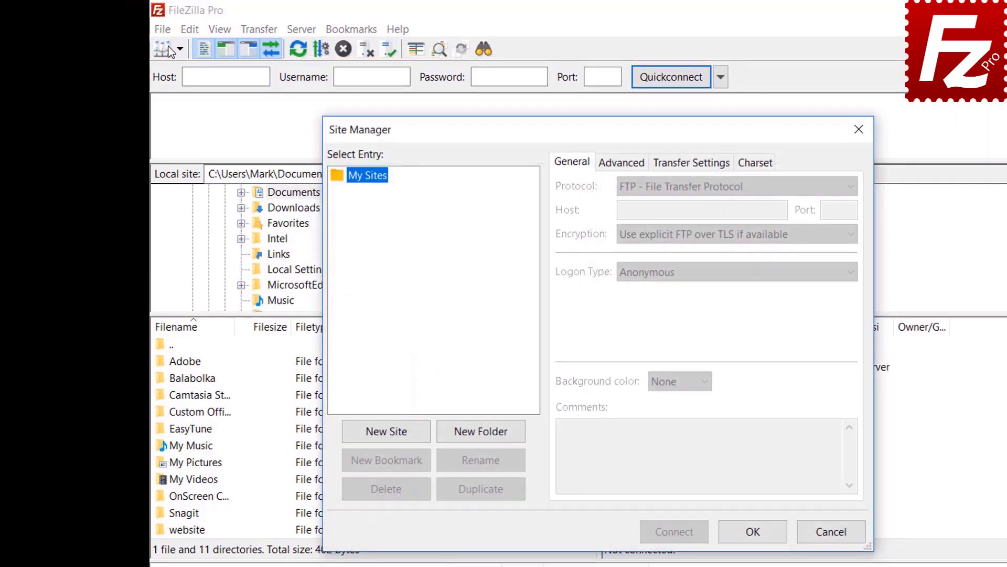
{"action": "left_click", "coordinate": [388, 433]}
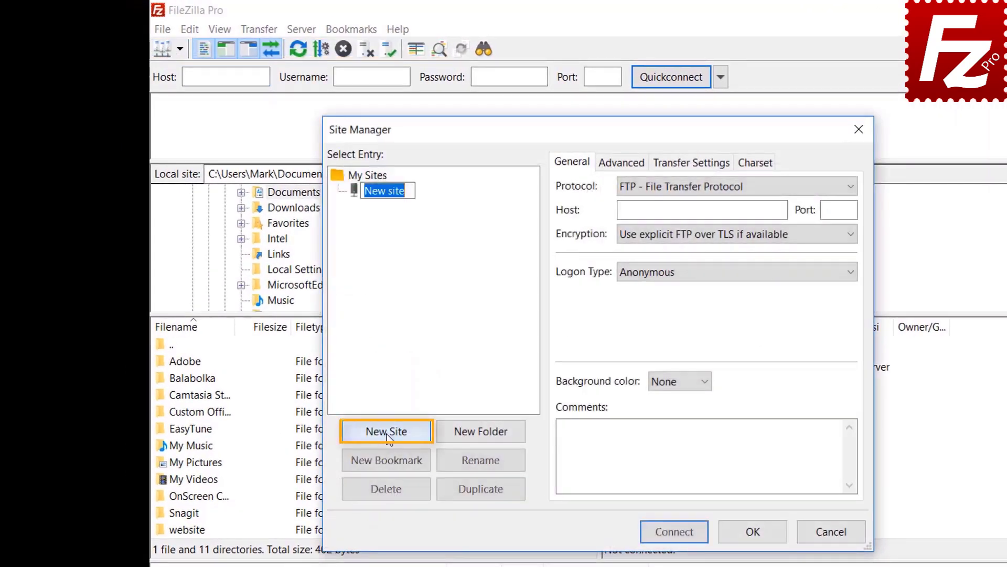
{"action": "type", "text": "Google Drive"}
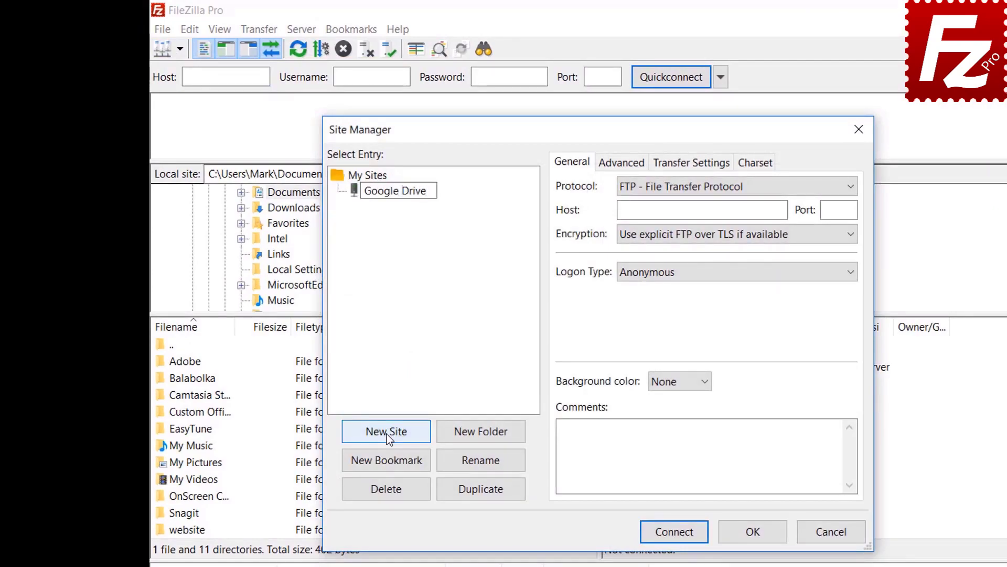
- Set the protocol to Google Drive, enter the Google account e-mail as user, and connect
{"action": "left_click", "coordinate": [694, 192]}
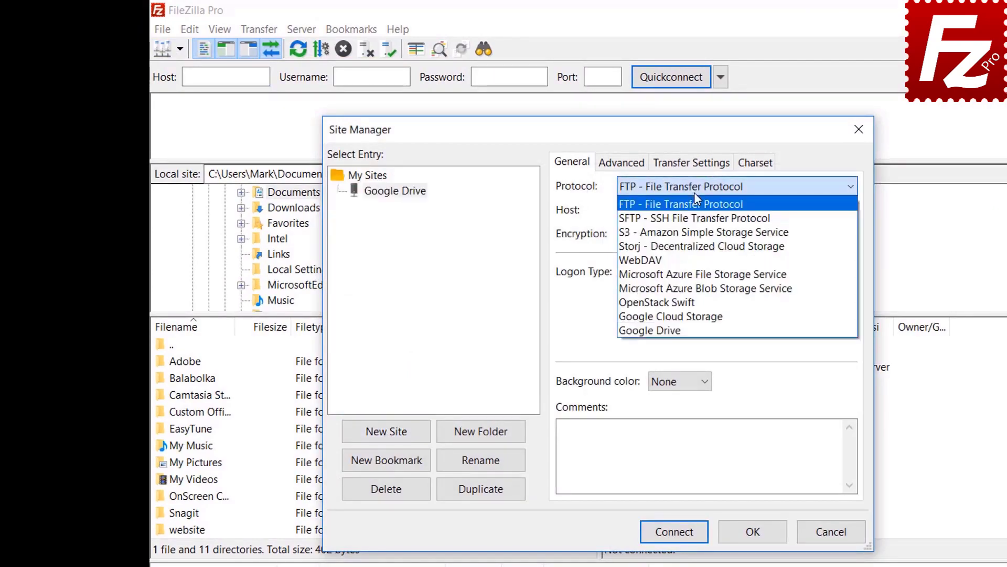
{"action": "left_click", "coordinate": [691, 329]}
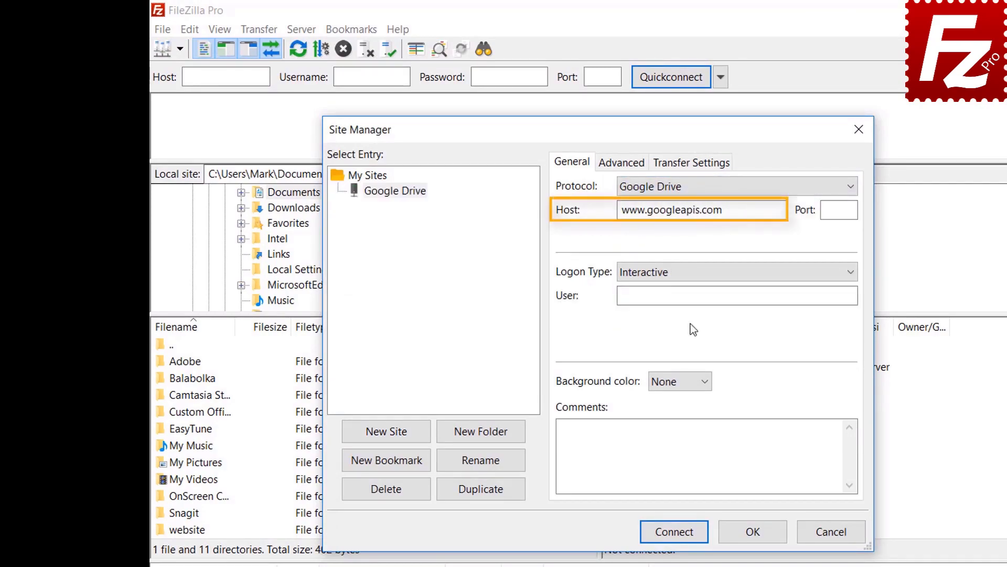
{"action": "left_click", "coordinate": [759, 294]}
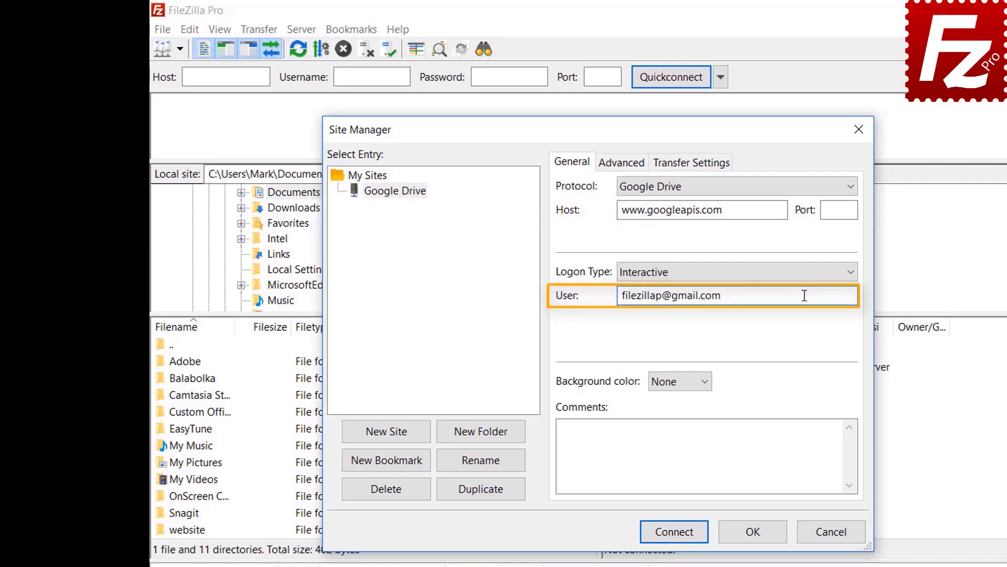
{"action": "left_click", "coordinate": [677, 535]}
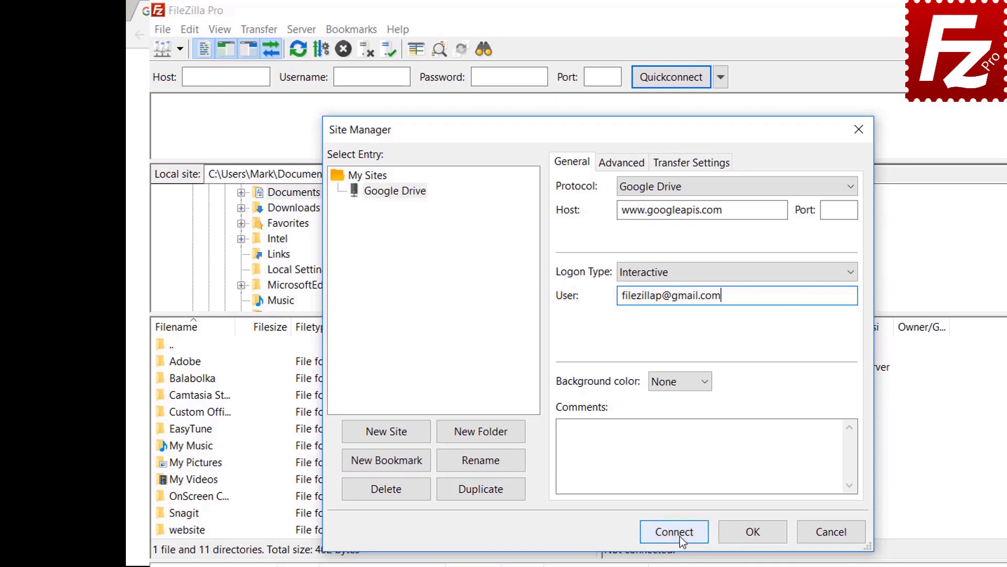
{"action": "left_click", "coordinate": [445, 293]}
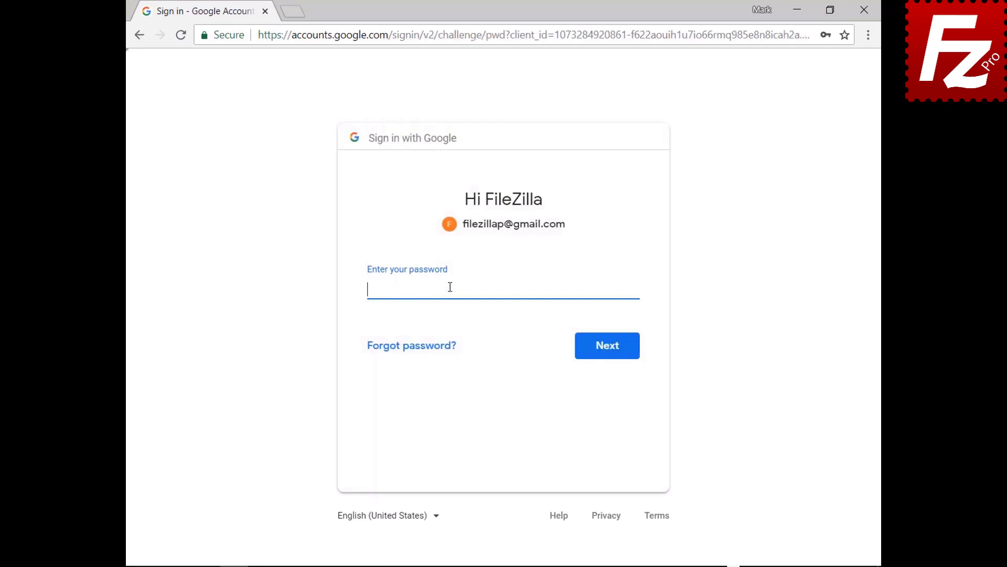
- Sign in with the account password, allow FileZilla Pro access to Google Drive, and close Chrome
{"action": "key", "text": "ctrl+v"}
{"action": "left_click", "coordinate": [609, 356]}
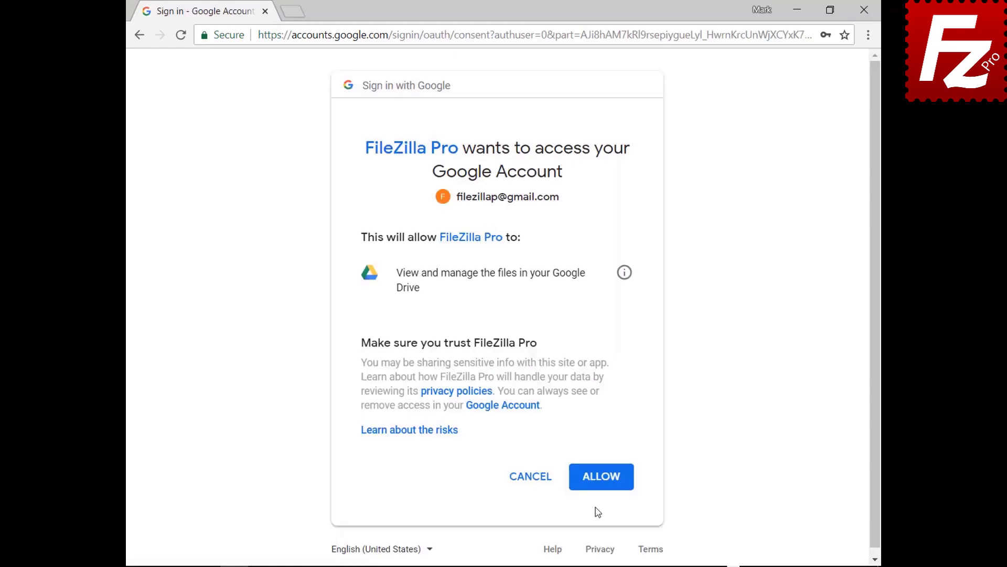
{"action": "left_click", "coordinate": [604, 478]}
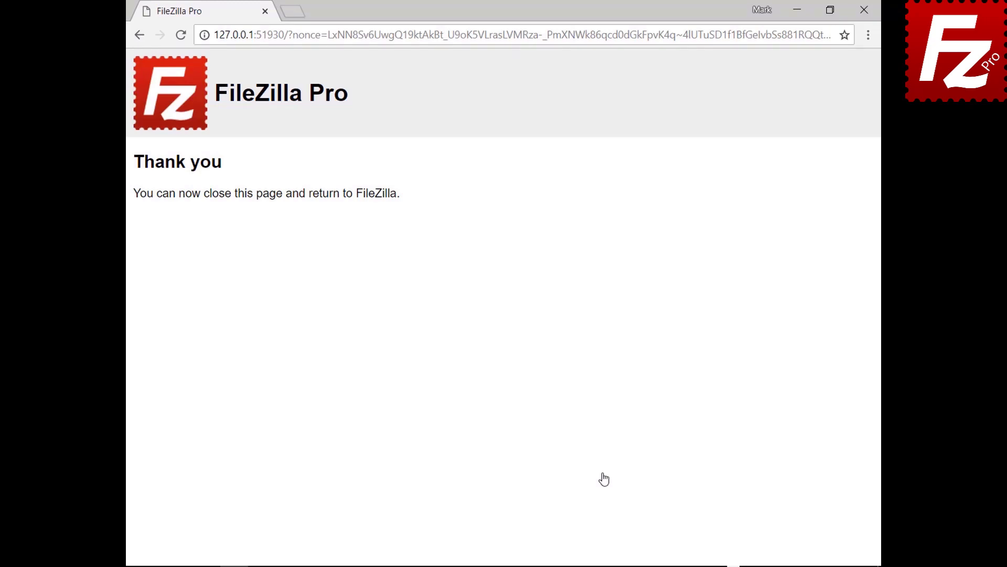
{"action": "left_click", "coordinate": [864, 10]}
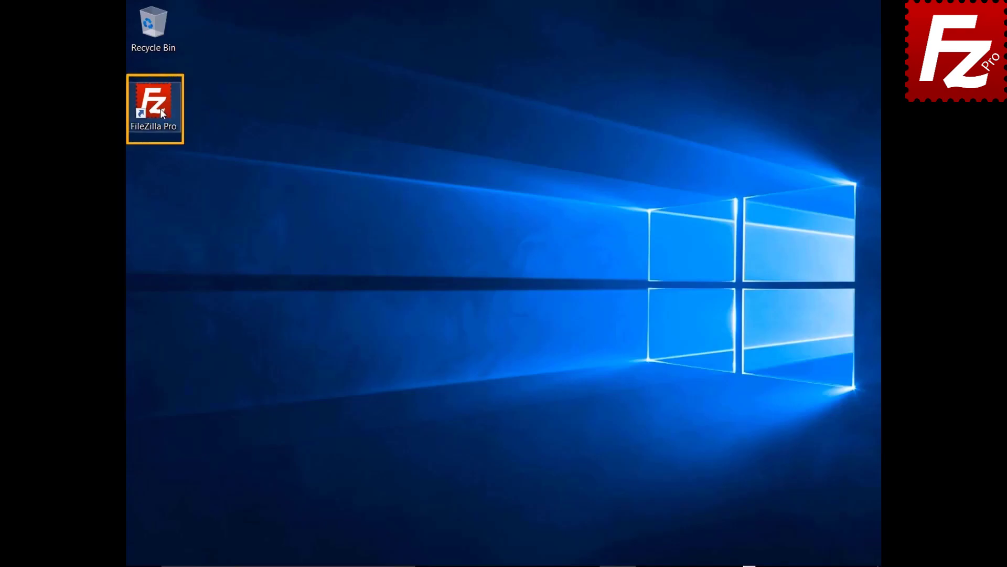
- Relaunch FileZilla Pro, connect to the Google Drive site, and open My Drive/Construction Project
{"action": "double_click", "coordinate": [159, 108]}
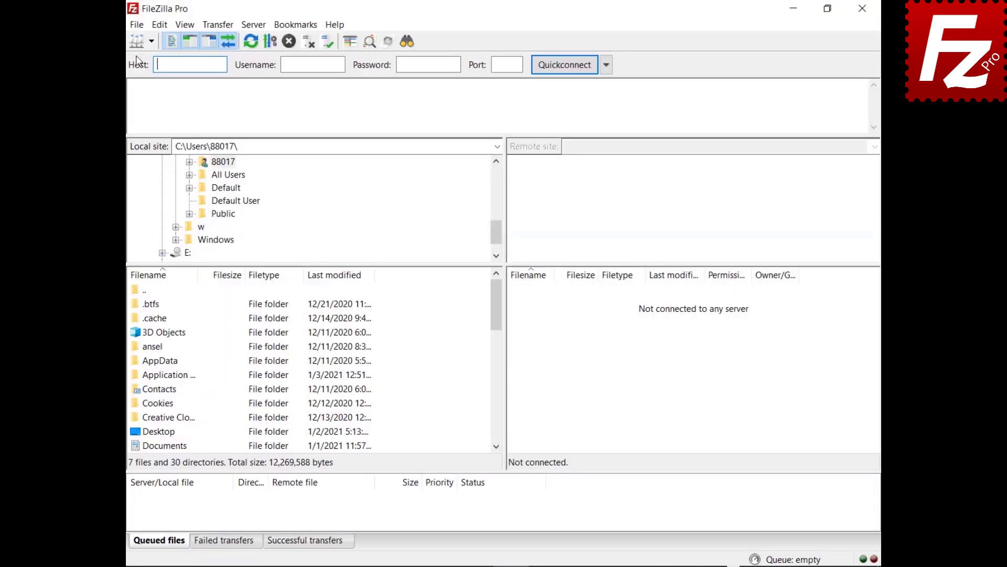
{"action": "left_click", "coordinate": [135, 24]}
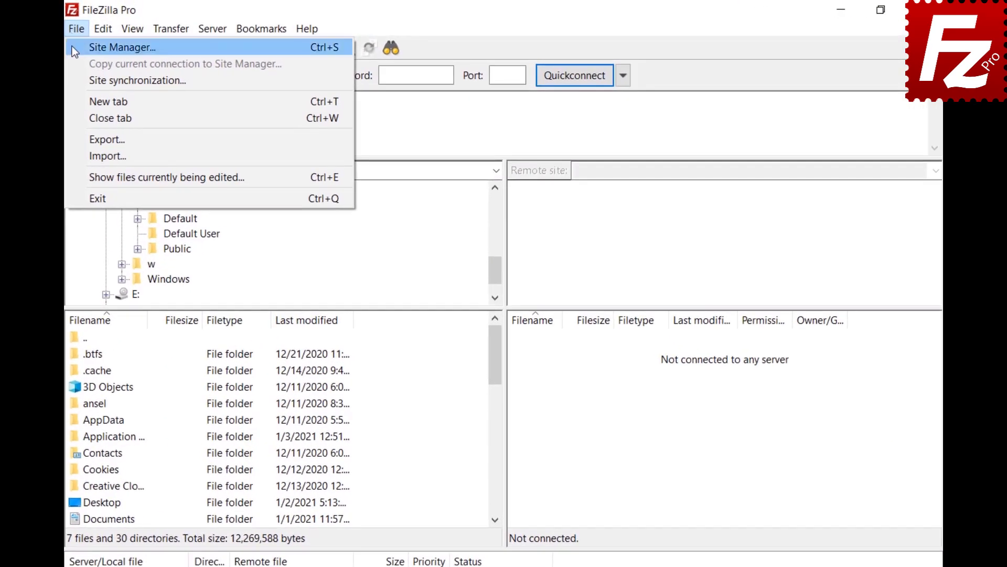
{"action": "left_click", "coordinate": [71, 46]}
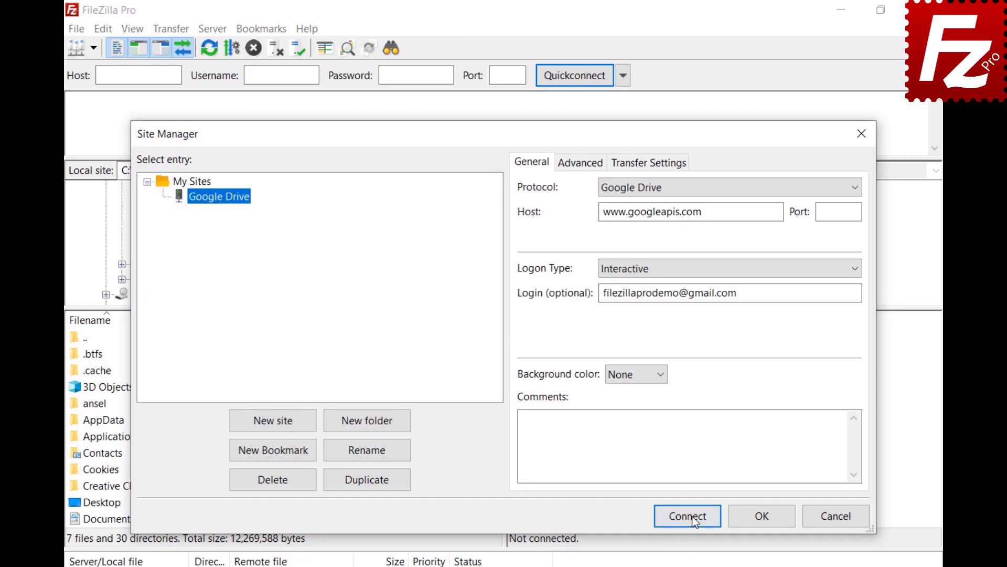
{"action": "left_click", "coordinate": [714, 517]}
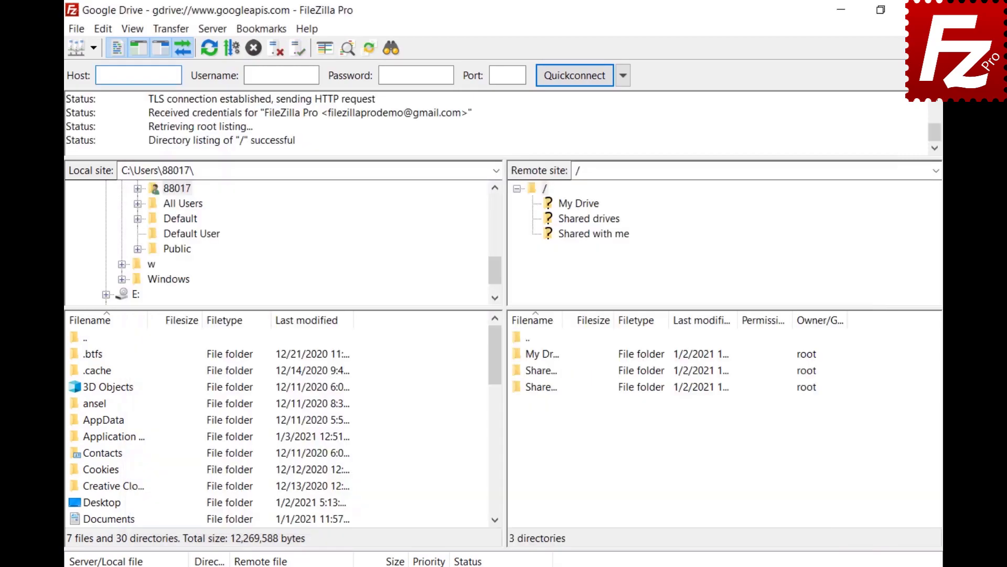
{"action": "left_click", "coordinate": [578, 204]}
{"action": "left_click", "coordinate": [588, 219]}
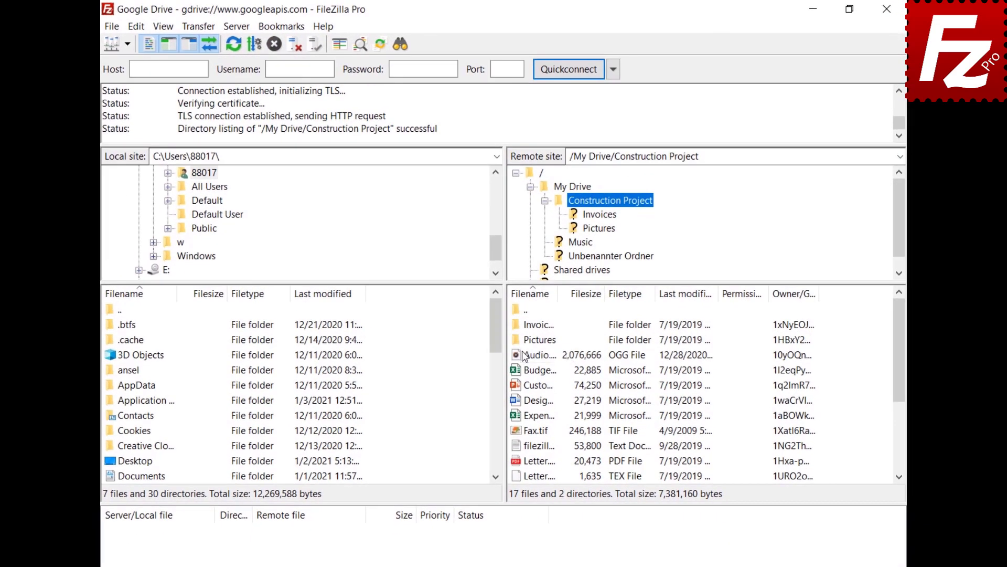
{"action": "right_click", "coordinate": [525, 357]}
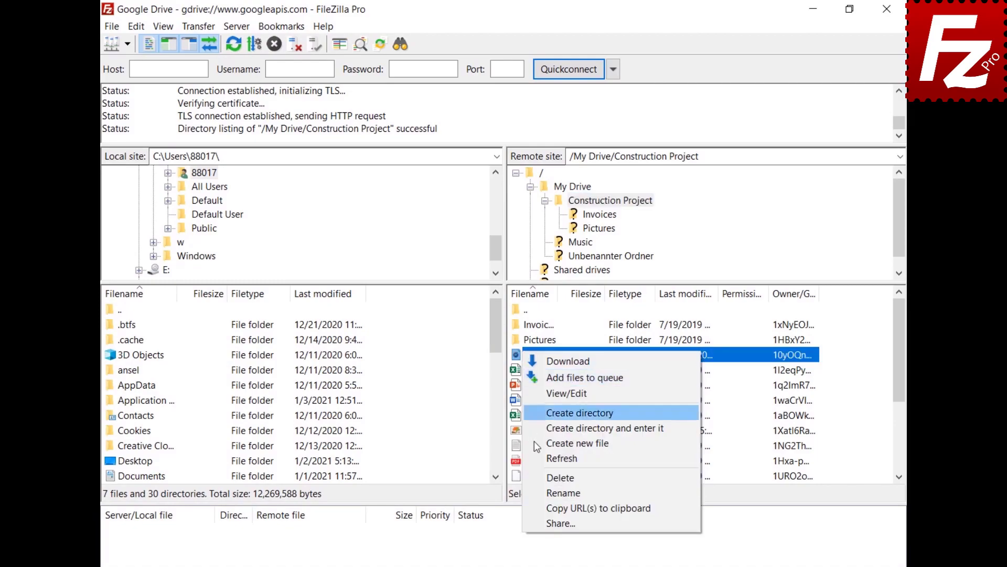
- Share Audio.ogg with a pasted second grantee as Can Comment, message 'Shared with FileZilla Pro'
{"action": "left_click", "coordinate": [559, 523]}
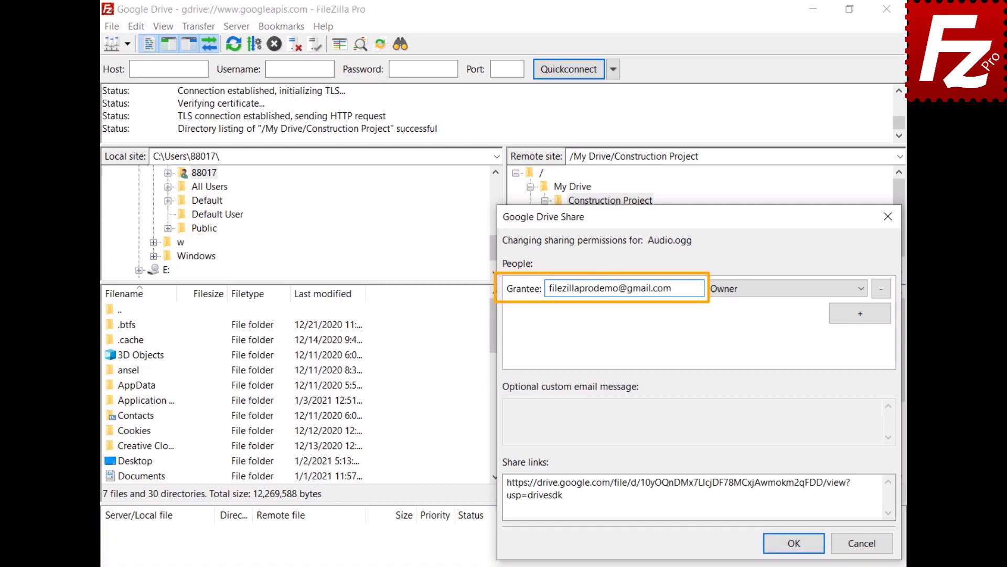
{"action": "left_click", "coordinate": [860, 313]}
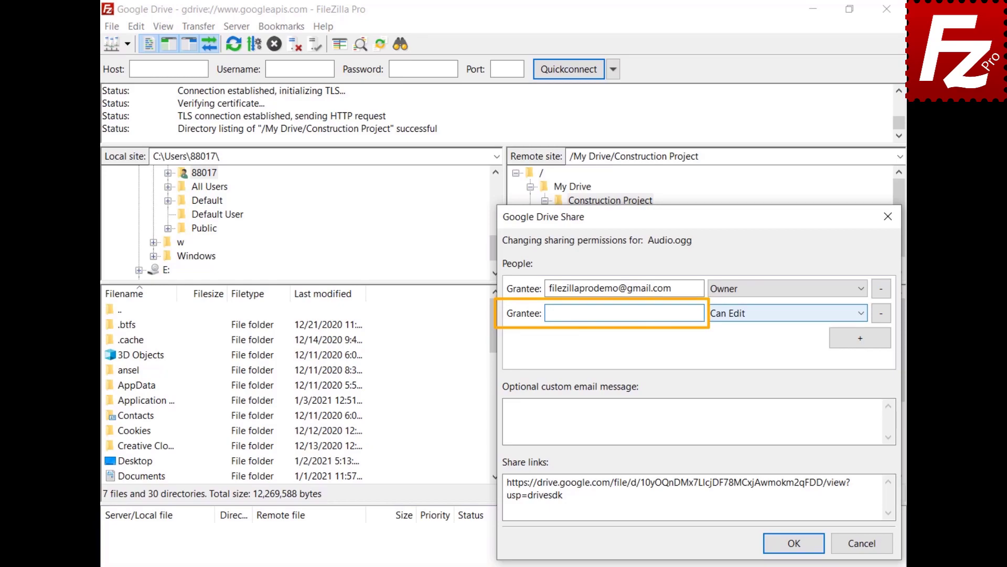
{"action": "left_click", "coordinate": [549, 313]}
{"action": "key", "text": "ctrl+v"}
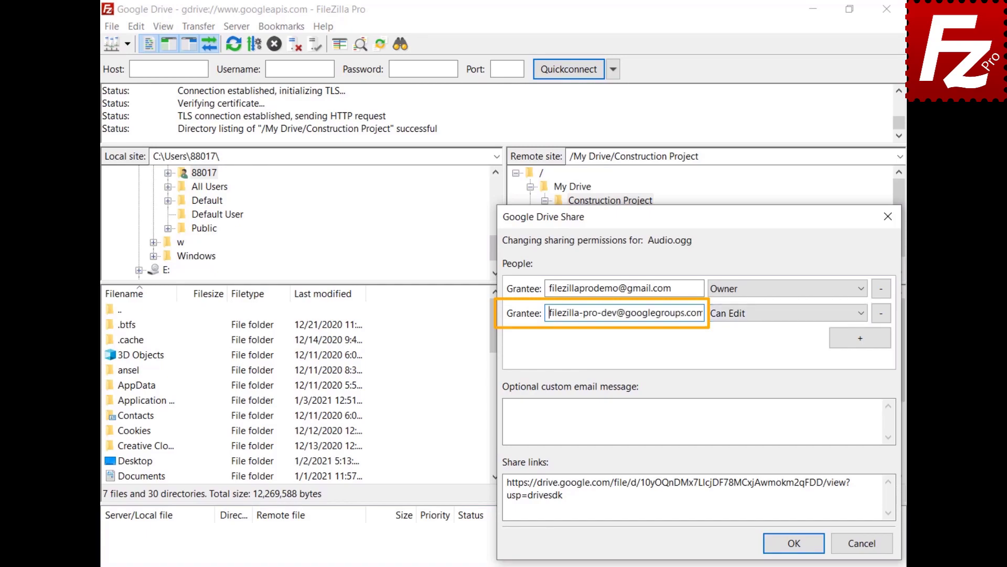
{"action": "left_click", "coordinate": [863, 316]}
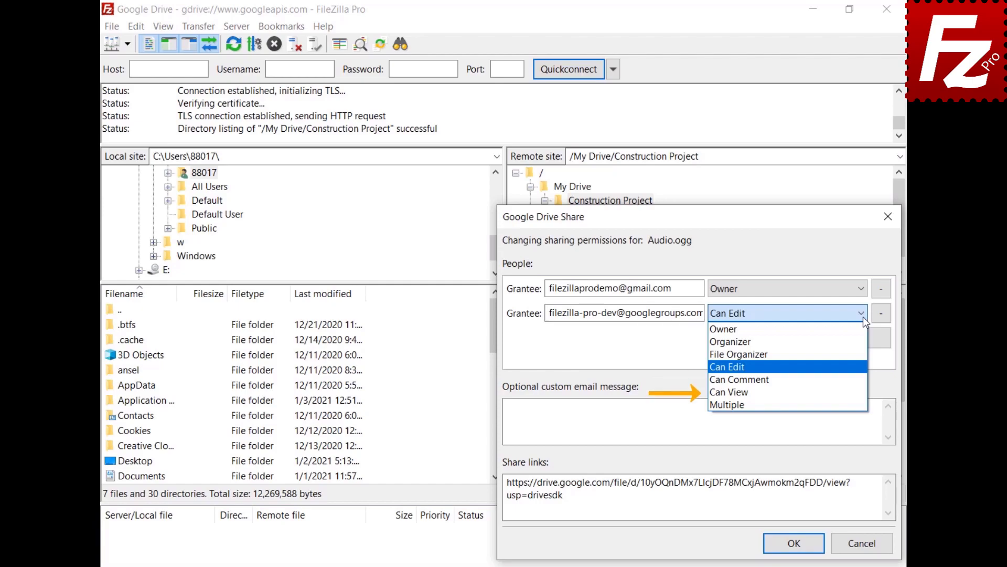
{"action": "key", "text": "Down"}
{"action": "key", "text": "Return"}
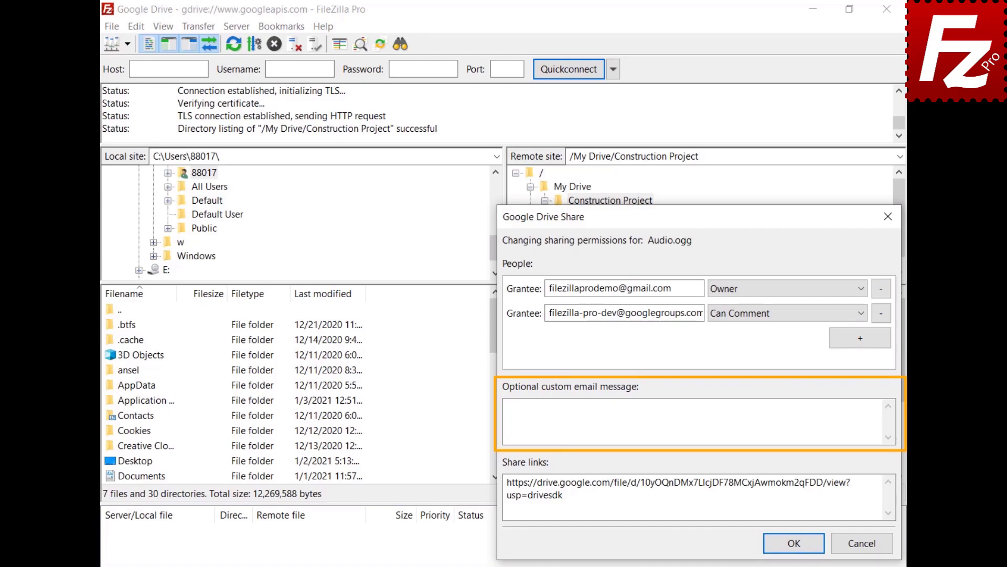
{"action": "left_click", "coordinate": [514, 407]}
{"action": "type", "text": "Shared w"}
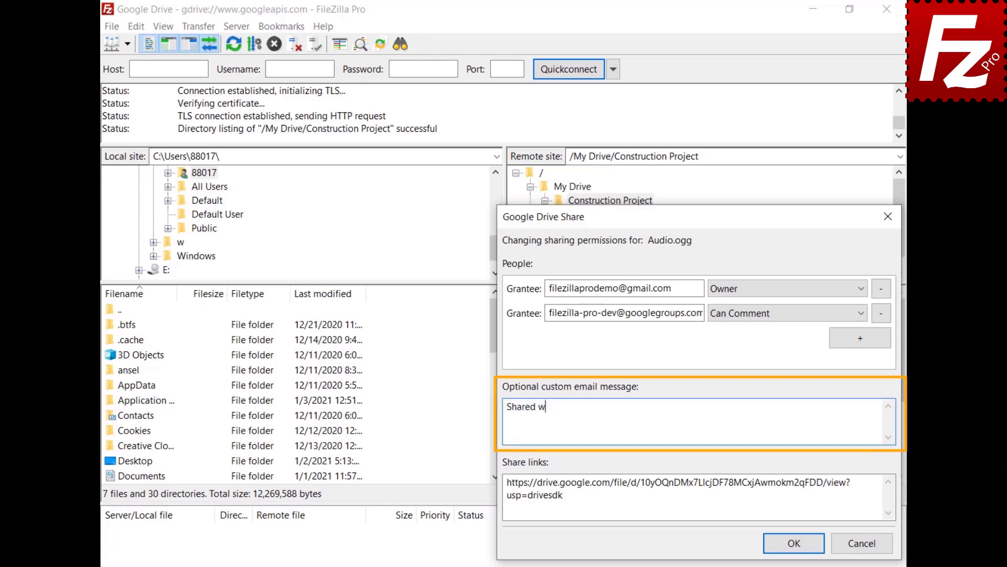
{"action": "type", "text": "ith FileZilla Pro"}
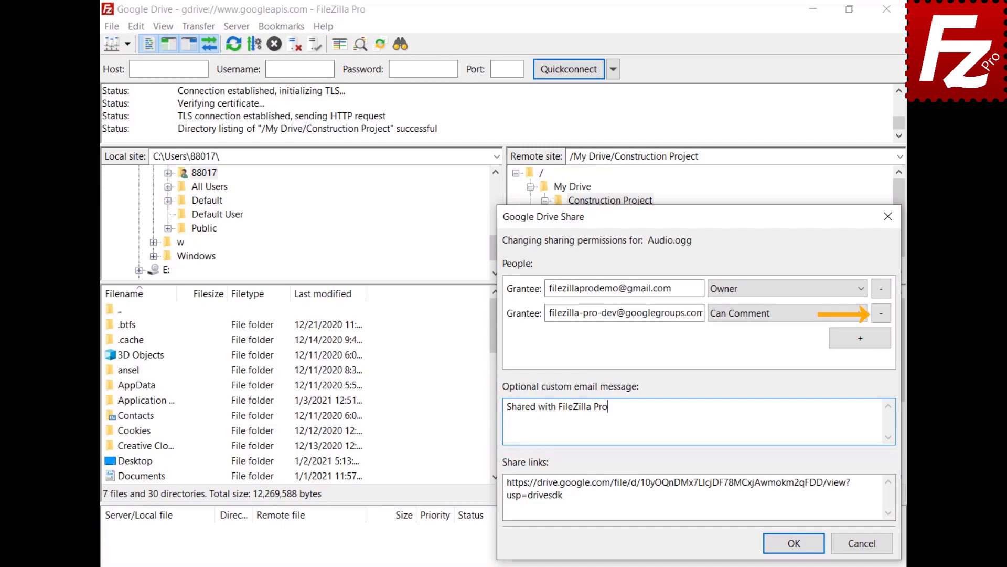
{"action": "left_click", "coordinate": [794, 543]}
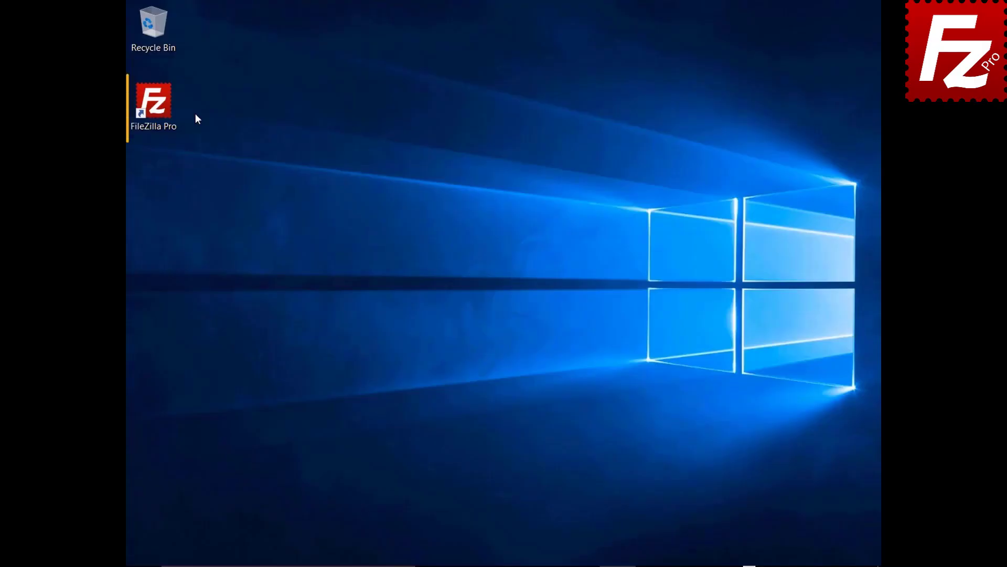
- Relaunch FileZilla Pro and connect to Google Drive from the saved-sites dropdown
{"action": "double_click", "coordinate": [160, 108]}
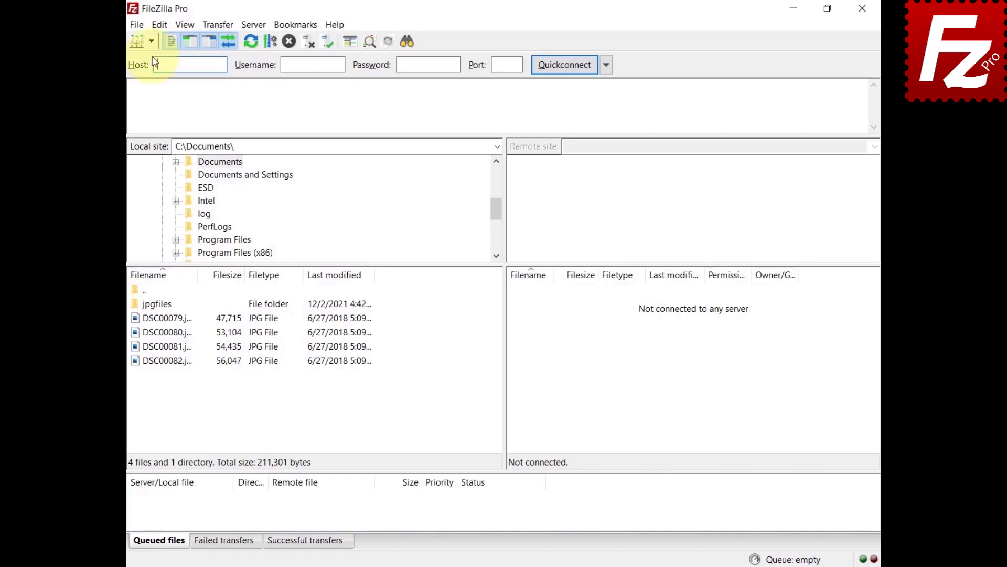
{"action": "left_click", "coordinate": [151, 41]}
{"action": "left_click", "coordinate": [173, 59]}
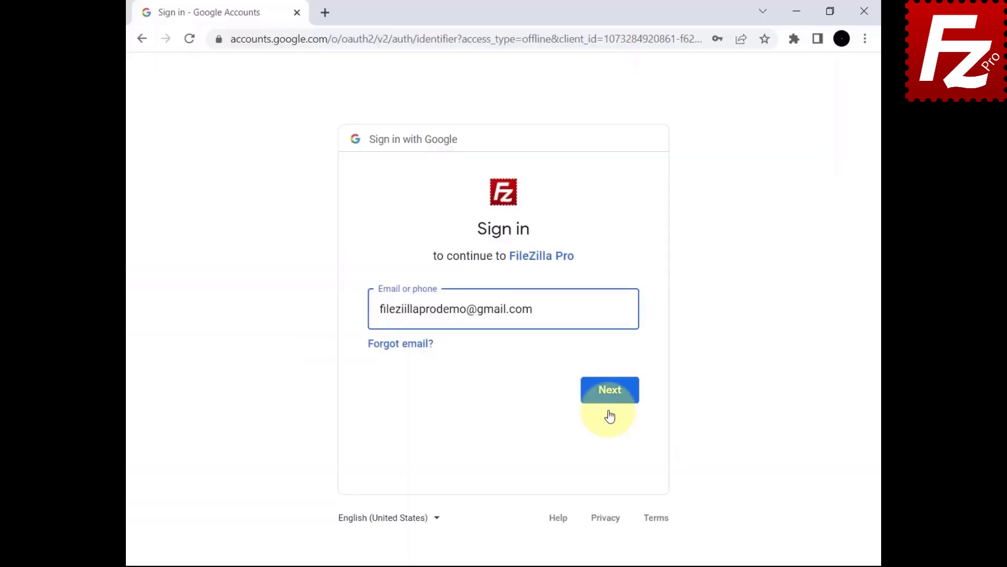
- Submit the Google e-mail and password, allow FileZilla Pro access, and close Chrome
{"action": "left_click", "coordinate": [609, 416]}
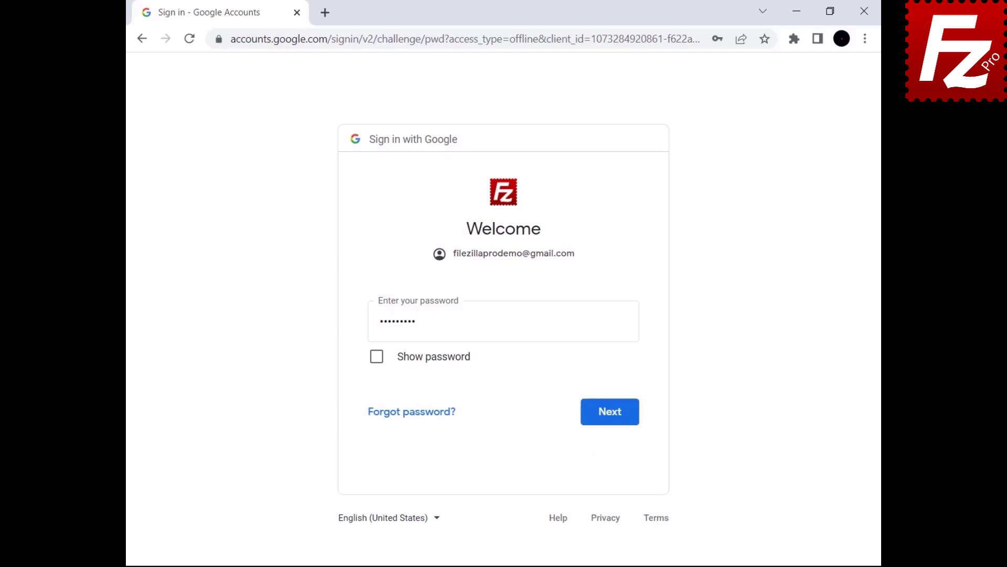
{"action": "left_click", "coordinate": [607, 422]}
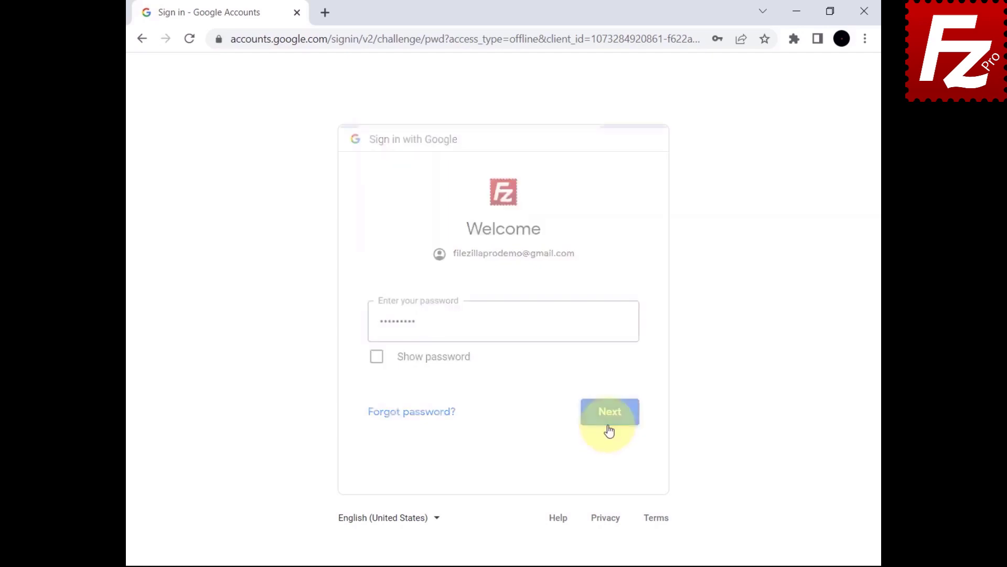
{"action": "scroll", "coordinate": [497, 309], "scroll_direction": "down", "scroll_amount": 3}
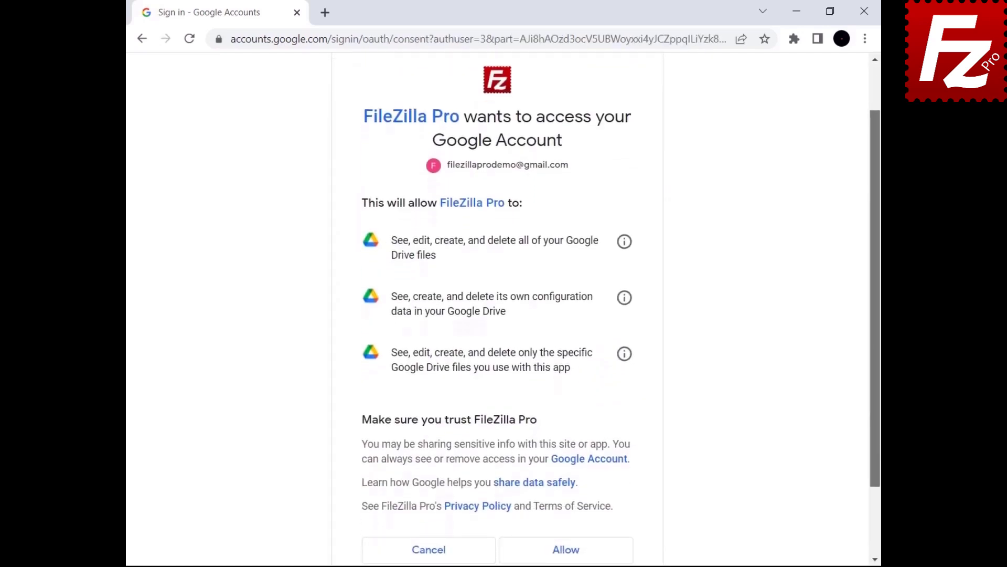
{"action": "left_click", "coordinate": [565, 475]}
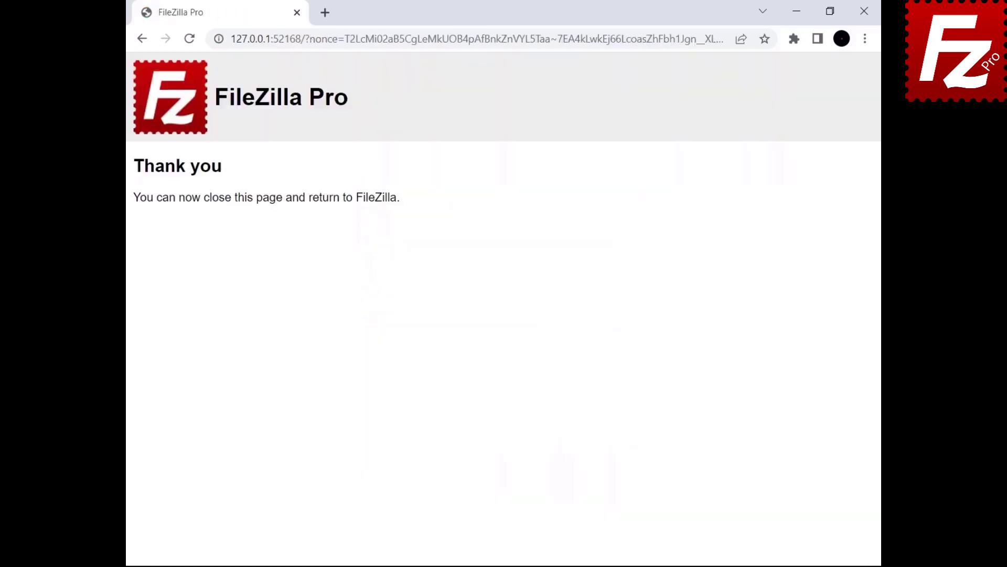
{"action": "left_click", "coordinate": [864, 11]}
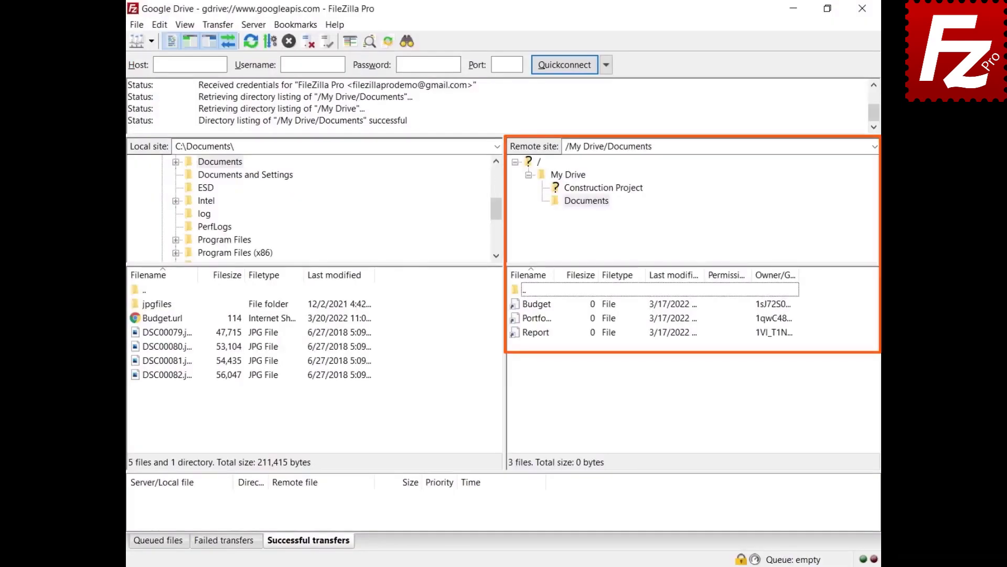
- Download the Budget spreadsheet, exporting it as Microsoft Office Budget.xlsx into C:\Documents
{"action": "right_click", "coordinate": [535, 307]}
{"action": "left_click", "coordinate": [546, 312]}
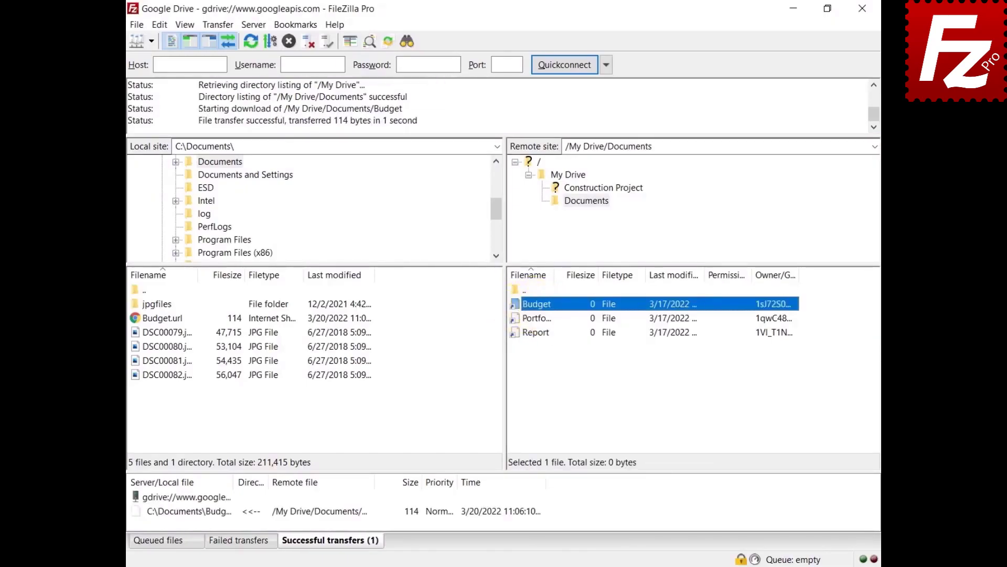
{"action": "right_click", "coordinate": [532, 303]}
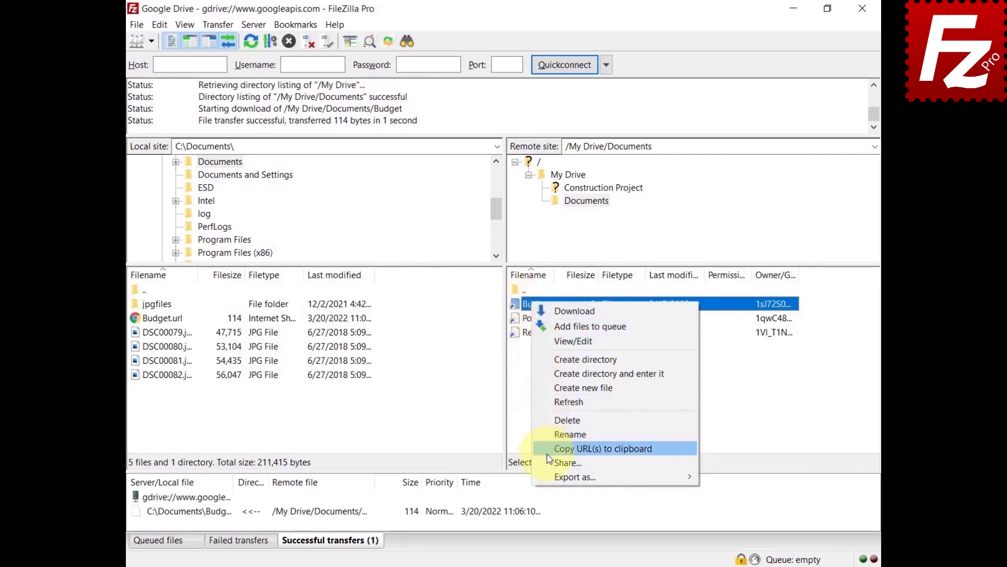
{"action": "mouse_move", "coordinate": [552, 481]}
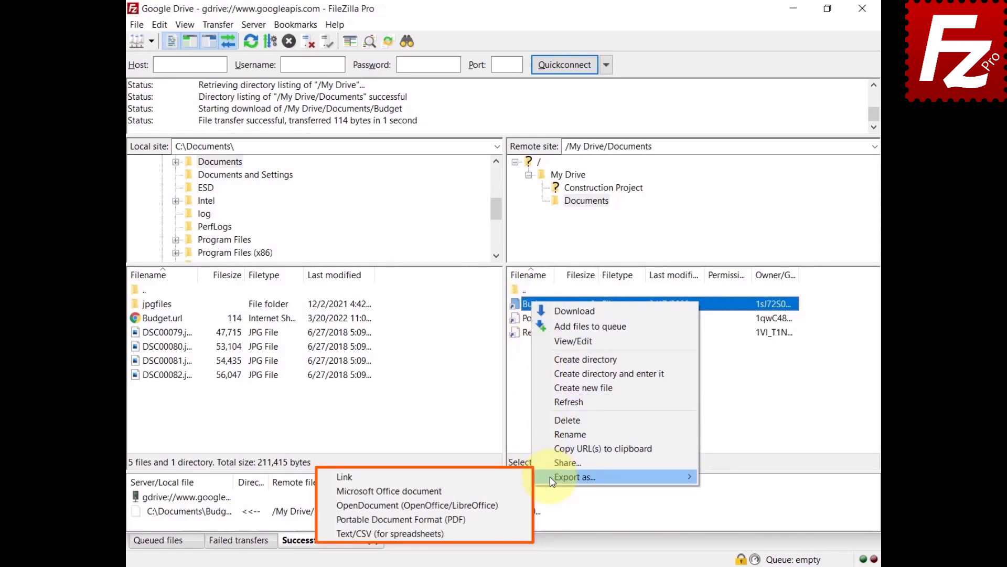
{"action": "left_click", "coordinate": [507, 490]}
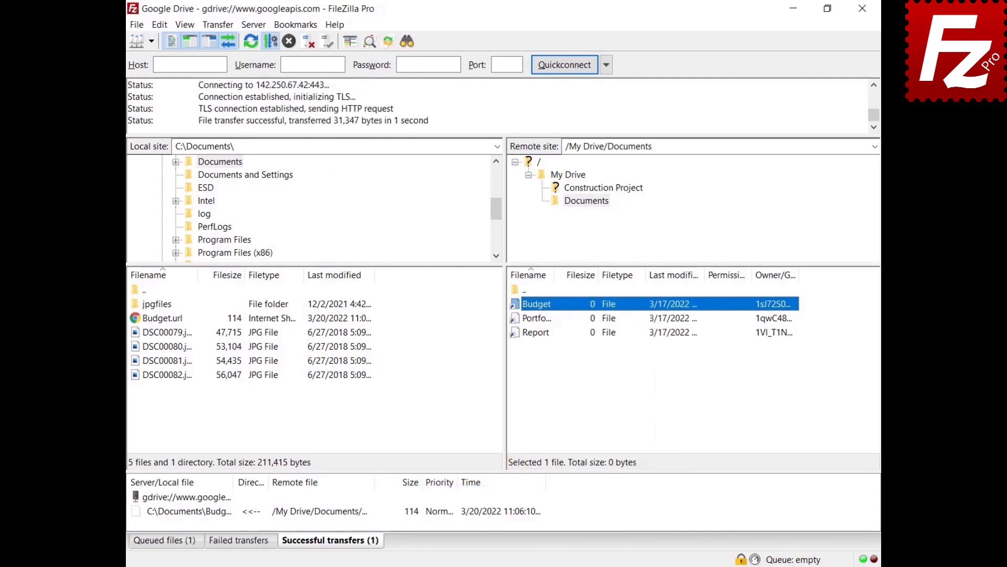
{"action": "left_click", "coordinate": [159, 25]}
- Set the Google Drive export format to Portable Document Format (PDF) in Settings
{"action": "left_click", "coordinate": [179, 74]}
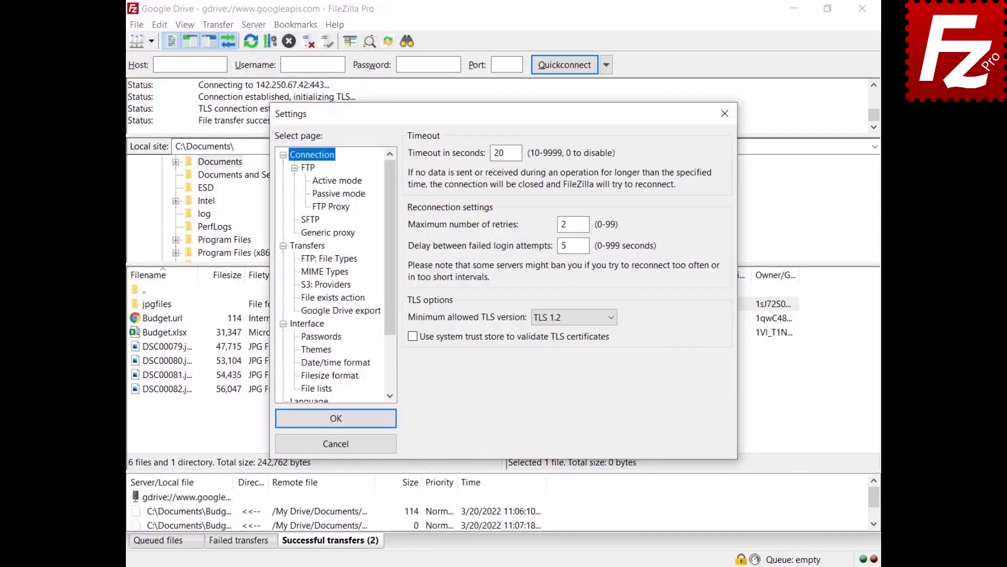
{"action": "left_click", "coordinate": [341, 312]}
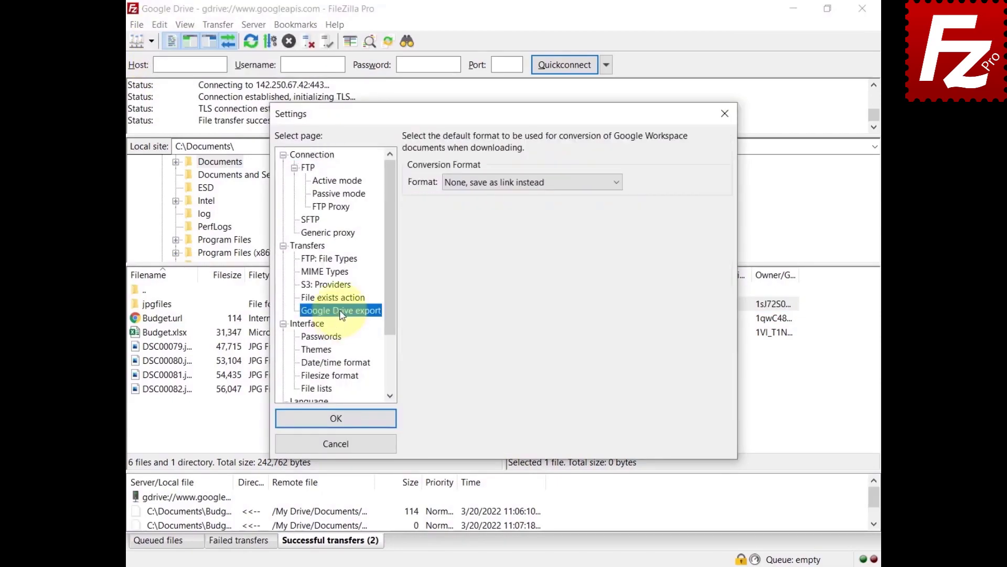
{"action": "left_click", "coordinate": [512, 183]}
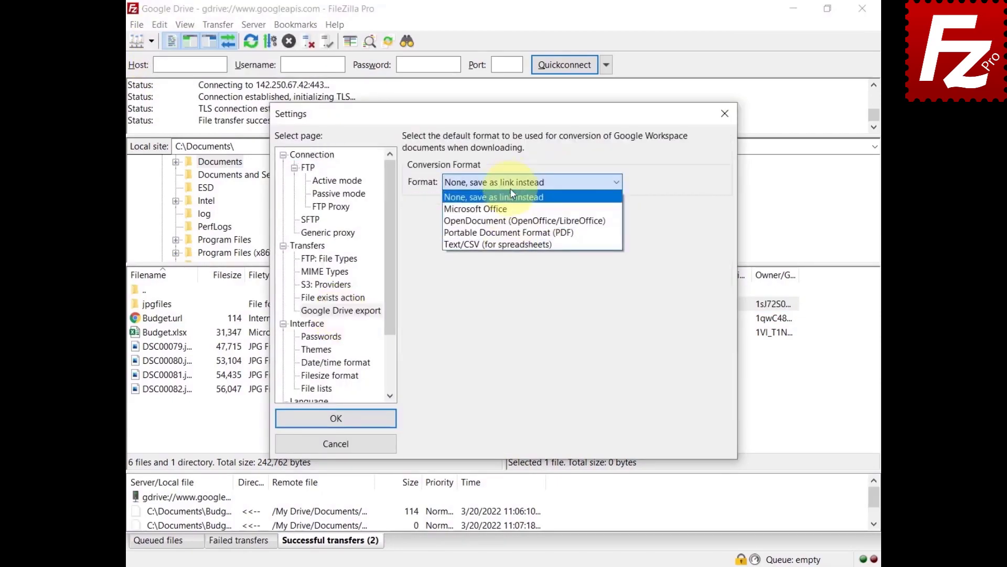
{"action": "left_click", "coordinate": [515, 233]}
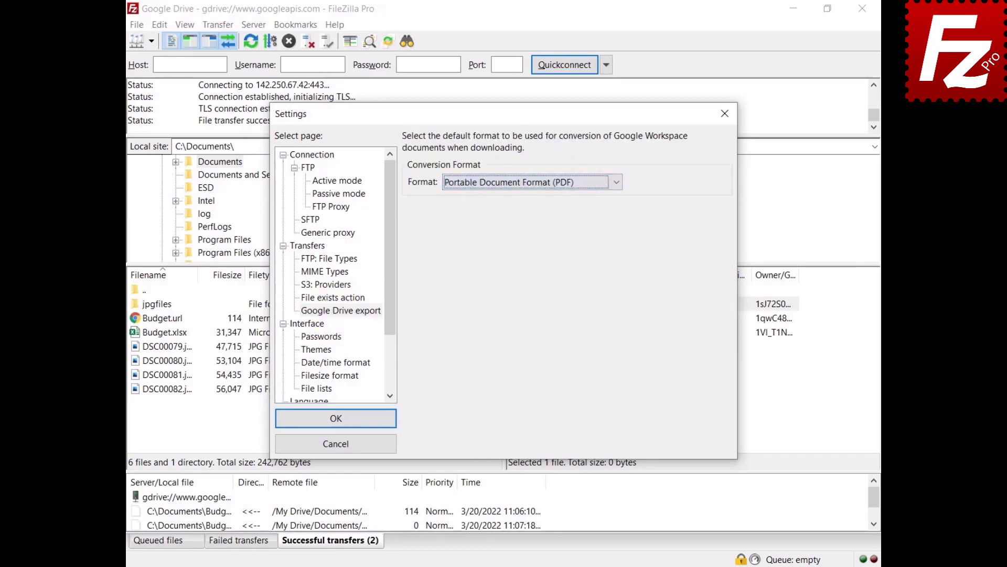
{"action": "left_click", "coordinate": [336, 418]}
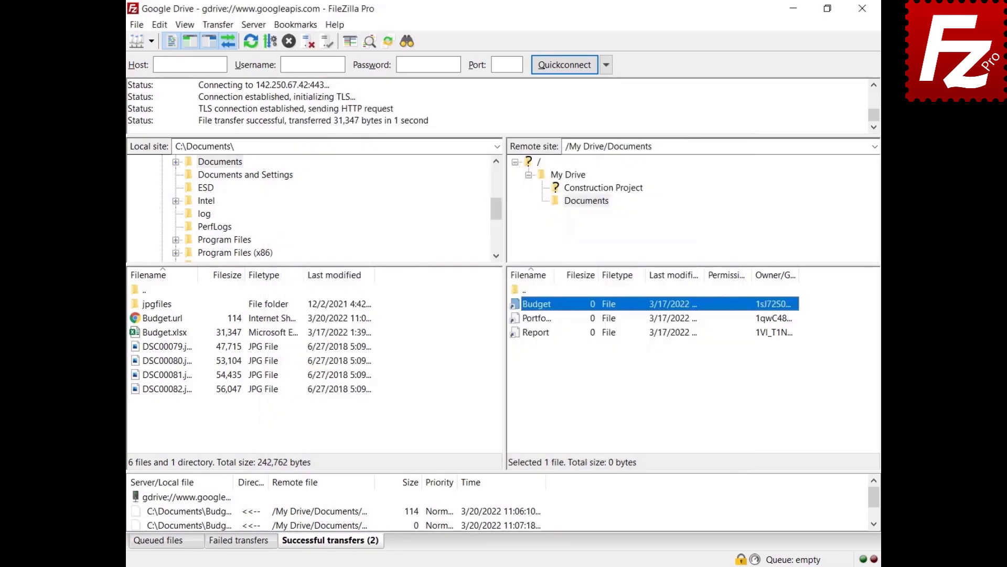
- Download the Report document from Google Drive as a PDF
{"action": "right_click", "coordinate": [537, 335]}
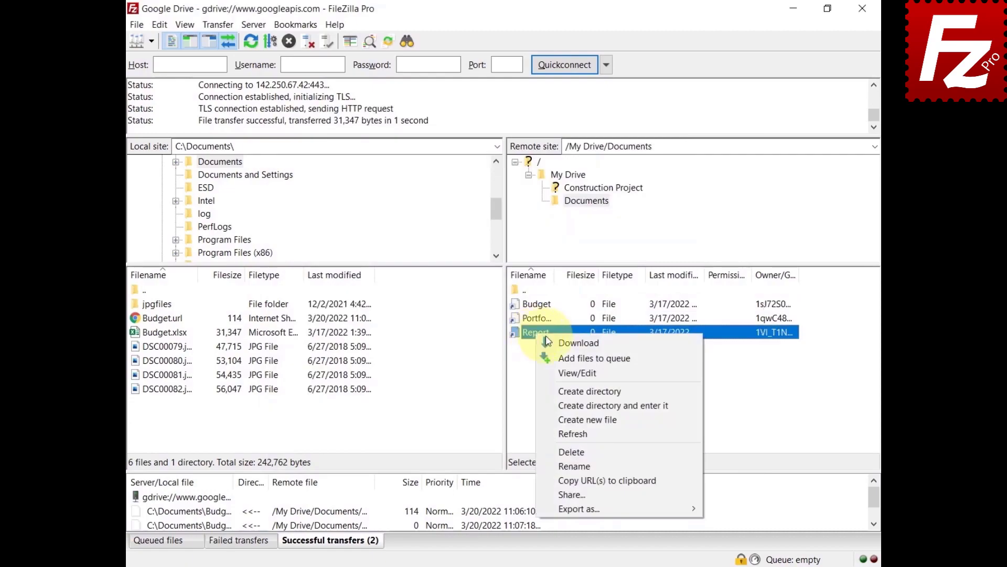
{"action": "left_click", "coordinate": [558, 342]}
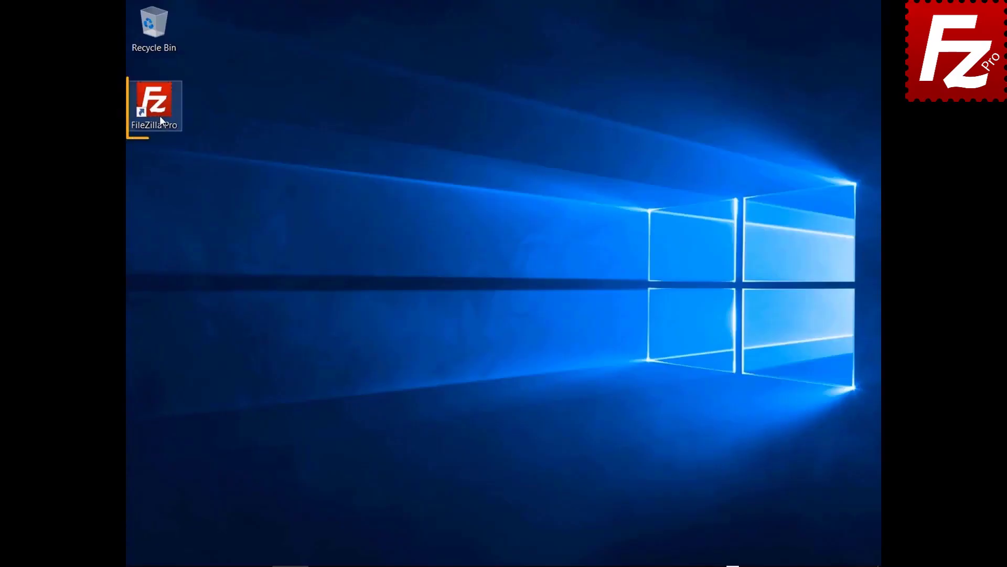
{"action": "double_click", "coordinate": [160, 116]}
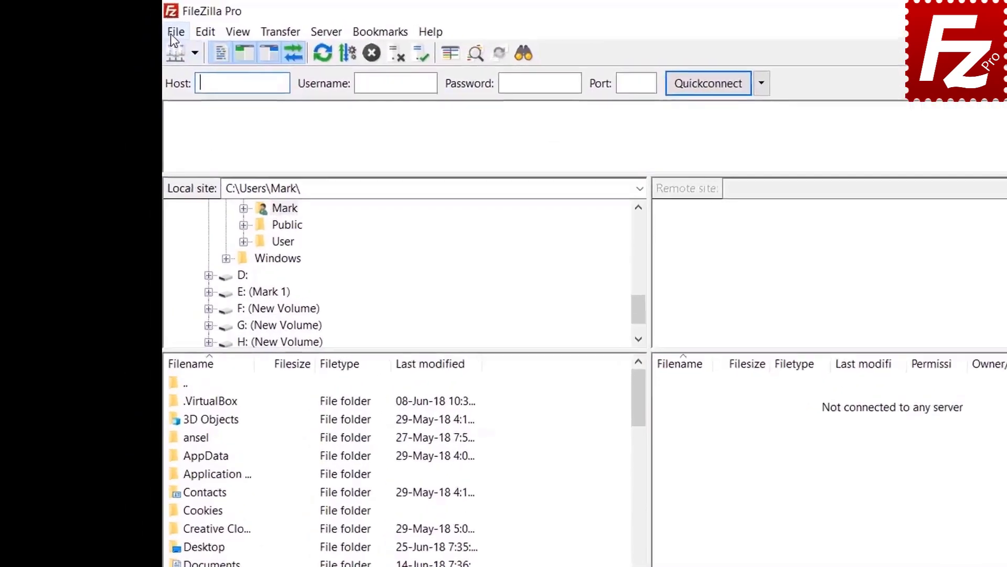
- Add a new site in the Site Manager named 'Google Cloud Connection'
{"action": "left_click", "coordinate": [136, 25]}
{"action": "left_click", "coordinate": [151, 40]}
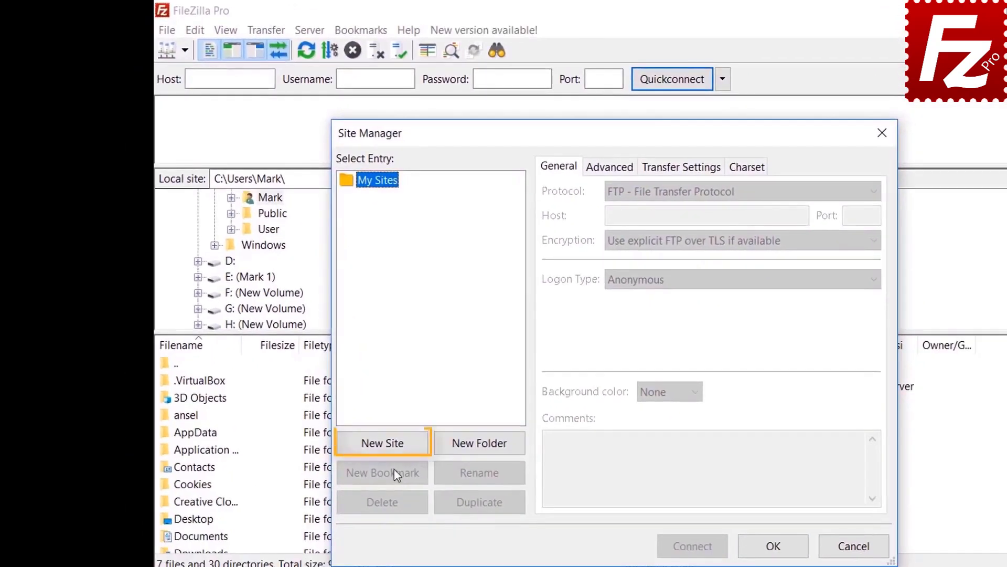
{"action": "left_click", "coordinate": [393, 445]}
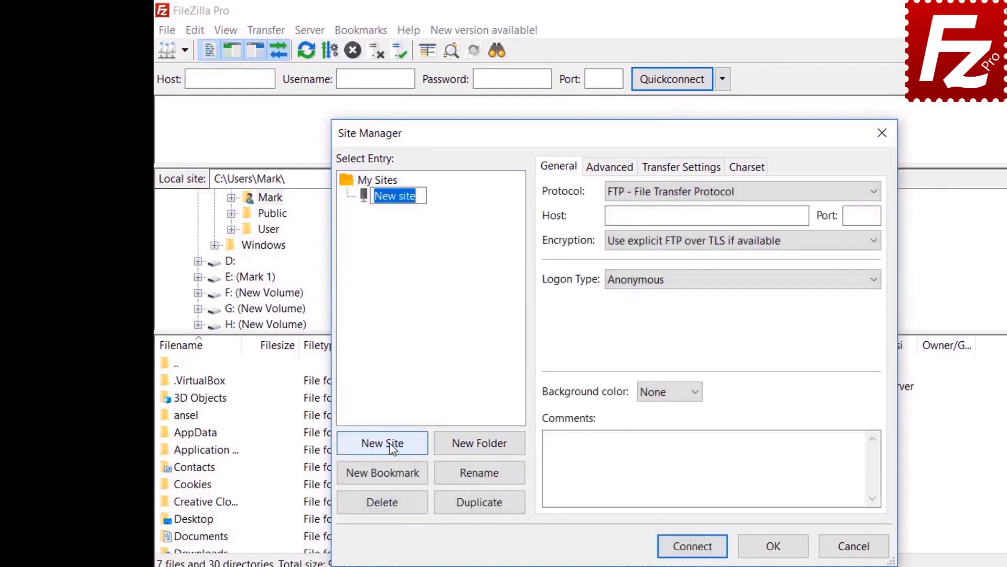
{"action": "type", "text": "Google Cloud "}
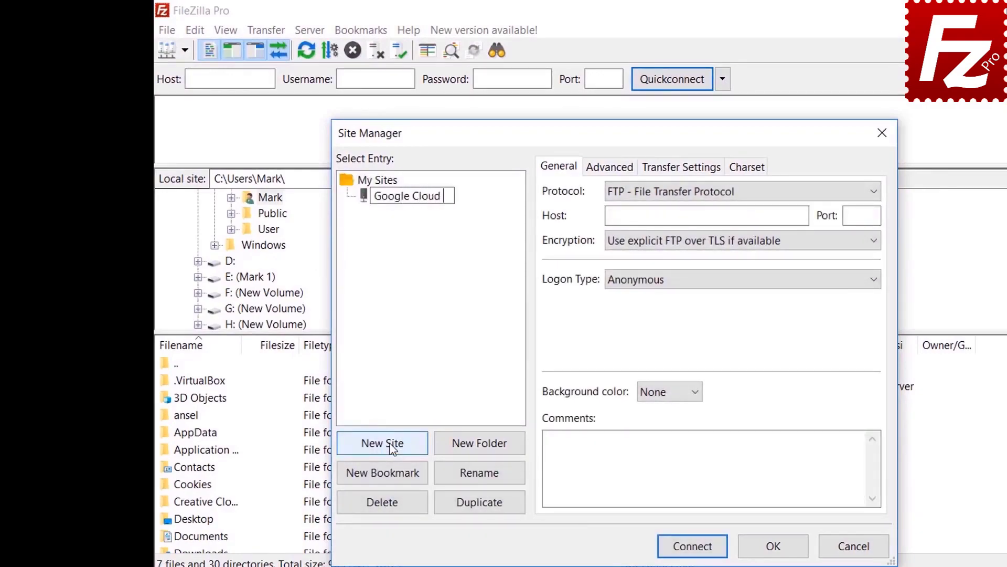
{"action": "type", "text": "Connection"}
{"action": "key", "text": "Return"}
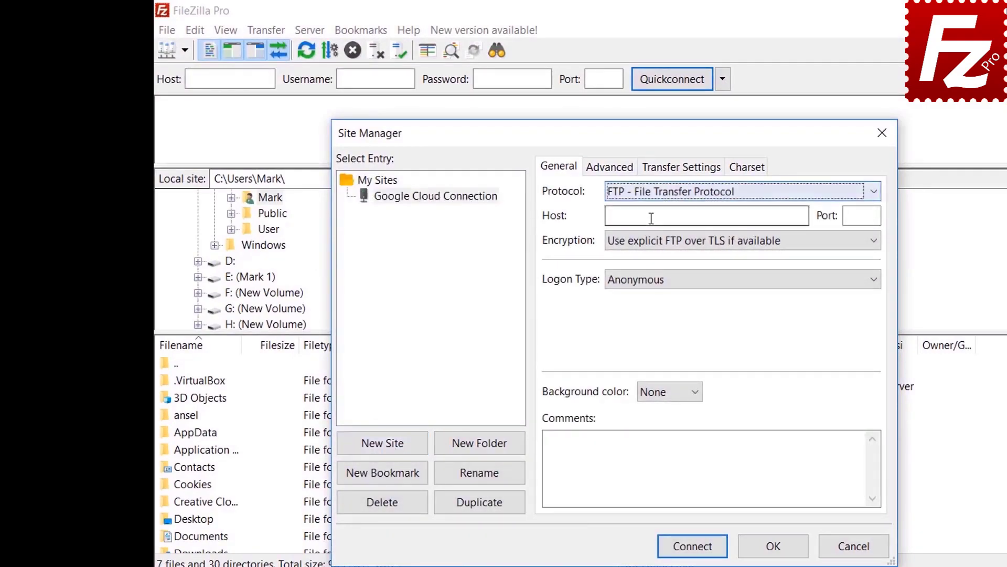
- Set the protocol to Google Cloud Storage with project ID filezilla-pro and the account e-mail, then connect
{"action": "left_click", "coordinate": [651, 194]}
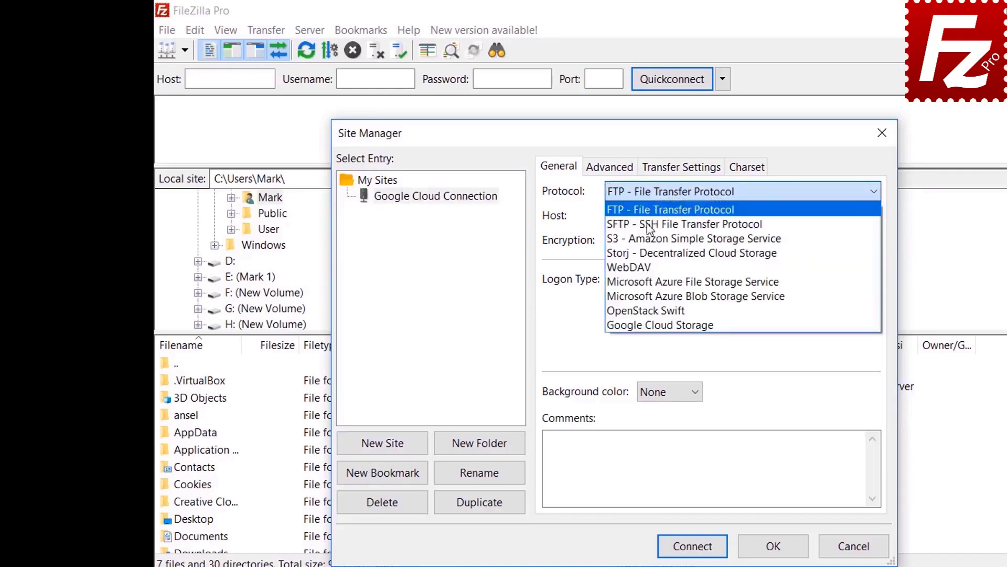
{"action": "left_click", "coordinate": [647, 325]}
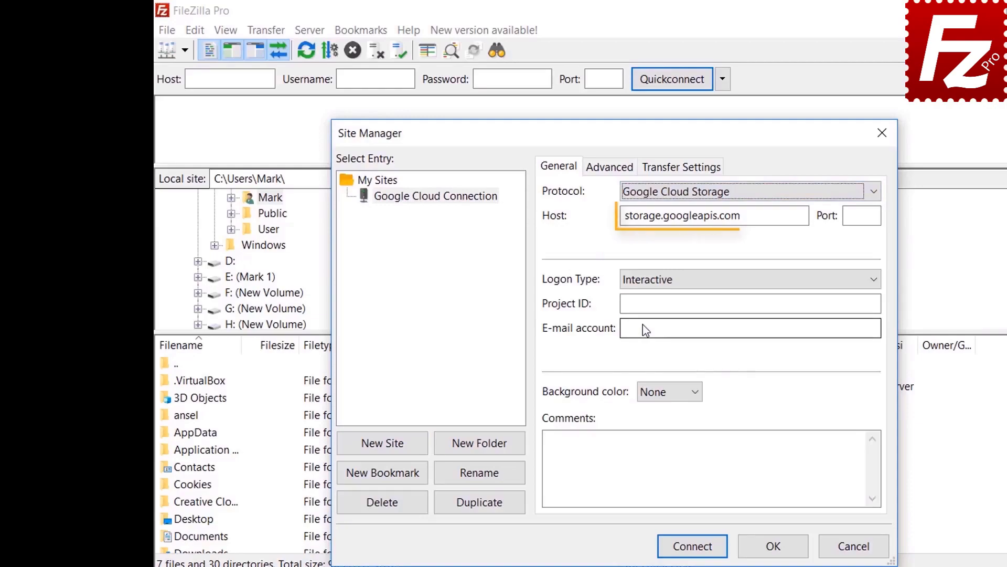
{"action": "type", "text": "f"}
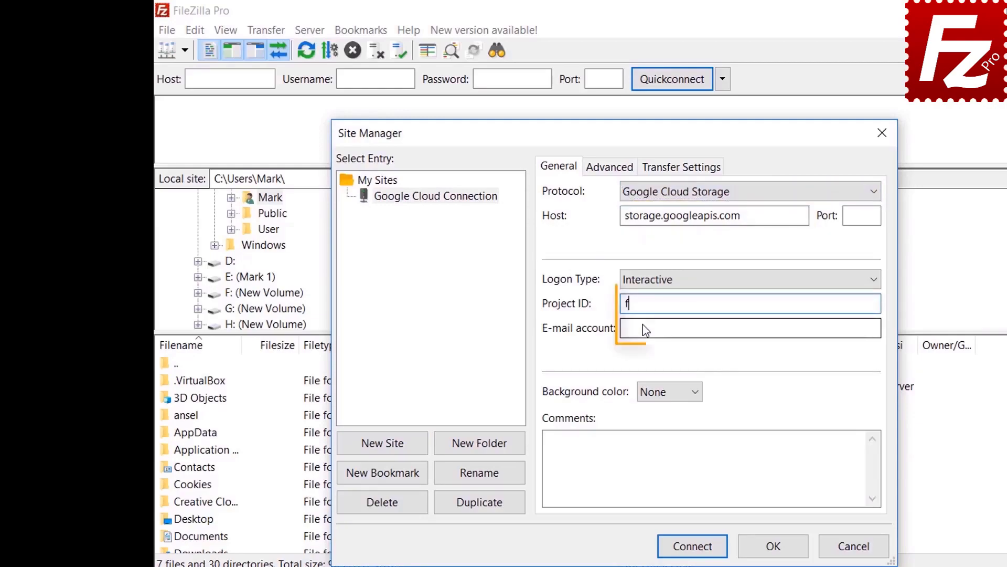
{"action": "type", "text": "ilezilla-pro"}
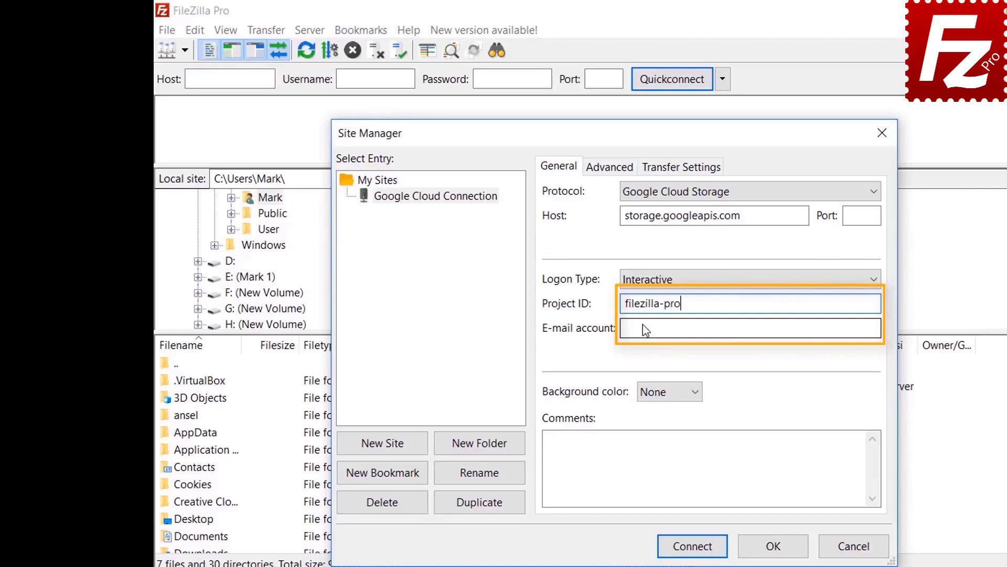
{"action": "left_click", "coordinate": [646, 329]}
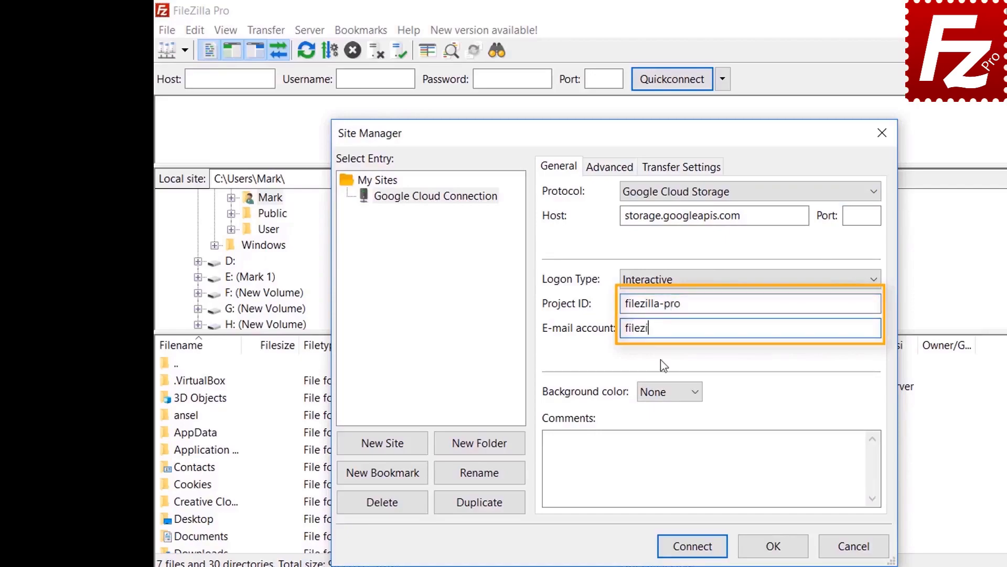
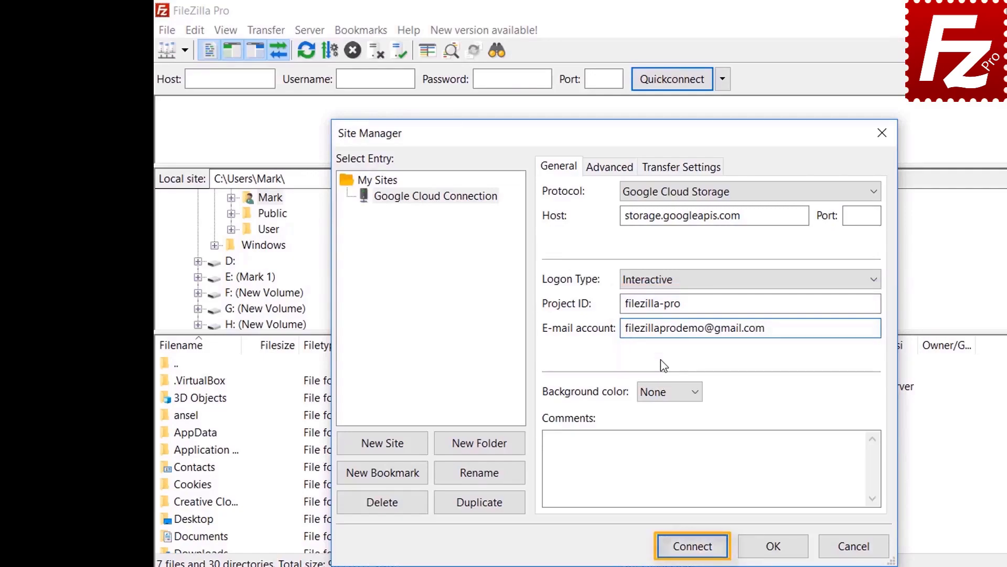
{"action": "left_click", "coordinate": [692, 545]}
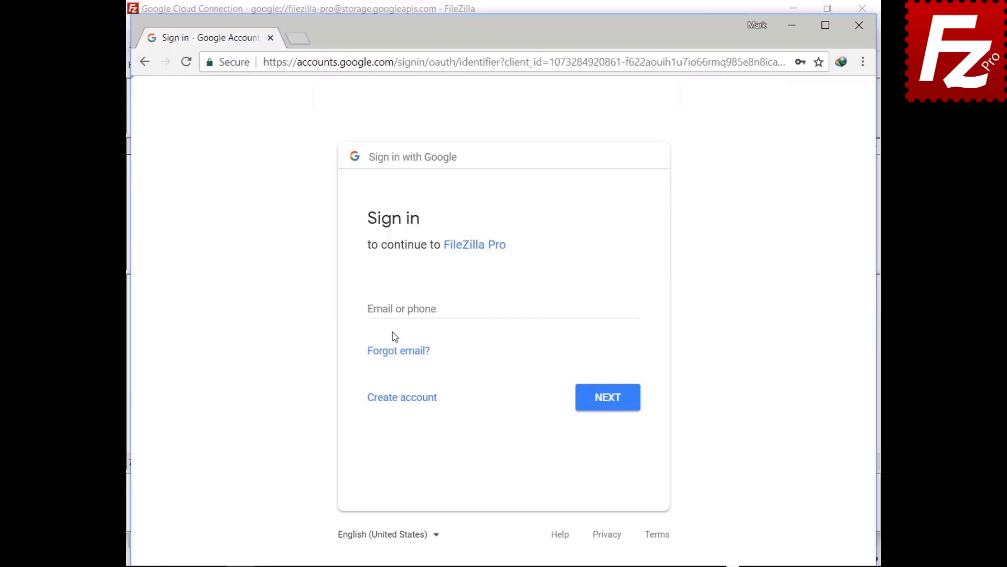
- Enter the Google account e-mail and password on the sign-in page
{"action": "left_click", "coordinate": [398, 309]}
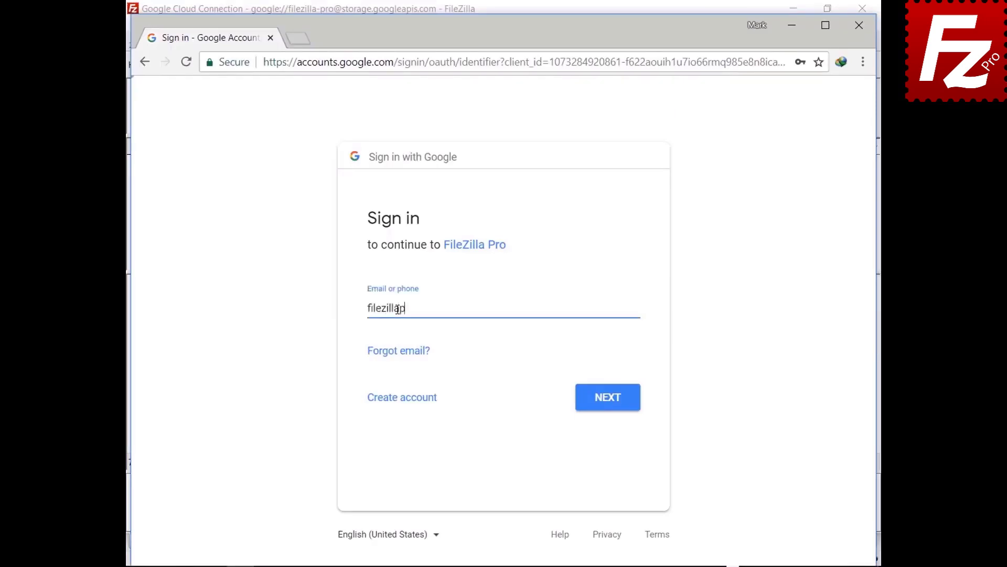
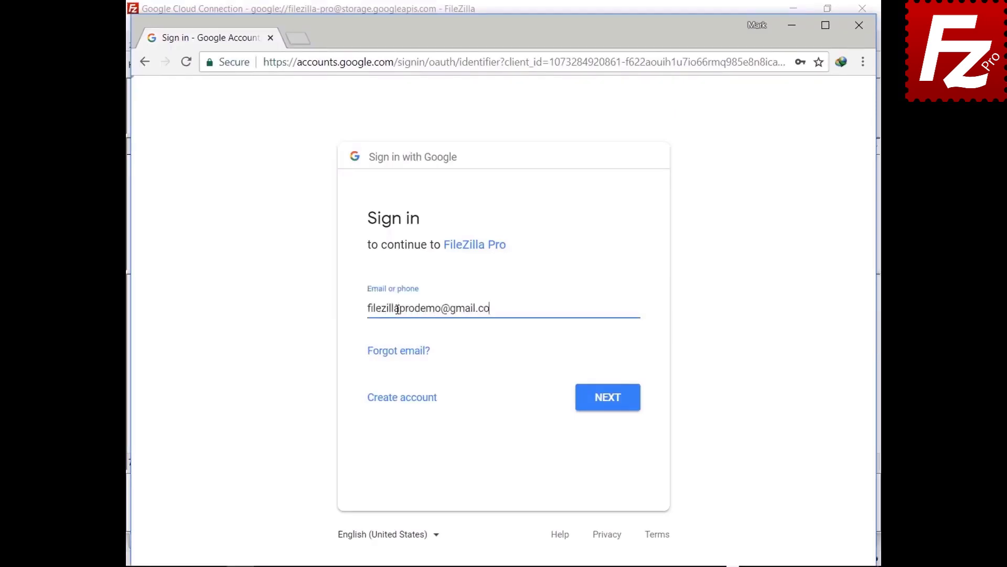
{"action": "left_click", "coordinate": [605, 404]}
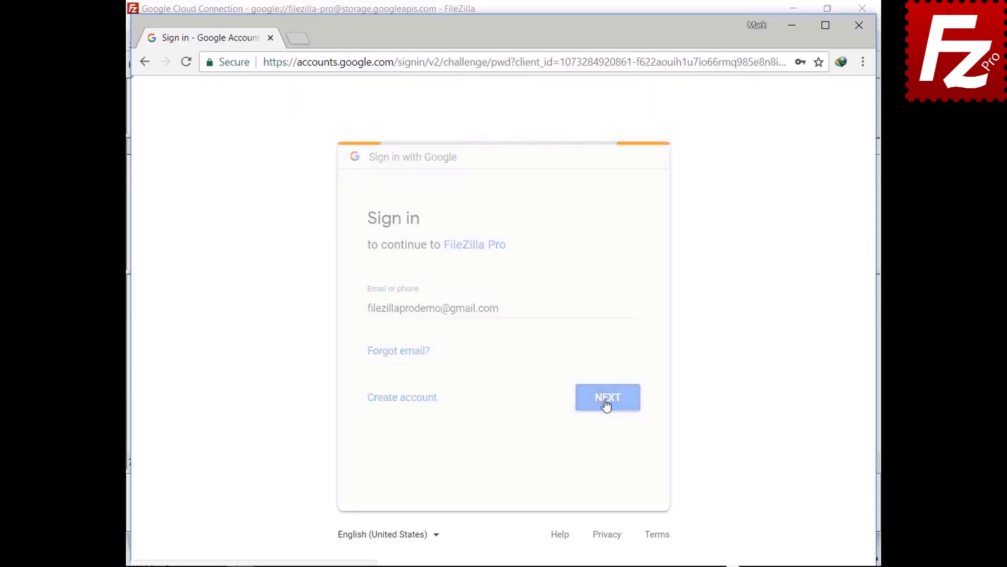
{"action": "key", "text": "ctrl+v"}
- Sign in, allow FileZilla Pro access, and always trust the certificate
{"action": "left_click", "coordinate": [609, 375]}
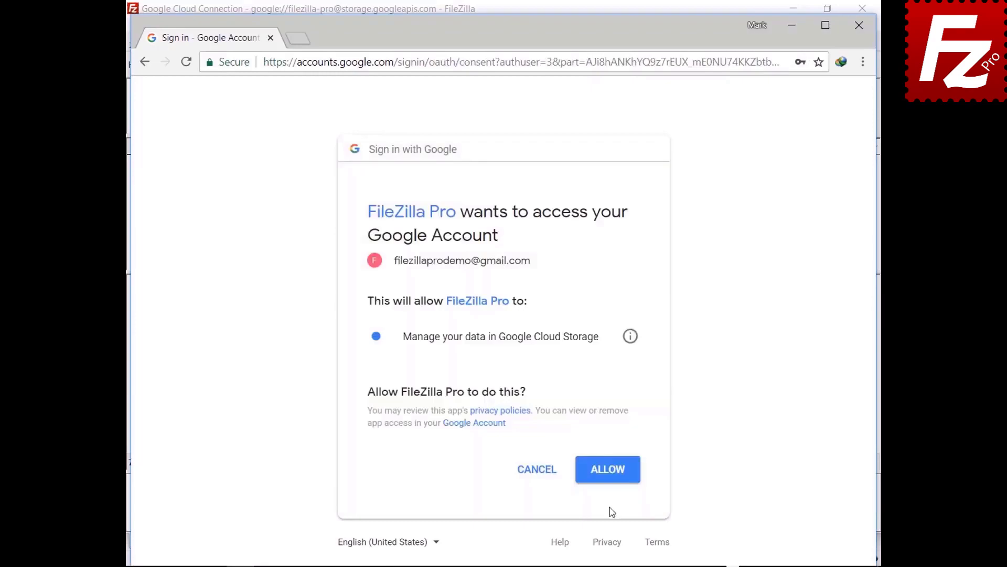
{"action": "left_click", "coordinate": [608, 479]}
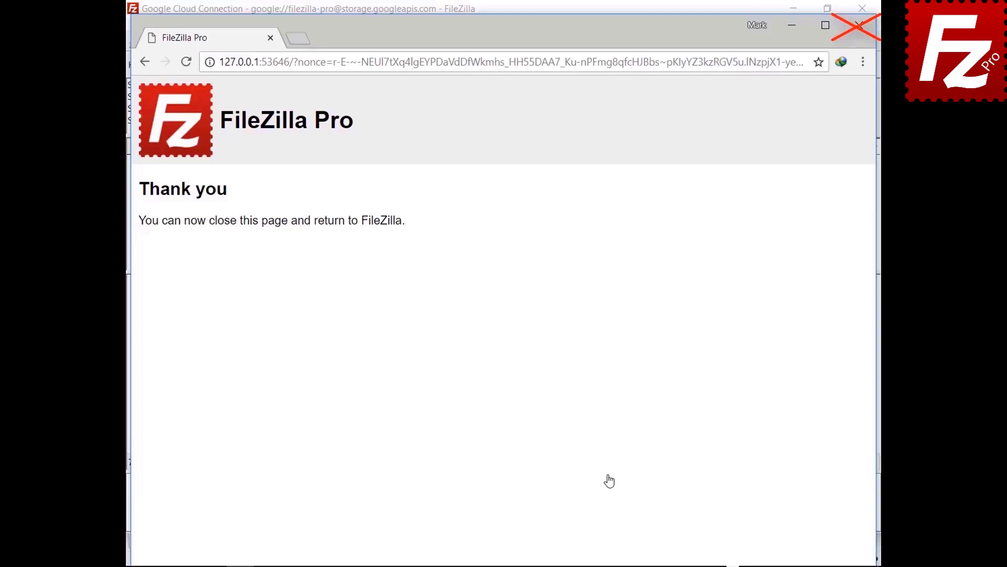
{"action": "left_click", "coordinate": [449, 476]}
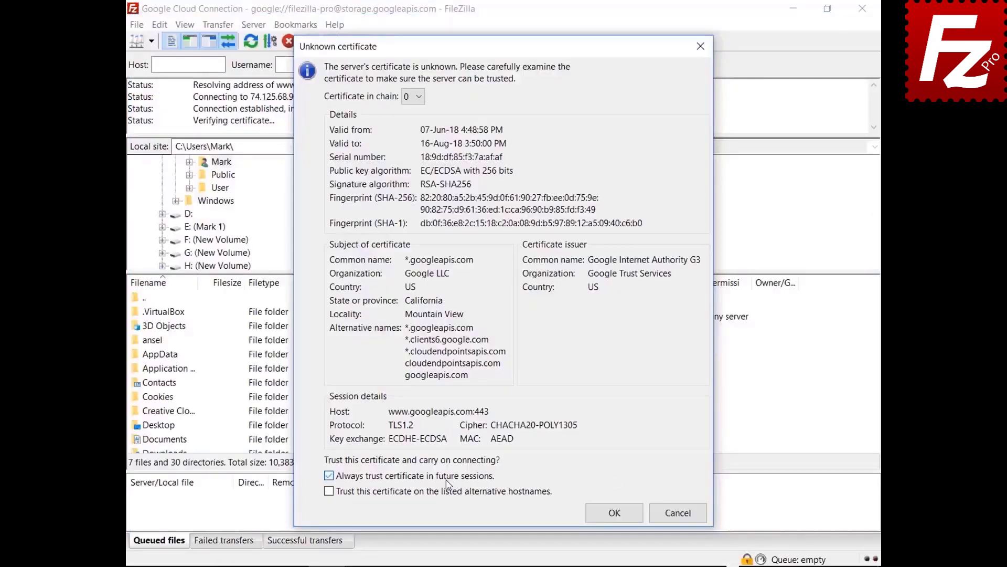
- Trust the googleapis.com and storage.googleapis.com certificates, including alternative hostnames
{"action": "left_click", "coordinate": [449, 491]}
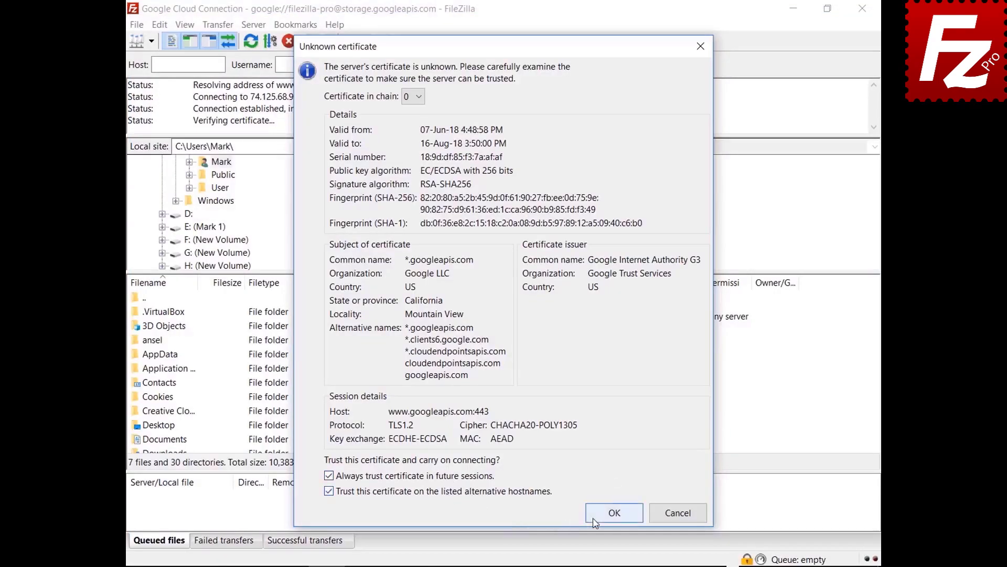
{"action": "left_click", "coordinate": [594, 522]}
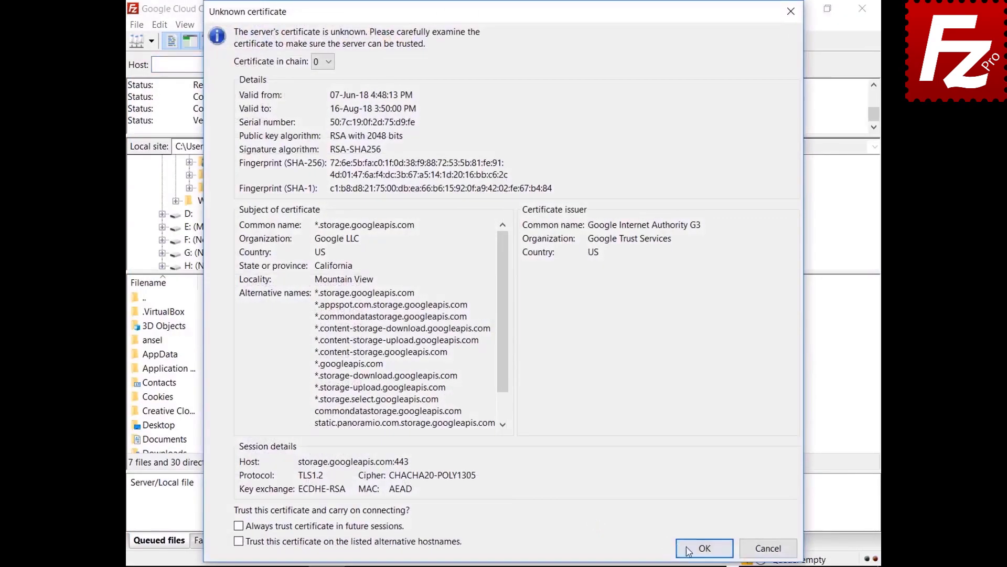
{"action": "left_click", "coordinate": [703, 548]}
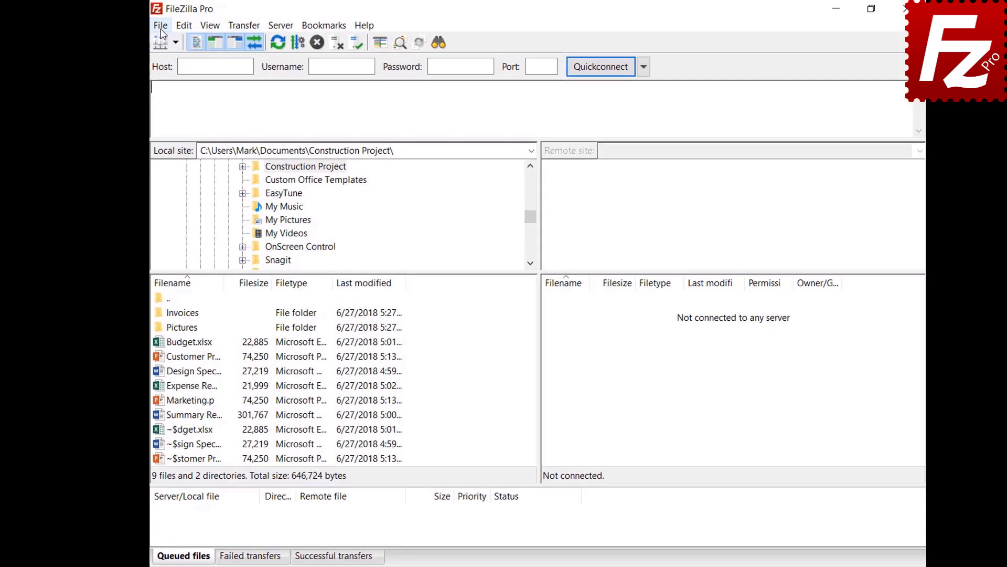
- Add a site named 'Dropbox' using the Dropbox protocol and connect to it
{"action": "left_click", "coordinate": [138, 25]}
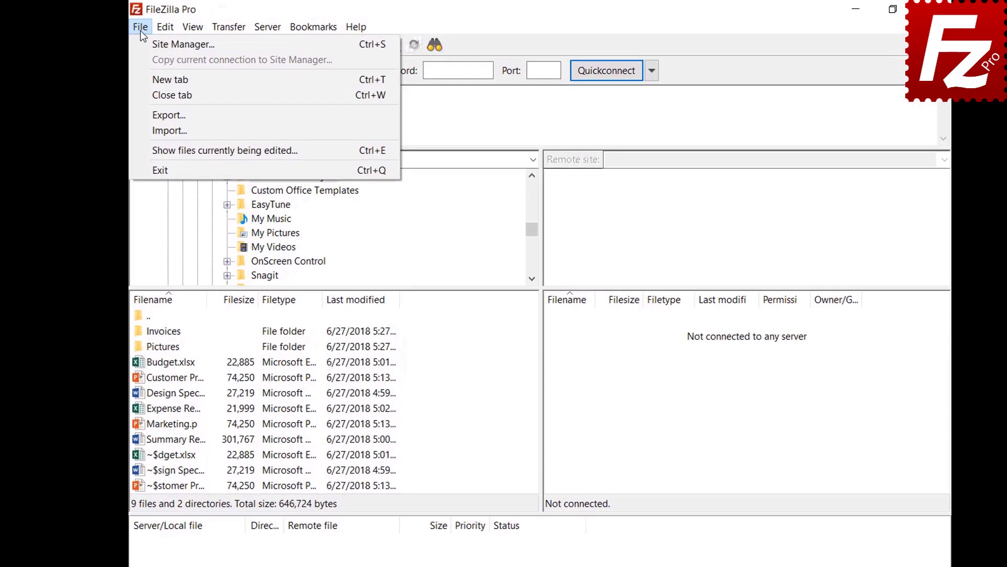
{"action": "left_click", "coordinate": [135, 41]}
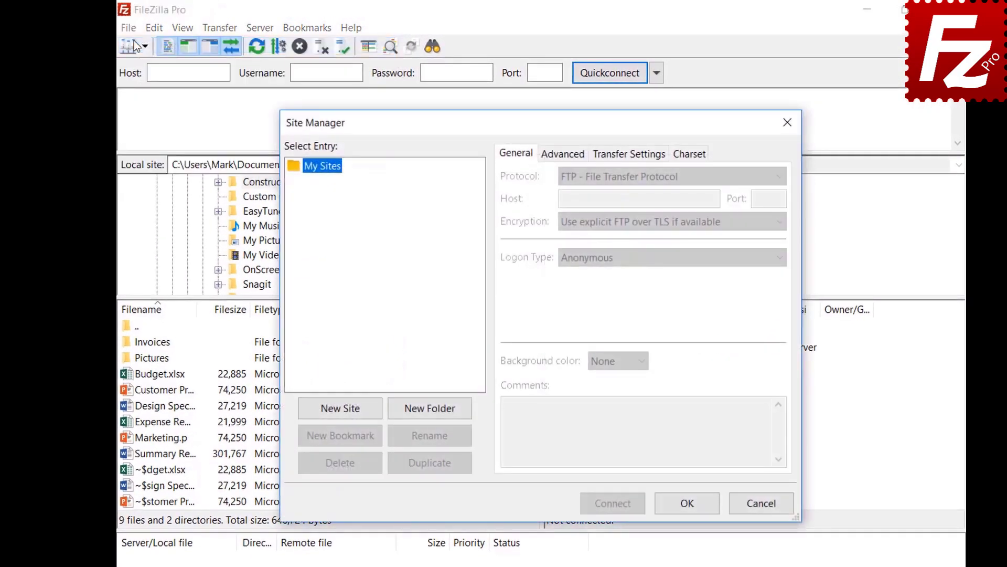
{"action": "left_click", "coordinate": [341, 413]}
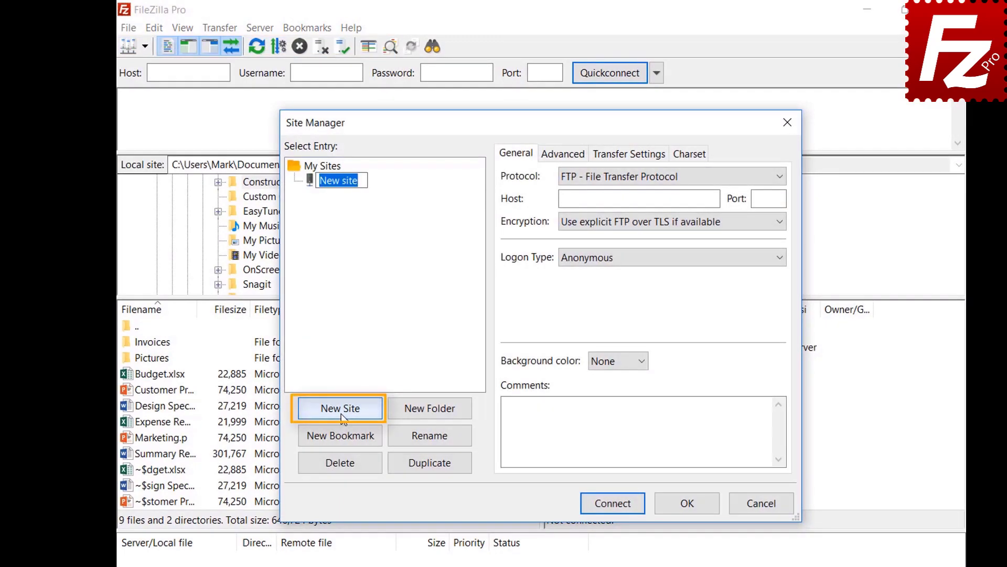
{"action": "type", "text": "Drop"}
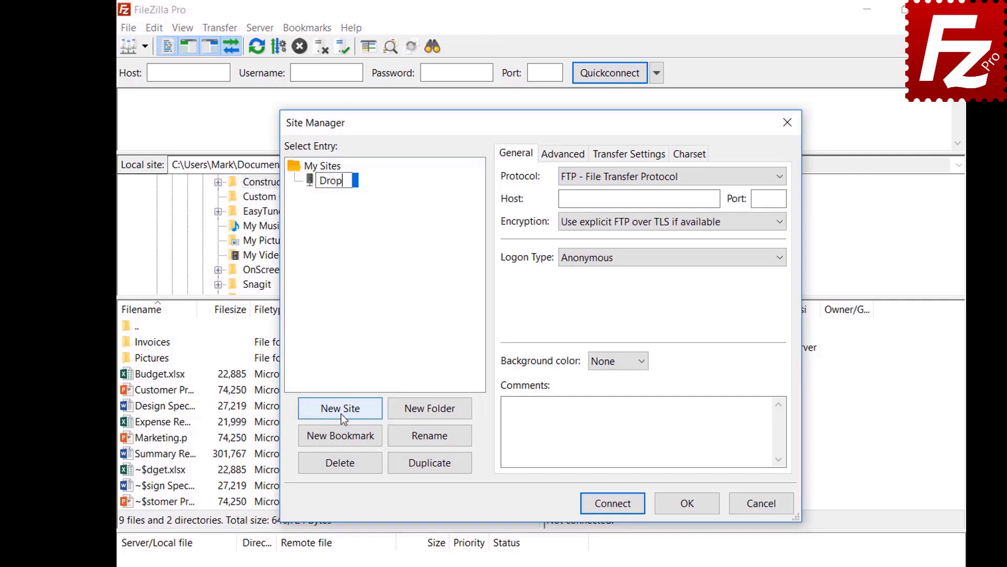
{"action": "type", "text": "box"}
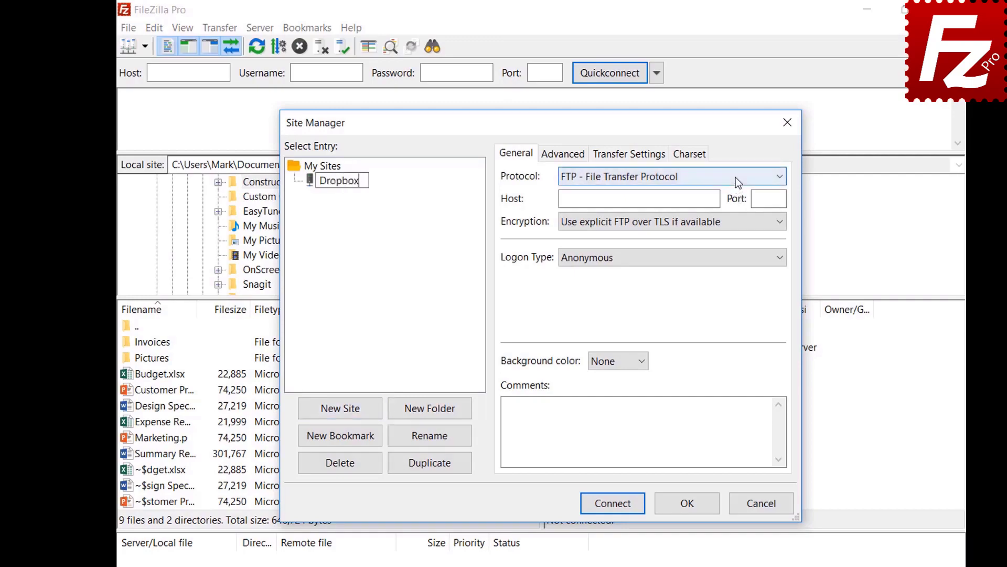
{"action": "left_click", "coordinate": [736, 178]}
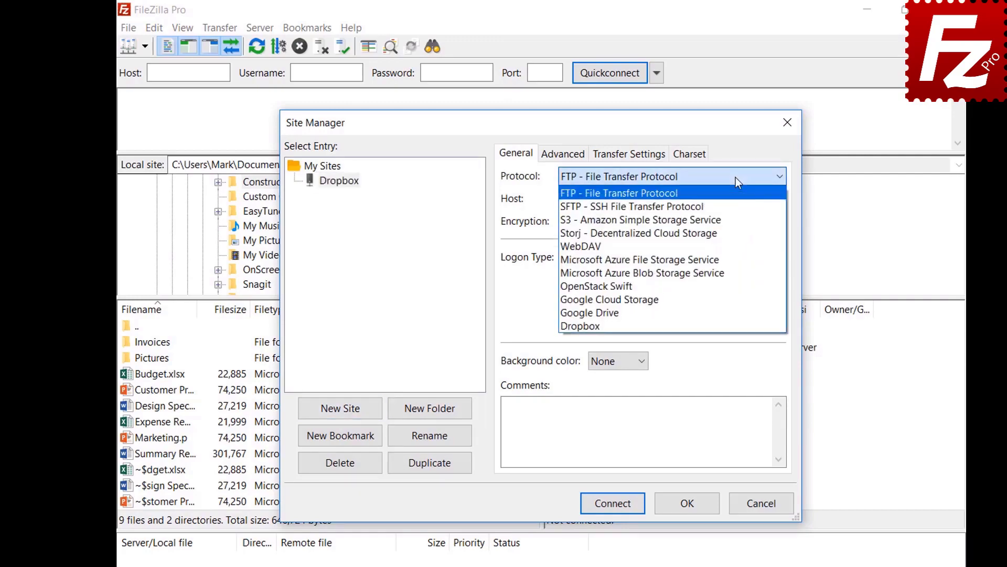
{"action": "left_click", "coordinate": [737, 325]}
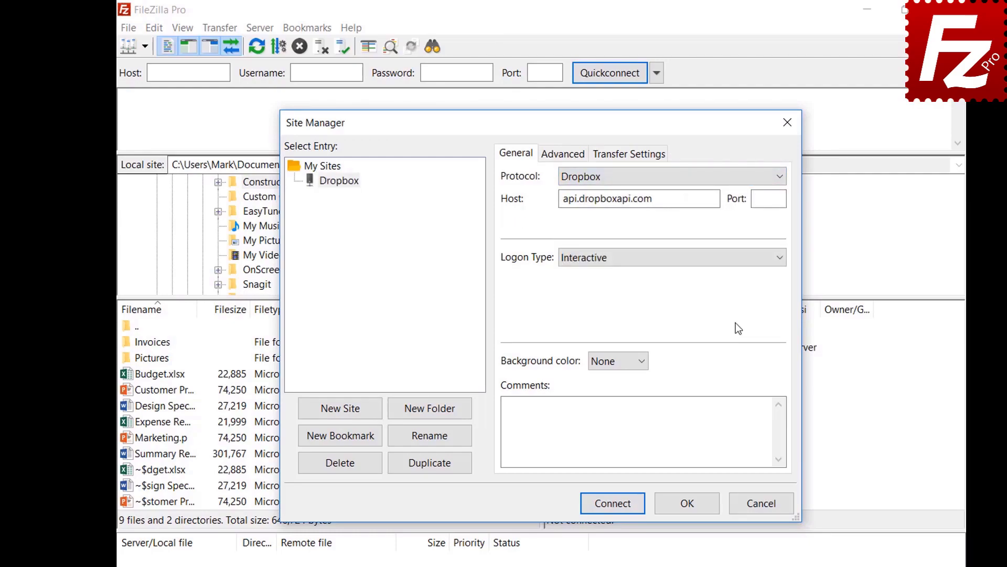
{"action": "left_click", "coordinate": [608, 507]}
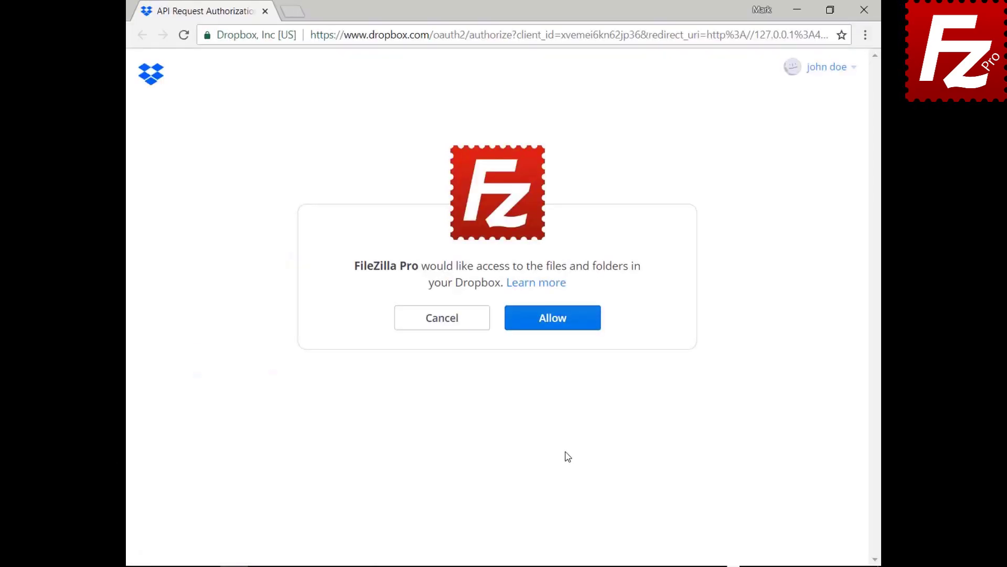
- Allow FileZilla Pro access to the Dropbox files and folders
{"action": "left_click", "coordinate": [560, 329]}
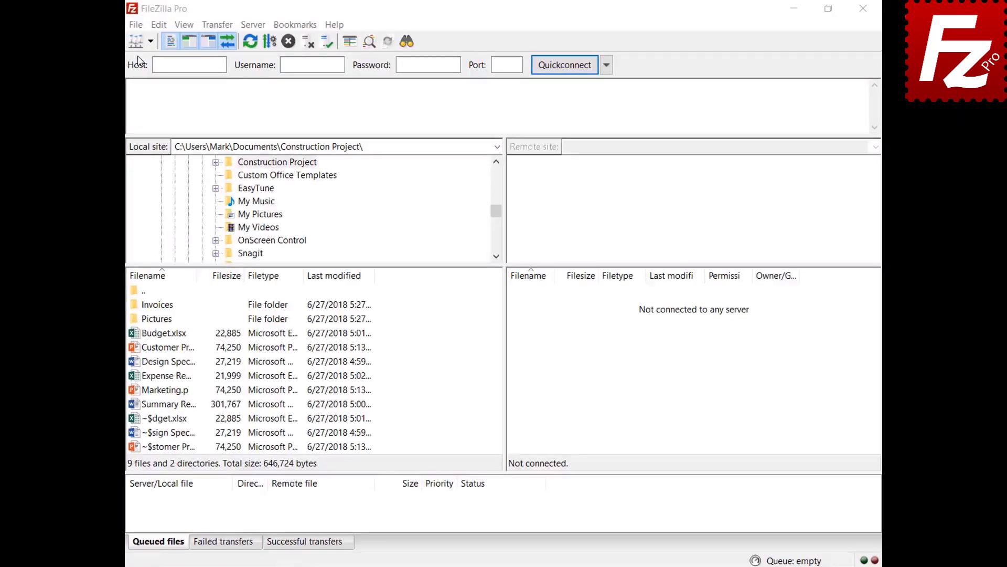
- Add a new site in the Site Manager named 'OneDrive'
{"action": "left_click", "coordinate": [136, 23]}
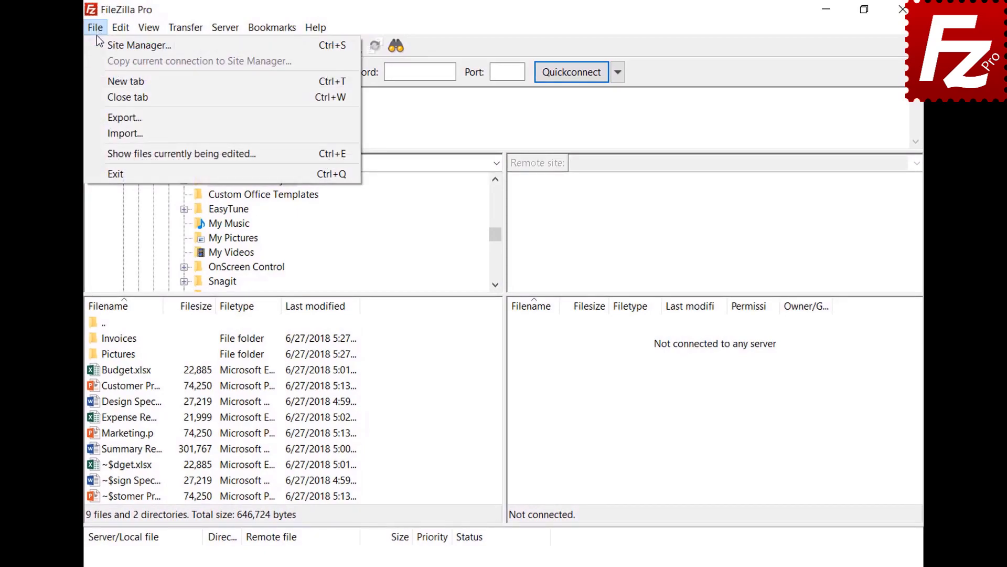
{"action": "left_click", "coordinate": [97, 44]}
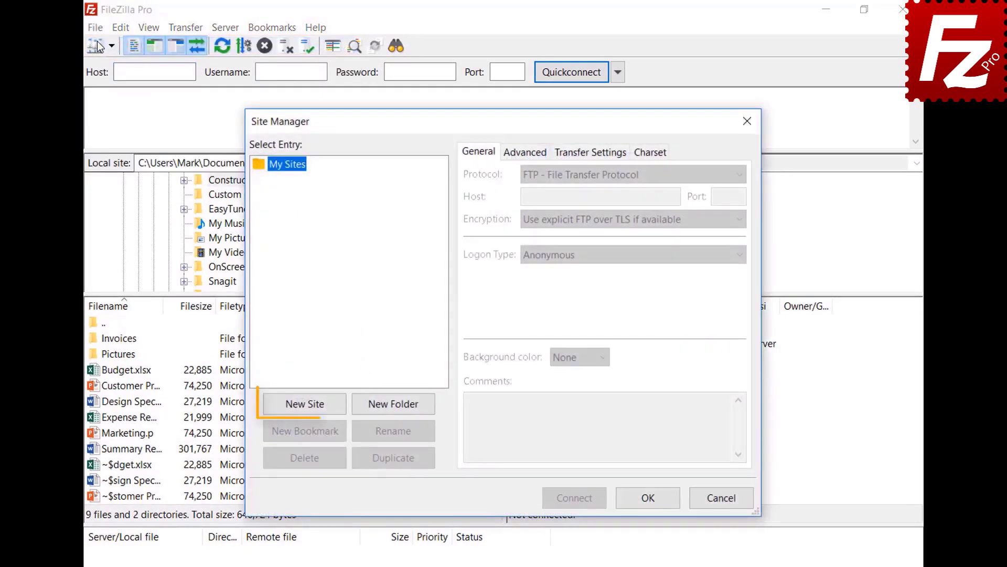
{"action": "left_click", "coordinate": [310, 405]}
{"action": "type", "text": "O"}
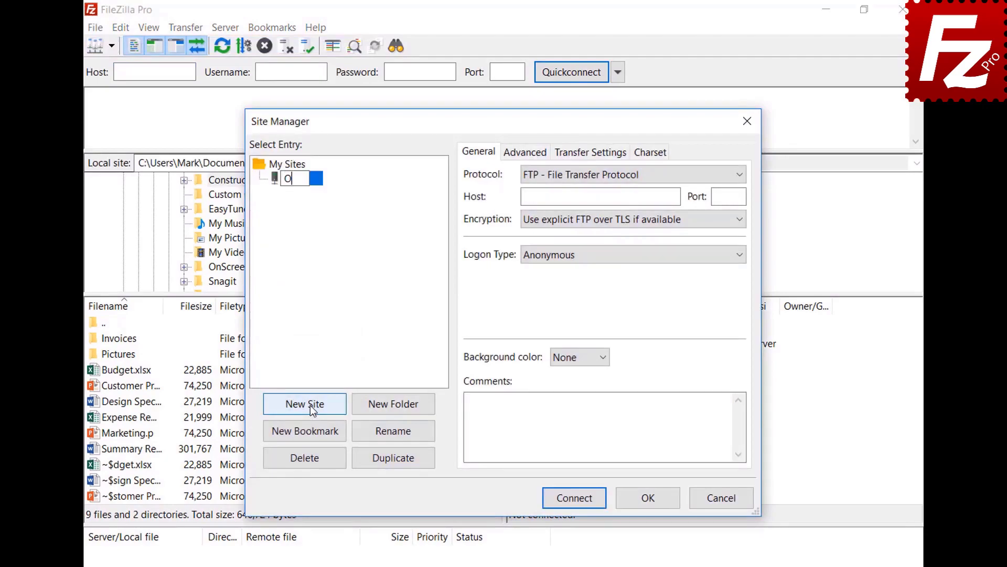
{"action": "type", "text": "neDrive"}
- Set the protocol to Microsoft OneDrive, connect, and fill in the Microsoft account e-mail
{"action": "left_click", "coordinate": [574, 181]}
{"action": "left_click", "coordinate": [578, 334]}
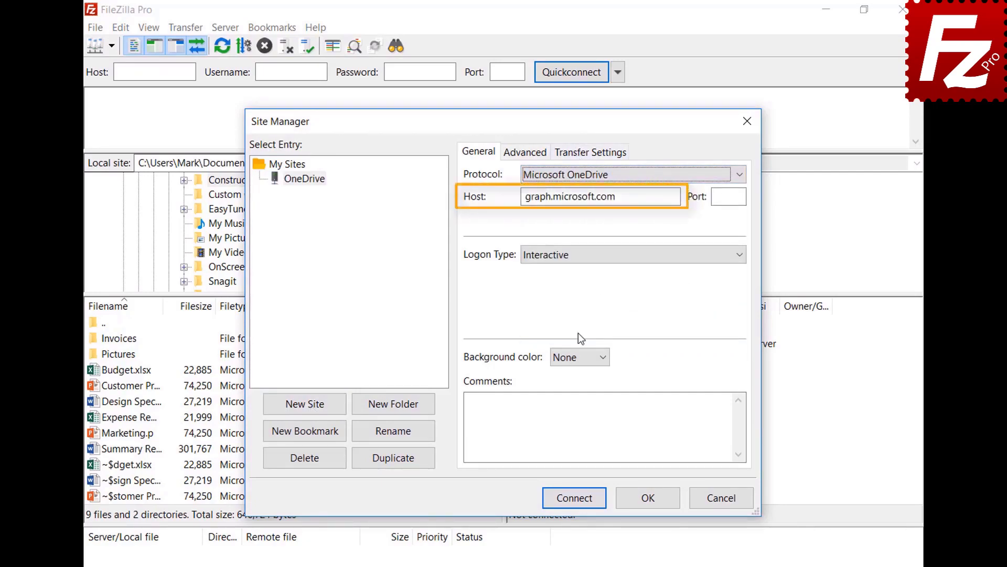
{"action": "left_click", "coordinate": [573, 497]}
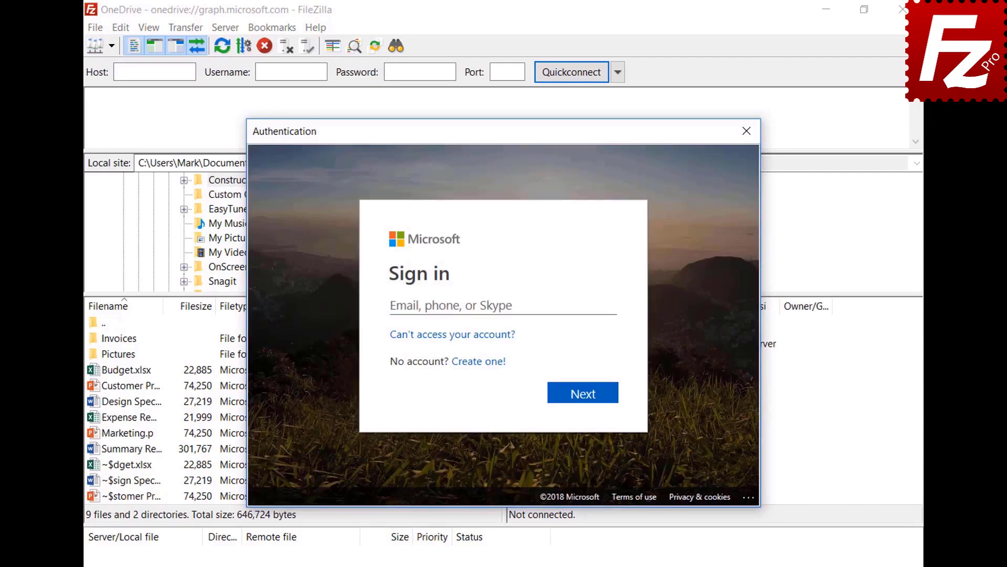
{"action": "key", "text": "ctrl+v"}
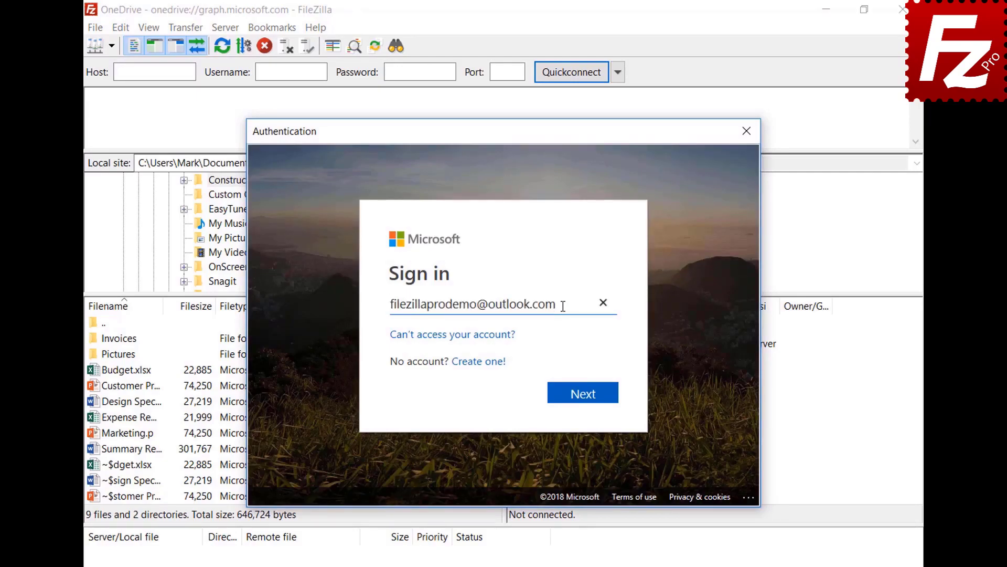
- Sign in to Microsoft with the account password and grant FileZilla Pro access to OneDrive
{"action": "left_click", "coordinate": [585, 405]}
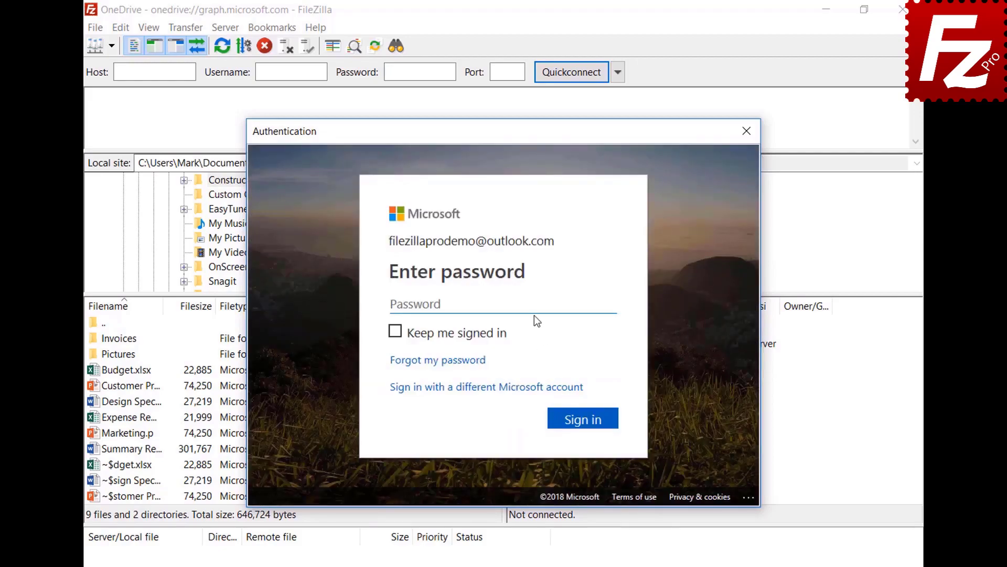
{"action": "key", "text": "ctrl+v"}
{"action": "left_click", "coordinate": [583, 419]}
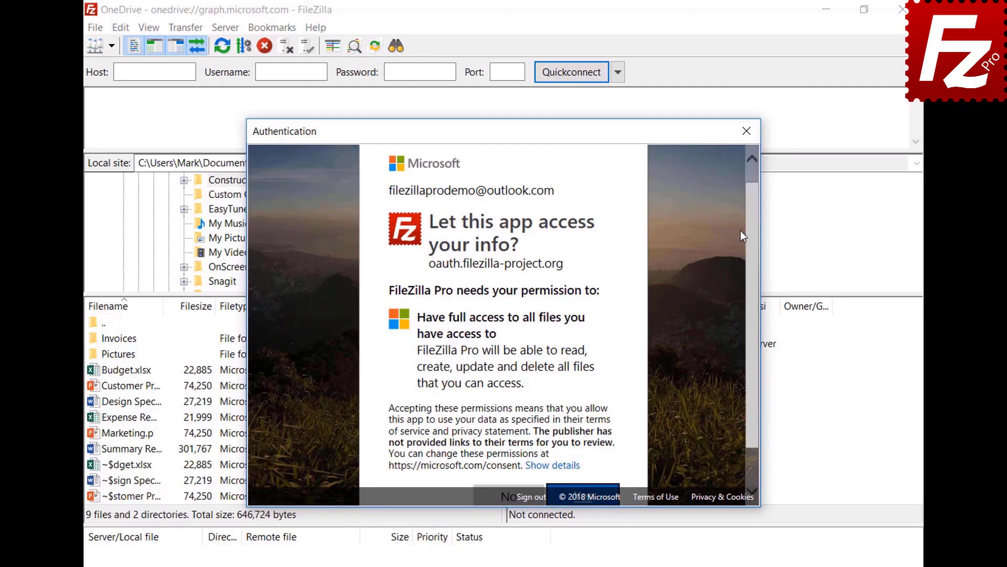
{"action": "scroll", "coordinate": [752, 226], "scroll_direction": "down", "scroll_amount": 1}
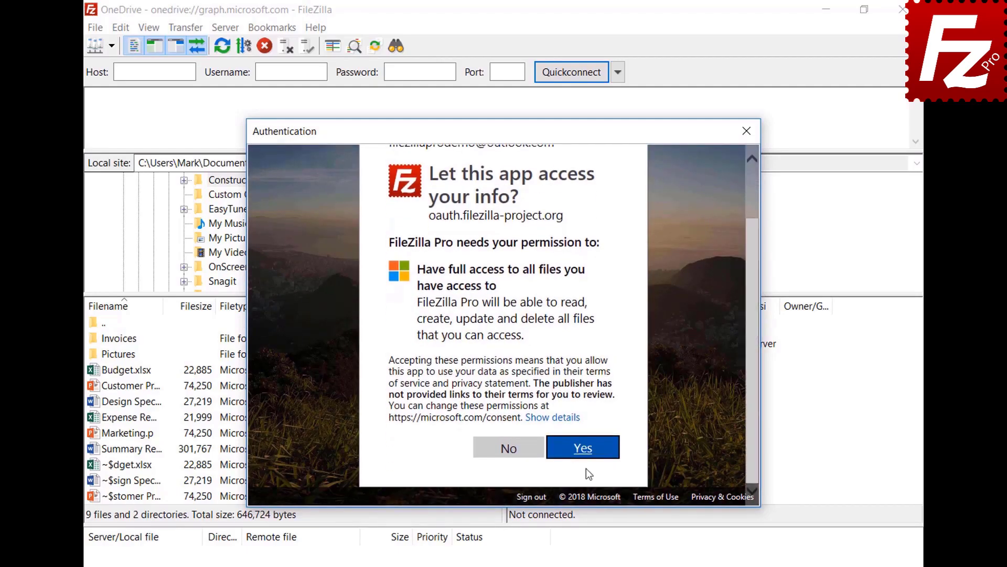
{"action": "left_click", "coordinate": [589, 448]}
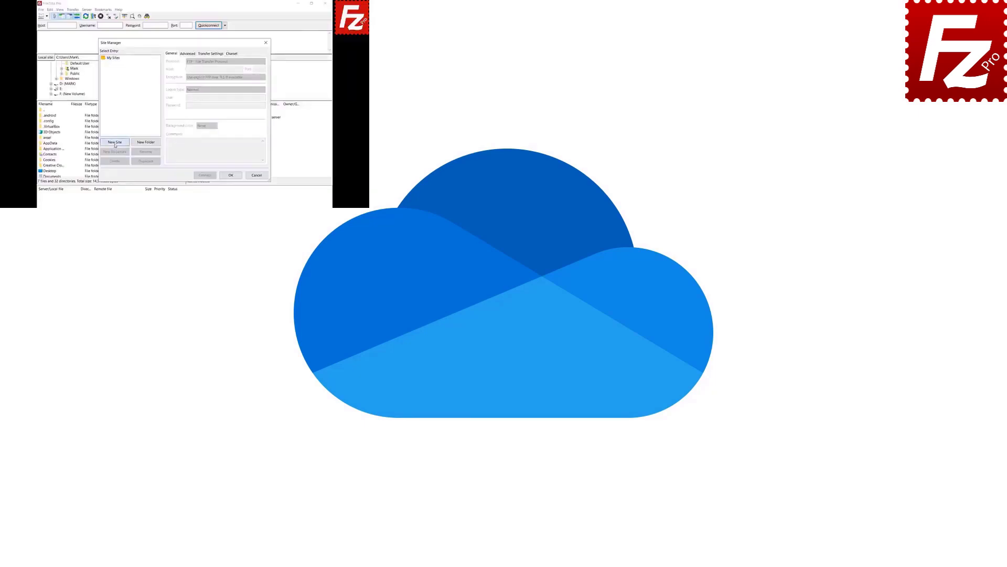
- Create a new site named 'OneDri' using the Microsoft OneDrive protocol
{"action": "left_click", "coordinate": [115, 143]}
{"action": "type", "text": "OneDrive"}
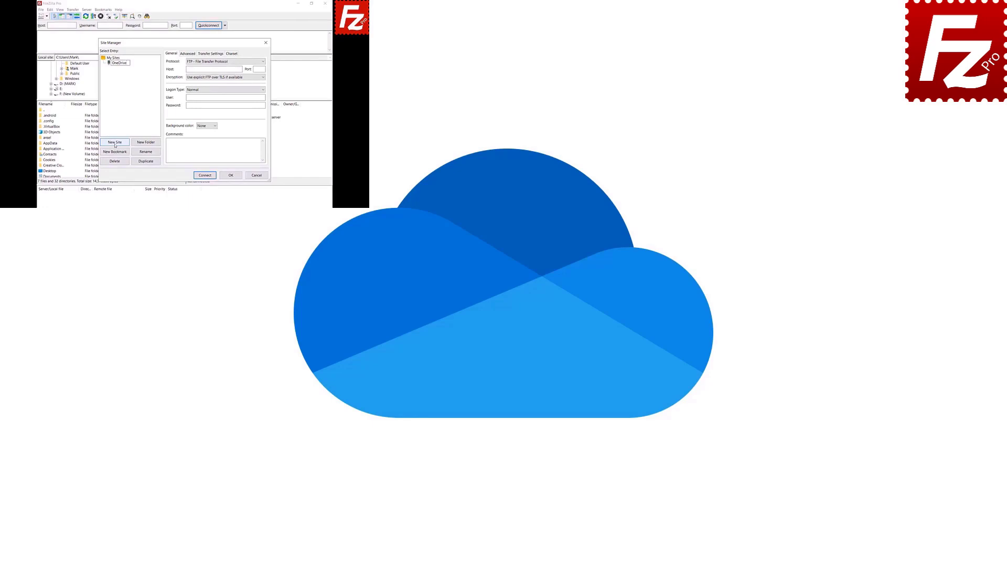
{"action": "left_click", "coordinate": [257, 62]}
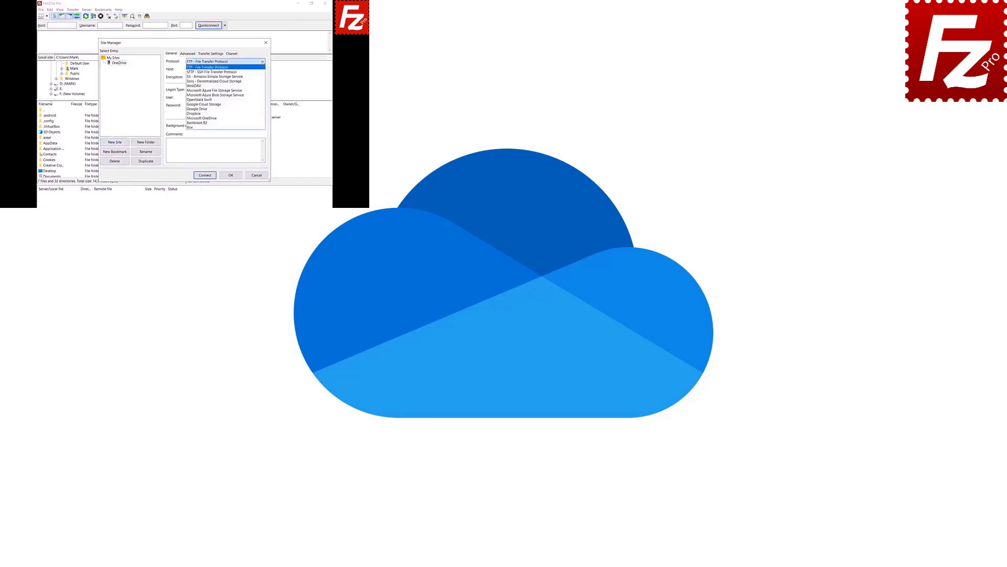
{"action": "left_click", "coordinate": [226, 118]}
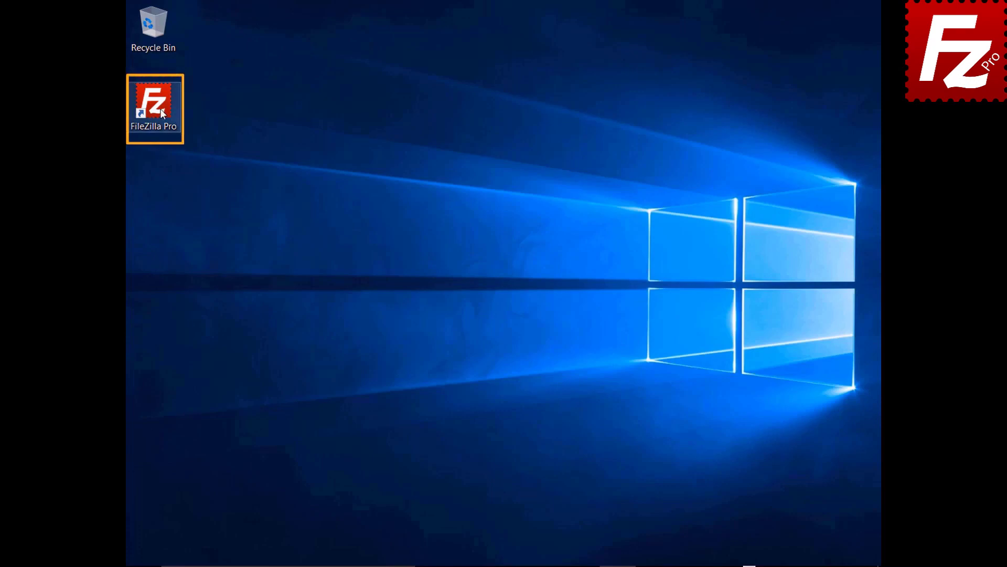
- Relaunch FileZilla Pro and connect to the saved OneDrive site
{"action": "double_click", "coordinate": [159, 109]}
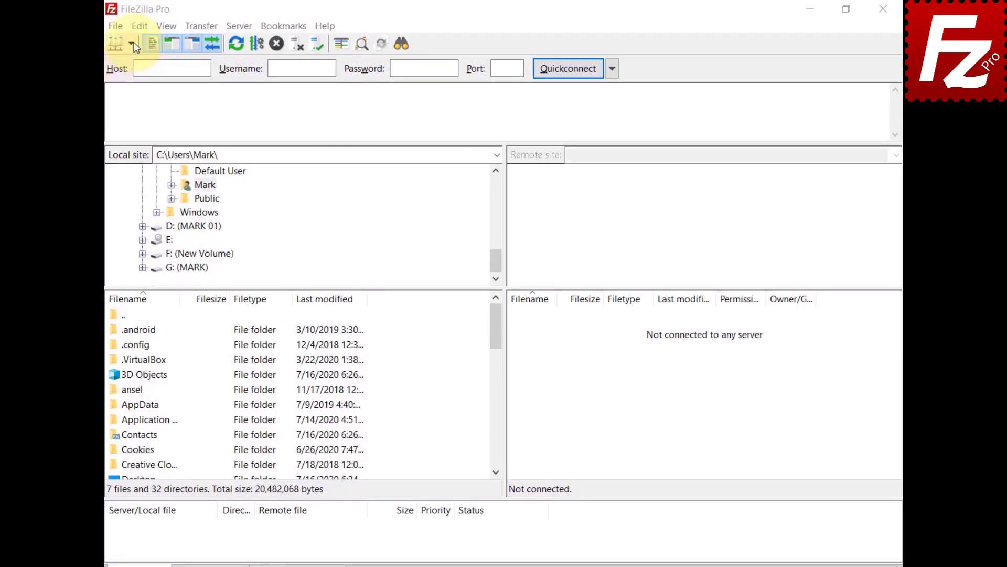
{"action": "left_click", "coordinate": [133, 46]}
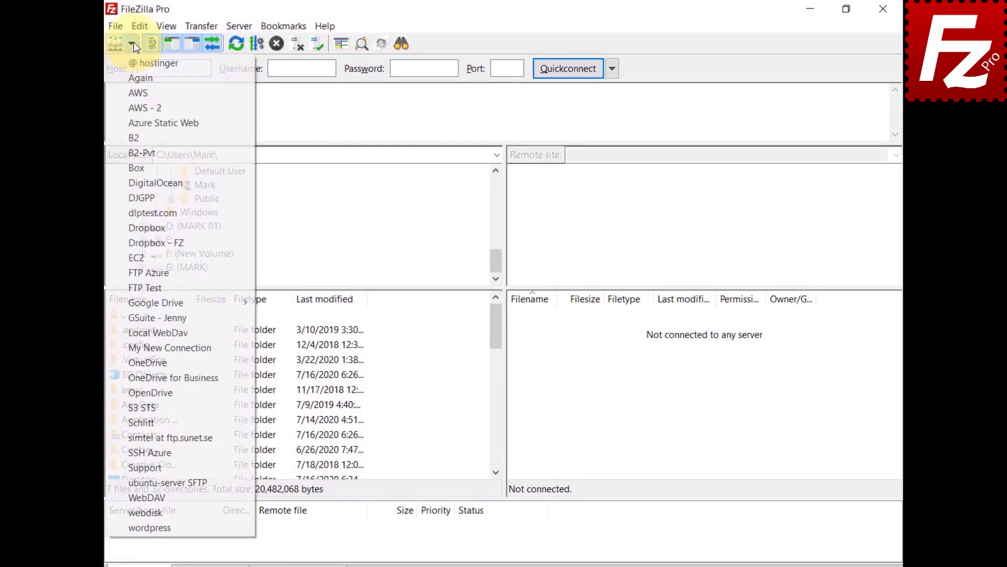
{"action": "left_click", "coordinate": [137, 362]}
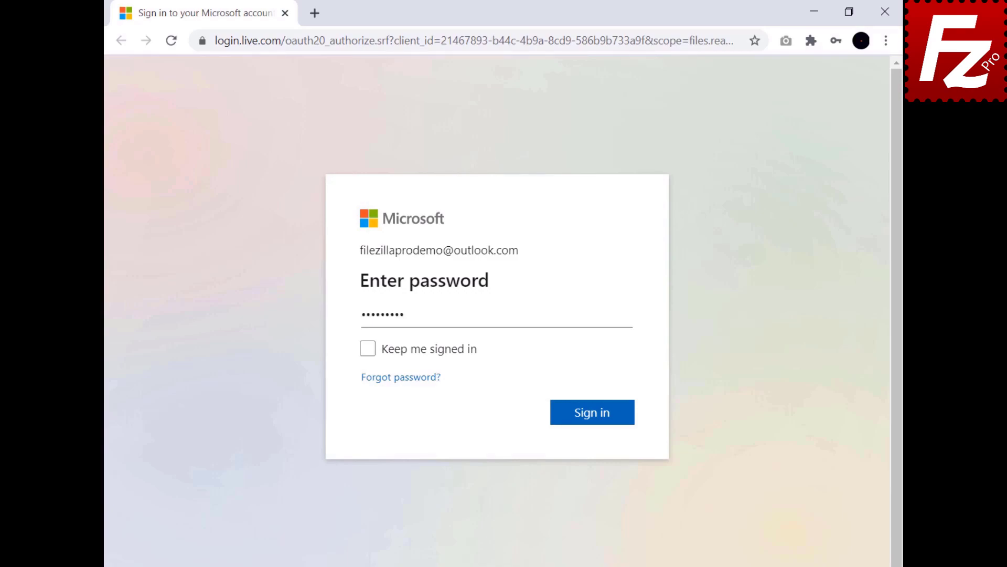
- Submit the Microsoft password, copy the authorization code, and paste it into FileZilla
{"action": "left_click", "coordinate": [594, 416]}
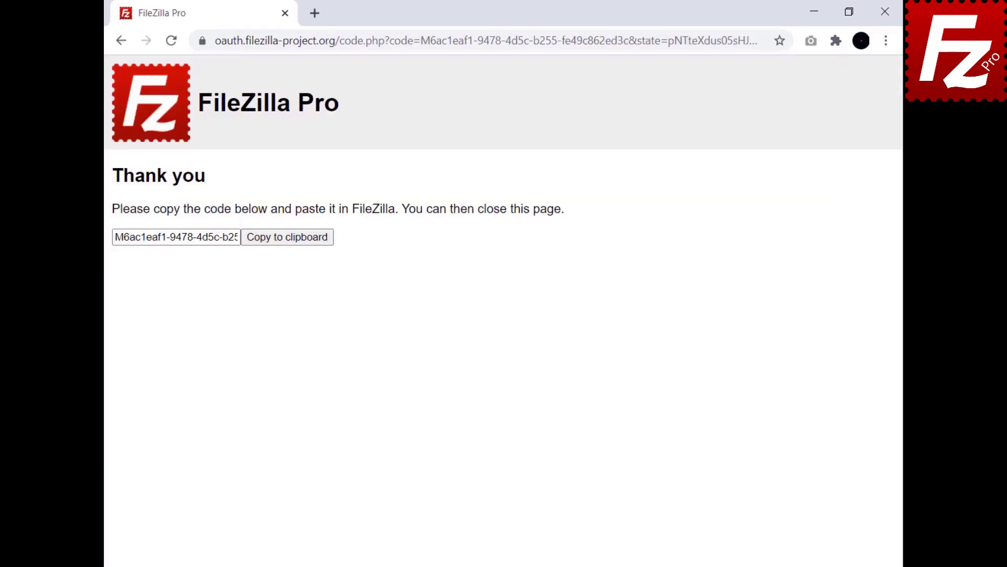
{"action": "left_click", "coordinate": [287, 245]}
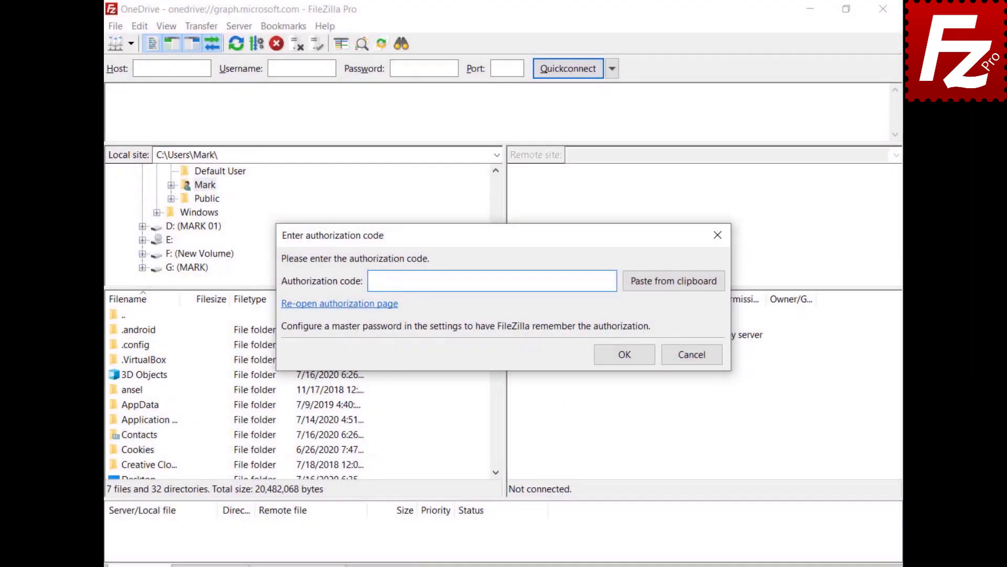
{"action": "key", "text": "ctrl+v"}
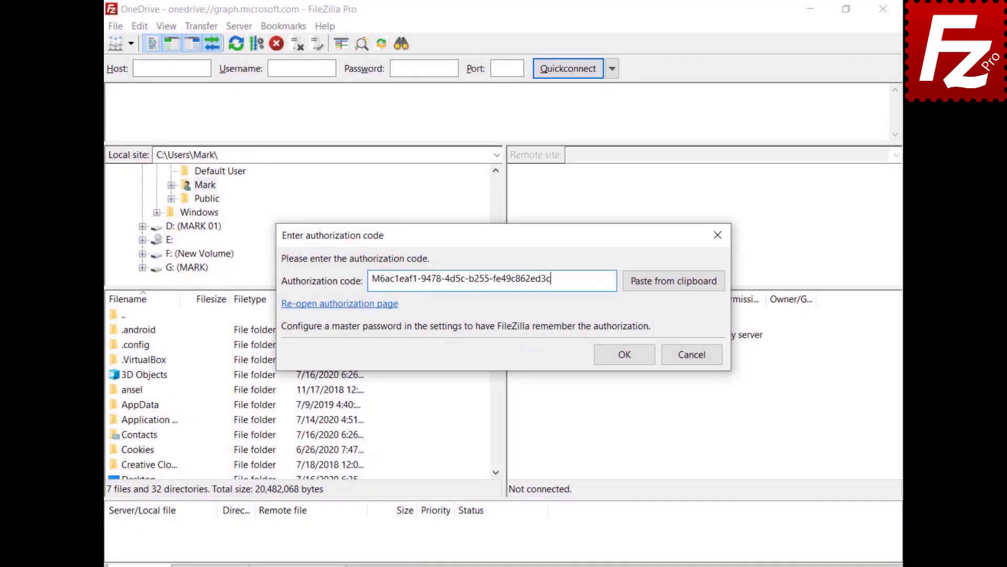
- Confirm the authorization code and open the Construction Project folder on OneDrive
{"action": "left_click", "coordinate": [630, 354]}
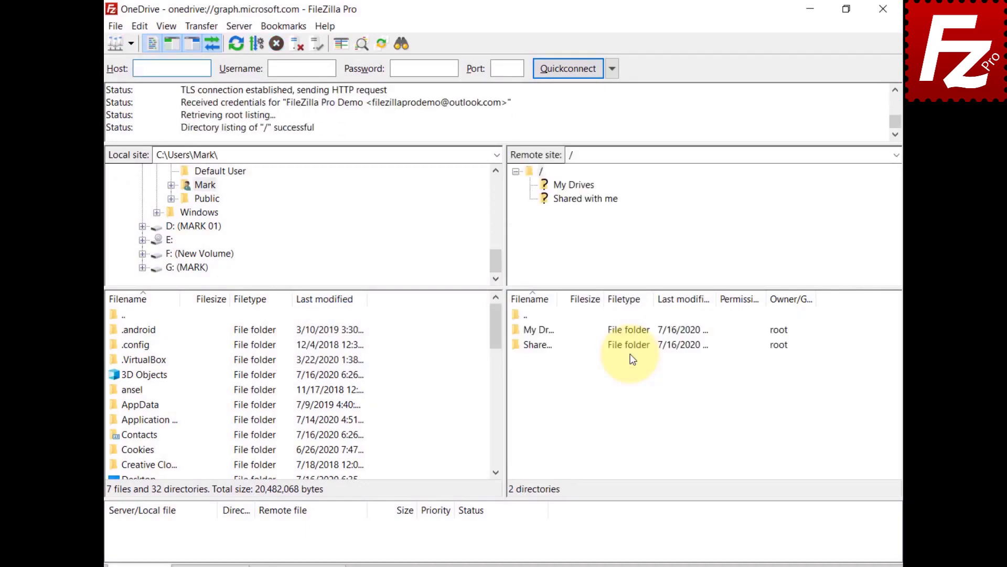
{"action": "key", "text": "BackSpace"}
{"action": "key", "text": "ctrl+v"}
{"action": "key", "text": "Return"}
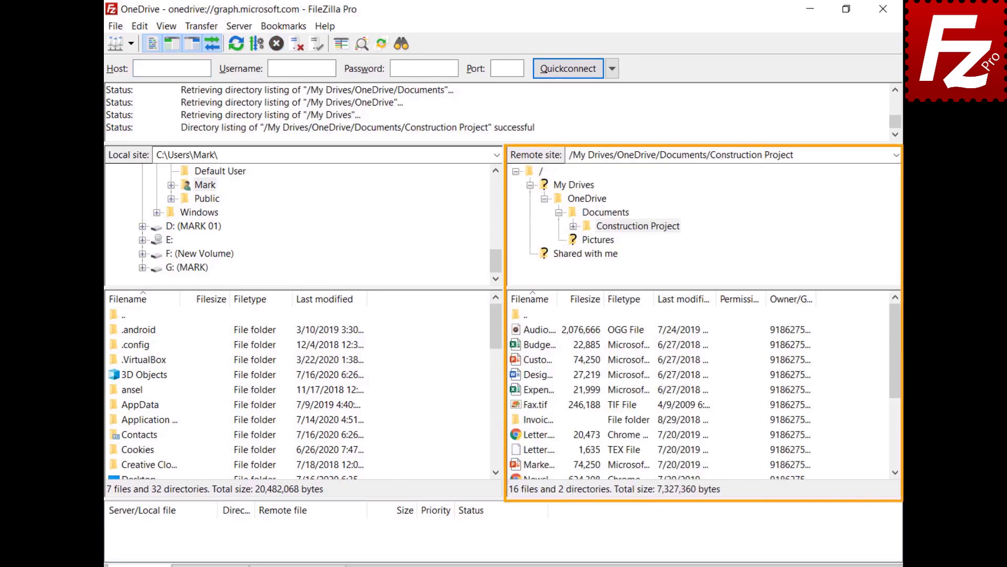
- Open the Share settings for Budget.xlsx
{"action": "left_click", "coordinate": [517, 346]}
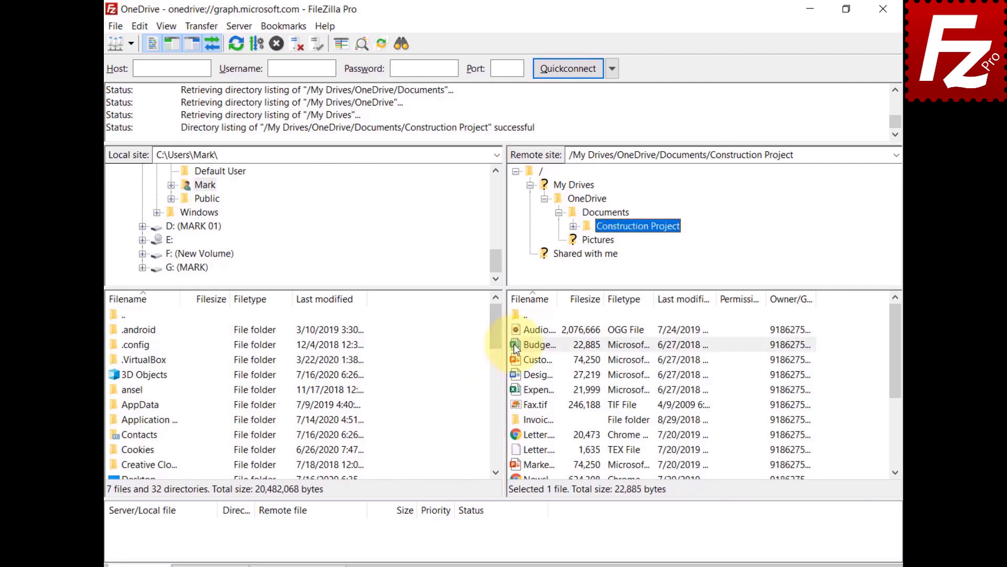
{"action": "right_click", "coordinate": [516, 347]}
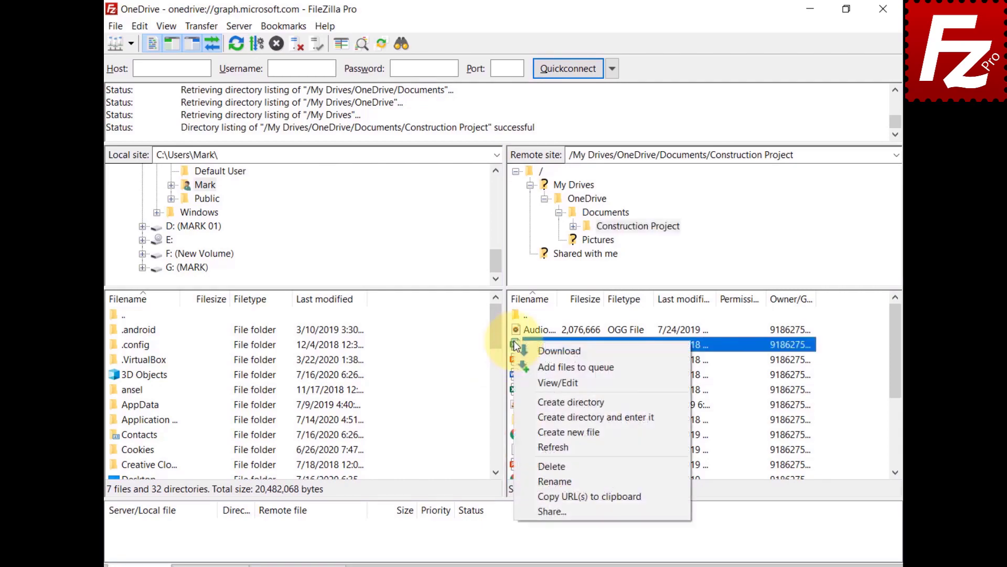
{"action": "left_click", "coordinate": [540, 508]}
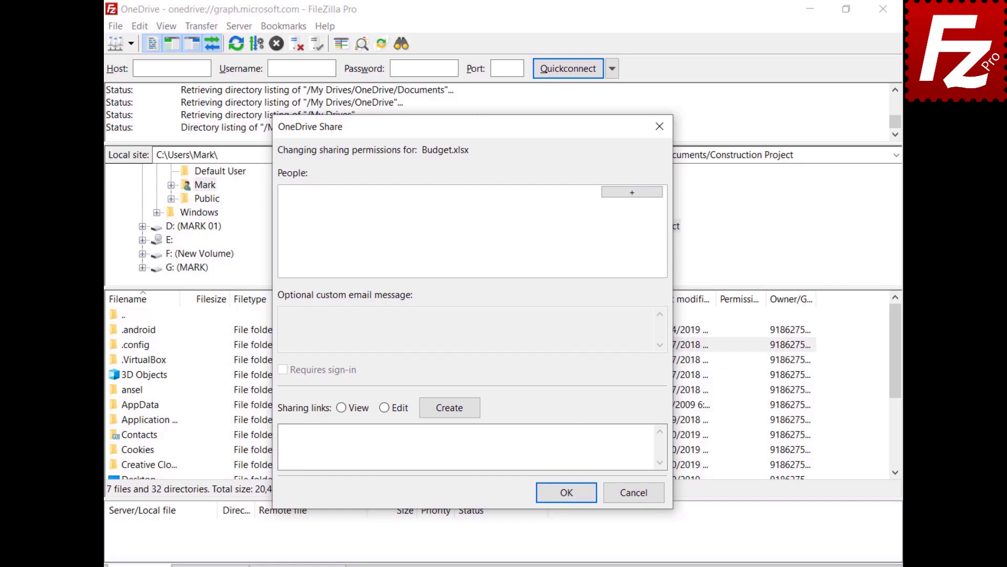
- Share Budget.xlsx with an editing grantee, message 'Shared with Filezilla Pro', and create a view-only link
{"action": "left_click", "coordinate": [632, 195]}
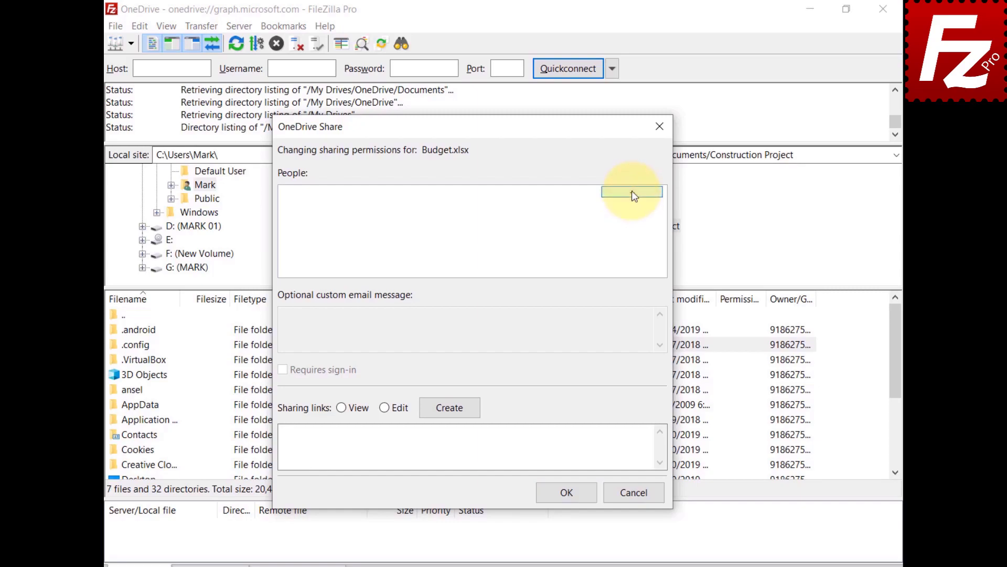
{"action": "key", "text": "ctrl+v"}
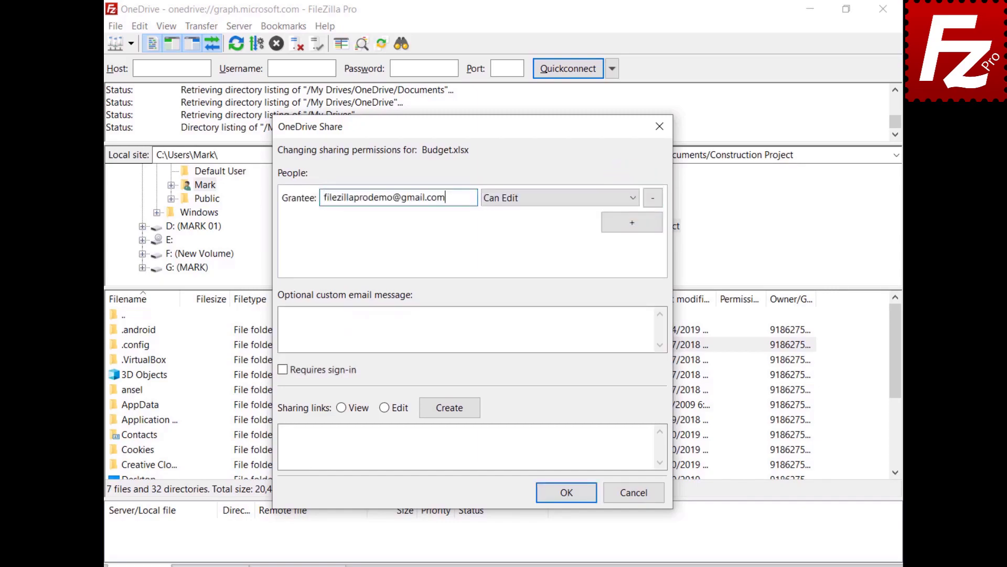
{"action": "left_click", "coordinate": [533, 205]}
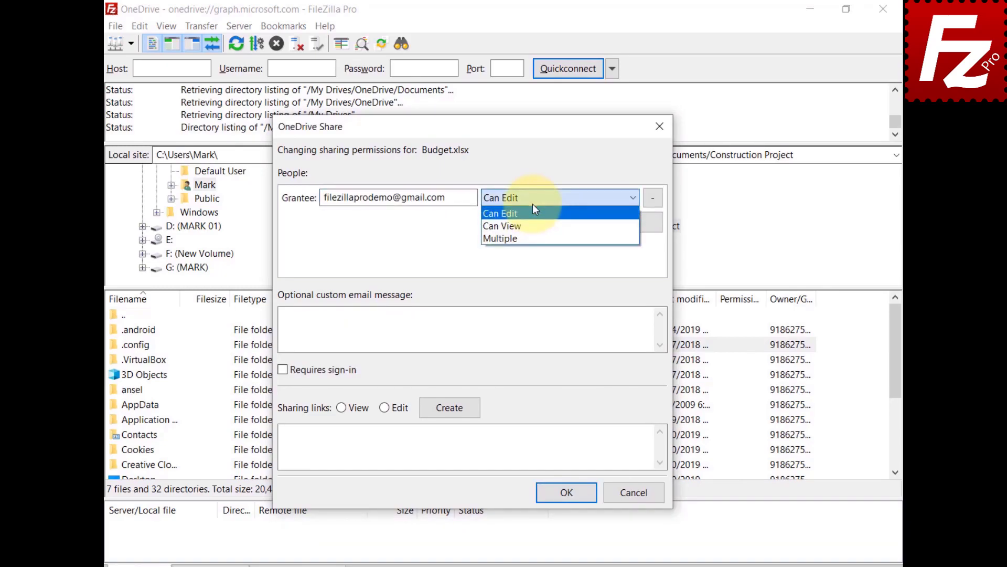
{"action": "left_click", "coordinate": [419, 329]}
{"action": "type", "text": "Shared with"}
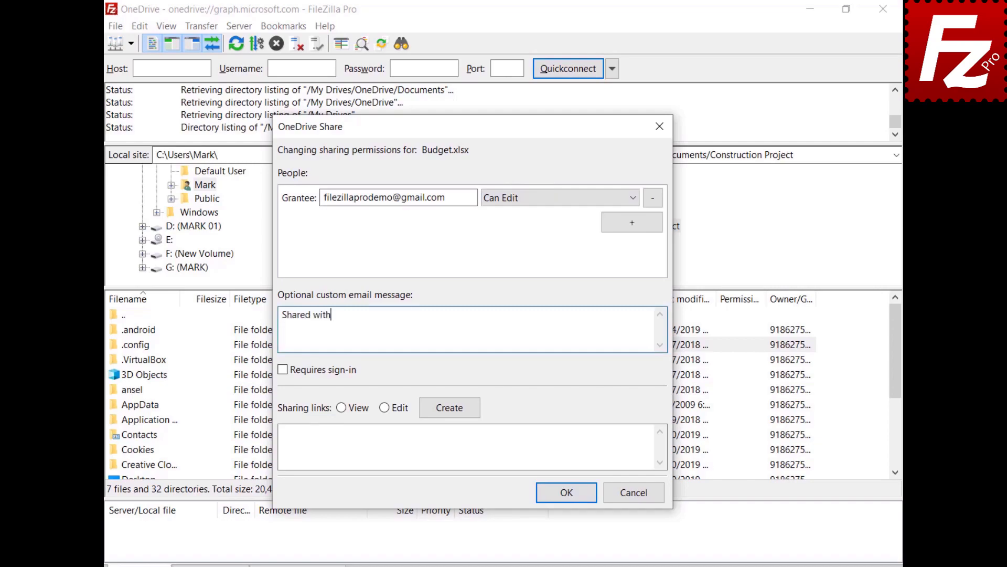
{"action": "type", "text": " Filezilla Pro"}
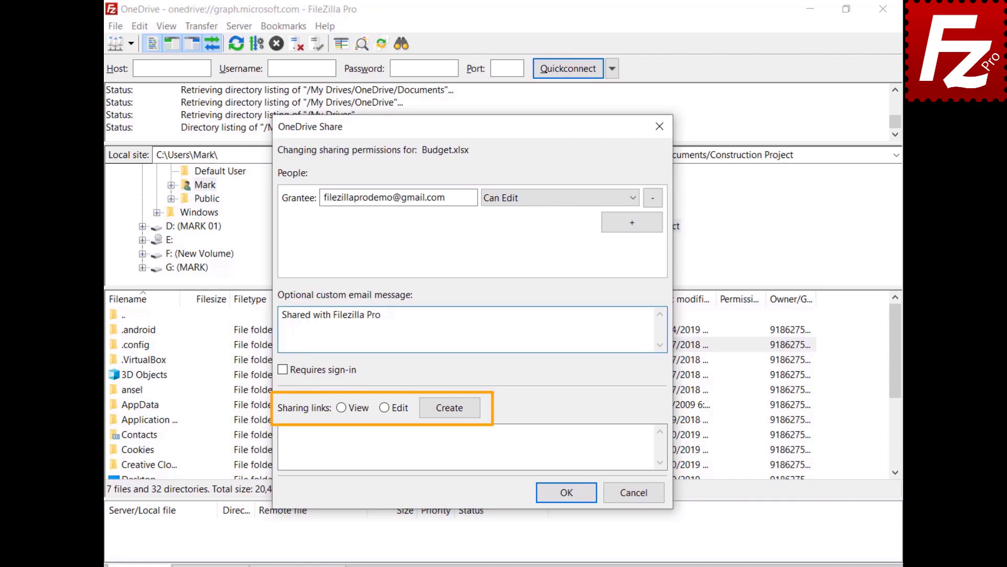
{"action": "left_click", "coordinate": [341, 407]}
{"action": "left_click", "coordinate": [450, 407]}
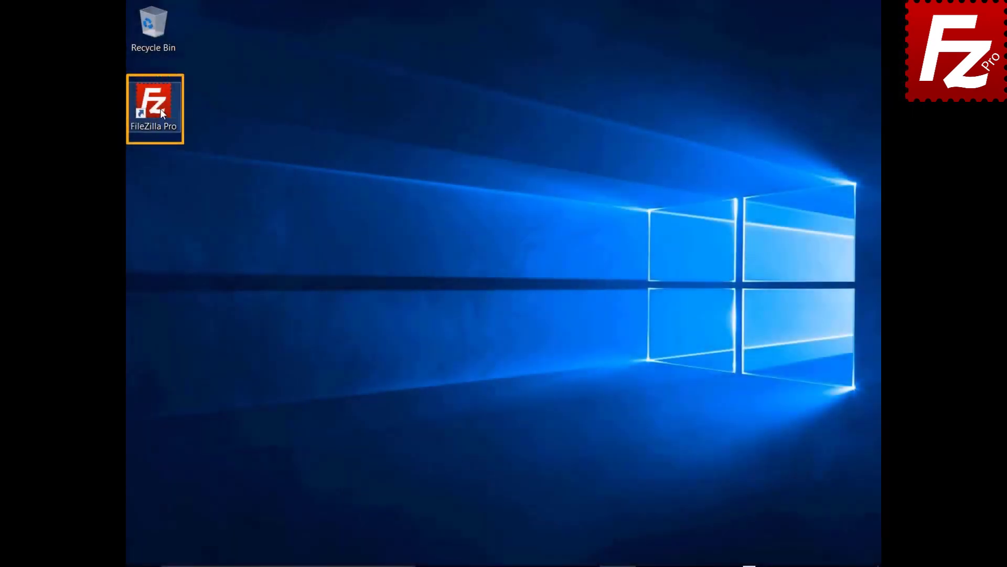
- Relaunch FileZilla Pro, create site 'OneDrive for Business' using Microsoft OneDrive protocol, and connect
{"action": "double_click", "coordinate": [160, 109]}
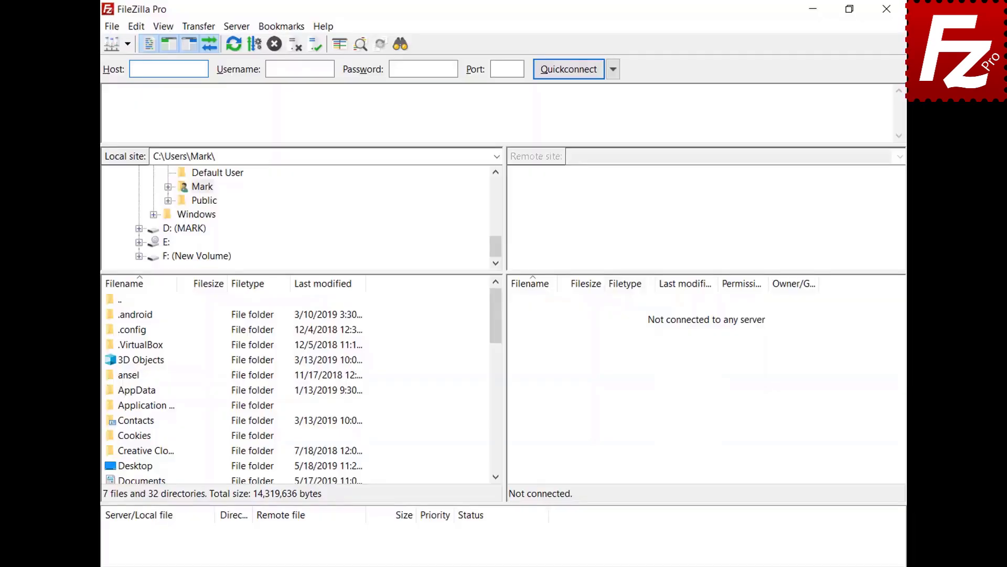
{"action": "left_click", "coordinate": [112, 27]}
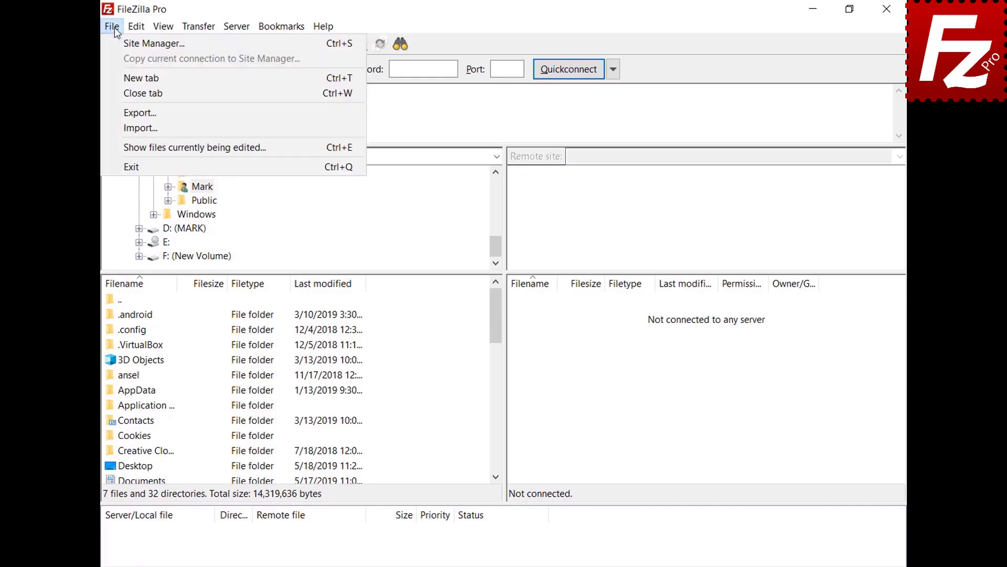
{"action": "left_click", "coordinate": [114, 44]}
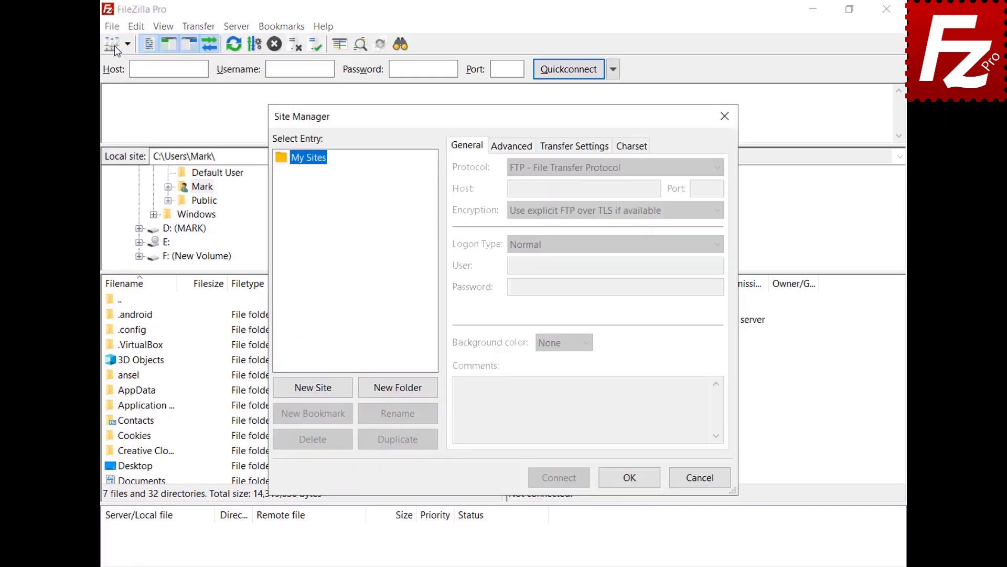
{"action": "left_click", "coordinate": [318, 388]}
{"action": "type", "text": "On"}
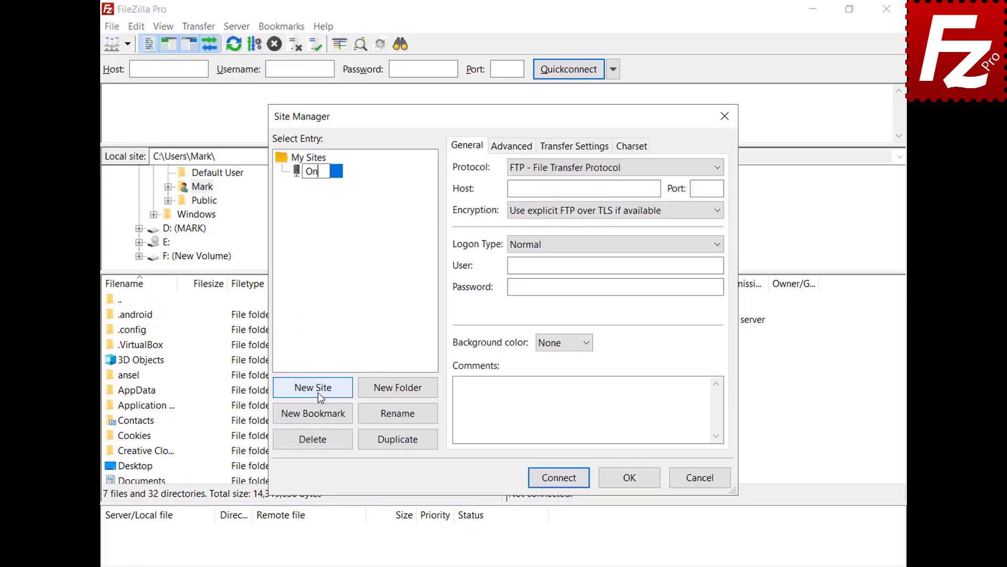
{"action": "type", "text": "eDrive fo"}
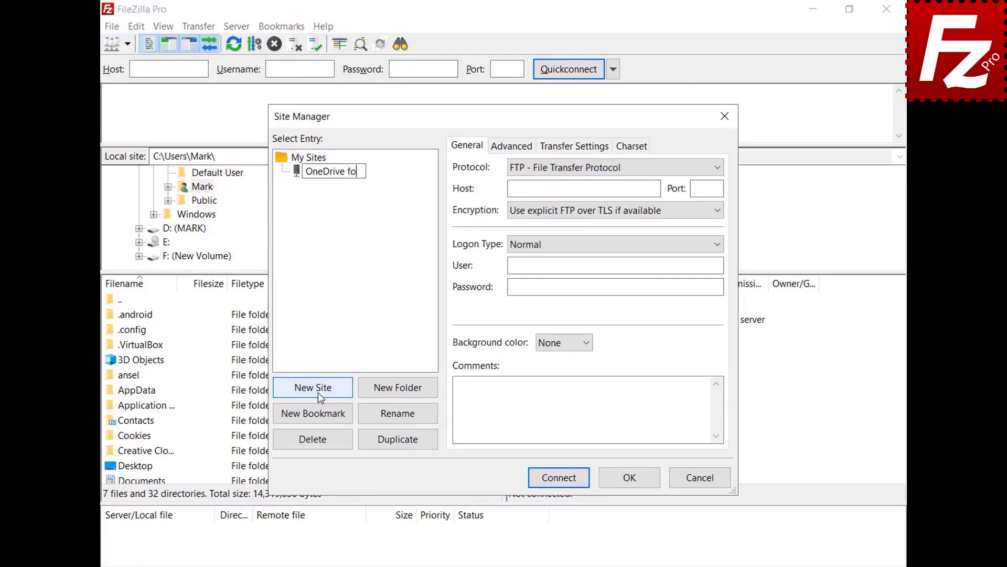
{"action": "type", "text": "r Business"}
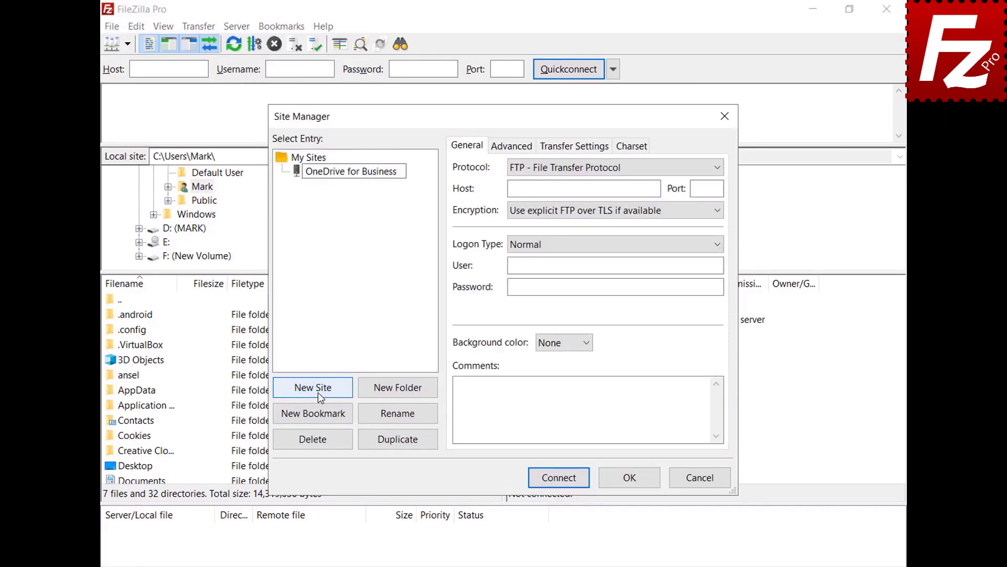
{"action": "left_click", "coordinate": [720, 168]}
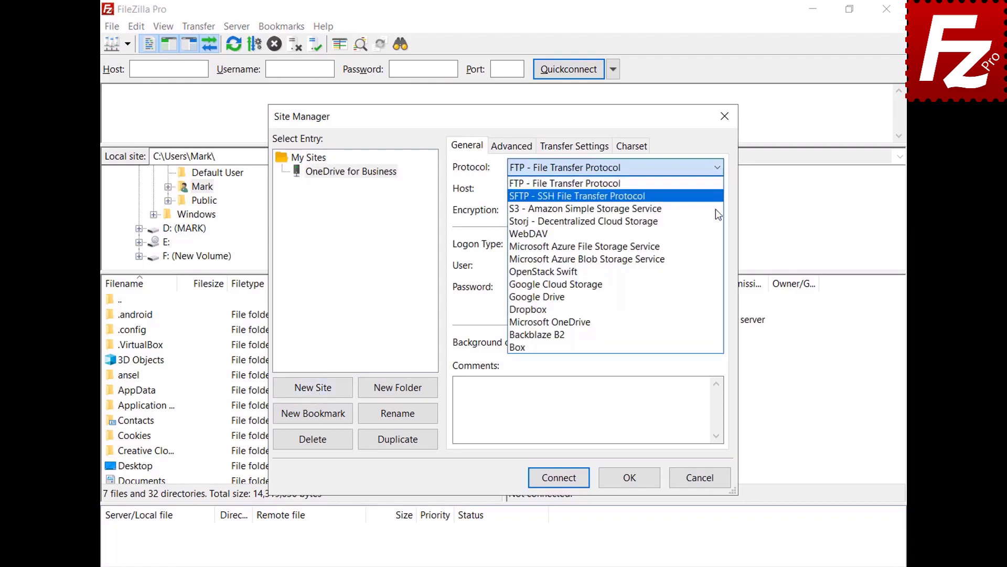
{"action": "left_click", "coordinate": [708, 322]}
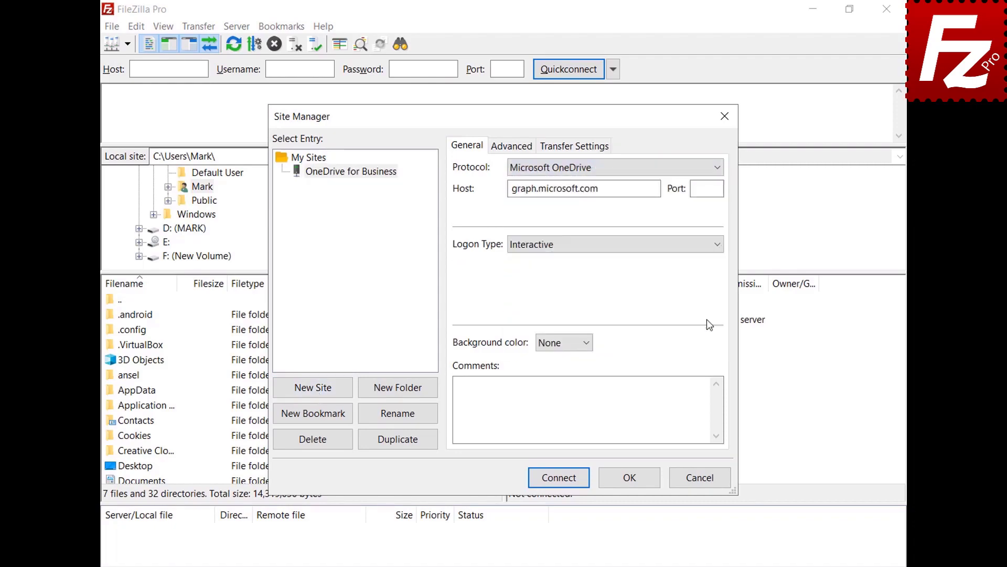
{"action": "left_click", "coordinate": [559, 477]}
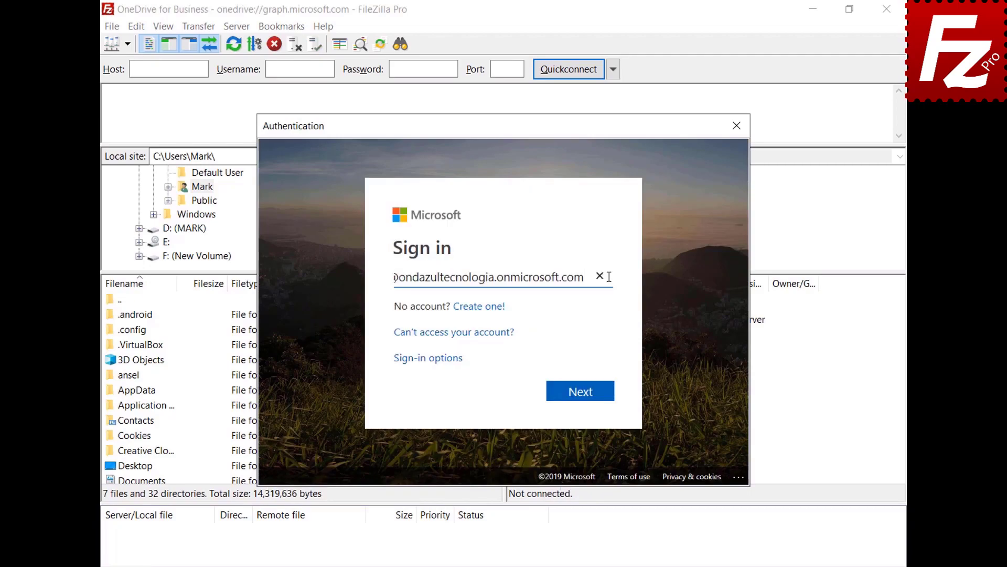
- Complete the Microsoft sign-in and accept the permissions on behalf of the organization
{"action": "left_click", "coordinate": [585, 398]}
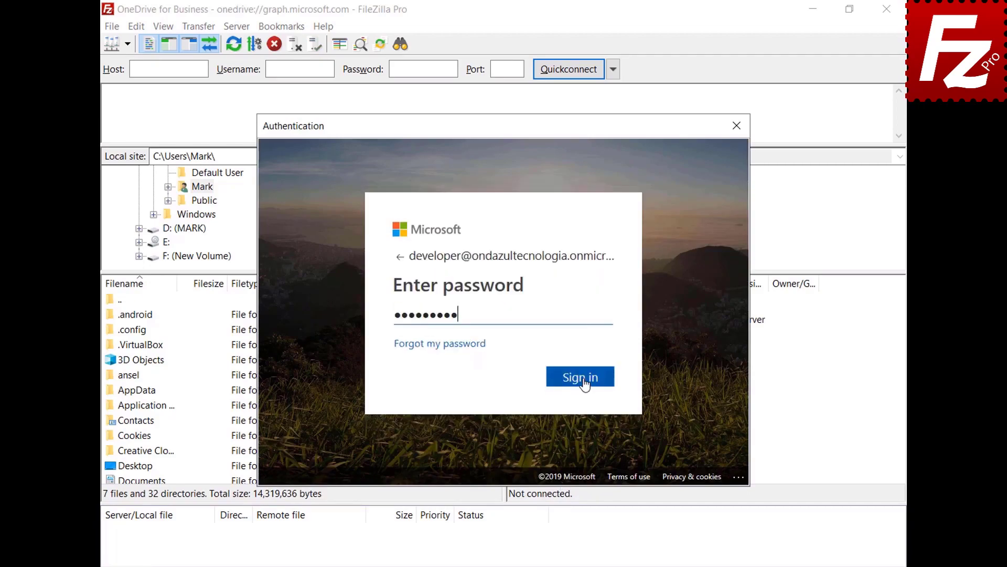
{"action": "left_click", "coordinate": [585, 382]}
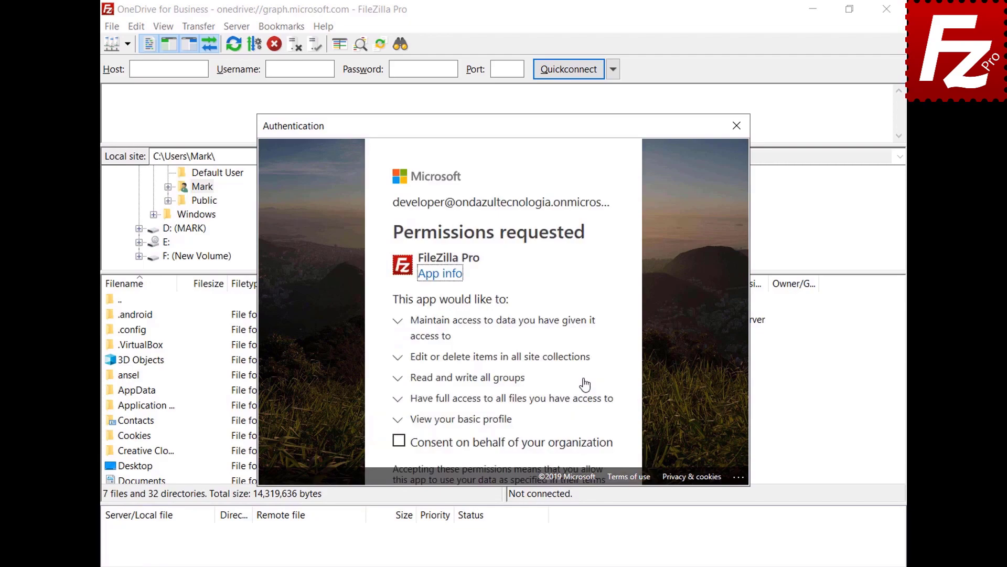
{"action": "left_click", "coordinate": [399, 442]}
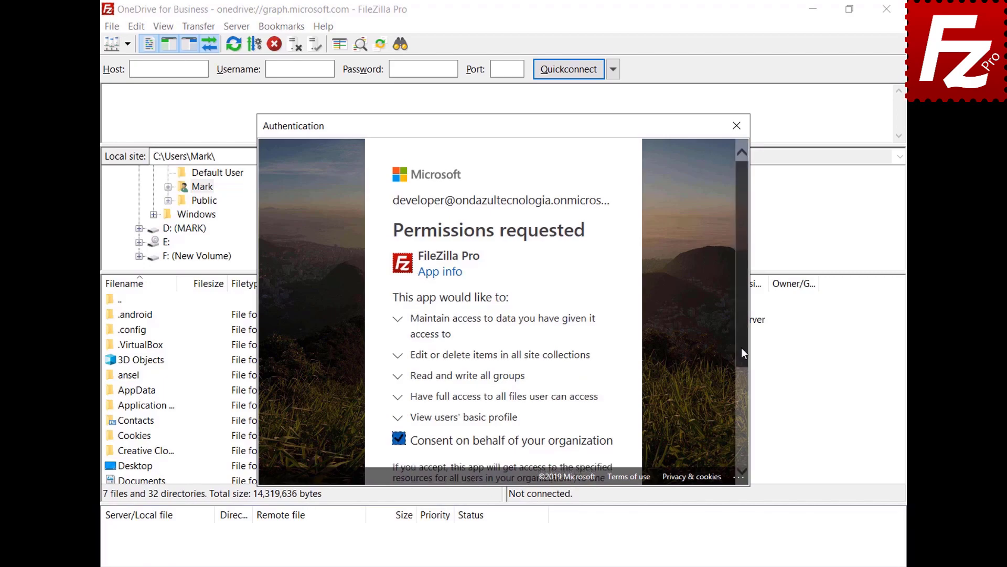
{"action": "left_click_drag", "start_coordinate": [742, 347], "coordinate": [740, 461]}
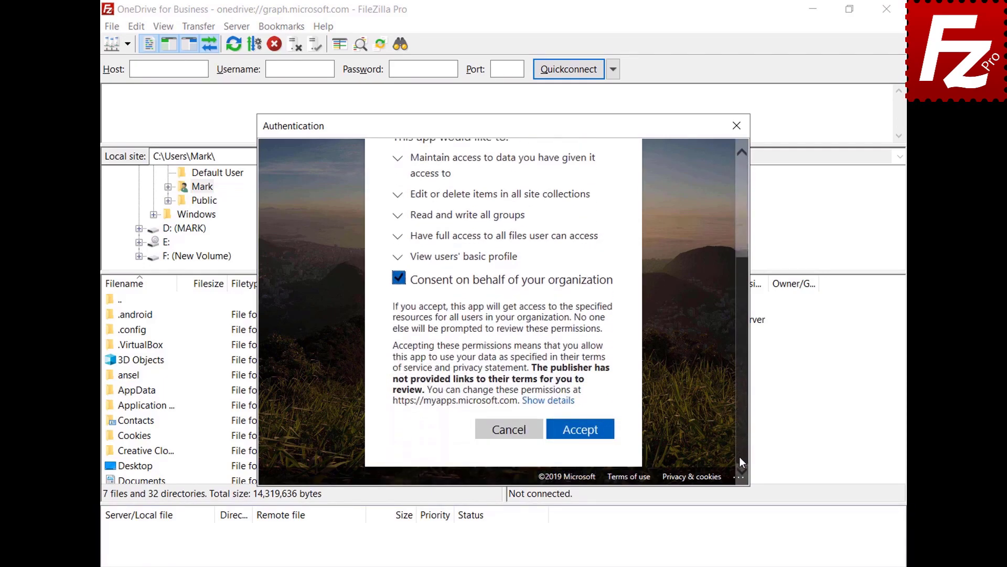
{"action": "left_click", "coordinate": [578, 431]}
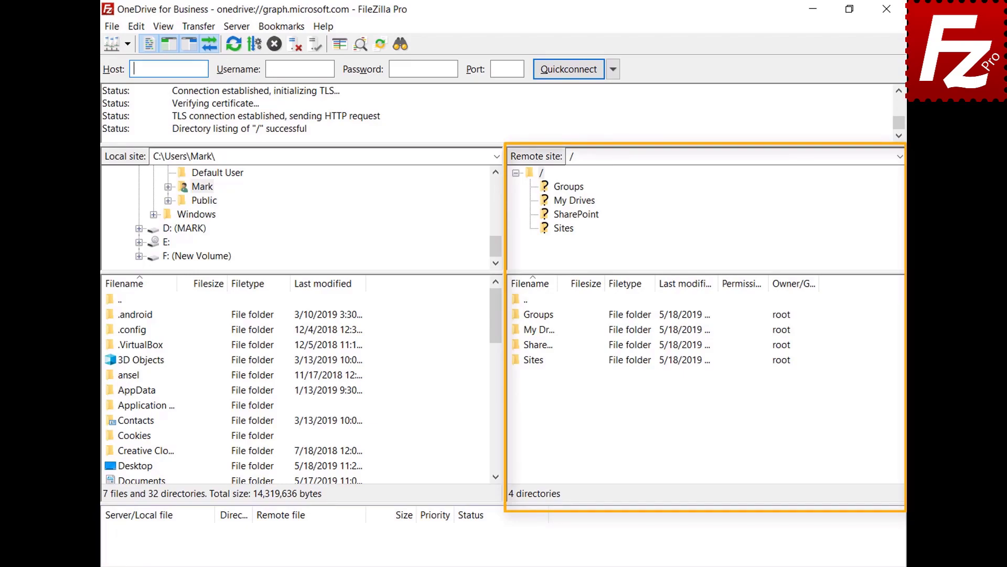
- Open My Drives and then the OneDrive folder in the remote pane
{"action": "double_click", "coordinate": [532, 332]}
{"action": "left_click", "coordinate": [535, 318]}
{"action": "double_click", "coordinate": [534, 314]}
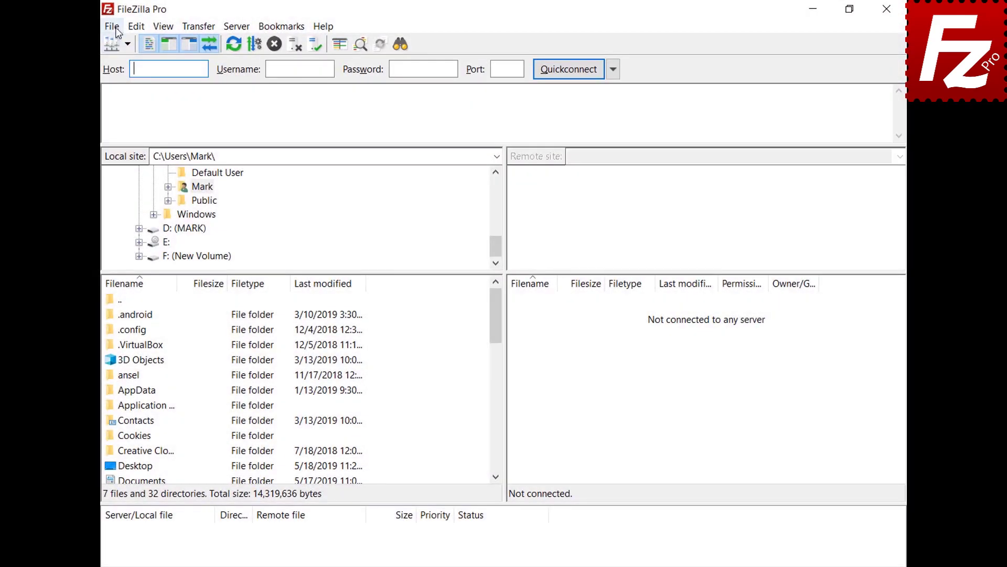
{"action": "left_click", "coordinate": [117, 29]}
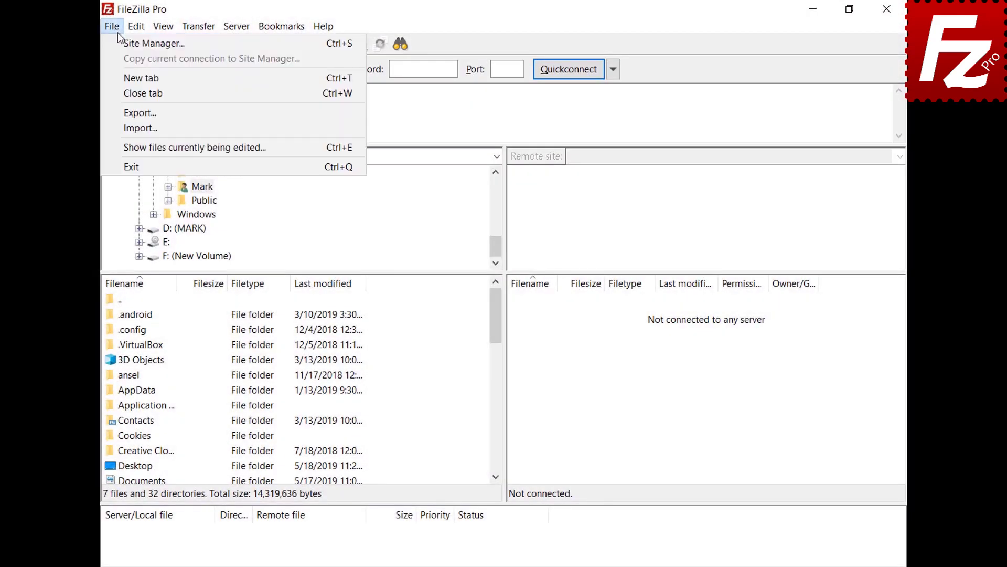
- Create a new 'OneDrive for Business' site with the Microsoft OneDrive protocol and connect
{"action": "left_click", "coordinate": [120, 41]}
{"action": "left_click", "coordinate": [313, 388]}
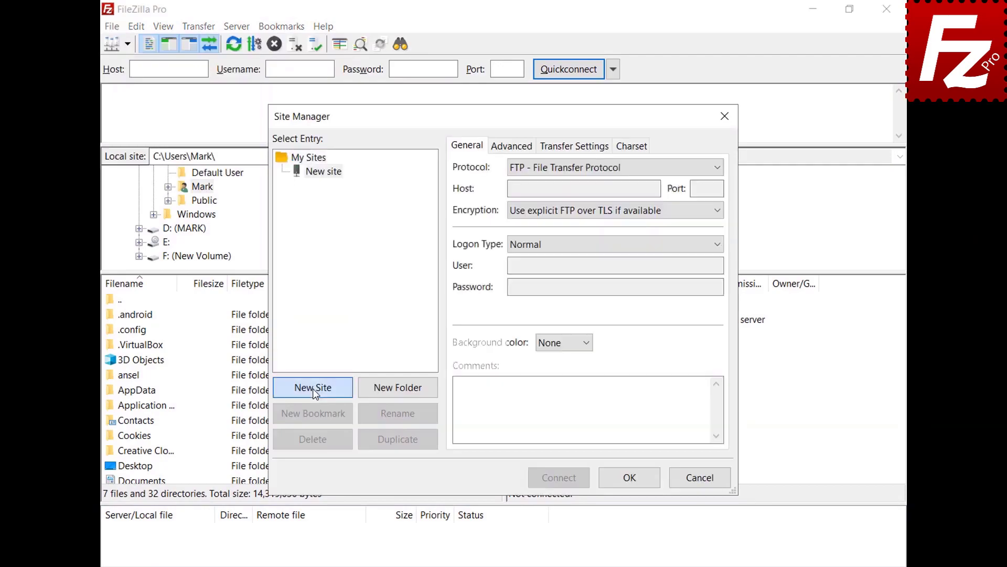
{"action": "type", "text": "OneDrive f"}
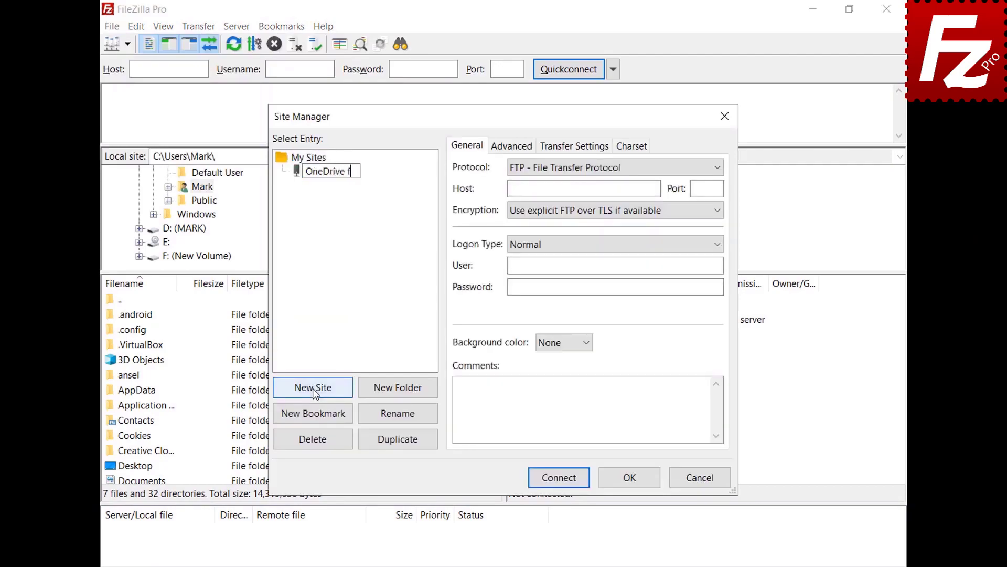
{"action": "type", "text": "or Business"}
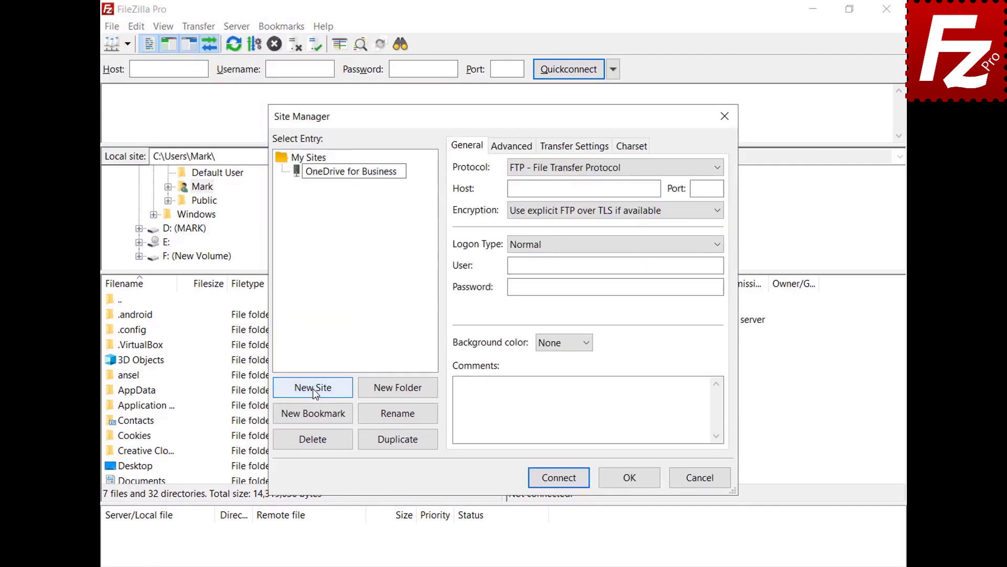
{"action": "key", "text": "Return"}
{"action": "left_click", "coordinate": [715, 167]}
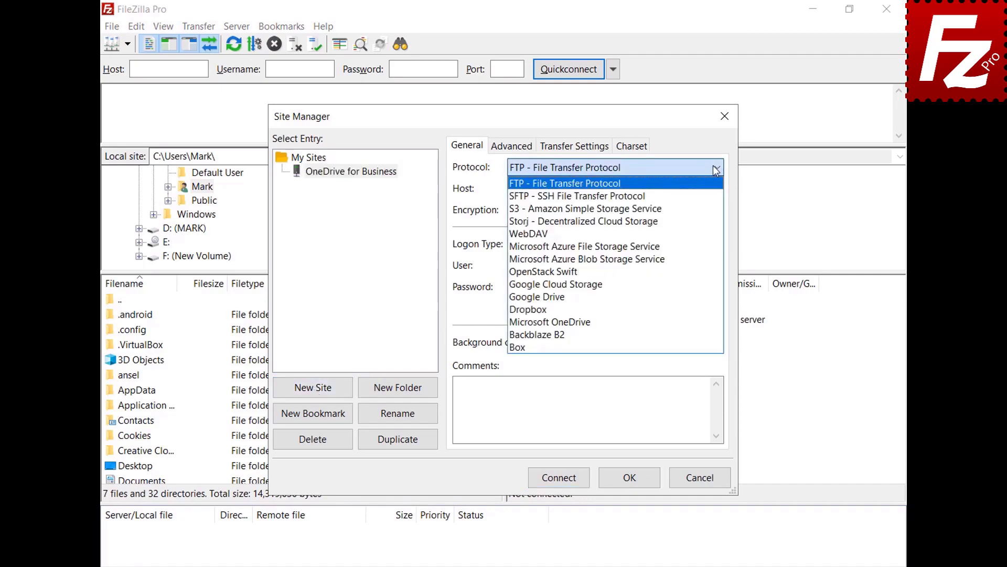
{"action": "left_click", "coordinate": [696, 326]}
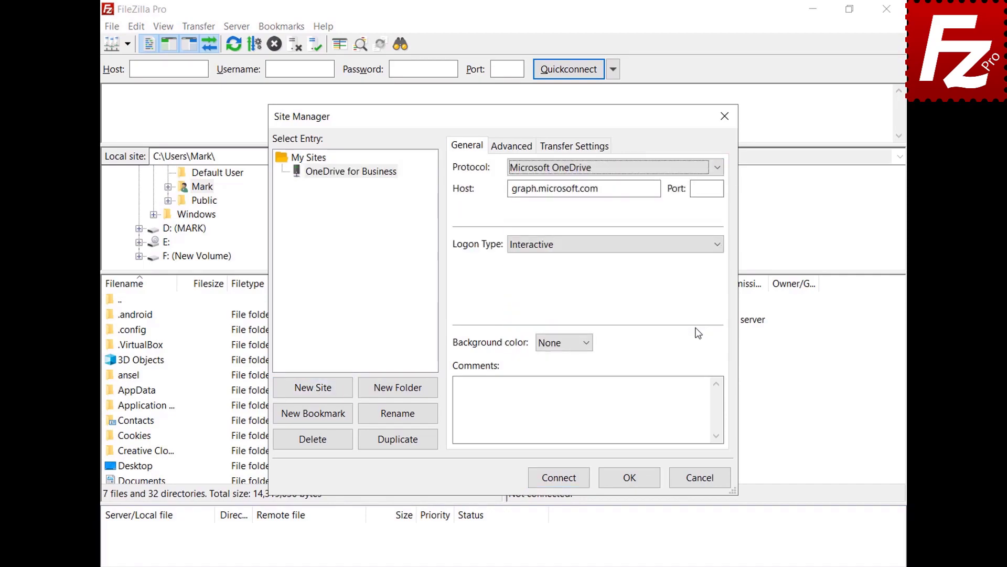
{"action": "left_click", "coordinate": [559, 483]}
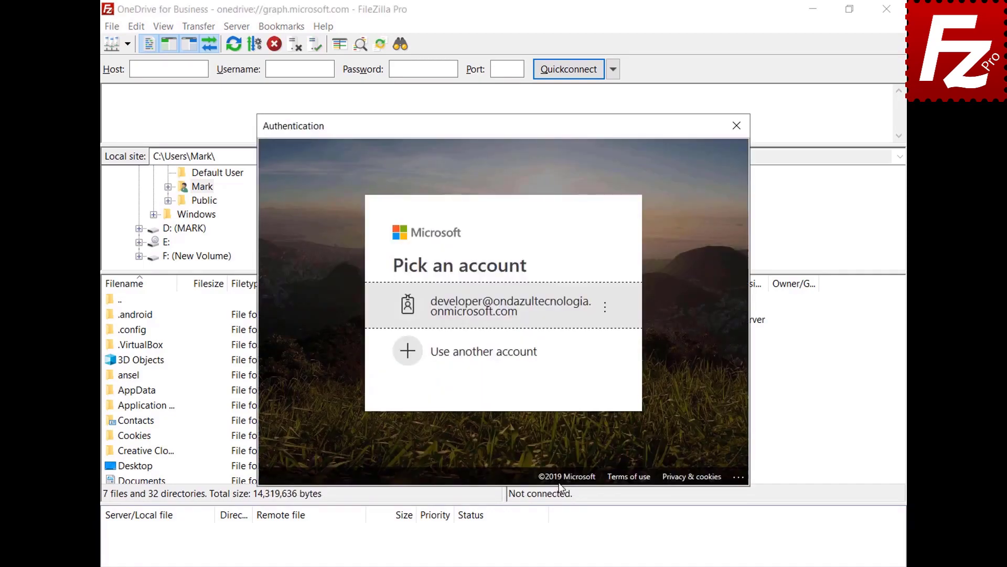
- Sign in with a different Microsoft account using its e-mail address and password
{"action": "left_click", "coordinate": [531, 353]}
{"action": "key", "text": "ctrl+v"}
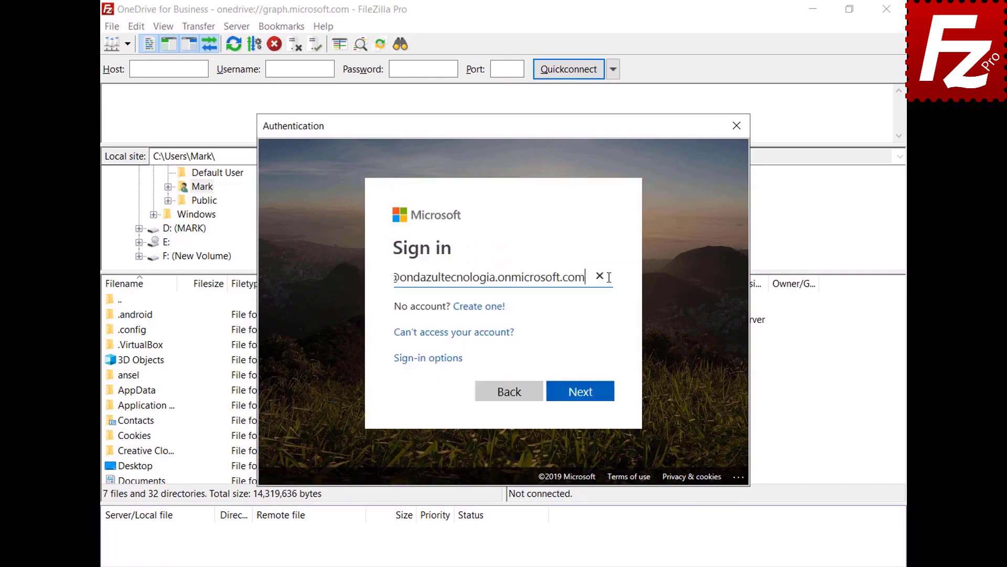
{"action": "left_click", "coordinate": [584, 392]}
{"action": "key", "text": "ctrl+v"}
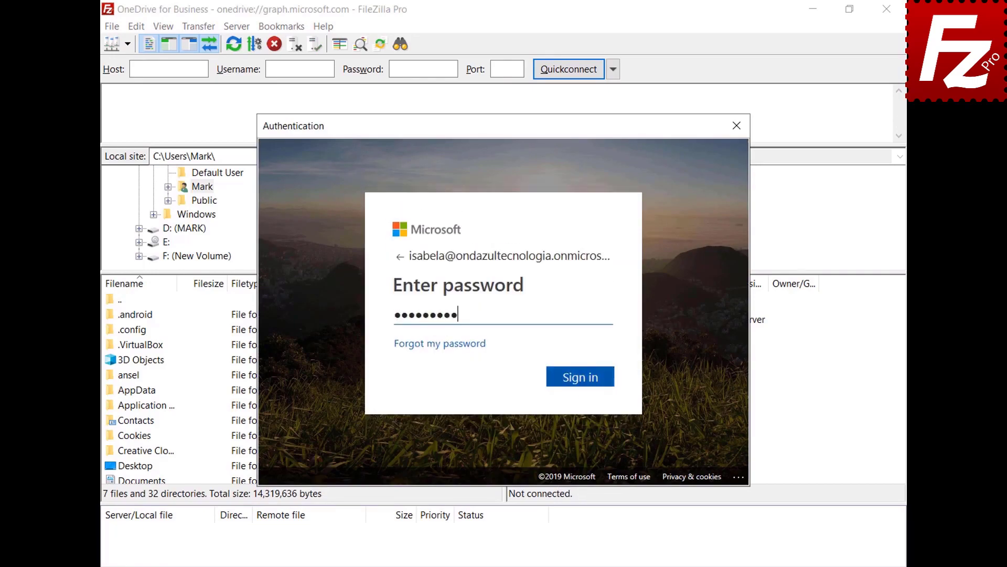
{"action": "left_click", "coordinate": [584, 390]}
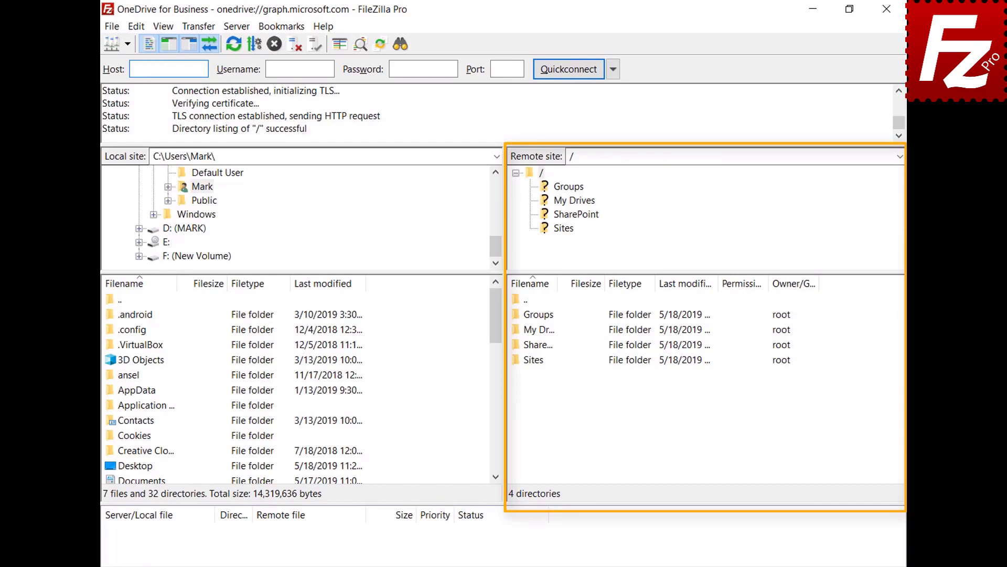
- Navigate the remote pane into My Drives, then into its OneDrive folder
{"action": "double_click", "coordinate": [532, 330]}
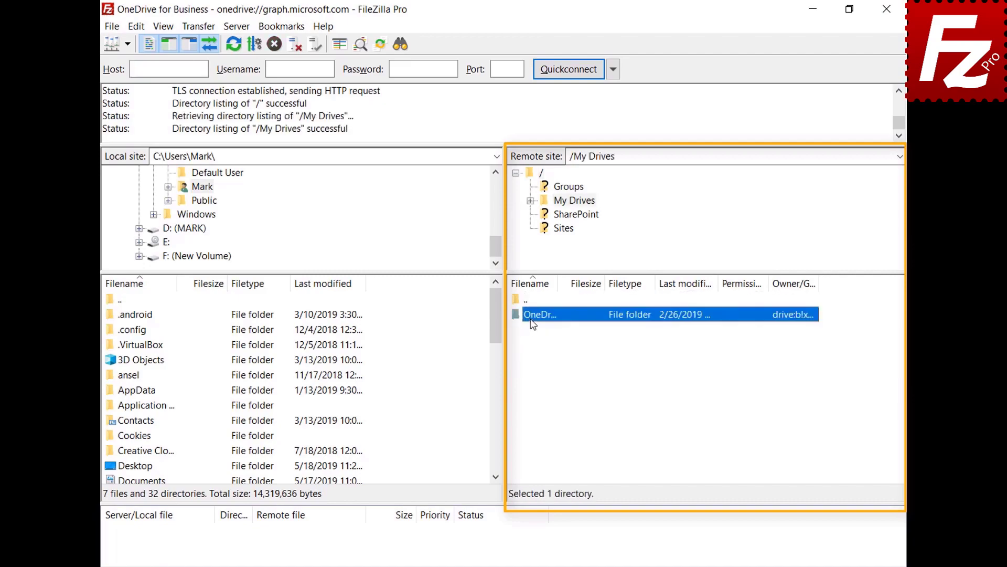
{"action": "double_click", "coordinate": [530, 319]}
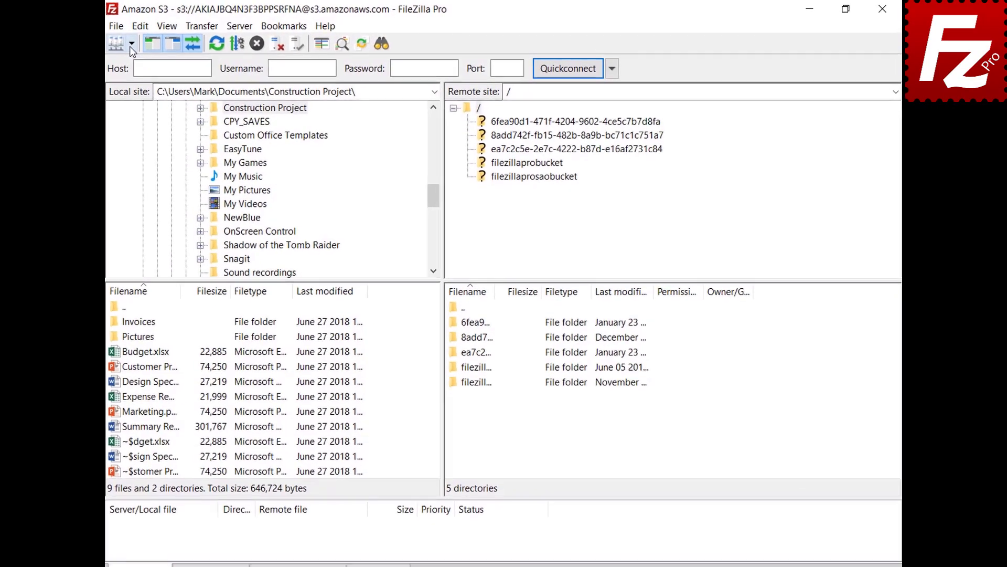
- Connect to the saved Amazon S3 site and request a temporary URL for README in filezillaprobucket
{"action": "left_click", "coordinate": [126, 44]}
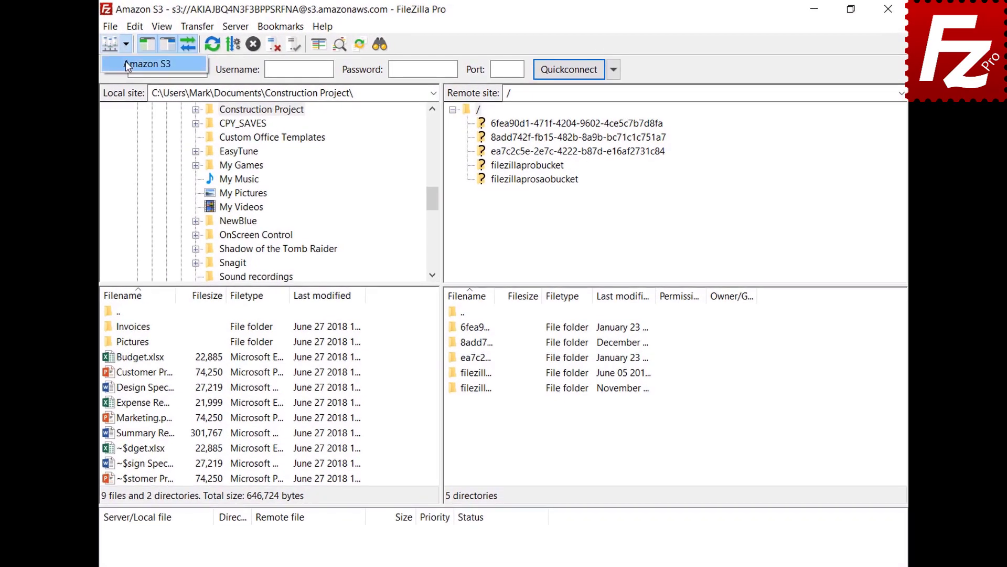
{"action": "left_click", "coordinate": [125, 62]}
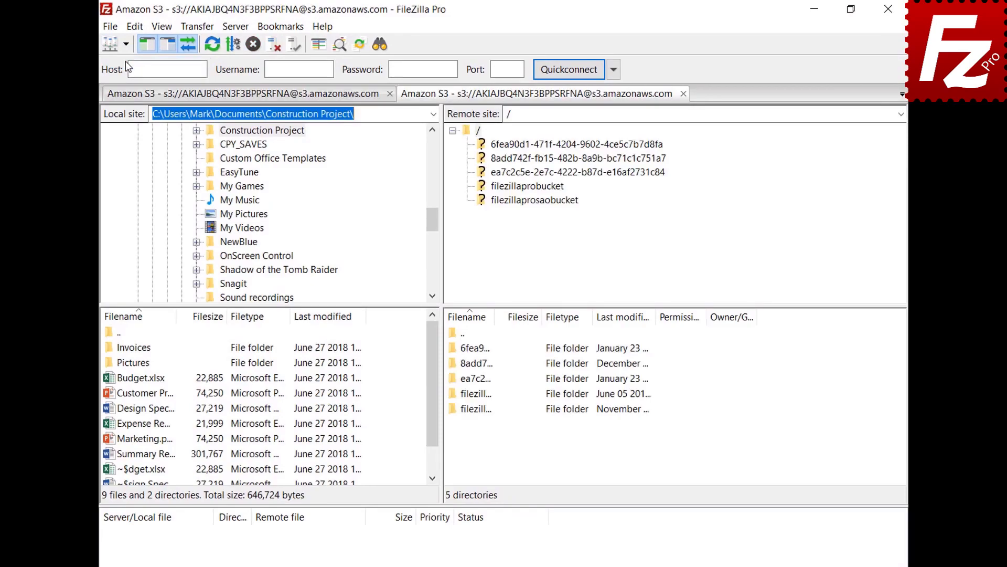
{"action": "left_click", "coordinate": [528, 188]}
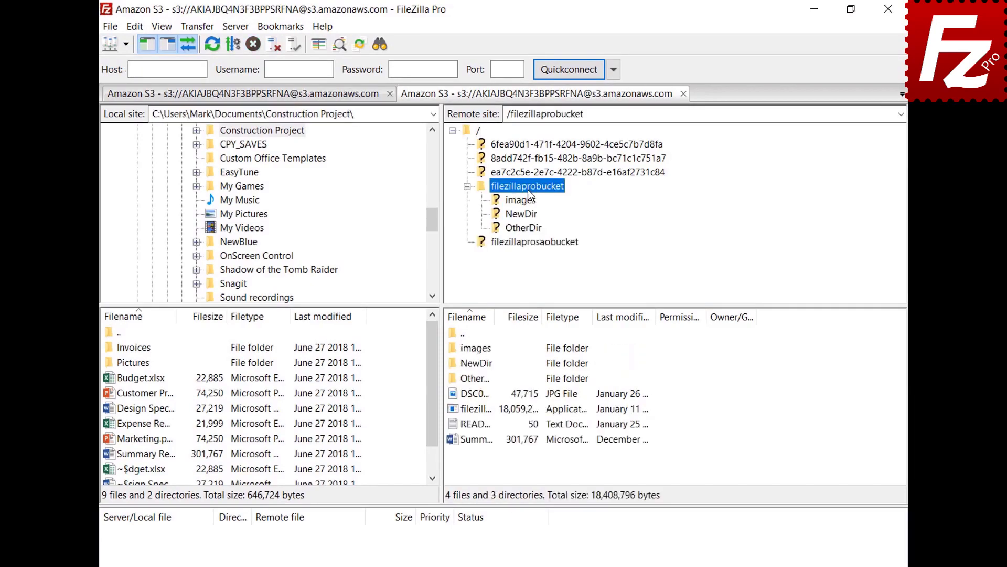
{"action": "right_click", "coordinate": [478, 427]}
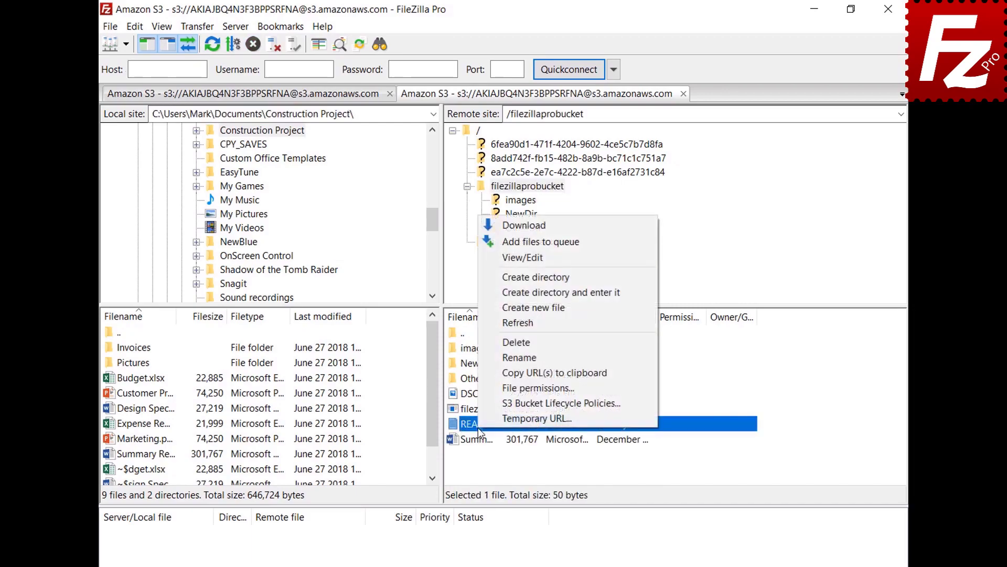
{"action": "left_click", "coordinate": [493, 419]}
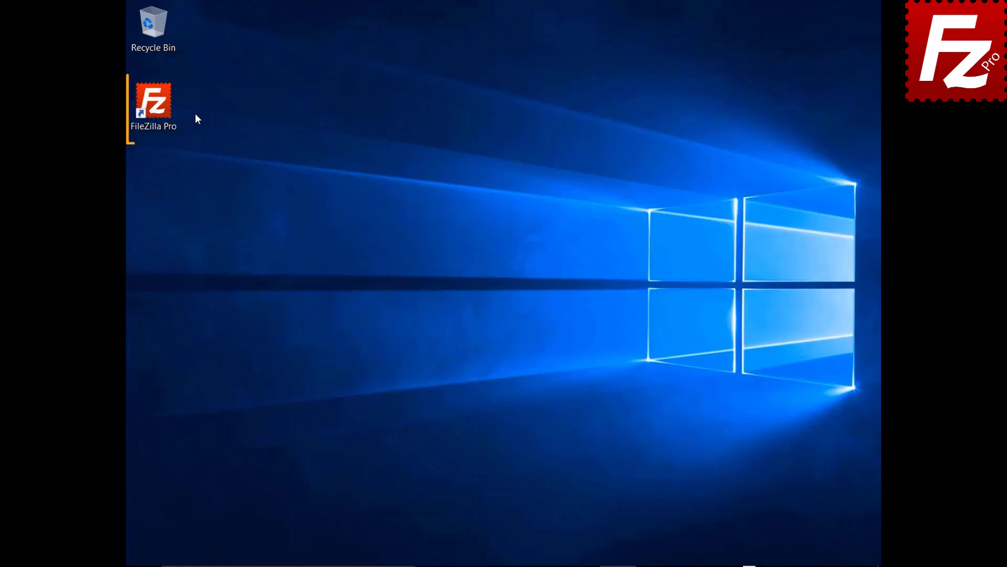
{"action": "double_click", "coordinate": [160, 109]}
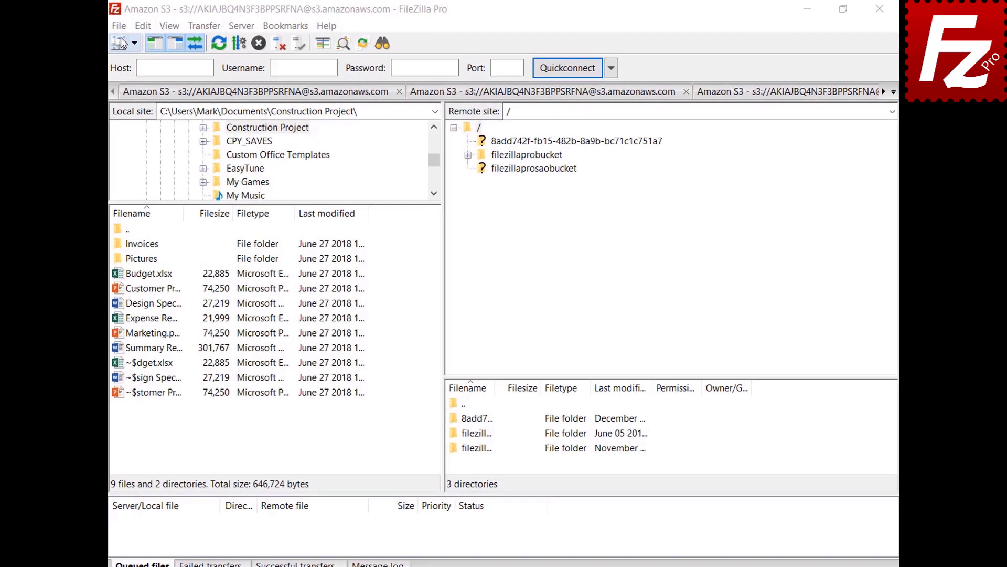
- Create a new site named 'OneDrive' with the Microsoft OneDrive protocol and connect to it
{"action": "left_click", "coordinate": [113, 26]}
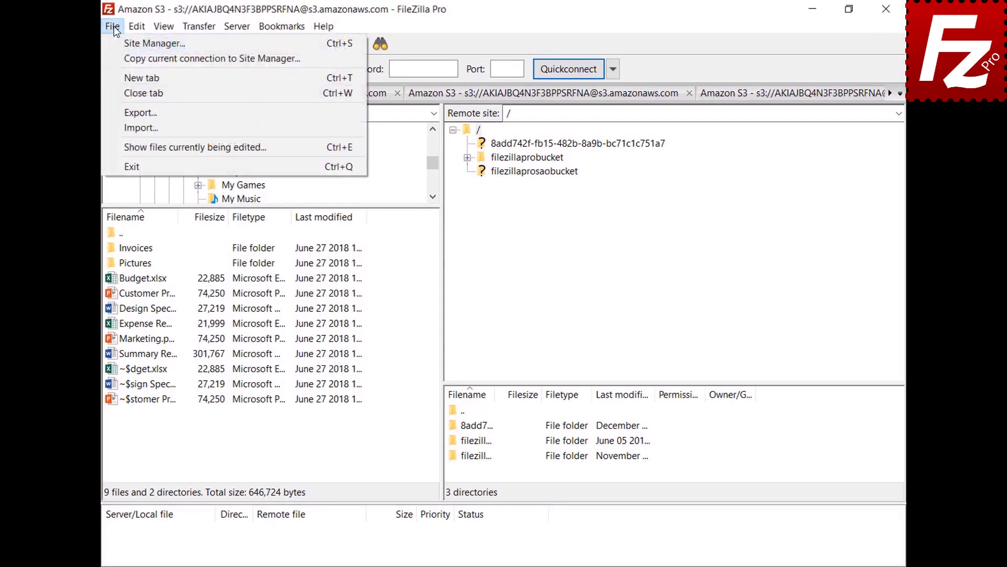
{"action": "left_click", "coordinate": [138, 43]}
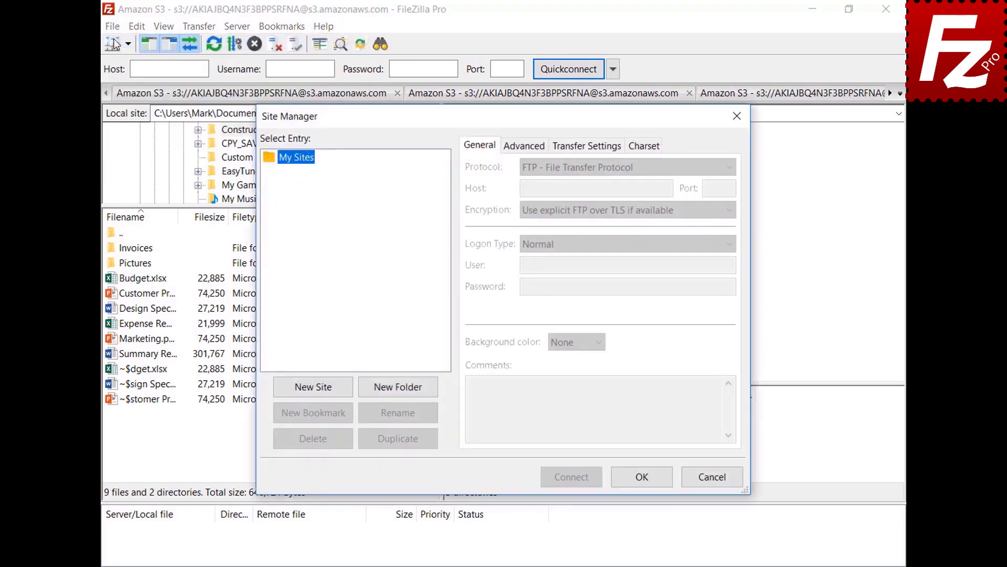
{"action": "left_click", "coordinate": [313, 386]}
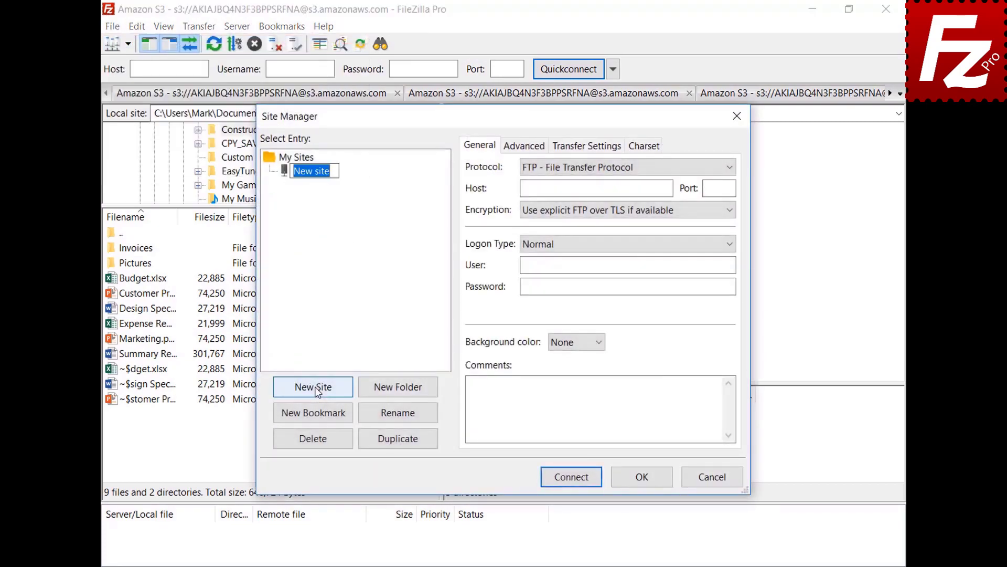
{"action": "type", "text": "OneDrive"}
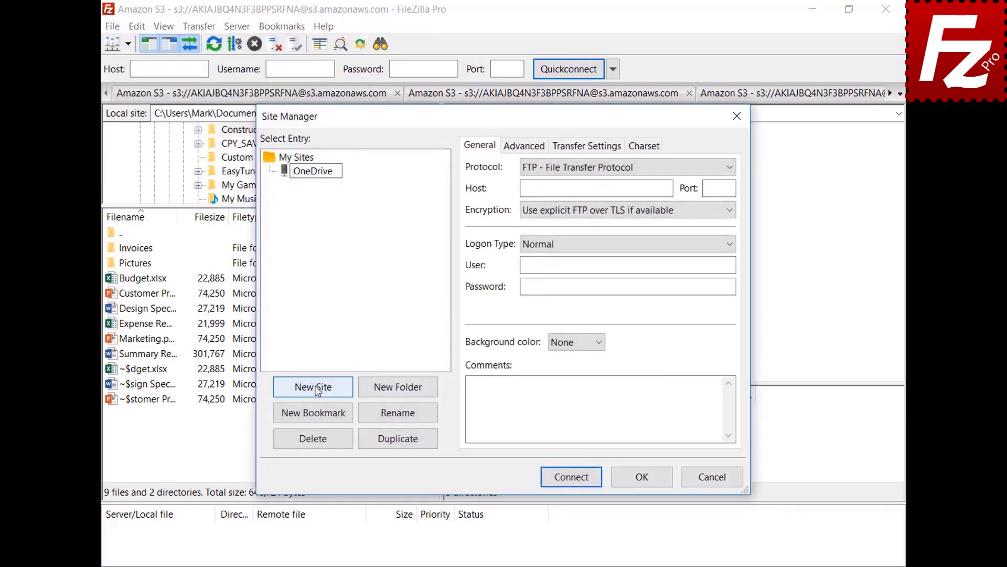
{"action": "left_click", "coordinate": [729, 169]}
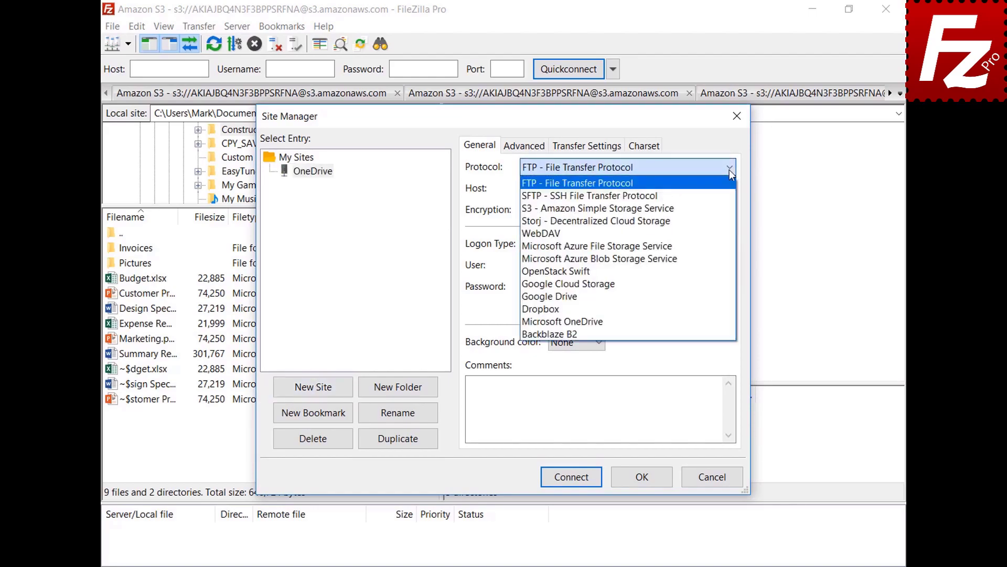
{"action": "left_click", "coordinate": [726, 321]}
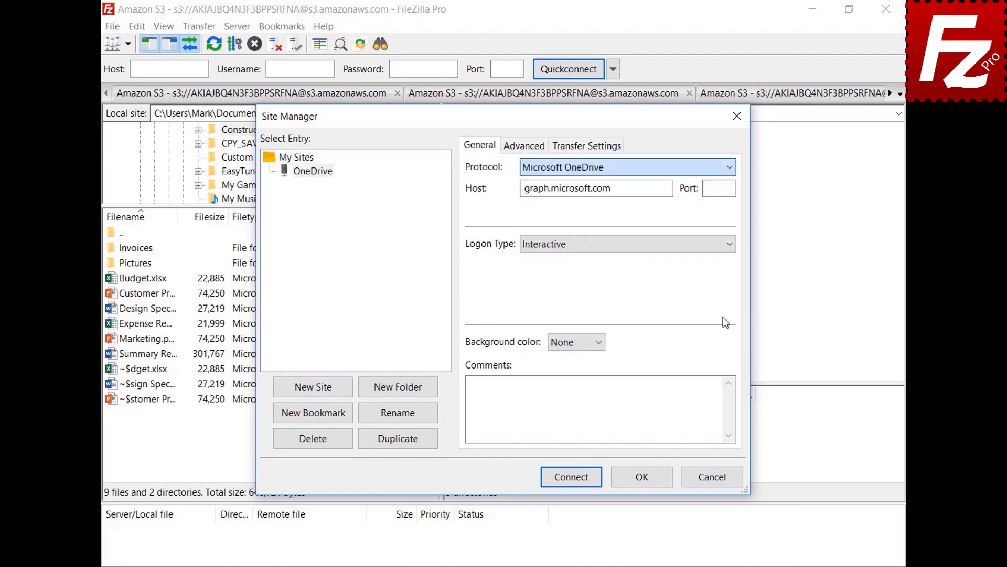
{"action": "left_click", "coordinate": [573, 479]}
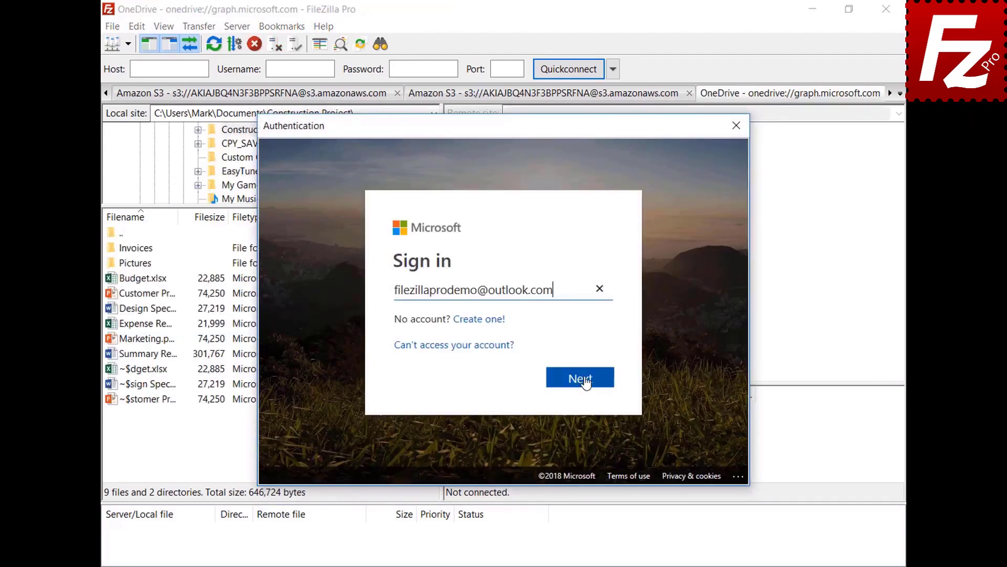
- Submit the account e-mail and sign in with the Microsoft account password
{"action": "left_click", "coordinate": [584, 380]}
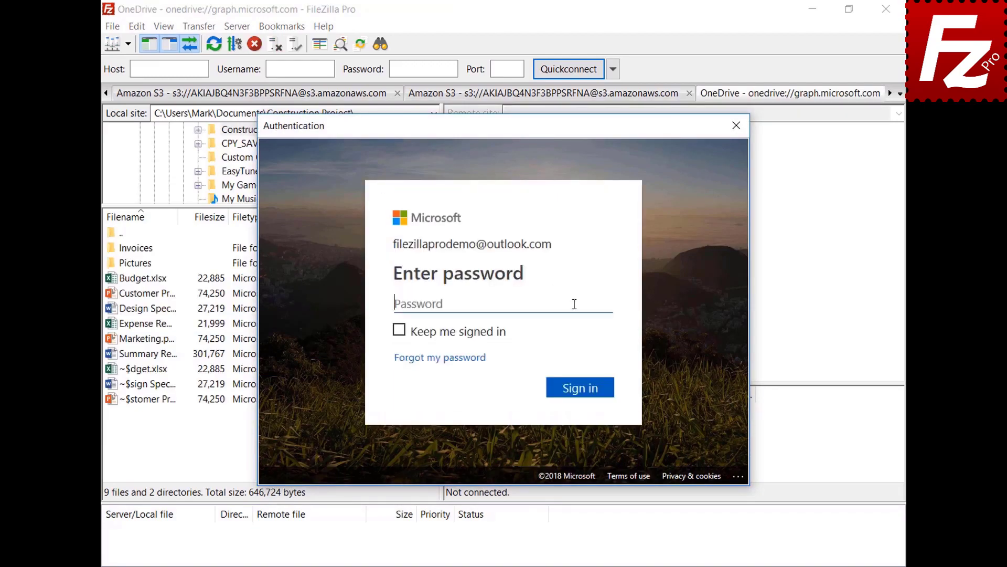
{"action": "type", "text": "•••••••••"}
{"action": "left_click", "coordinate": [583, 389]}
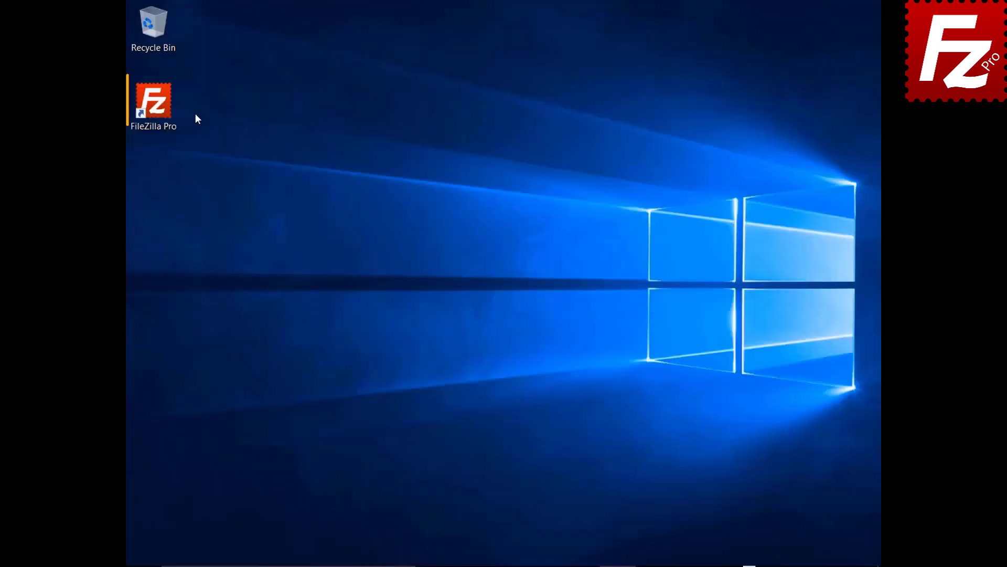
- Relaunch FileZilla Pro and complete the Microsoft sign-in again with the account e-mail and password
{"action": "double_click", "coordinate": [167, 110]}
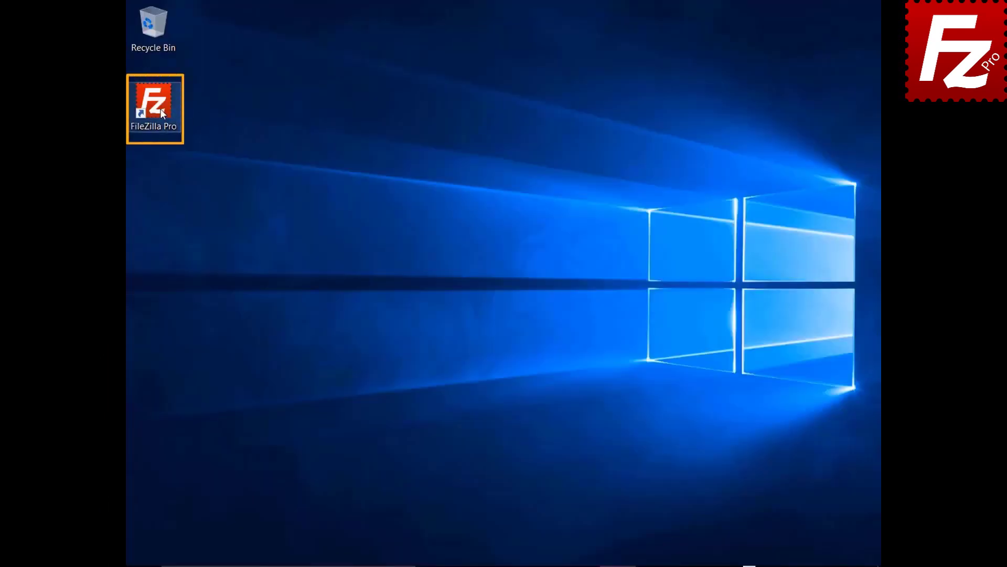
{"action": "left_click", "coordinate": [581, 271]}
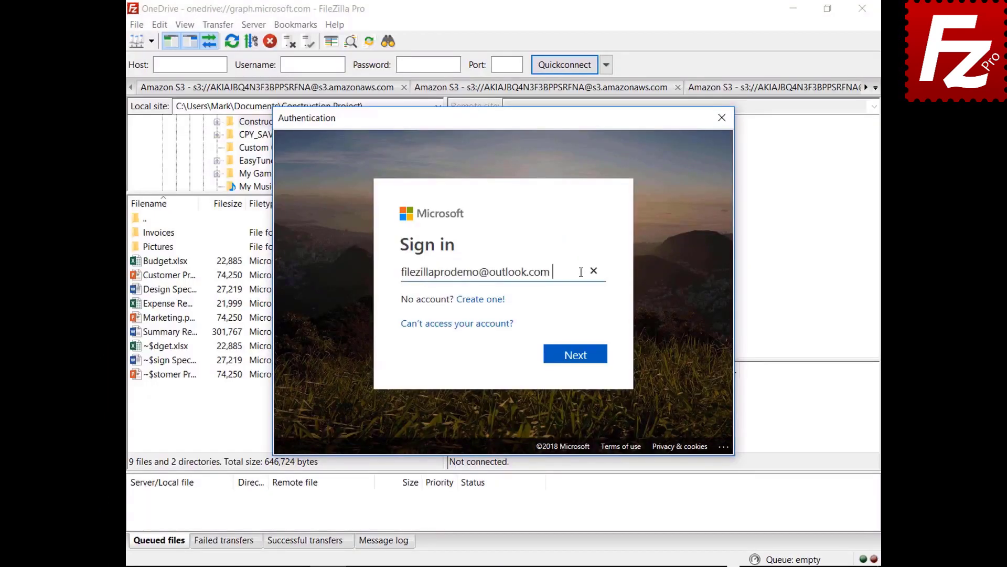
{"action": "left_click", "coordinate": [576, 362]}
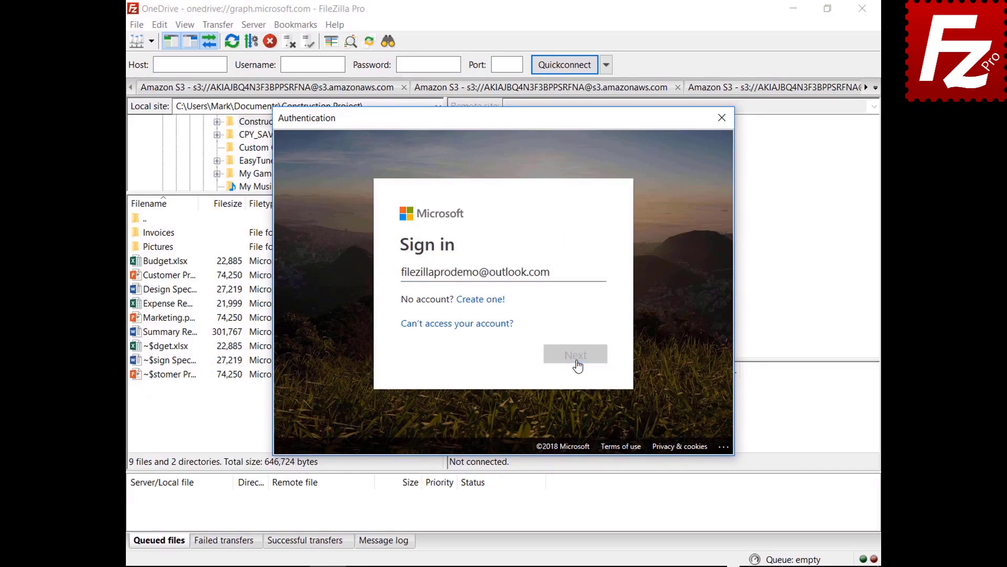
{"action": "type", "text": "*********"}
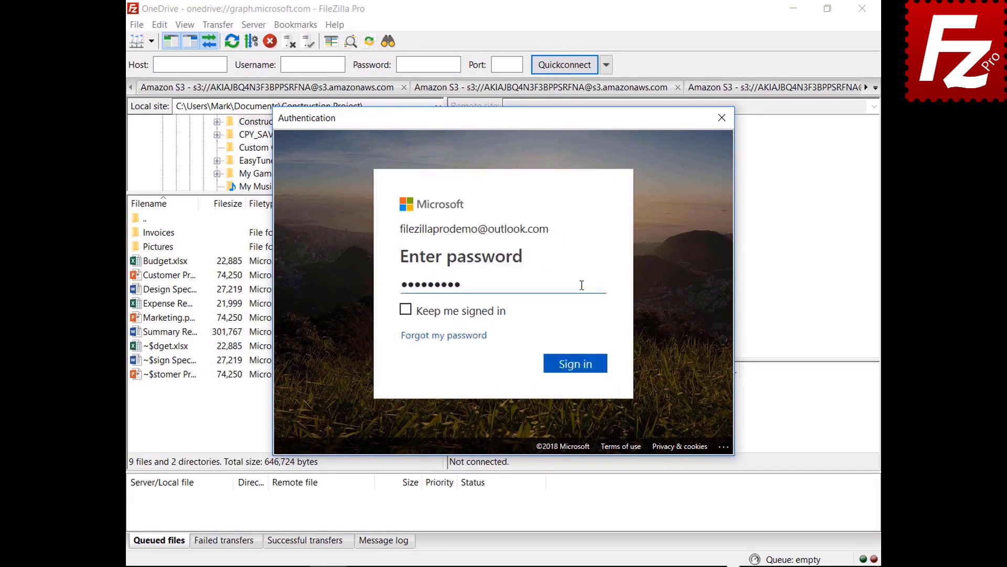
{"action": "left_click", "coordinate": [575, 367]}
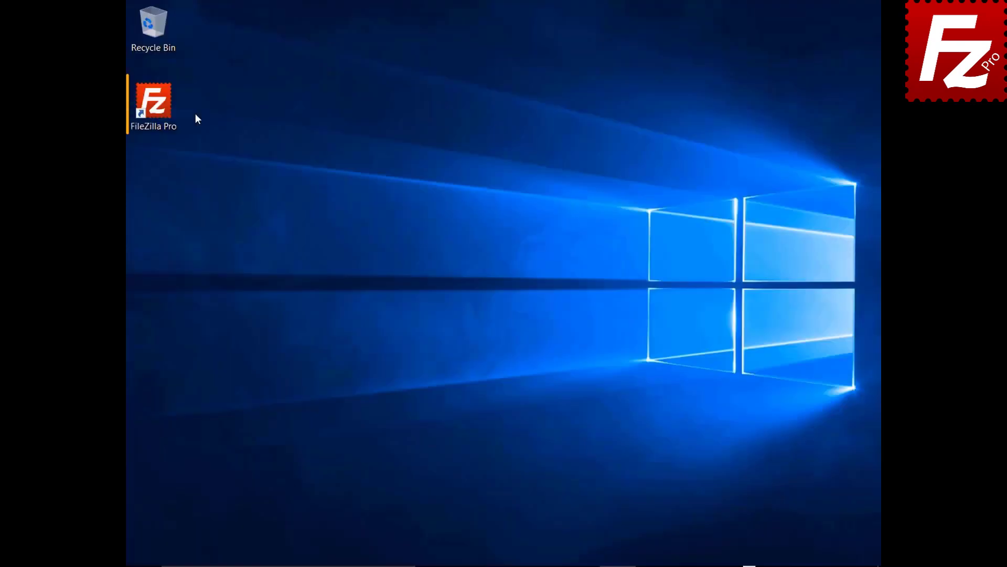
{"action": "double_click", "coordinate": [159, 109]}
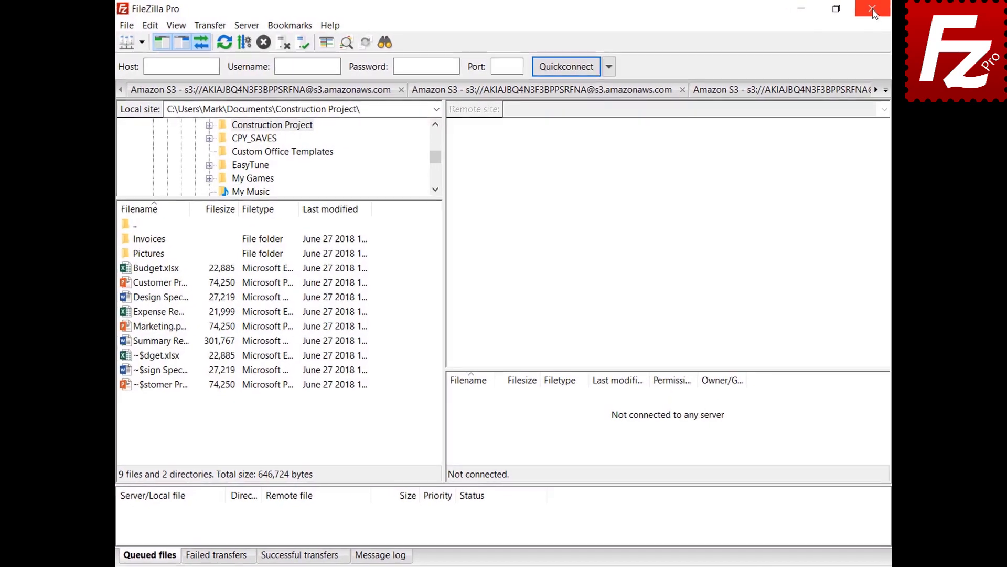
- In Settings > Passwords, enable master-password protection and enter the master password twice
{"action": "left_click", "coordinate": [134, 29]}
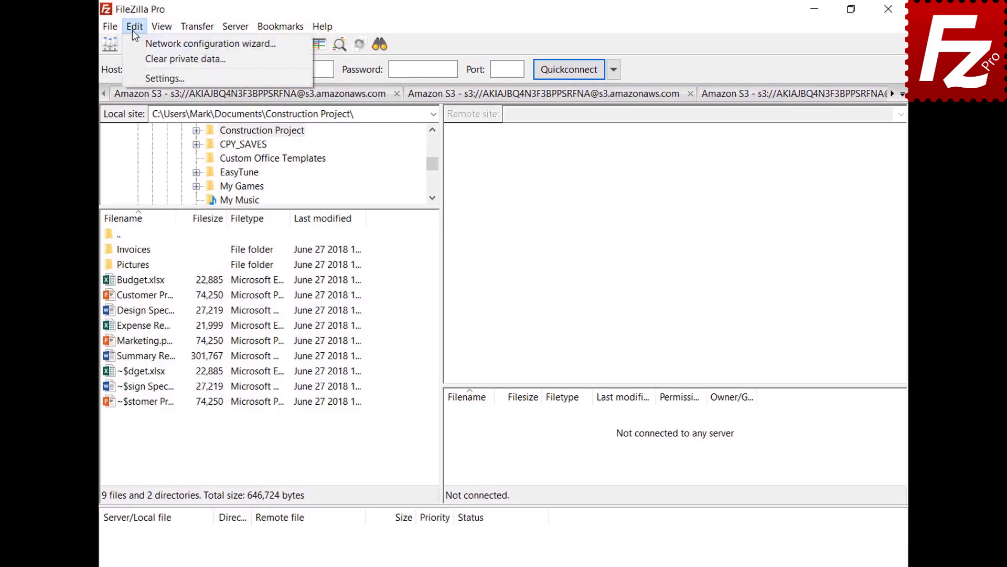
{"action": "left_click", "coordinate": [139, 74]}
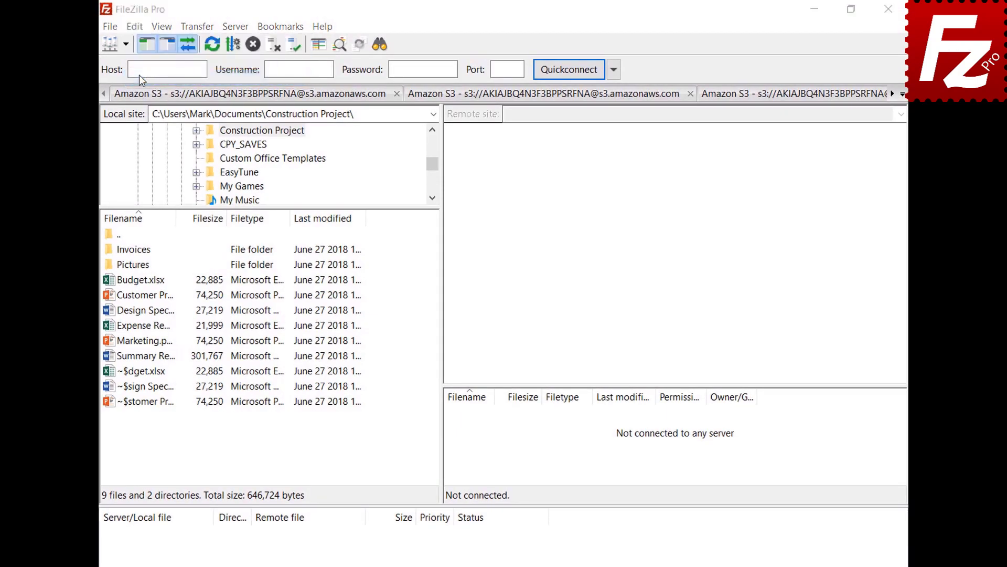
{"action": "left_click", "coordinate": [263, 357]}
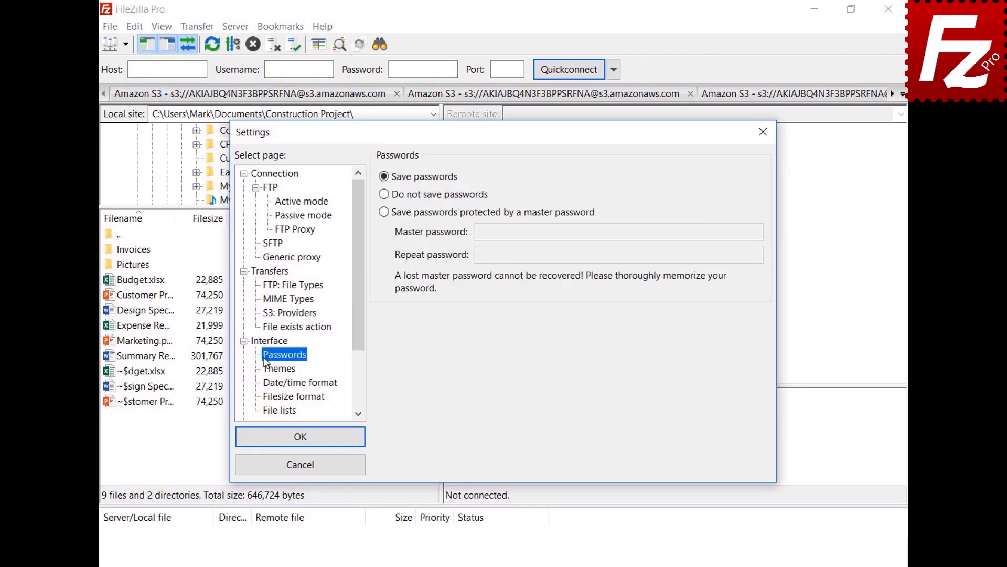
{"action": "left_click", "coordinate": [384, 212]}
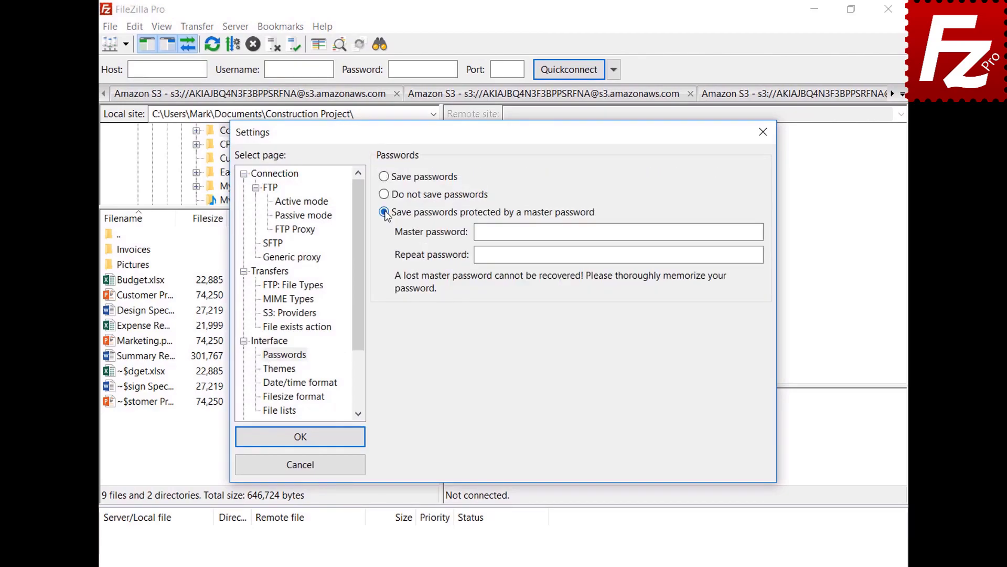
{"action": "left_click", "coordinate": [732, 231]}
{"action": "type", "text": "●●●●●●●●●●●"}
{"action": "left_click", "coordinate": [756, 255]}
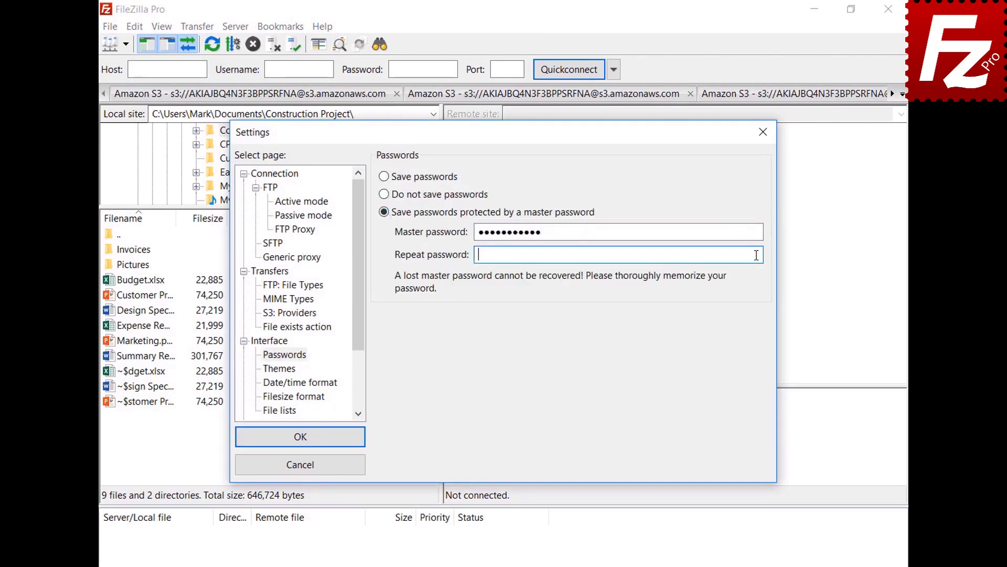
{"action": "type", "text": "●●●●●●●●●●●"}
{"action": "left_click", "coordinate": [300, 440]}
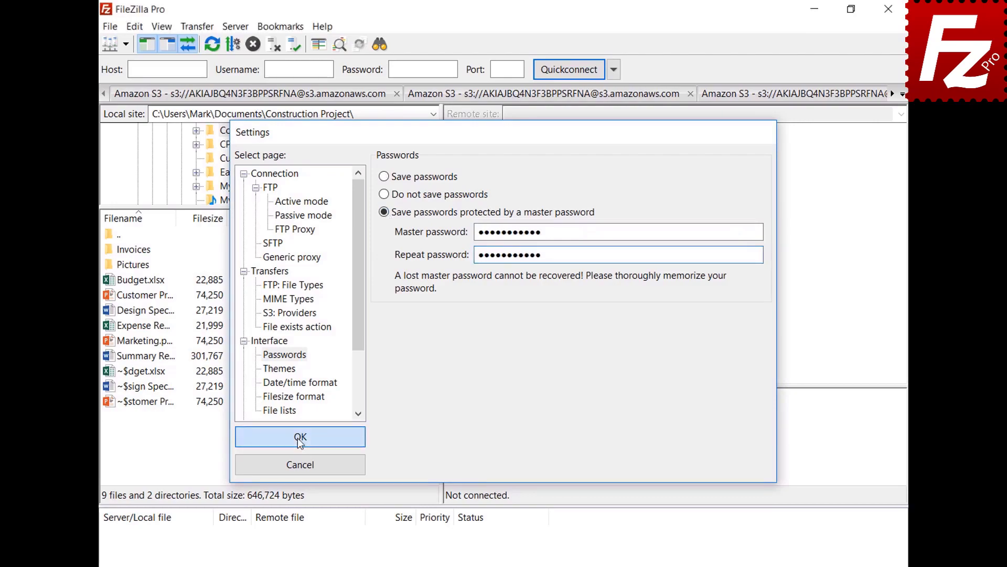
{"action": "left_click", "coordinate": [126, 45]}
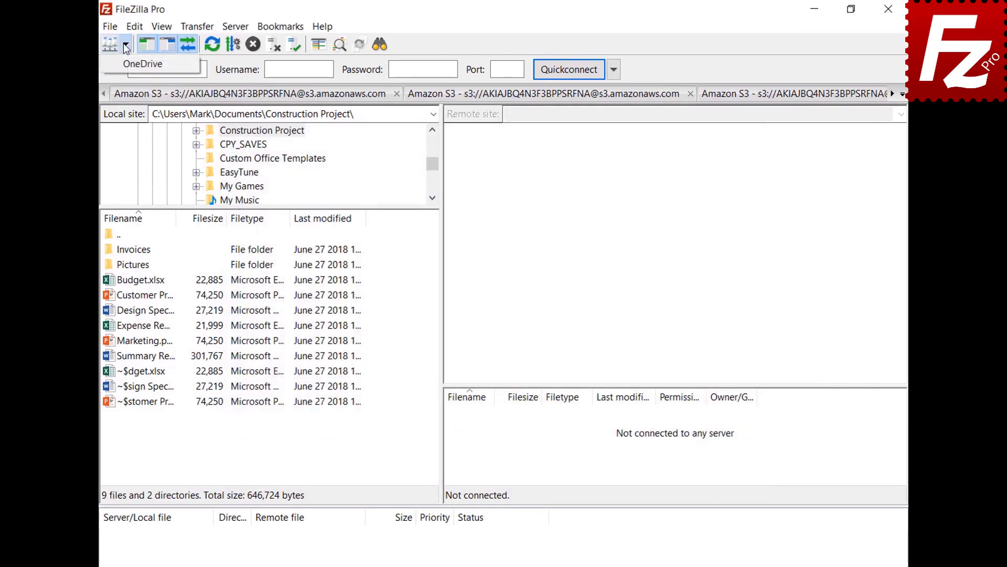
- Connect to the saved OneDrive site, signing in with the Microsoft account e-mail and password
{"action": "left_click", "coordinate": [127, 64]}
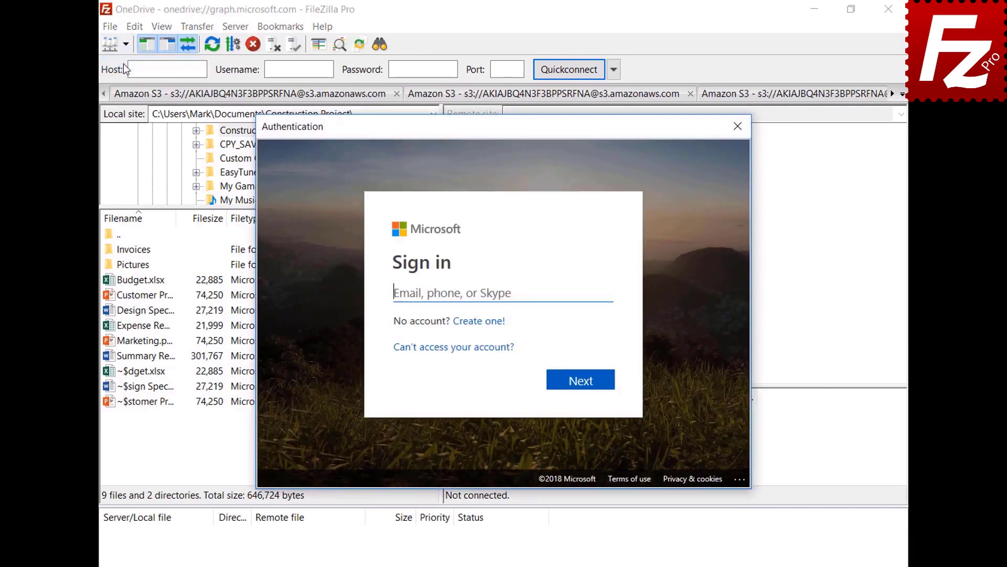
{"action": "key", "text": "ctrl+v"}
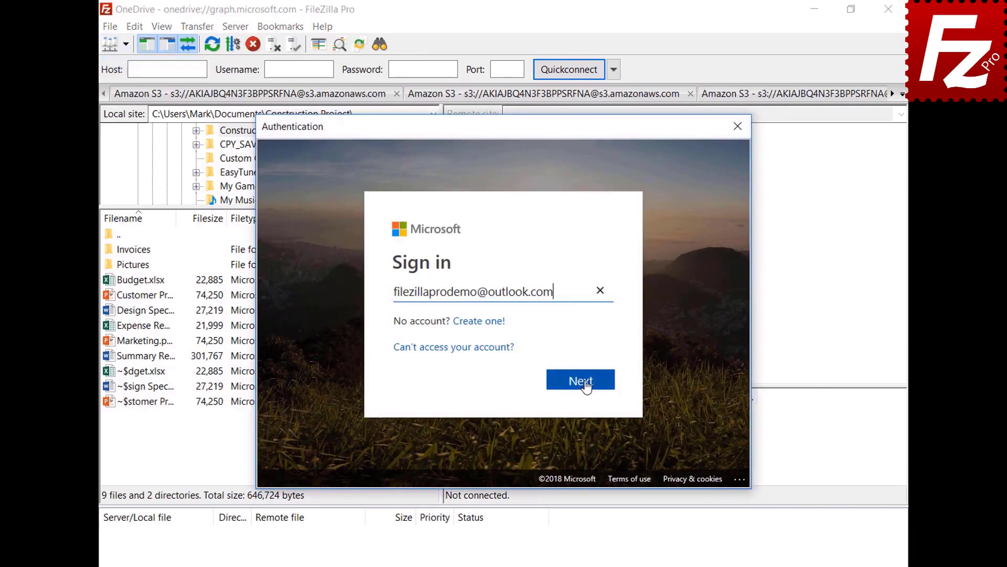
{"action": "left_click", "coordinate": [585, 383]}
{"action": "key", "text": "ctrl+v"}
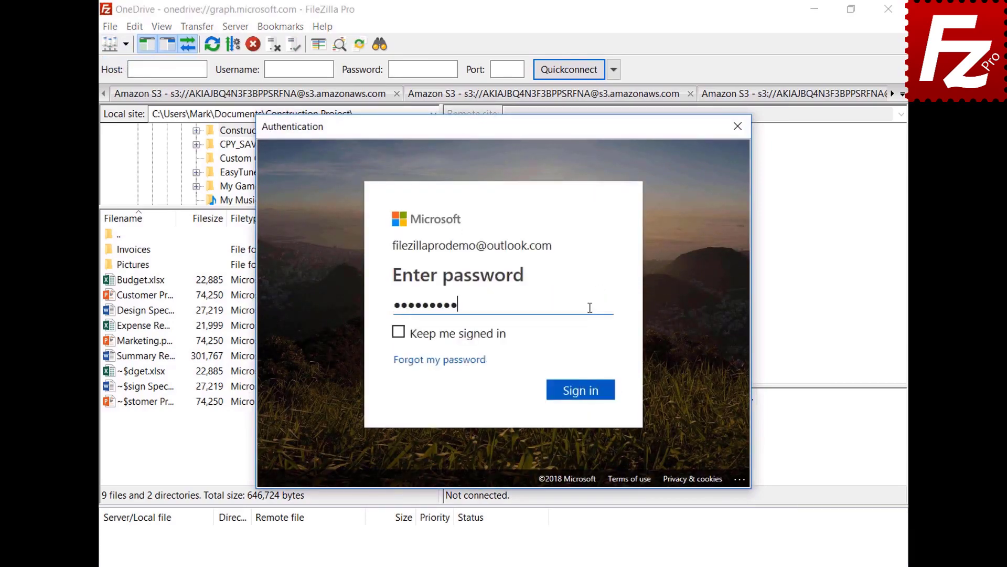
{"action": "left_click", "coordinate": [584, 392]}
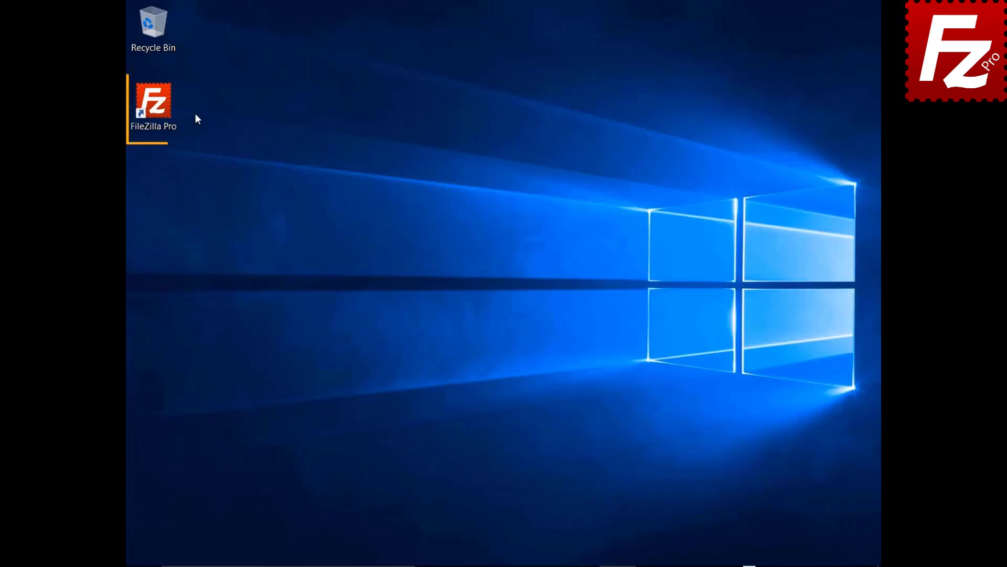
- Launch FileZilla Pro and connect to the saved OneDrive site, unlocking it with the master password
{"action": "double_click", "coordinate": [159, 109]}
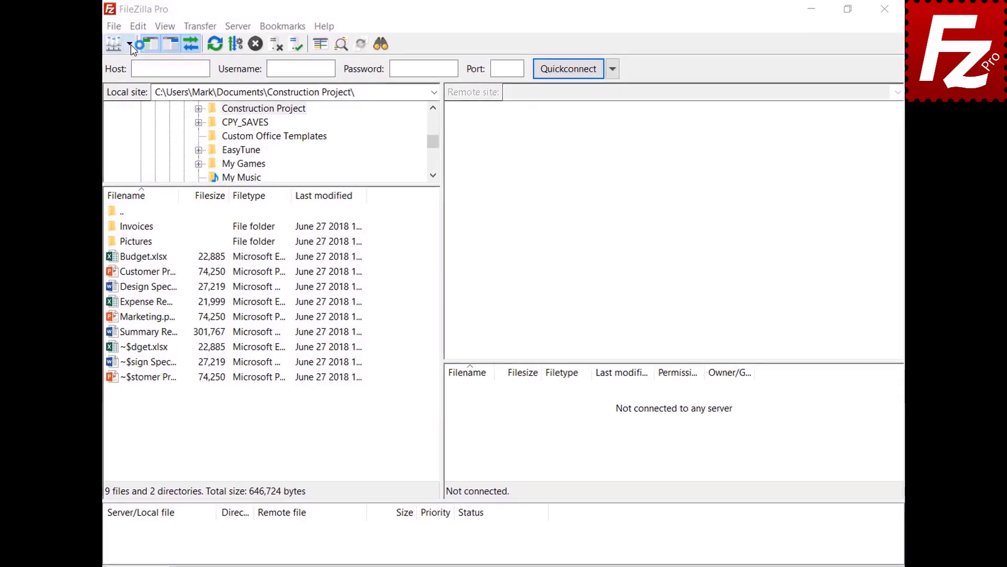
{"action": "left_click", "coordinate": [126, 45]}
{"action": "left_click", "coordinate": [126, 64]}
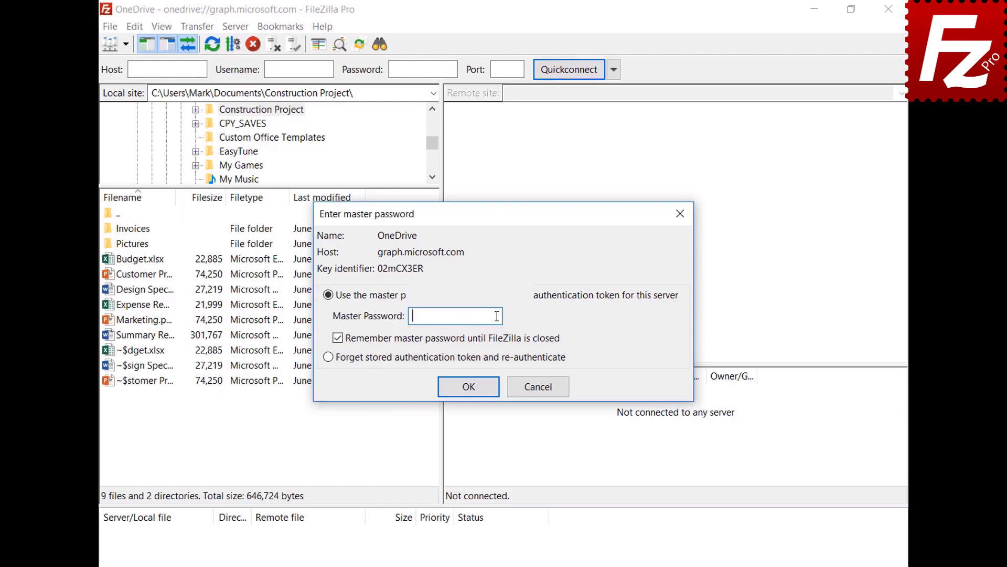
{"action": "key", "text": "ctrl+v"}
{"action": "left_click", "coordinate": [468, 386]}
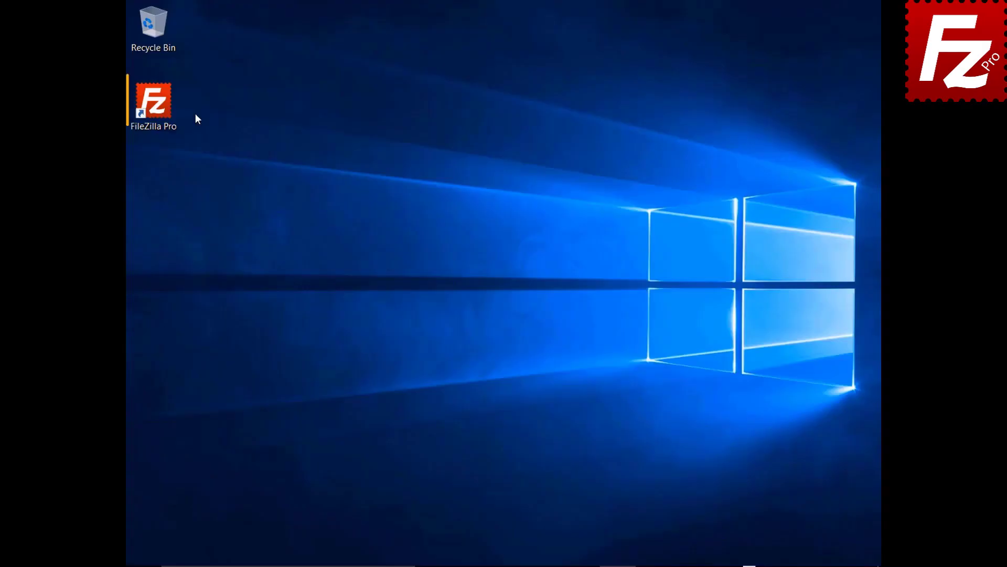
{"action": "double_click", "coordinate": [160, 108]}
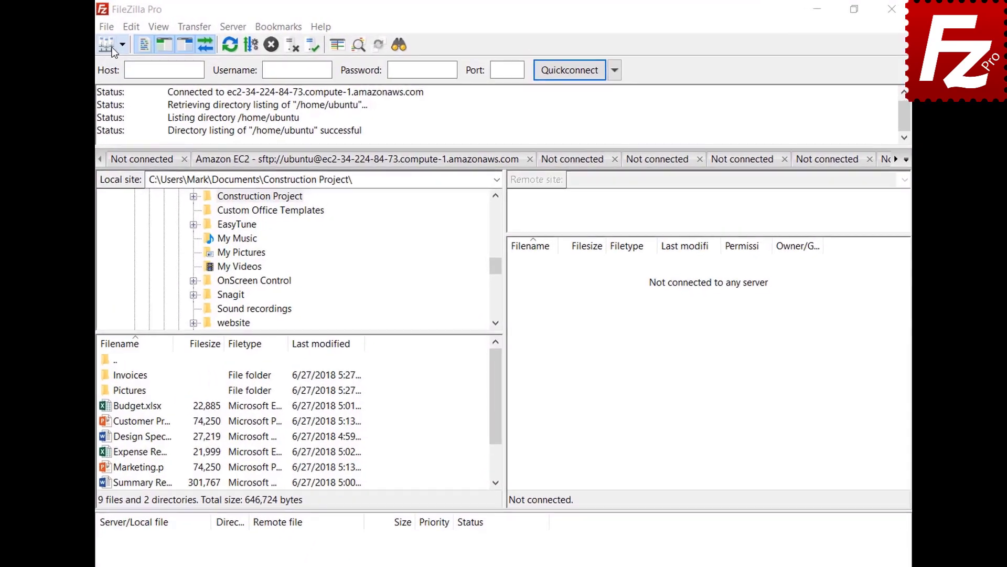
- In Site Manager, create a new site named B2 using the Backblaze B2 protocol
{"action": "left_click", "coordinate": [135, 24]}
{"action": "left_click", "coordinate": [109, 40]}
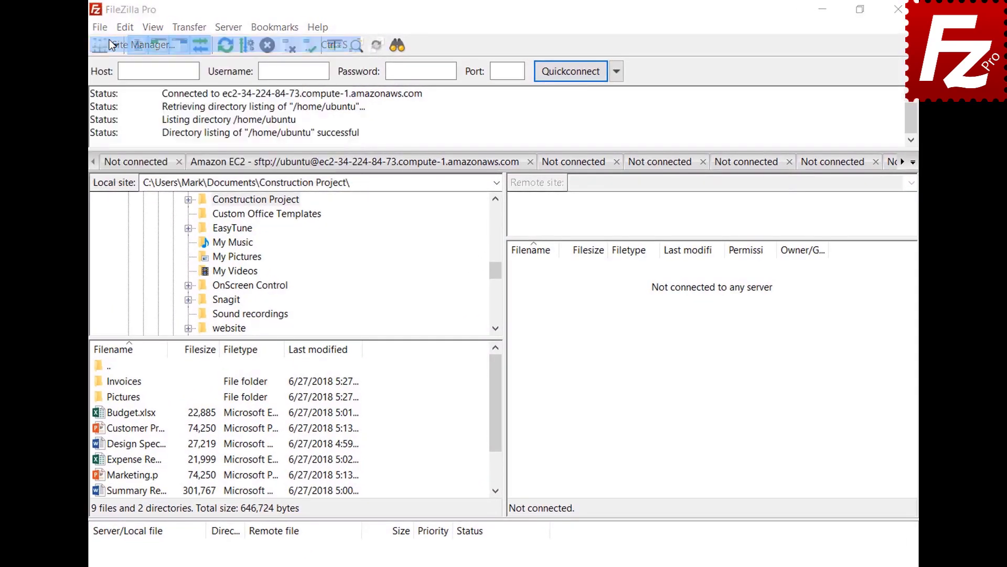
{"action": "left_click", "coordinate": [309, 402]}
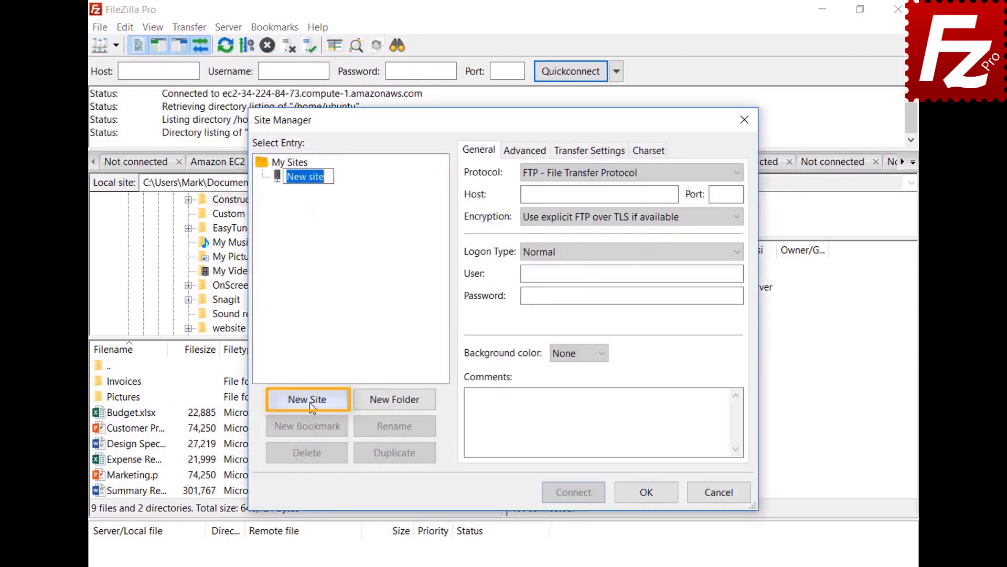
{"action": "type", "text": "B2"}
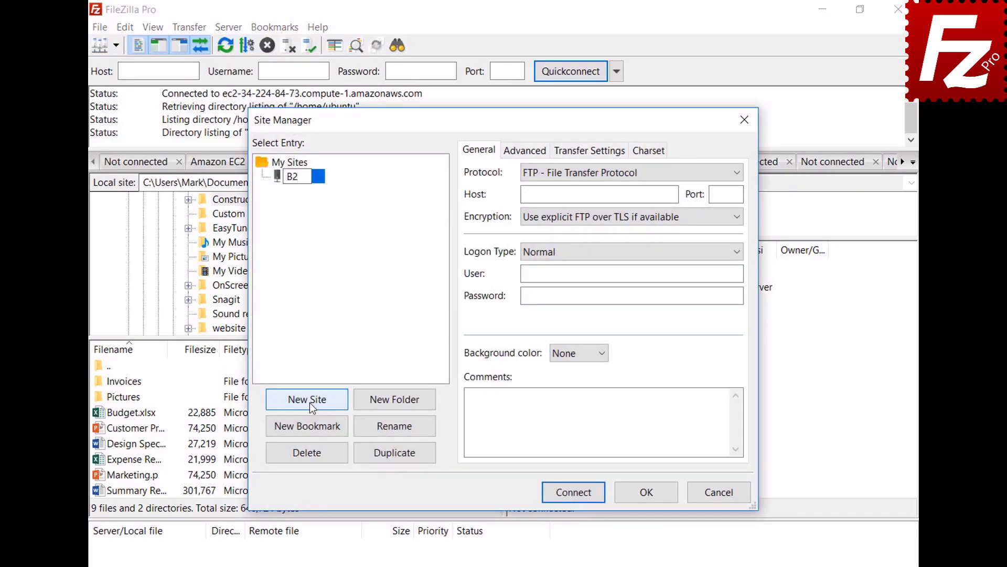
{"action": "left_click", "coordinate": [599, 172]}
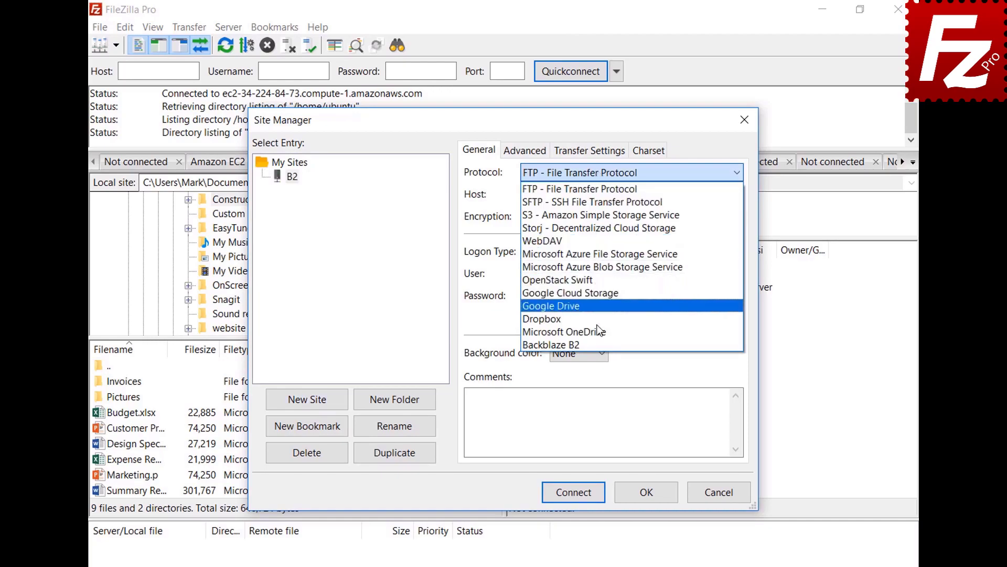
{"action": "left_click", "coordinate": [598, 344]}
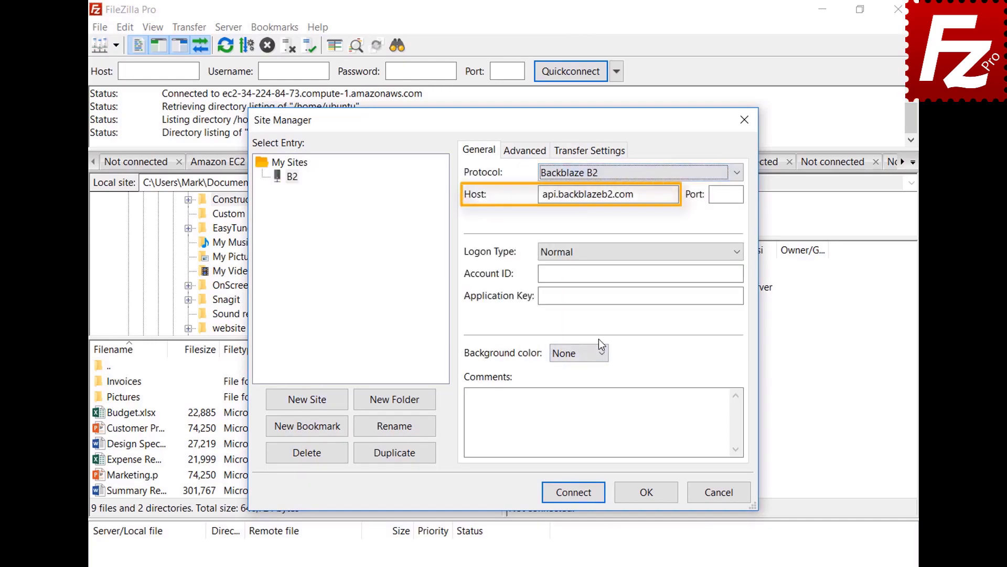
- Enter the B2 account ID and application key, then connect to the B2 site
{"action": "left_click", "coordinate": [739, 272]}
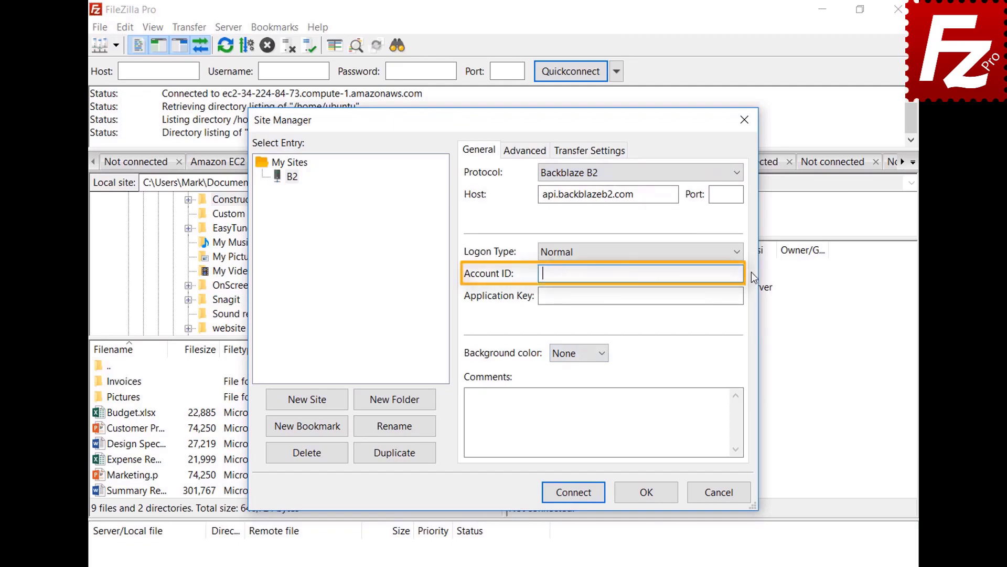
{"action": "type", "text": "17939b0a698e"}
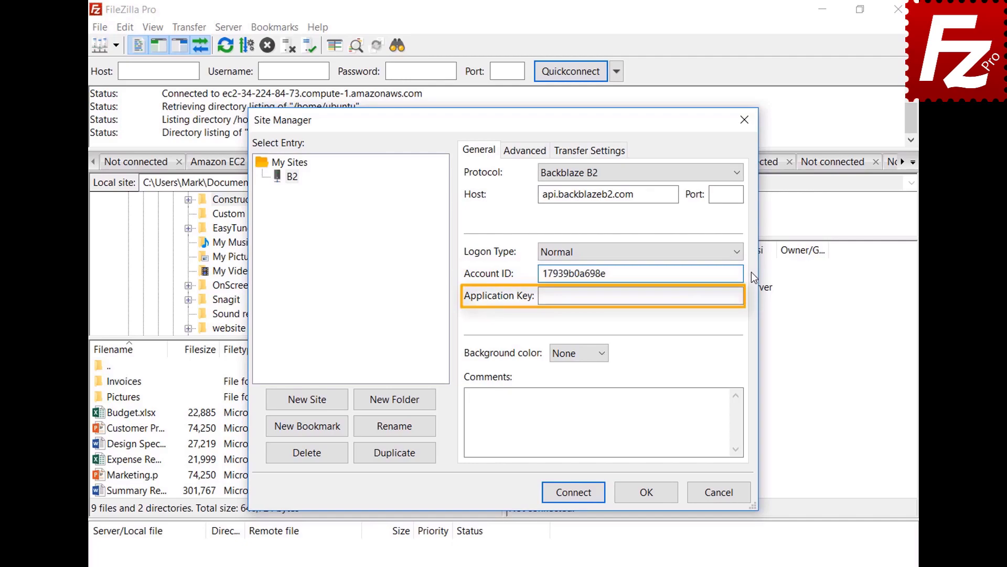
{"action": "key", "text": "Tab"}
{"action": "key", "text": "ctrl+v"}
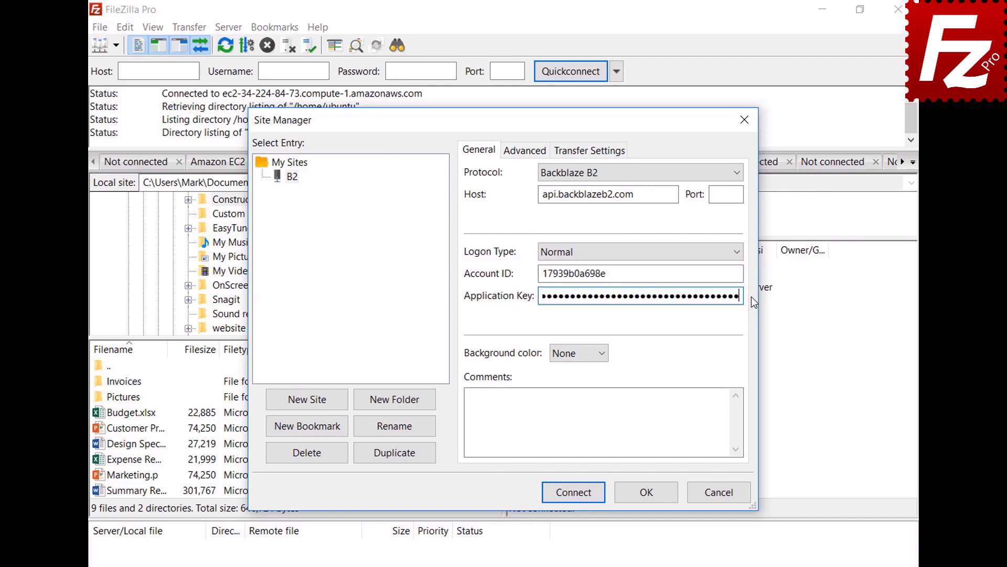
{"action": "left_click", "coordinate": [578, 498]}
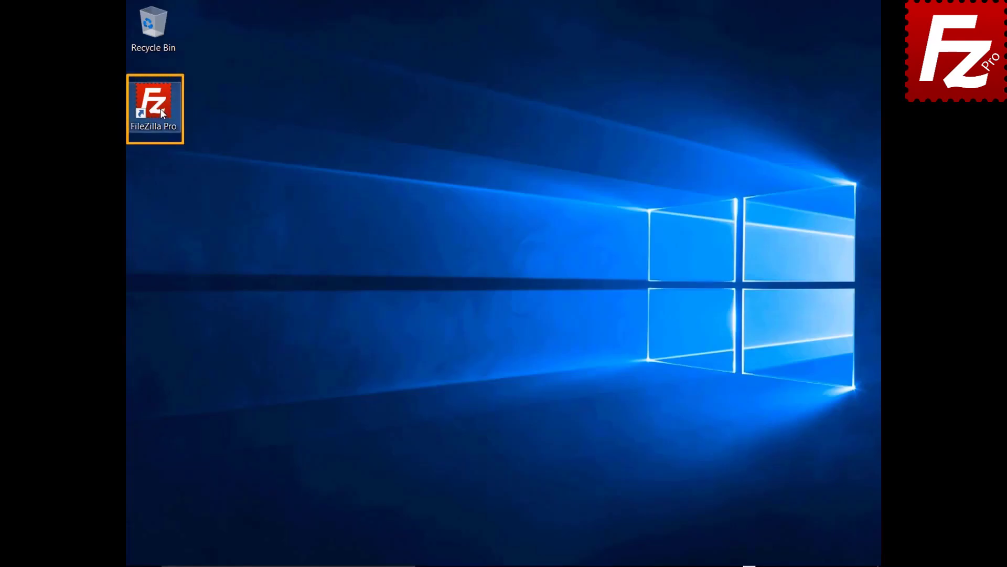
{"action": "double_click", "coordinate": [159, 109]}
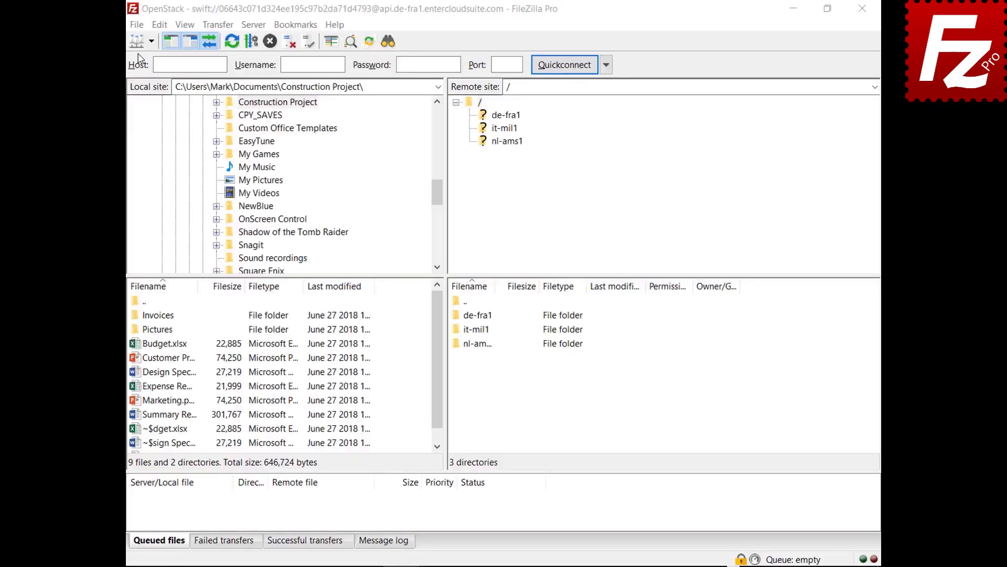
- In Site Manager, create a new site named WebDav using the WebDAV protocol
{"action": "left_click", "coordinate": [136, 24]}
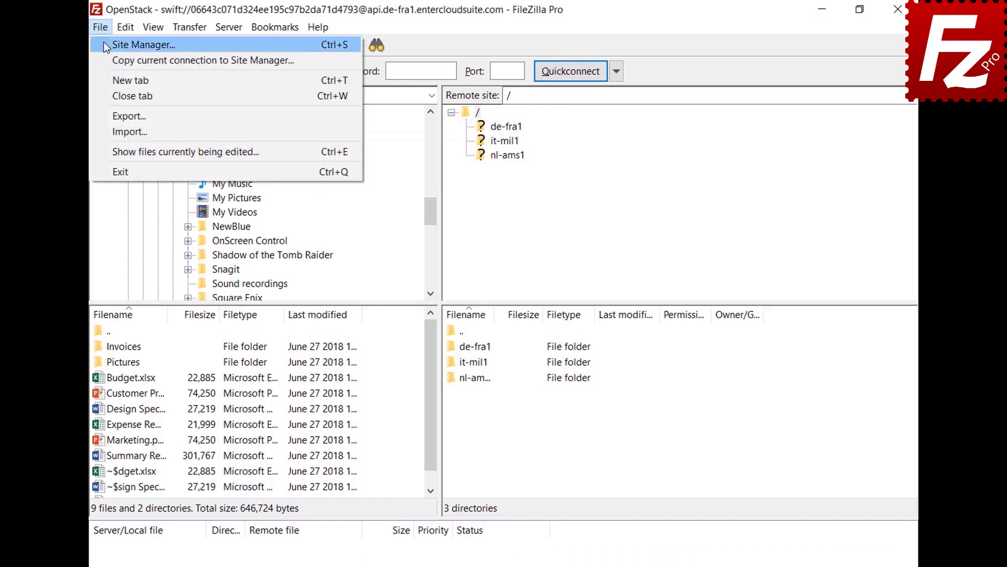
{"action": "left_click", "coordinate": [104, 45]}
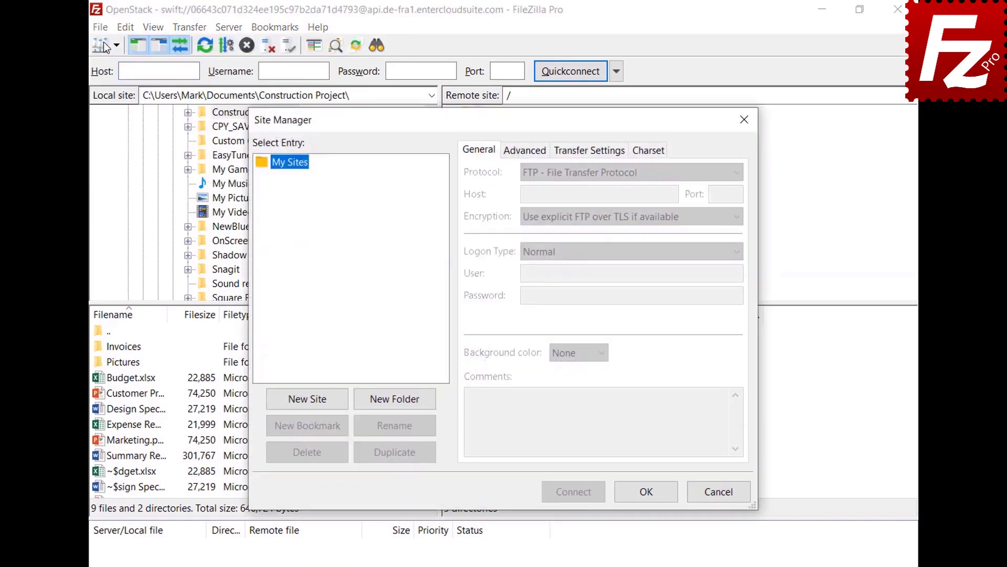
{"action": "left_click", "coordinate": [310, 405]}
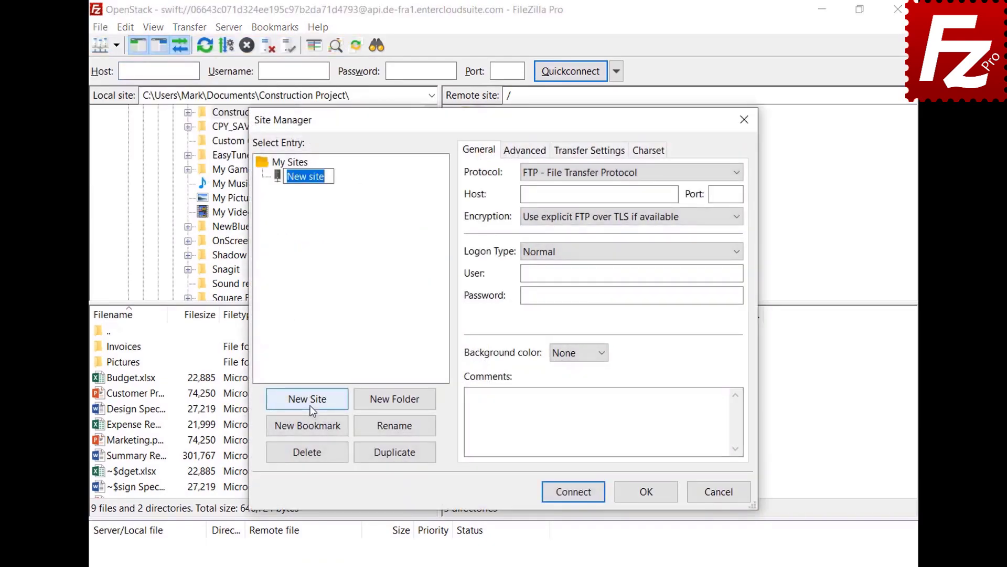
{"action": "type", "text": "WebDav"}
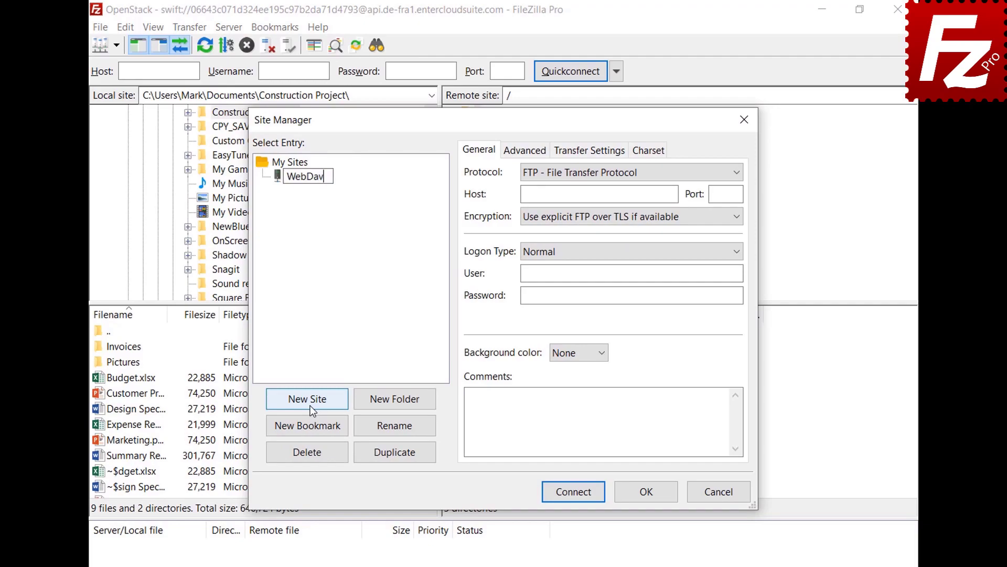
{"action": "key", "text": "Return"}
{"action": "left_click", "coordinate": [697, 172]}
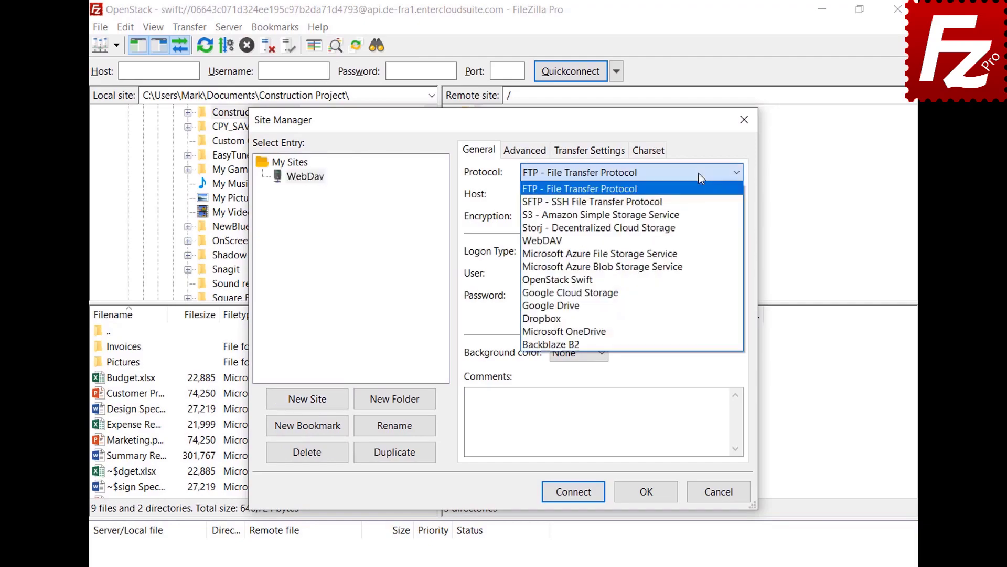
{"action": "left_click", "coordinate": [691, 238]}
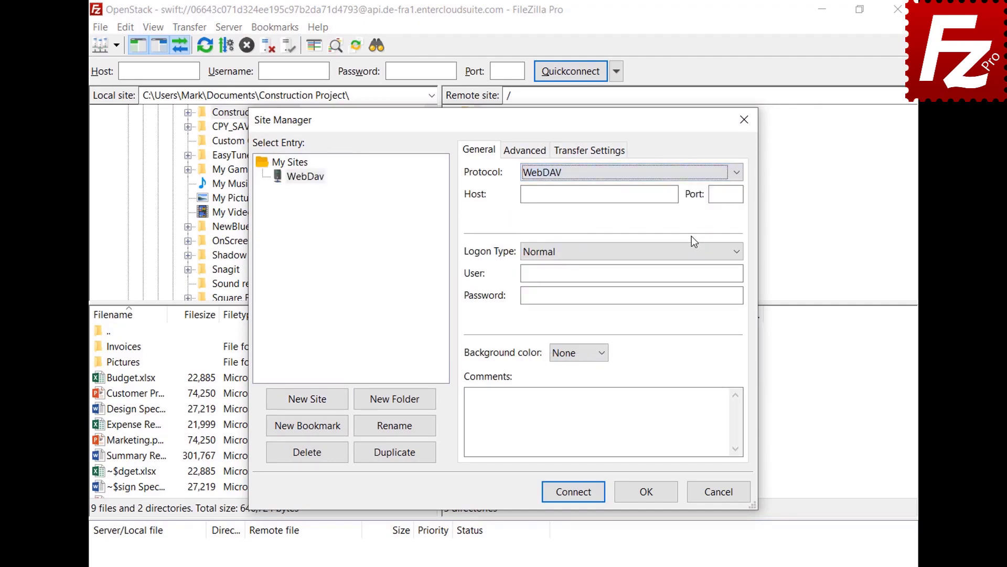
- Set host webdav.opendrive.com, enter the account e-mail and password, and connect
{"action": "left_click", "coordinate": [674, 194]}
{"action": "type", "text": "webdav.opendrive.com"}
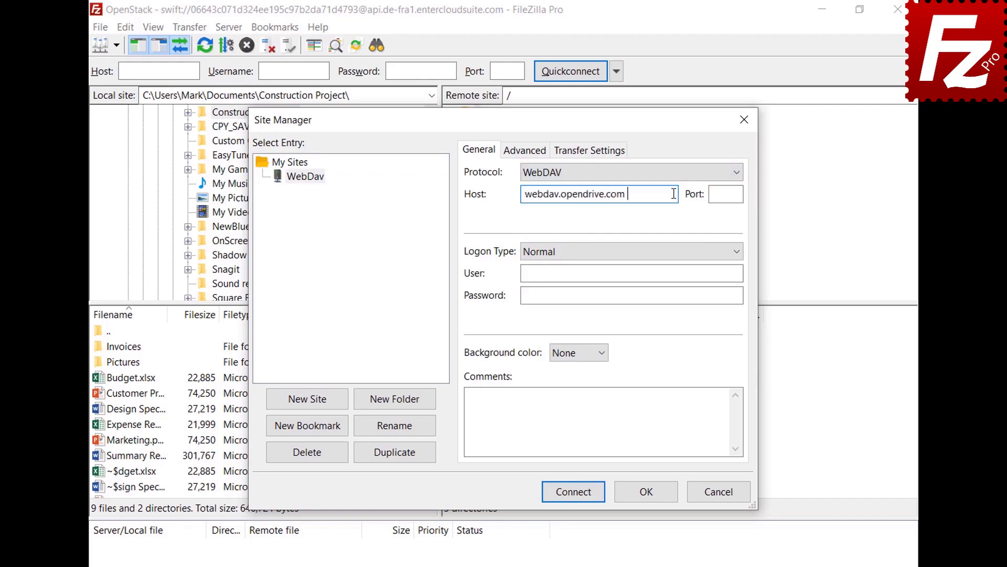
{"action": "left_click", "coordinate": [670, 273]}
{"action": "key", "text": "ctrl+v"}
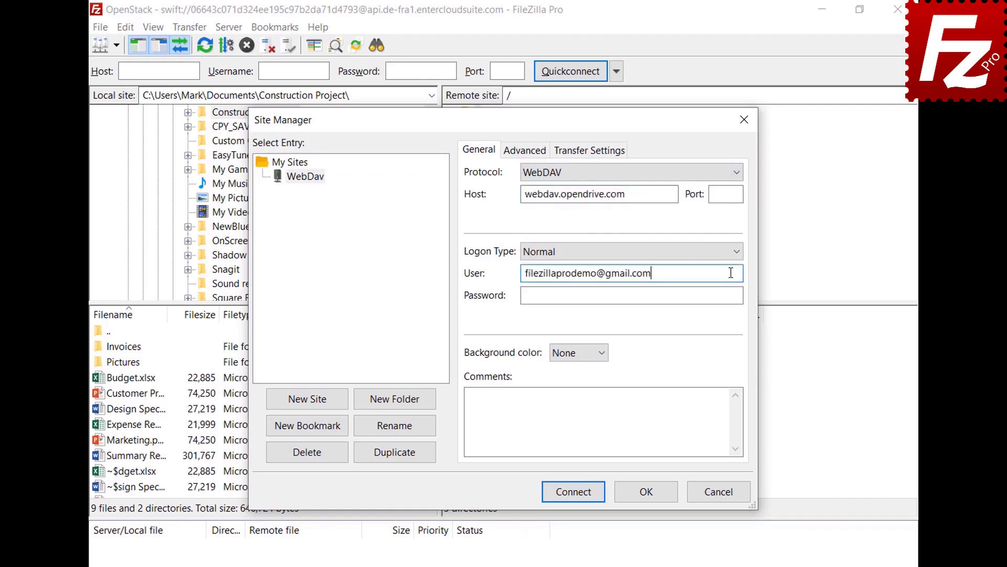
{"action": "left_click", "coordinate": [728, 295]}
{"action": "key", "text": "ctrl+v"}
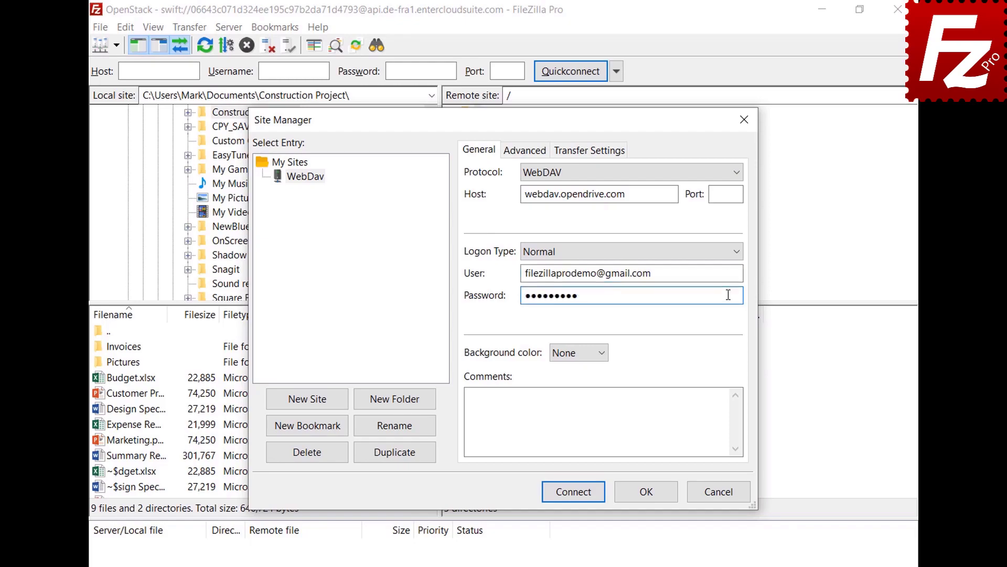
{"action": "left_click", "coordinate": [577, 495]}
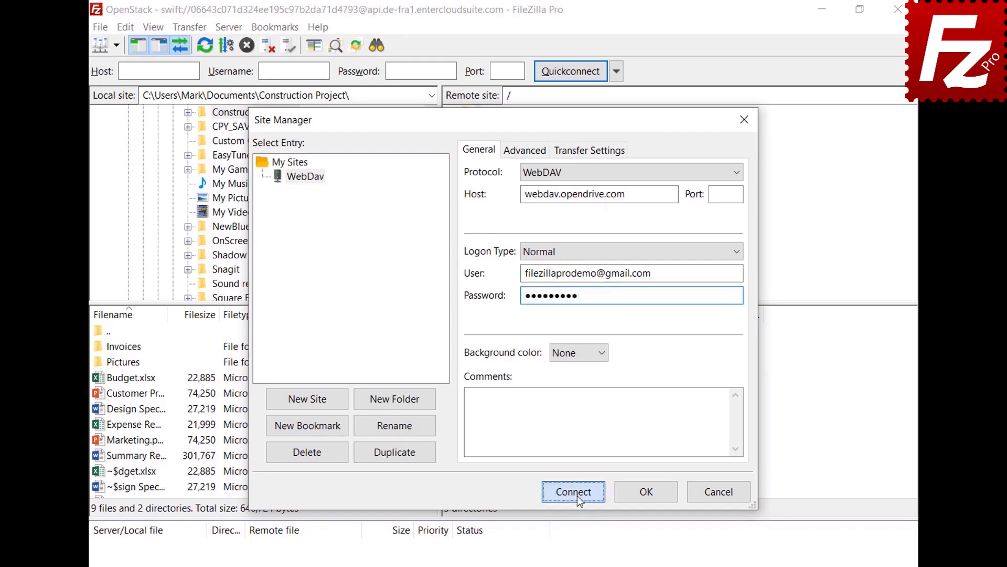
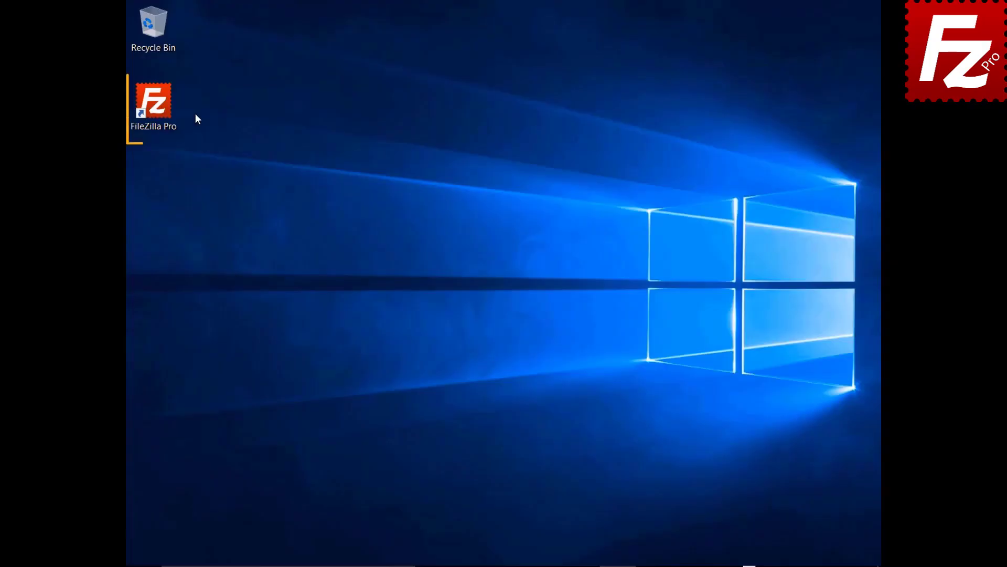
- Launch FileZilla Pro and add a new site named OpenStack using the OpenStack Swift protocol
{"action": "double_click", "coordinate": [157, 107]}
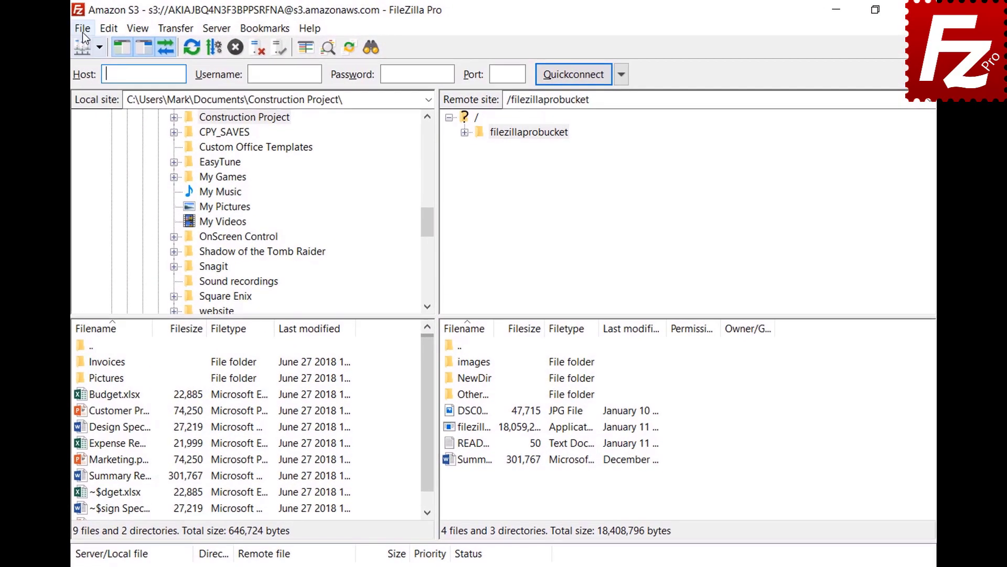
{"action": "left_click", "coordinate": [136, 29]}
{"action": "left_click", "coordinate": [89, 49]}
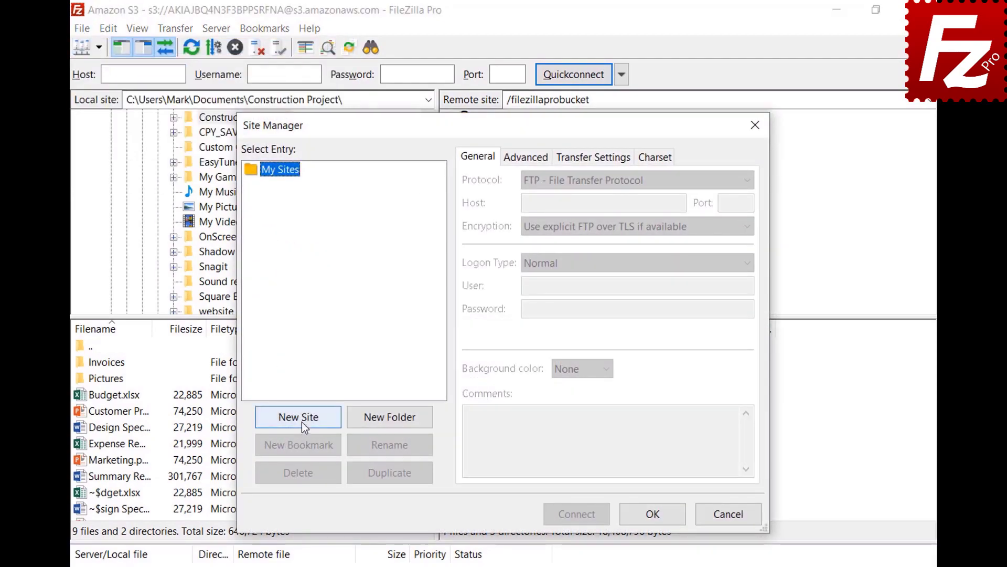
{"action": "left_click", "coordinate": [299, 418]}
{"action": "type", "text": "OpenStack"}
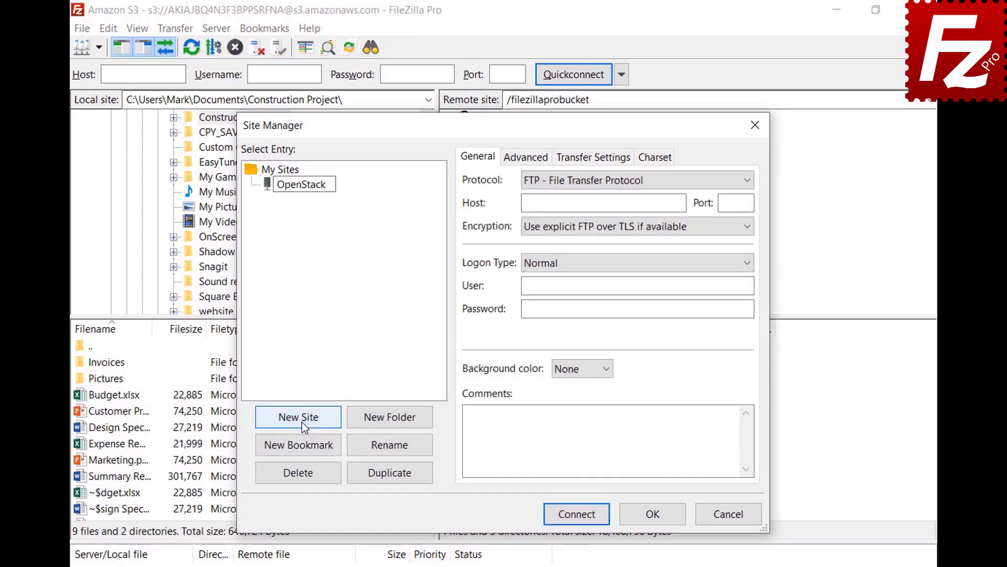
{"action": "key", "text": "Return"}
{"action": "left_click", "coordinate": [647, 182]}
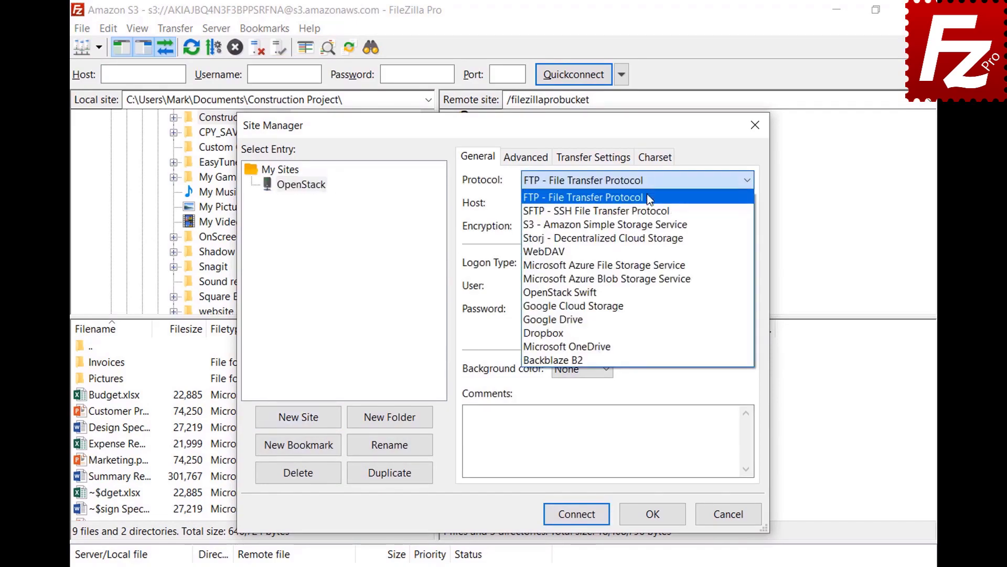
{"action": "left_click", "coordinate": [646, 297]}
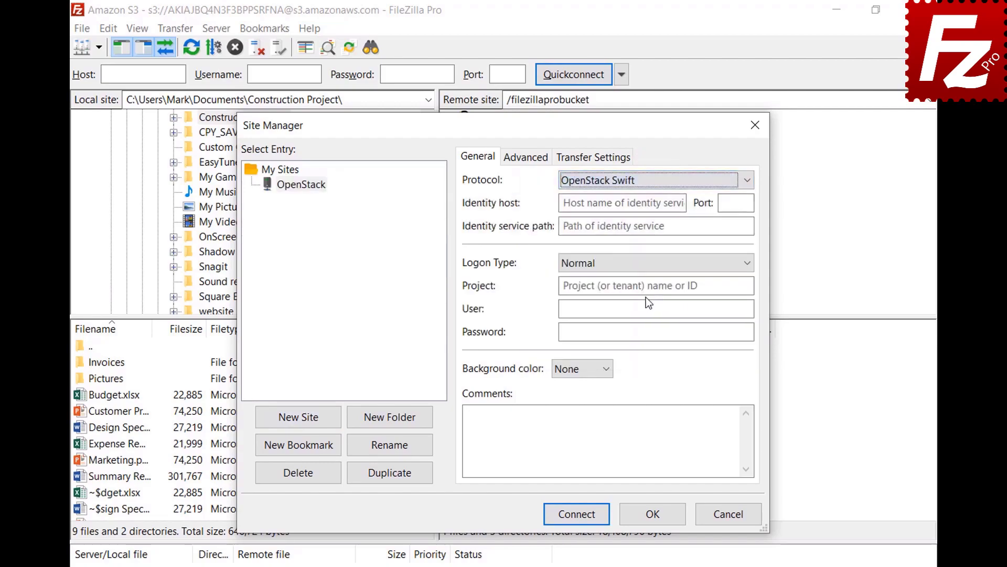
- Paste the identity host, /v2.0/tokens path, project ID, account e-mail and password, then connect
{"action": "left_click", "coordinate": [682, 203]}
{"action": "key", "text": "ctrl+v"}
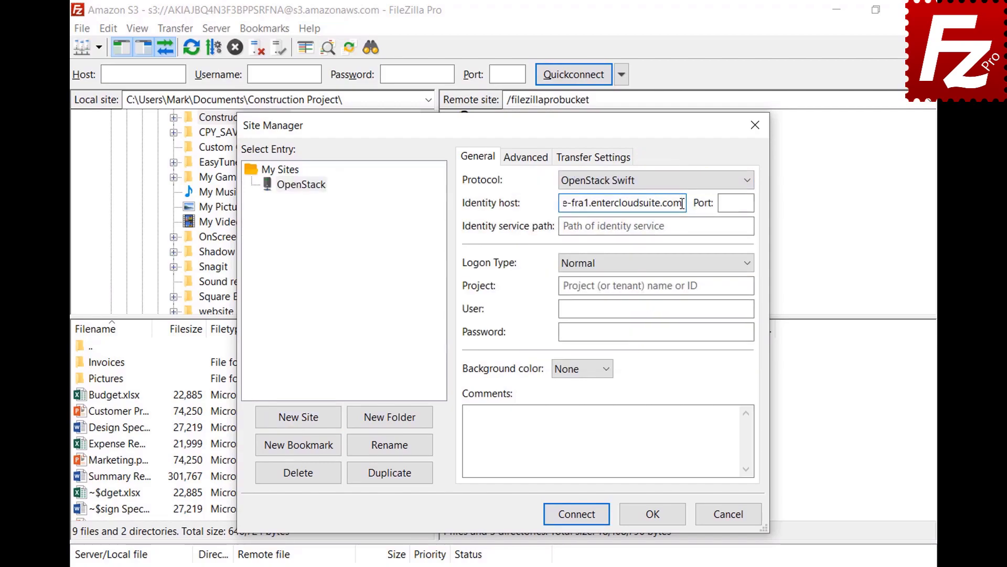
{"action": "left_click", "coordinate": [676, 226]}
{"action": "type", "text": "/v2.0/tokens"}
{"action": "left_click", "coordinate": [747, 285]}
{"action": "type", "text": "06643c071d324ee195c97b2da71d4793"}
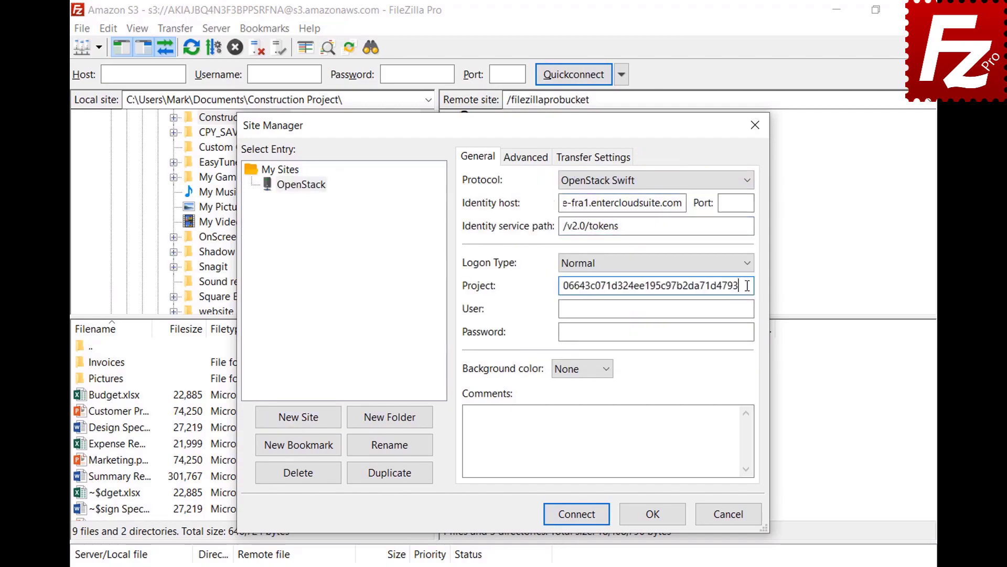
{"action": "left_click", "coordinate": [748, 309]}
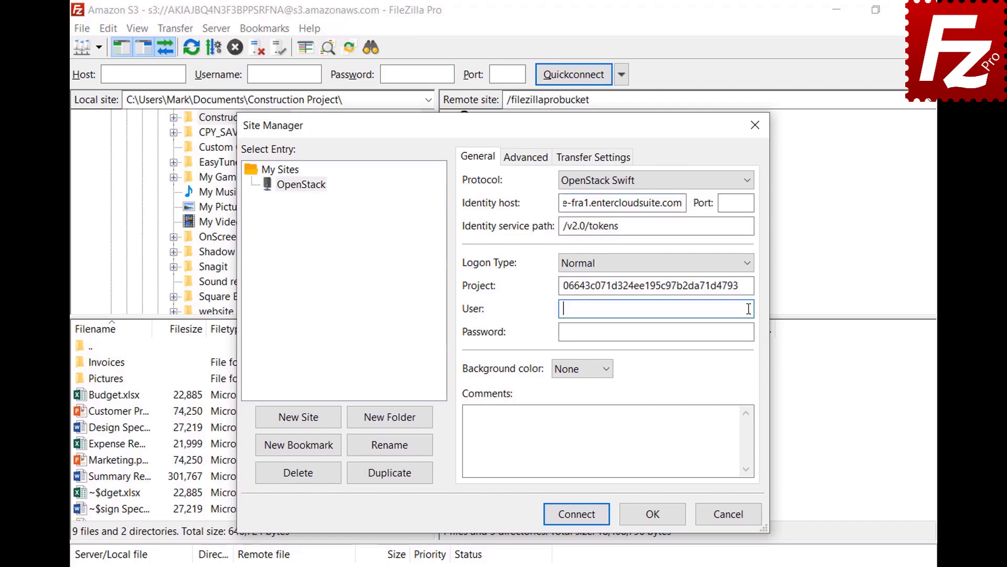
{"action": "key", "text": "ctrl+v"}
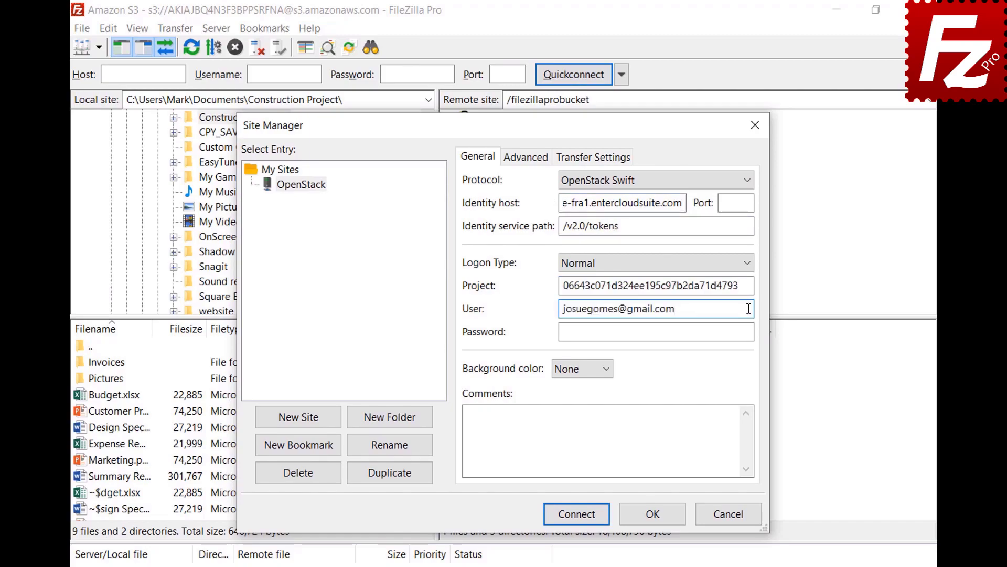
{"action": "left_click", "coordinate": [751, 331]}
{"action": "key", "text": "ctrl+v"}
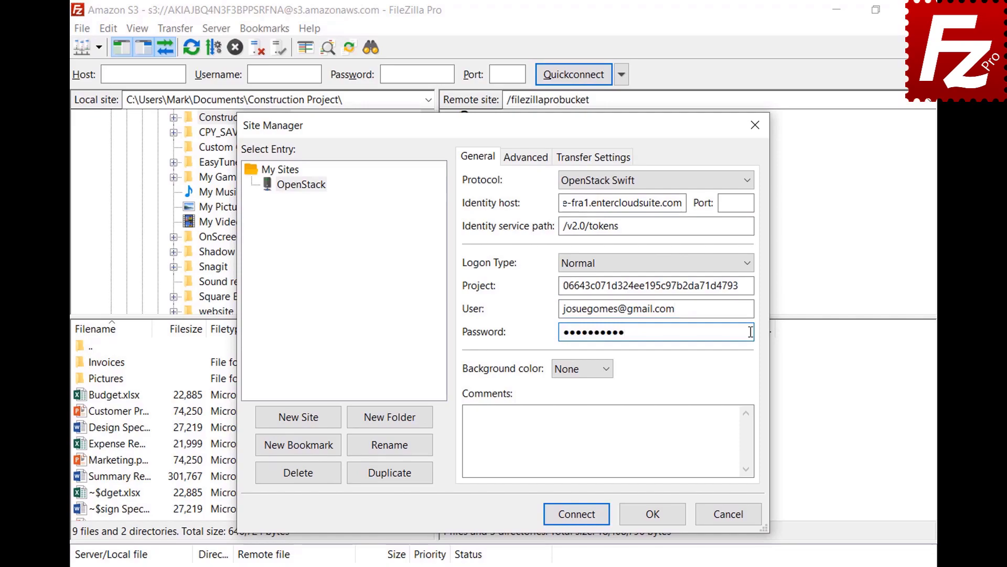
{"action": "left_click", "coordinate": [577, 514]}
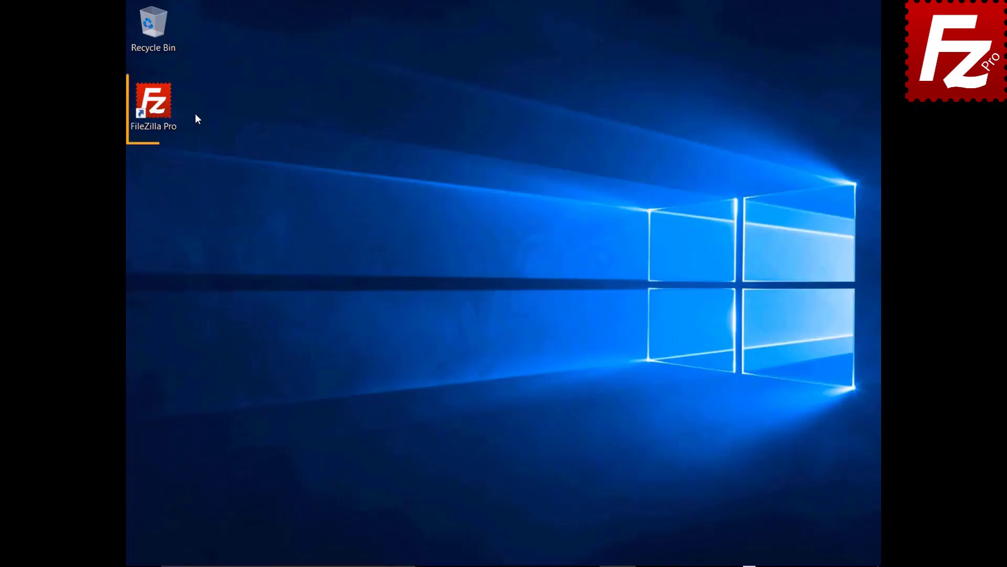
- Add a new site named Rackspace using the Rackspace Cloud Storage protocol
{"action": "left_click", "coordinate": [159, 109]}
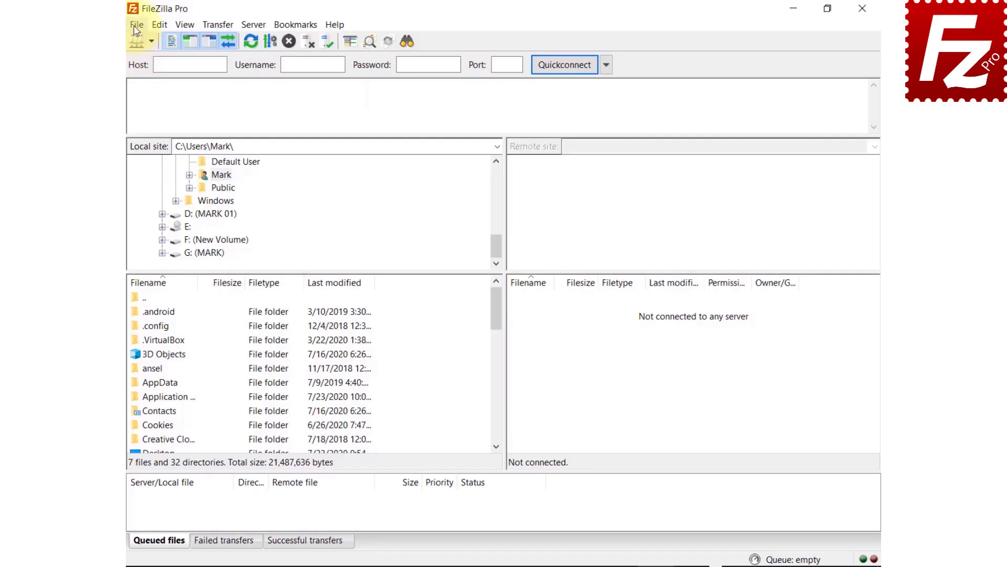
{"action": "left_click", "coordinate": [72, 25]}
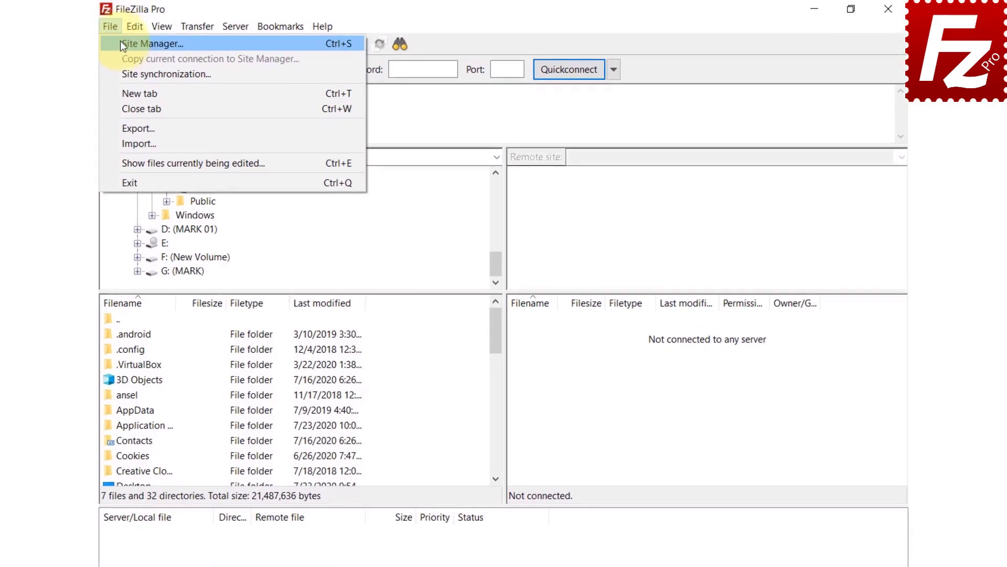
{"action": "left_click", "coordinate": [119, 44]}
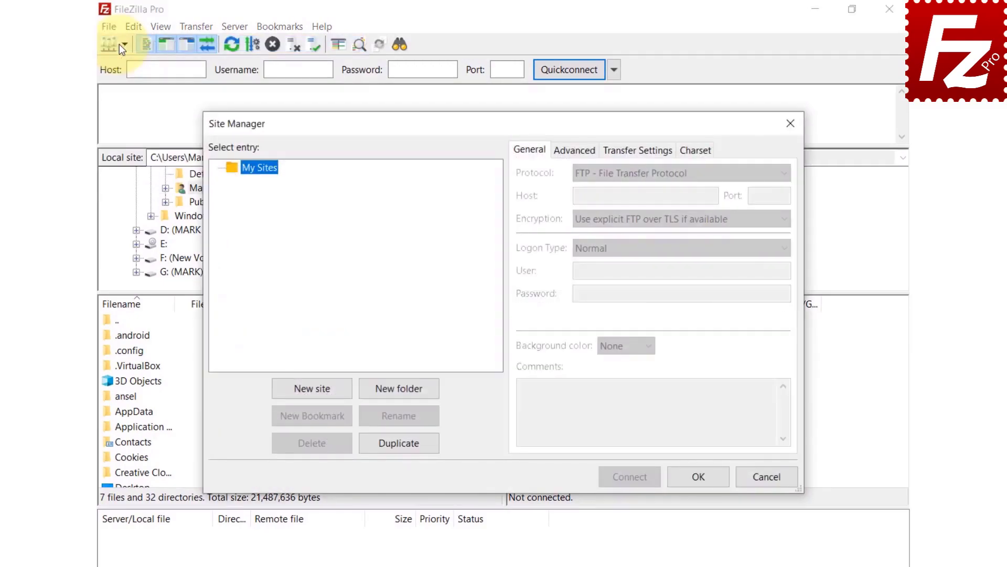
{"action": "left_click", "coordinate": [319, 392]}
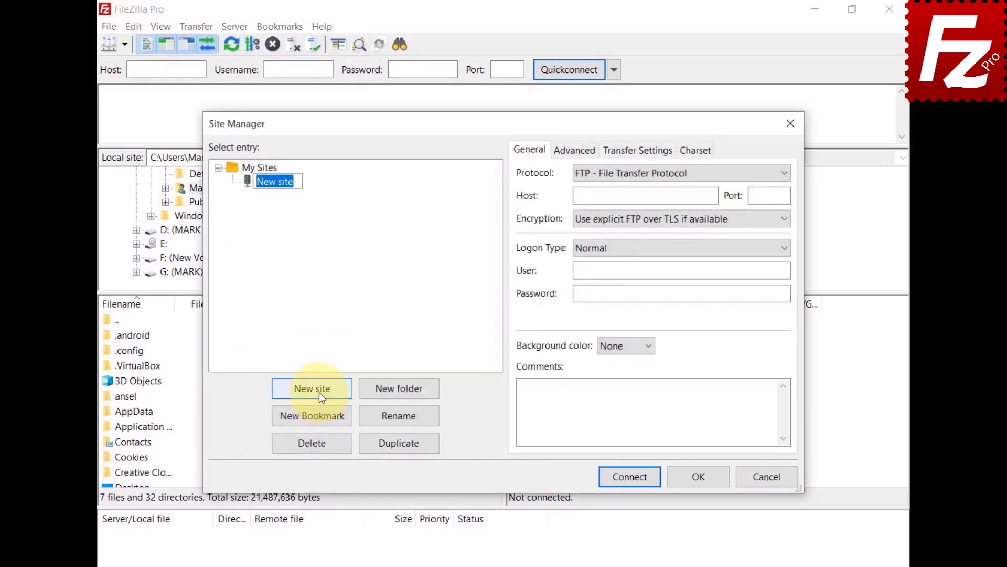
{"action": "type", "text": "Rackspace"}
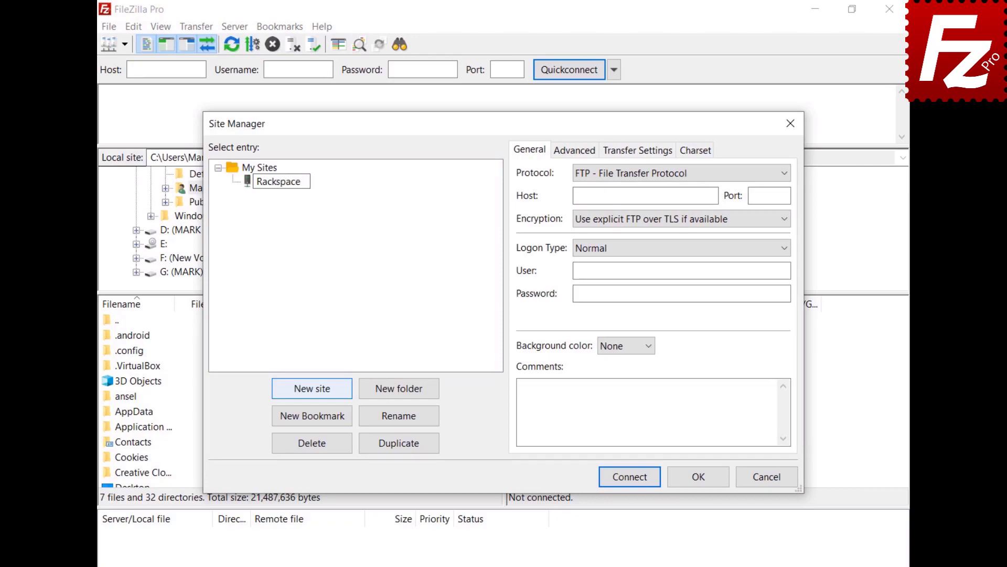
{"action": "key", "text": "Return"}
{"action": "left_click", "coordinate": [660, 174]}
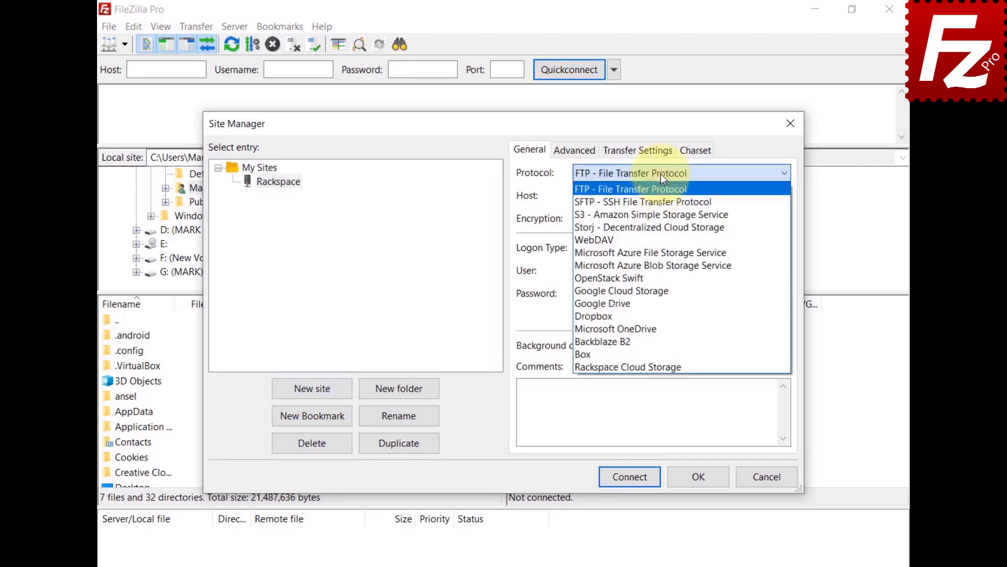
{"action": "left_click", "coordinate": [660, 367]}
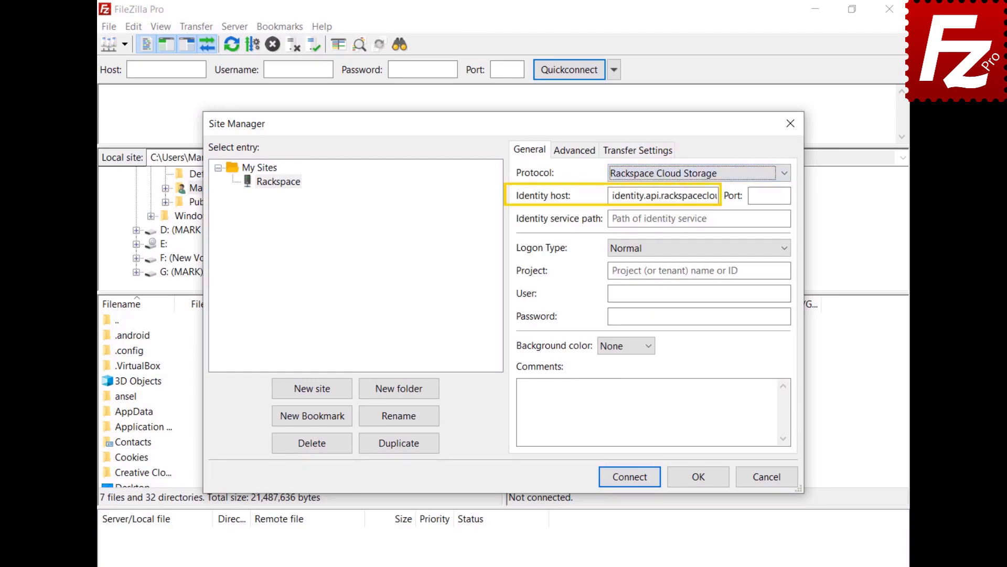
- Fill in the /v2.0/tokens path, project number, username and password, then connect
{"action": "left_click", "coordinate": [660, 219]}
{"action": "type", "text": "/v2.0/tokens"}
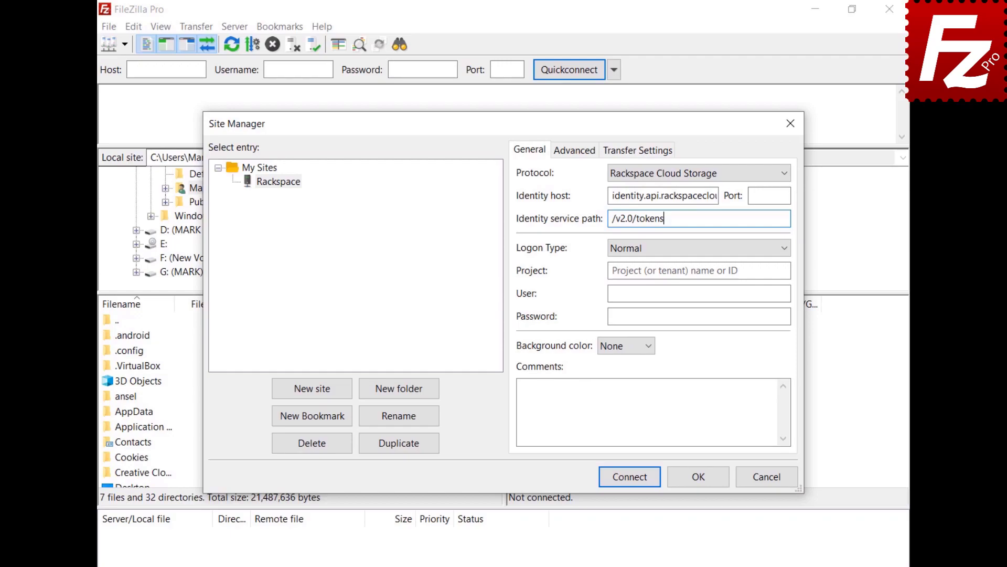
{"action": "left_click", "coordinate": [660, 271]}
{"action": "type", "text": "1288657"}
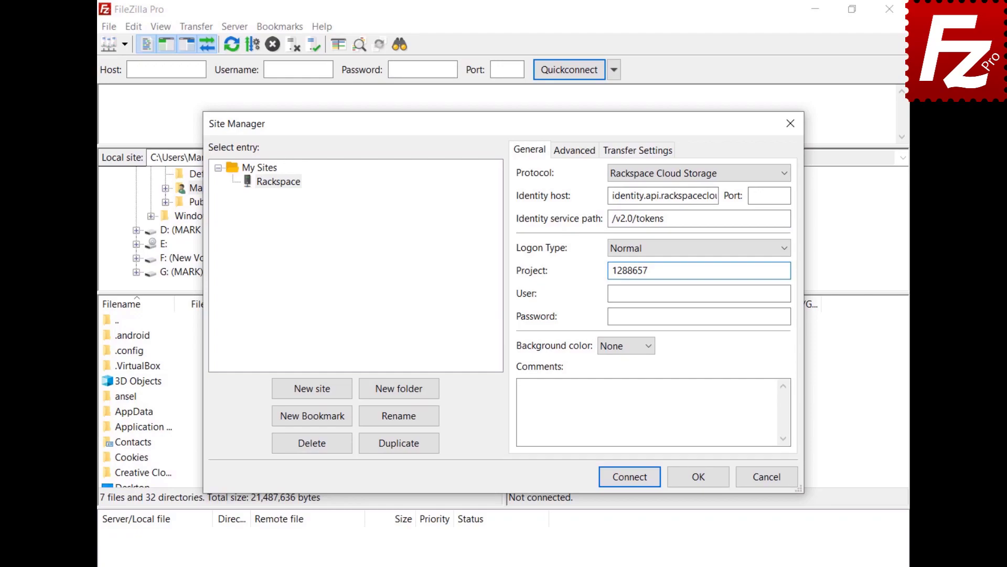
{"action": "key", "text": "Tab"}
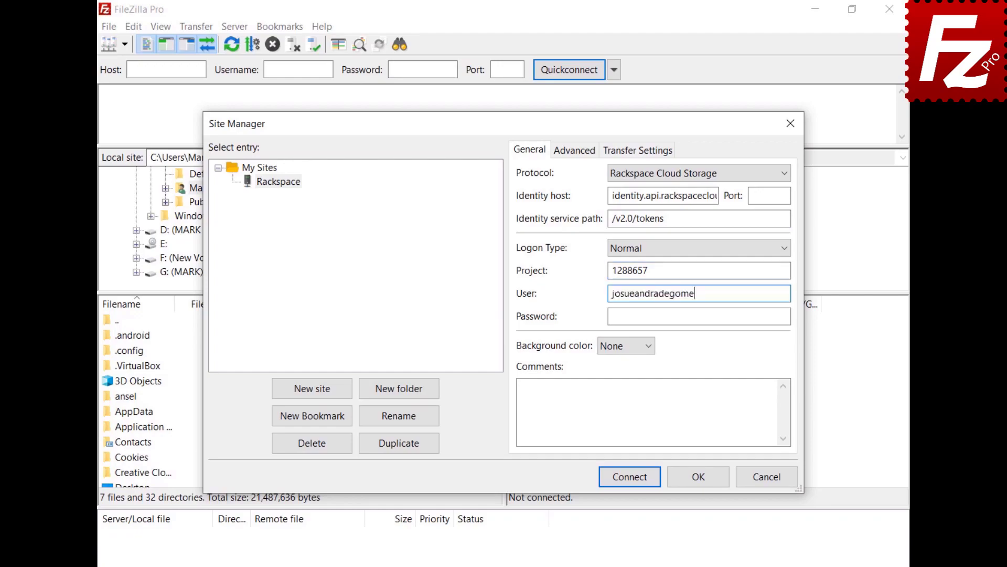
{"action": "key", "text": "Tab"}
{"action": "key", "text": "ctrl+v"}
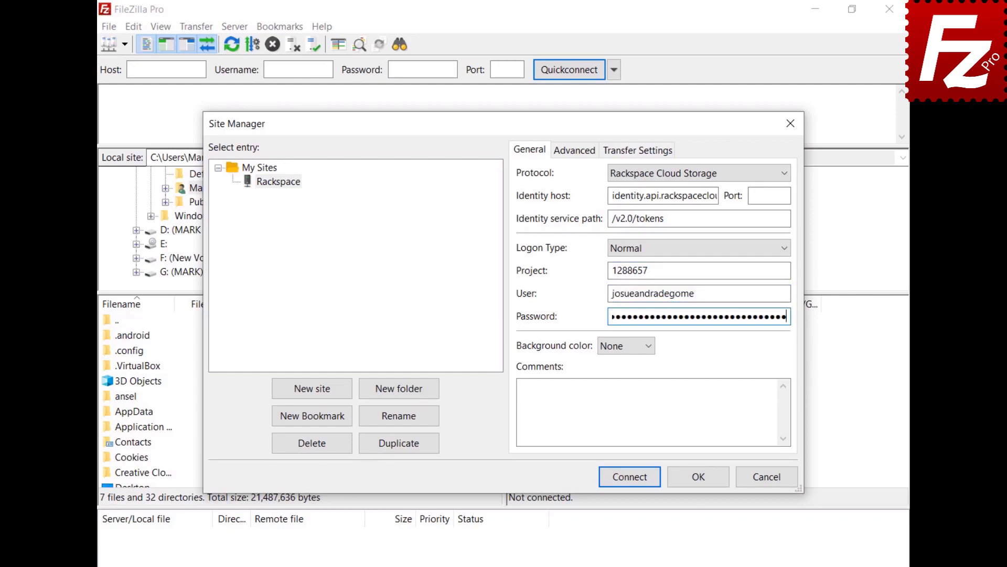
{"action": "left_click", "coordinate": [629, 476]}
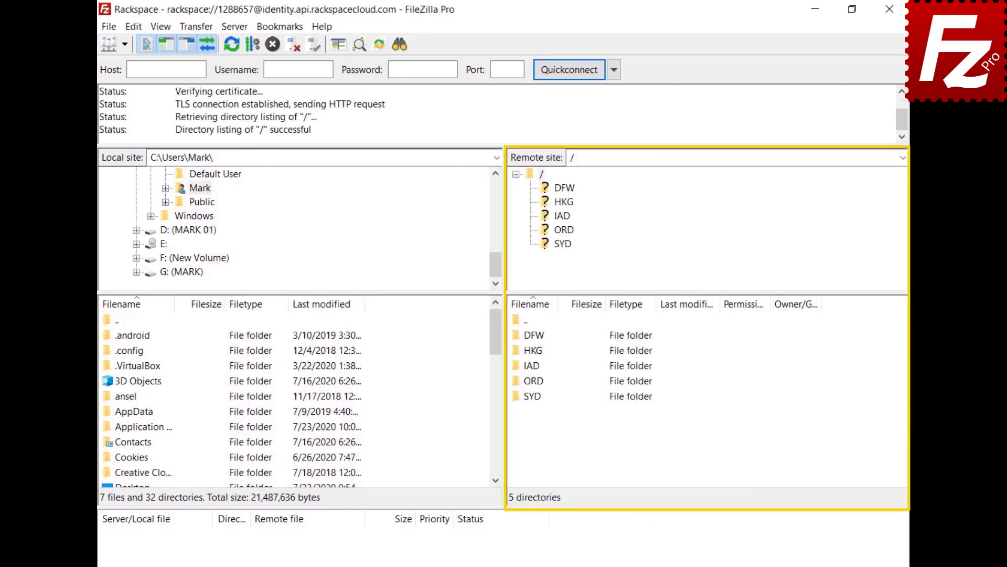
- Open the IAD region folder in the Rackspace remote listing
{"action": "double_click", "coordinate": [531, 365]}
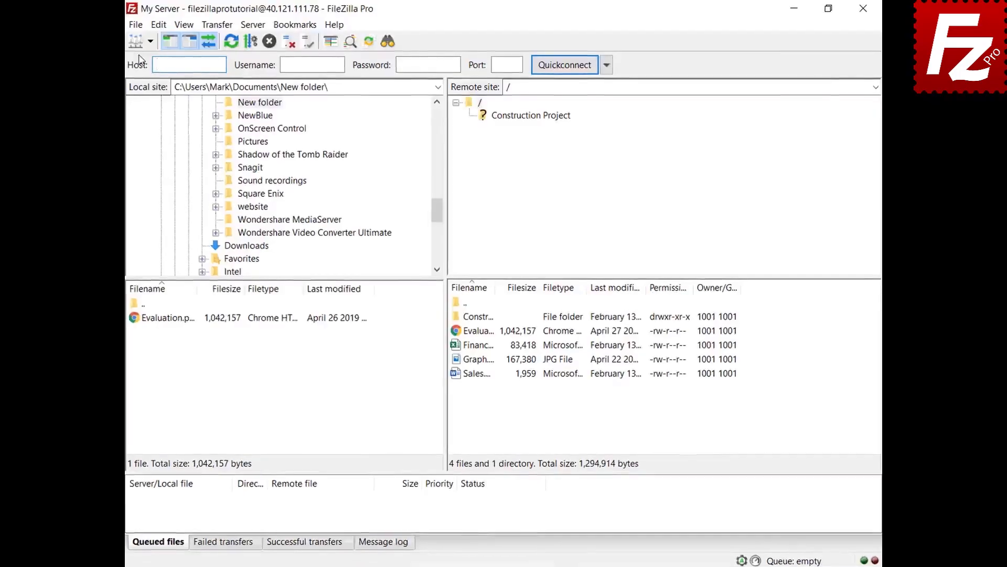
- Create a site named Box with the Box protocol for api.box.com and connect
{"action": "left_click", "coordinate": [131, 23]}
{"action": "left_click", "coordinate": [109, 44]}
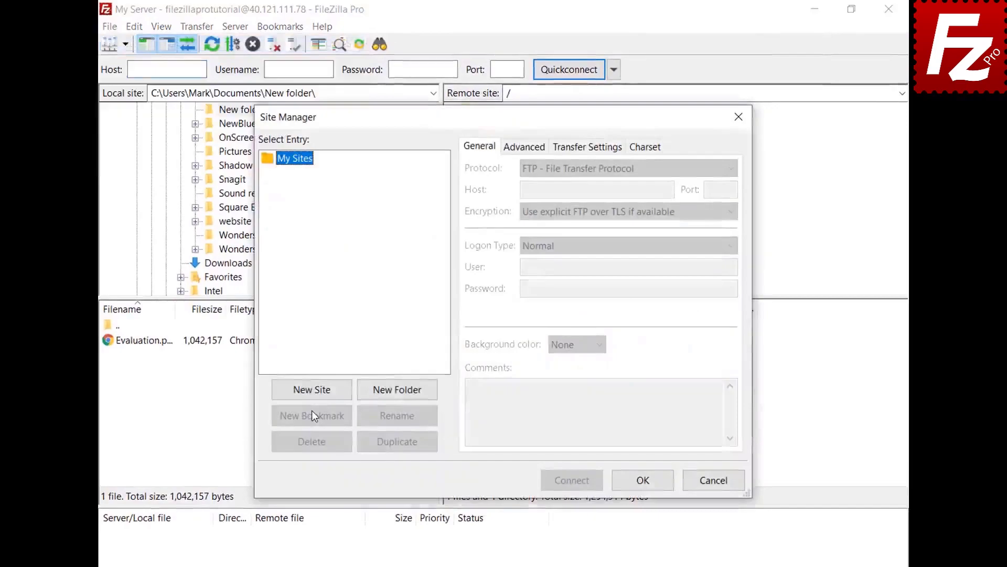
{"action": "left_click", "coordinate": [311, 393]}
{"action": "type", "text": "Box"}
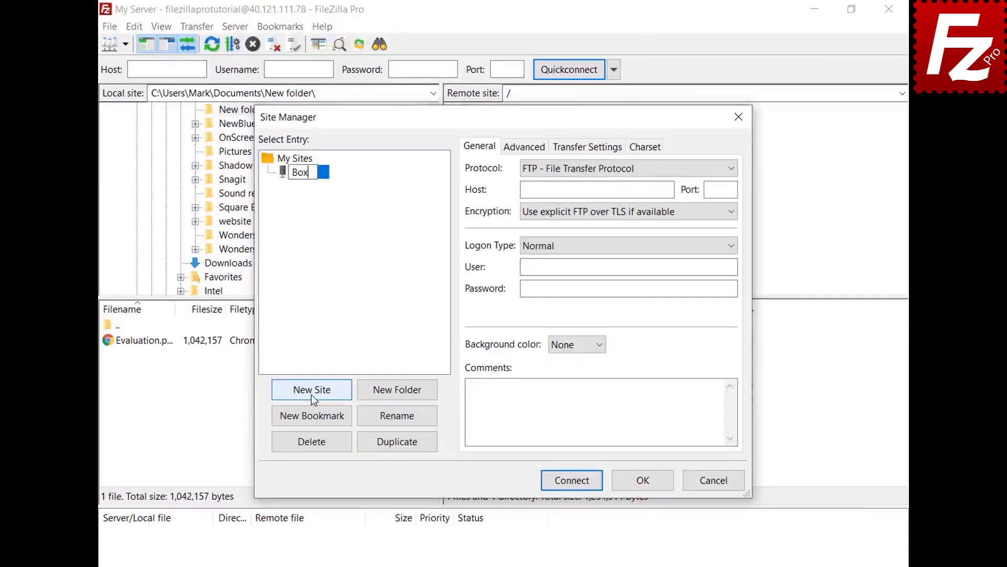
{"action": "key", "text": "Return"}
{"action": "left_click", "coordinate": [731, 169]}
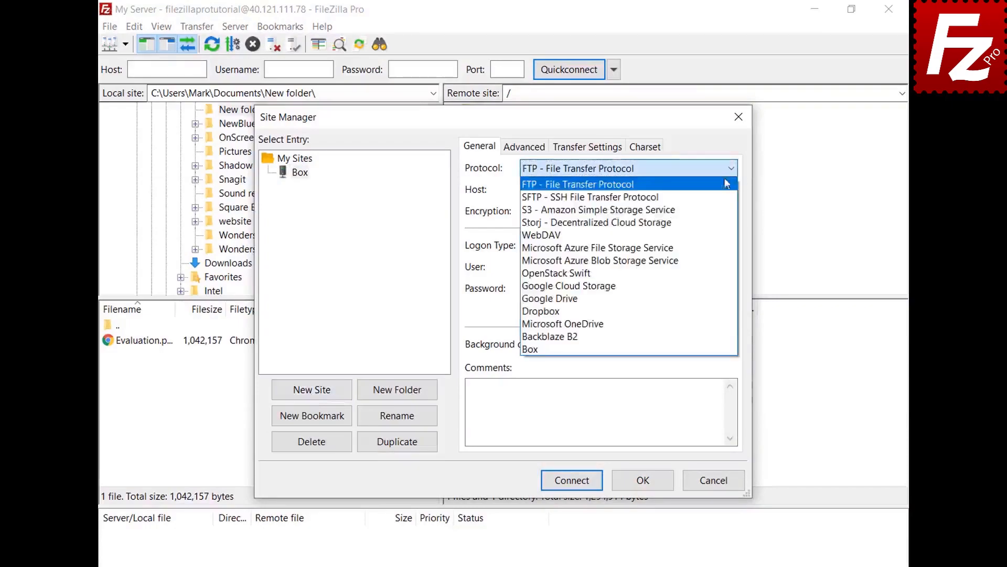
{"action": "left_click", "coordinate": [713, 349]}
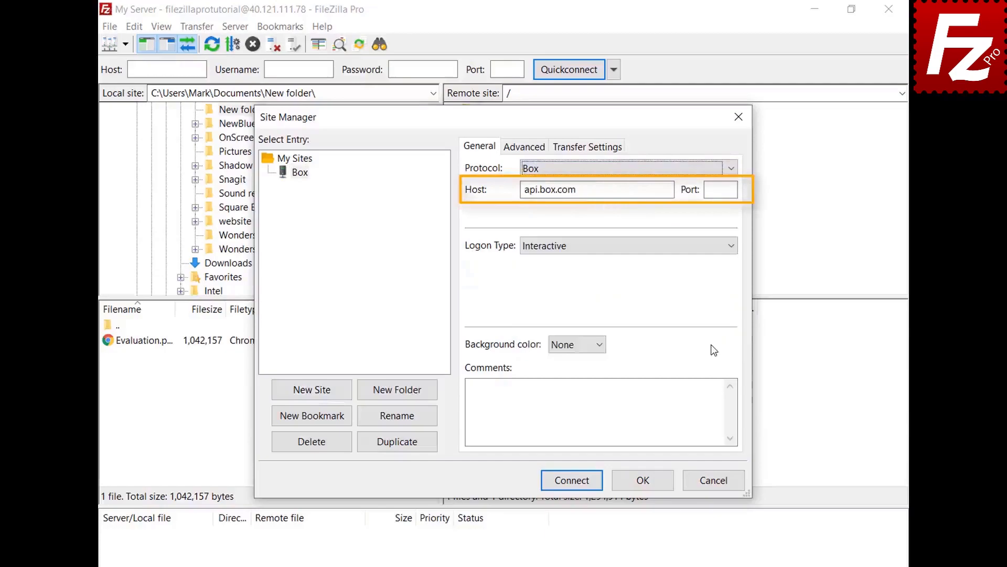
{"action": "left_click", "coordinate": [570, 482]}
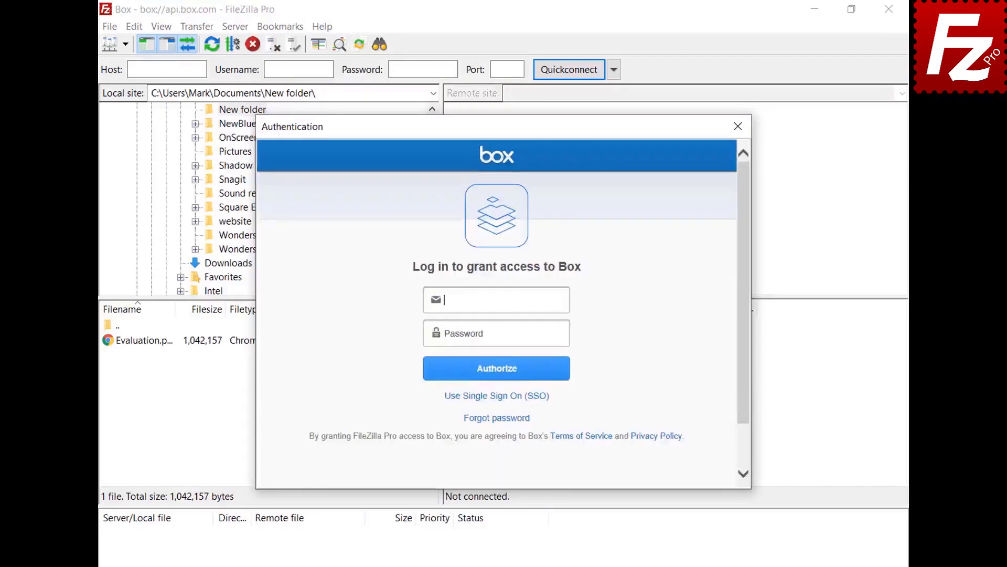
- Paste the Box account e-mail and password, authorize, and grant FileZilla Pro access
{"action": "key", "text": "ctrl+v"}
{"action": "left_click", "coordinate": [565, 334]}
{"action": "key", "text": "ctrl+v"}
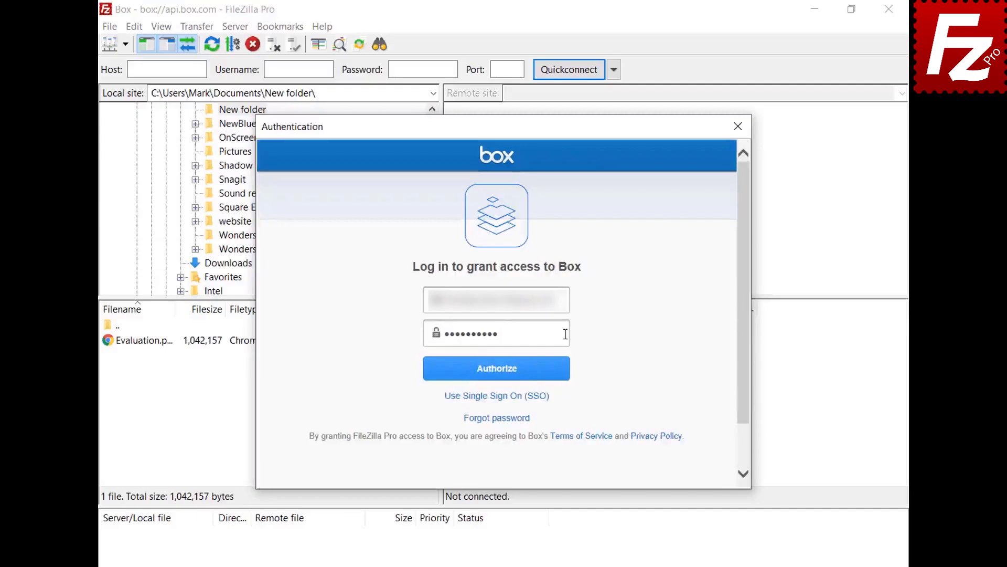
{"action": "left_click", "coordinate": [497, 379]}
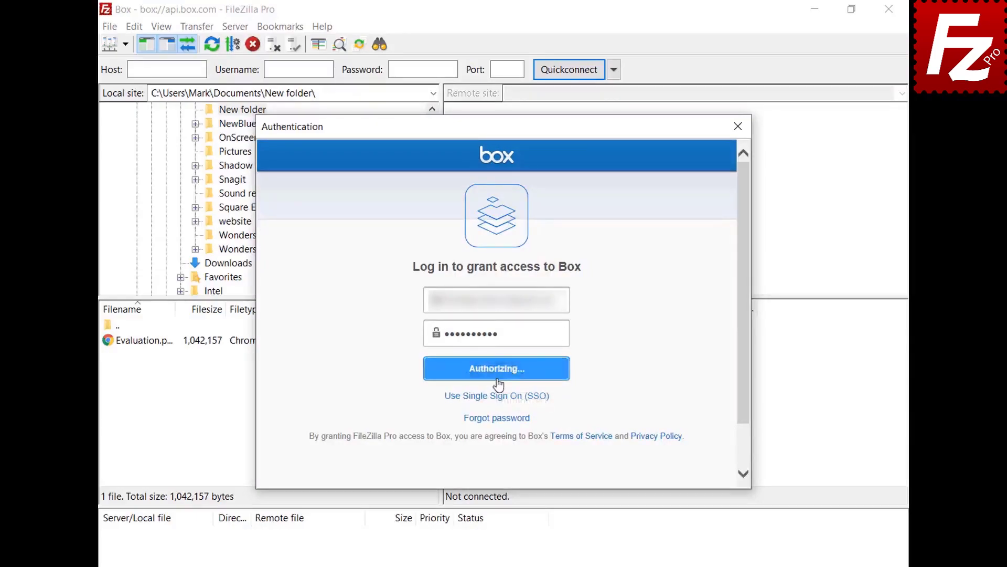
{"action": "left_click", "coordinate": [497, 365]}
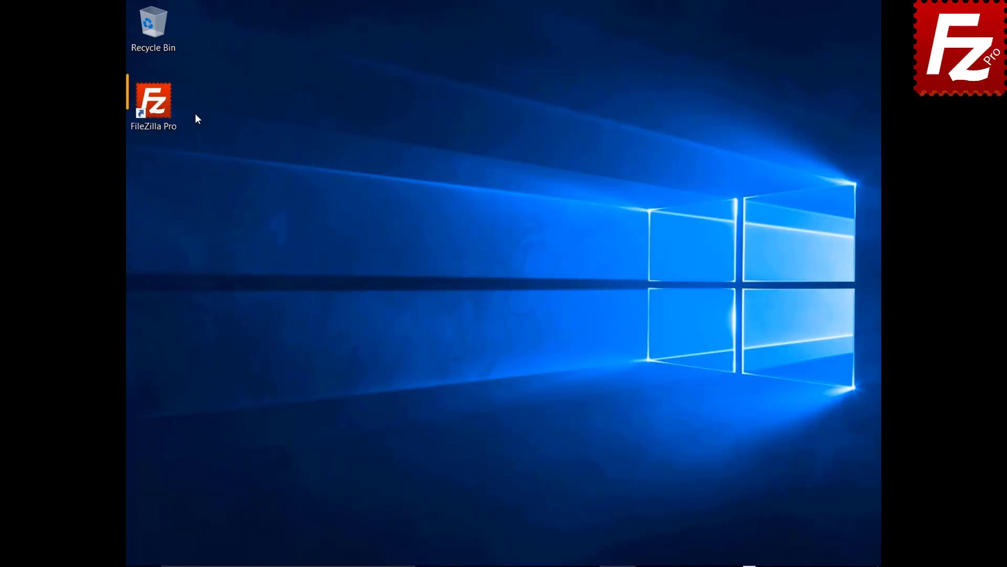
- Launch FileZilla Pro, add a Box-protocol site named Box, and connect to it
{"action": "double_click", "coordinate": [165, 110]}
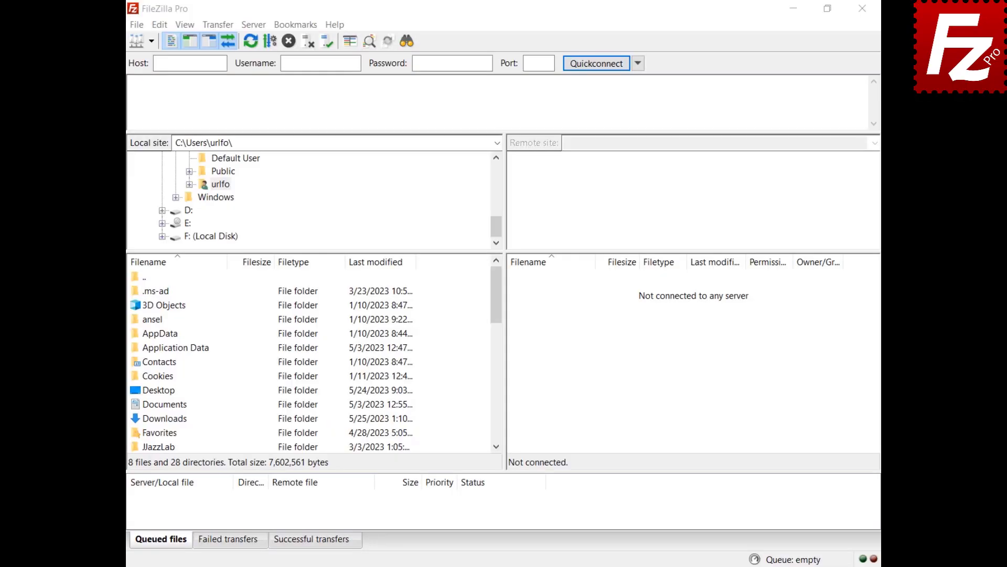
{"action": "left_click", "coordinate": [137, 25]}
{"action": "left_click", "coordinate": [139, 40]}
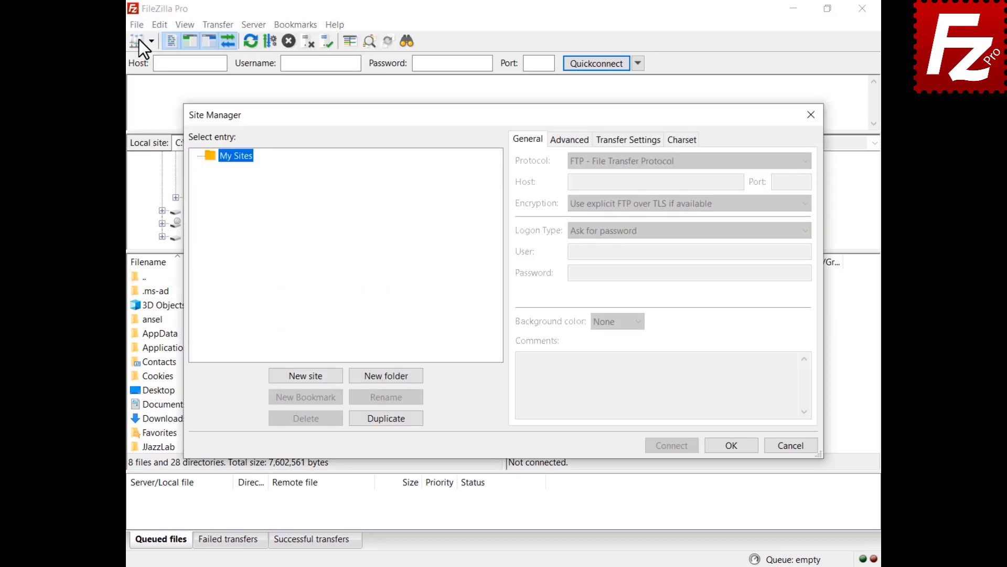
{"action": "left_click", "coordinate": [306, 375]}
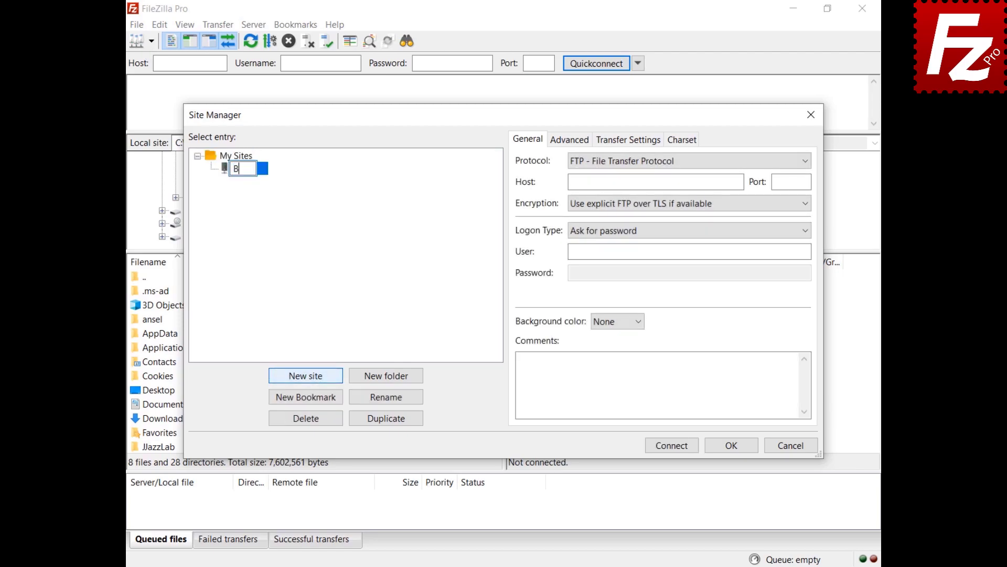
{"action": "type", "text": "Box"}
{"action": "key", "text": "Return"}
{"action": "left_click", "coordinate": [660, 165]}
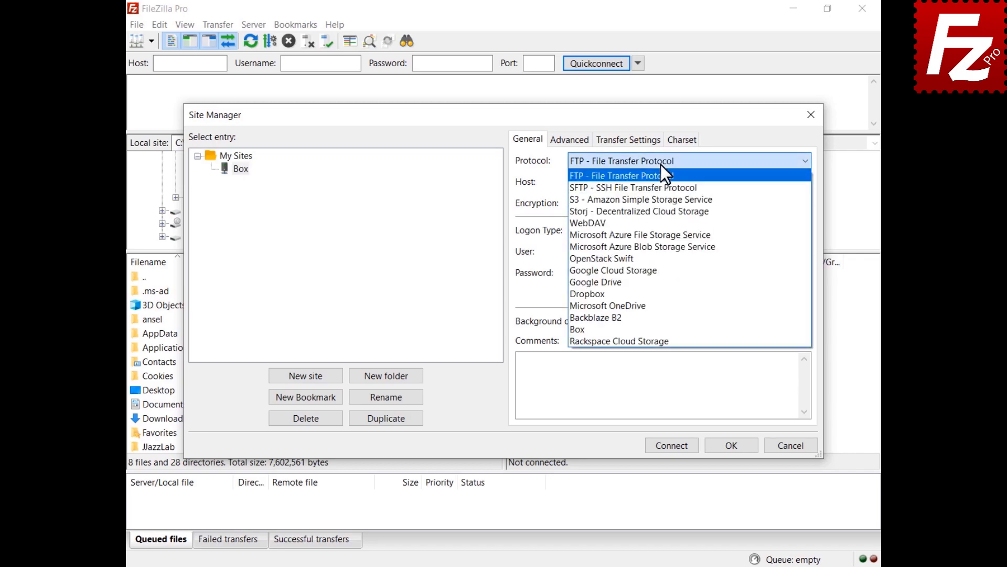
{"action": "left_click", "coordinate": [667, 330]}
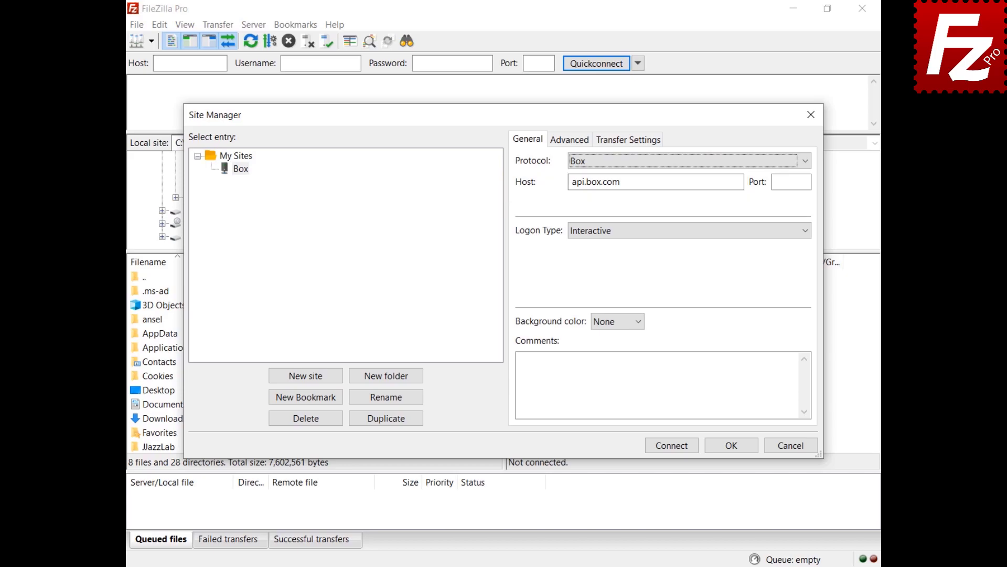
{"action": "left_click", "coordinate": [671, 446]}
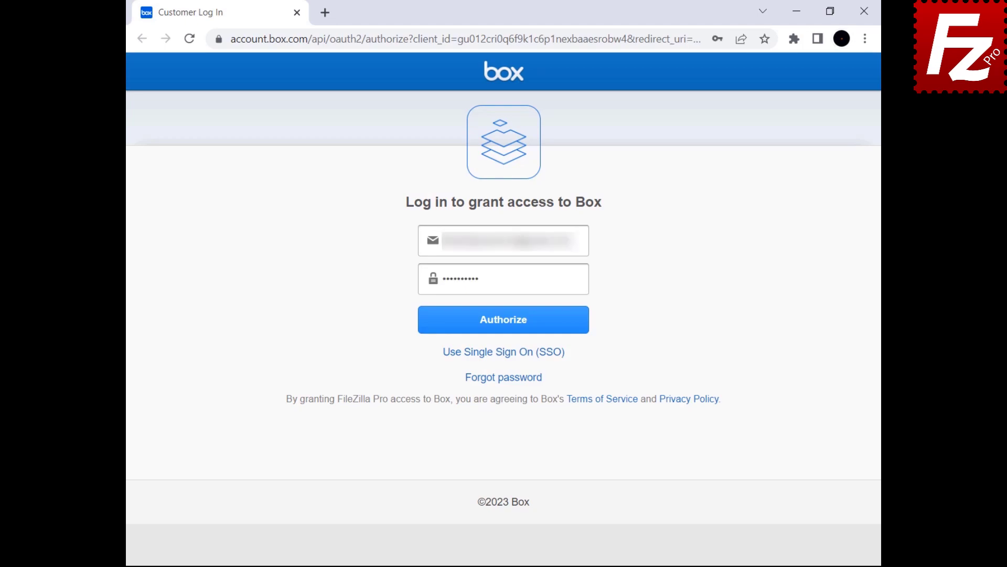
- Authorize the Box login, grant FileZilla Pro access, and copy the returned authorization code
{"action": "left_click", "coordinate": [499, 328]}
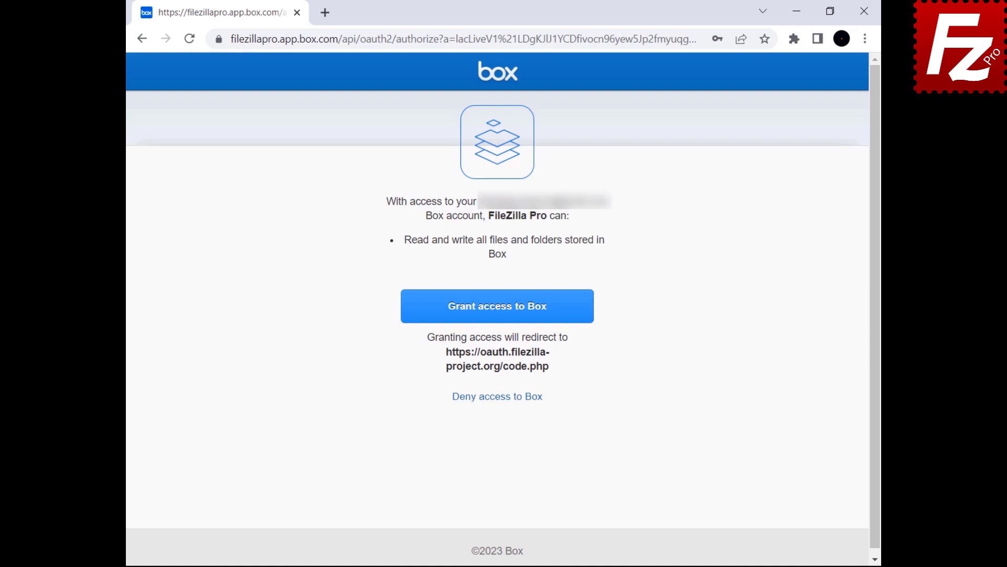
{"action": "left_click", "coordinate": [493, 321]}
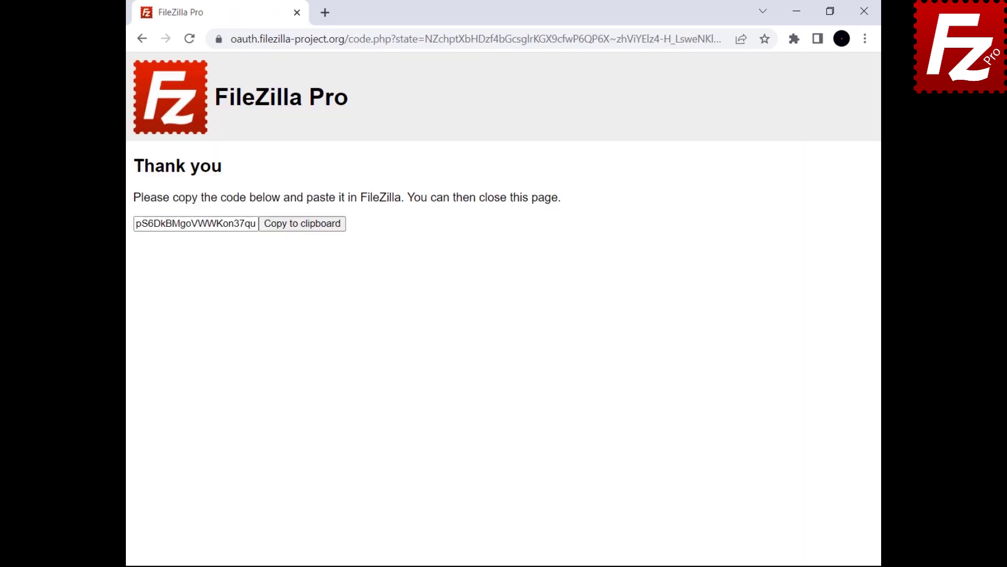
{"action": "left_click", "coordinate": [298, 228]}
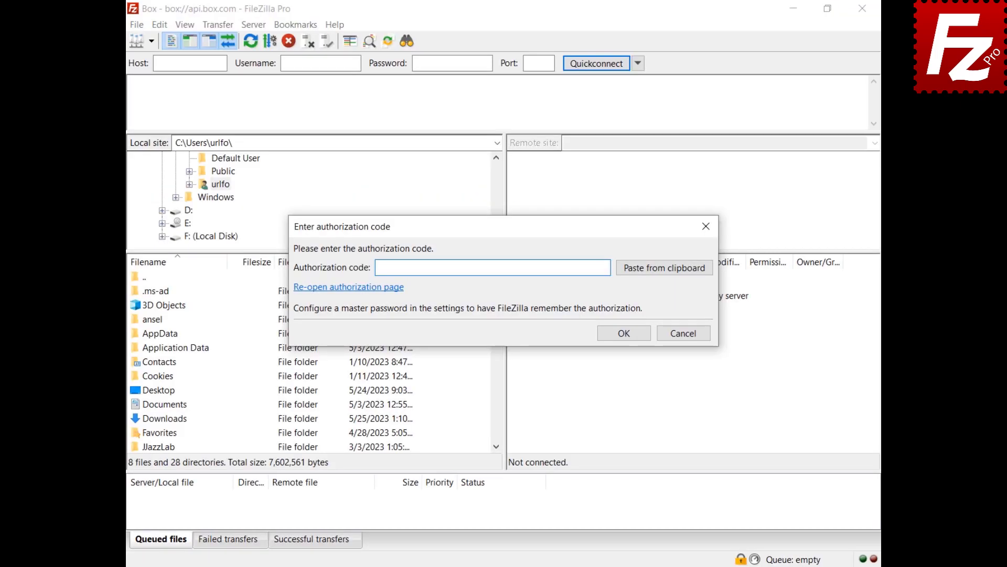
- Paste and confirm the Box authorization code, then accept the unknown server certificate
{"action": "left_click", "coordinate": [666, 272]}
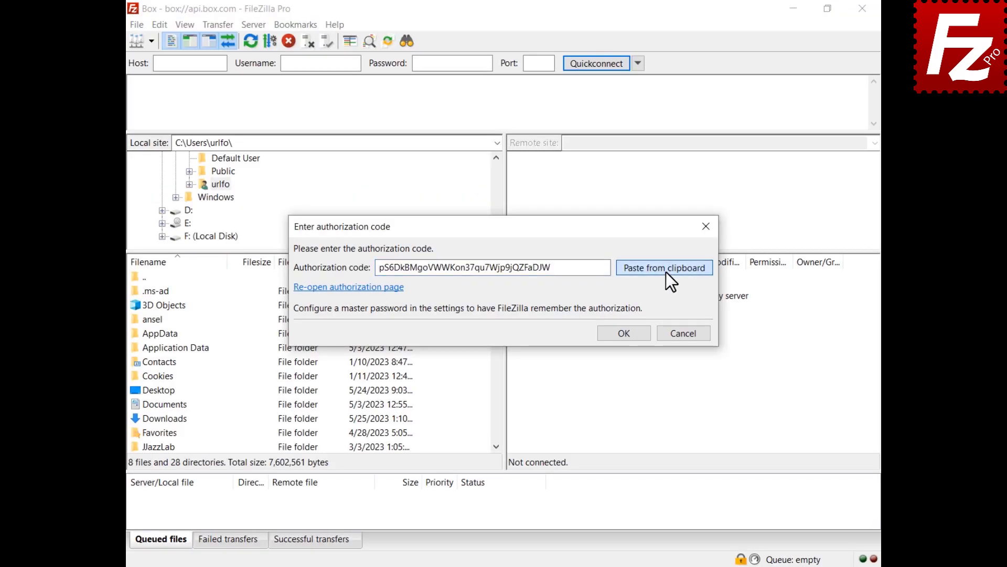
{"action": "left_click", "coordinate": [625, 334]}
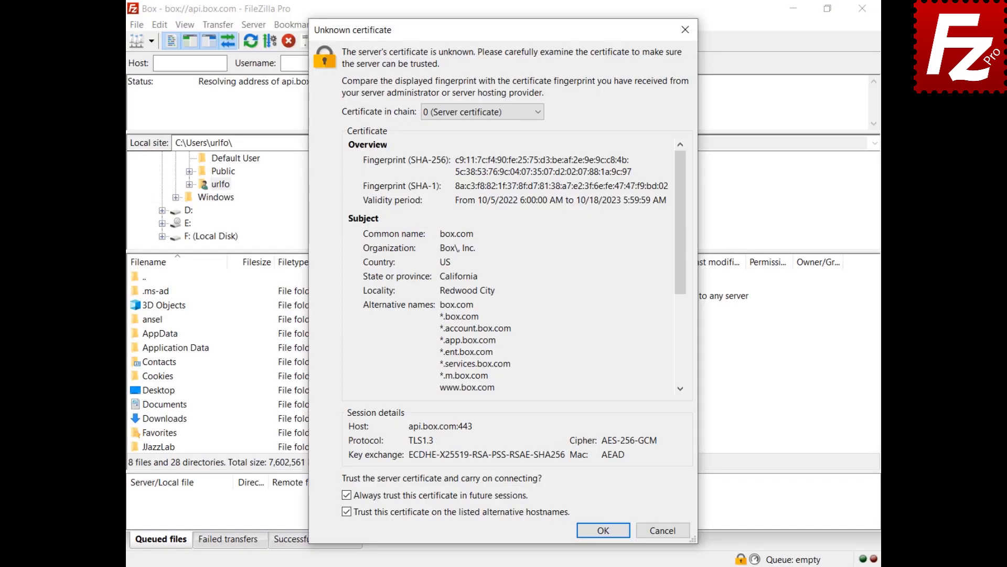
{"action": "left_click", "coordinate": [605, 532]}
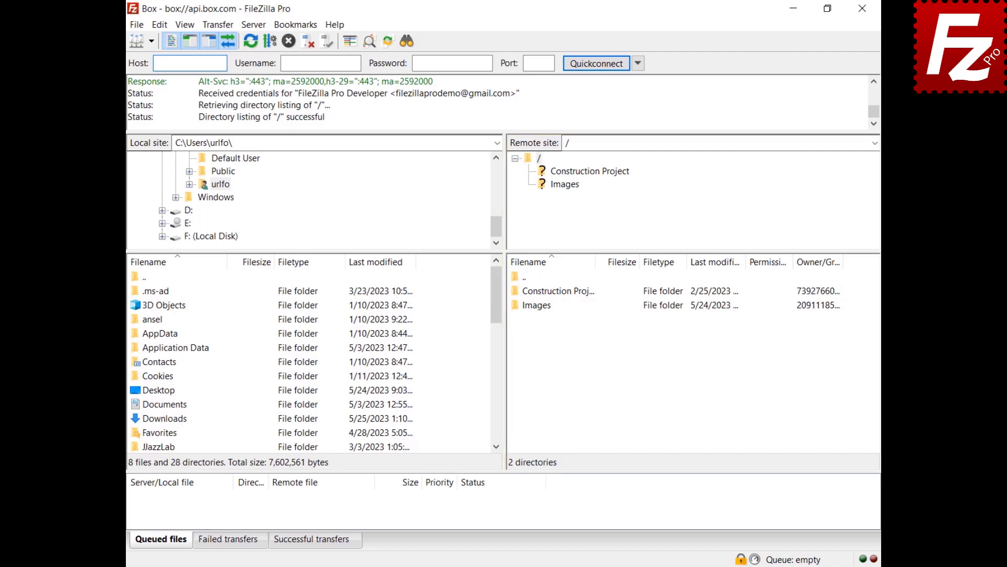
- Open the Construction Project folder's Share settings and choose Create for a new shared link
{"action": "right_click", "coordinate": [525, 292]}
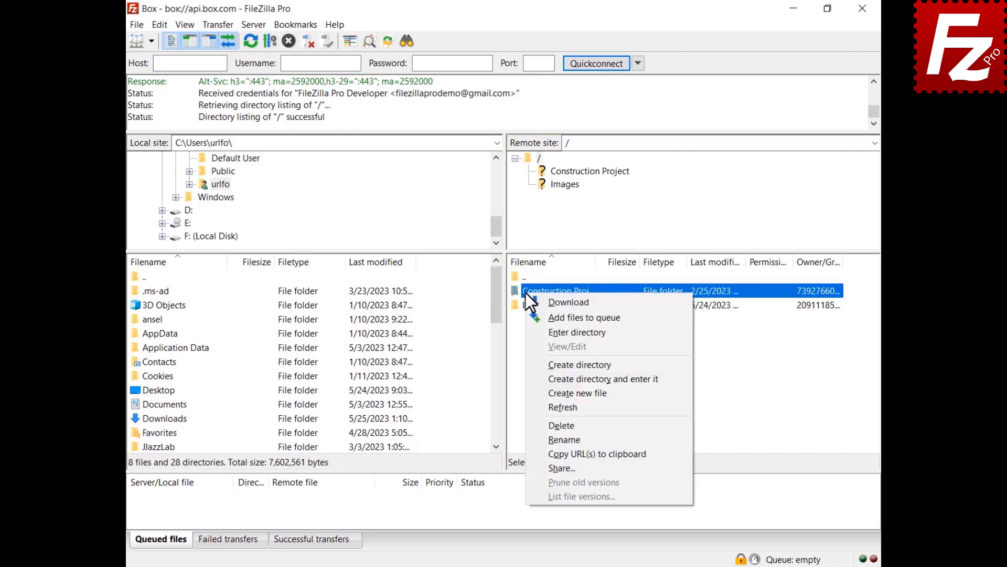
{"action": "left_click", "coordinate": [558, 468]}
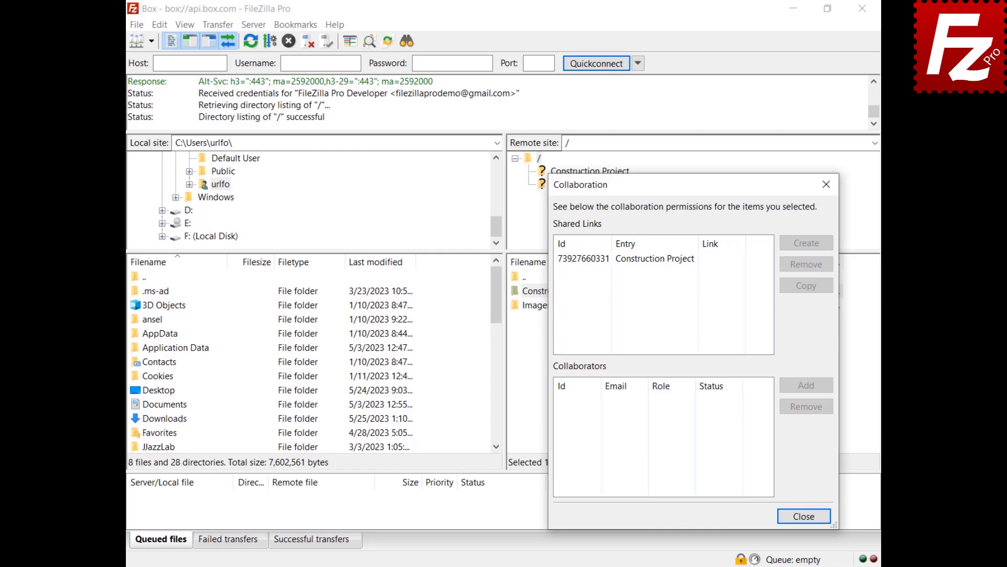
{"action": "left_click", "coordinate": [647, 260]}
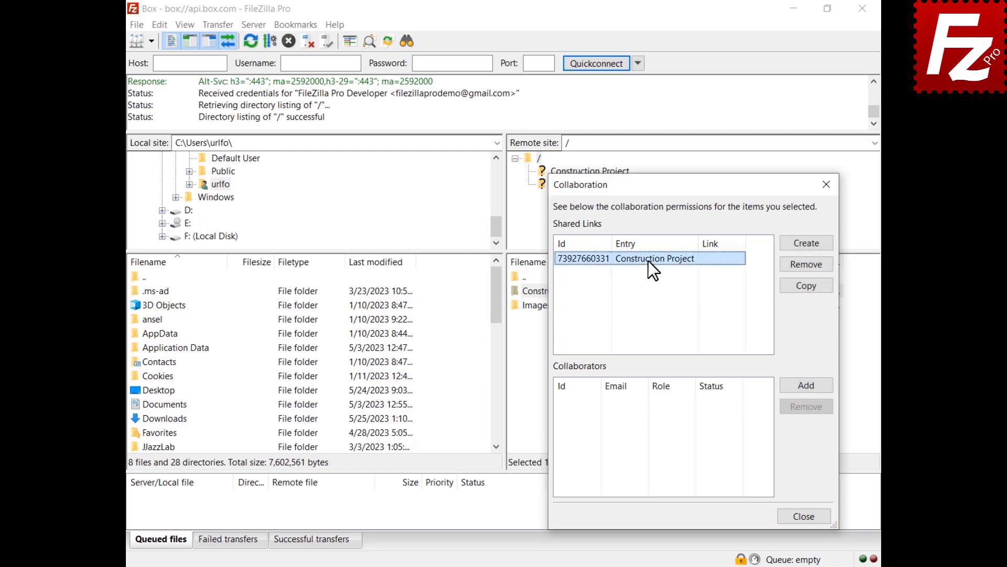
{"action": "left_click", "coordinate": [807, 244]}
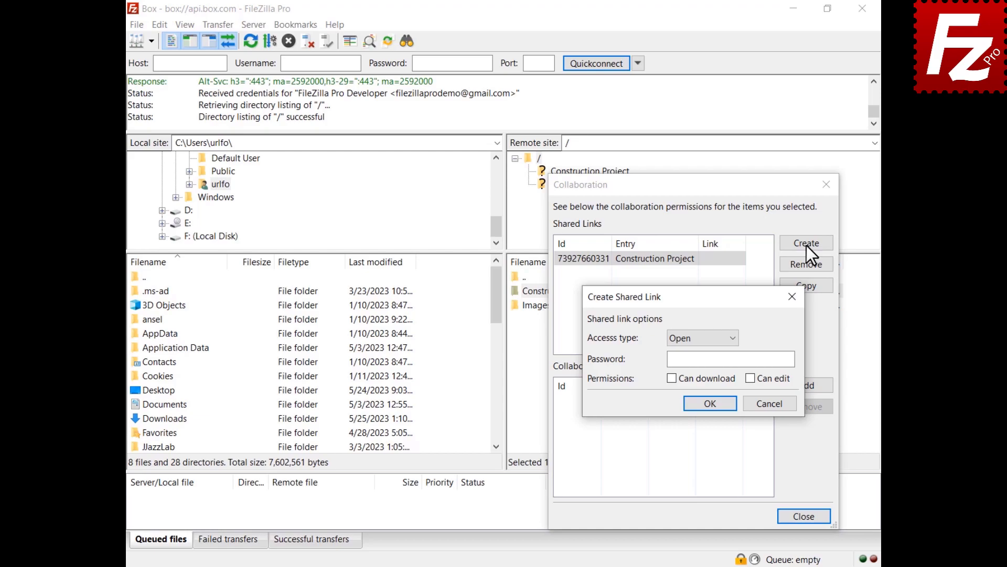
- Keep access type Open and create the Construction Project shared link
{"action": "left_click", "coordinate": [702, 343]}
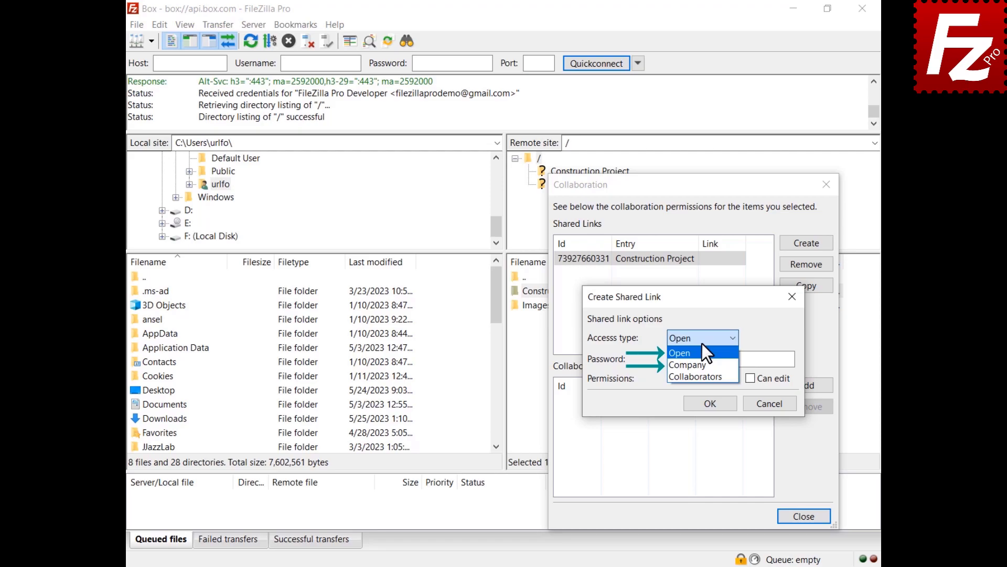
{"action": "left_click", "coordinate": [702, 343]}
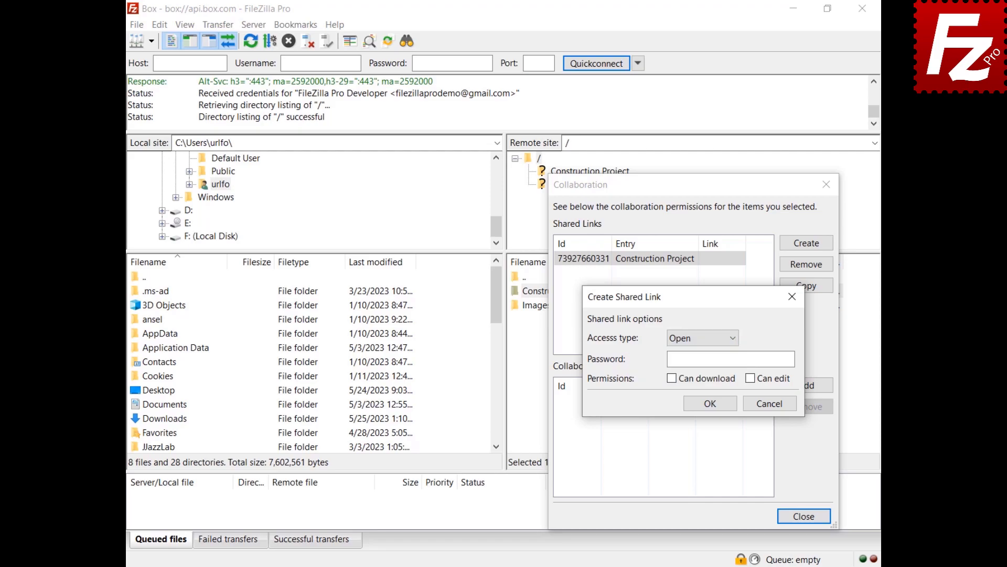
{"action": "left_click", "coordinate": [711, 404]}
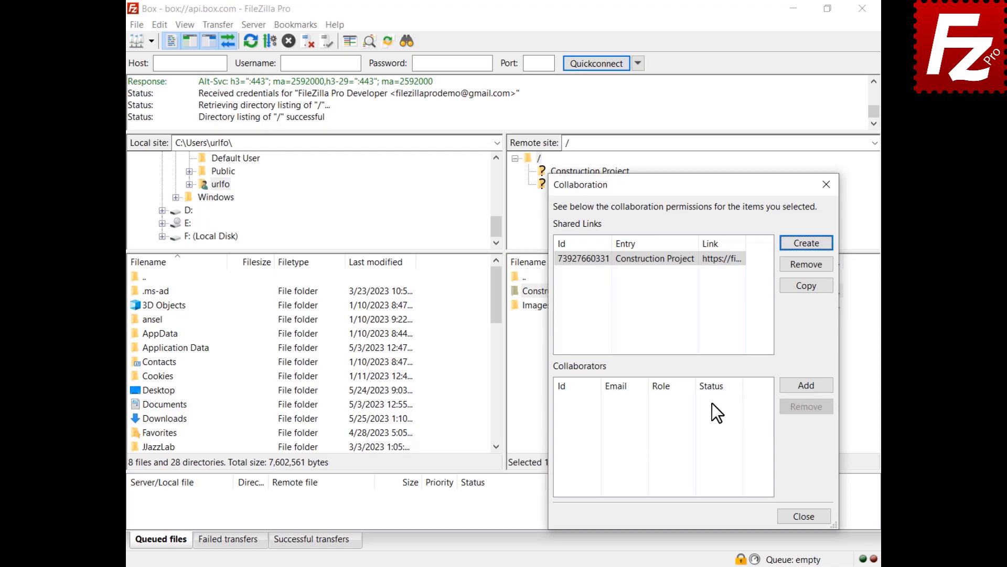
{"action": "left_click", "coordinate": [805, 387]}
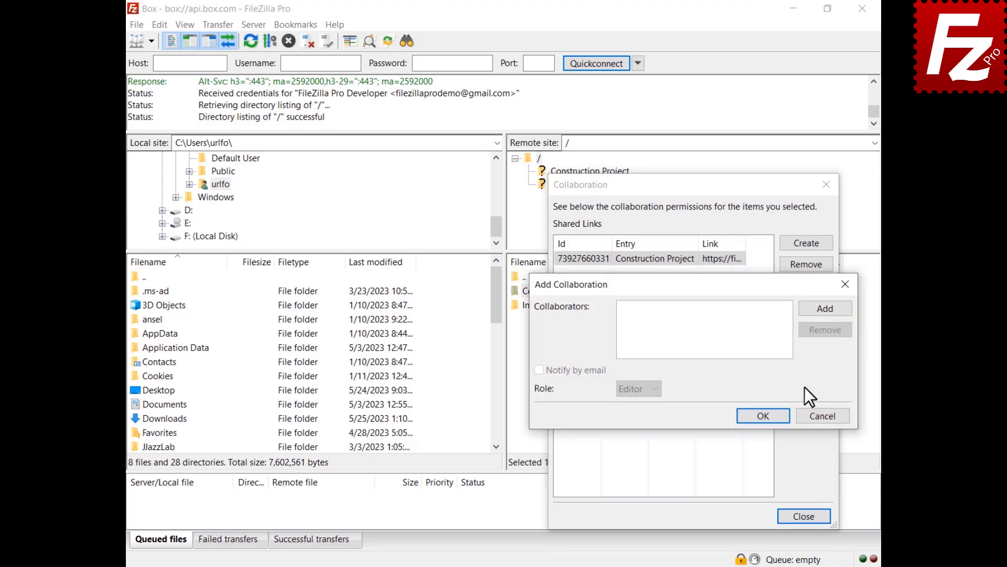
- Add a collaborator by pasted e-mail address as Editor, with Notify by email ticked
{"action": "left_click", "coordinate": [826, 311]}
{"action": "key", "text": "ctrl+v"}
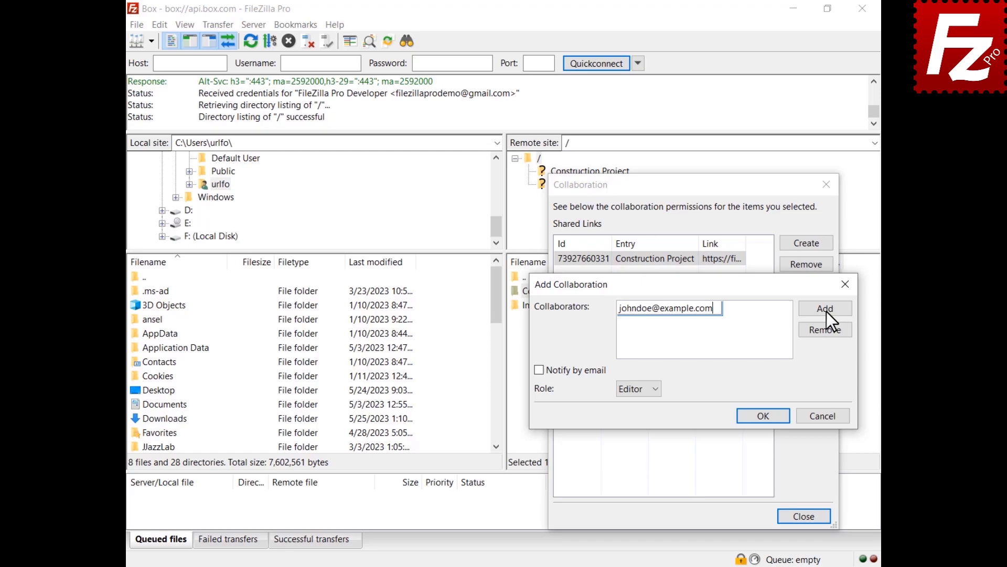
{"action": "left_click", "coordinate": [539, 370]}
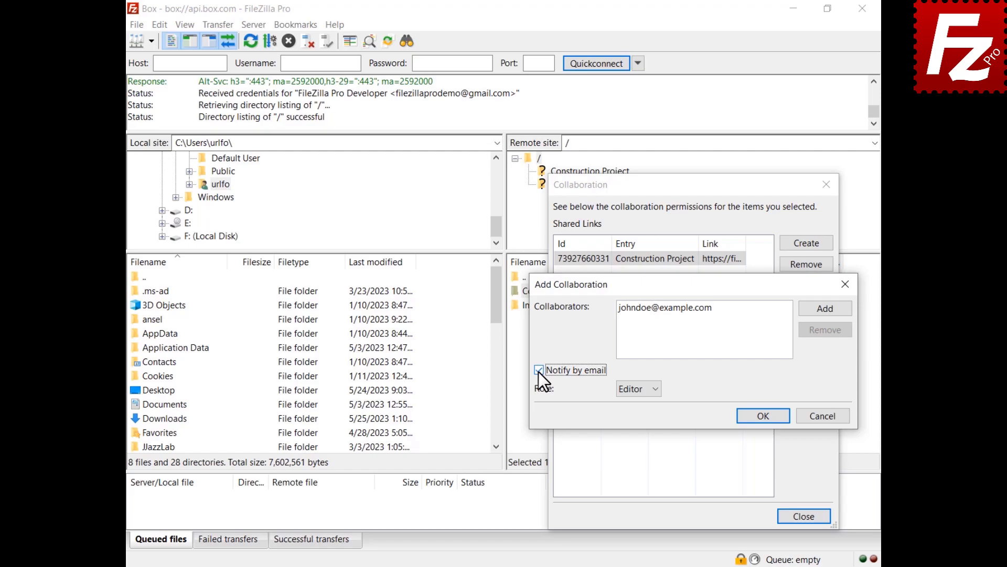
{"action": "left_click", "coordinate": [637, 392]}
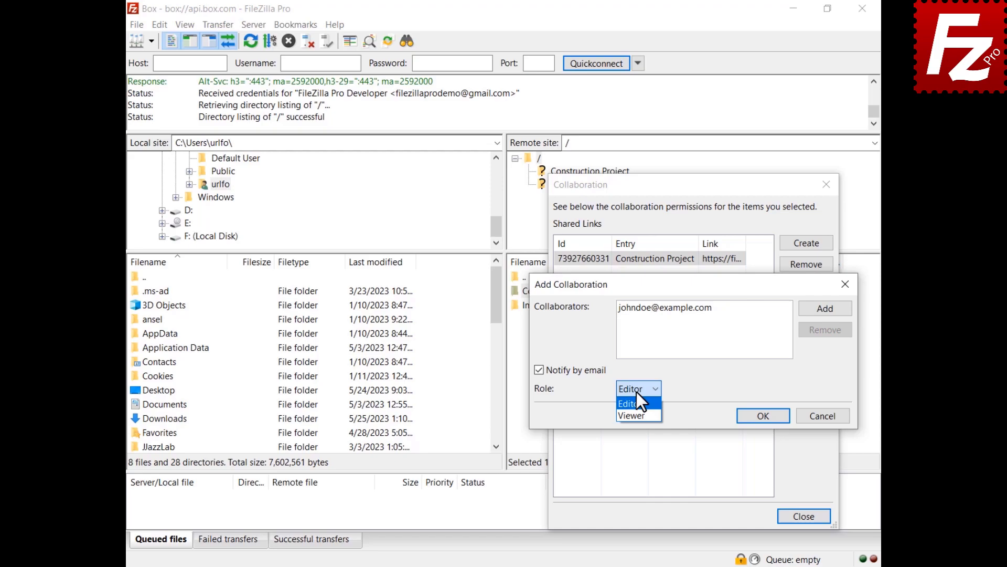
{"action": "left_click", "coordinate": [637, 391]}
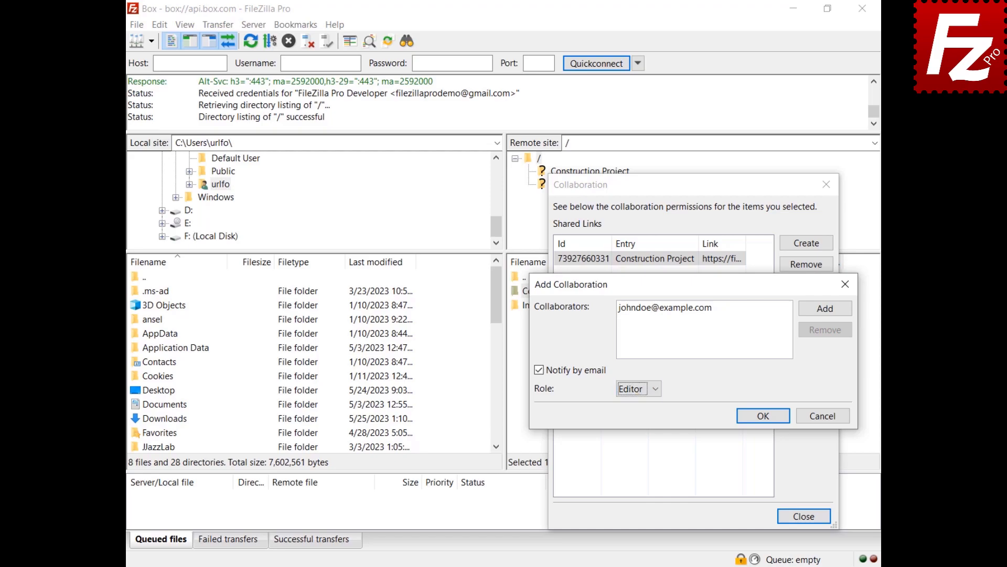
{"action": "left_click", "coordinate": [763, 415]}
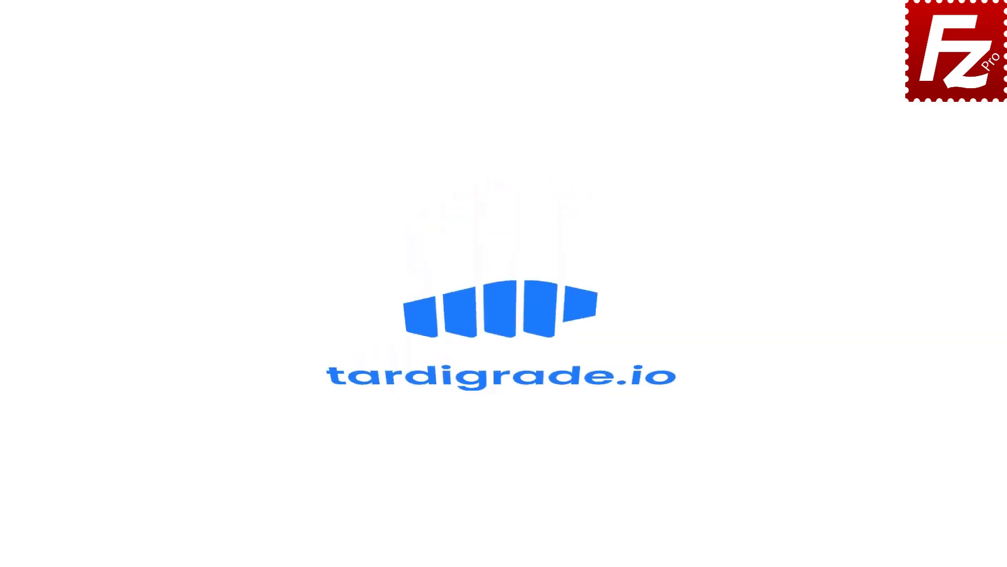
- Launch FileZilla Pro and open the Site Manager from the File menu
{"action": "double_click", "coordinate": [159, 108]}
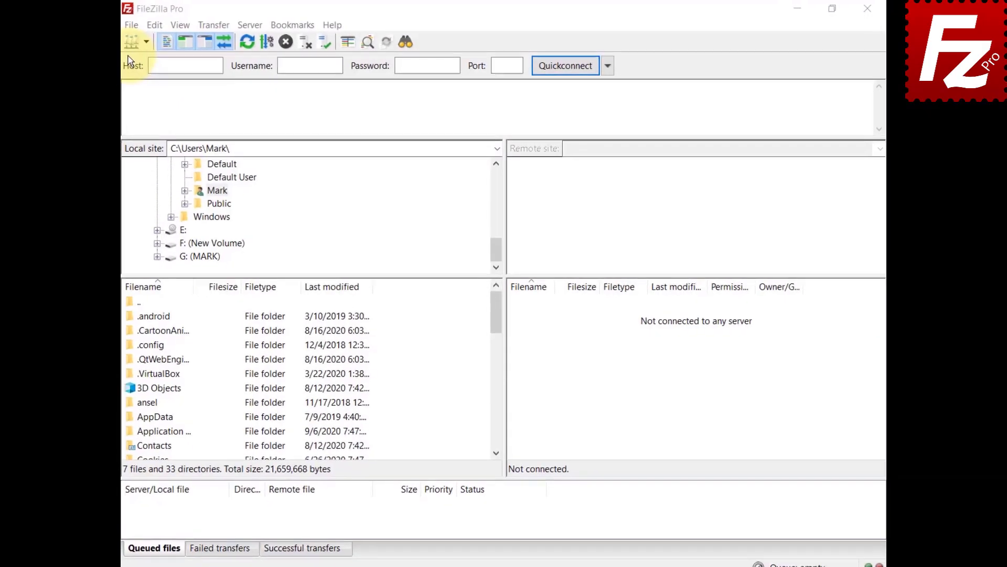
{"action": "left_click", "coordinate": [98, 28]}
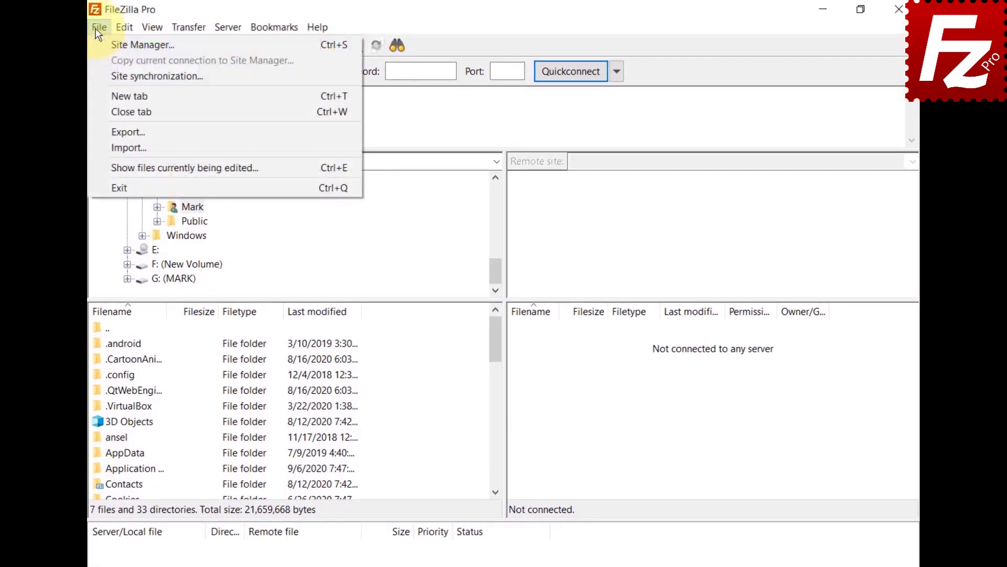
{"action": "left_click", "coordinate": [97, 48]}
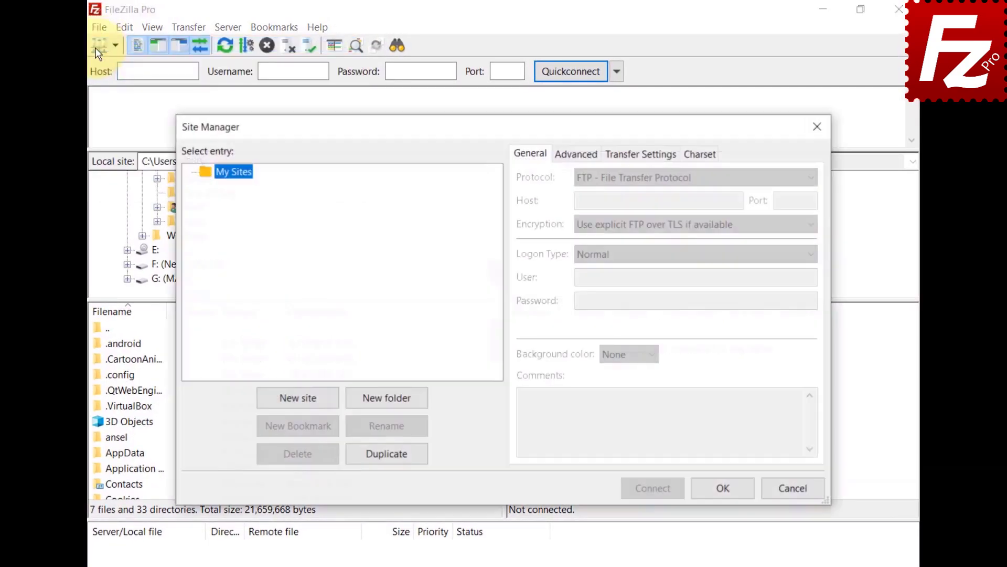
- Create a new site named Tardigrade using the Tardigrade protocol and connect to it
{"action": "left_click", "coordinate": [298, 402]}
{"action": "type", "text": "Tardigrade"}
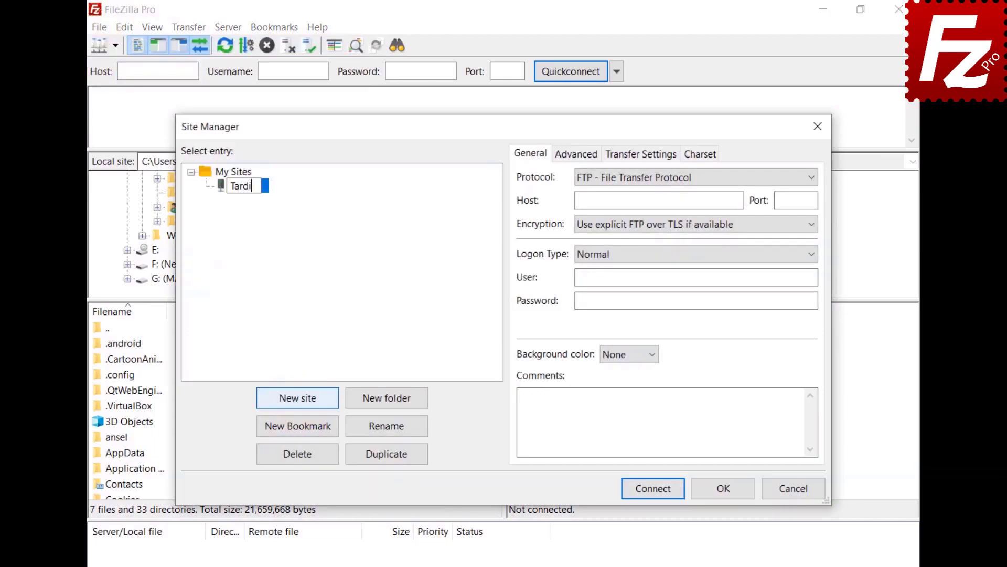
{"action": "left_click", "coordinate": [660, 180]}
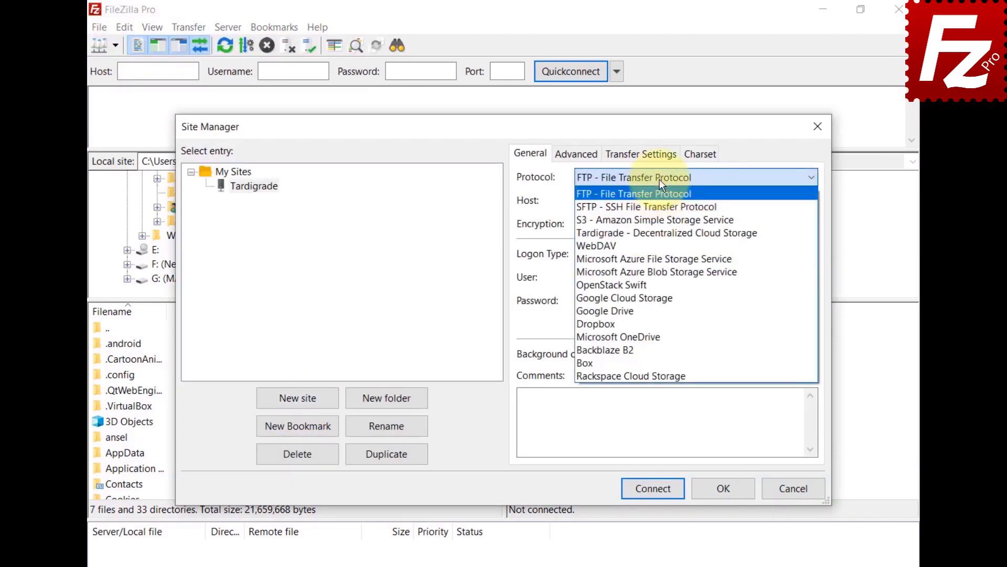
{"action": "left_click", "coordinate": [654, 235]}
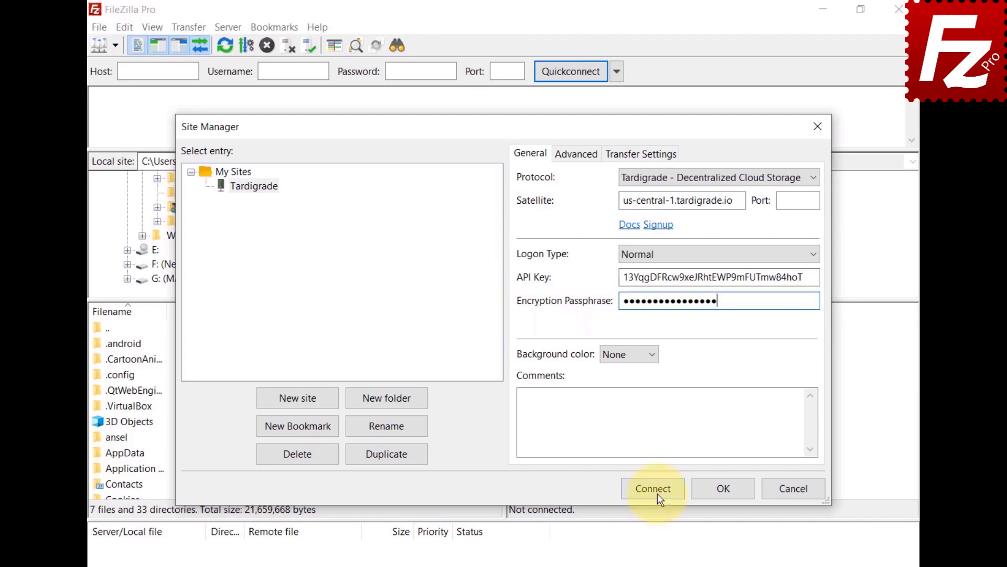
{"action": "left_click", "coordinate": [658, 494]}
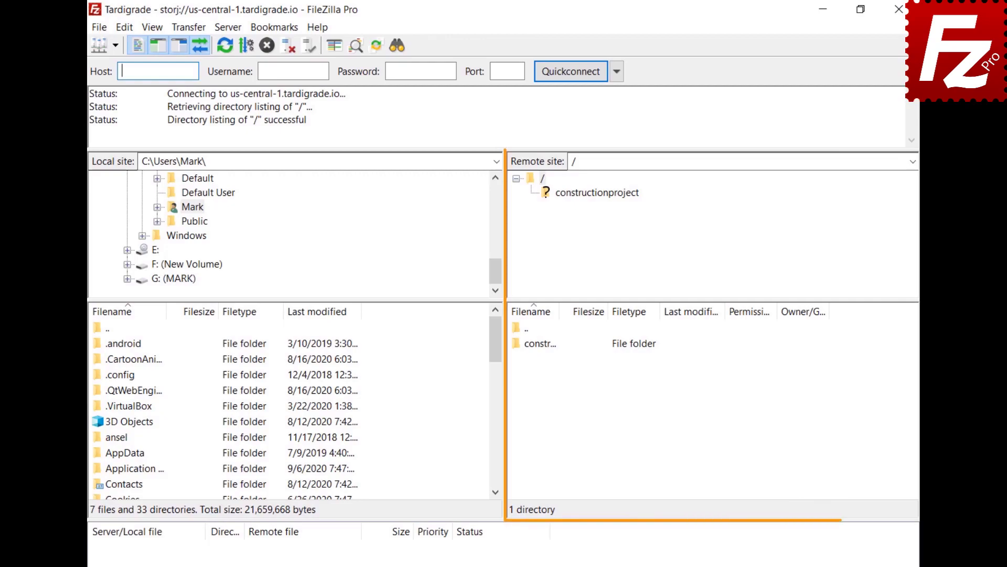
- Open the constructionproject bucket, then its Construction Project folder in the remote tree
{"action": "left_click", "coordinate": [592, 192]}
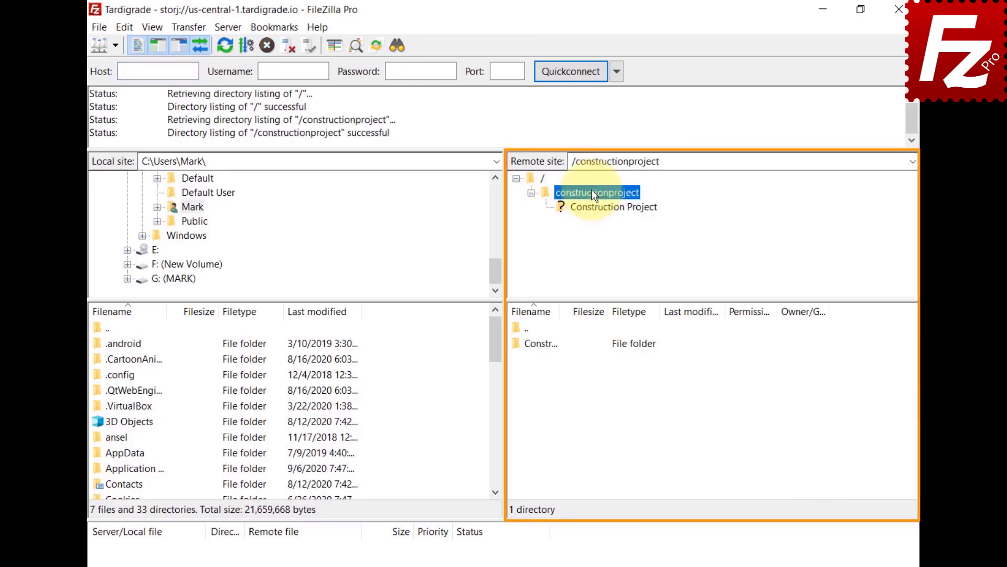
{"action": "left_click", "coordinate": [594, 206]}
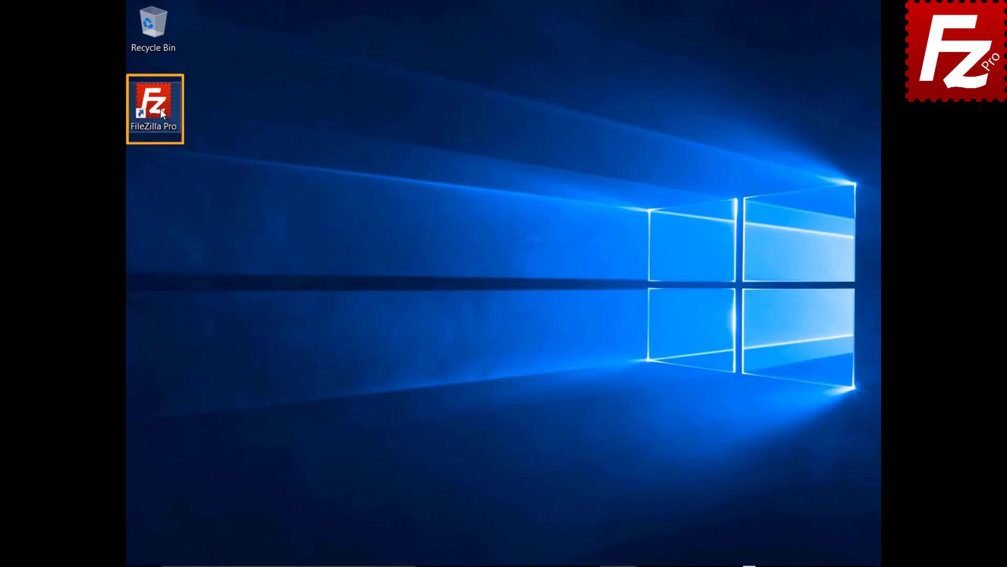
- Launch FileZilla Pro and go to Settings > Transfers > MIME Types
{"action": "double_click", "coordinate": [154, 108]}
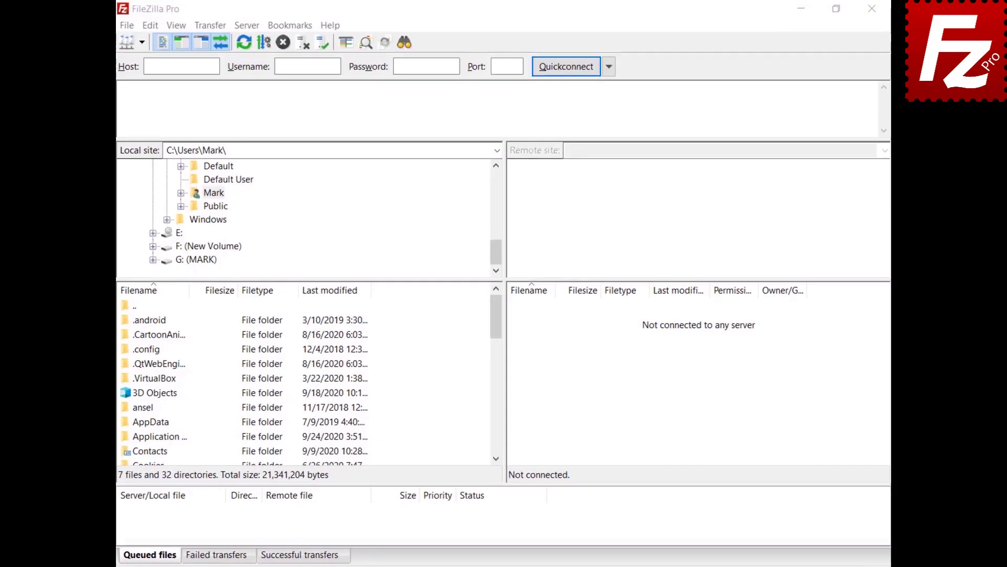
{"action": "left_click", "coordinate": [160, 27]}
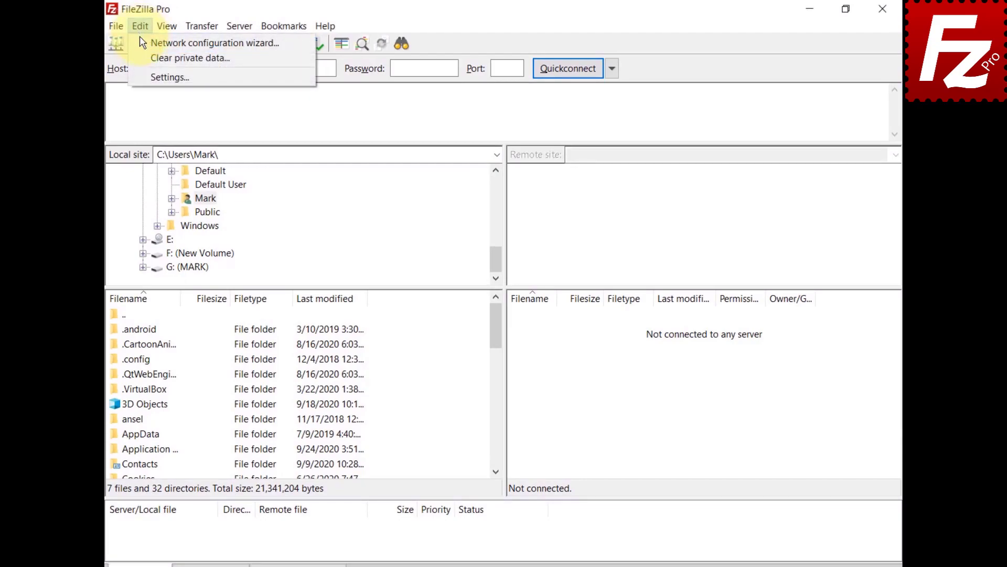
{"action": "left_click", "coordinate": [141, 76]}
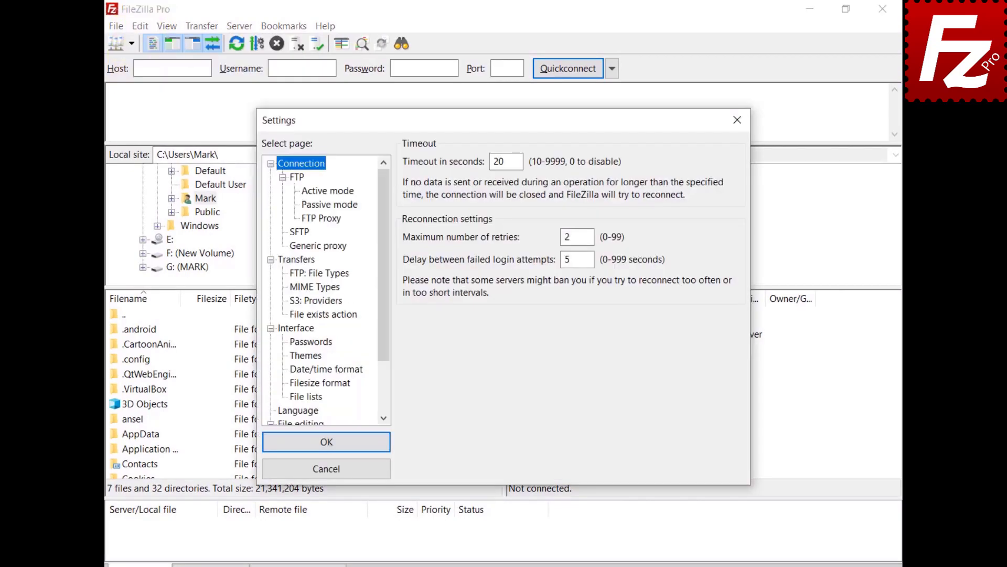
{"action": "left_click", "coordinate": [292, 261]}
{"action": "left_click", "coordinate": [297, 288]}
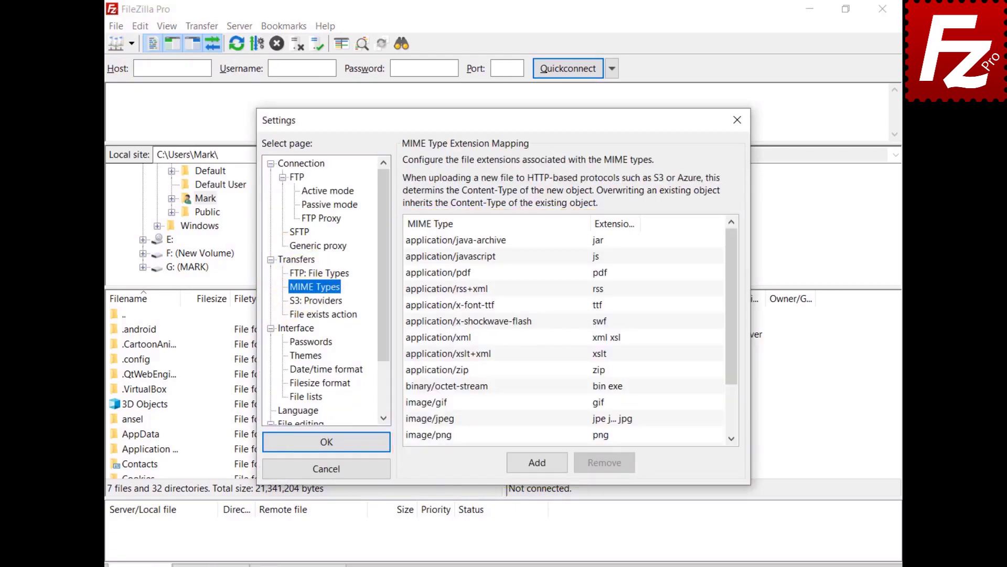
- Add a video/mp4 MIME type with the mp4 extension
{"action": "left_click", "coordinate": [538, 465]}
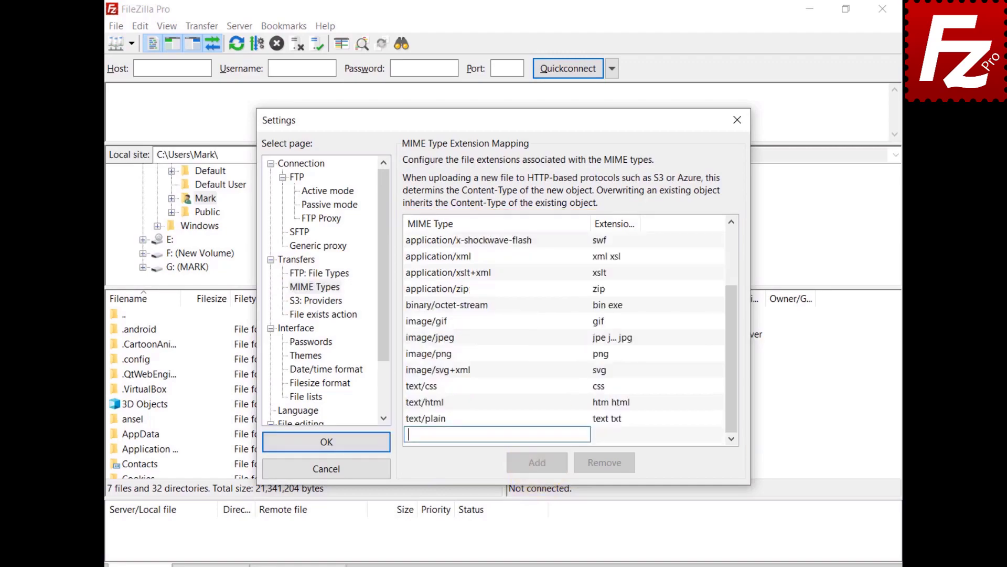
{"action": "type", "text": "video/mp4"}
{"action": "left_click", "coordinate": [602, 434]}
{"action": "left_click", "coordinate": [602, 435]}
{"action": "type", "text": "mp4"}
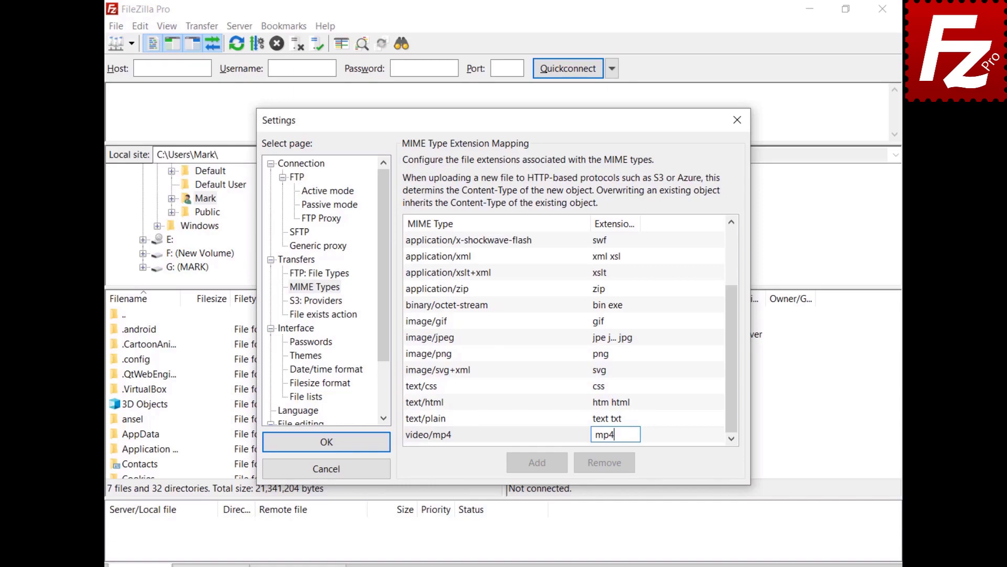
{"action": "key", "text": "Return"}
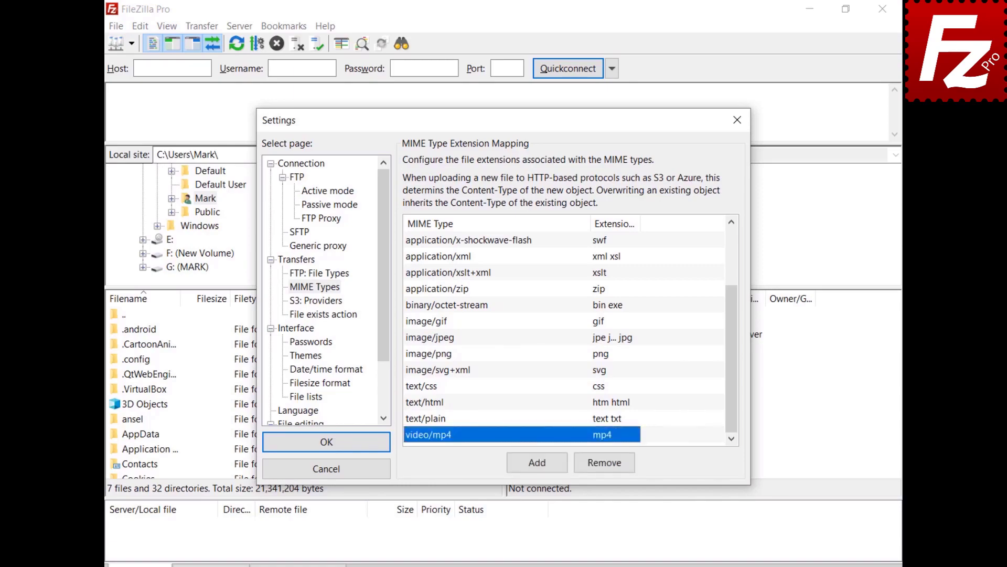